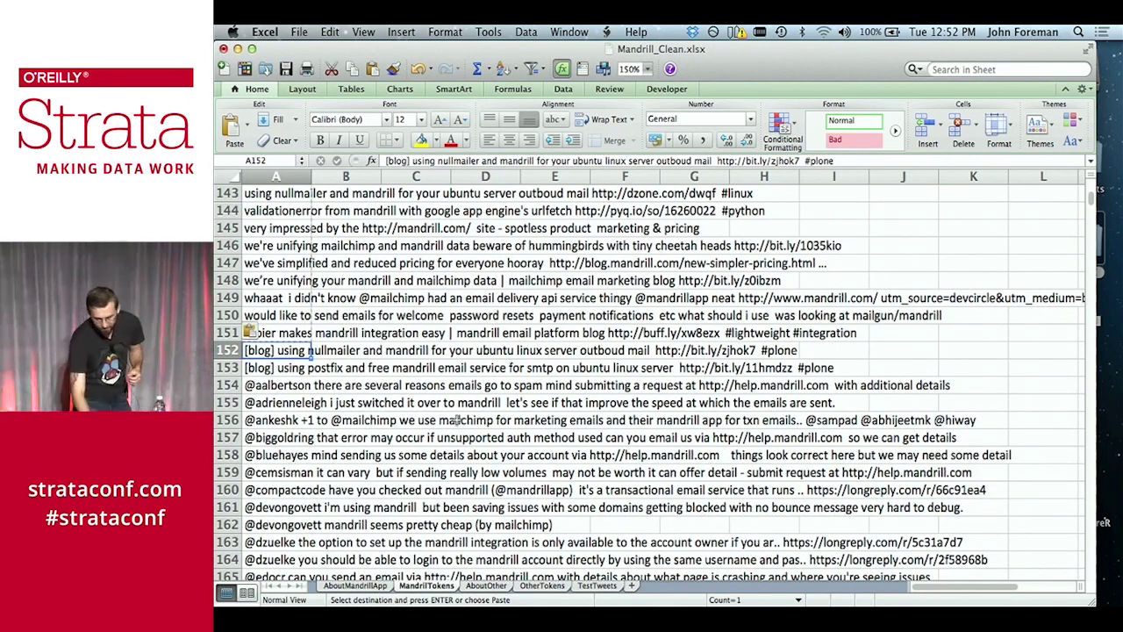
Select the Clean Tweets column from the last tweet in A4501 up to the header, A1:A4501
key("super+Down")
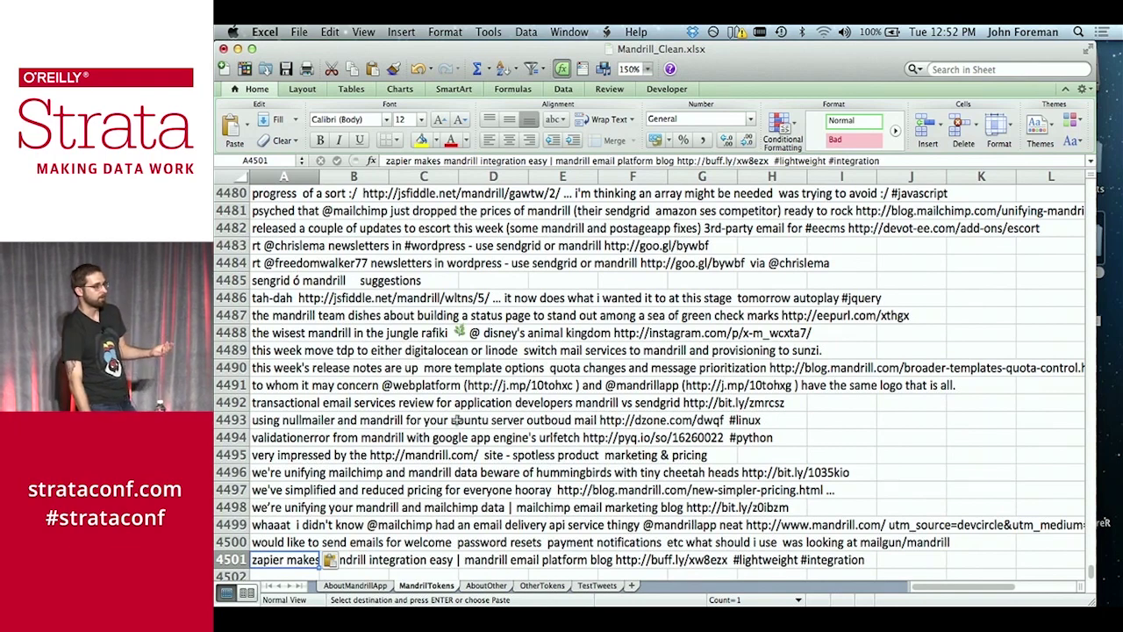
key("super+shift+Up")
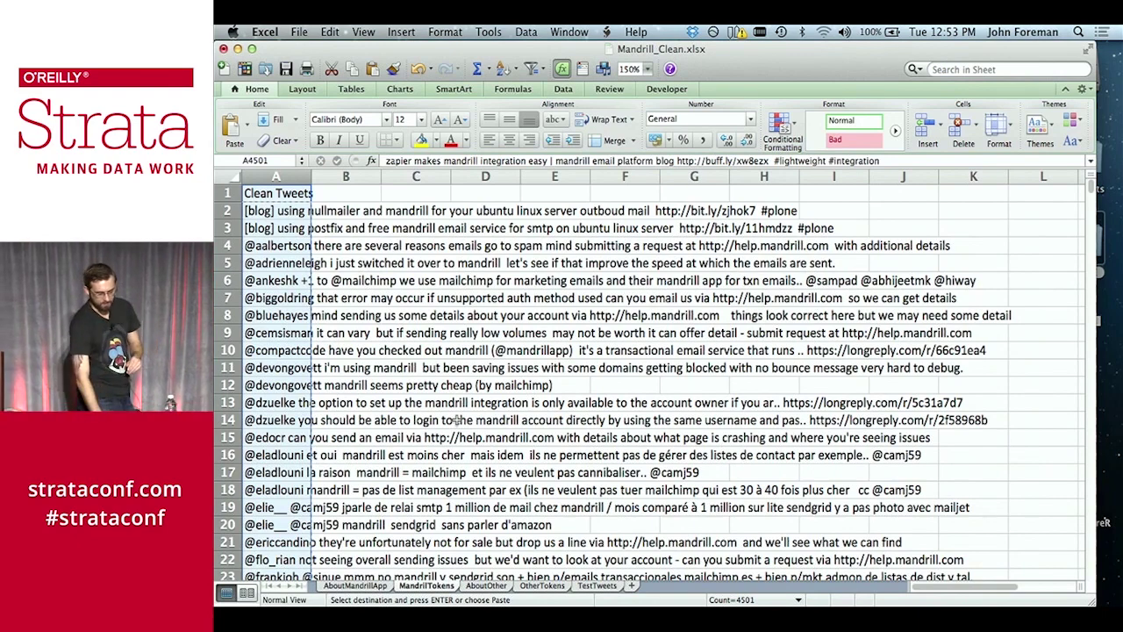
key("Up")
key("Down")
key("Down")
key("Up")
key("super+Up")
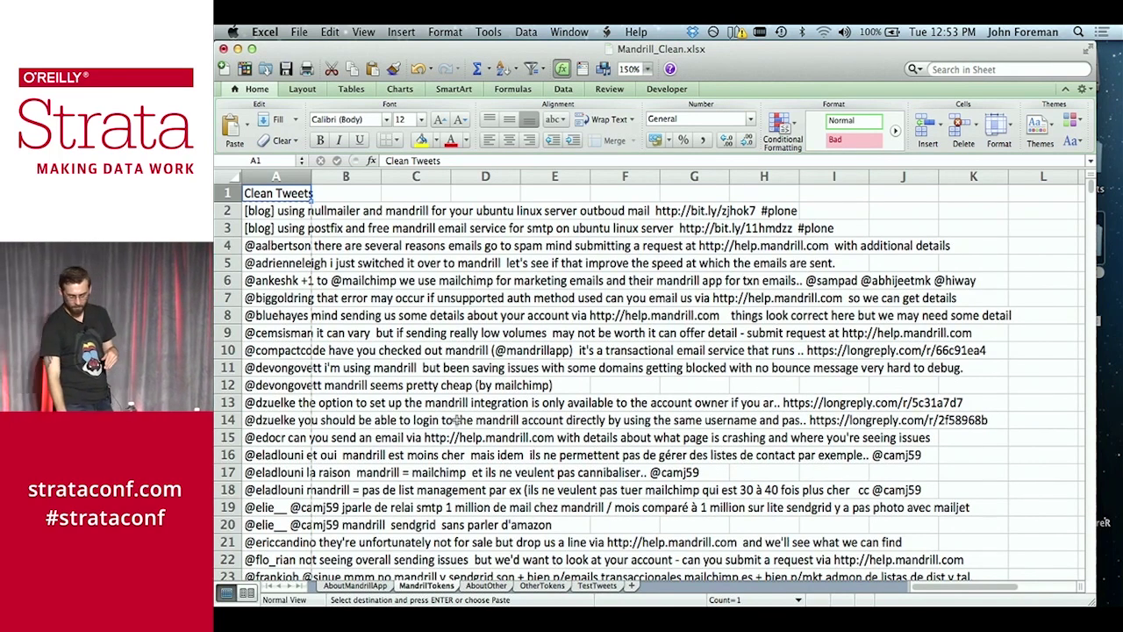
key("Right")
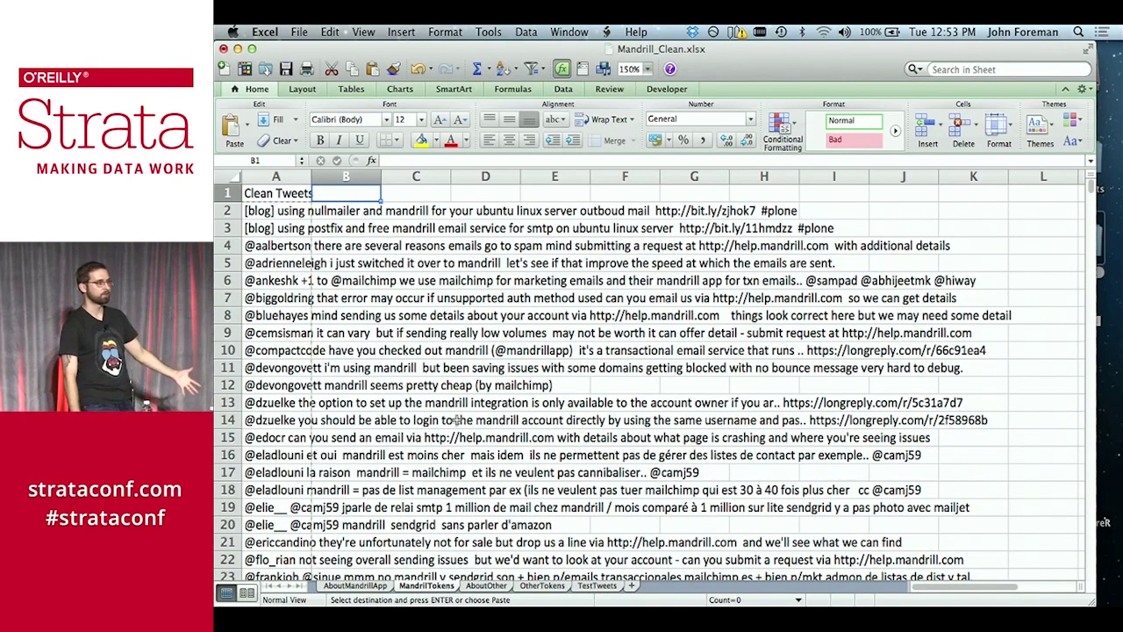
Add a 'Space Position' header in B1 and fill 0 down B2 through B151
type("S")
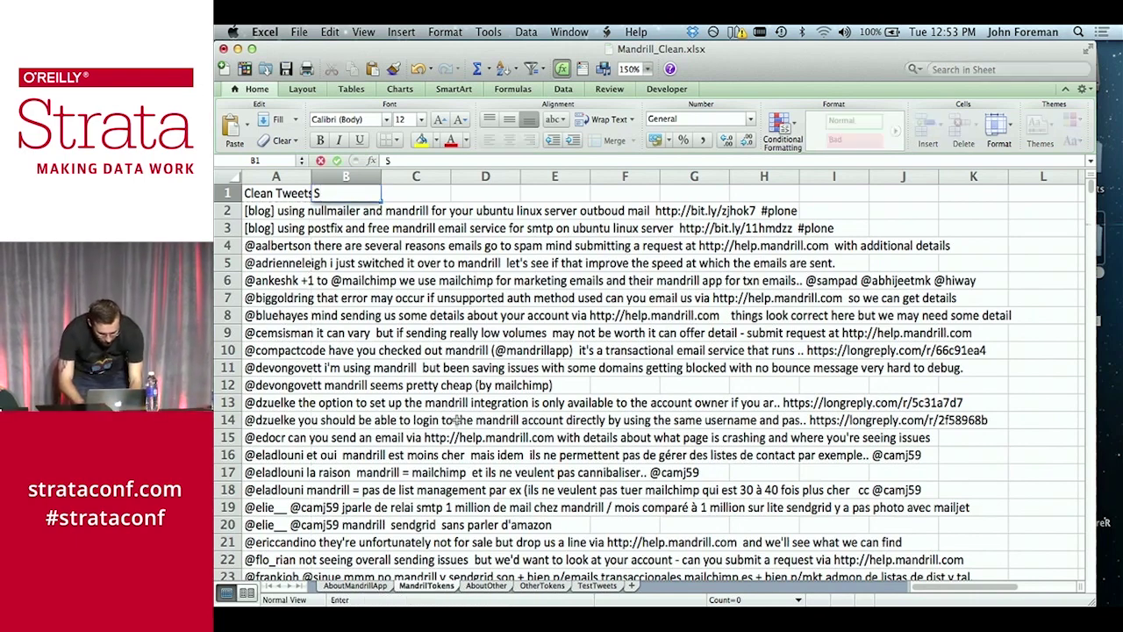
type("pace Position")
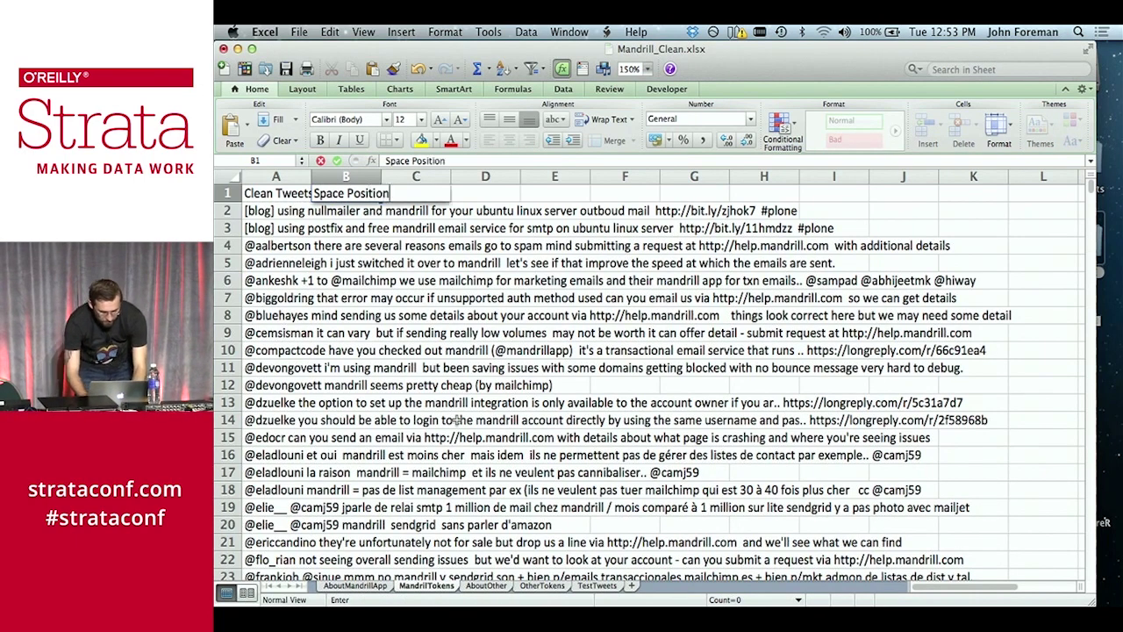
key("Return")
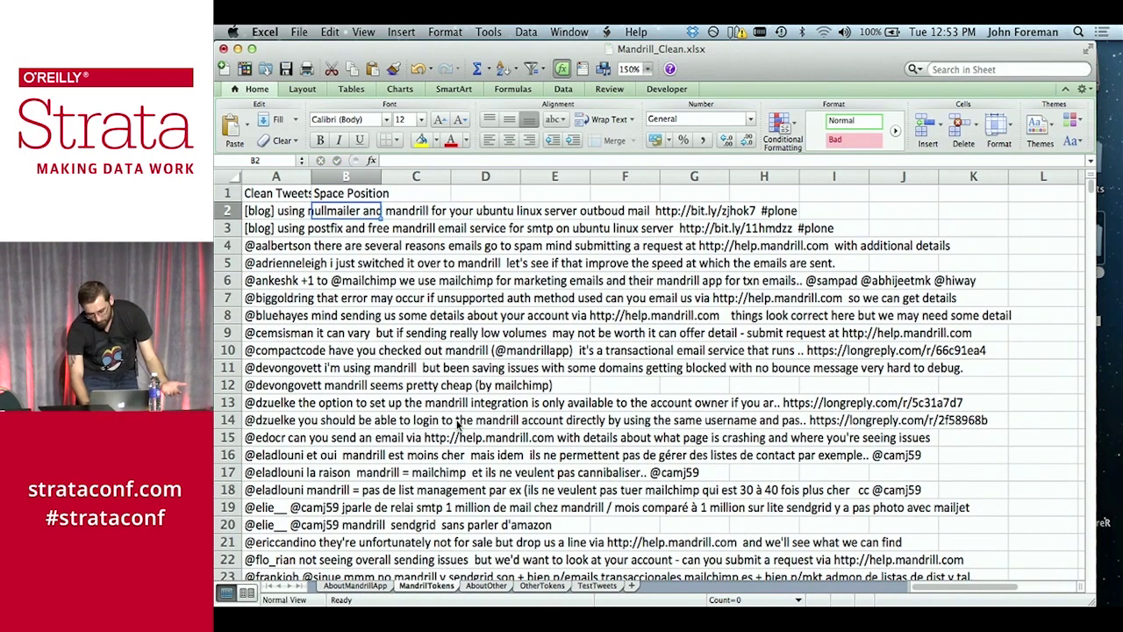
type("0")
key("Return")
type("0")
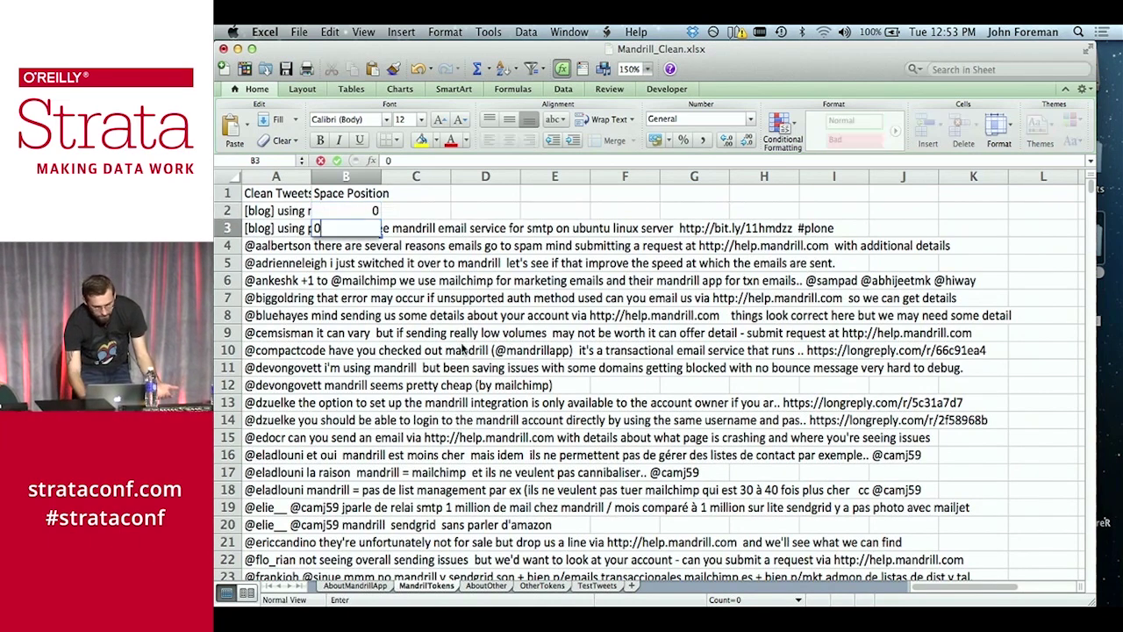
type(" 0 0 0 0 0 0")
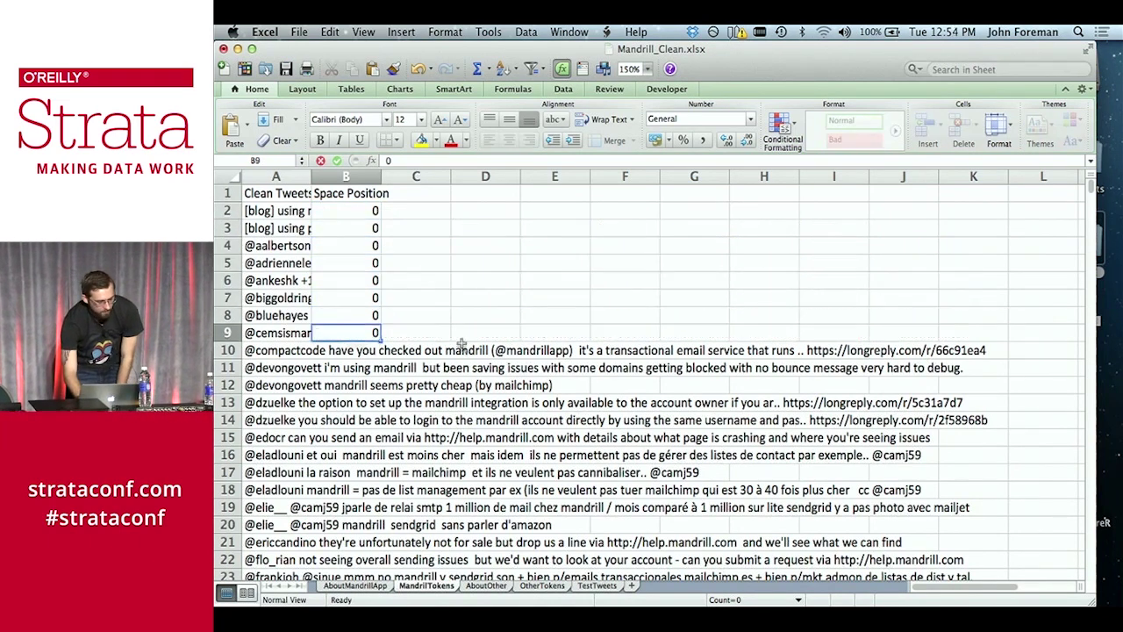
type(" 0 0 0 0")
key("Up")
key("shift+Up")
key("shift+Up")
key("shift+Up")
key("shift+Up")
key("shift+Up")
key("shift+Up")
key("shift+Up")
key("shift+Up")
key("shift+Up")
key("shift+Up")
key("shift+Up")
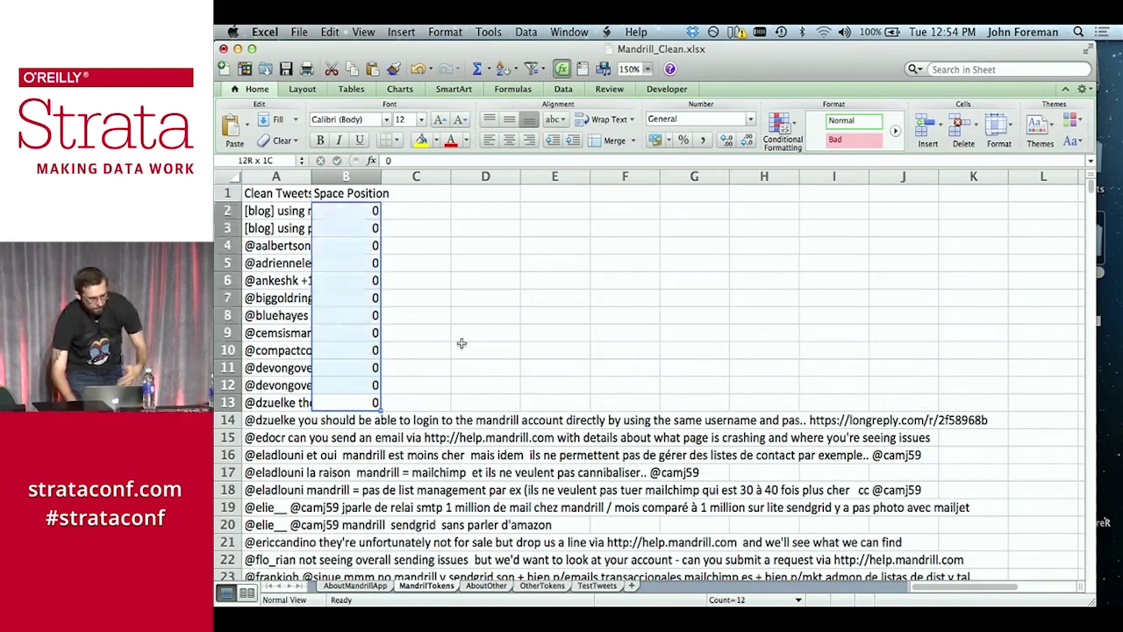
left_click_drag(378, 406, 351, 460)
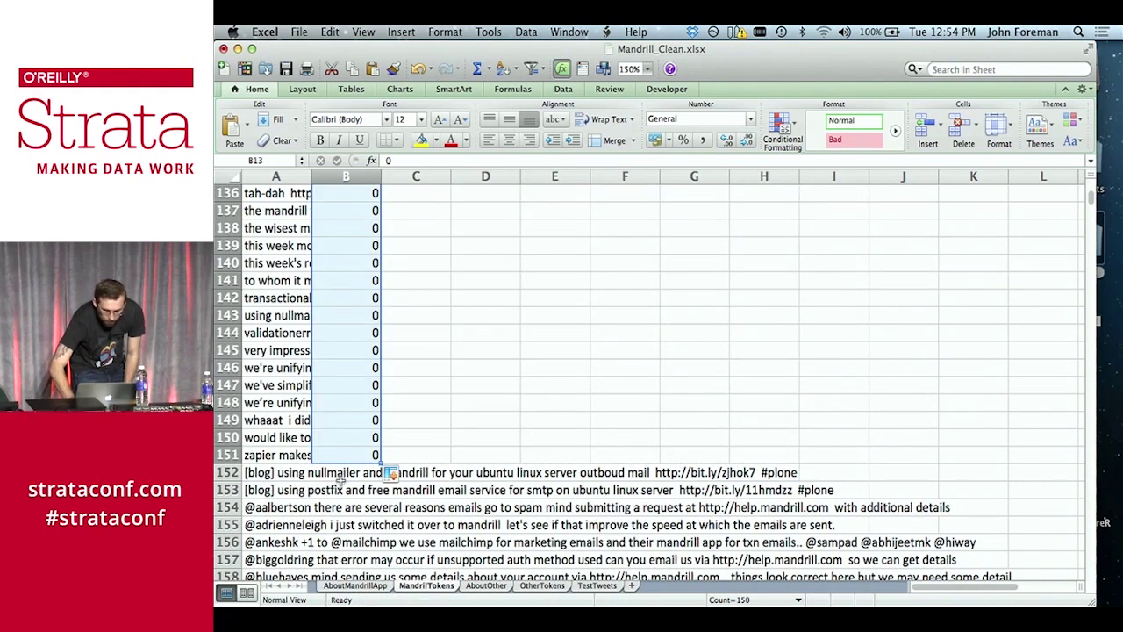
left_click(341, 478)
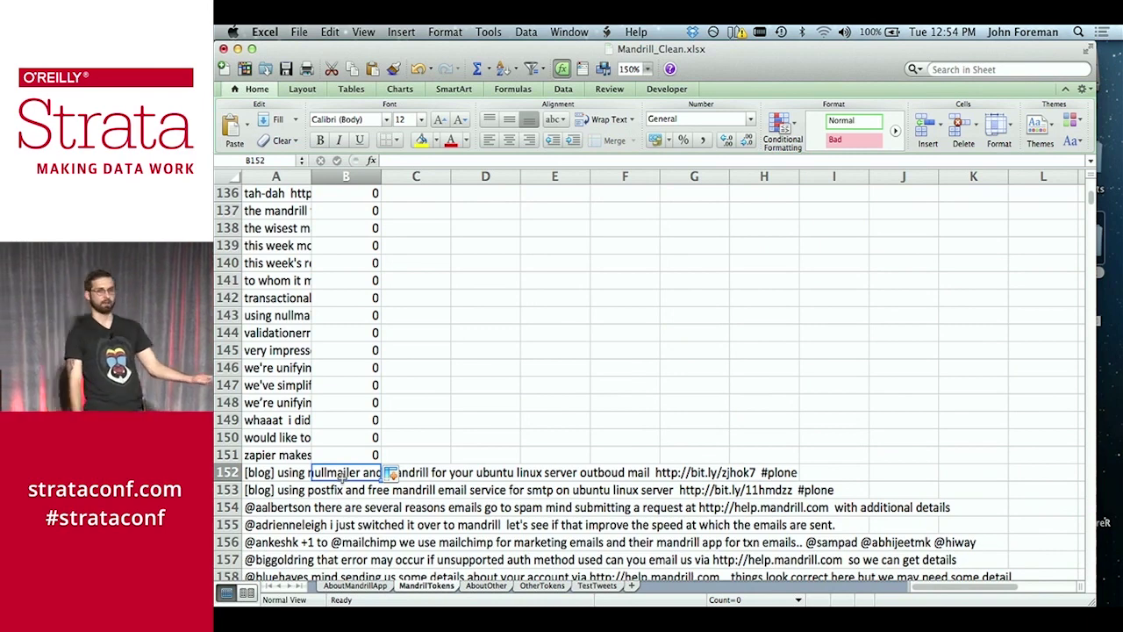
Enter =FIND(" ",A152,B2+1) in B152 so it returns 7
type("=find")
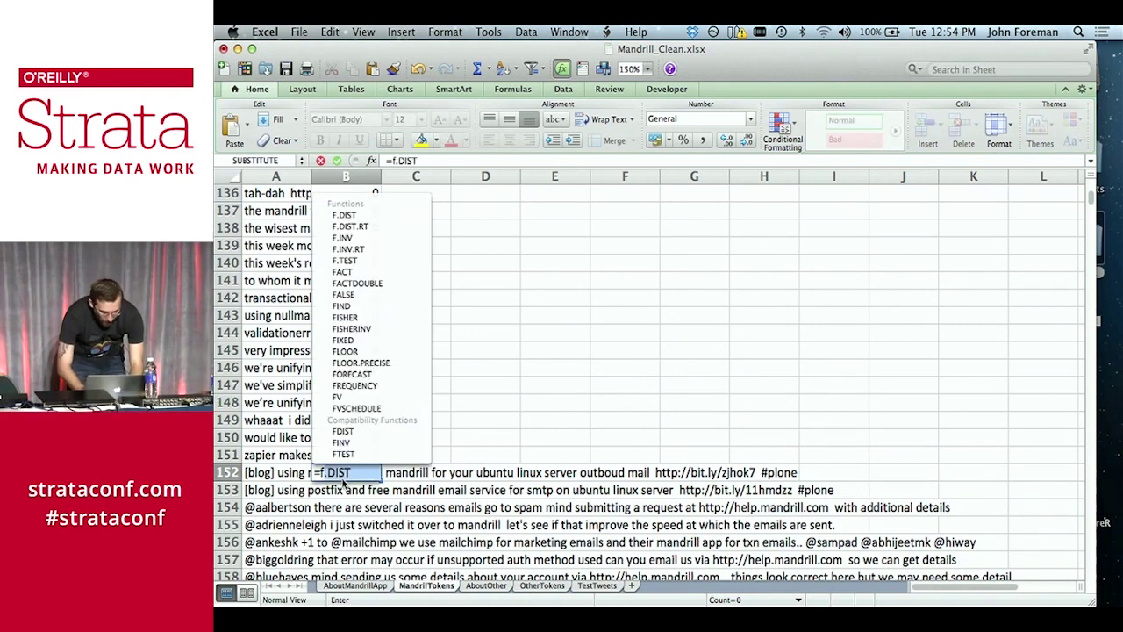
type("(")
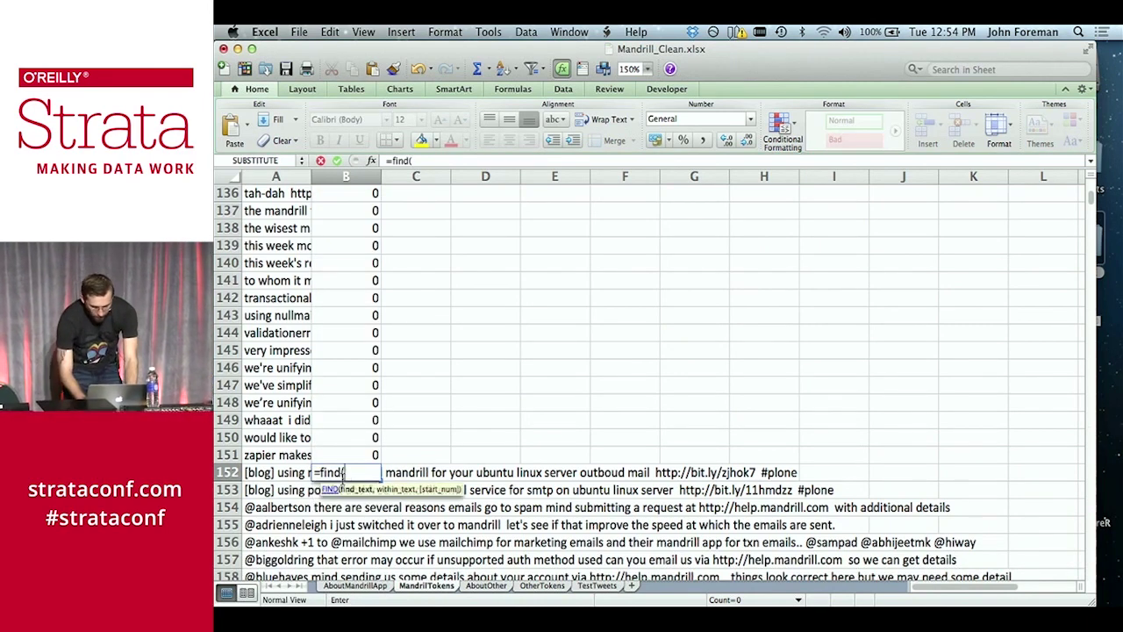
type("\" \"")
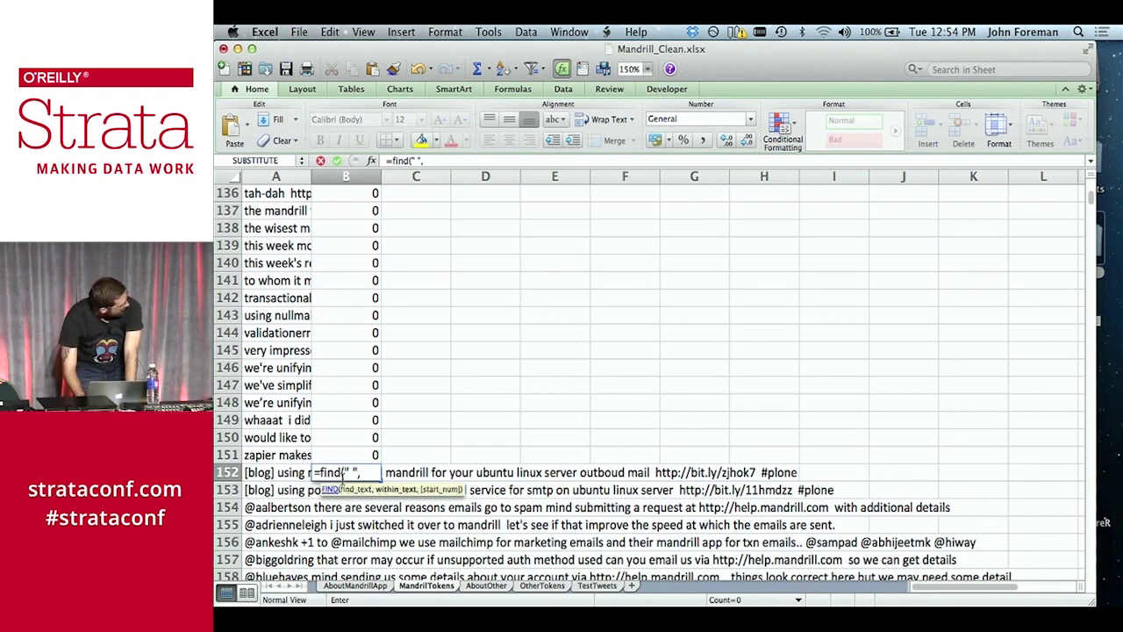
type(",")
key("Left")
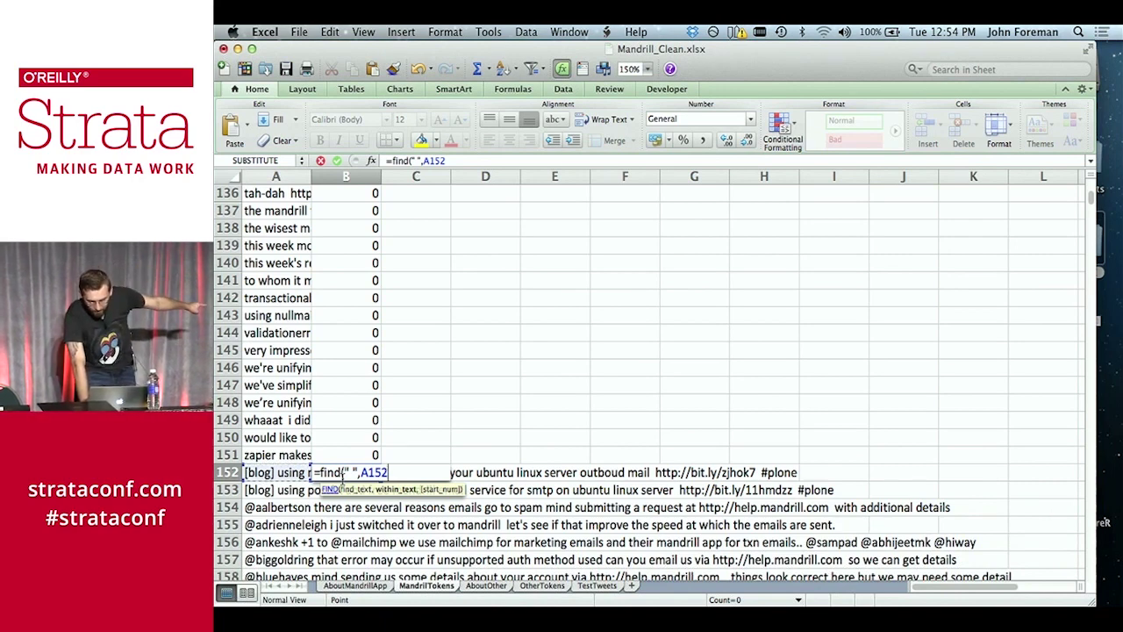
type(",")
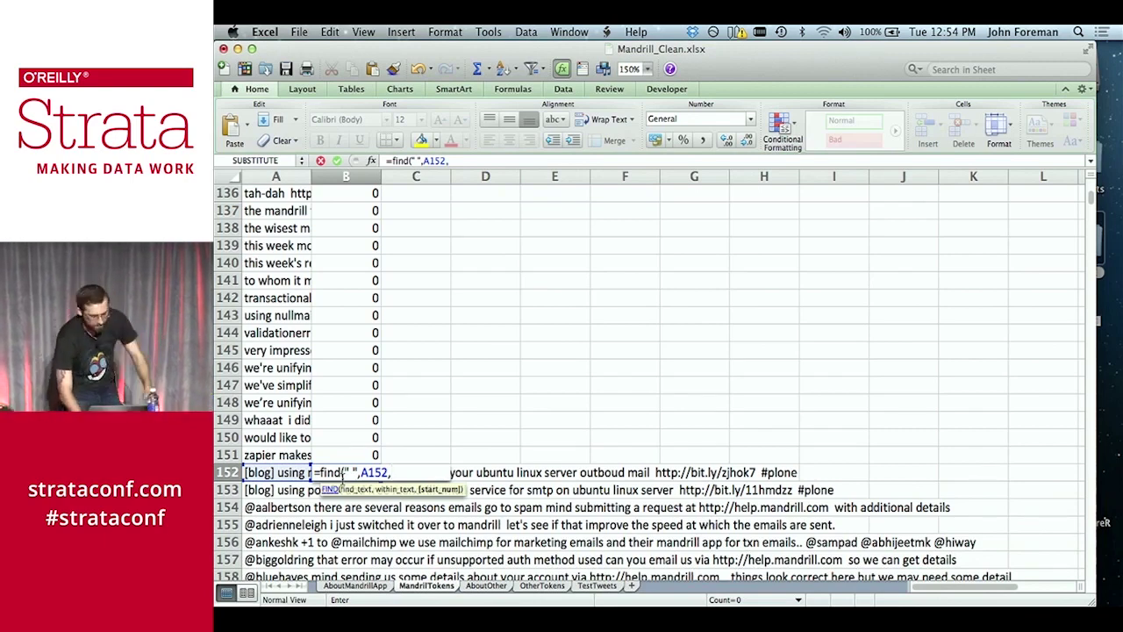
scroll(363, 358, "up", 20)
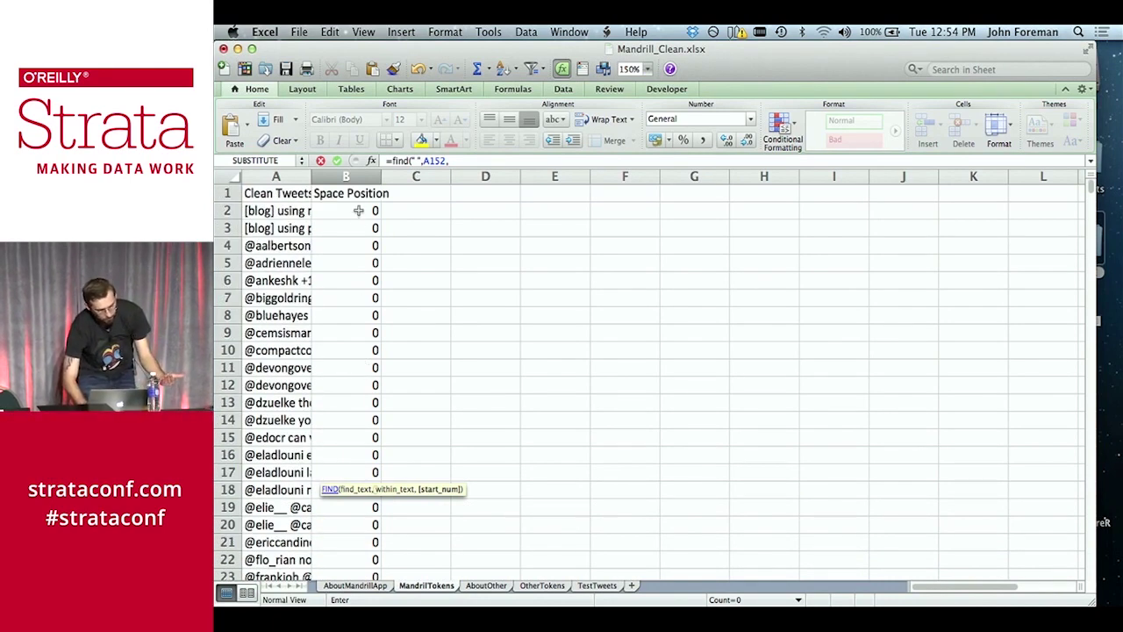
left_click(358, 211)
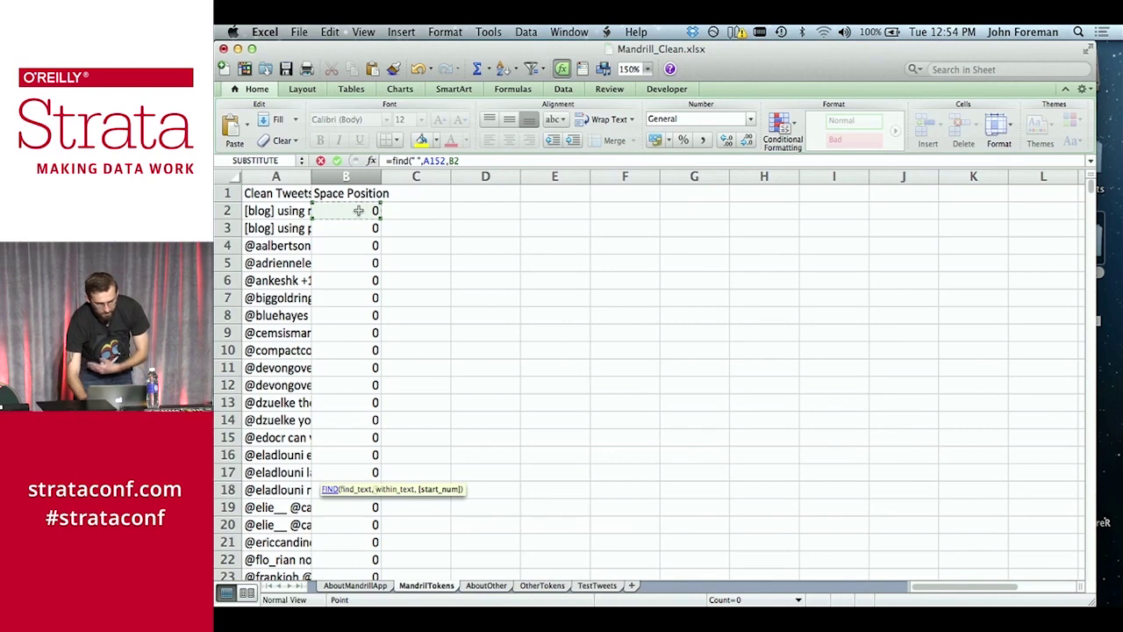
type("+1")
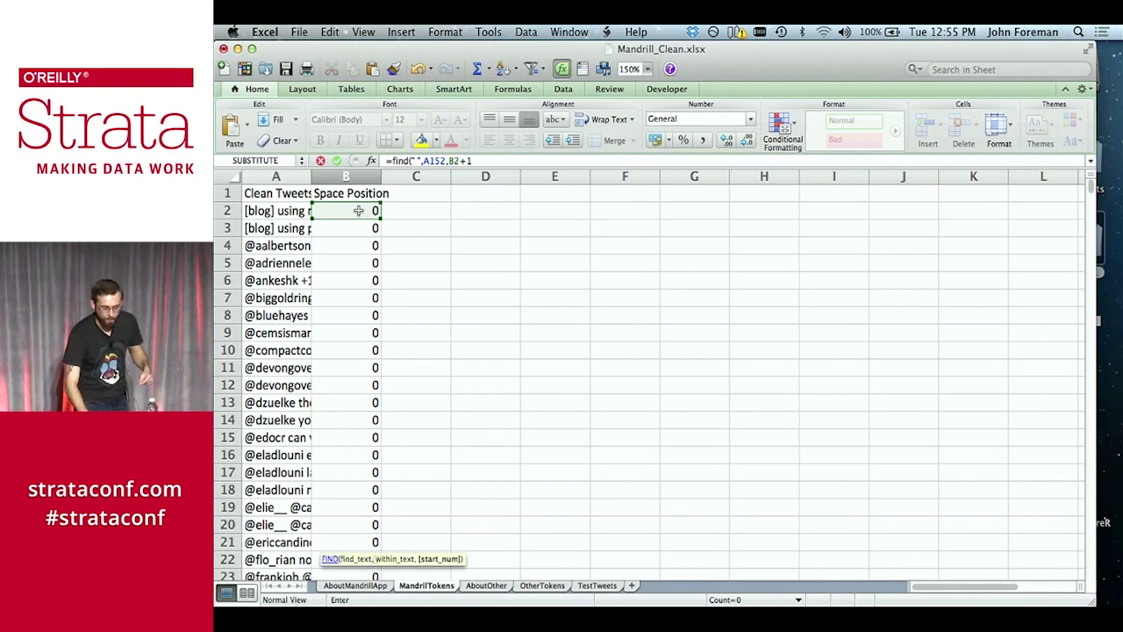
scroll(377, 318, "down", 20)
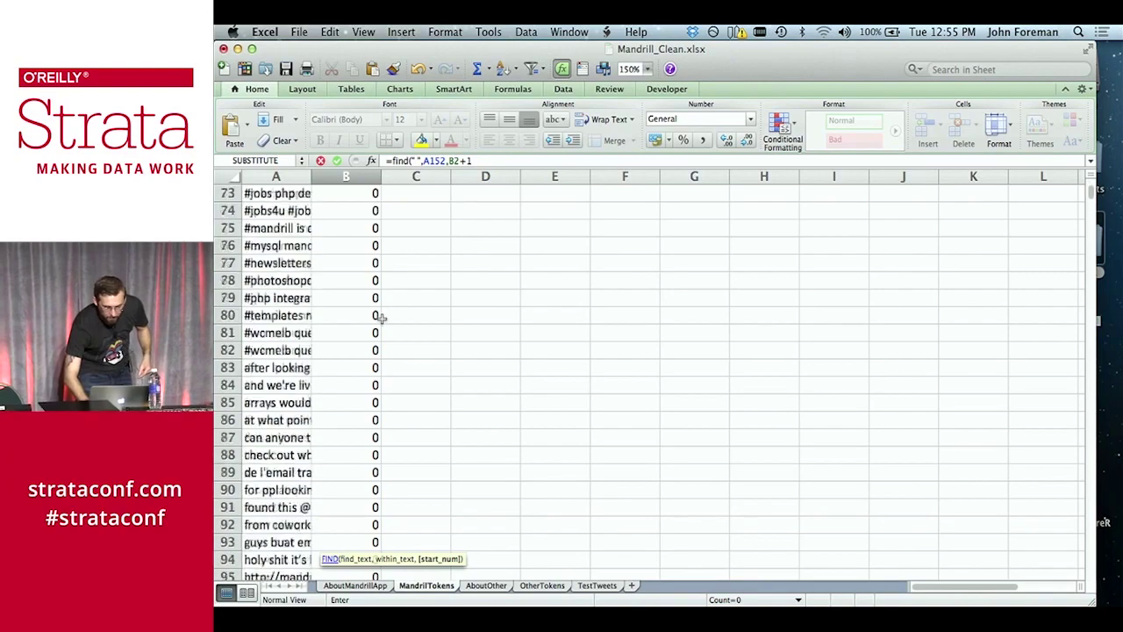
scroll(382, 323, "up", 9)
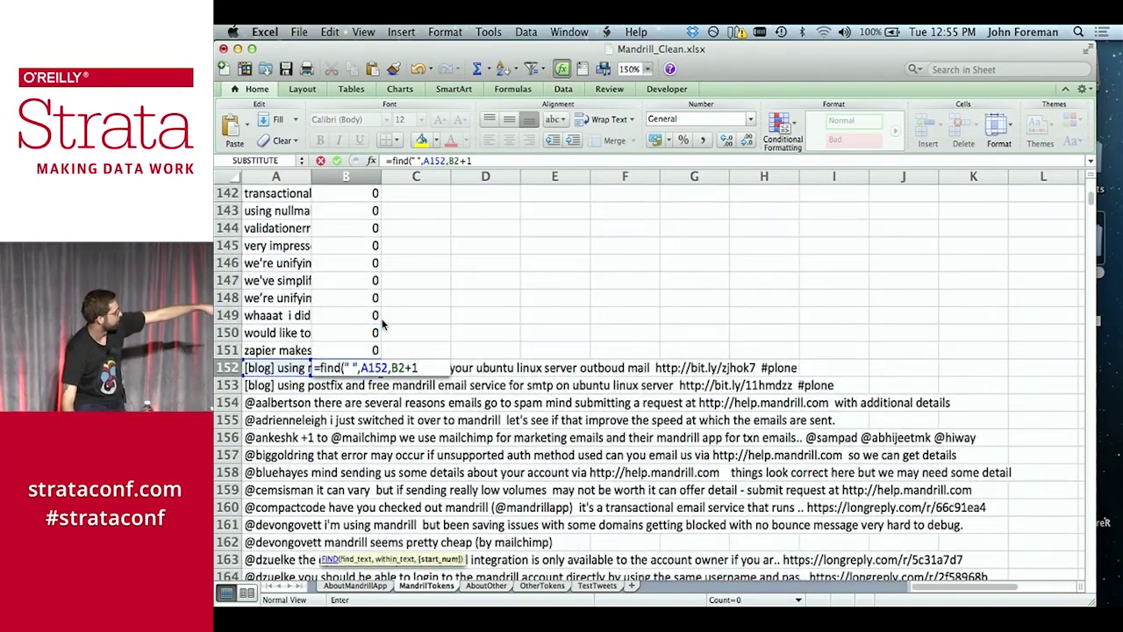
type(")")
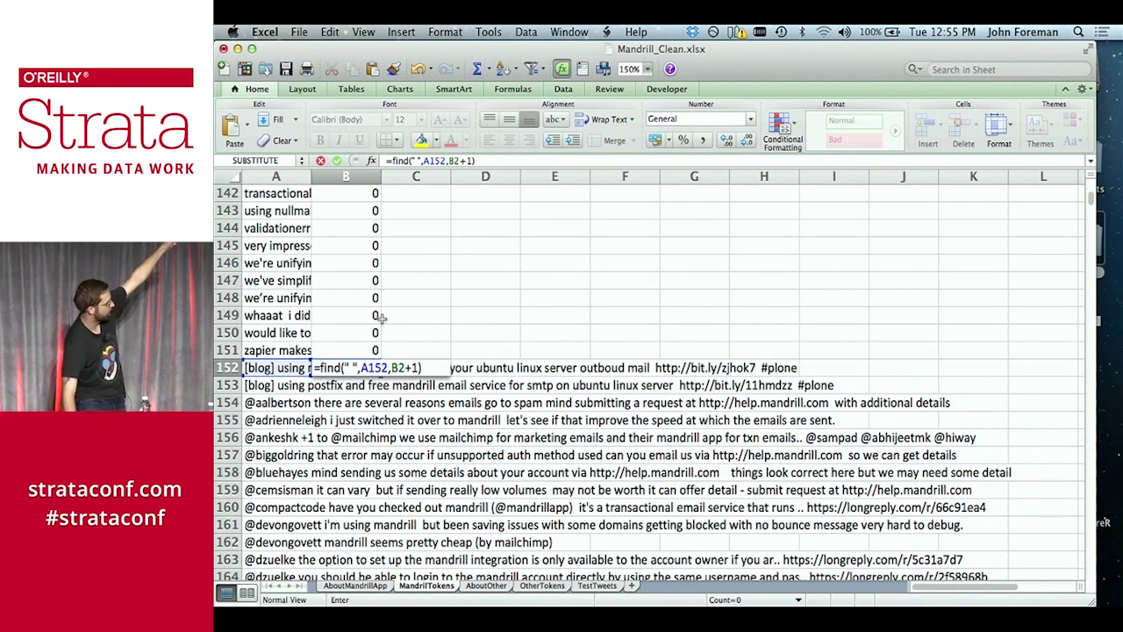
key("Return")
key("Left")
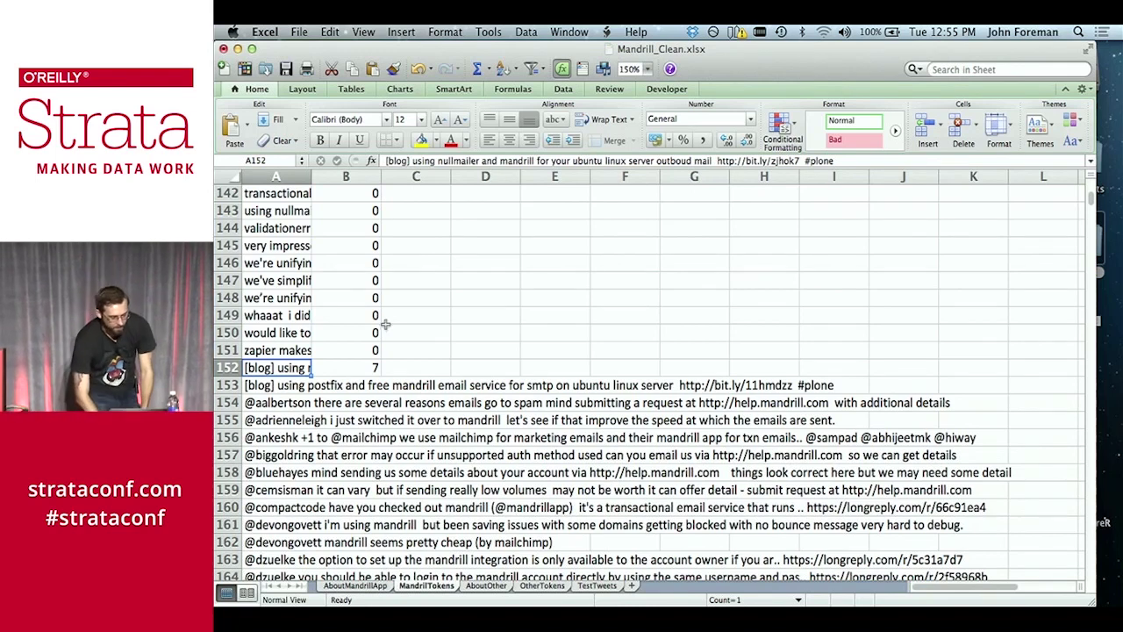
left_click(370, 367)
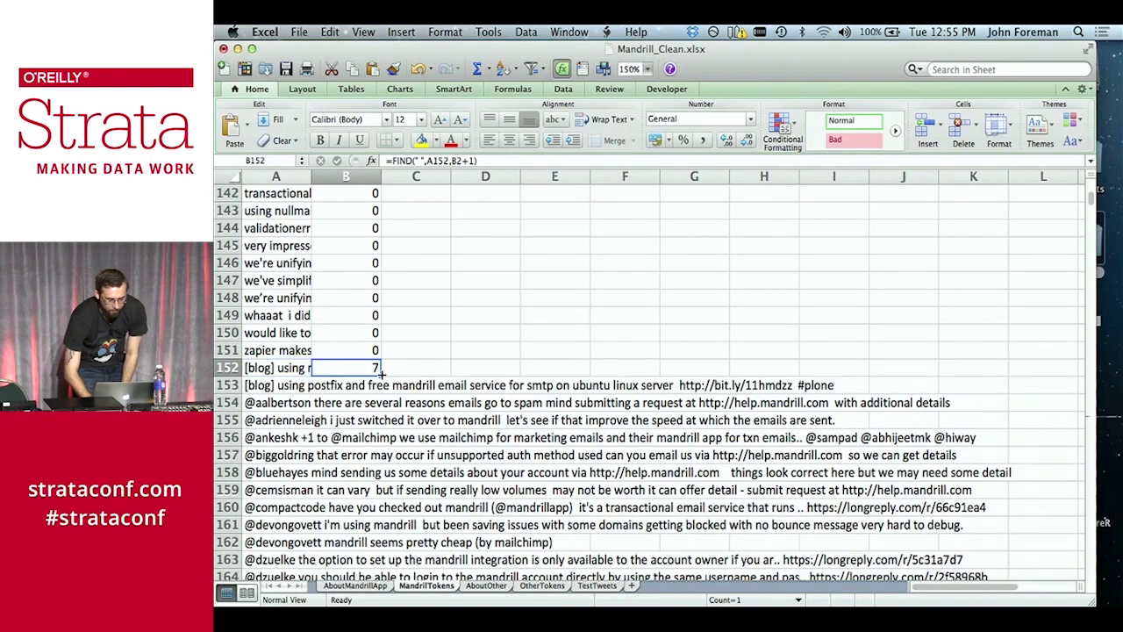
double_click(382, 374)
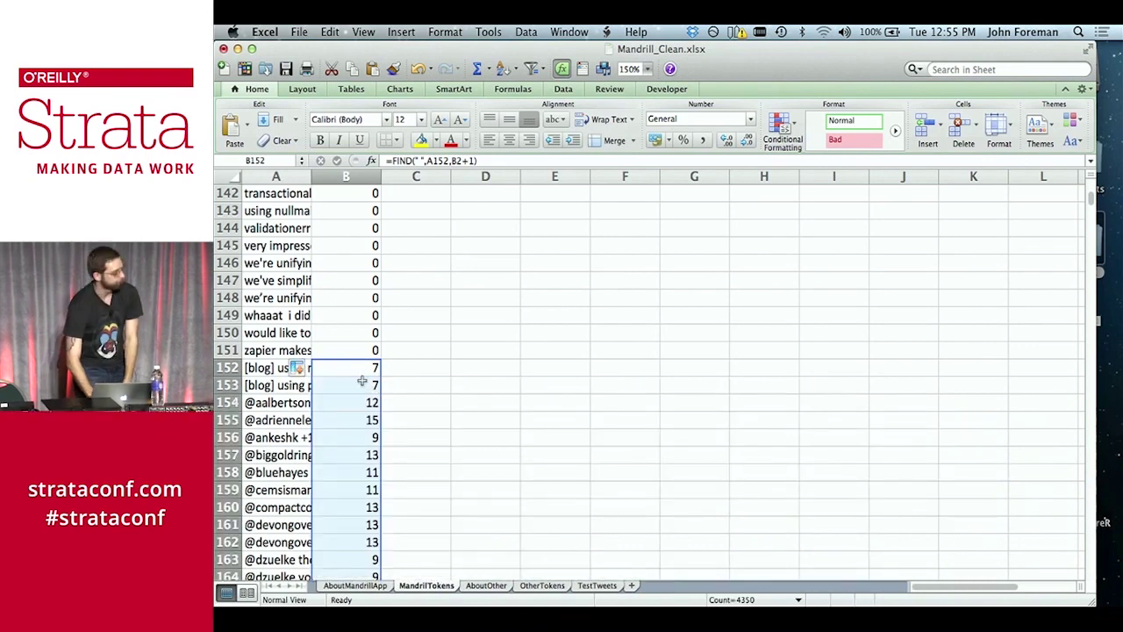
scroll(361, 381, "down", 1)
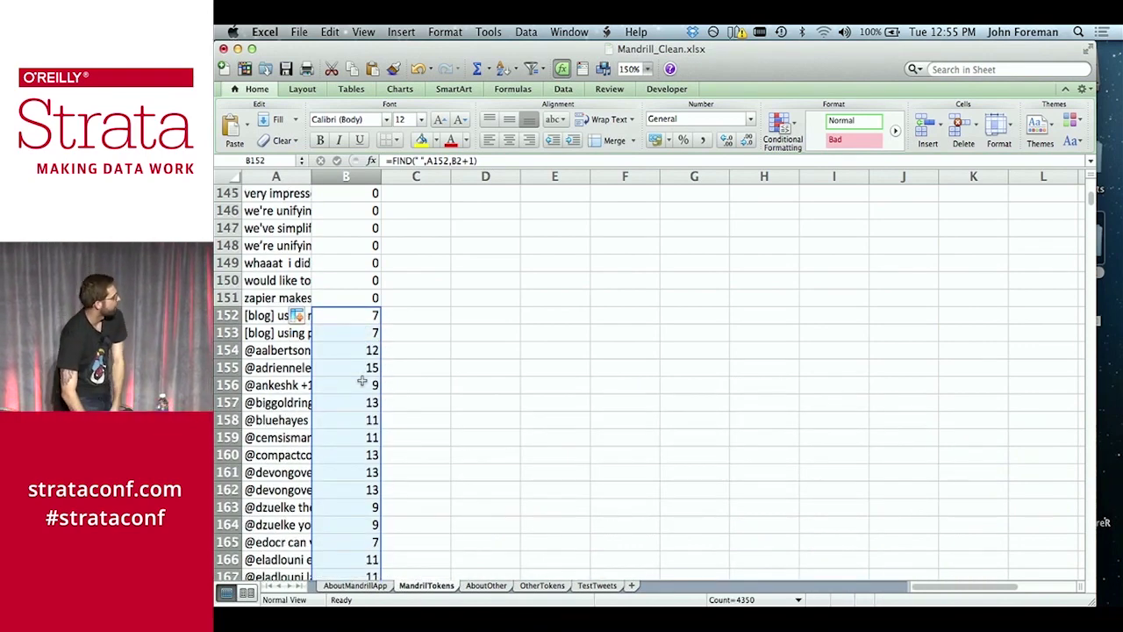
scroll(362, 381, "down", 20)
scroll(361, 381, "down", 20)
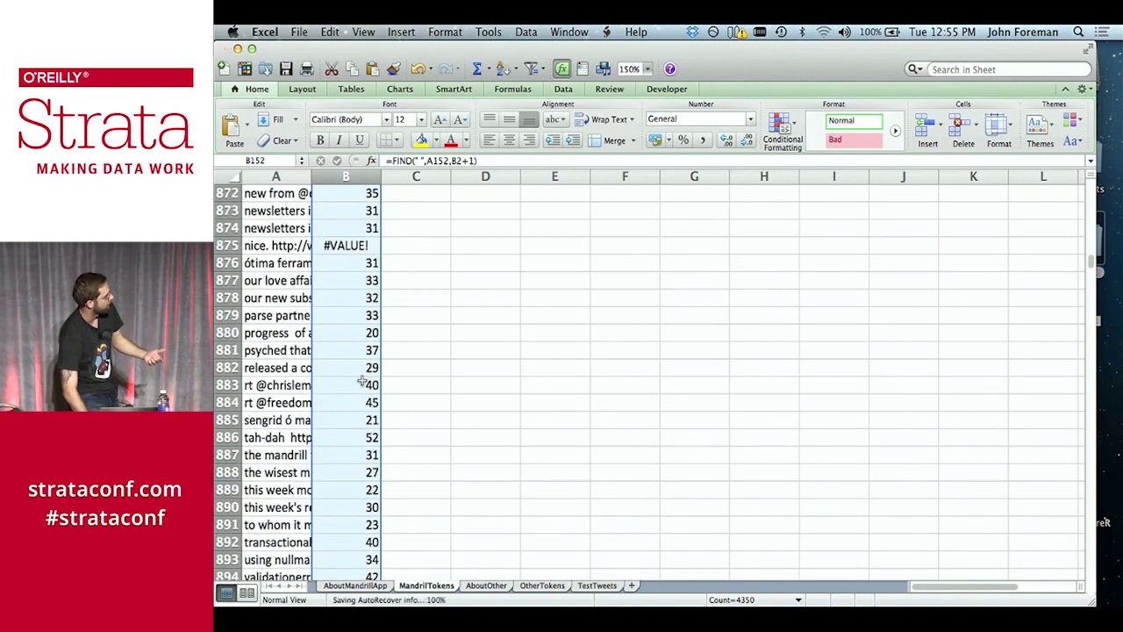
scroll(360, 395, "up", 5)
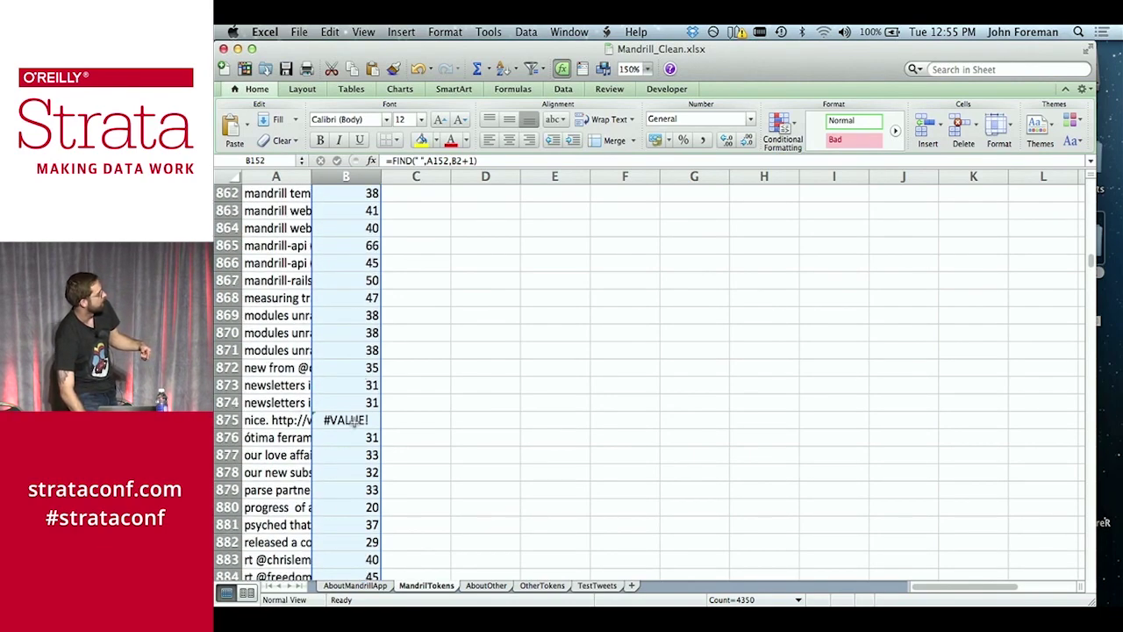
left_click(355, 421)
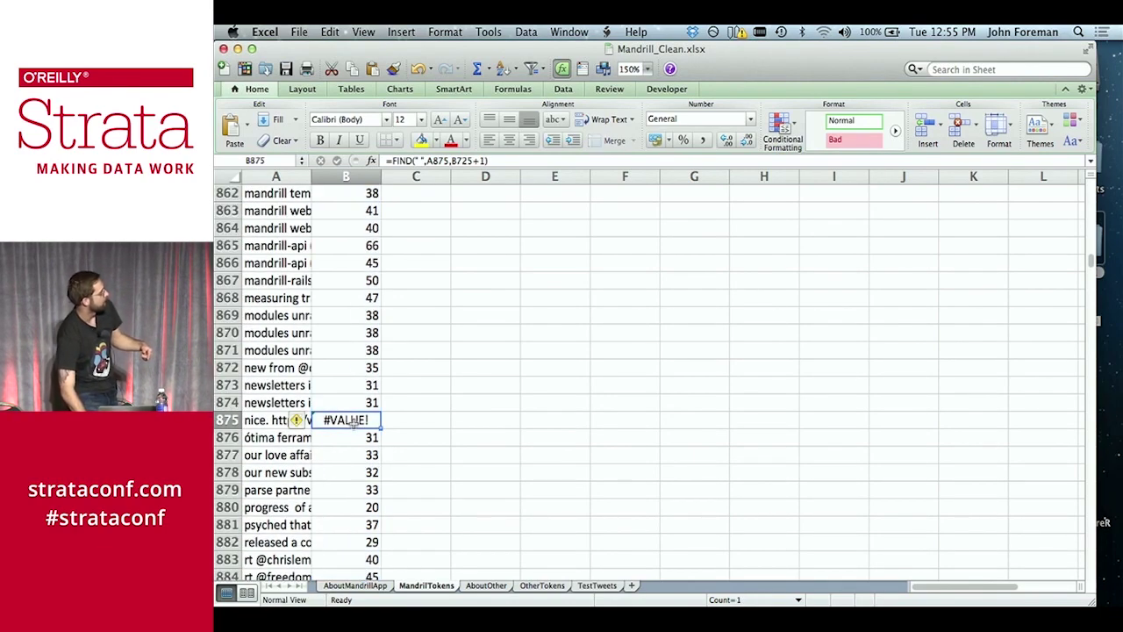
double_click(311, 177)
scroll(402, 409, "right", 5)
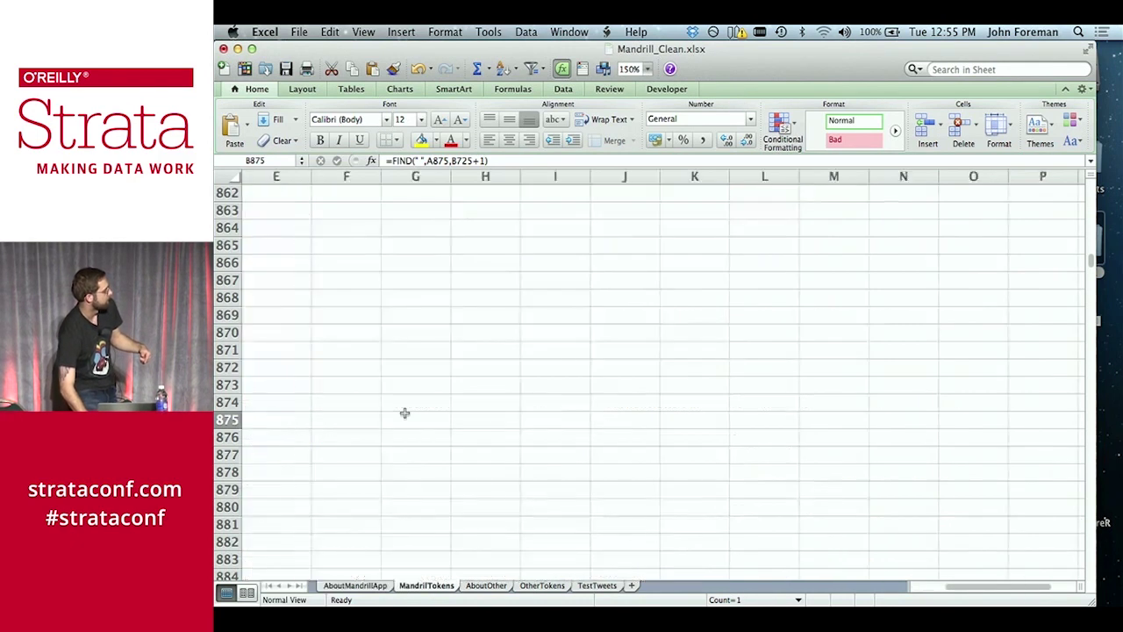
scroll(404, 413, "left", 1)
scroll(405, 414, "left", 2)
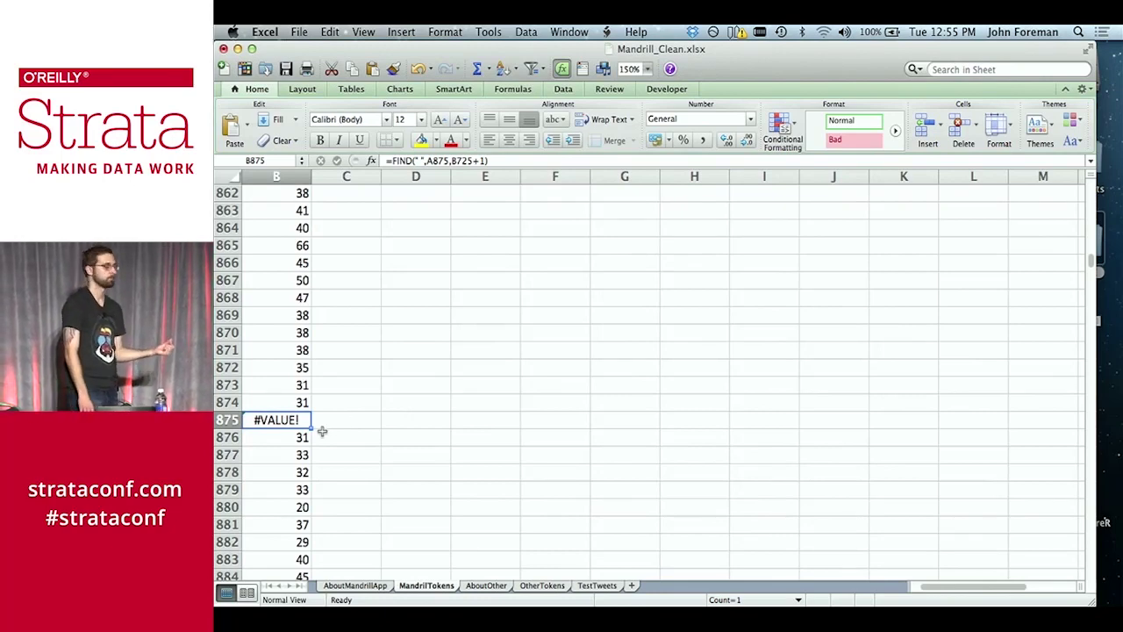
left_click(290, 311)
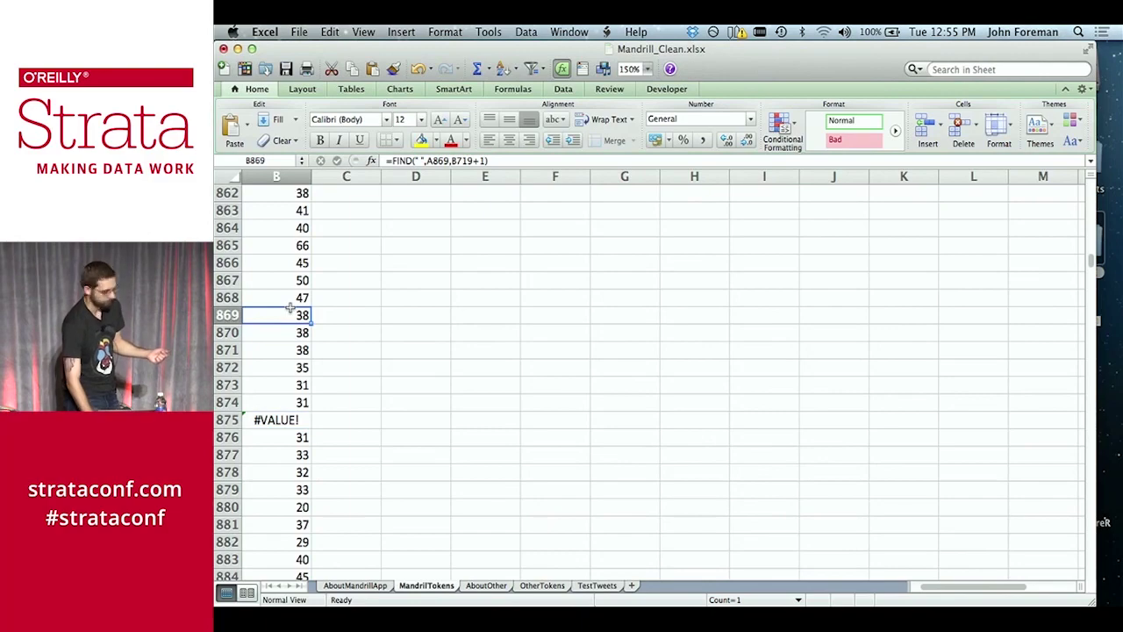
scroll(291, 309, "left", 1)
scroll(291, 309, "up", 1)
scroll(291, 309, "right", 1)
scroll(290, 309, "up", 15)
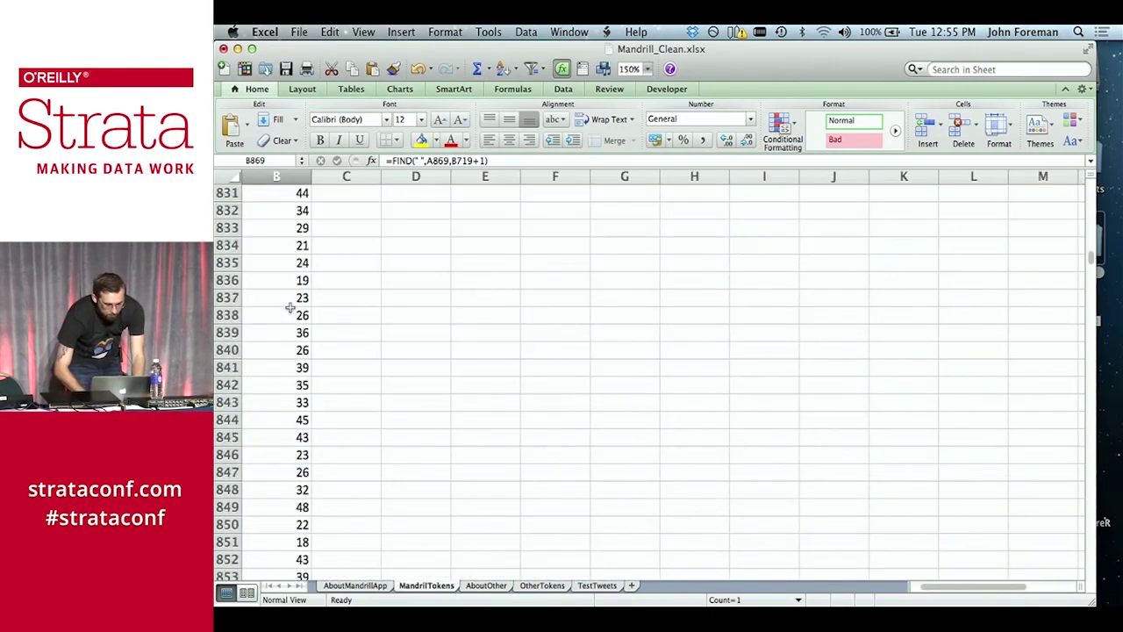
scroll(290, 309, "up", 20)
scroll(291, 309, "left", 1)
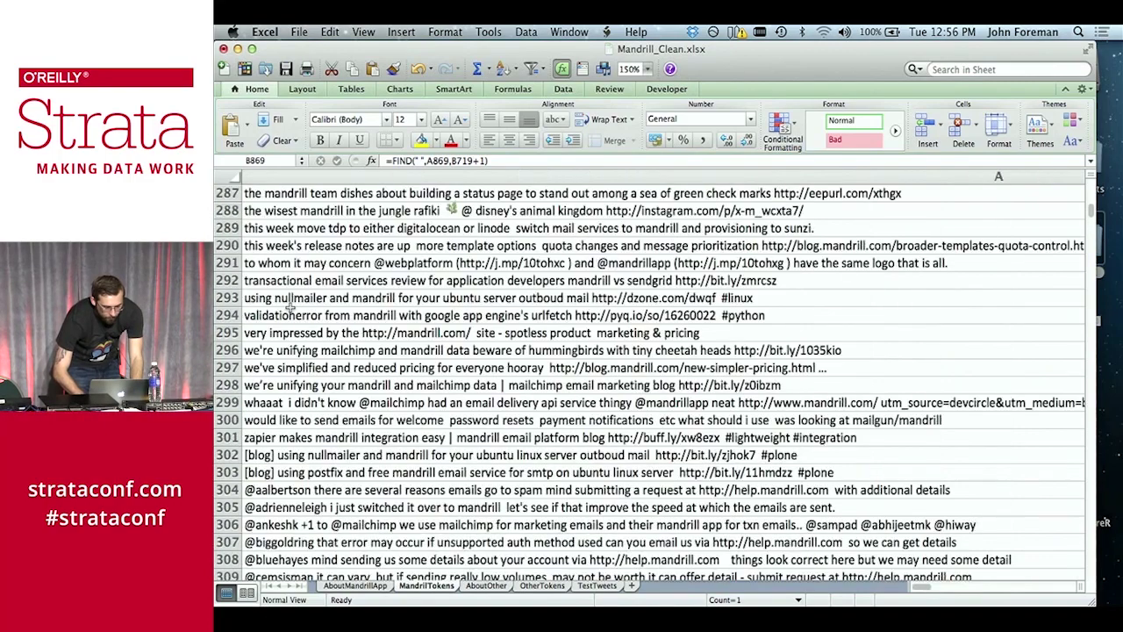
left_click(360, 314)
scroll(360, 314, "right", 1)
left_click(360, 314)
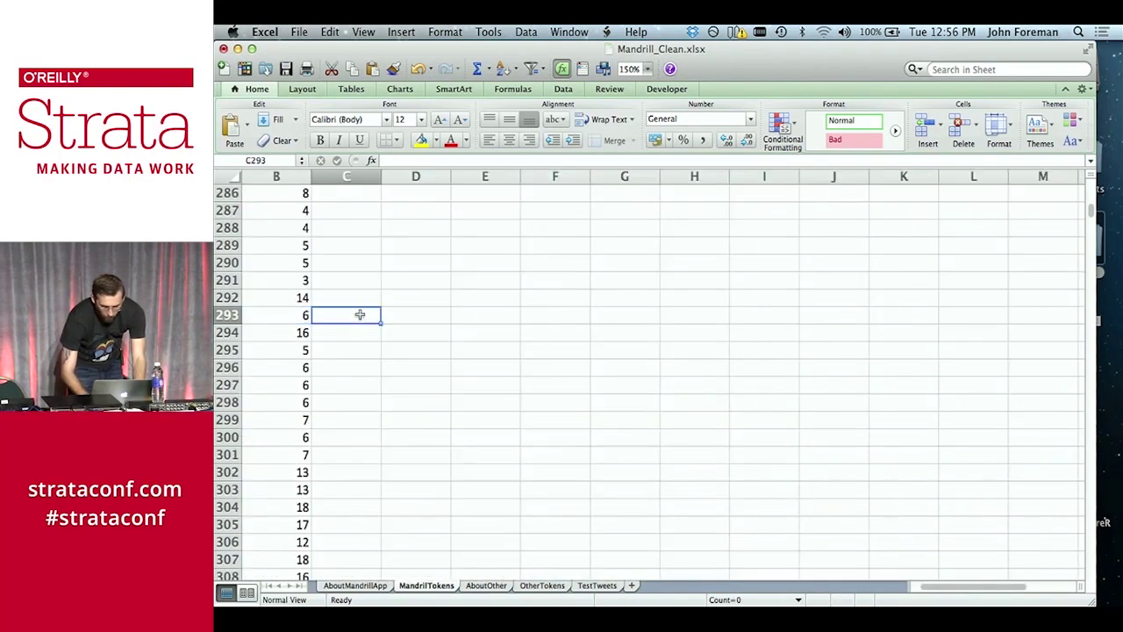
key("Left")
scroll(360, 314, "up", 4)
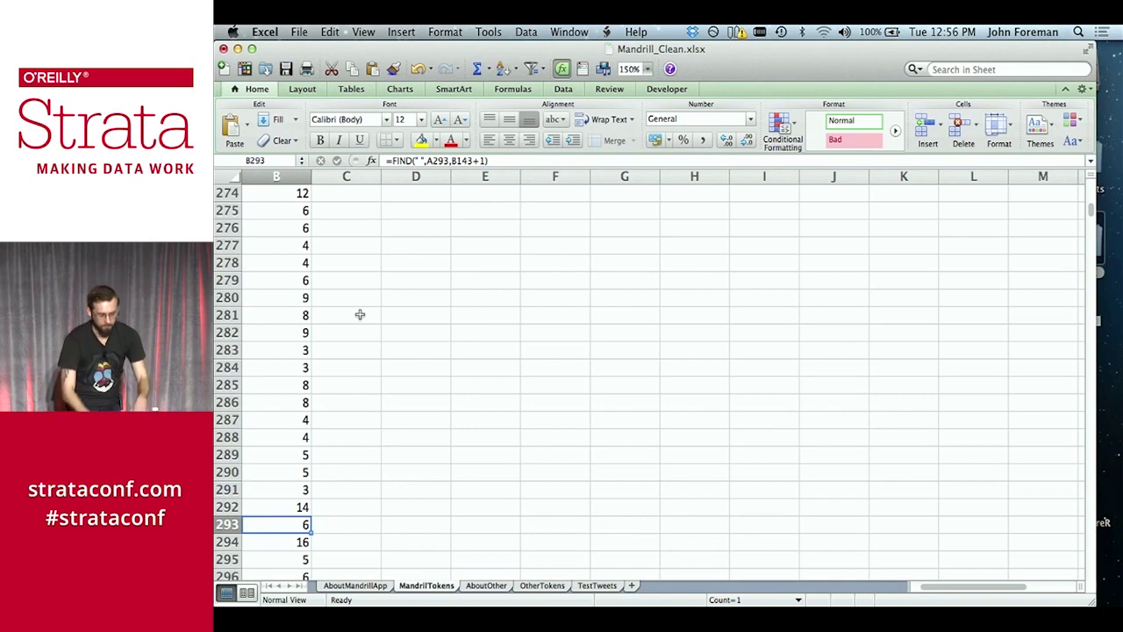
scroll(360, 314, "up", 14)
scroll(360, 314, "up", 20)
scroll(369, 314, "left", 3)
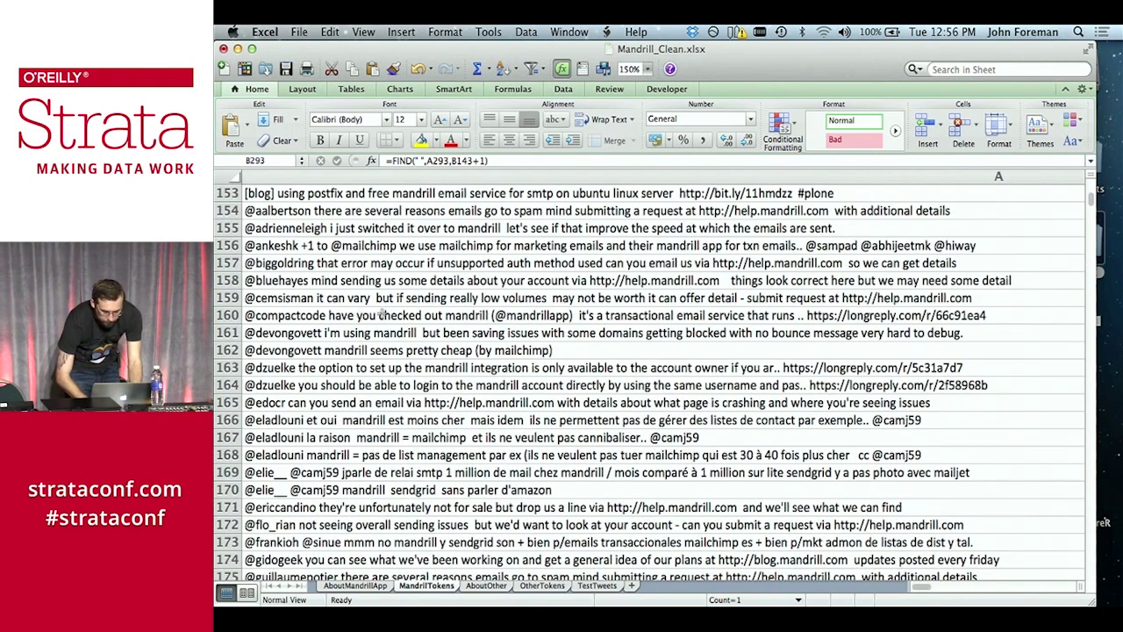
key("Up")
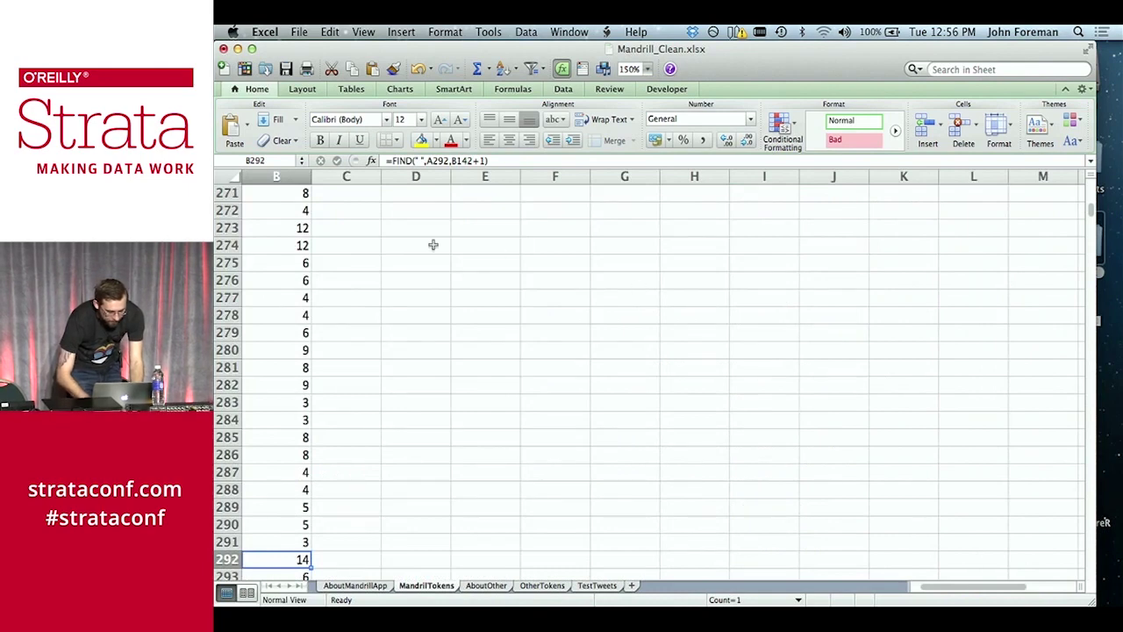
scroll(299, 206, "up", 20)
scroll(299, 205, "right", 1)
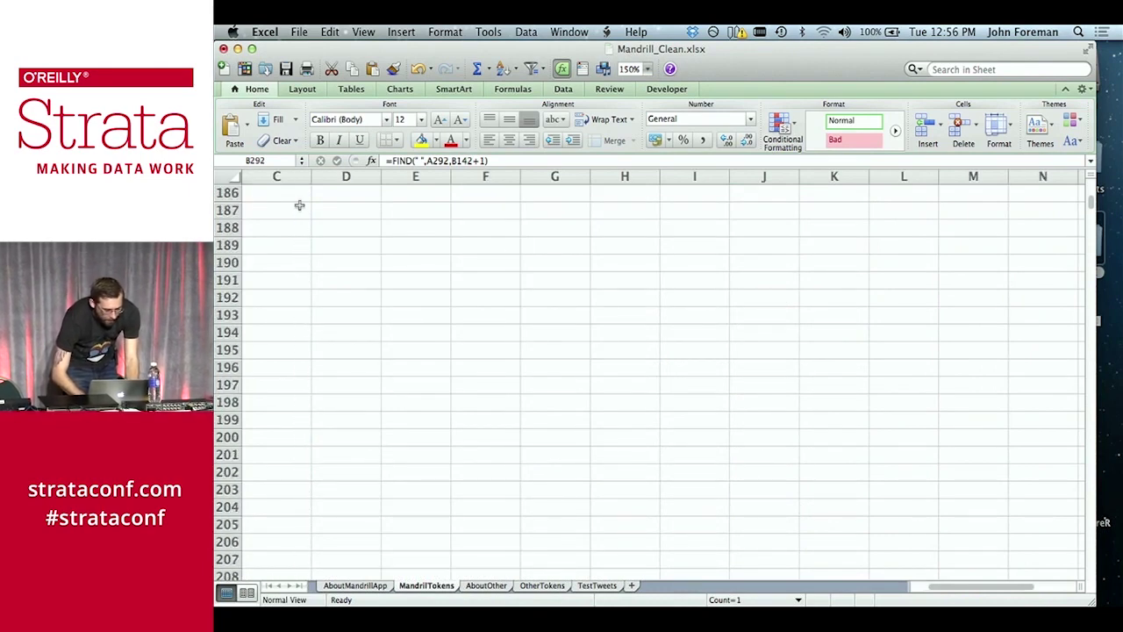
scroll(299, 206, "left", 1)
scroll(299, 206, "down", 5)
scroll(299, 205, "up", 4)
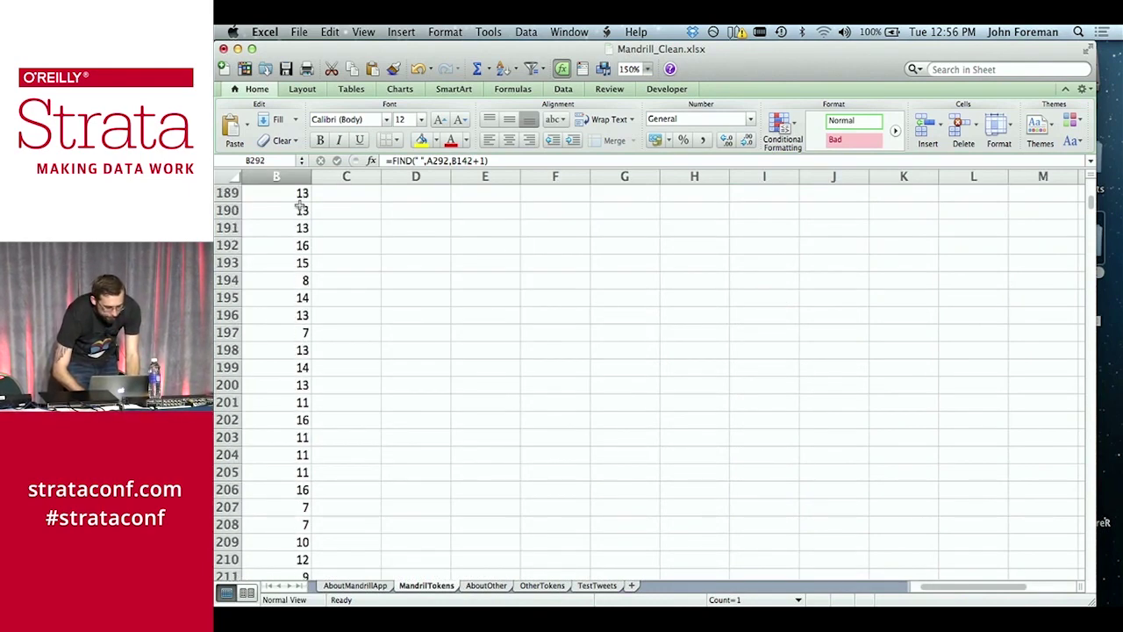
scroll(300, 205, "up", 10)
scroll(300, 206, "up", 3)
left_click(286, 228)
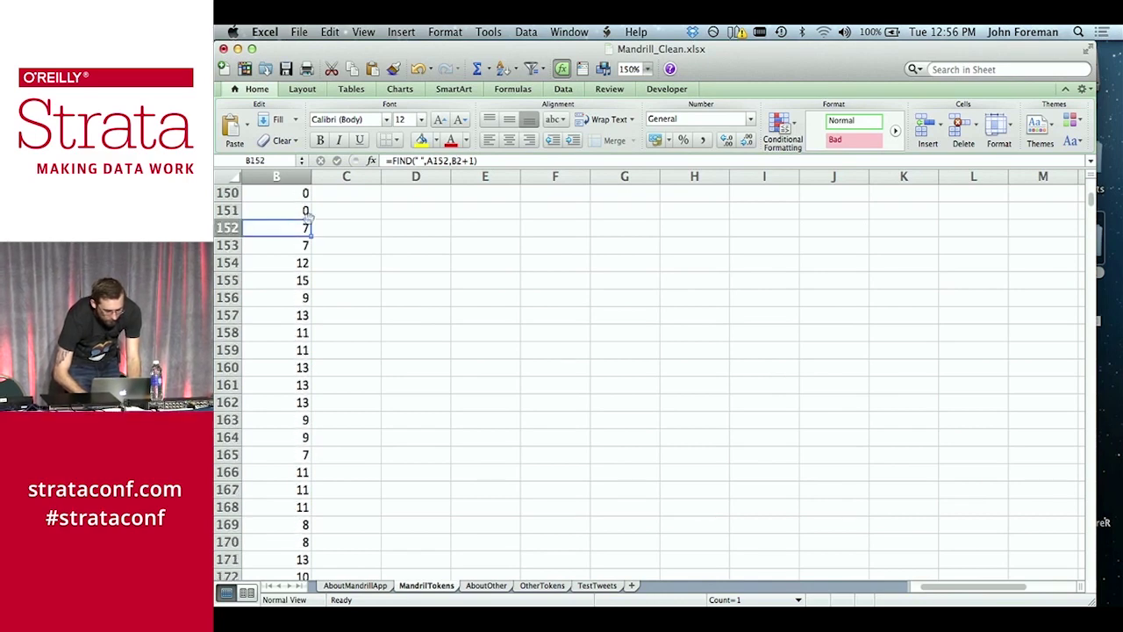
Change B152 to =IFERROR(FIND(" ",A152,B2+1),LEN(A152))
left_click(479, 160)
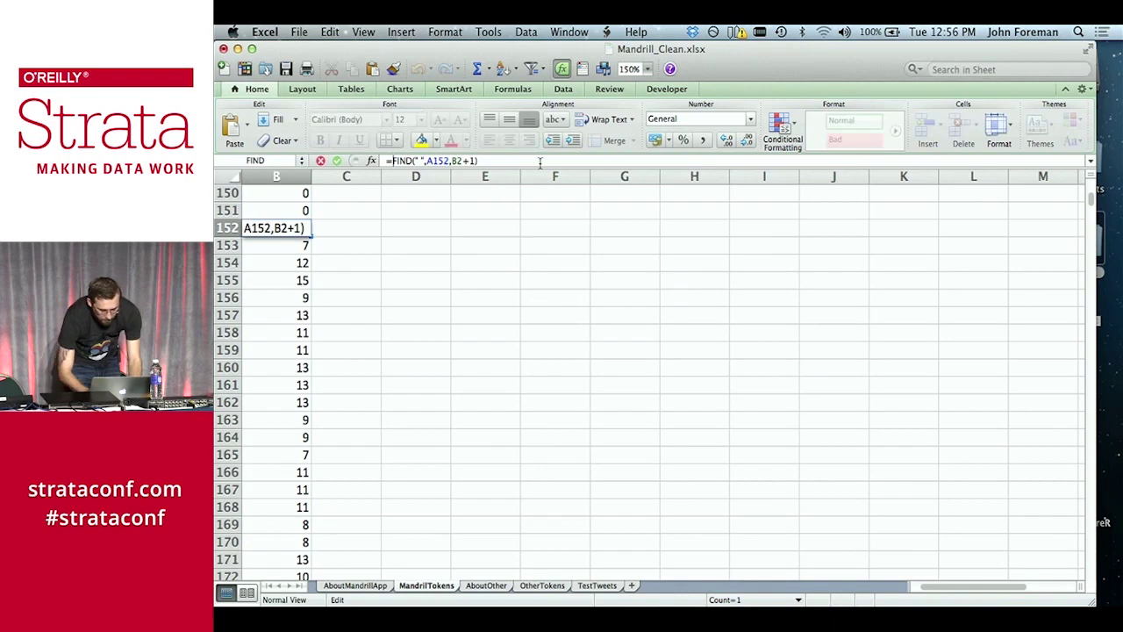
key("Home")
key("Right")
type("IFERROR(")
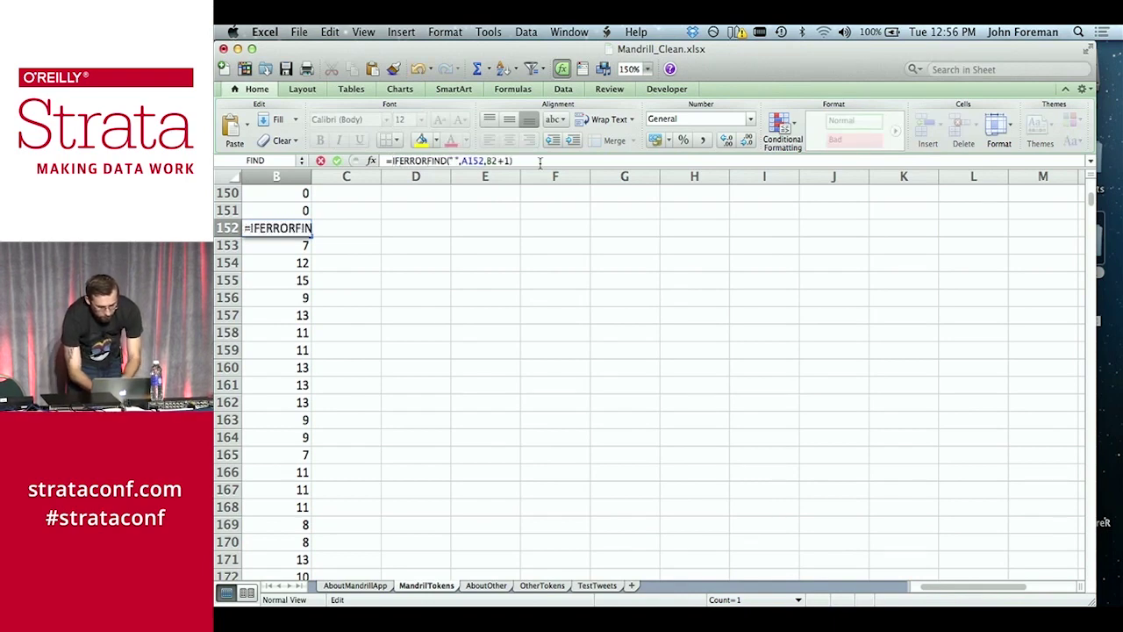
key("End")
type(",len")
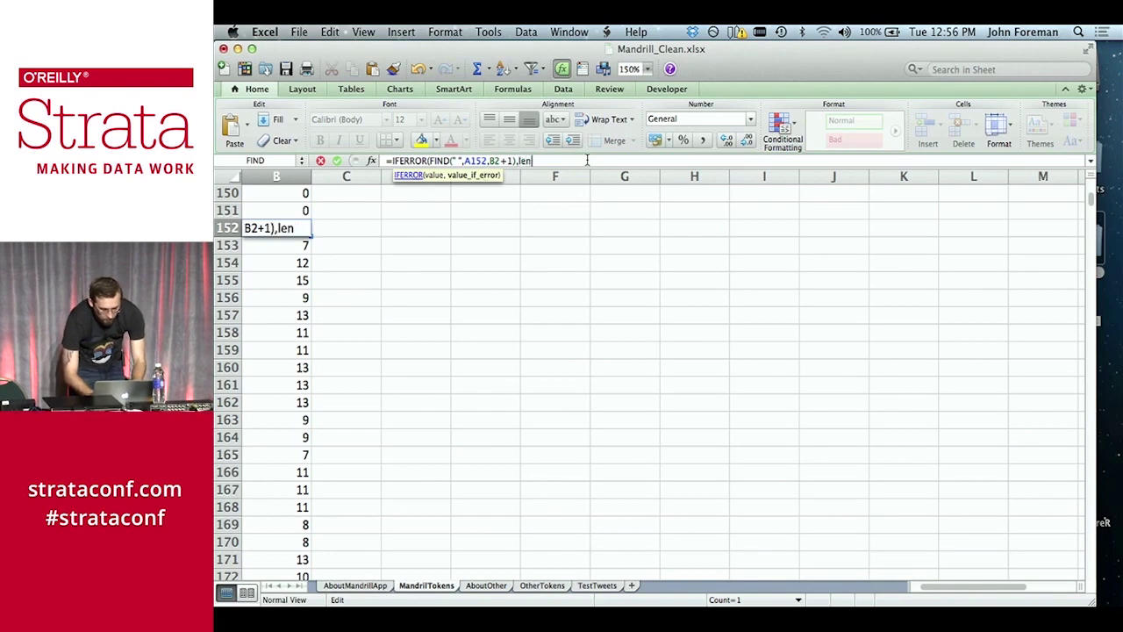
type("(")
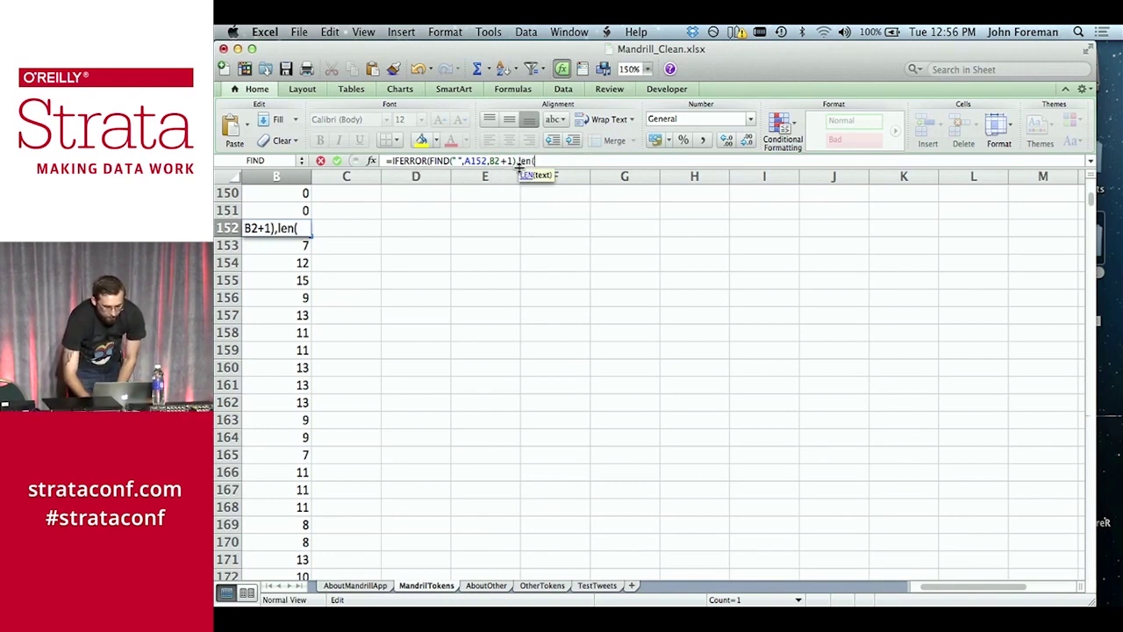
type("A15")
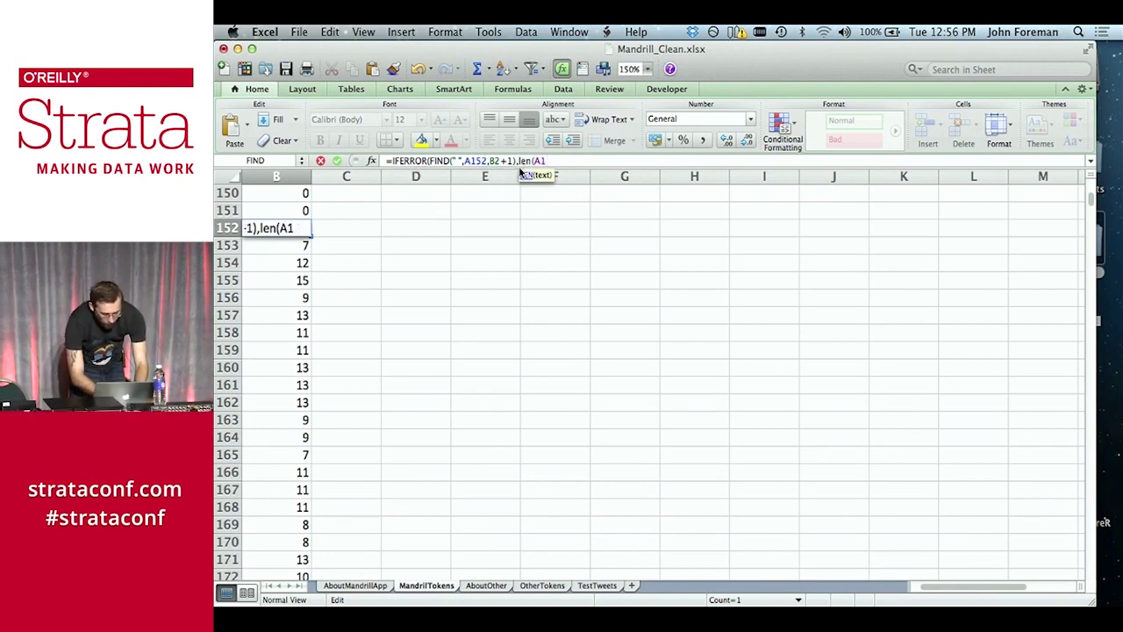
type("2)")
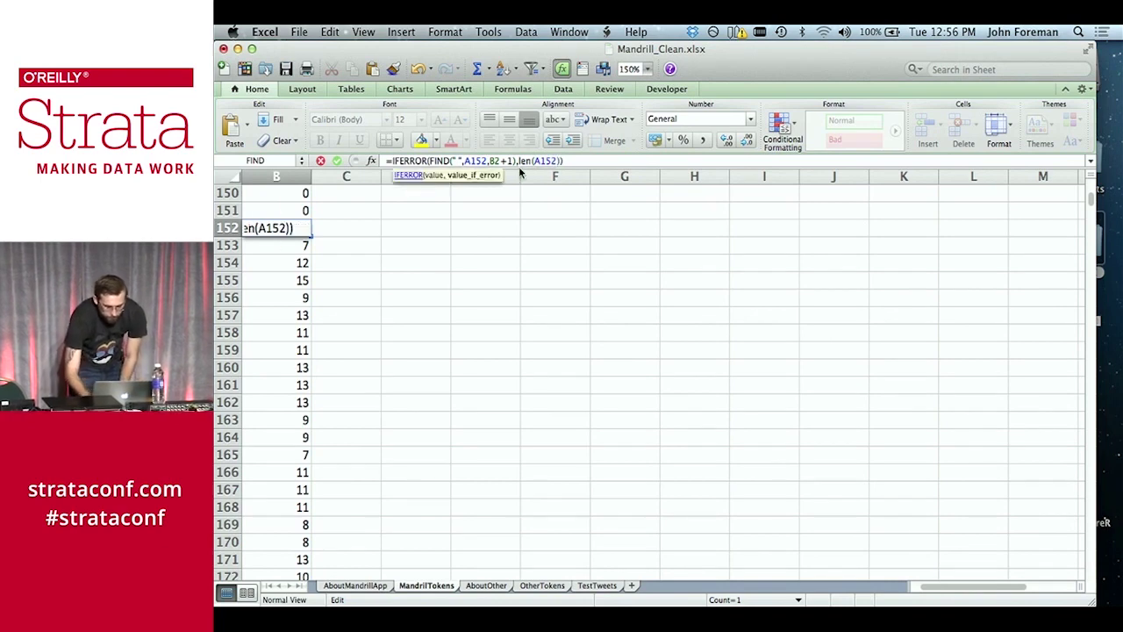
key("Return")
key("Up")
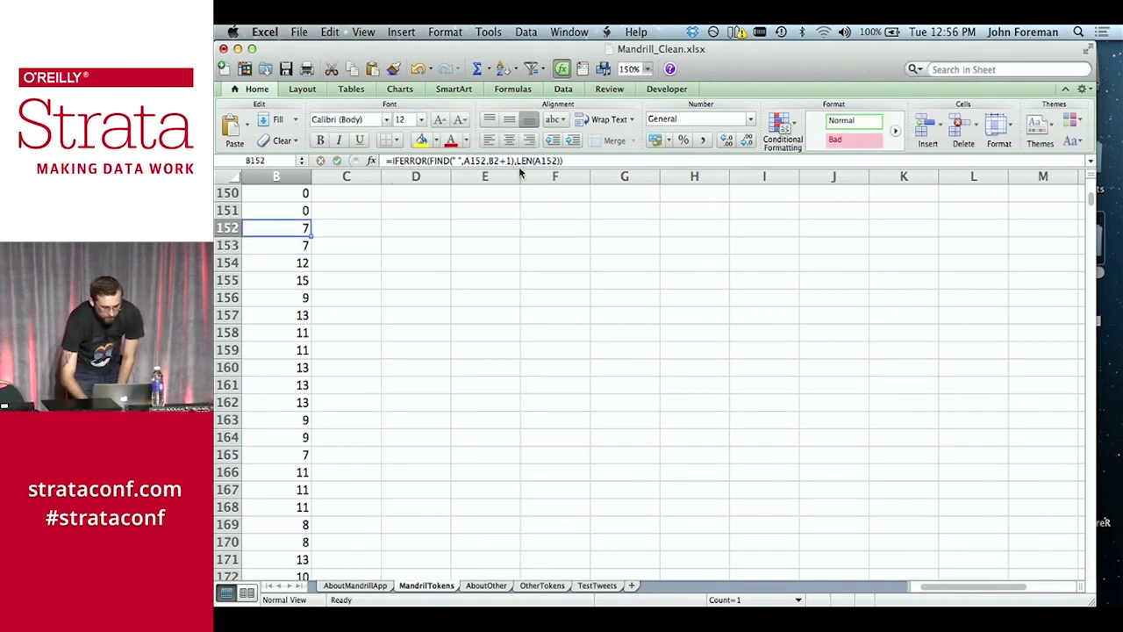
Fill the IFERROR formula down column B past row 1660 and return to the top of column C
double_click(309, 230)
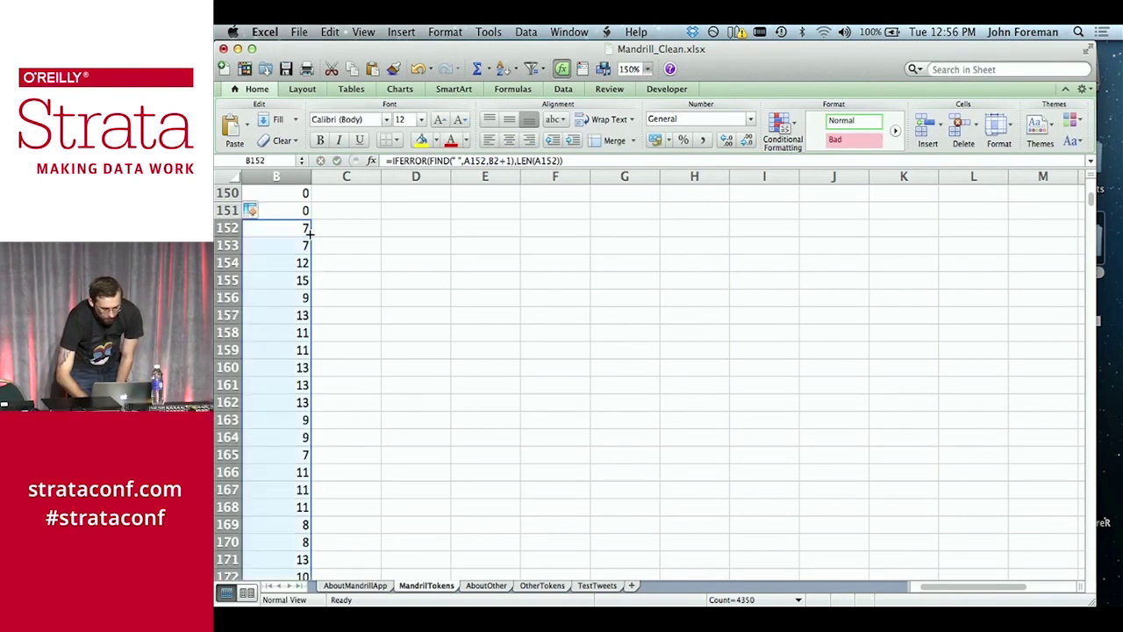
left_click(292, 294)
scroll(292, 293, "down", 20)
scroll(292, 294, "down", 20)
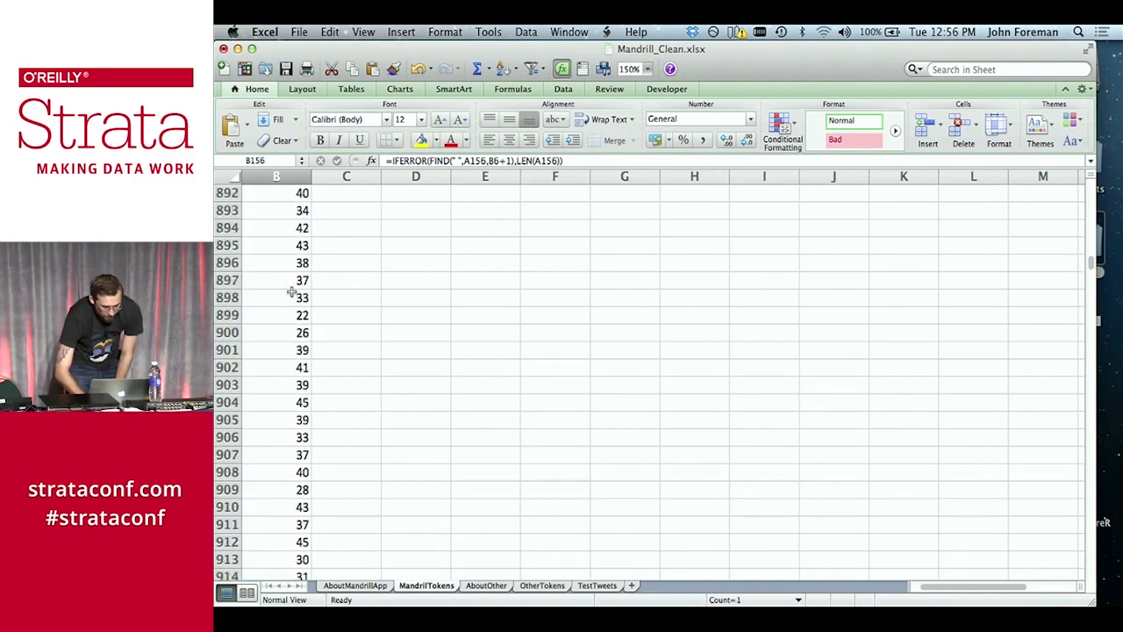
scroll(291, 292, "left", 5)
scroll(292, 292, "down", 2)
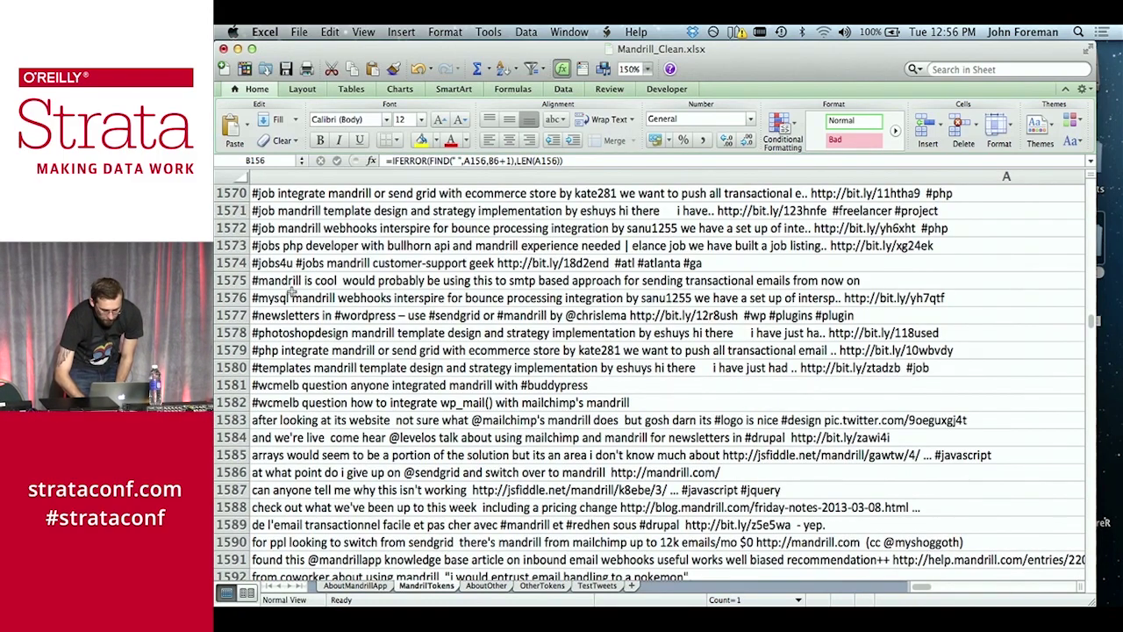
scroll(292, 293, "right", 5)
scroll(291, 291, "down", 20)
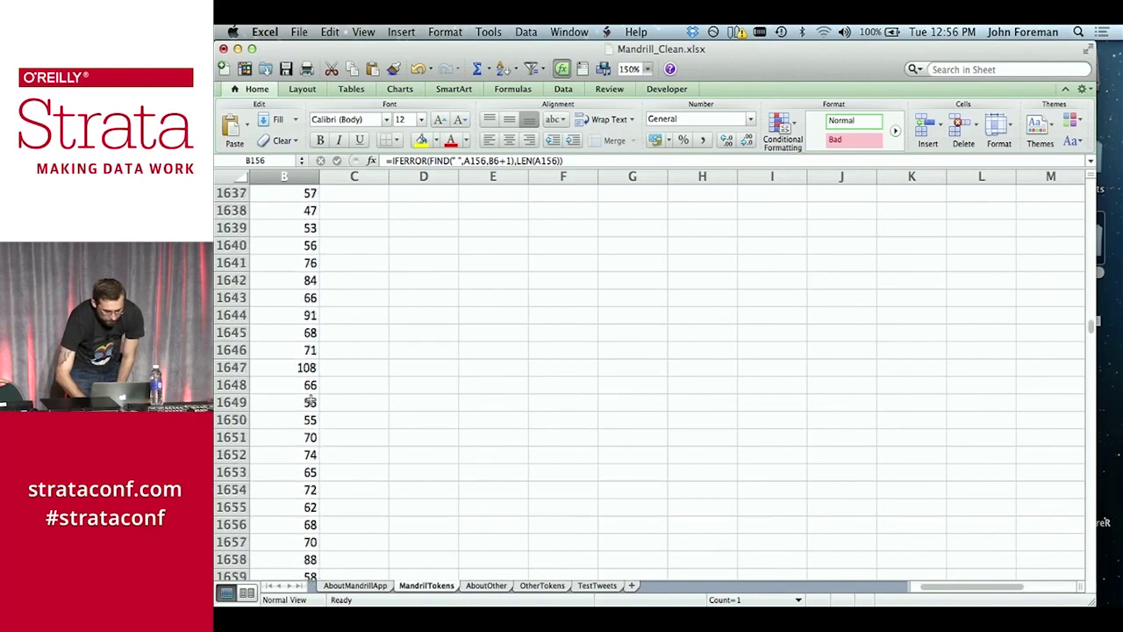
left_click(303, 406)
key("Right")
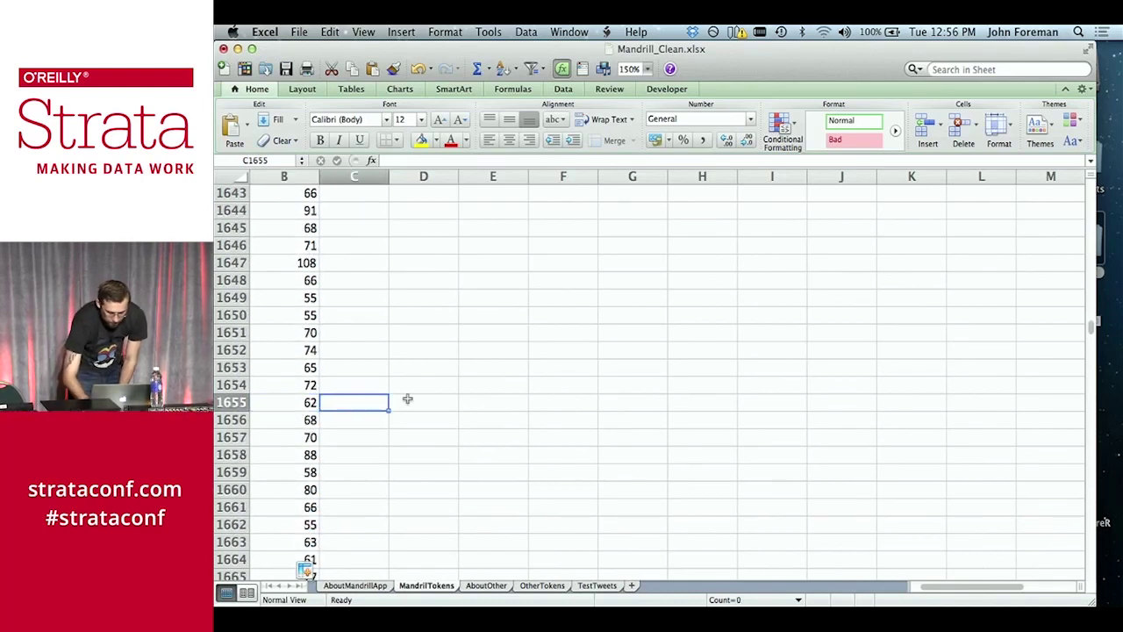
key("super+Up")
key("Left")
key("Left")
key("Right")
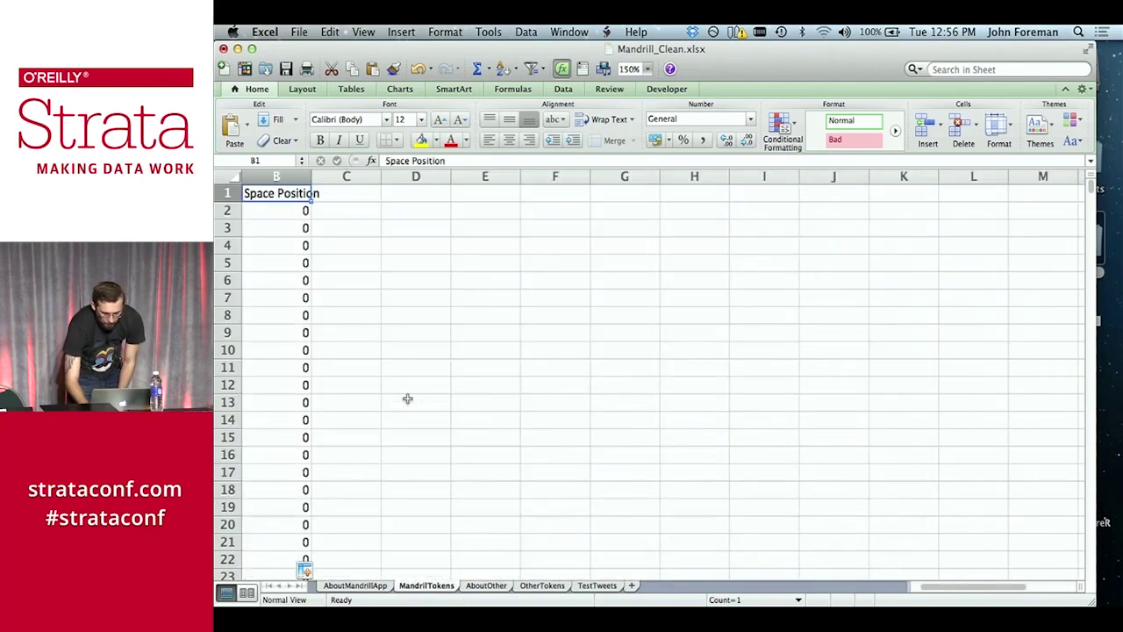
Enter the header 'Words!' in C1 beside Space Position
key("Right")
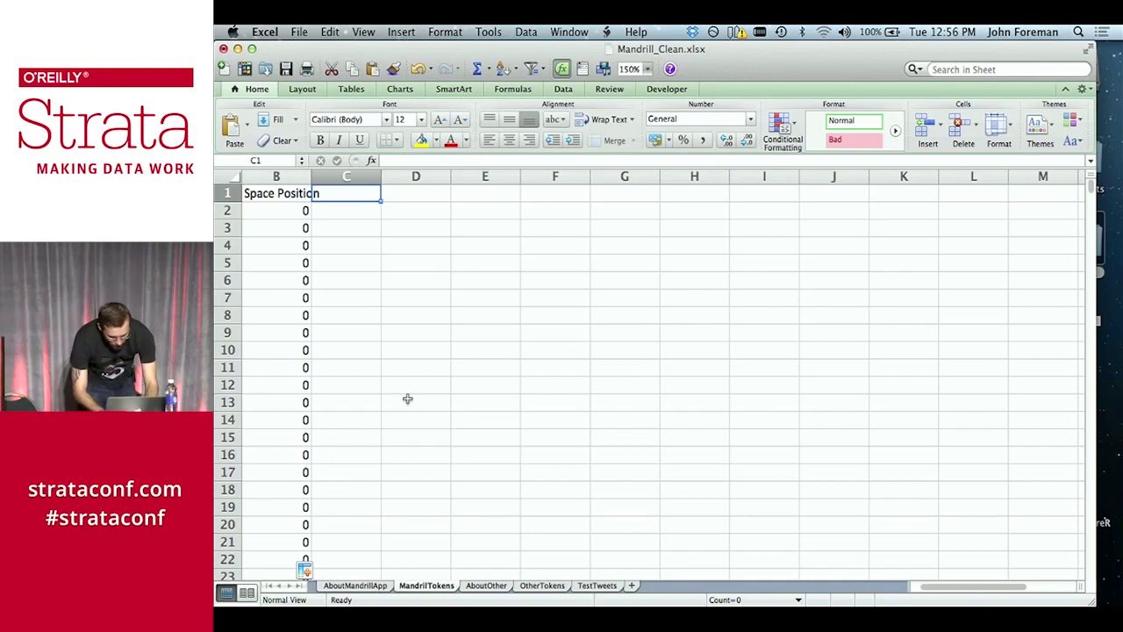
type("Words!")
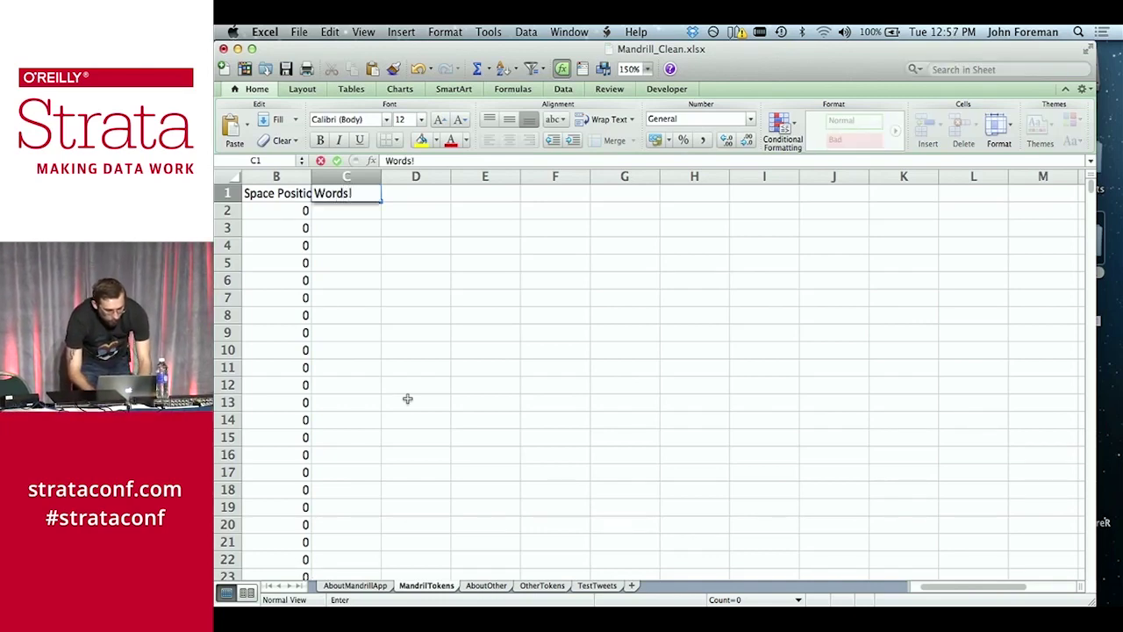
key("Return")
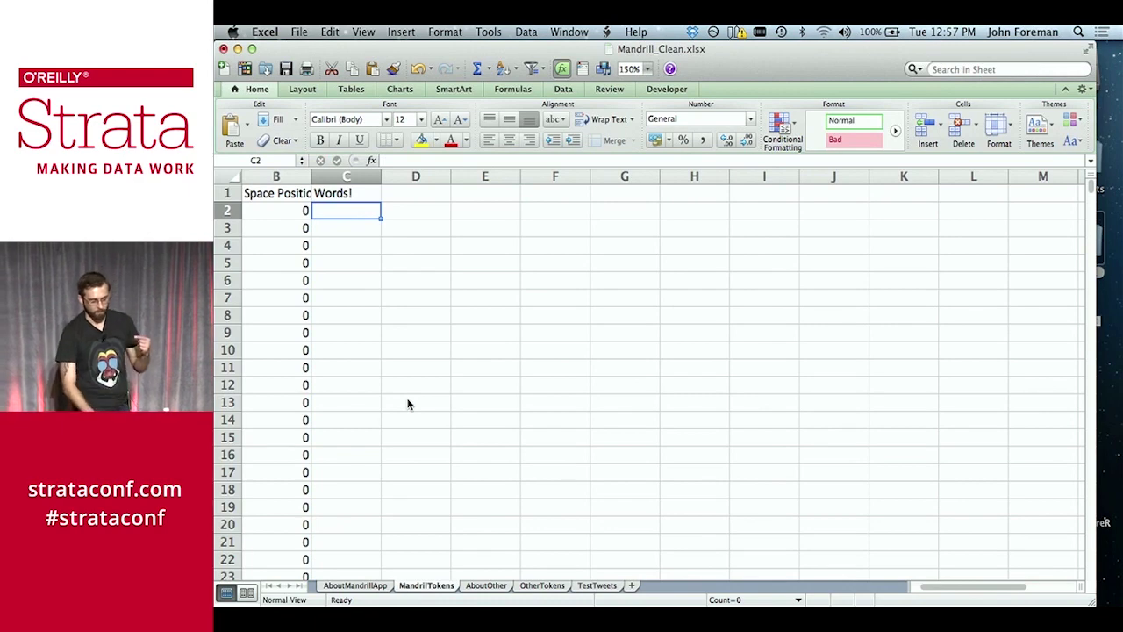
key("Left")
key("Left")
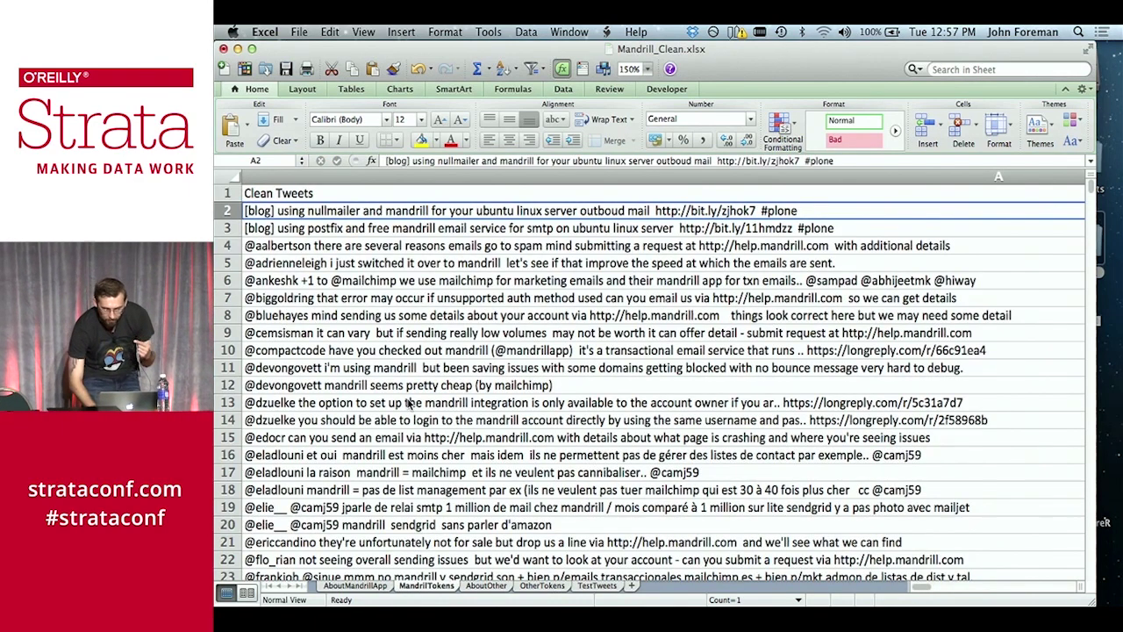
Narrow column A at 25% zoom, then return the view to 150%
scroll(838, 323, "right", 5)
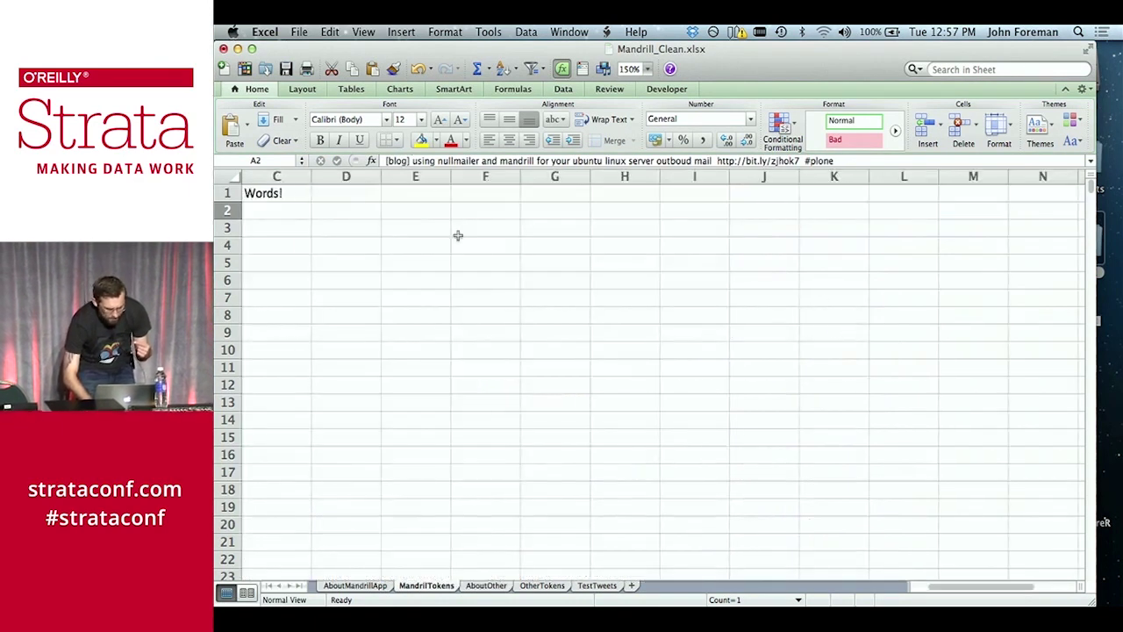
scroll(458, 235, "left", 1)
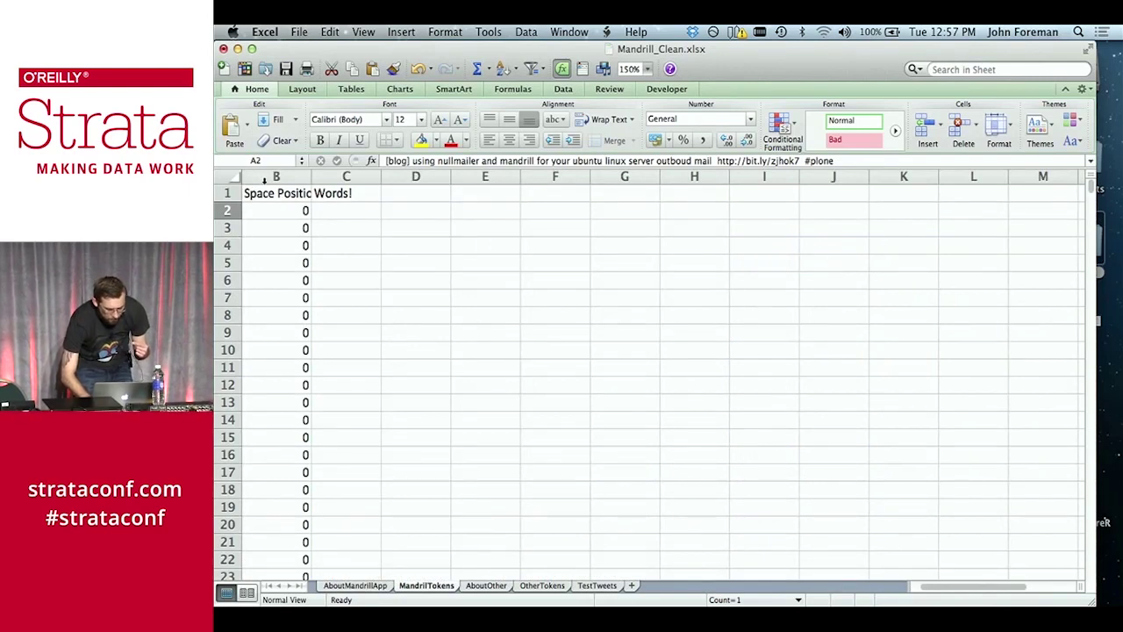
scroll(308, 211, "left", 2)
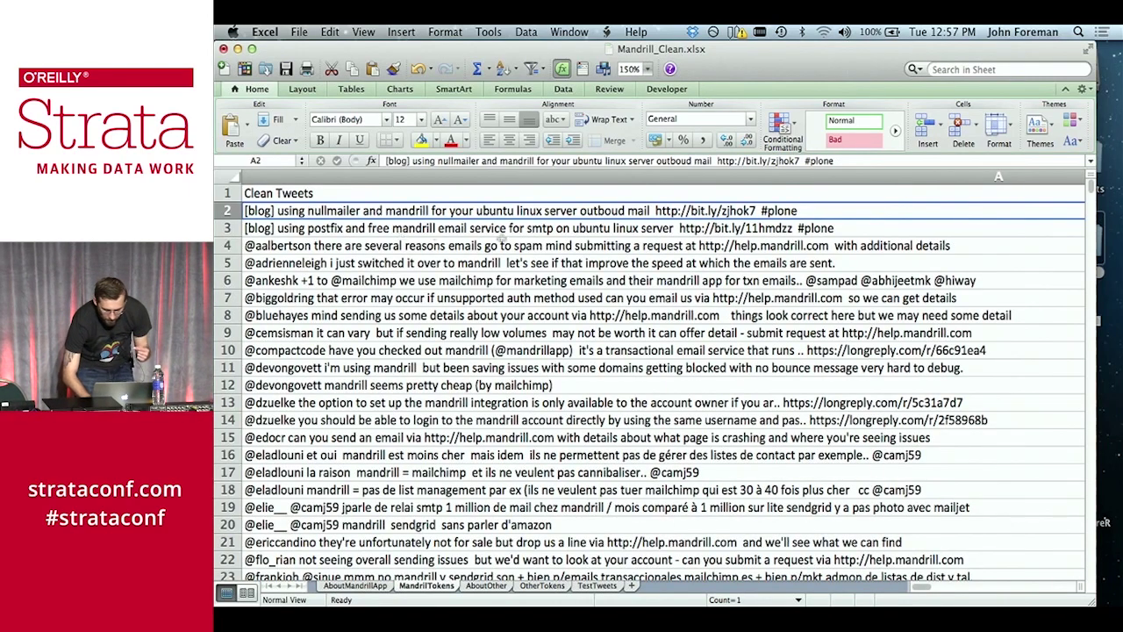
left_click(649, 68)
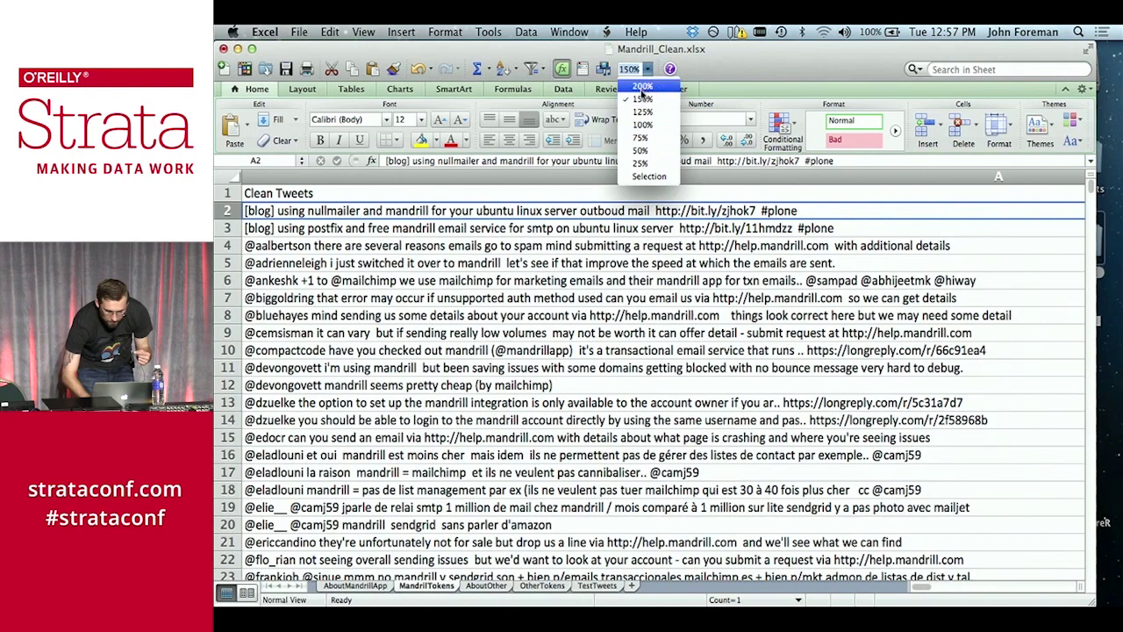
left_click(649, 130)
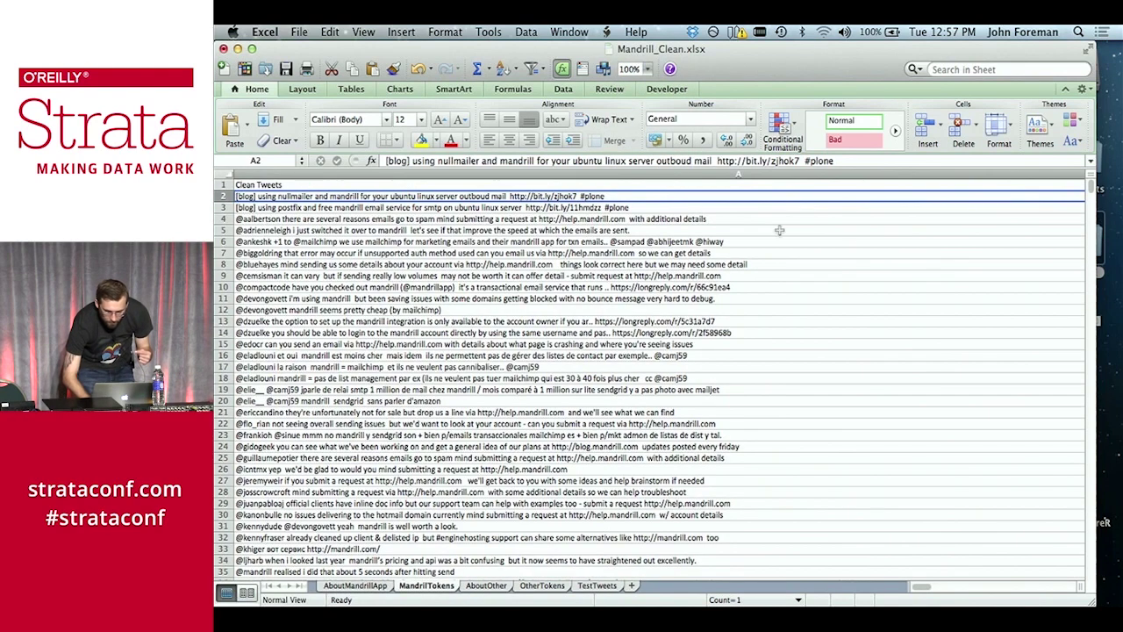
left_click(649, 68)
left_click(641, 163)
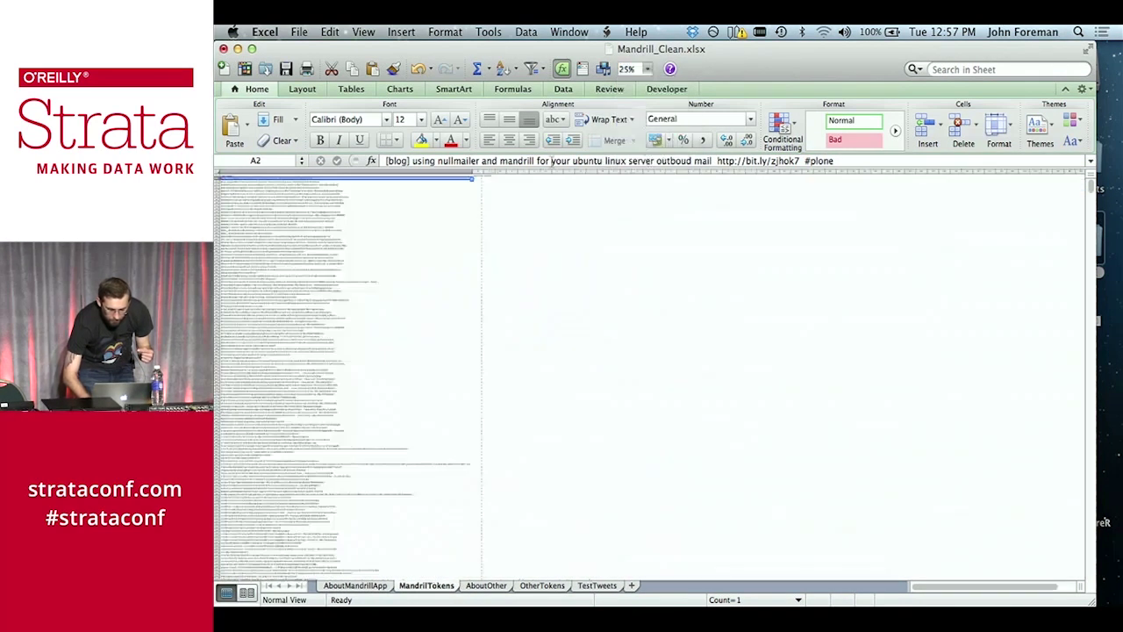
left_click_drag(473, 173, 331, 172)
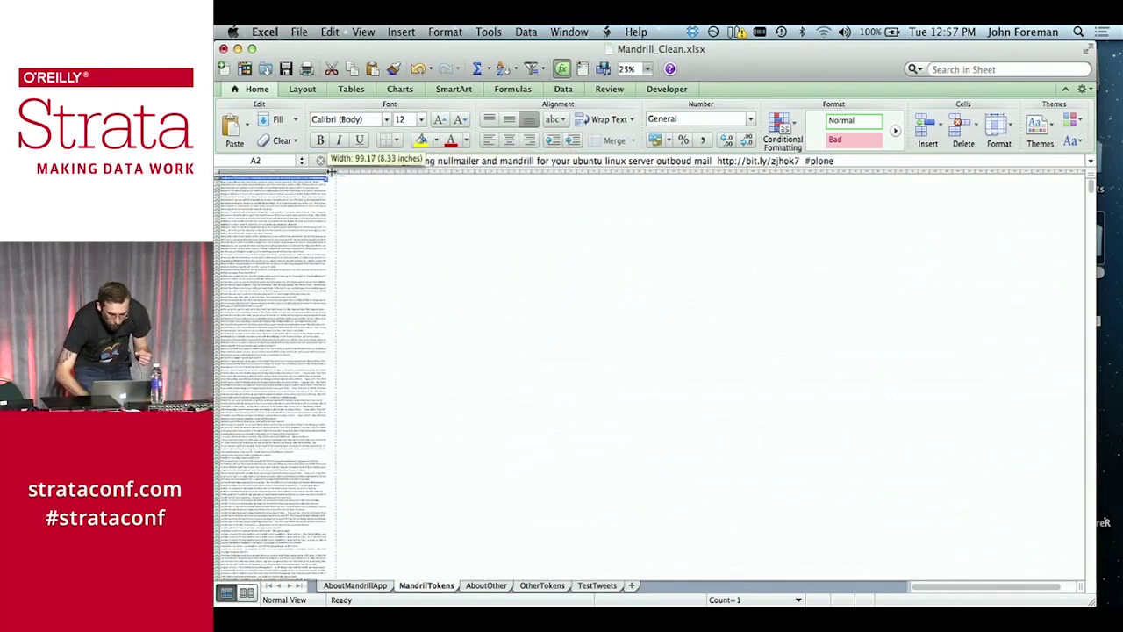
left_click(648, 69)
left_click(644, 98)
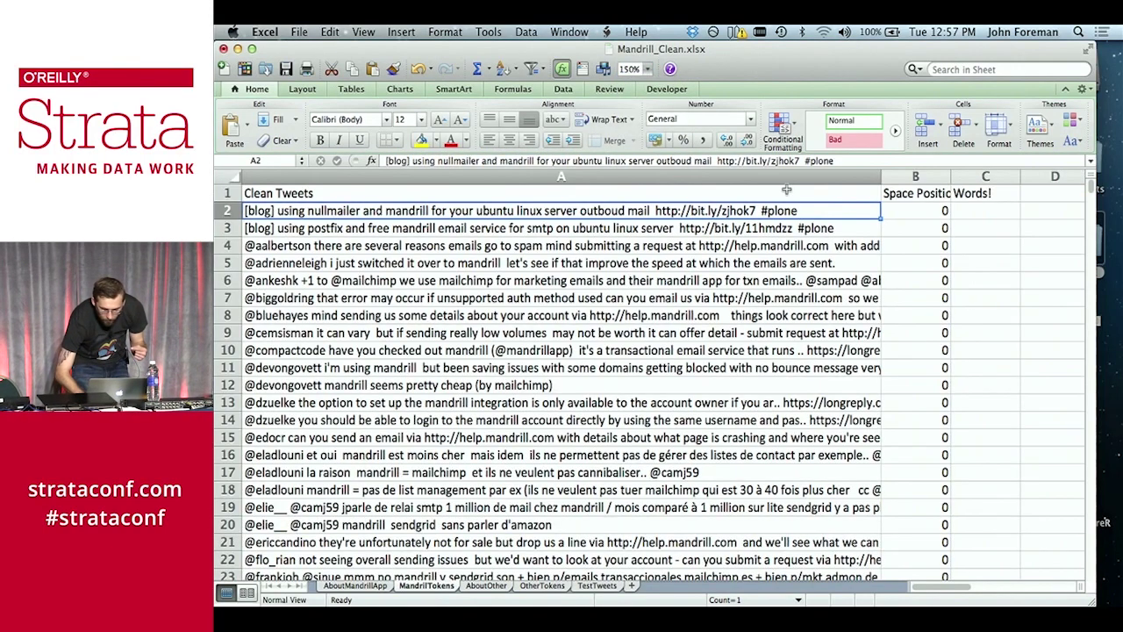
left_click(992, 214)
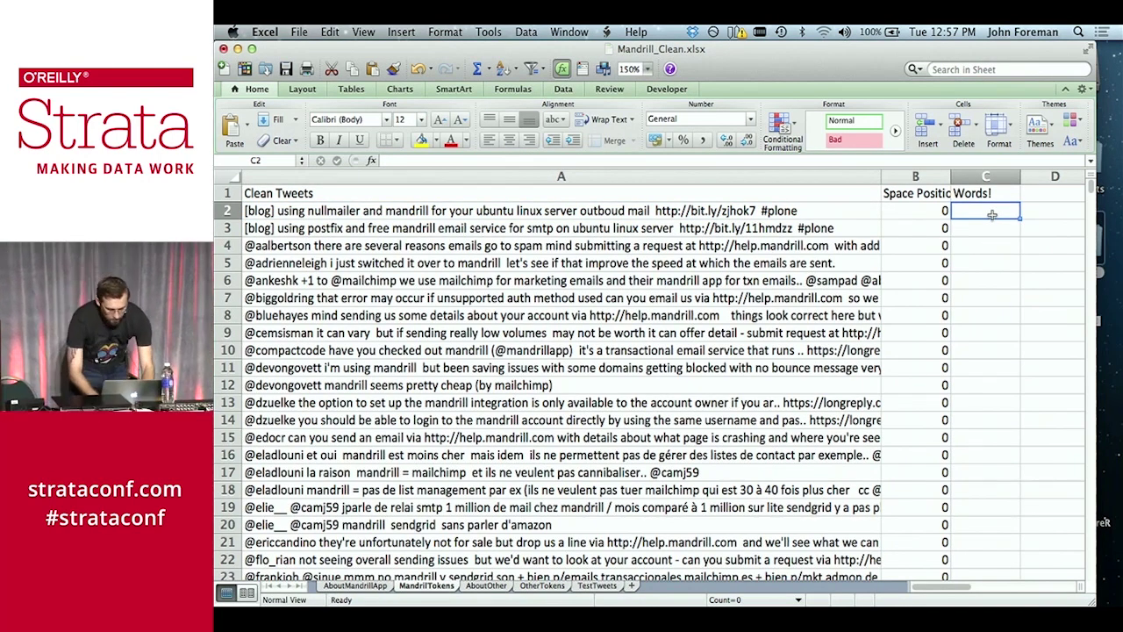
Enter =MID(A2,B2+1,B152+B2-1) in C2 to extract the word [blog]
type("=mid(")
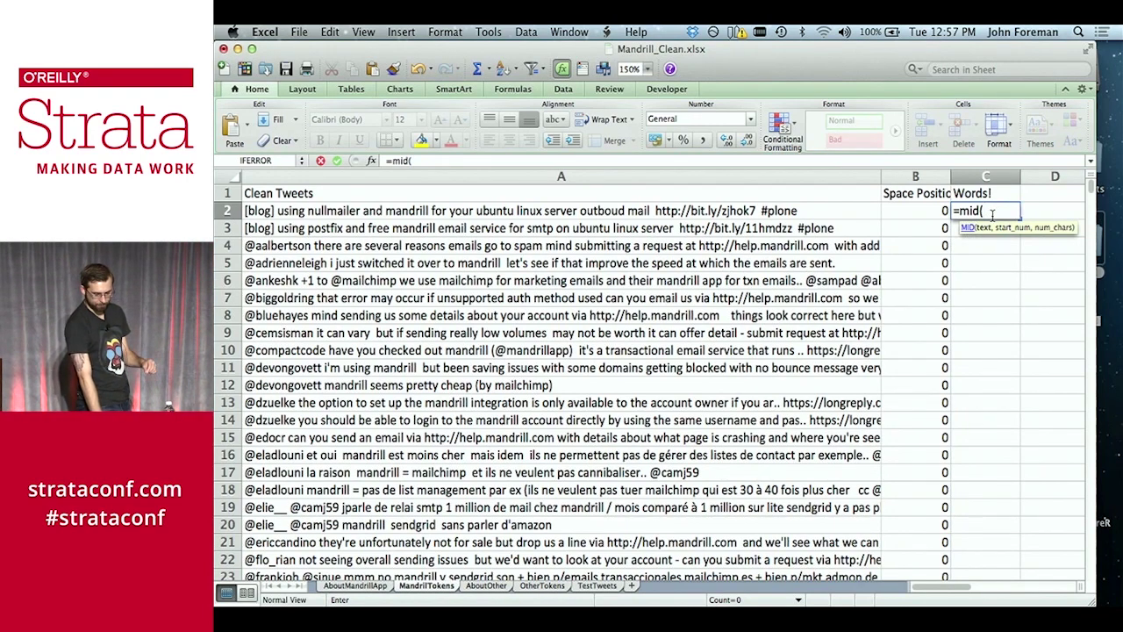
key("Left")
key("Left")
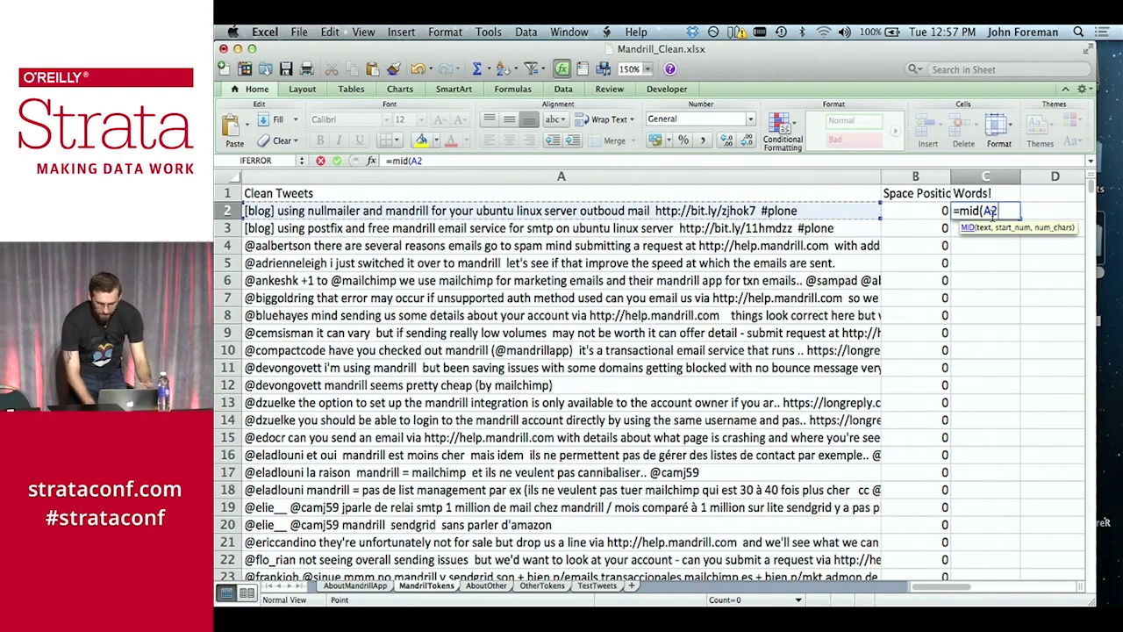
type(",")
key("Left")
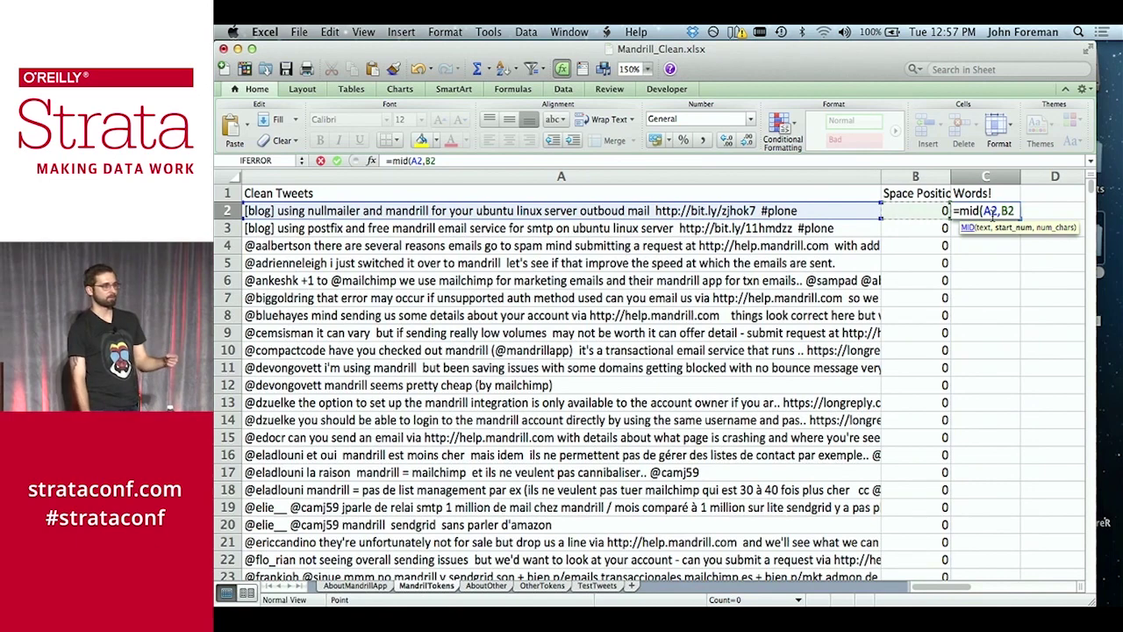
type("+1,")
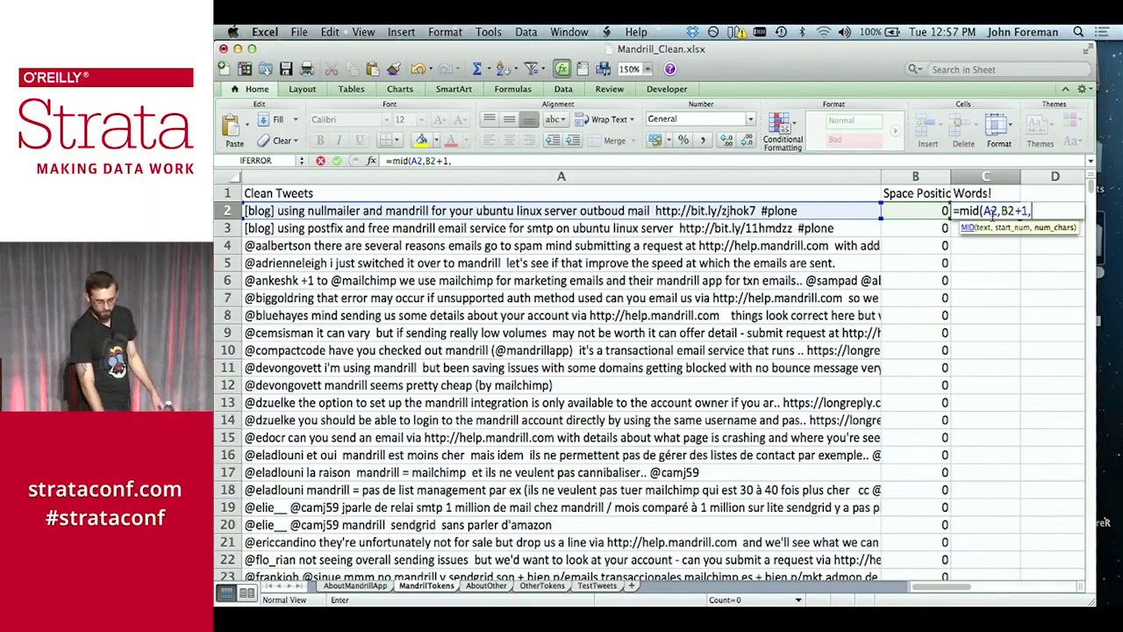
scroll(915, 350, "down", 15)
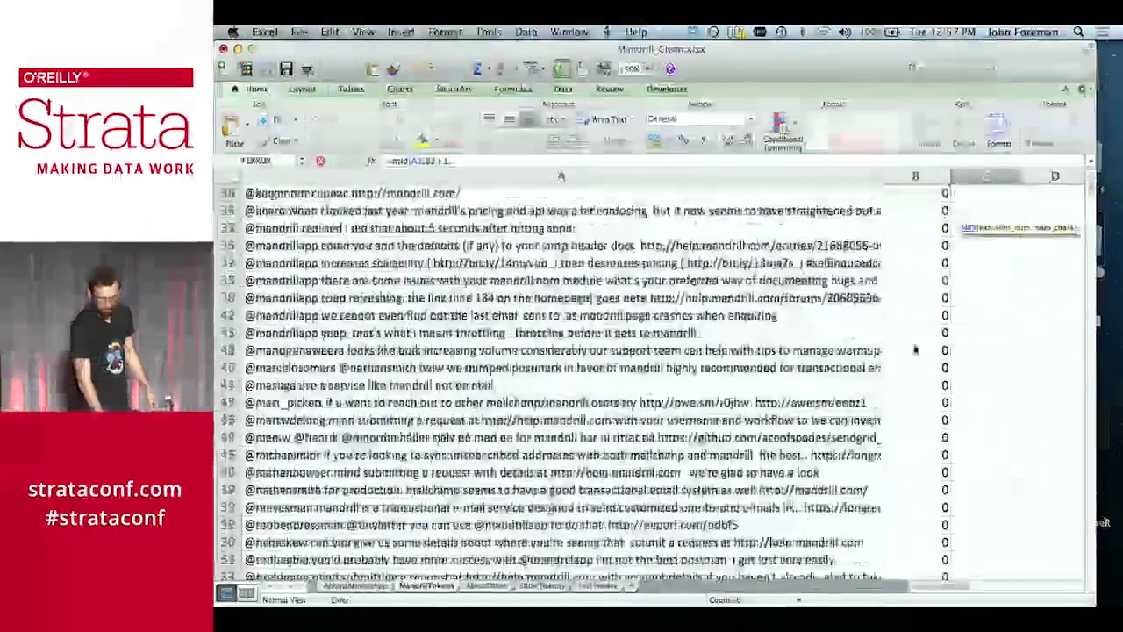
scroll(915, 350, "down", 20)
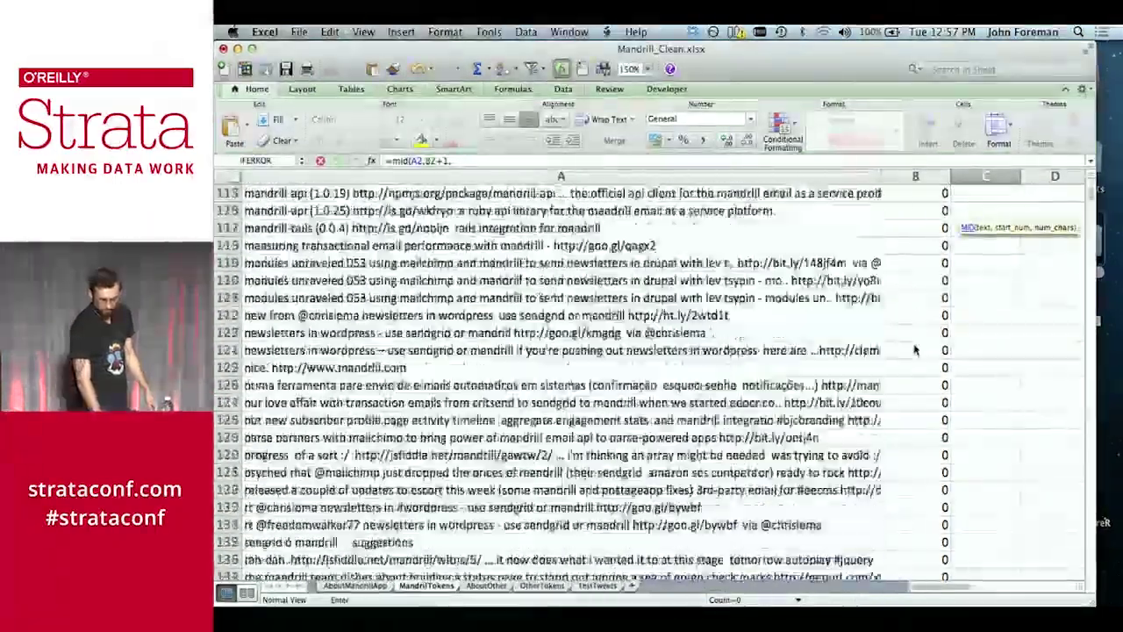
scroll(916, 350, "up", 2)
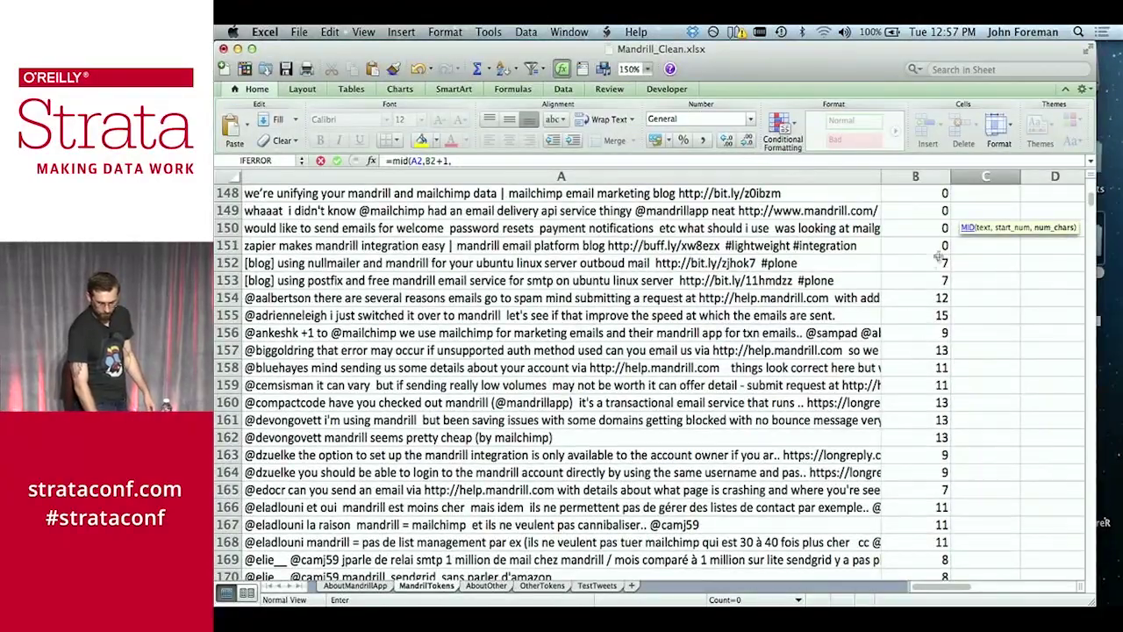
left_click(934, 264)
scroll(935, 263, "up", 20)
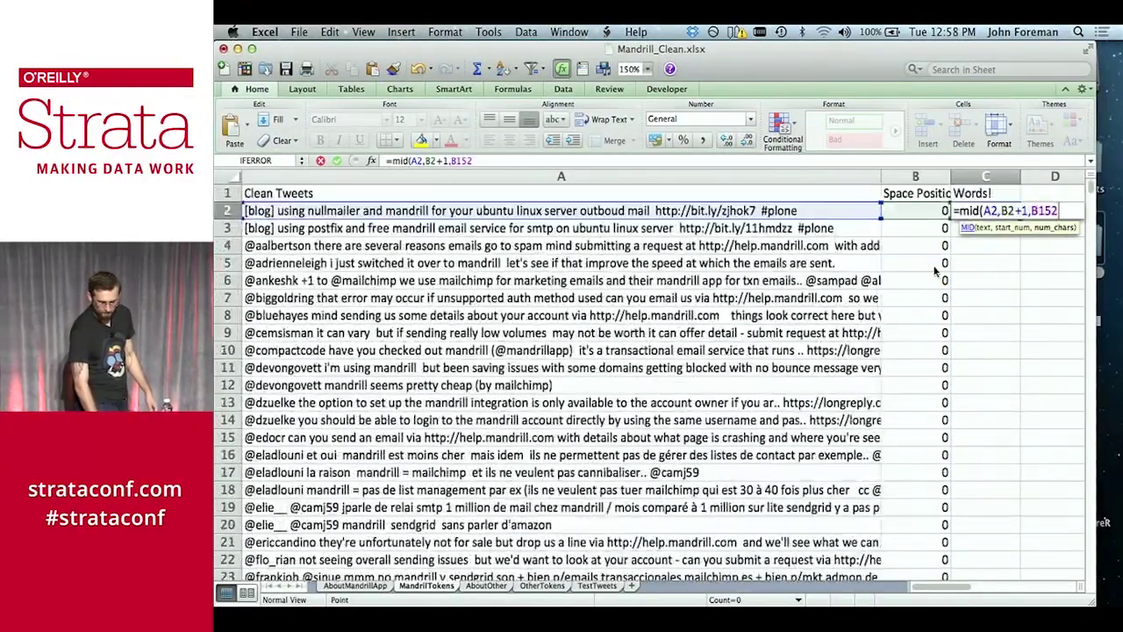
type("+")
left_click(928, 215)
type("-1")
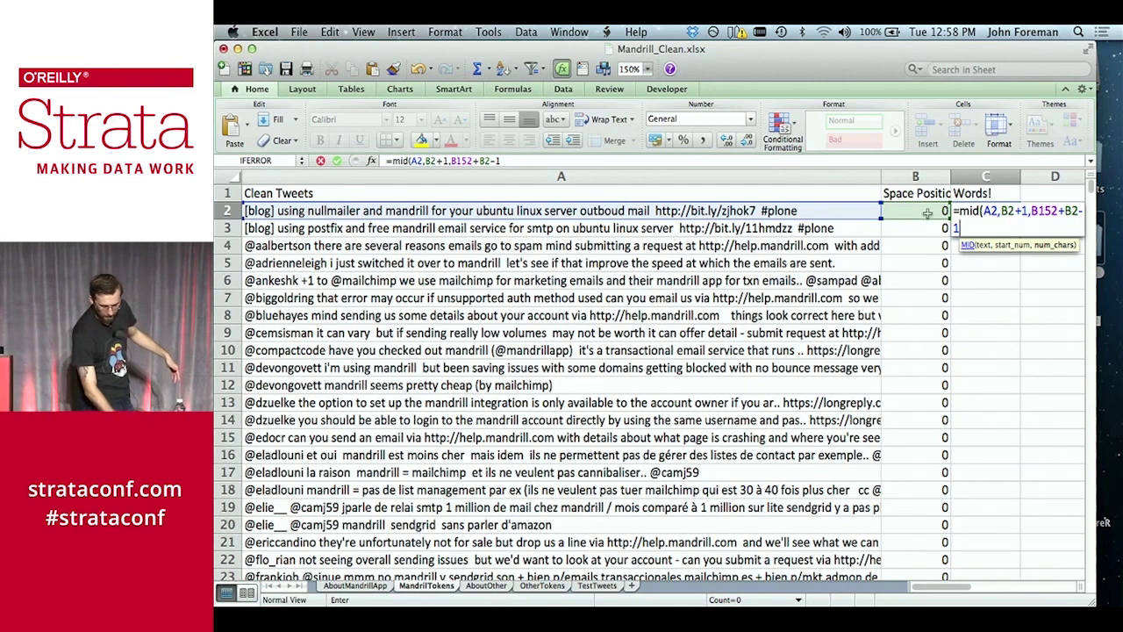
key("Return")
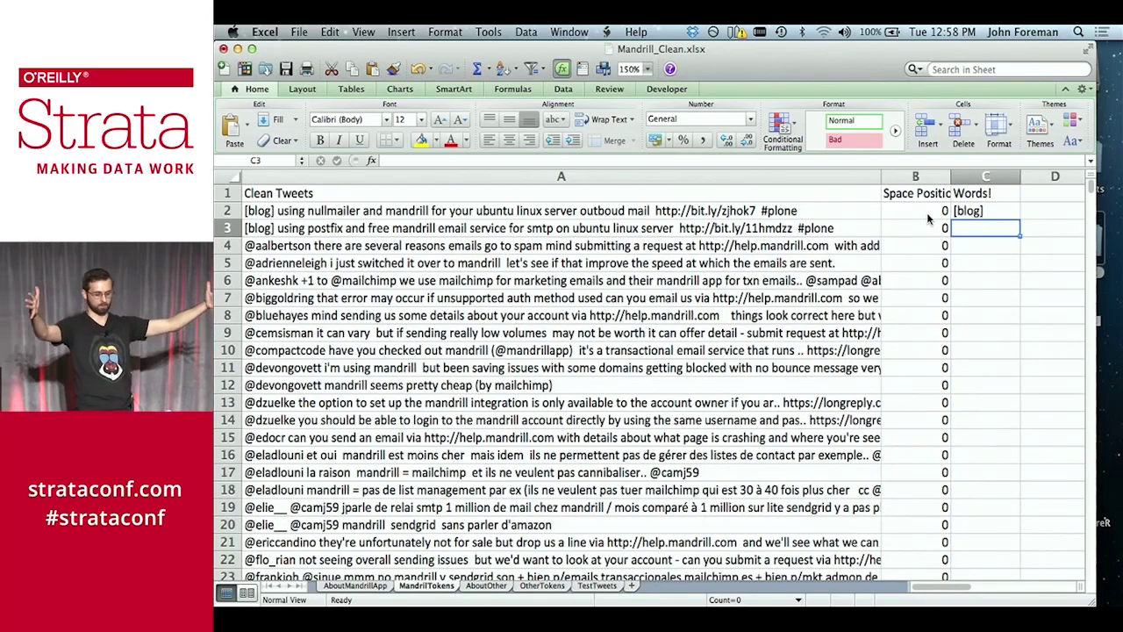
key("Up")
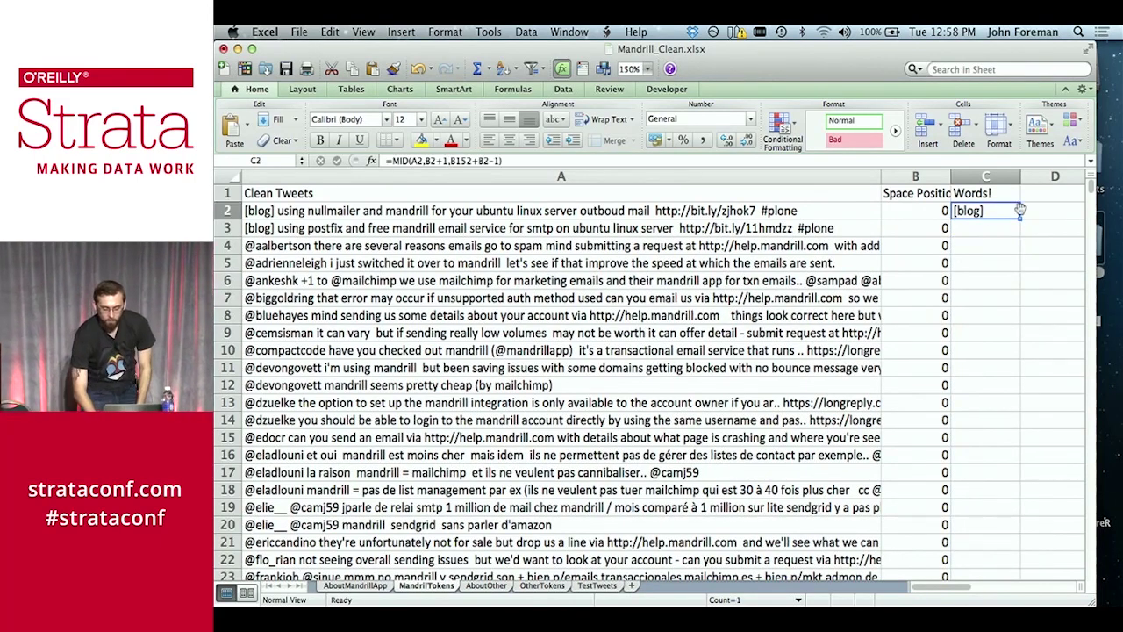
Copy the C2 MID formula down the Words! column past row 2200
double_click(1019, 219)
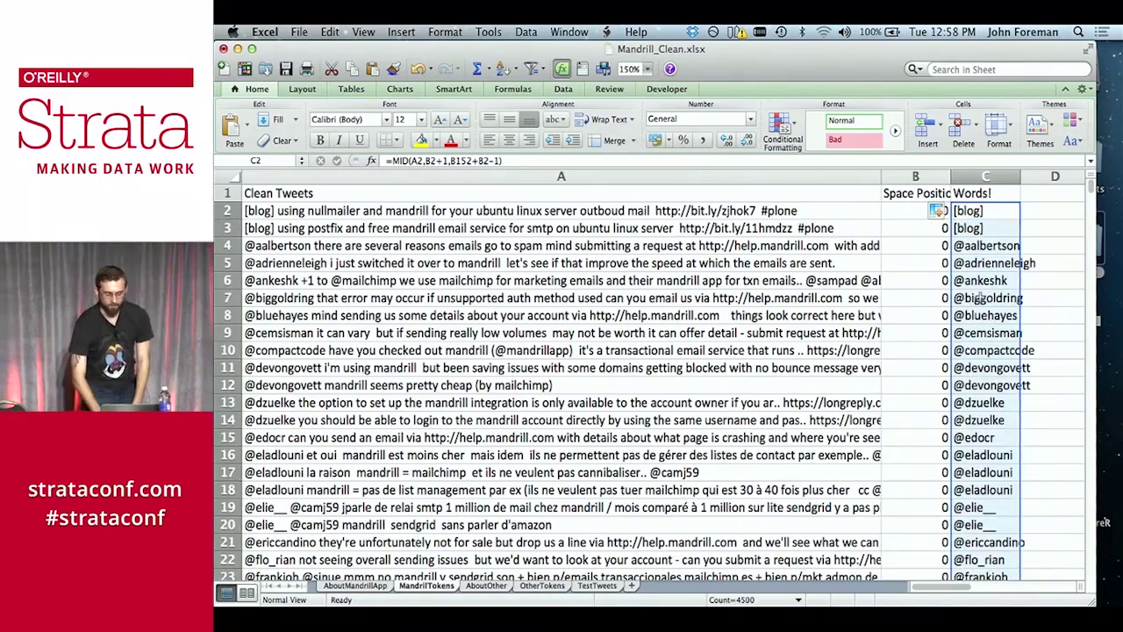
scroll(981, 298, "down", 10)
scroll(980, 297, "right", 3)
scroll(980, 297, "left", 3)
scroll(980, 297, "down", 5)
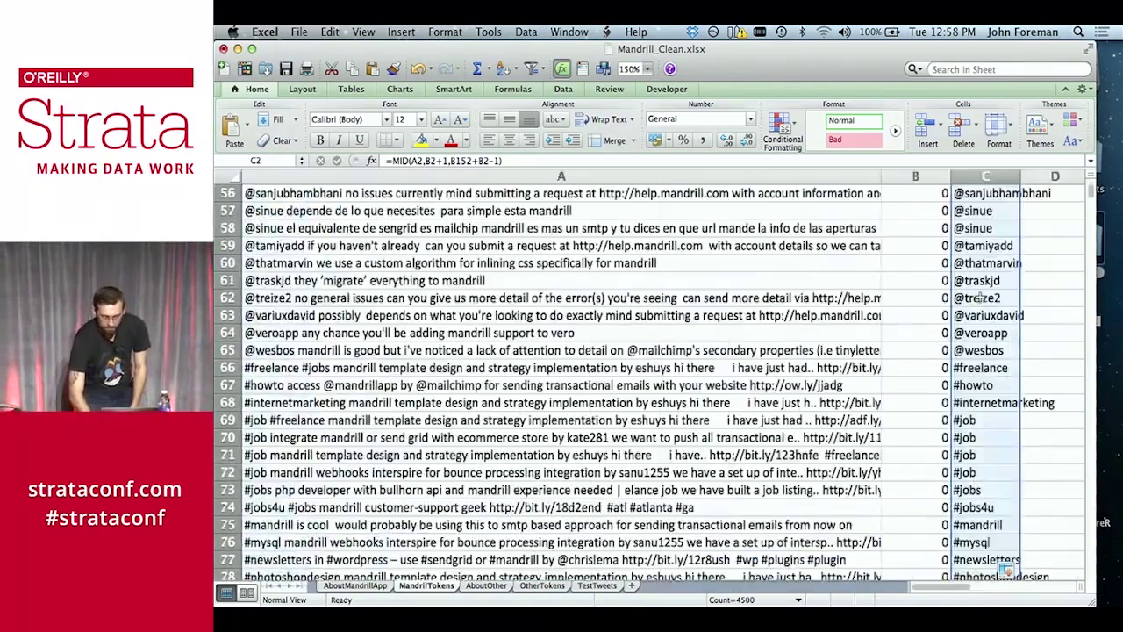
scroll(980, 298, "down", 15)
scroll(562, 386, "down", 20)
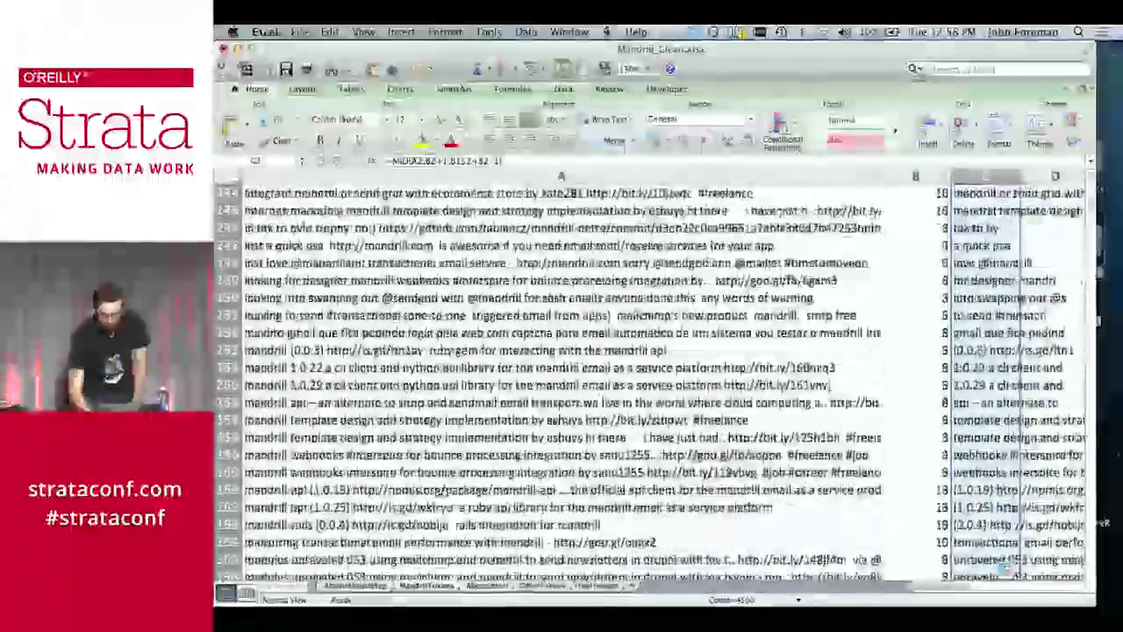
scroll(562, 386, "down", 20)
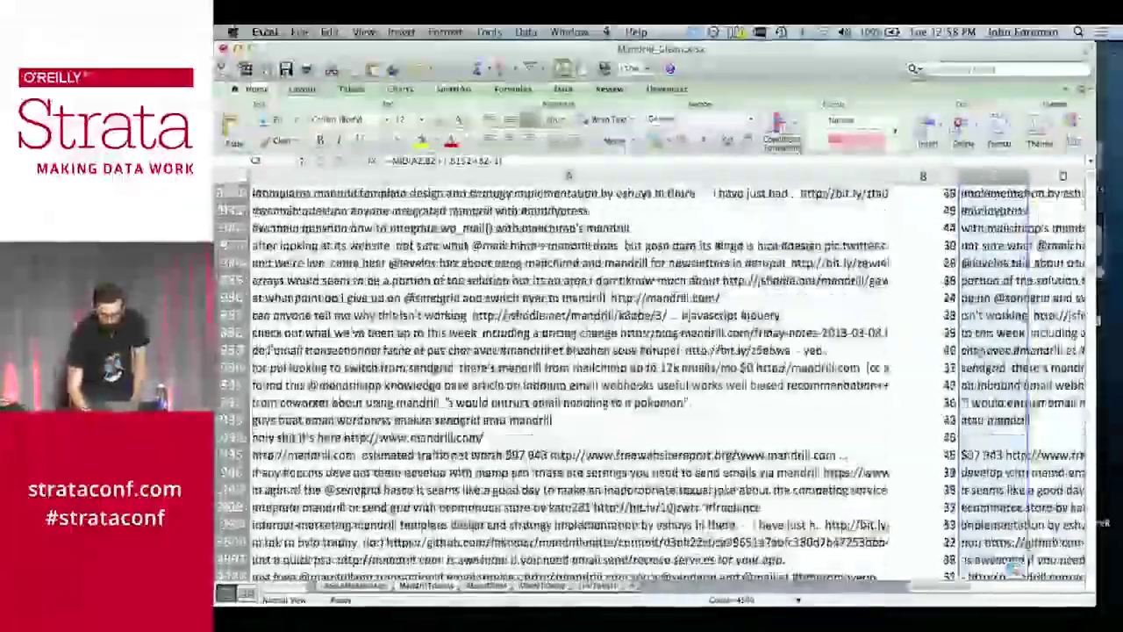
scroll(562, 386, "down", 15)
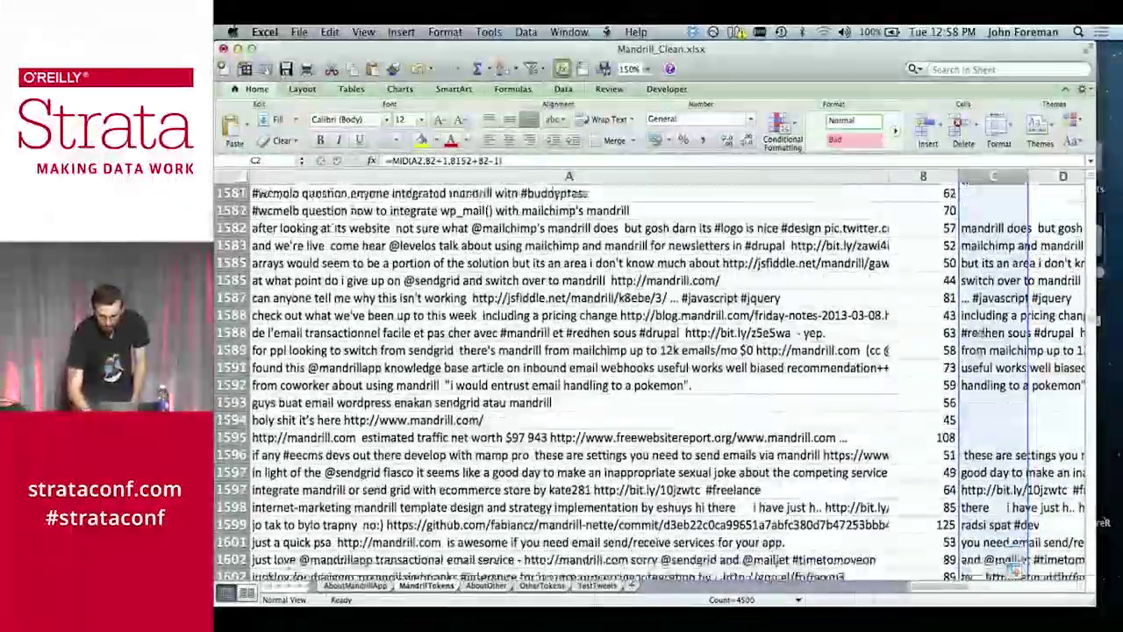
scroll(984, 425, "down", 20)
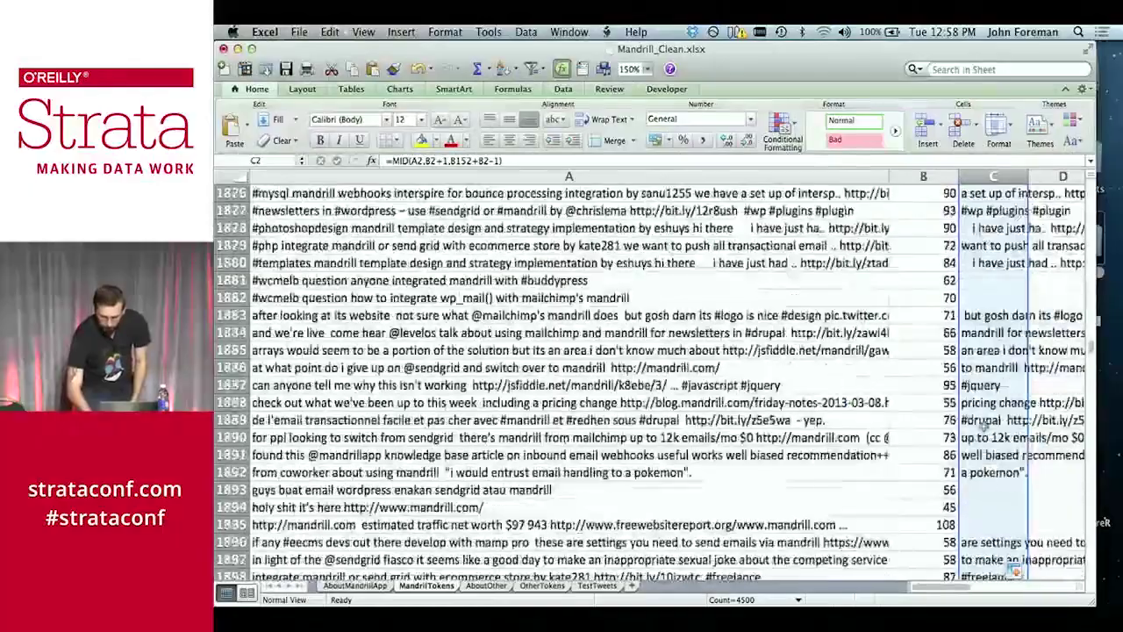
scroll(984, 426, "down", 15)
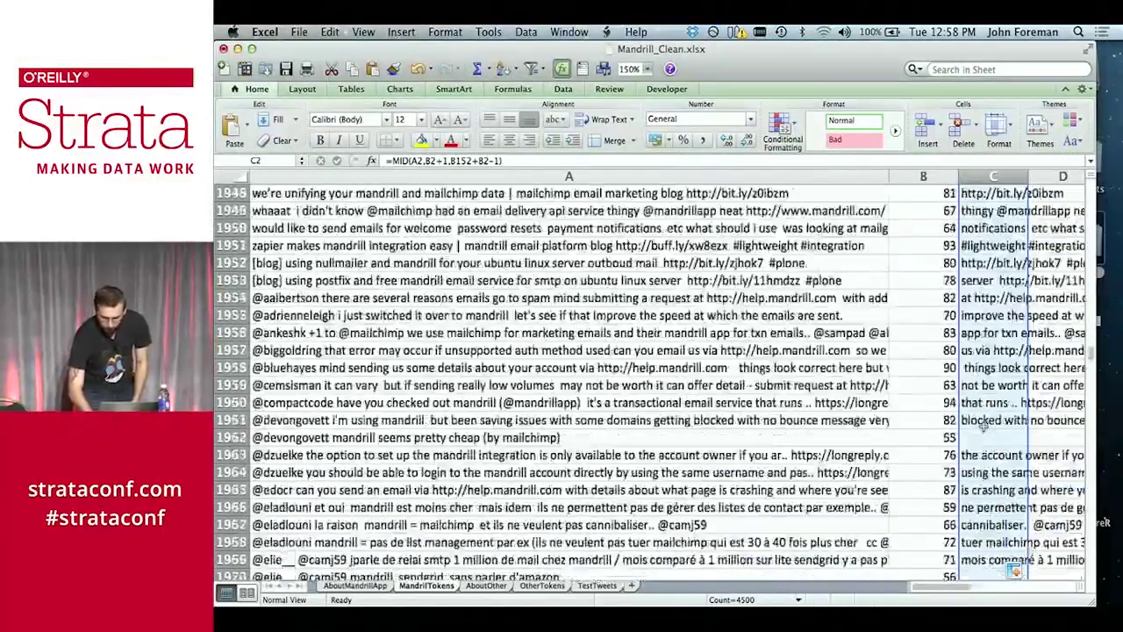
Inspect the extracted words down to C2199, then jump back to the top
left_click(986, 435)
key("Down")
key("Down")
key("Down")
key("Down")
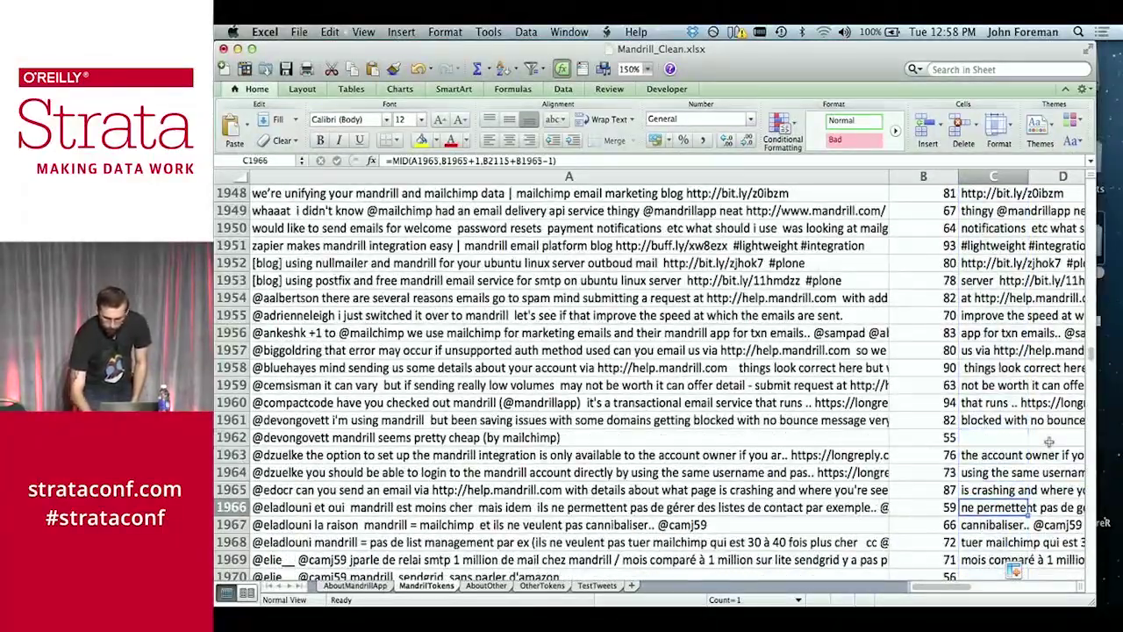
scroll(999, 450, "down", 20)
scroll(999, 450, "down", 20)
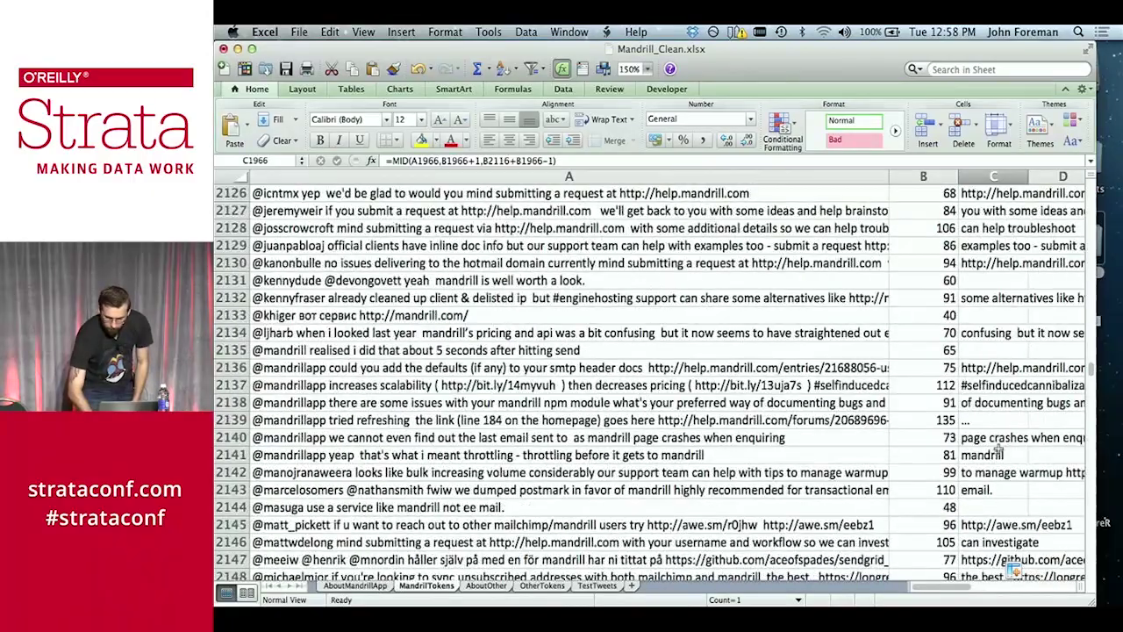
scroll(999, 451, "down", 16)
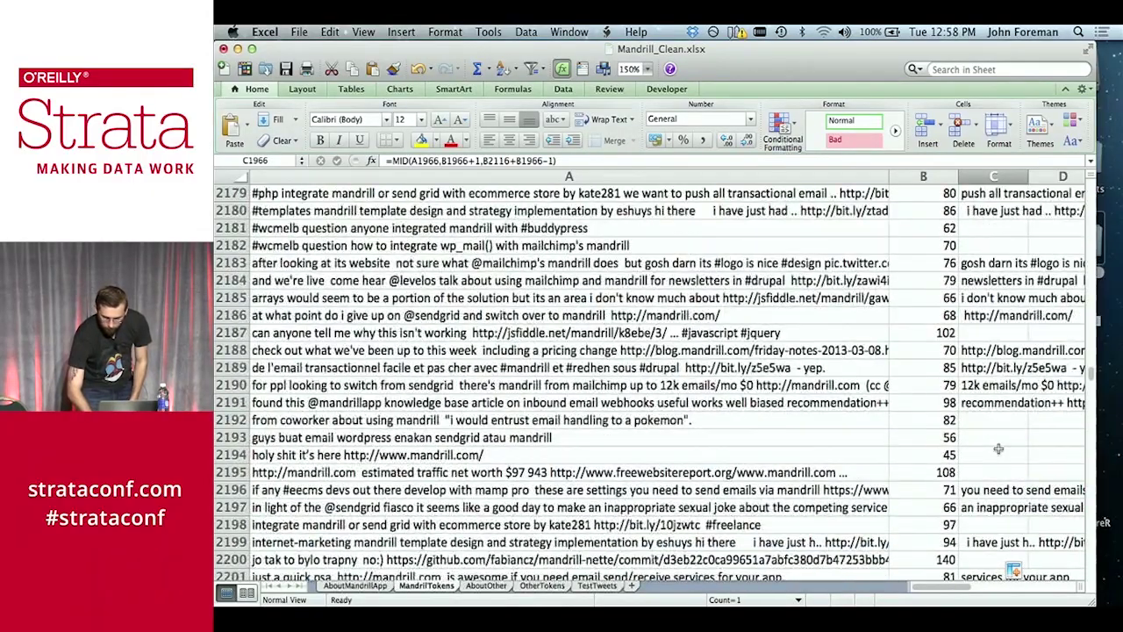
left_click(999, 454)
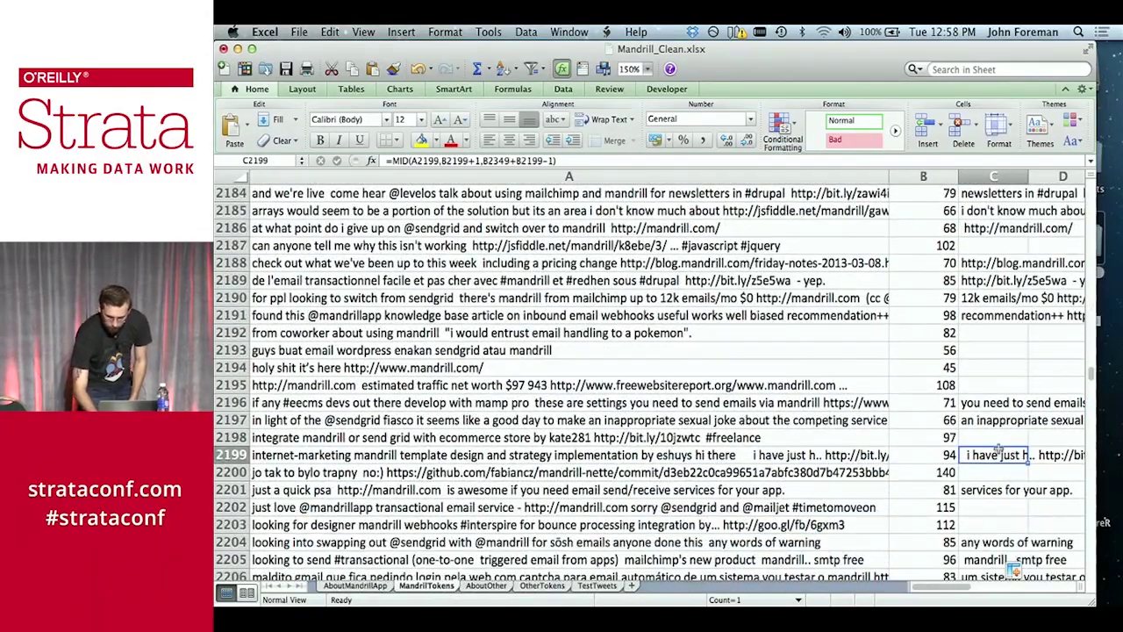
key("ctrl+Up")
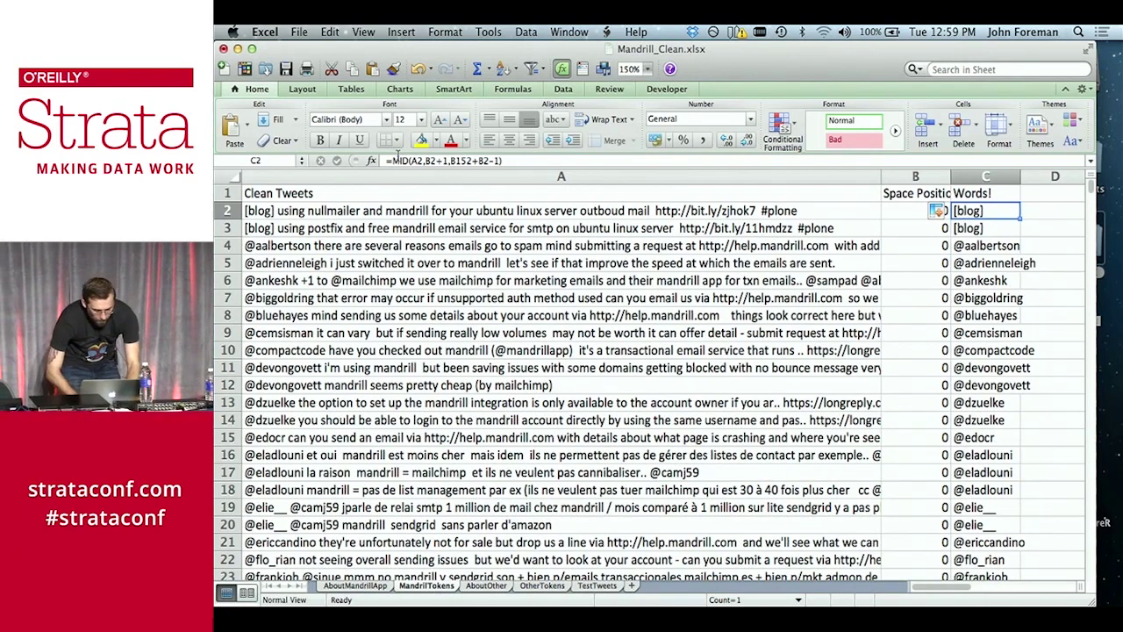
Recommit the MID formula in C2 showing [blog], then select B2
left_click(394, 159)
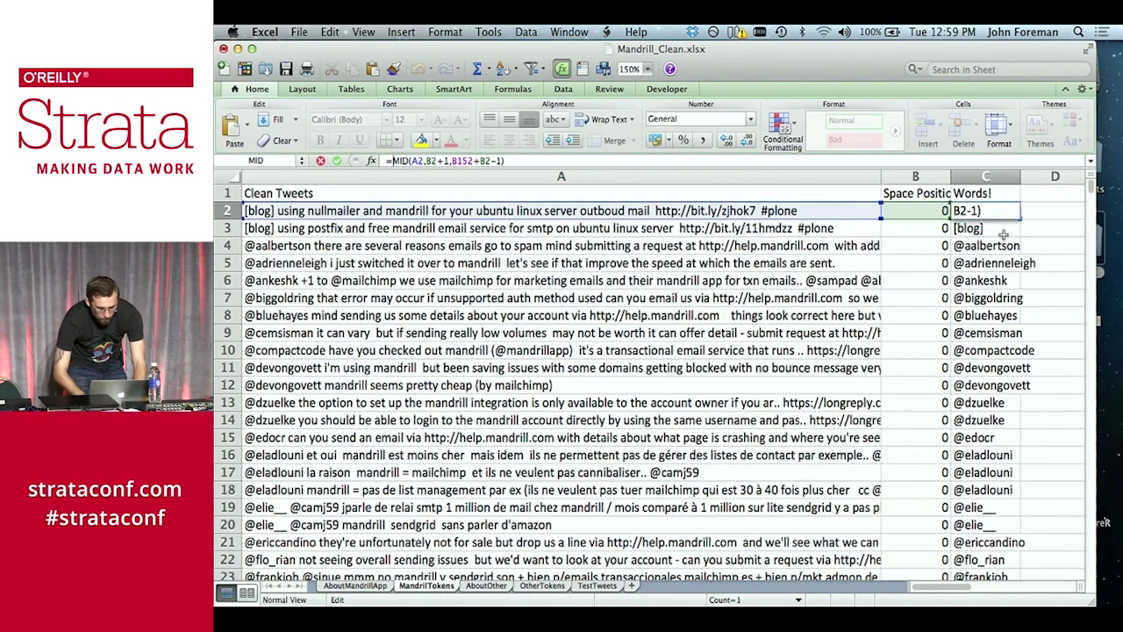
key("Return")
left_click(917, 211)
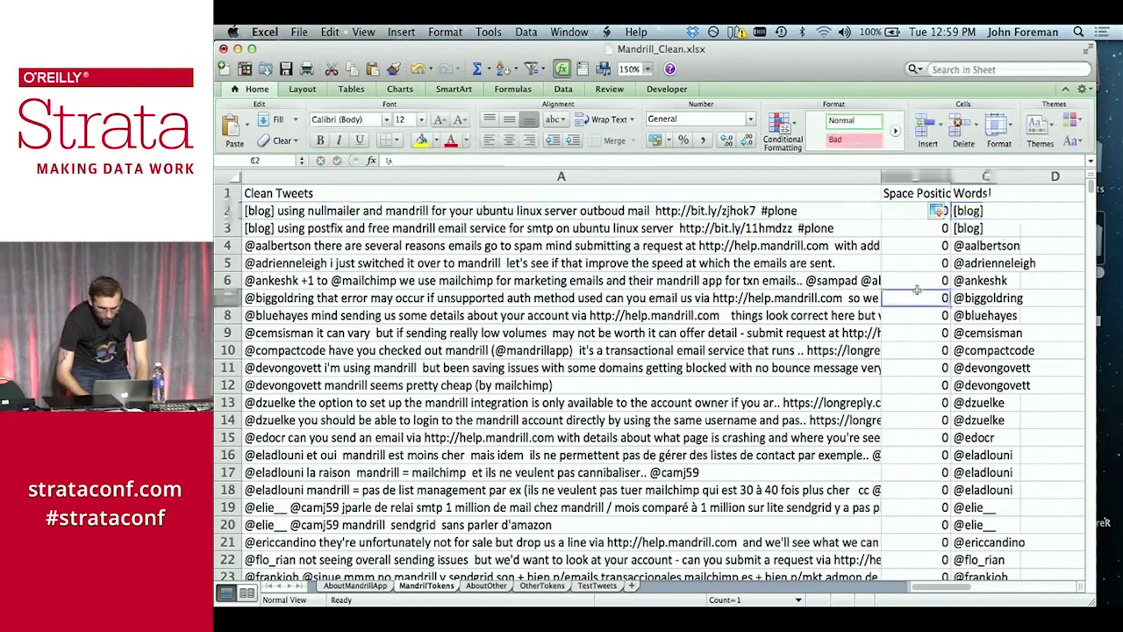
scroll(913, 357, "down", 15)
scroll(912, 358, "down", 15)
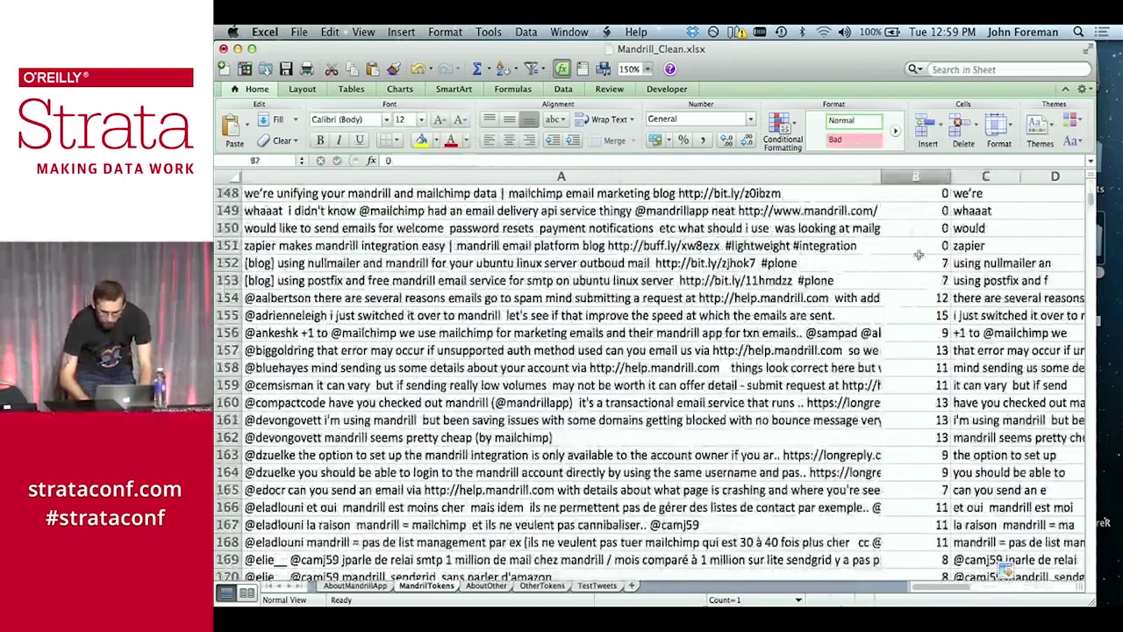
Append +1 to B152's LEN(A152) fallback and fill it down column B
left_click(917, 263)
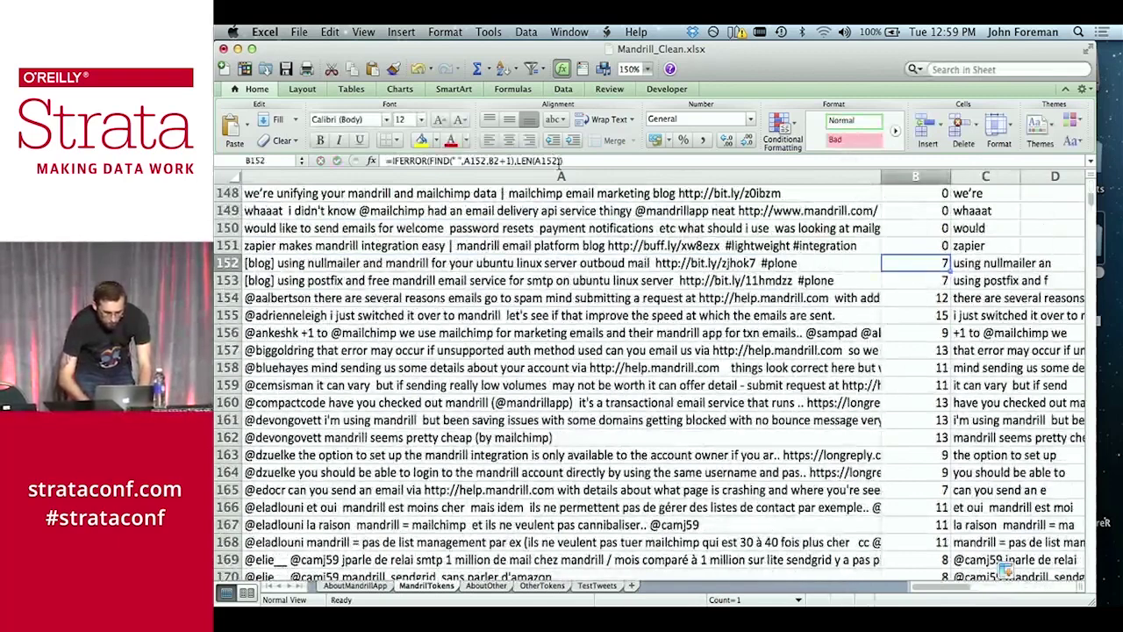
left_click(563, 161)
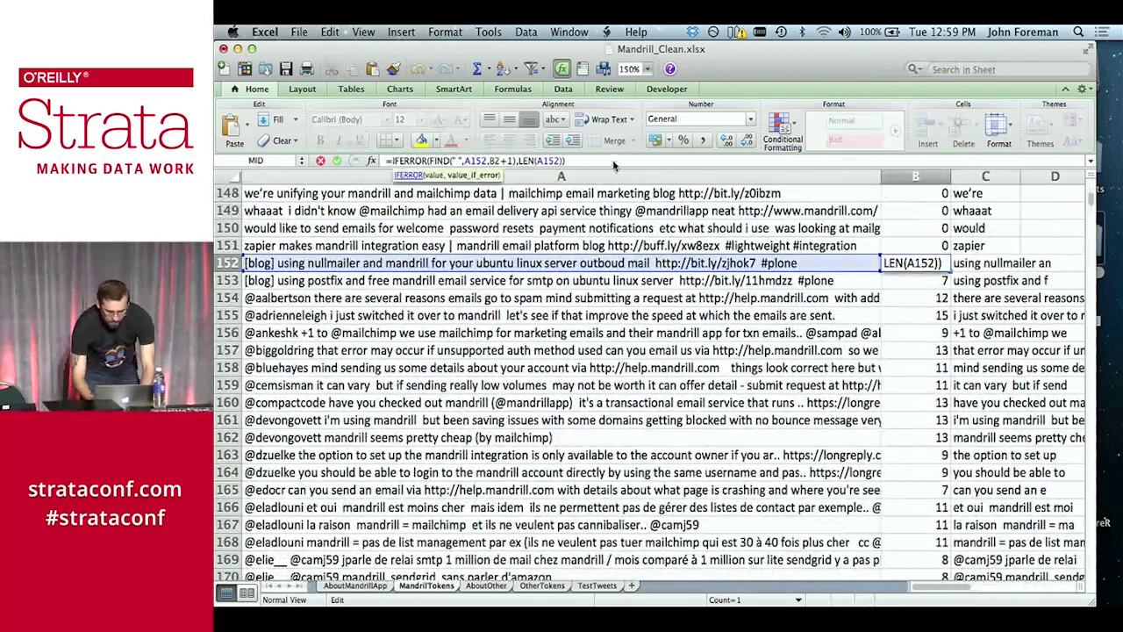
type("+1")
key("Return")
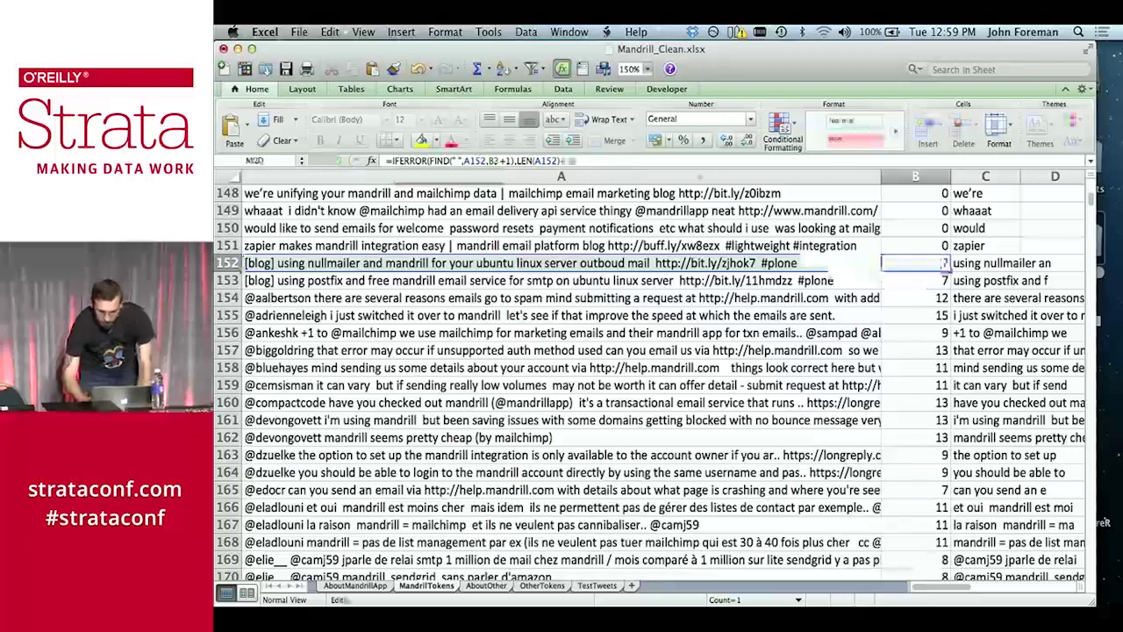
double_click(948, 272)
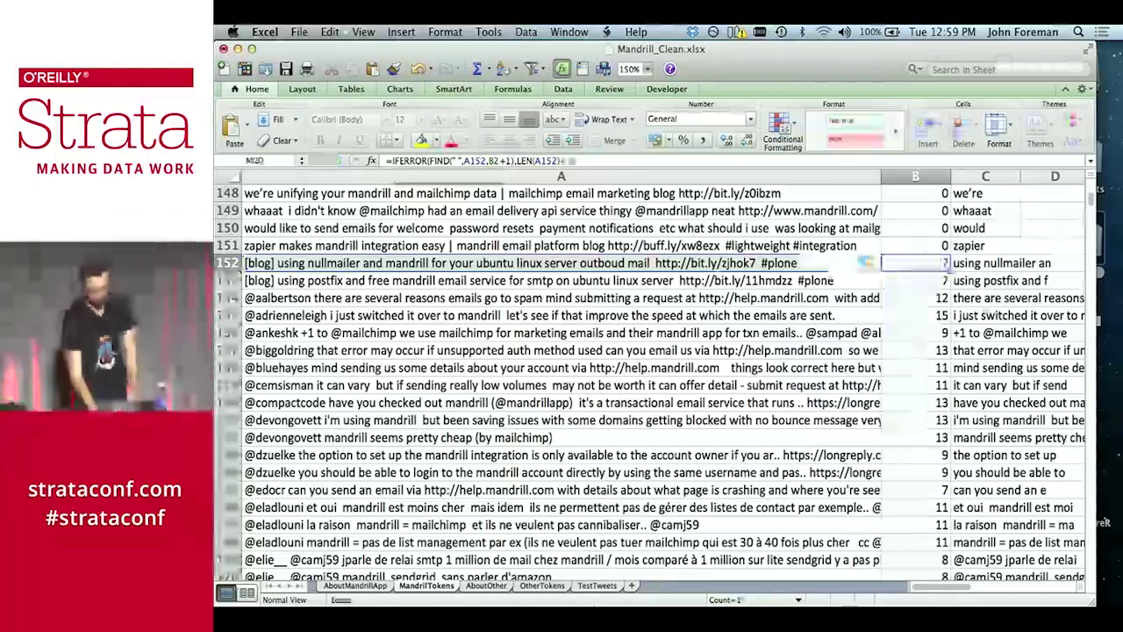
key("Right")
scroll(561, 176, "down", 15)
scroll(561, 176, "down", 20)
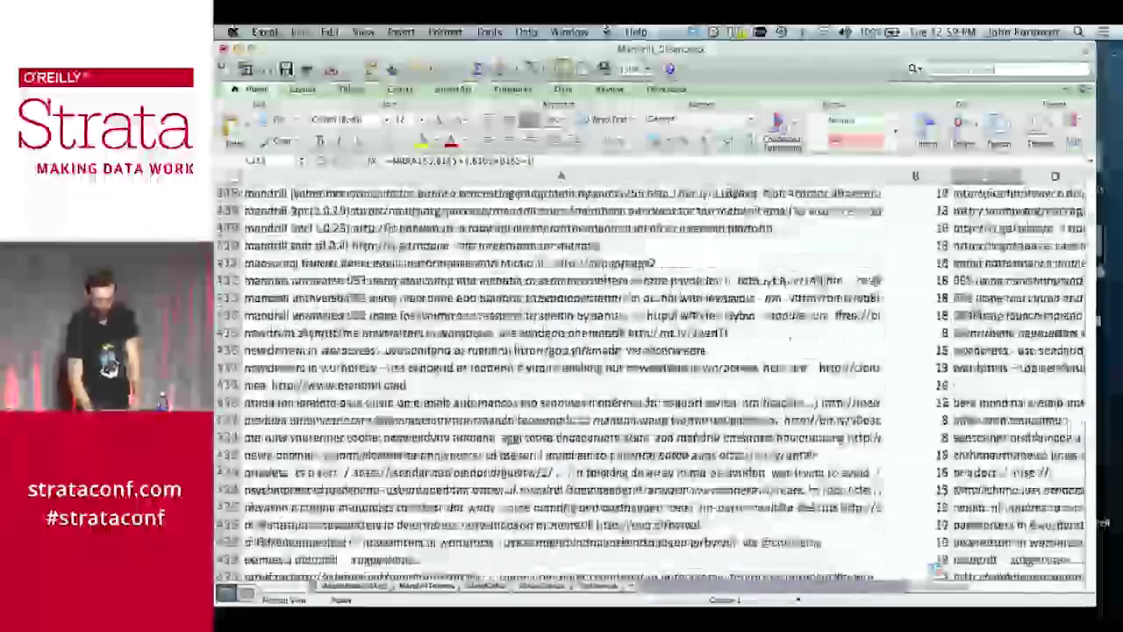
scroll(560, 176, "down", 20)
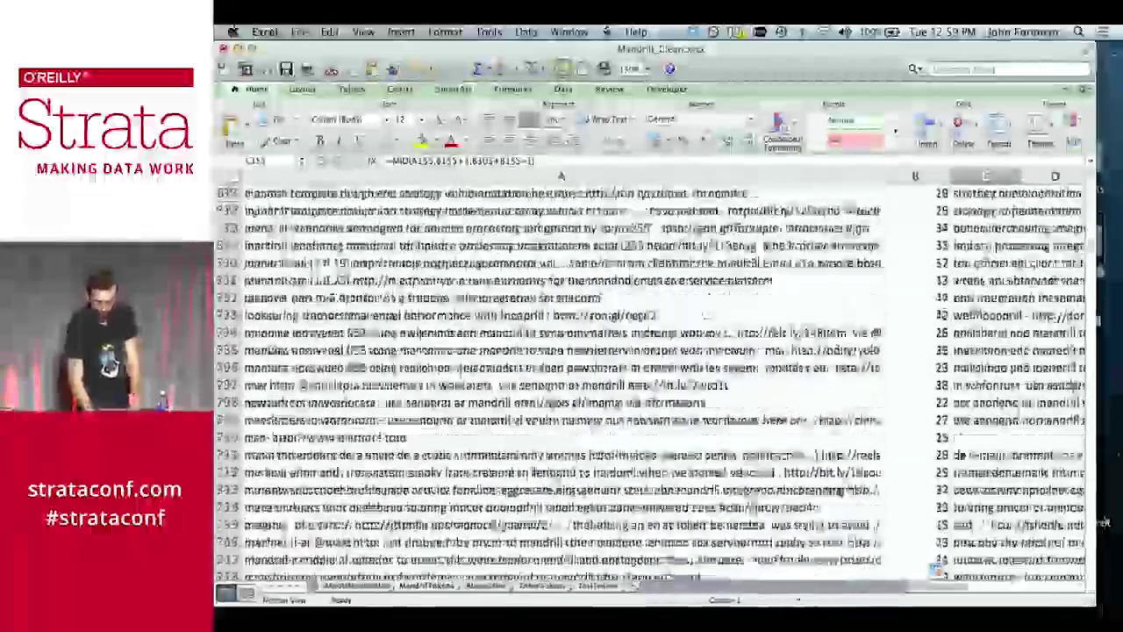
scroll(977, 312, "up", 20)
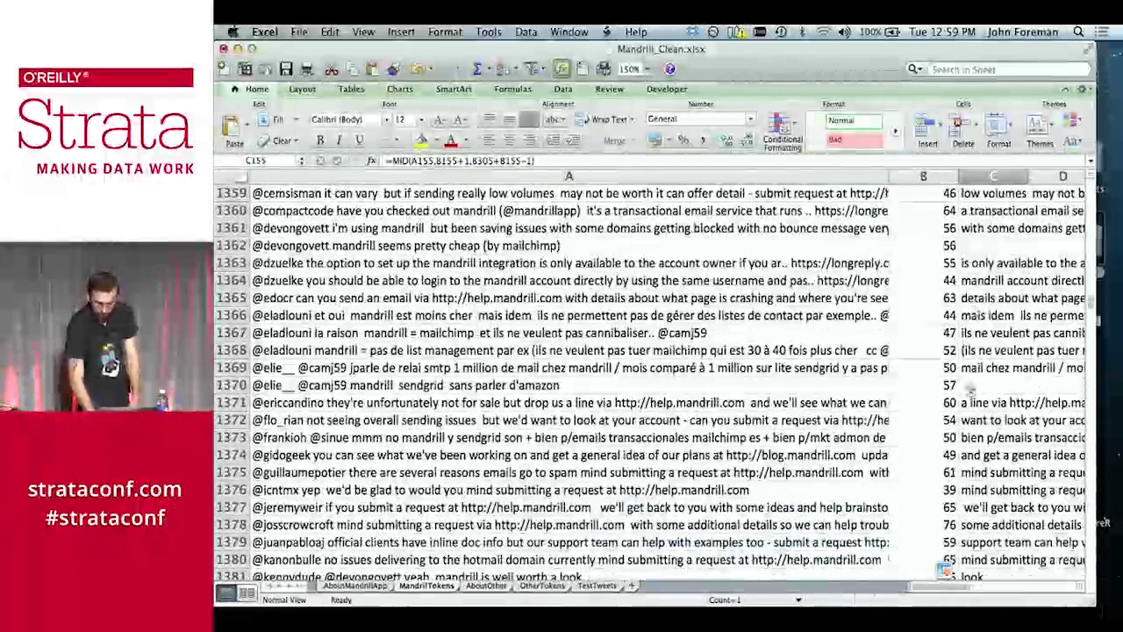
left_click(974, 402)
key("Down")
key("Down")
key("Down")
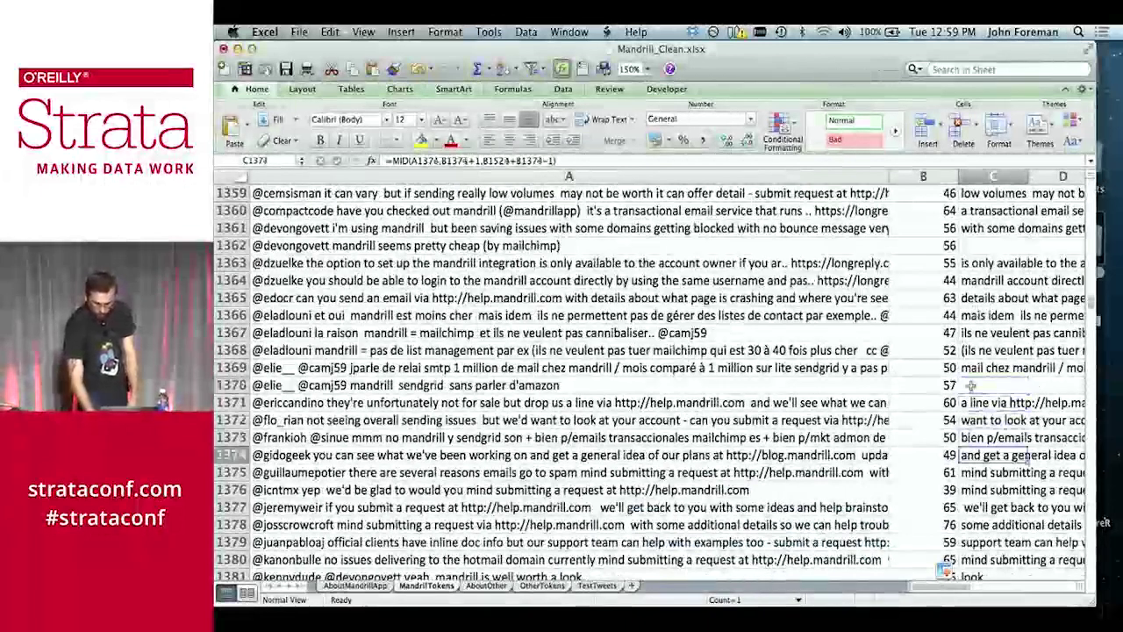
key("super+Down")
key("super+Up")
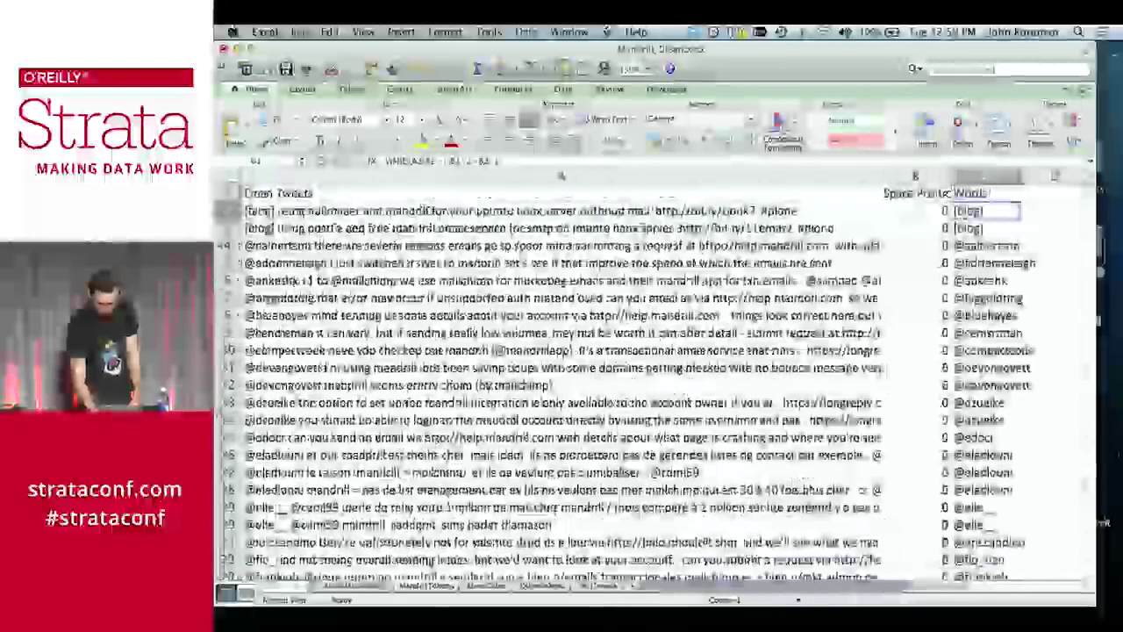
key("super+Down")
scroll(972, 385, "up", 5)
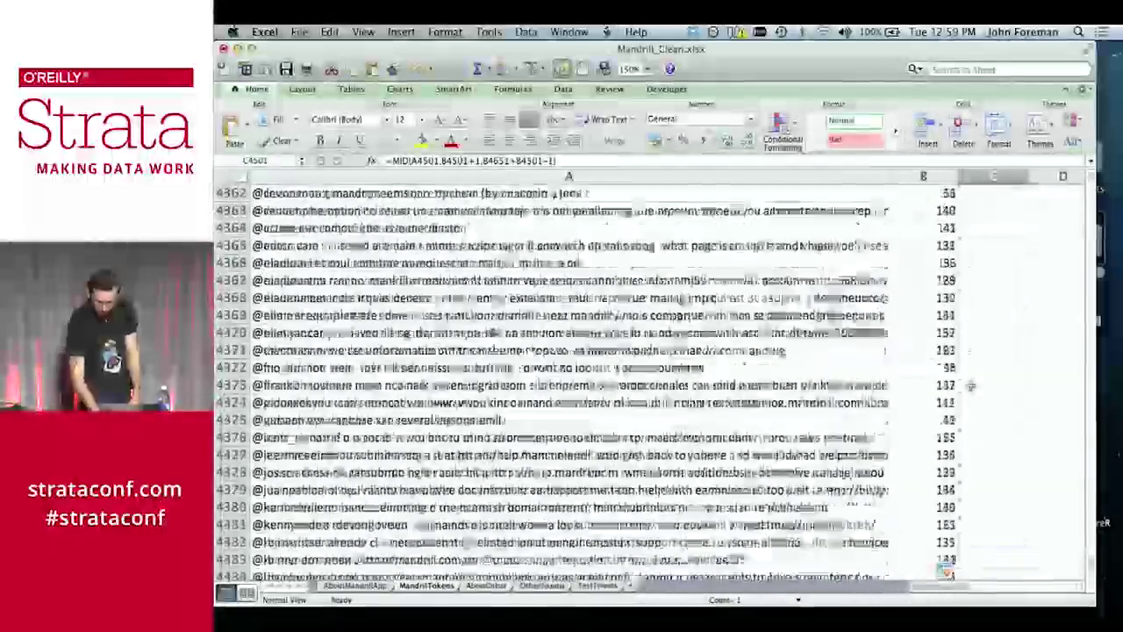
scroll(972, 384, "up", 20)
left_click(1008, 318)
scroll(1008, 321, "up", 10)
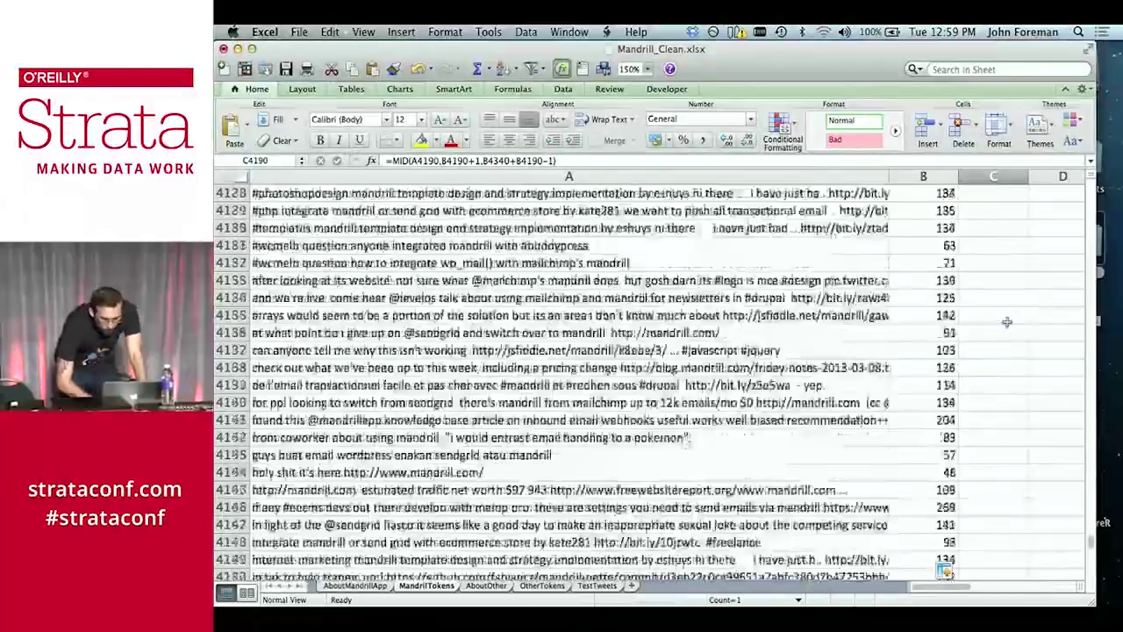
scroll(1008, 321, "up", 20)
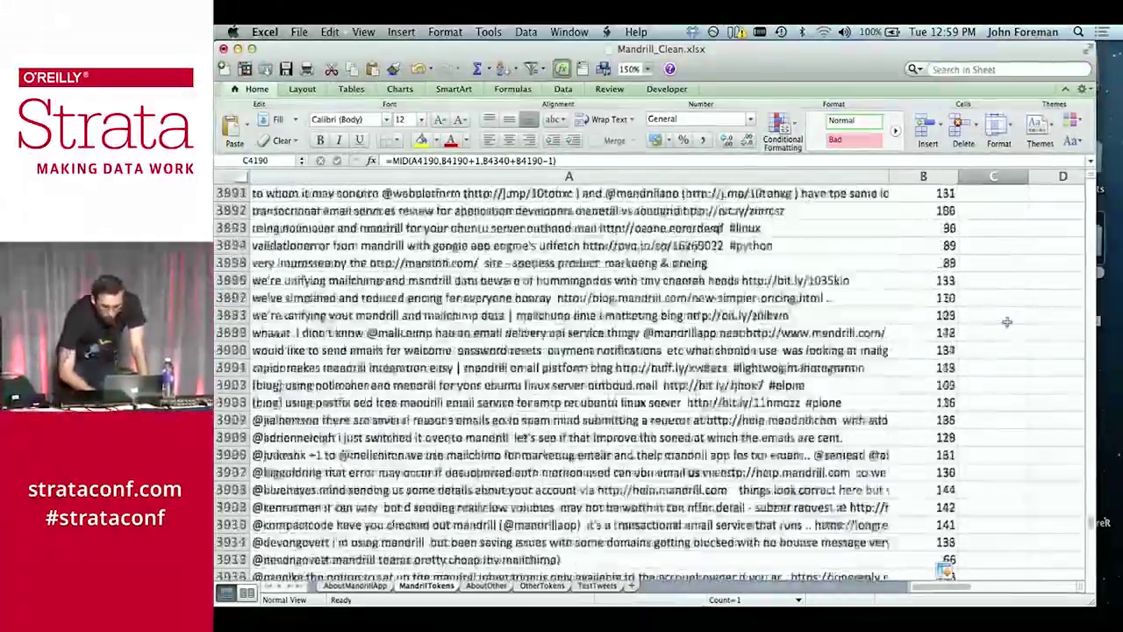
scroll(1008, 322, "down", 15)
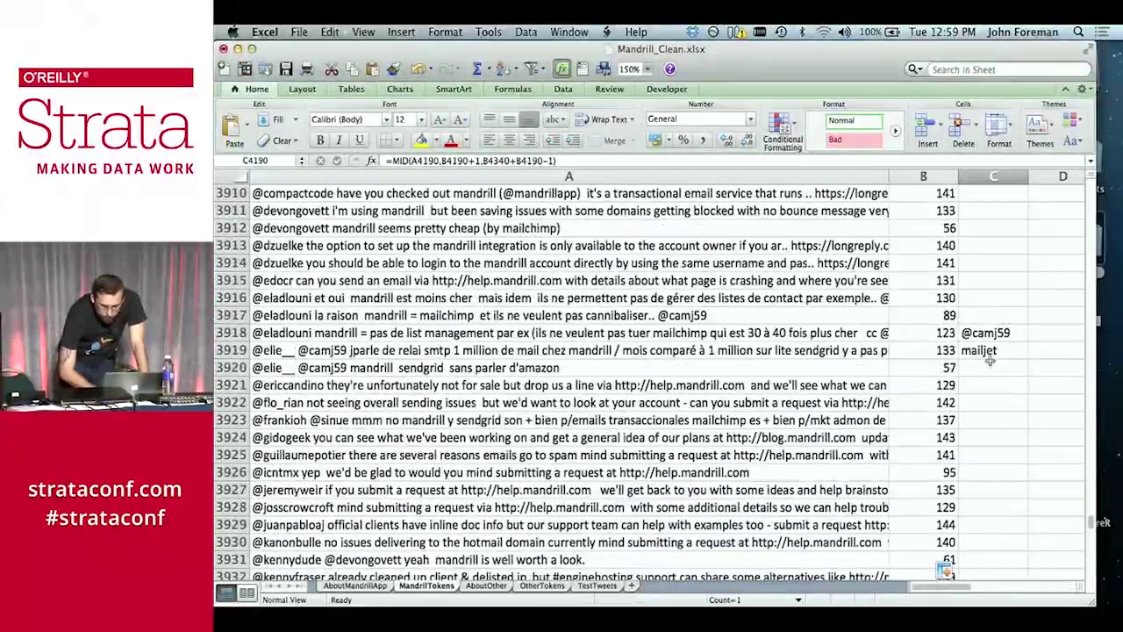
left_click(992, 350)
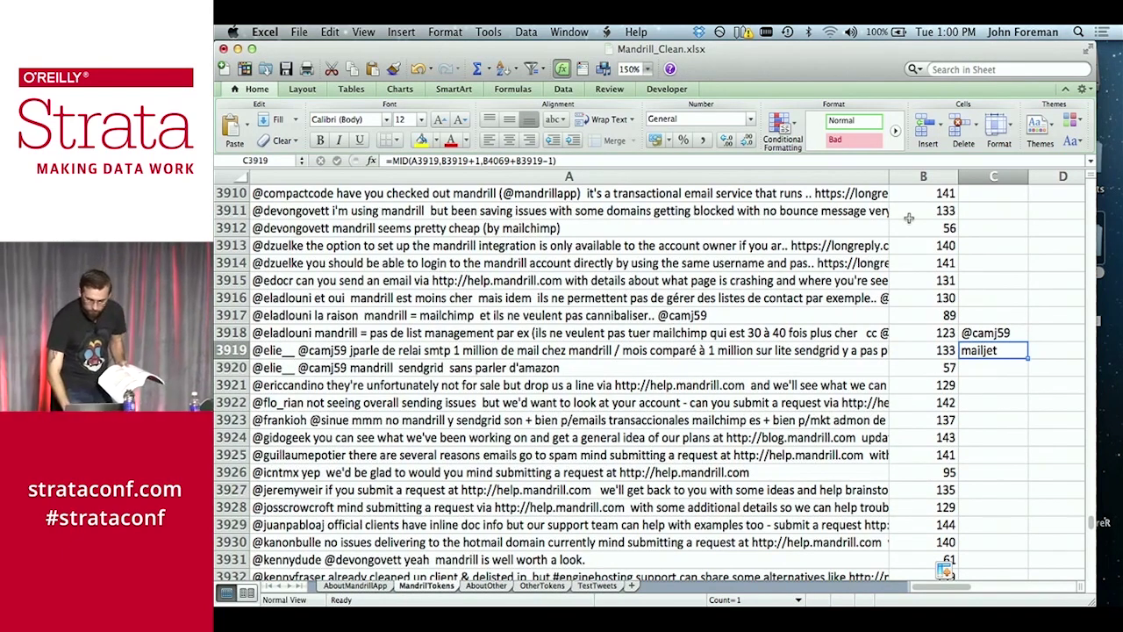
mouse_move(1111, 270)
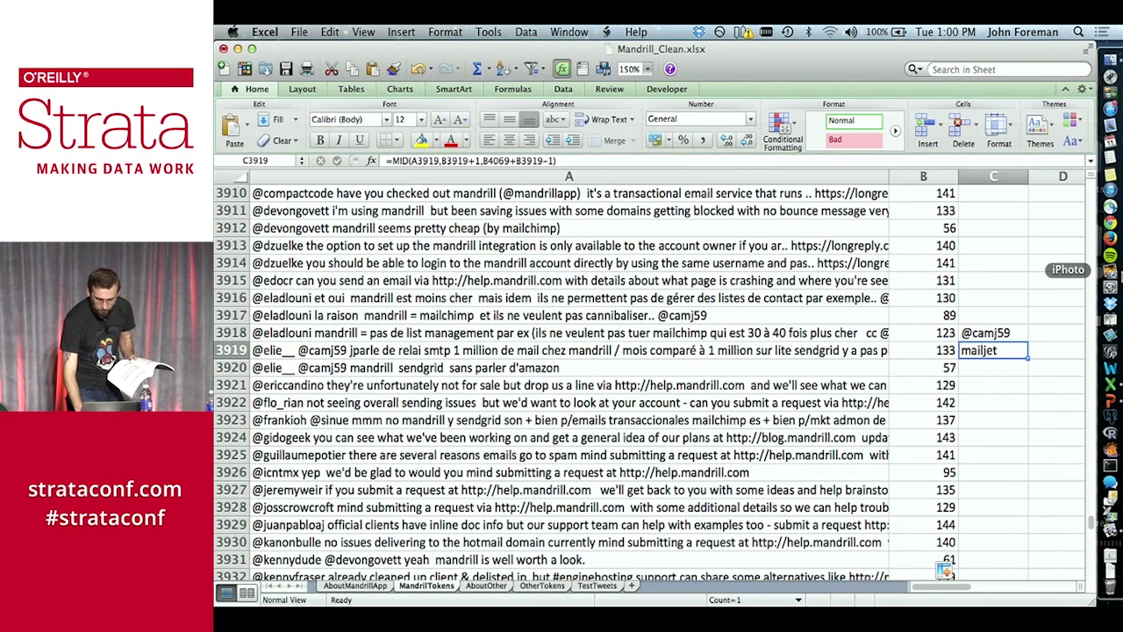
key("Up")
key("ctrl+Up")
key("Down")
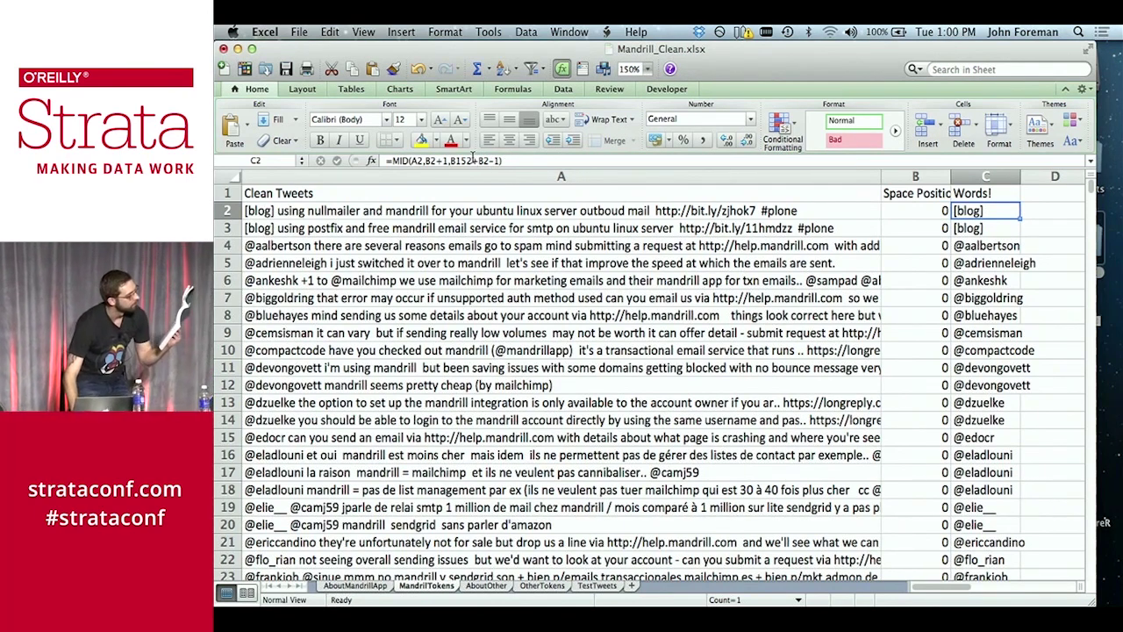
Change C2's length term from B152+B2-1 to B152-B2-1
left_click(474, 160)
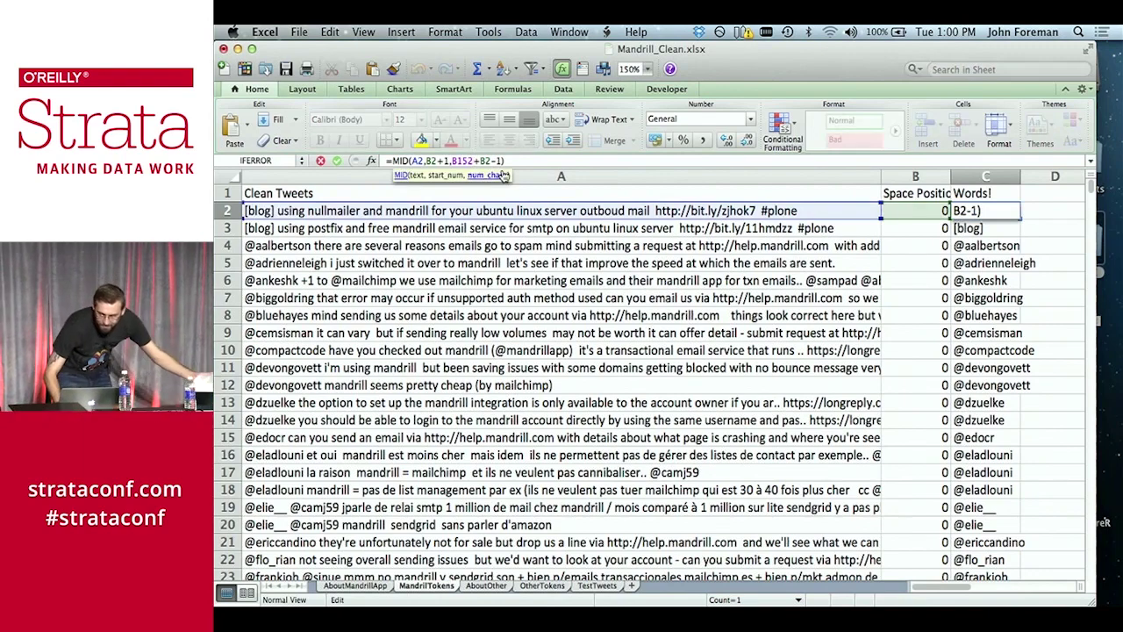
key("Delete")
type("-")
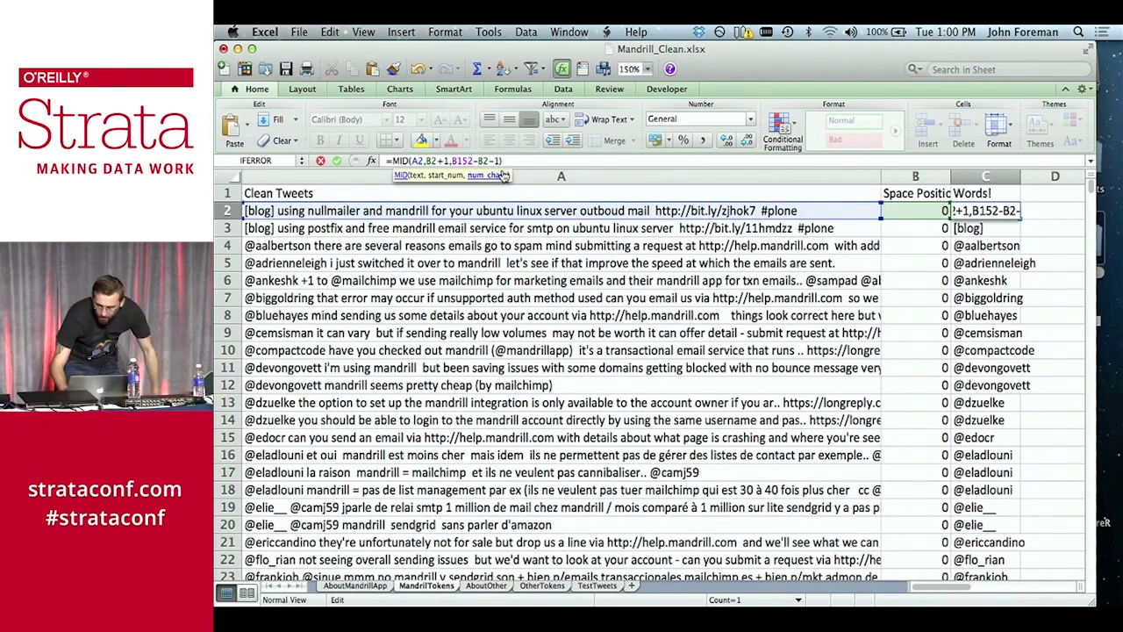
key("Return")
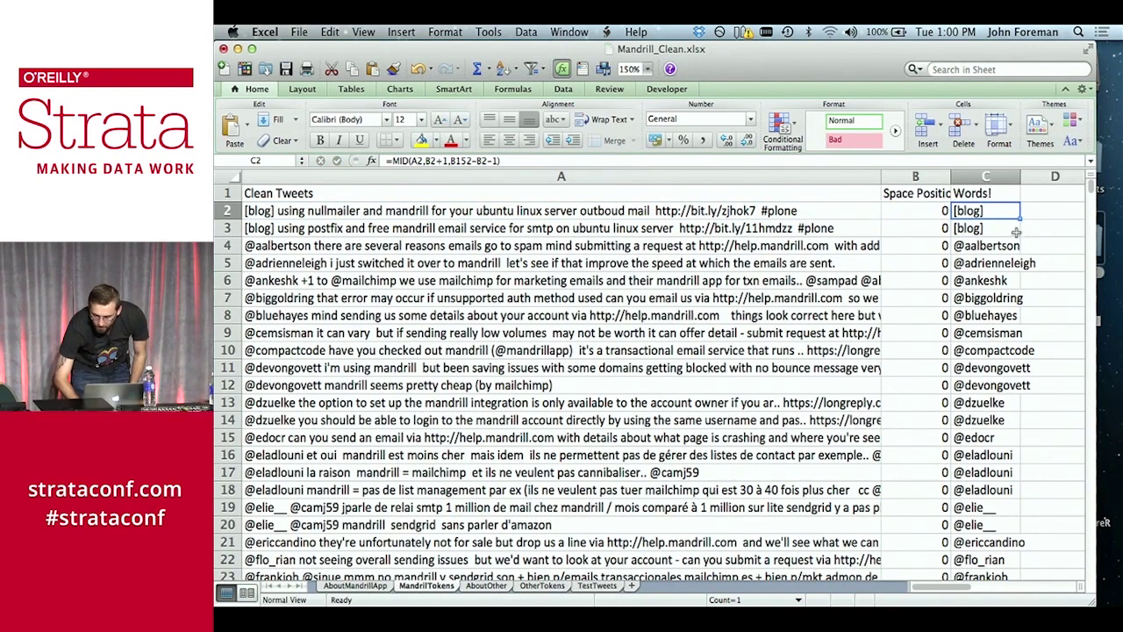
Fill the corrected MID formula down column C and inspect the #VALUE! error in C875
double_click(1021, 219)
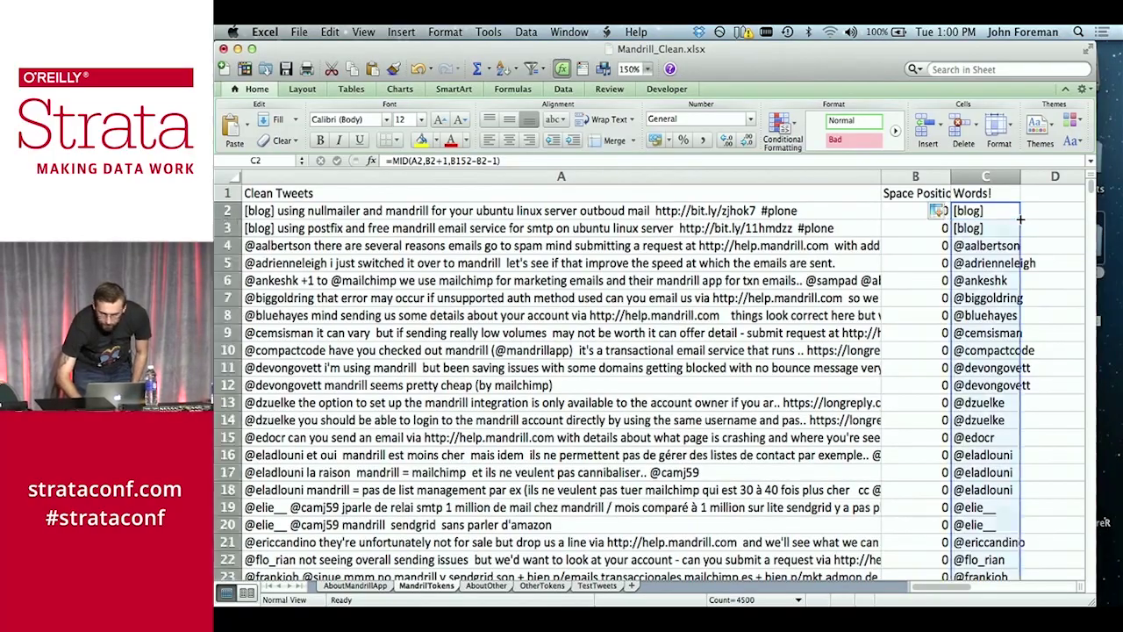
left_click(1004, 317)
scroll(1000, 320, "down", 20)
scroll(1001, 325, "down", 20)
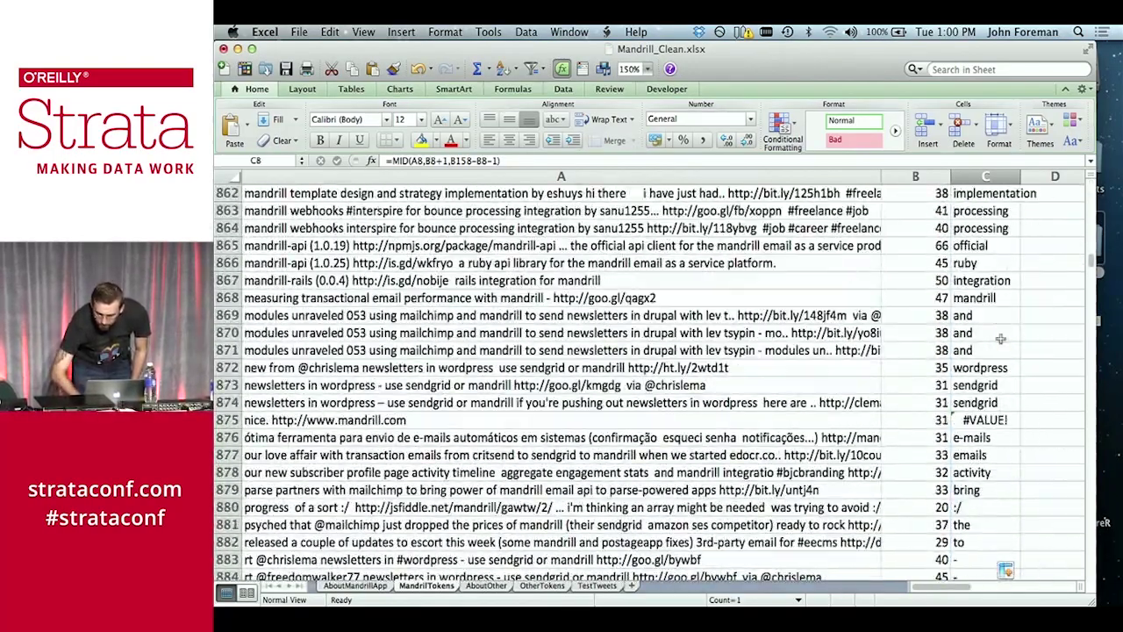
left_click(999, 418)
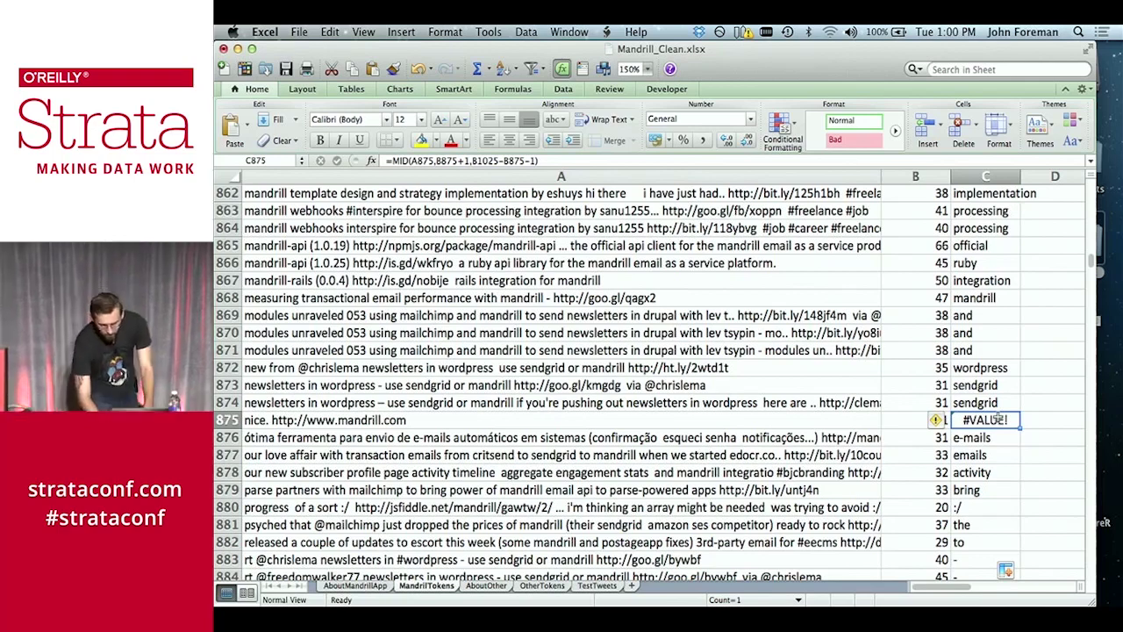
key("super+Up")
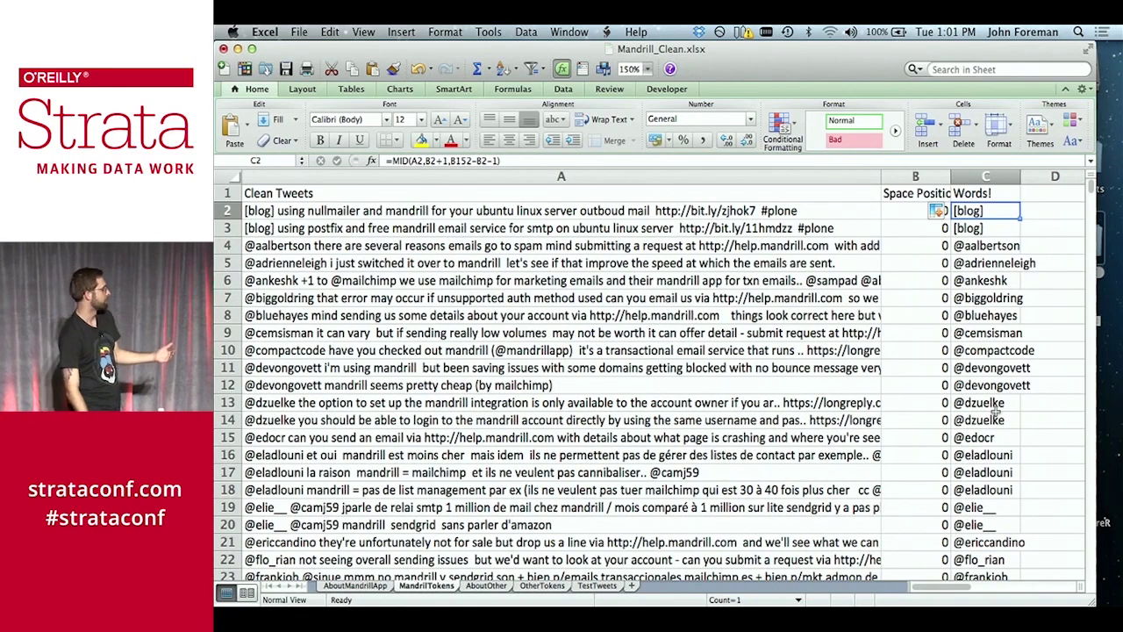
Review and confirm C2's formula =MID(A2,B2+1,B152-B2-1)
key("Left")
key("Left")
key("Right")
key("Right")
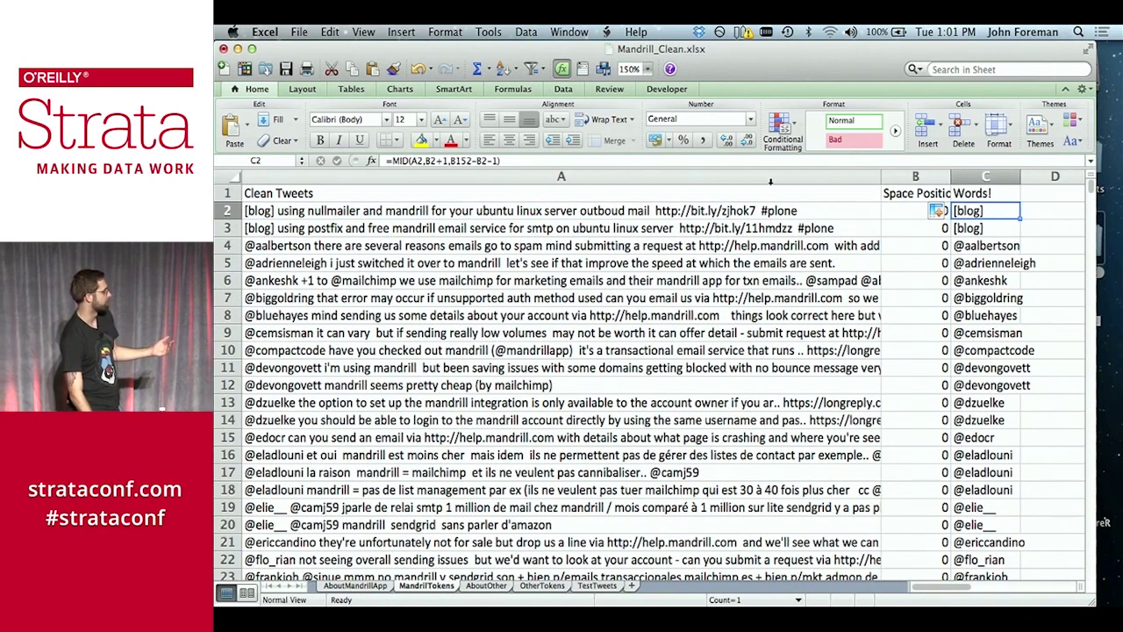
left_click(754, 159)
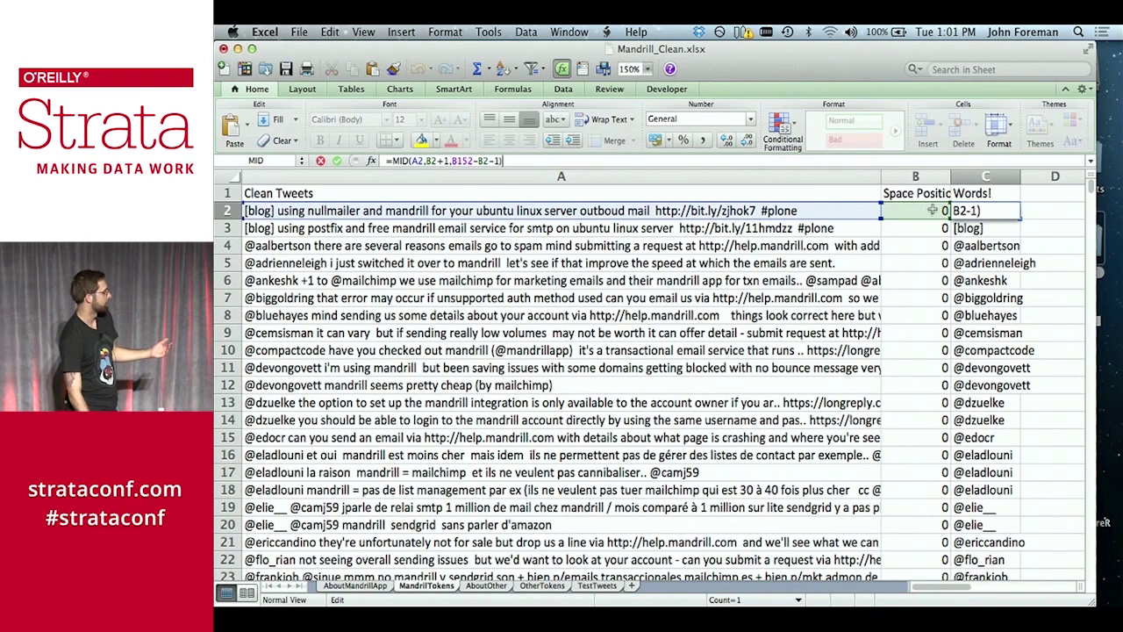
left_click(965, 228)
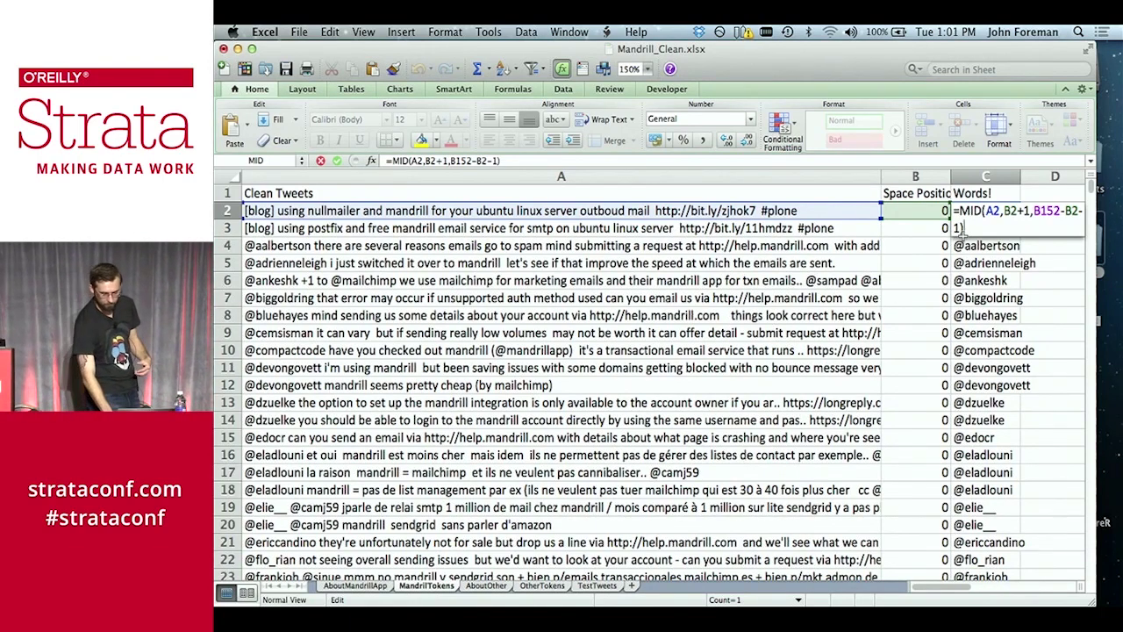
key("Return")
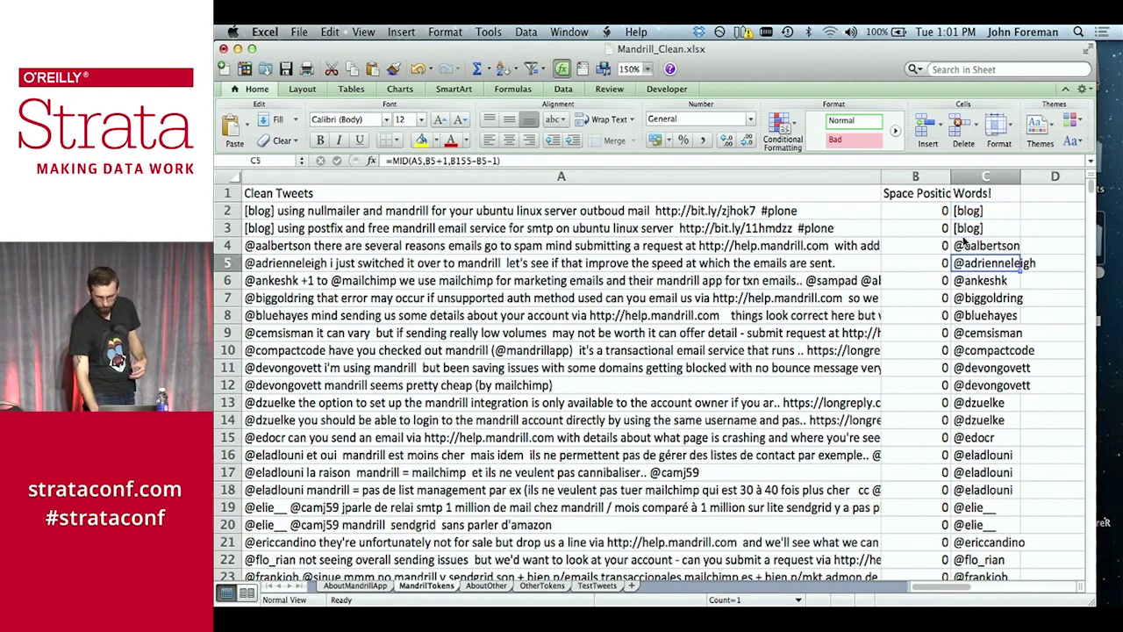
Inspect the #VALUE! errors near row 4482 at the bottom of column C, then return to C2
key("super+Down")
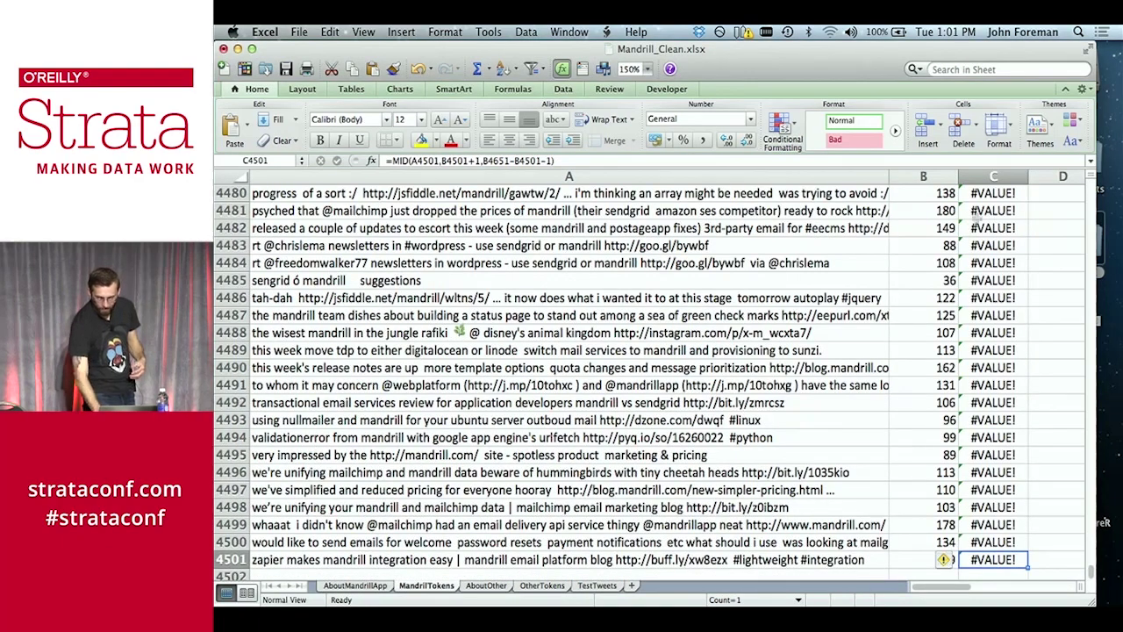
left_click(937, 230)
scroll(939, 230, "up", 20)
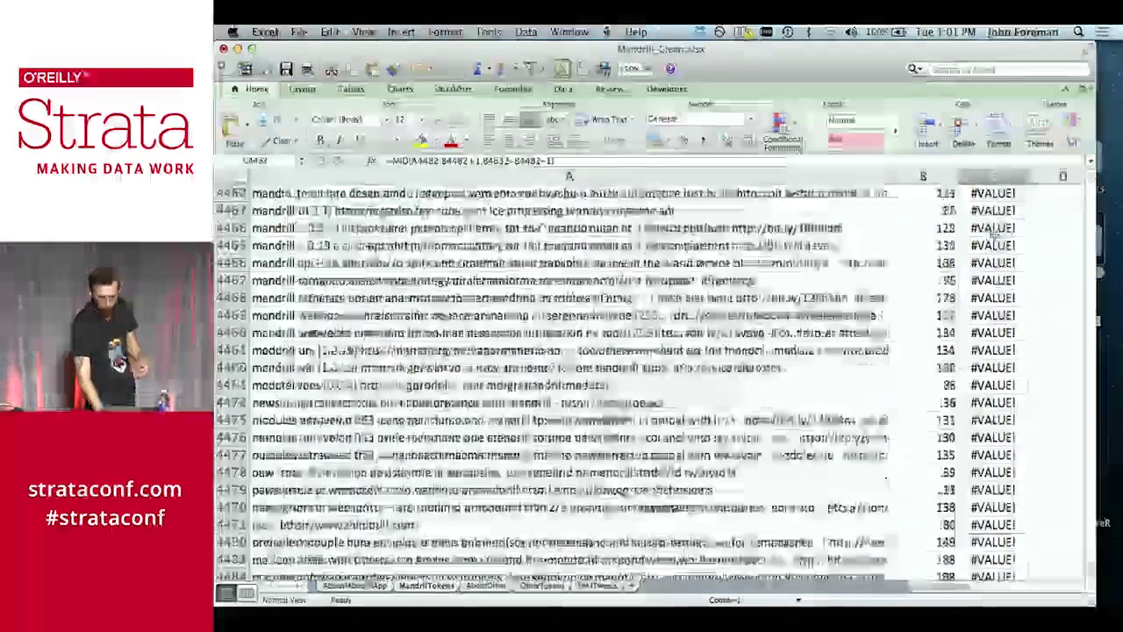
scroll(994, 232, "up", 20)
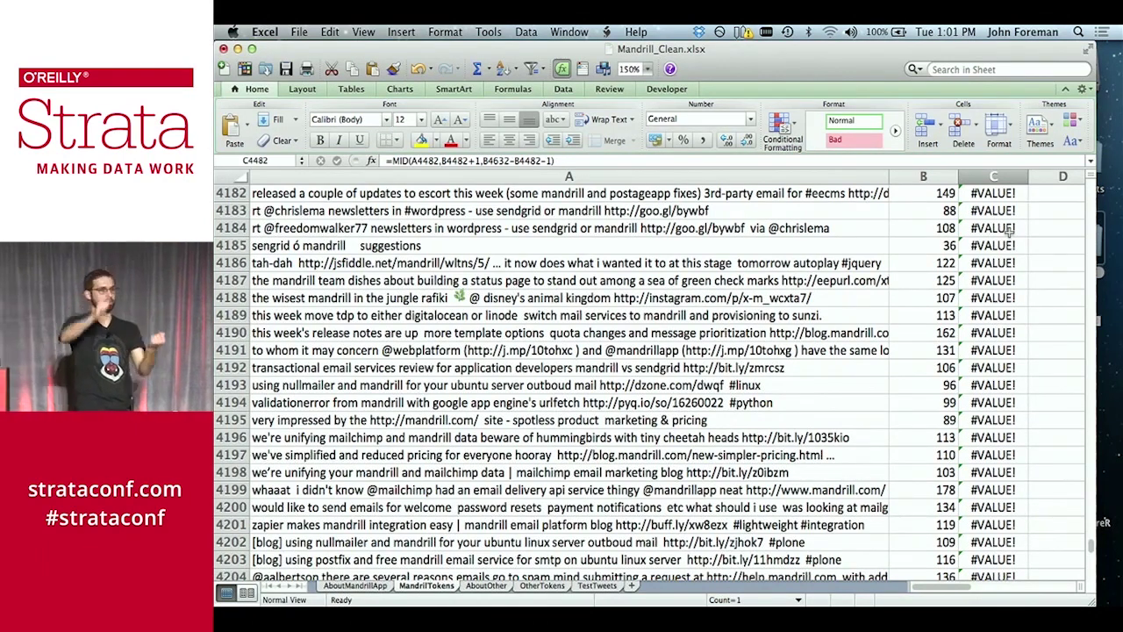
key("ctrl+Up")
left_click(985, 210)
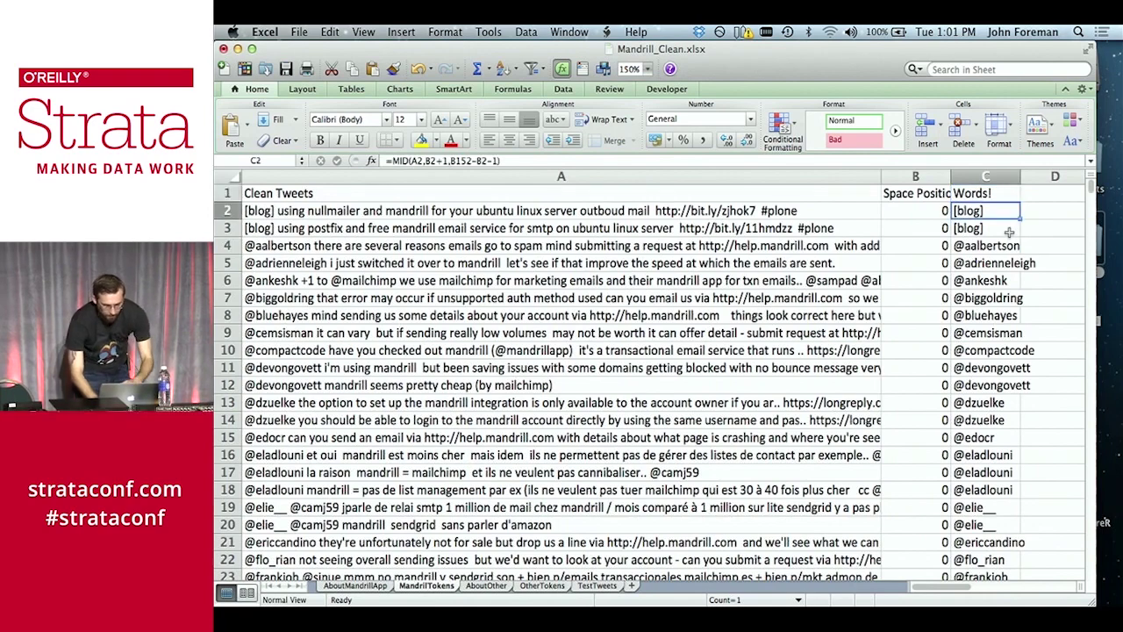
Wrap C2 as =IFERROR(MID(A2,B2+1,B152-B2-1),".")
left_click(392, 160)
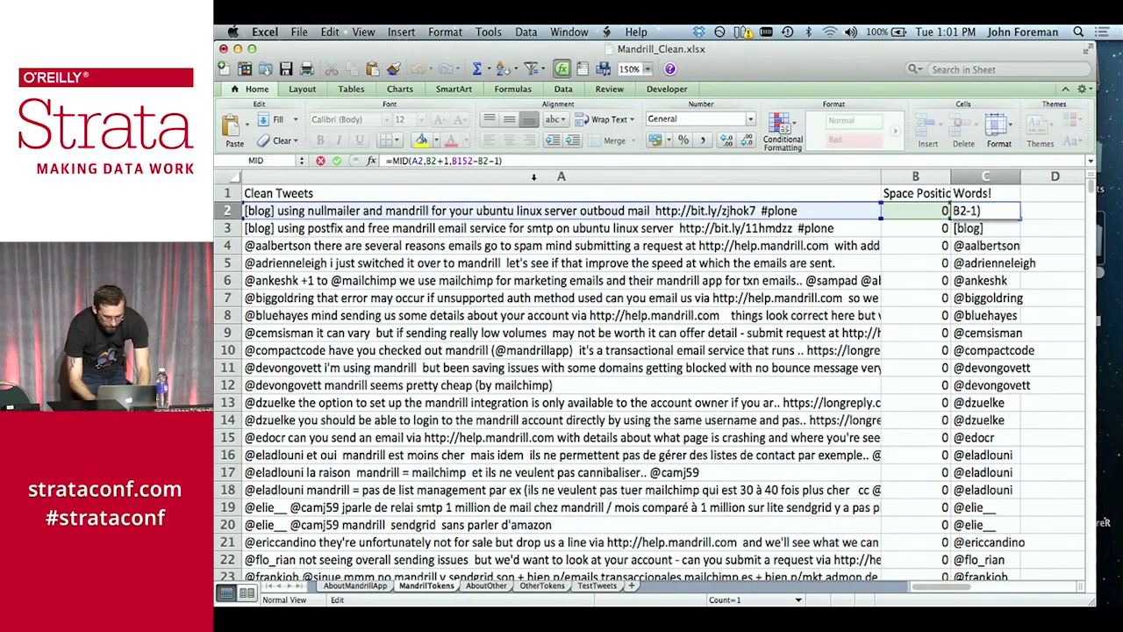
type("IF")
type("ERROR(")
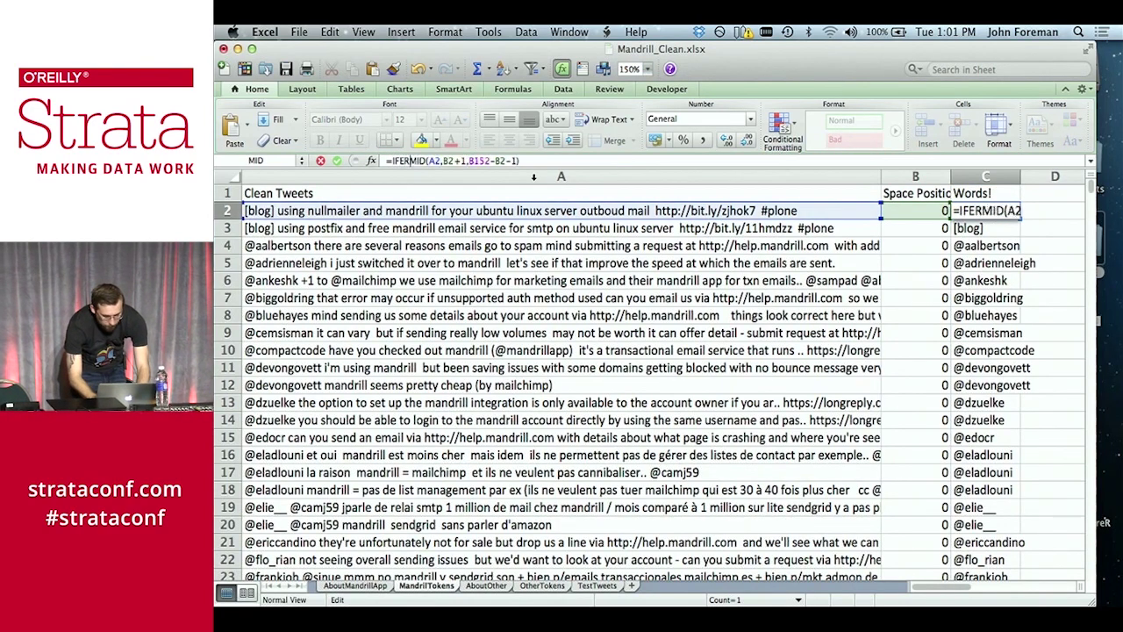
left_click(549, 161)
type(",\"\")")
key("Return")
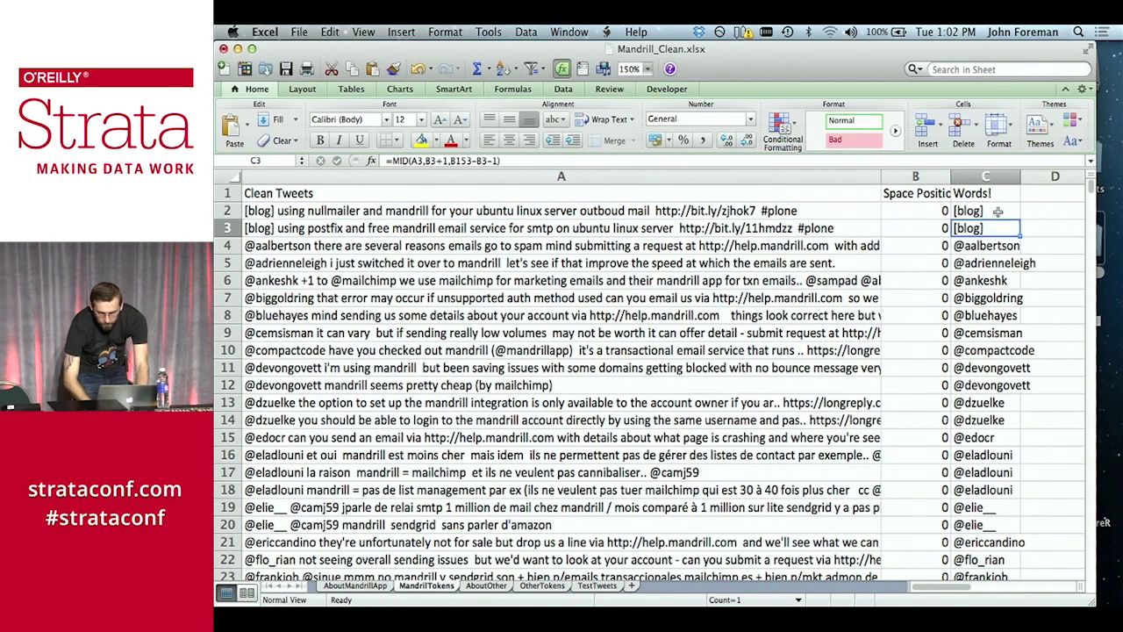
Fill the IFERROR formula from C2 down column C
left_click(998, 211)
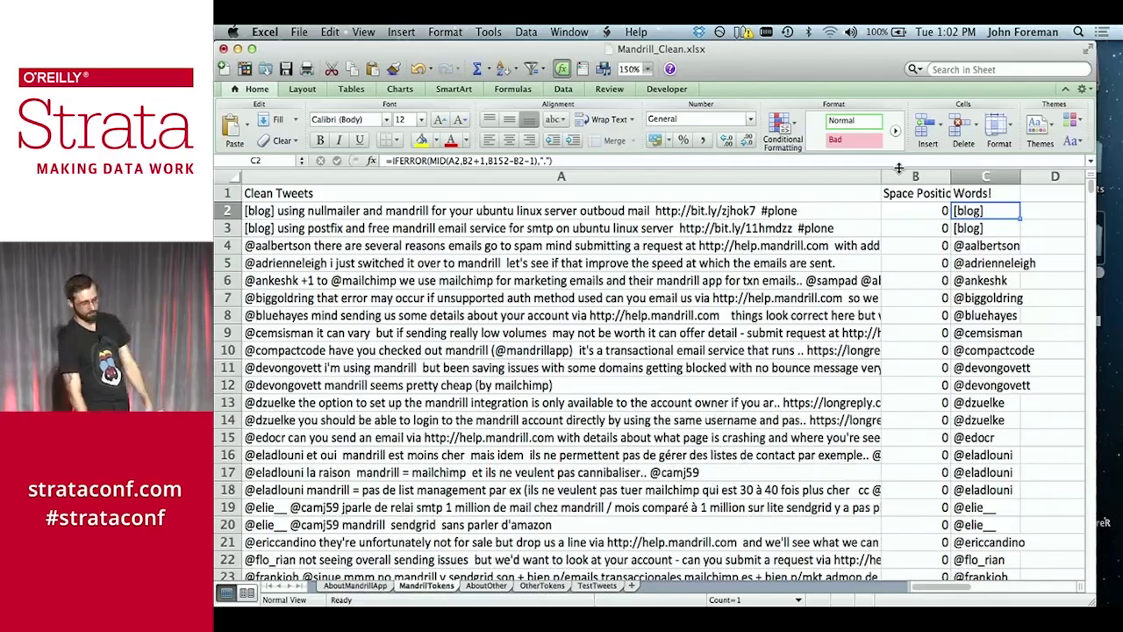
double_click(1019, 219)
left_click(1003, 242)
Confirm that periods replace the former #VALUE! errors in column C's last rows, near 4459–4481
scroll(979, 498, "down", 20)
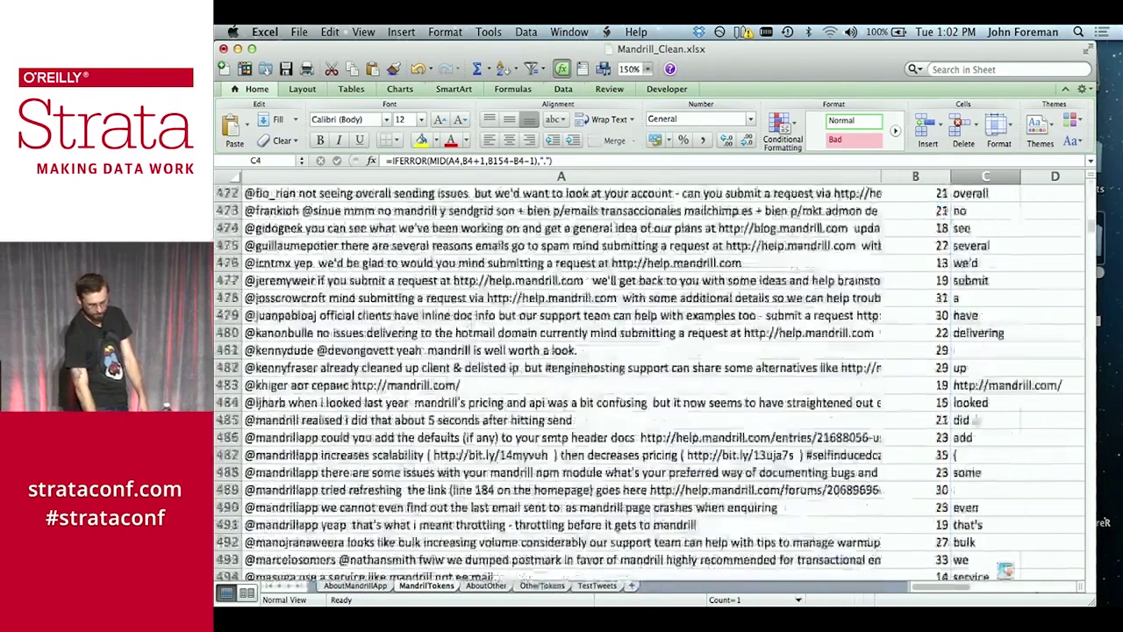
scroll(979, 498, "down", 20)
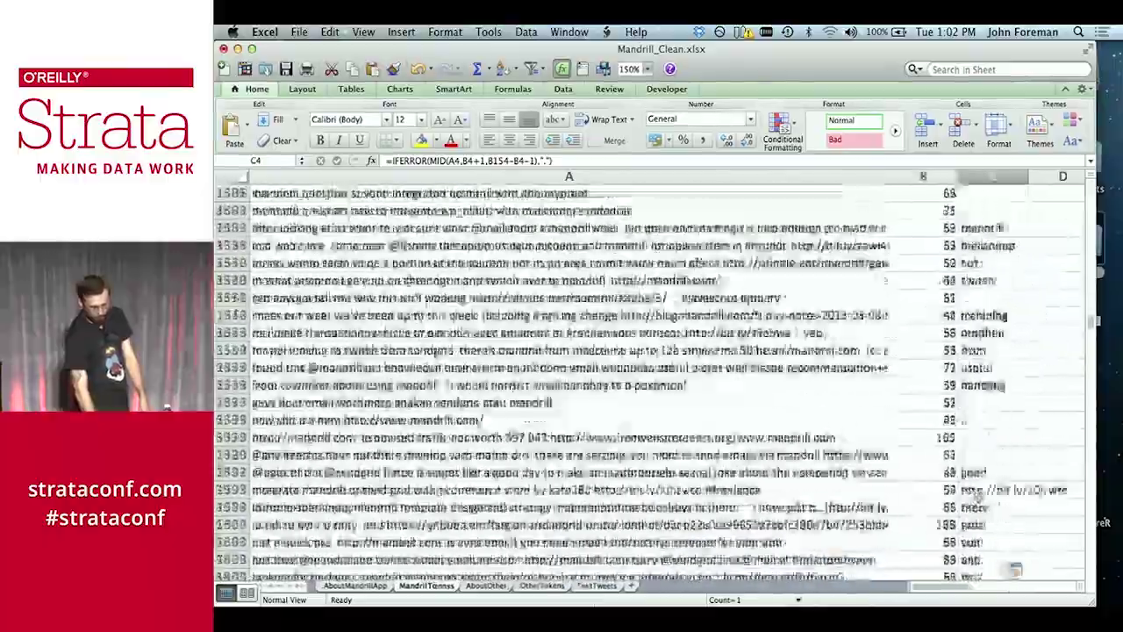
scroll(977, 495, "down", 20)
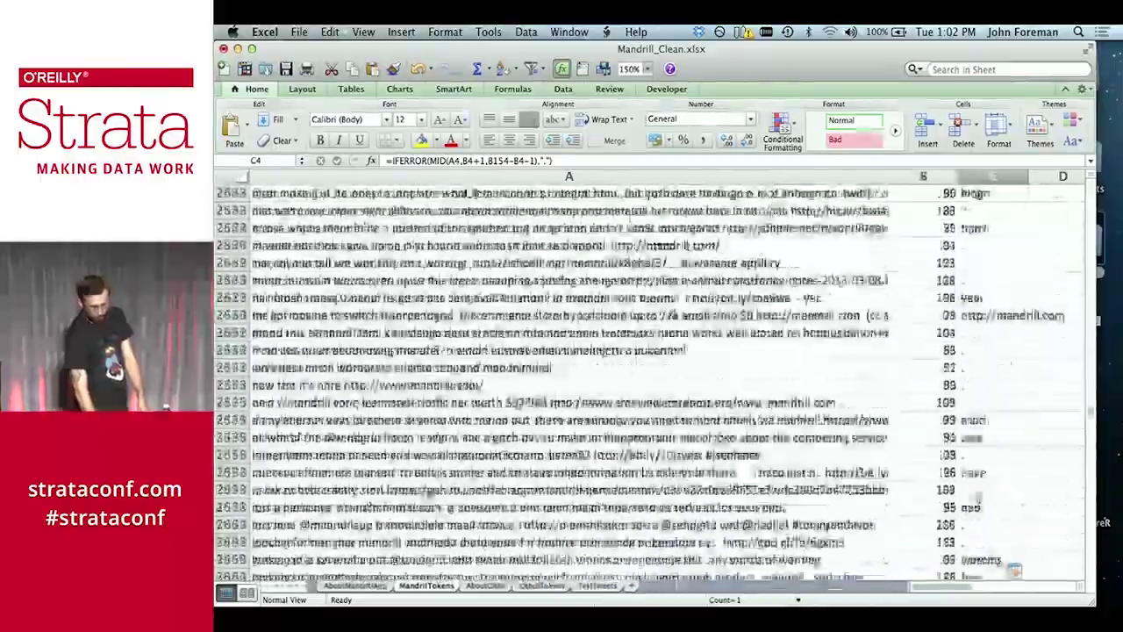
scroll(978, 497, "down", 20)
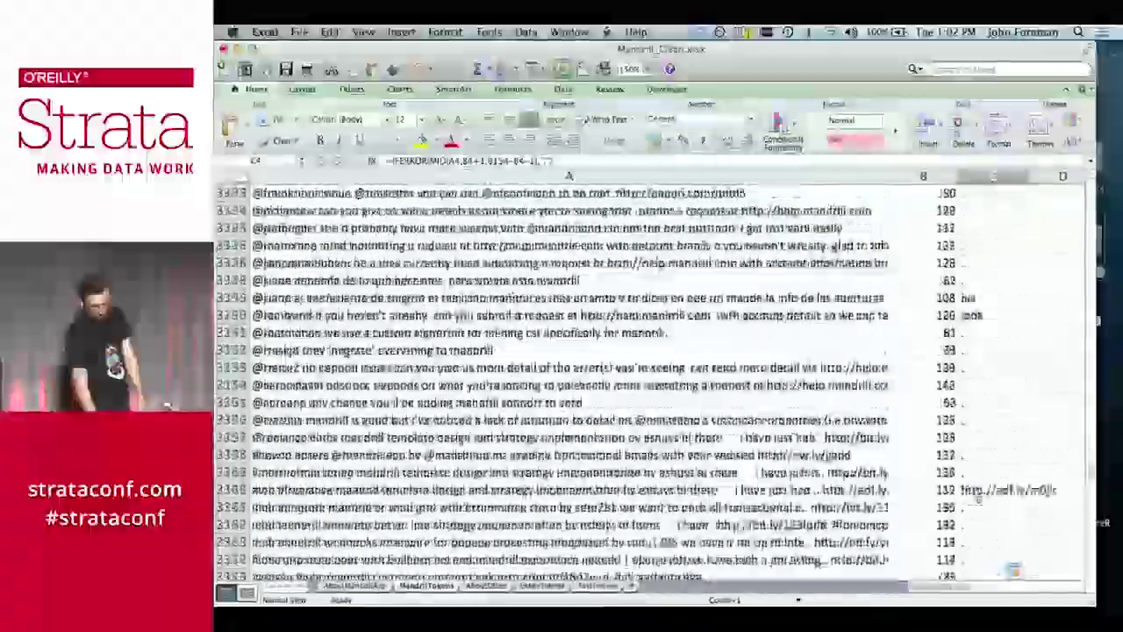
scroll(977, 498, "down", 20)
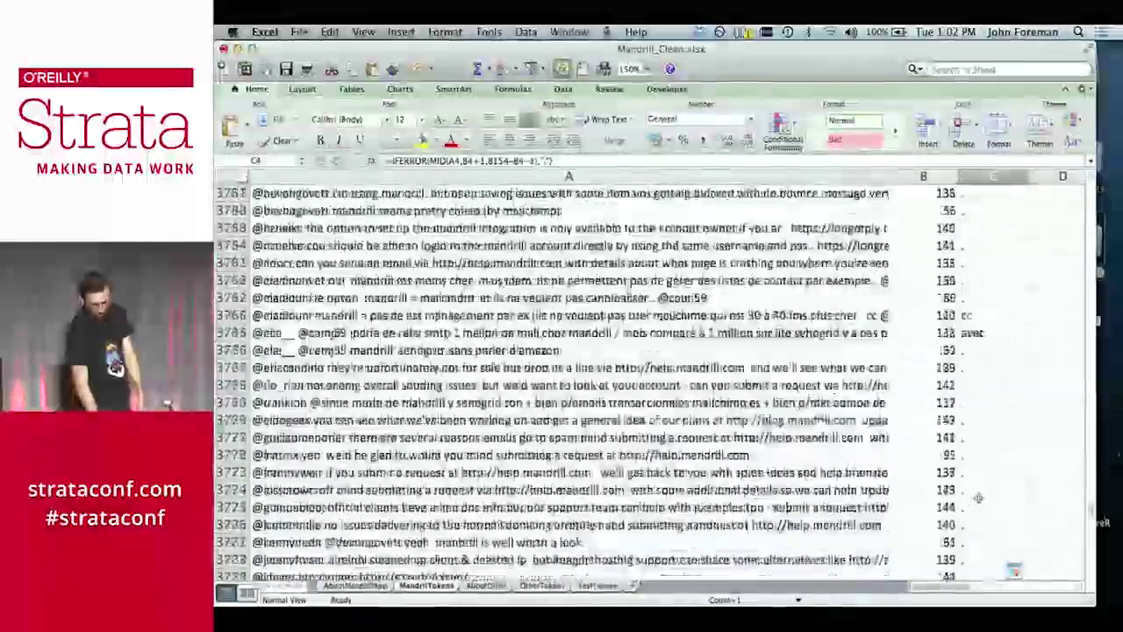
scroll(978, 498, "down", 20)
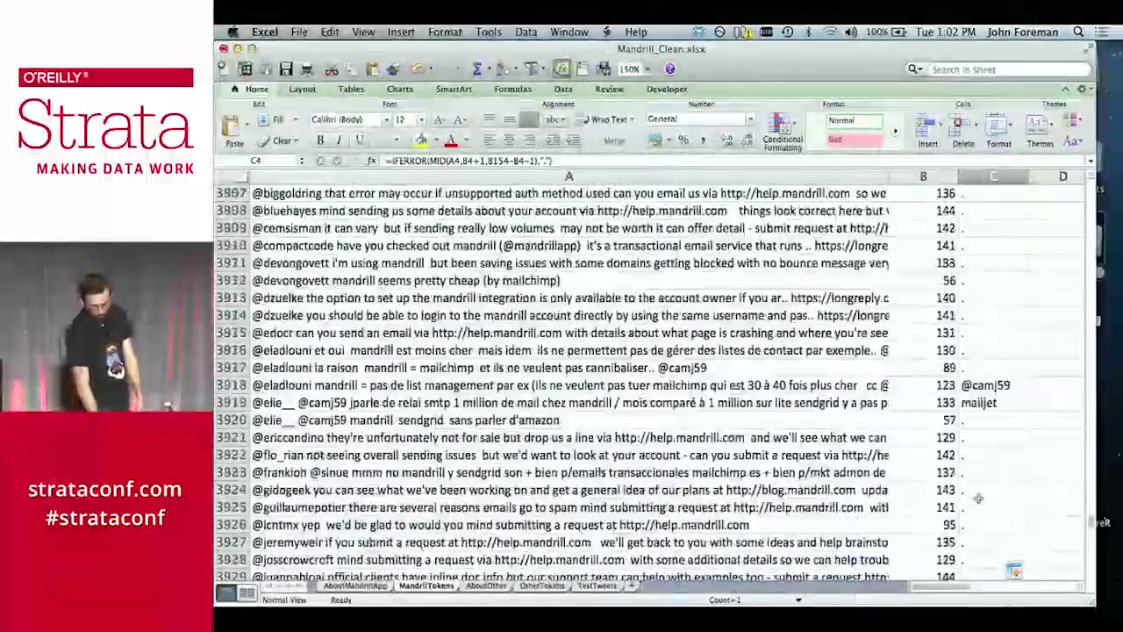
scroll(981, 498, "down", 20)
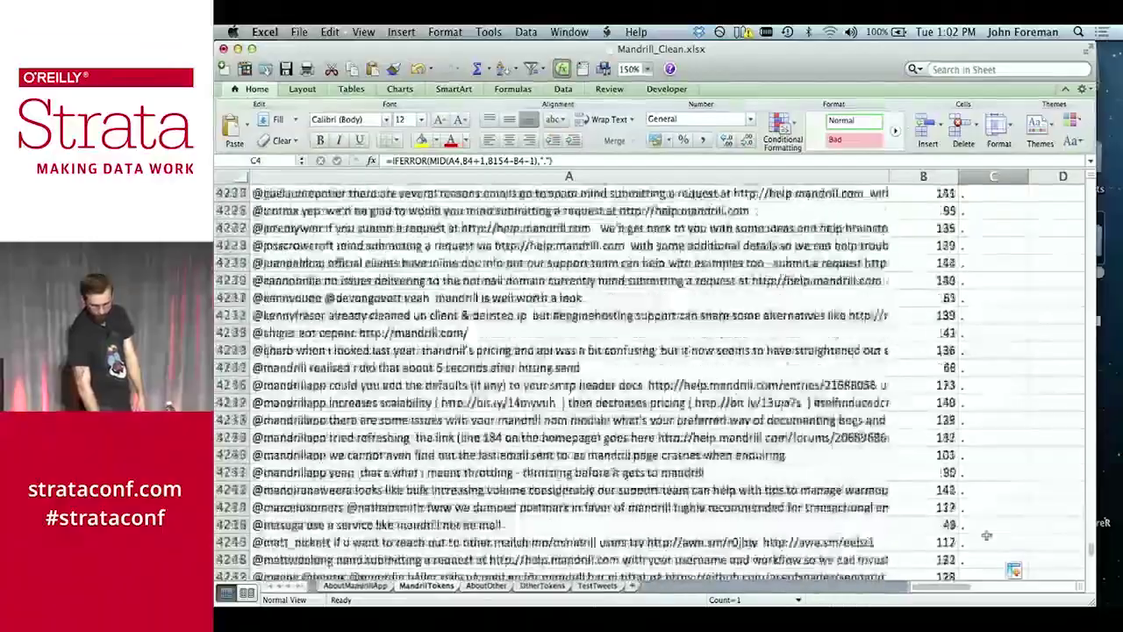
scroll(987, 534, "down", 20)
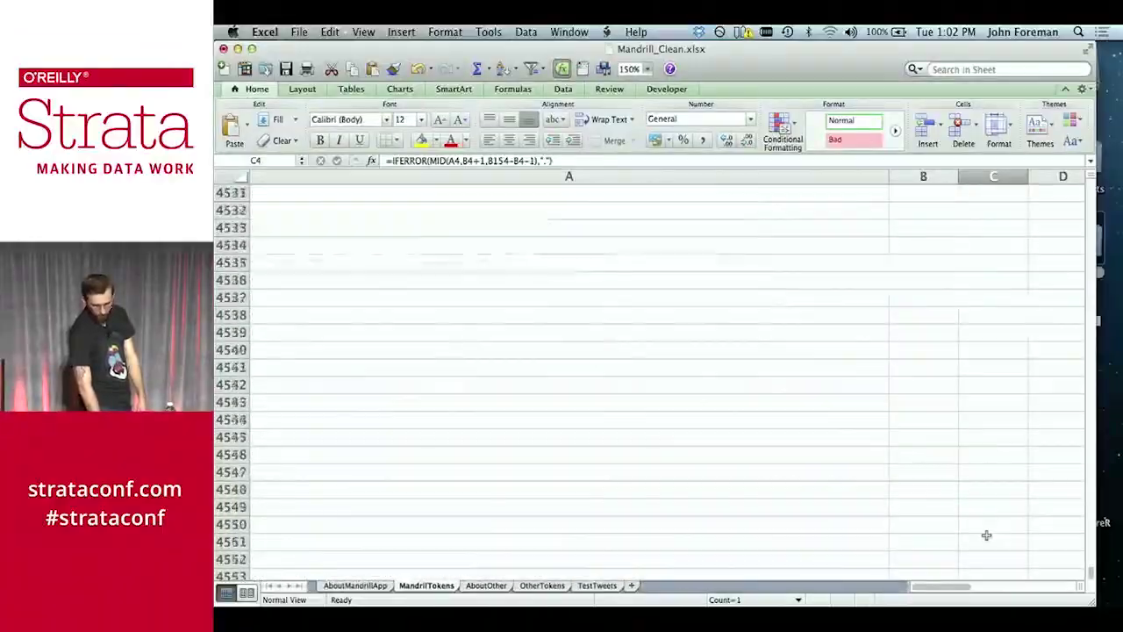
scroll(986, 535, "up", 15)
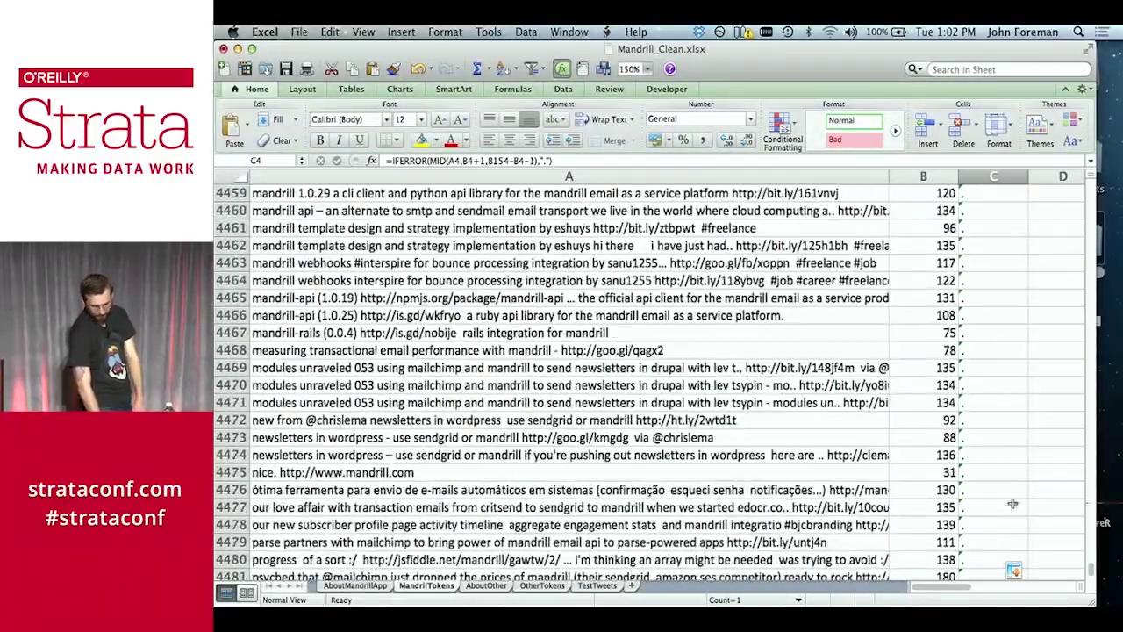
left_click(1039, 479)
Add a 'length' header in D1 and =LEN(C2) in D2
key("super+Up")
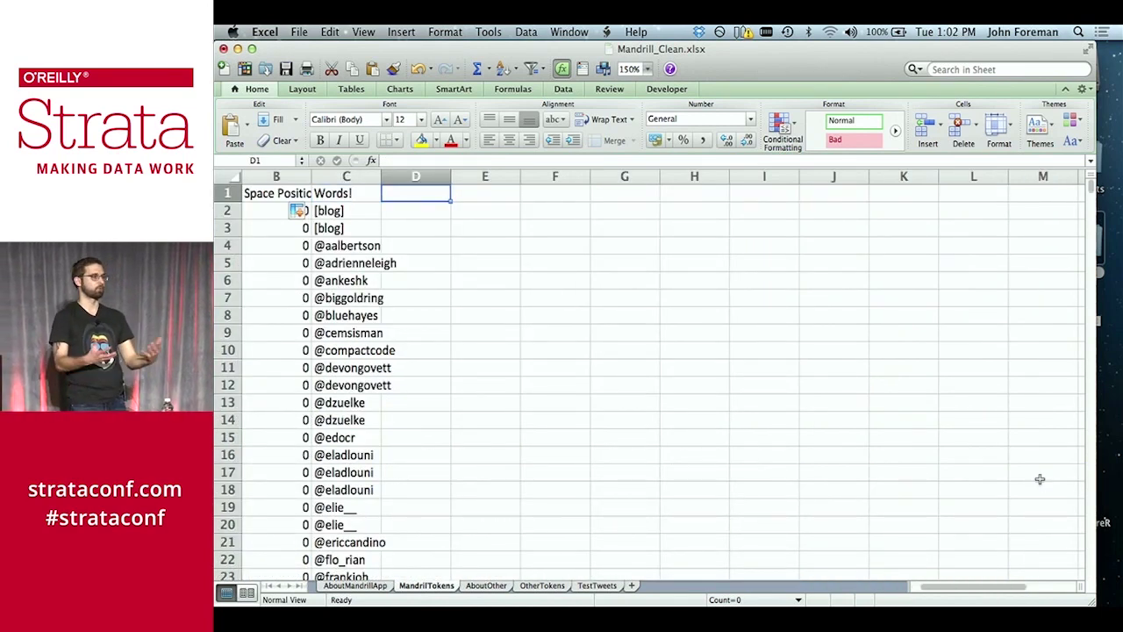
type("length")
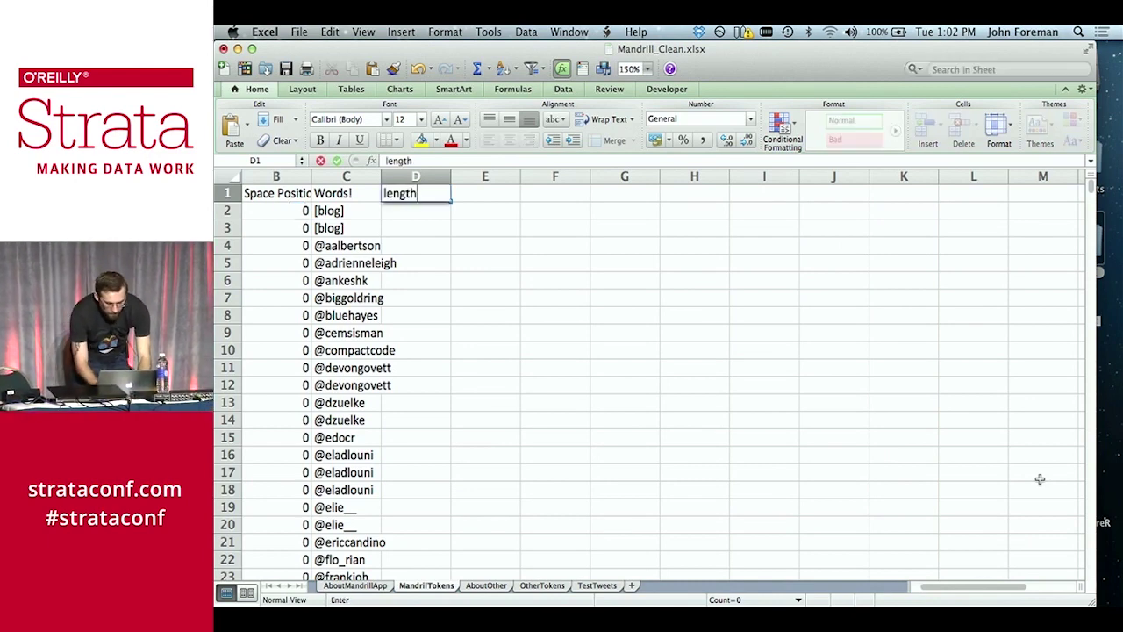
key("Return")
type("=len(")
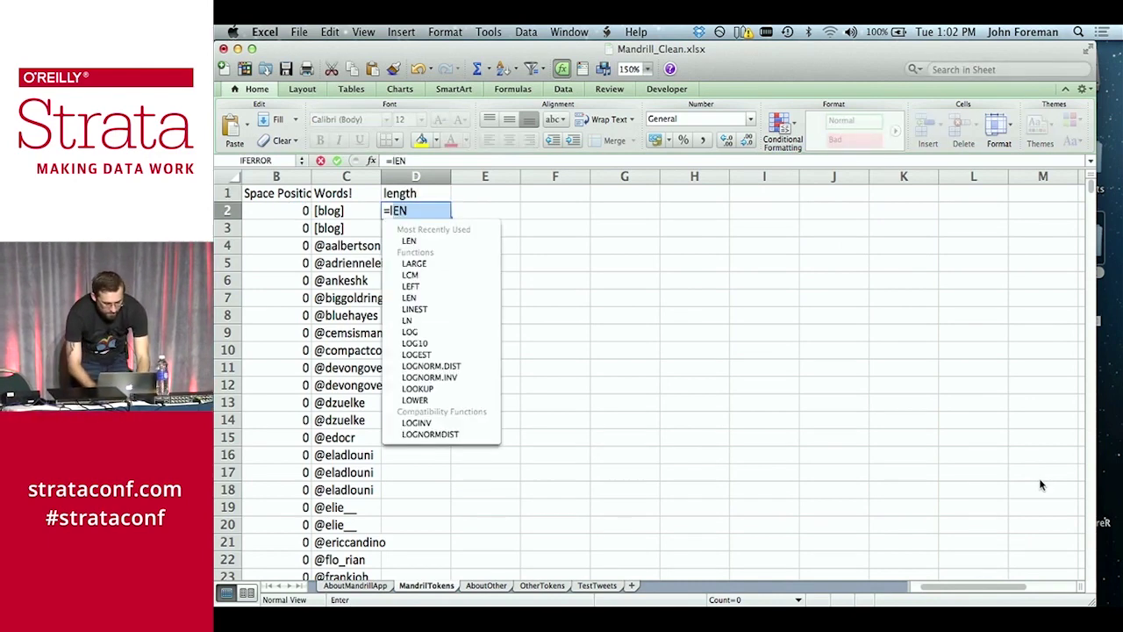
type("C2)")
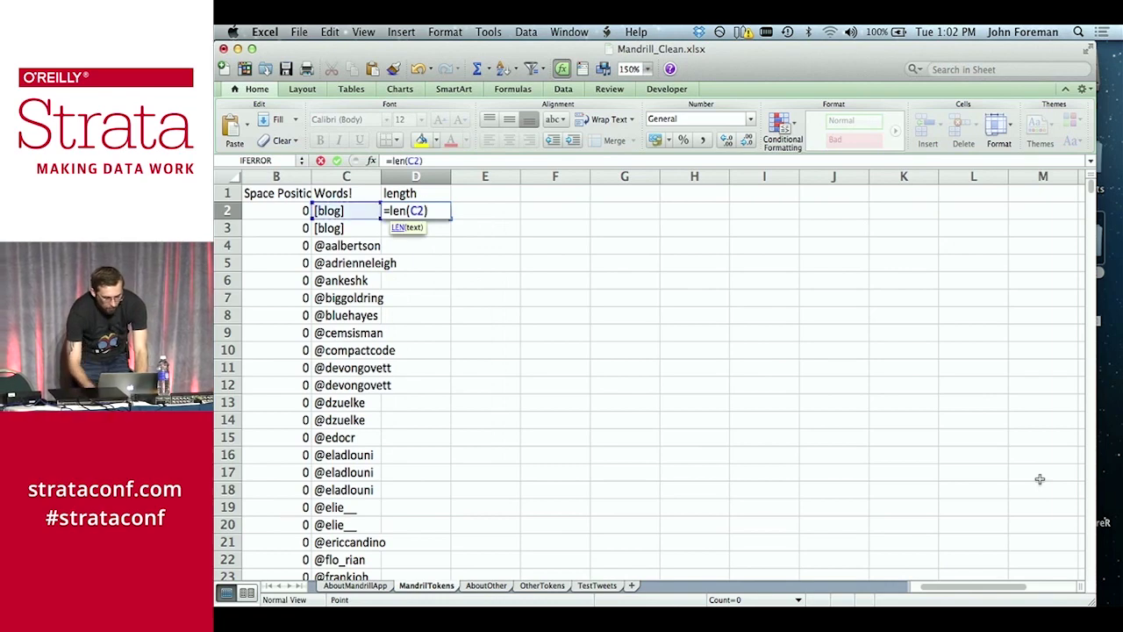
key("Return")
Fill =LEN(C2) down column D to row 4501 and check the bottom values
key("Up")
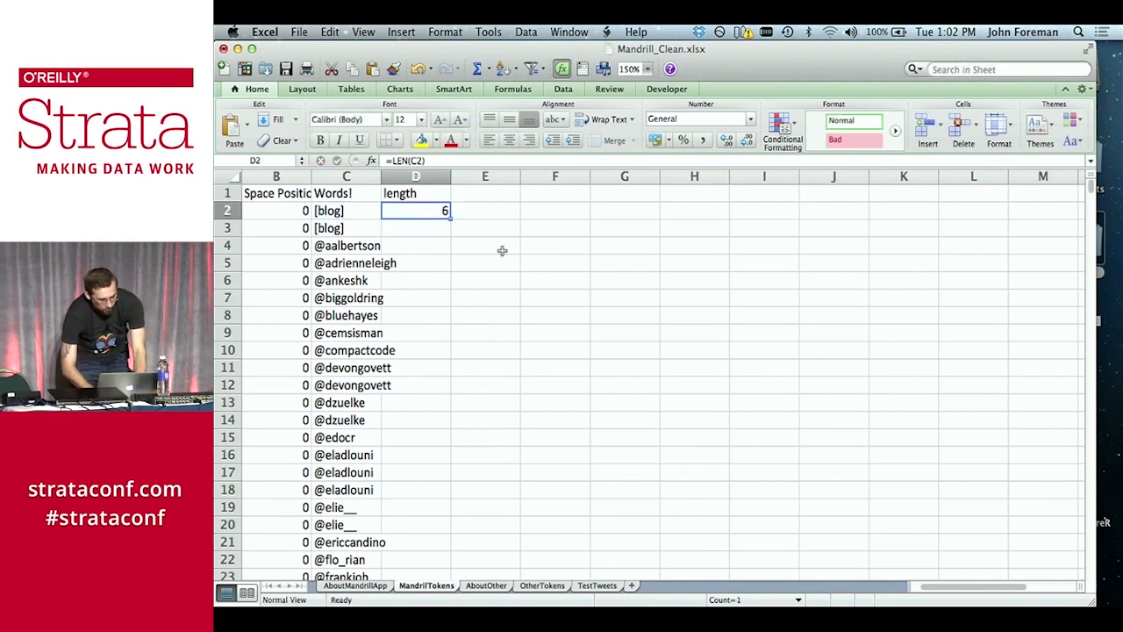
double_click(449, 215)
left_click(420, 234)
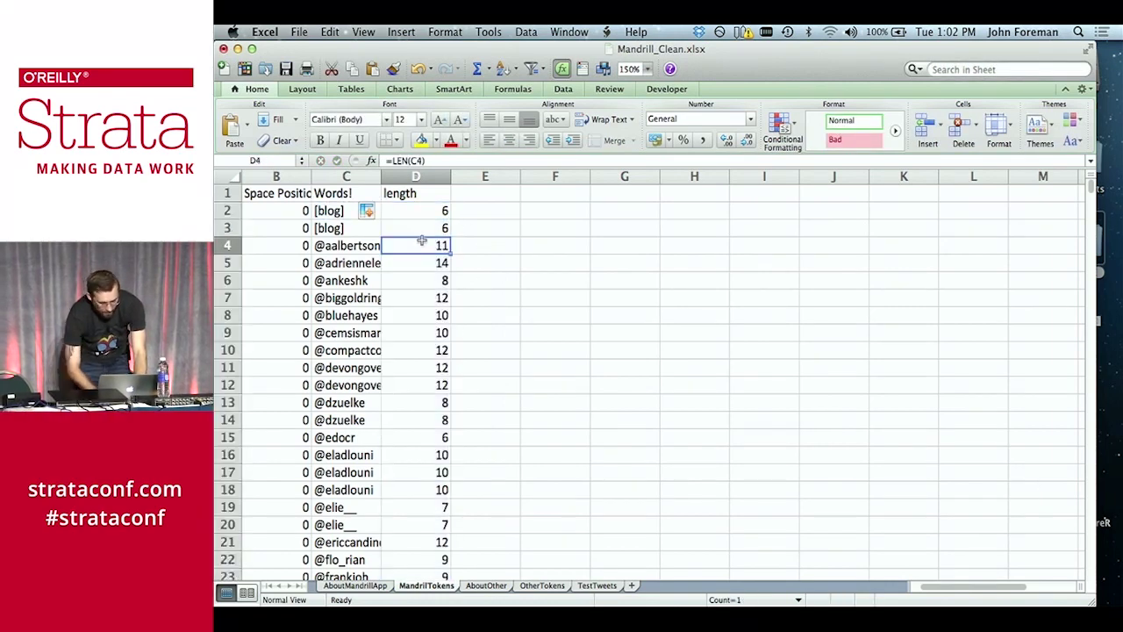
key("super+Down")
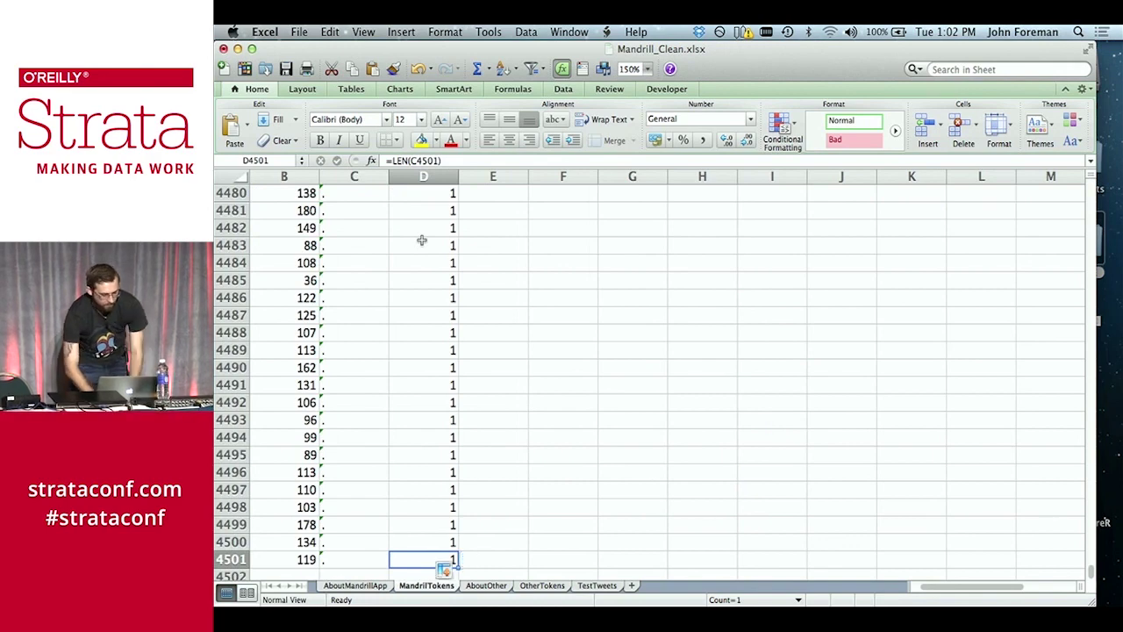
scroll(421, 242, "up", 15)
left_click(421, 246)
key("super+Up")
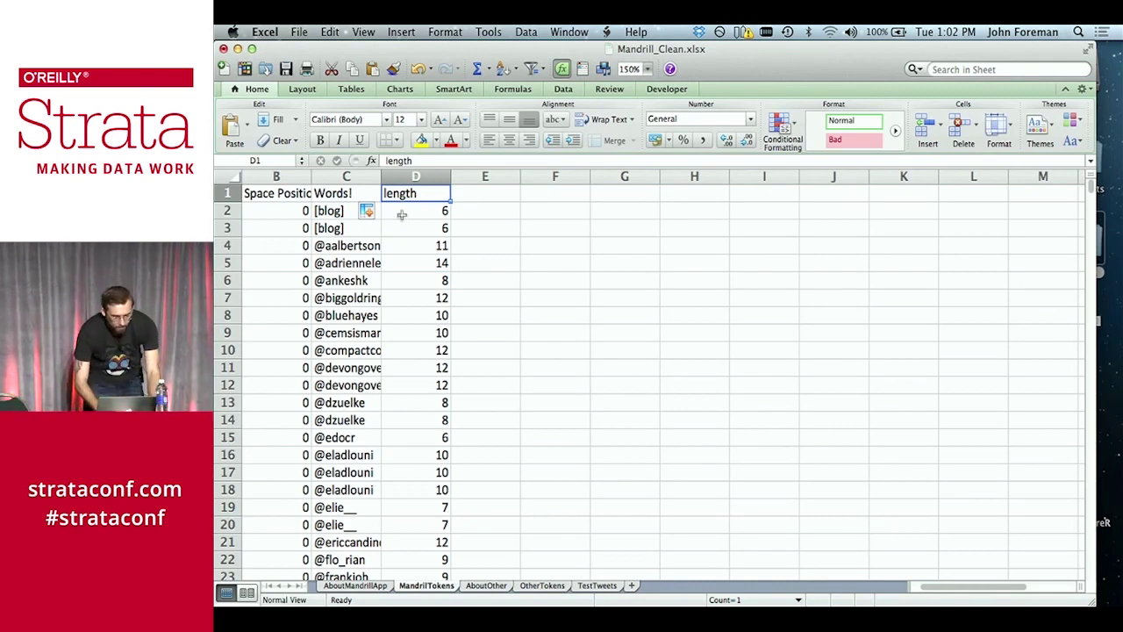
Select the Space Position, Words! and length formulas in columns B to D, starting from row 2
left_click(445, 210)
key("Home")
key("Right")
key("Right")
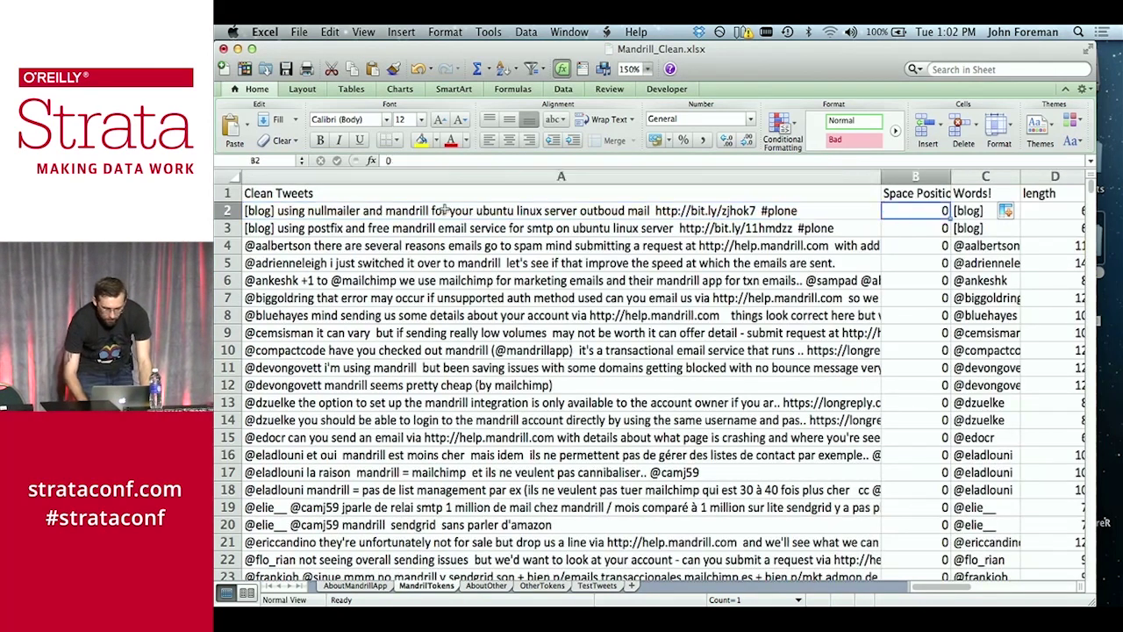
key("Right")
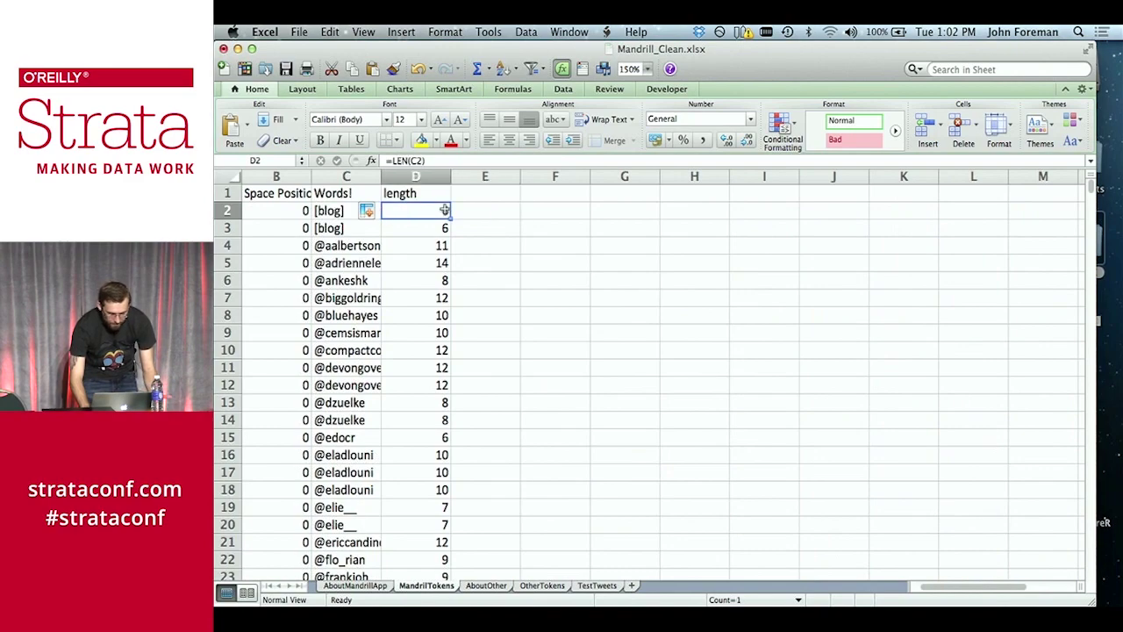
key("shift+Up")
key("shift+Home")
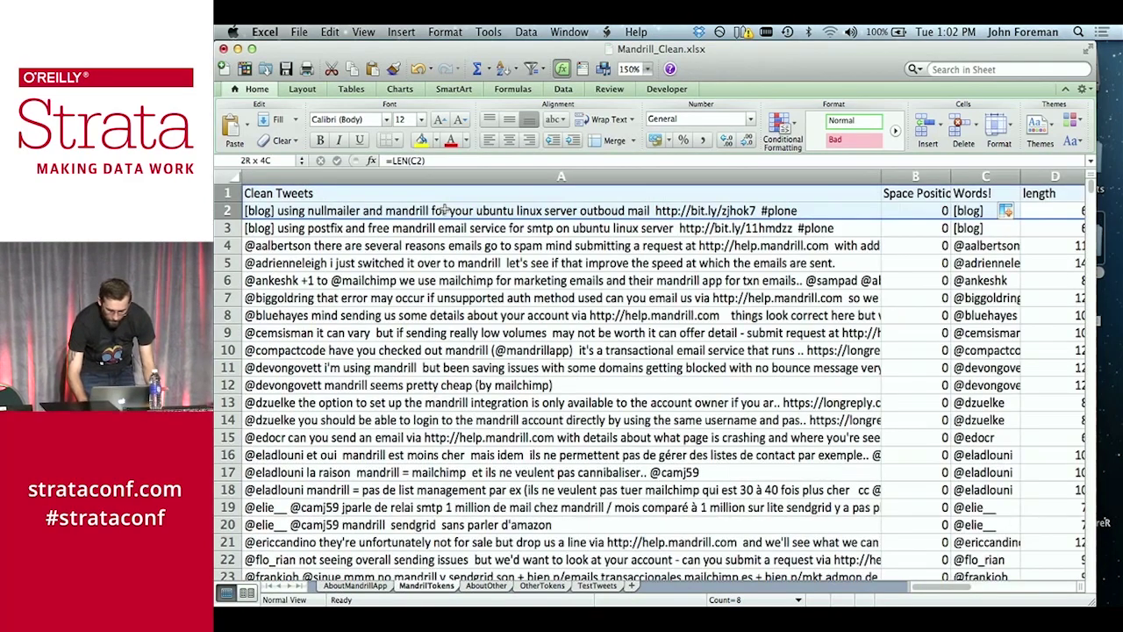
key("shift+Right")
key("Down")
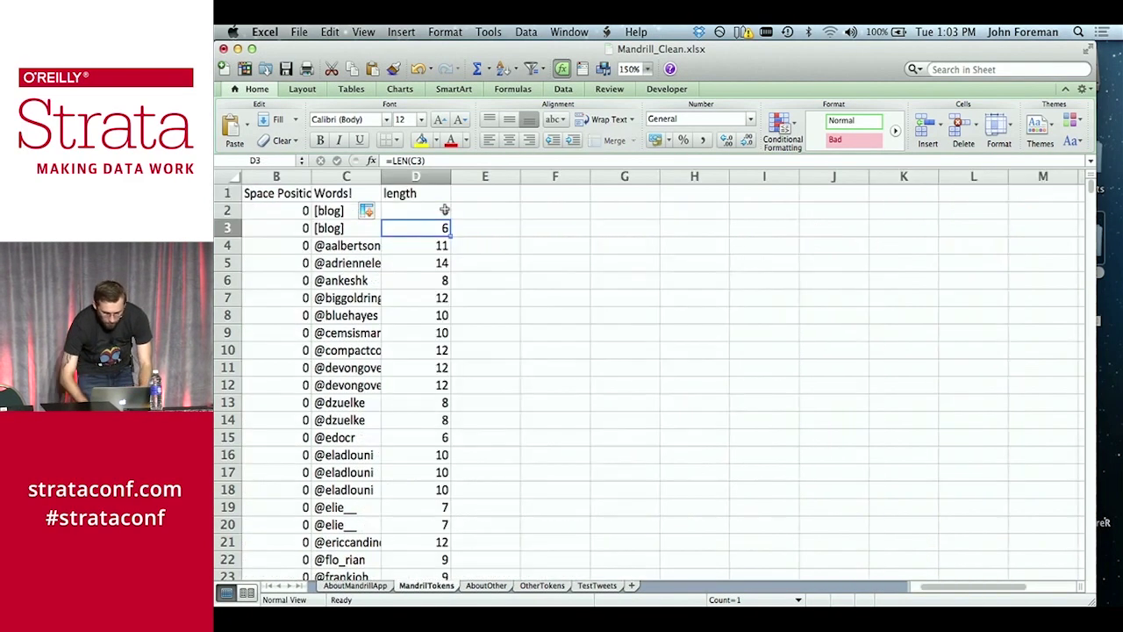
Select B1:D152 across the three formula columns and copy it
scroll(436, 367, "down", 10)
scroll(436, 367, "down", 20)
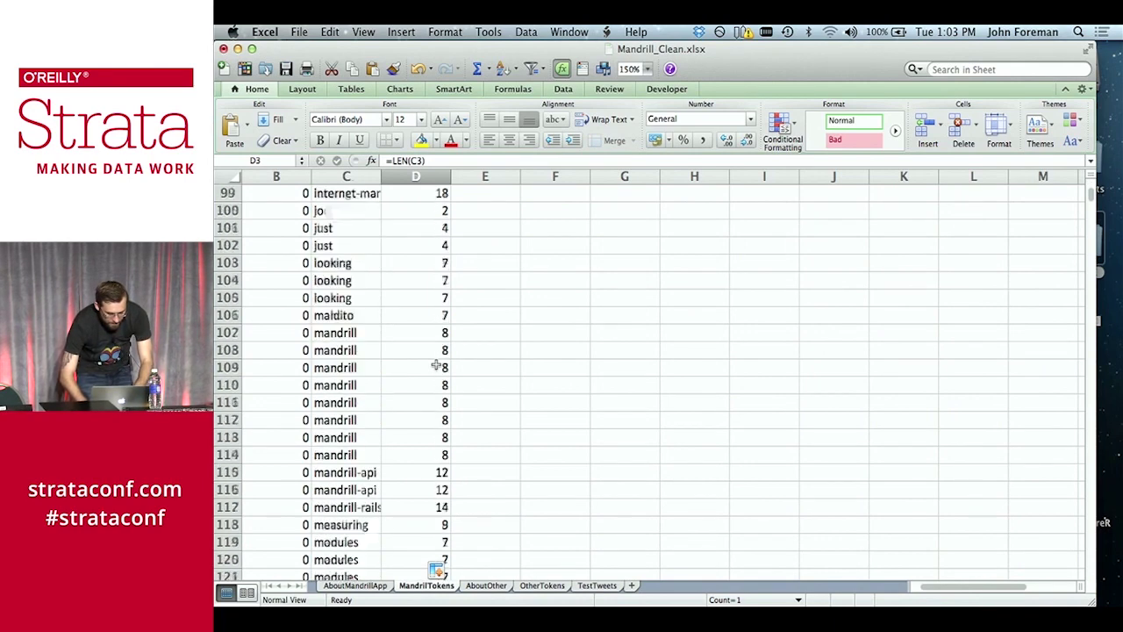
scroll(436, 367, "up", 2)
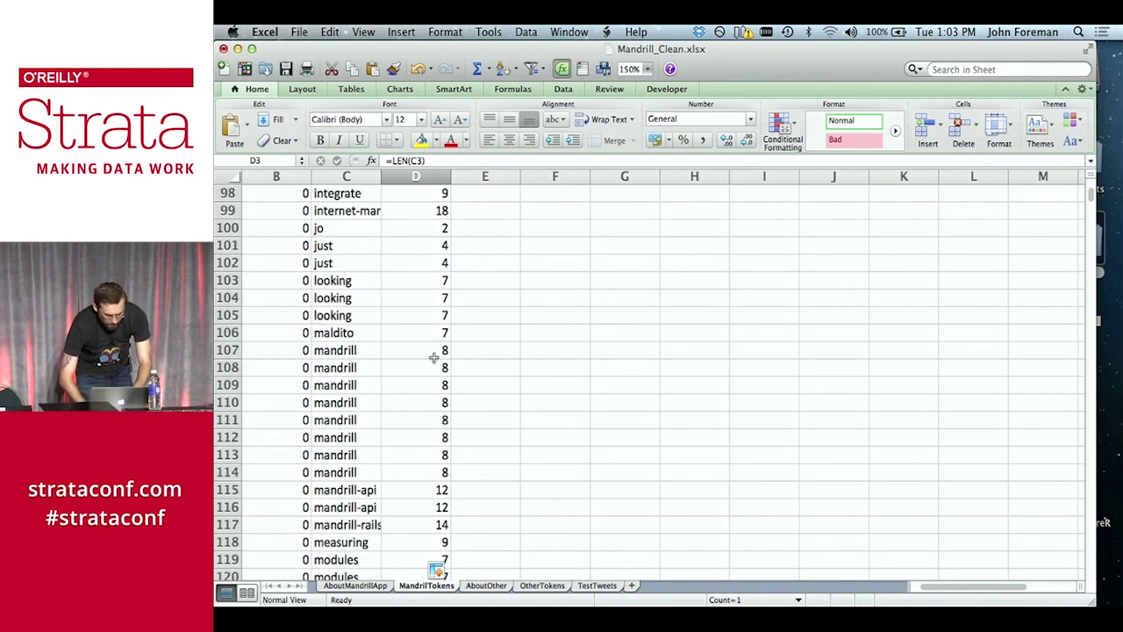
scroll(434, 357, "down", 15)
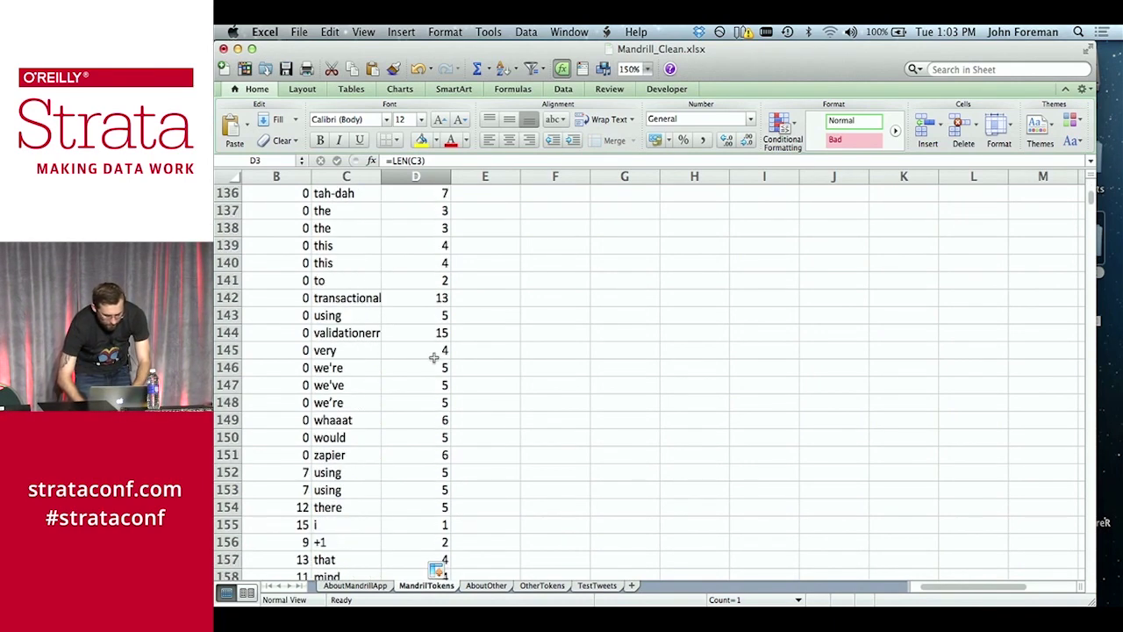
left_click(429, 454)
key("Return")
key("shift+Left")
key("shift+Left")
key("shift+Left")
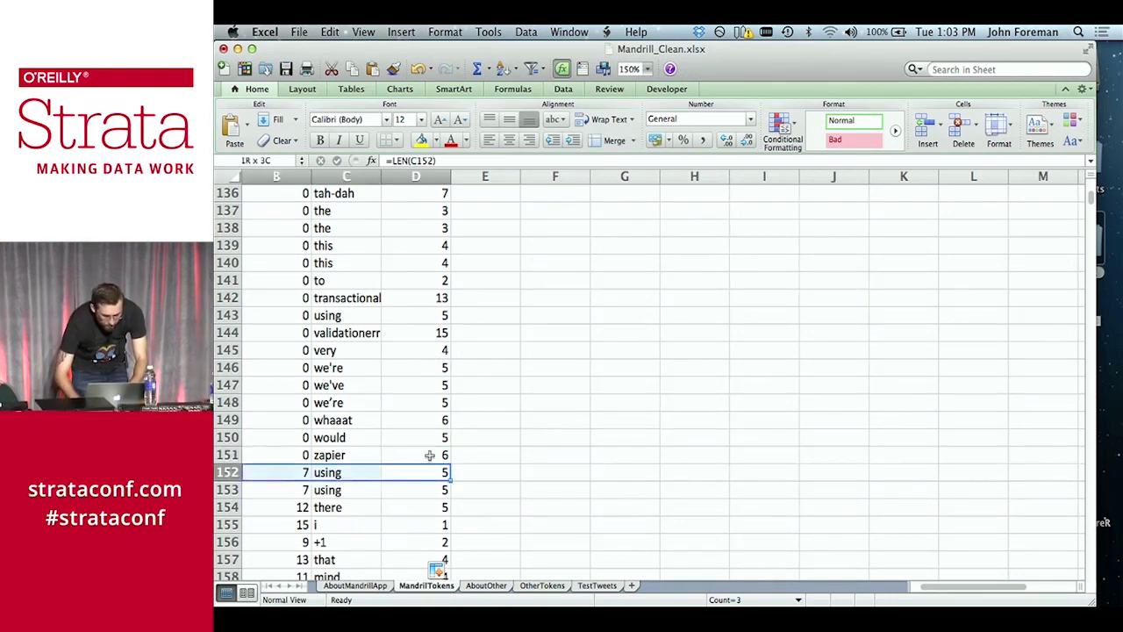
key("shift+Right")
key("ctrl+shift+Up")
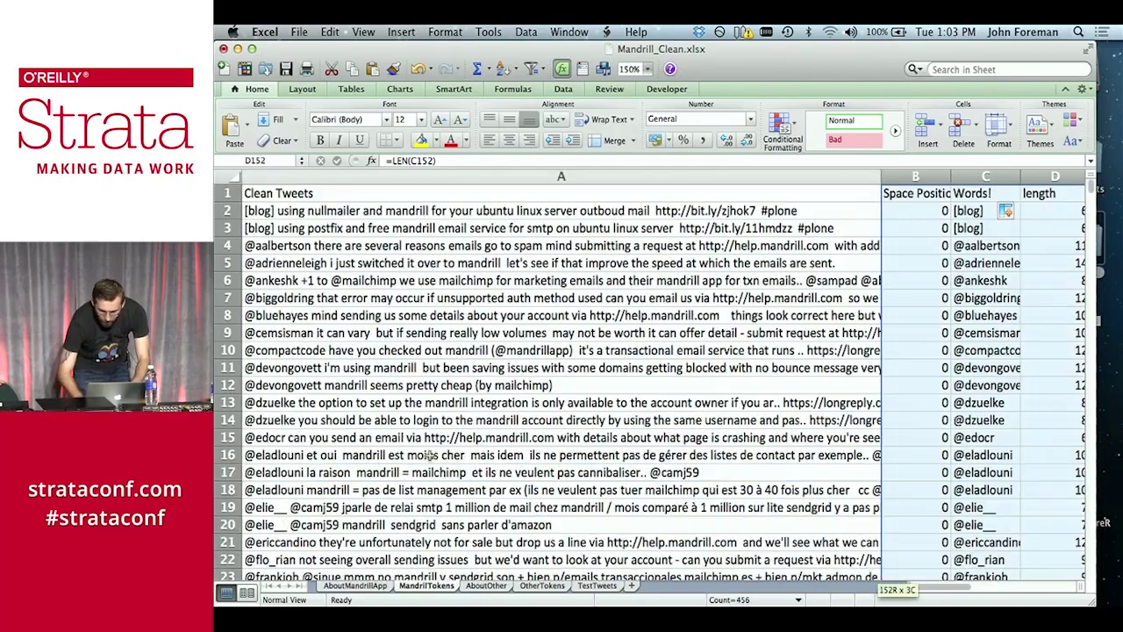
key("super+c")
Switch to the OtherTokens sheet
scroll(515, 333, "left", 5)
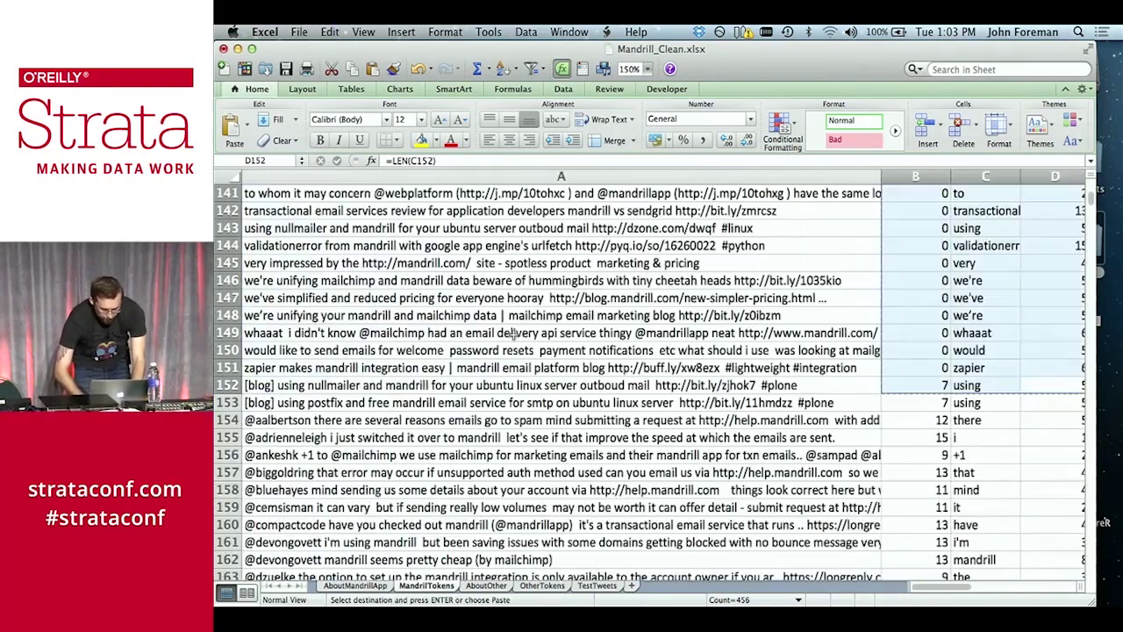
scroll(515, 334, "up", 20)
scroll(515, 333, "up", 20)
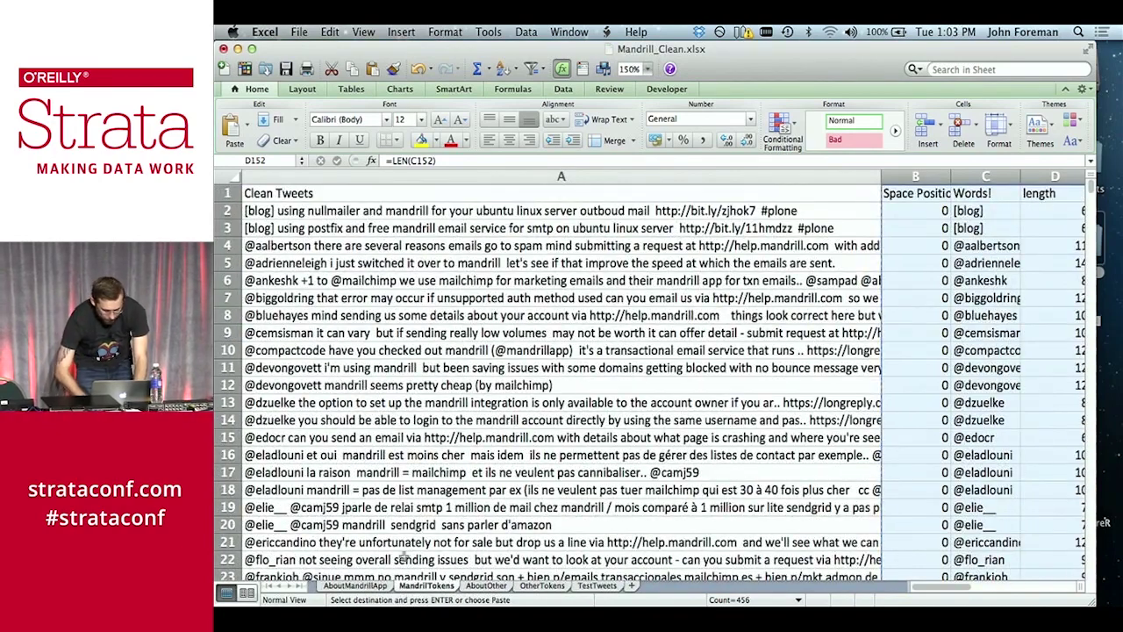
left_click(537, 586)
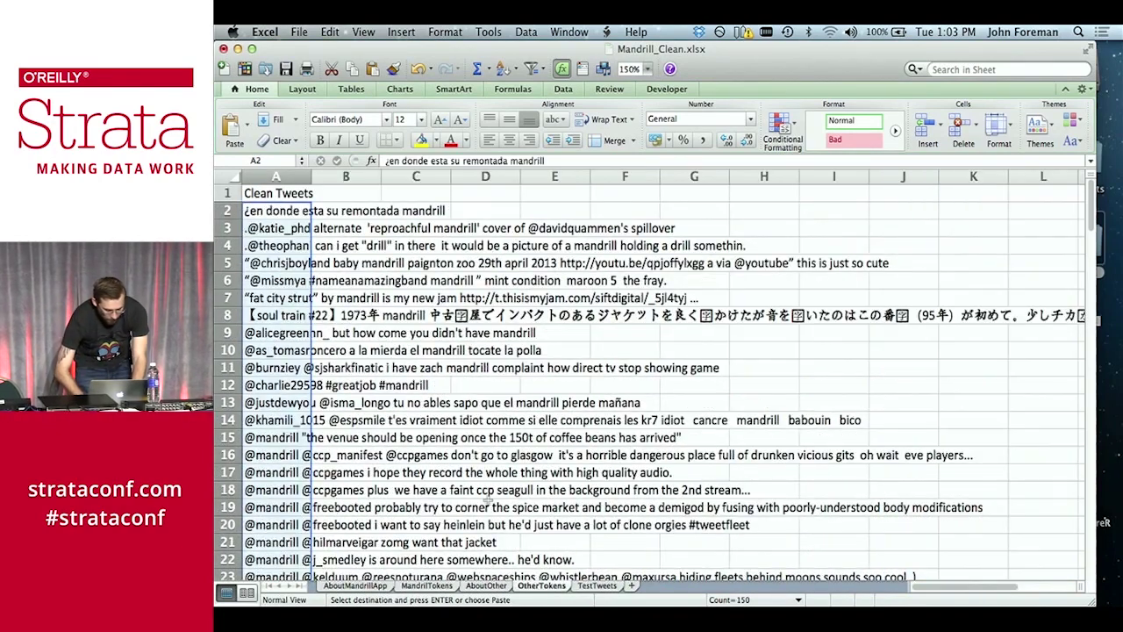
Paste the copied formula columns into OtherTokens at B1
left_click(355, 208)
key("super+v")
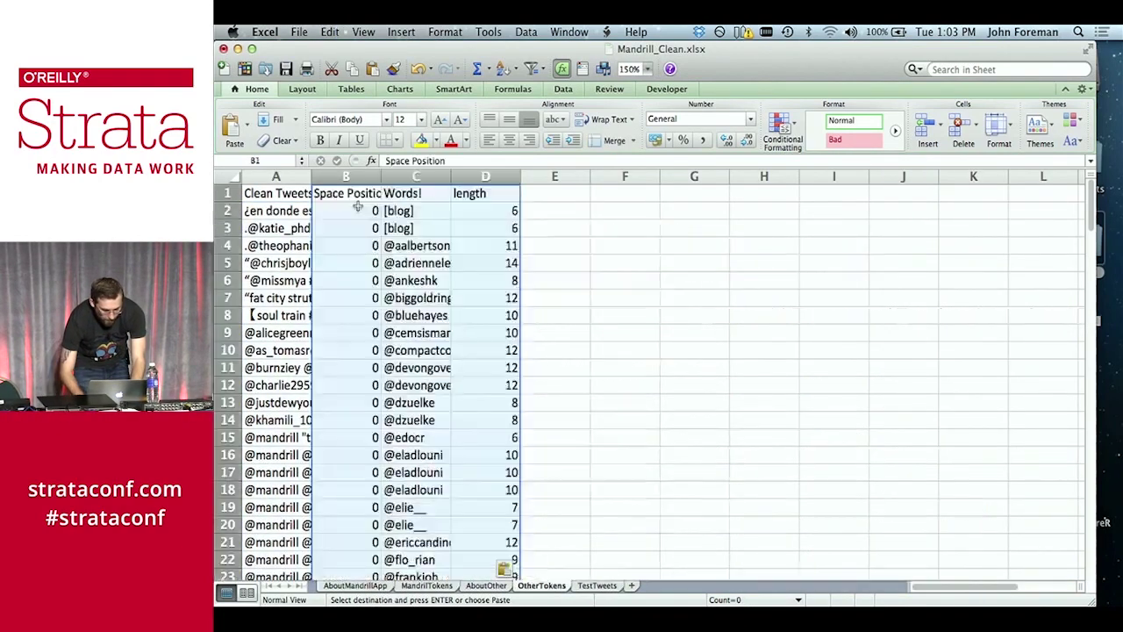
left_click(357, 207)
key("Right")
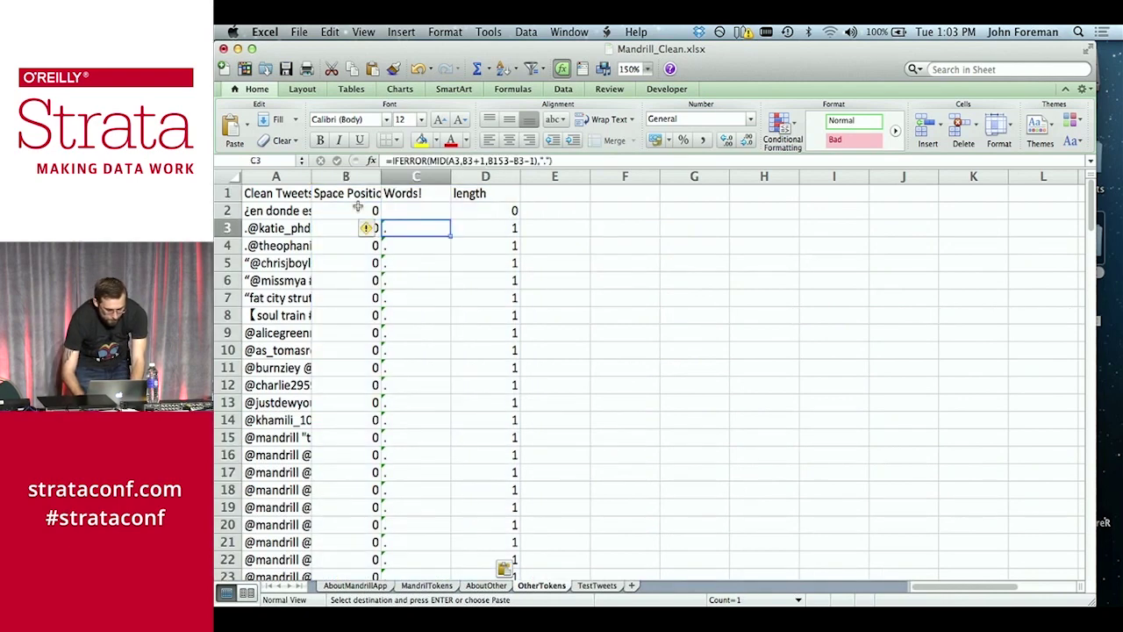
key("Left")
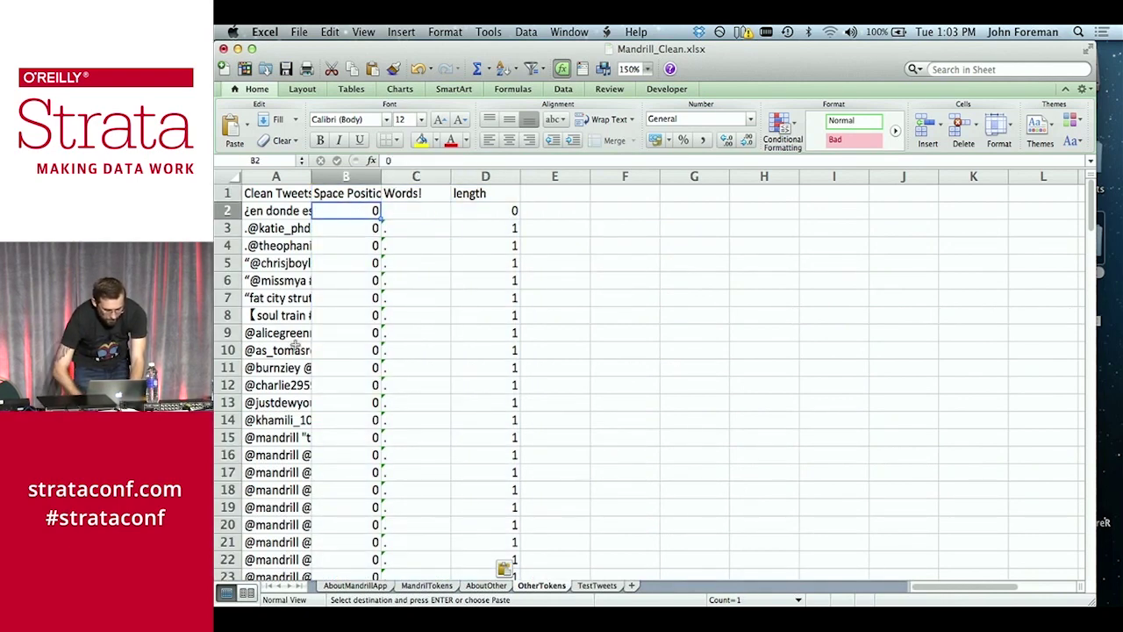
scroll(285, 351, "down", 20)
scroll(282, 342, "up", 1)
Copy the tweets in A2:A151
left_click(283, 320)
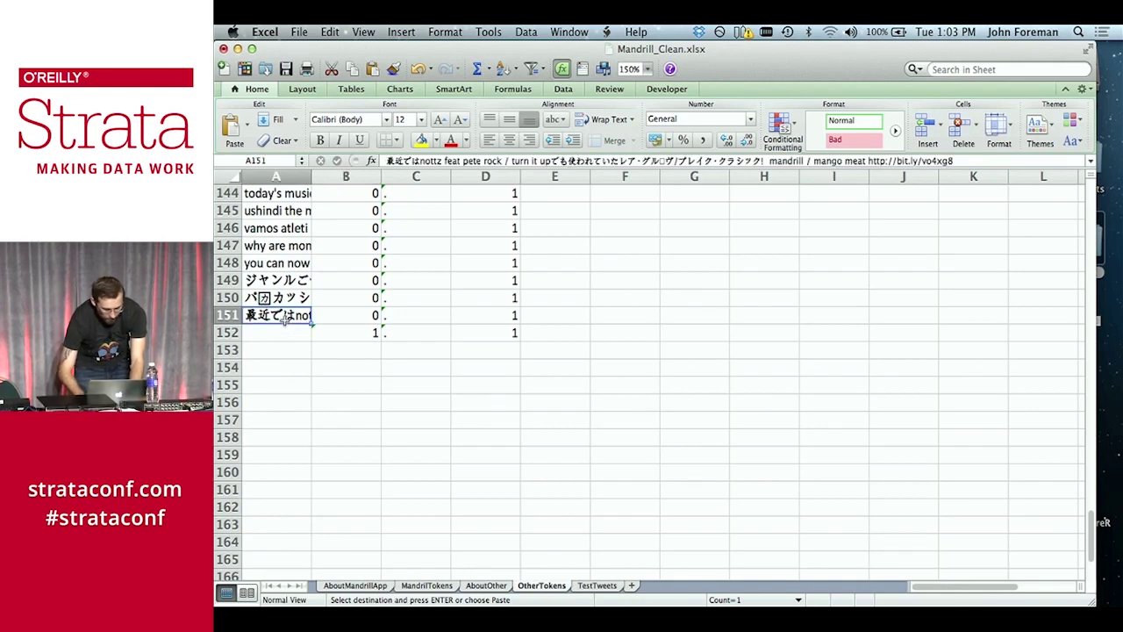
key("super+shift+Up")
key("shift+Down")
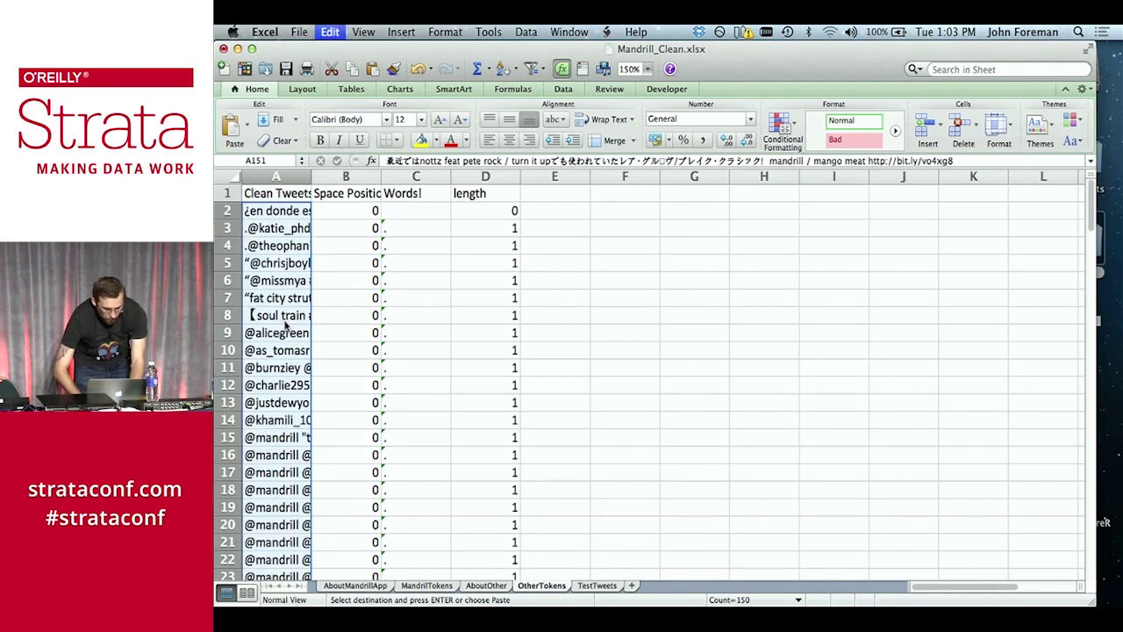
key("ctrl+BackSpace")
Use Go To with A4501 to select A152:A4501 and paste the tweets there
left_click(330, 32)
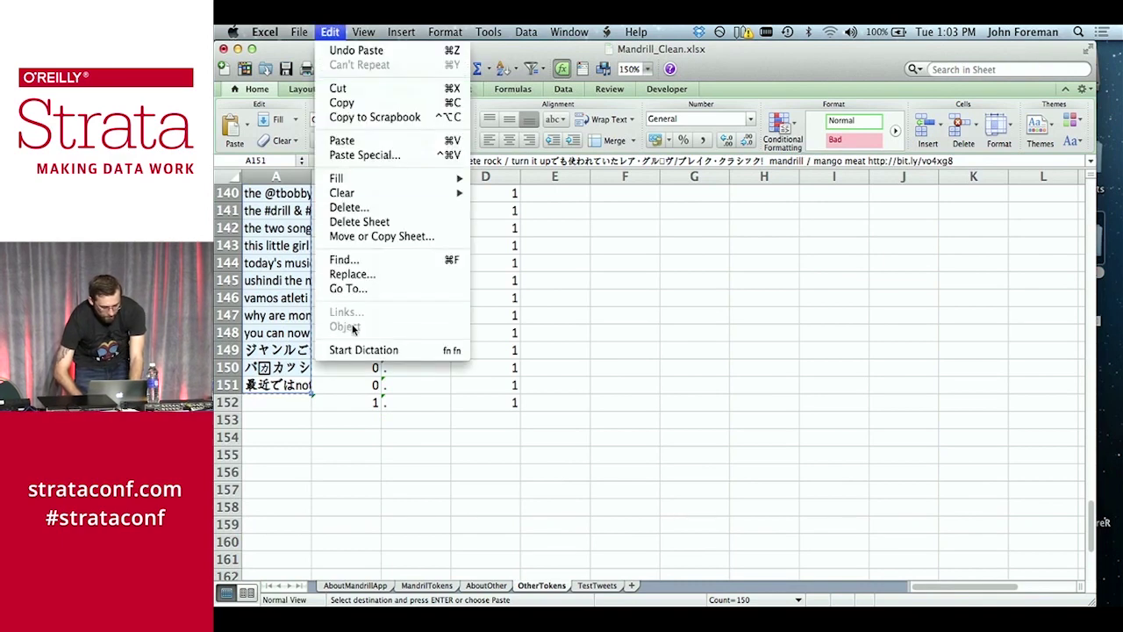
left_click(360, 286)
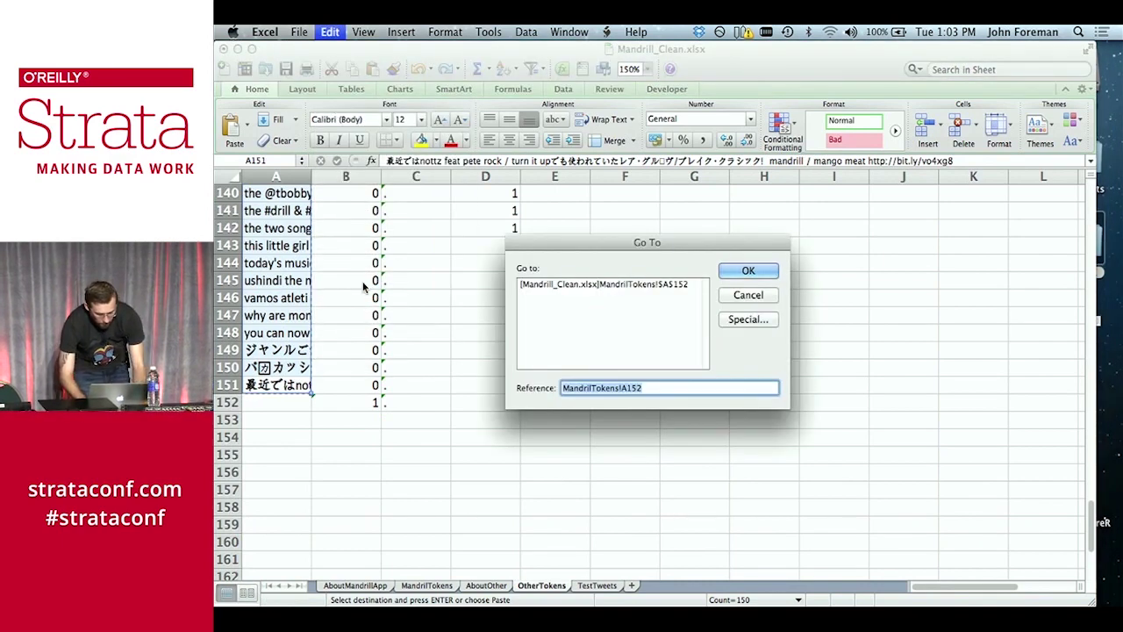
key("Right")
key("BackSpace")
key("BackSpace")
key("BackSpace")
key("BackSpace")
key("BackSpace")
key("BackSpace")
key("BackSpace")
key("BackSpace")
key("BackSpace")
key("BackSpace")
key("BackSpace")
key("BackSpace")
key("BackSpace")
key("BackSpace")
key("BackSpace")
key("BackSpace")
key("BackSpace")
key("BackSpace")
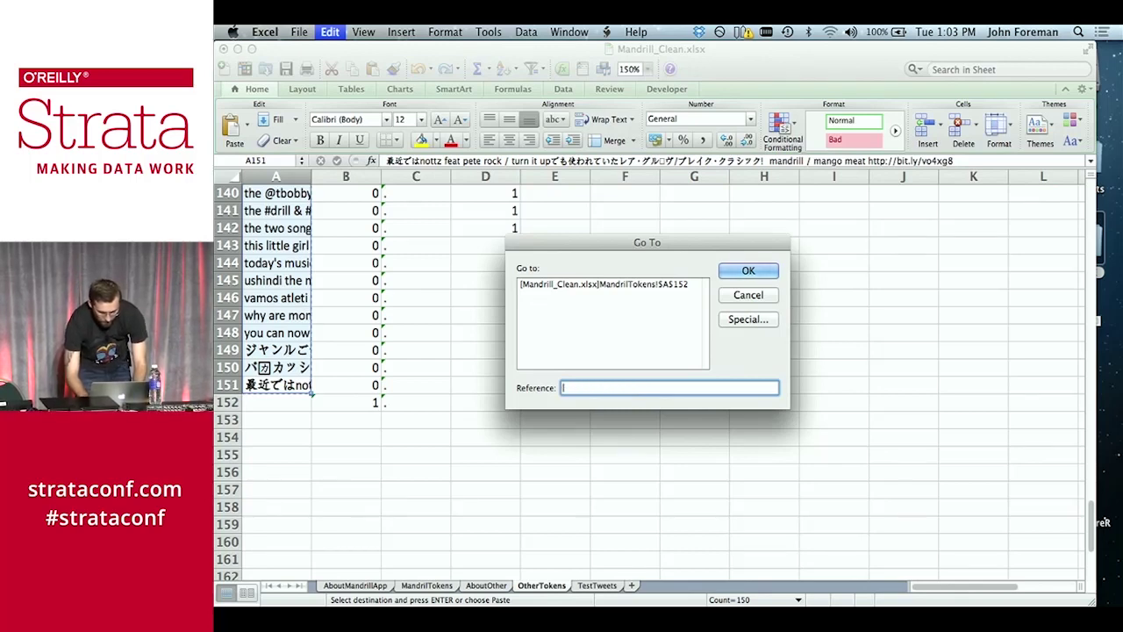
type("A4501")
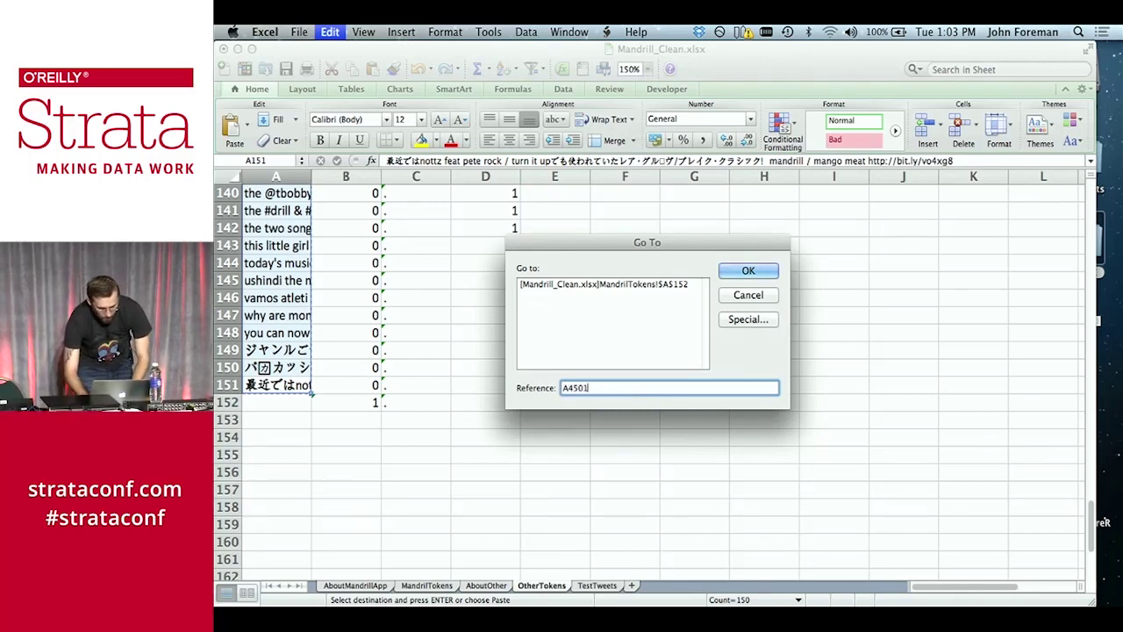
key("Return")
key("super+shift+Up")
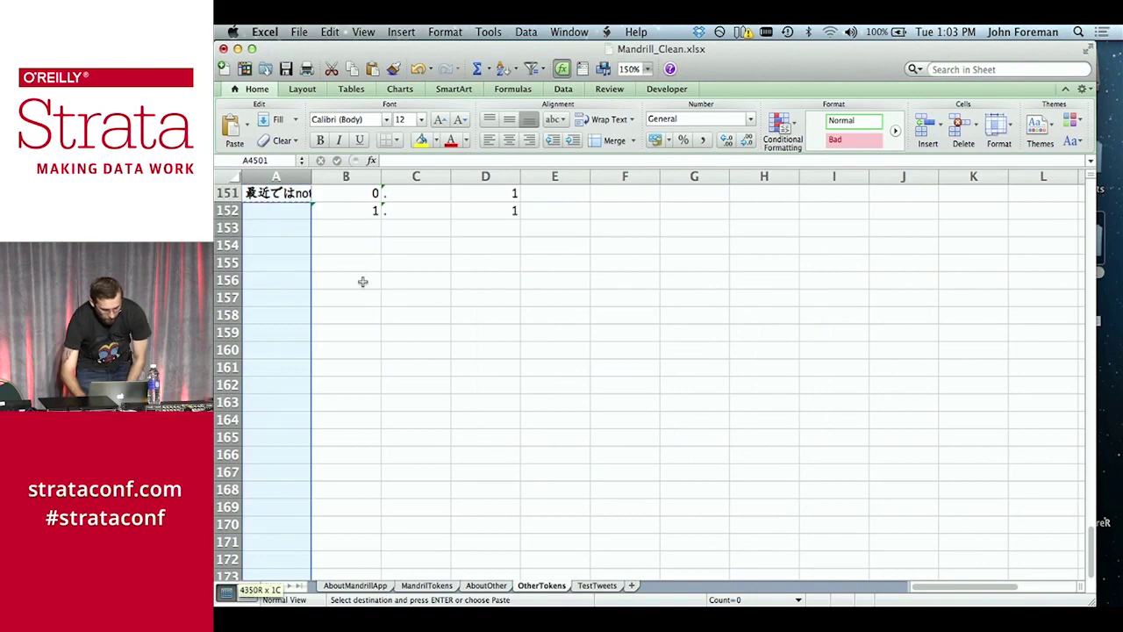
key("super+v")
key("Right")
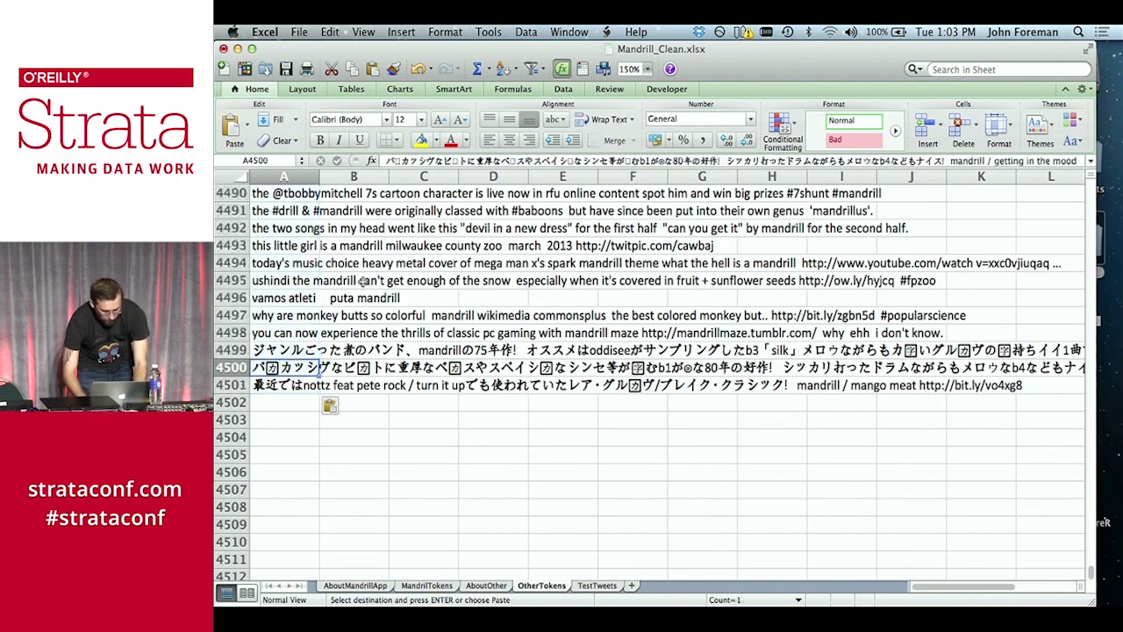
Fill the B152:D152 token formulas down to row 4501
key("super+Up")
scroll(363, 280, "up", 1)
key("shift+Right")
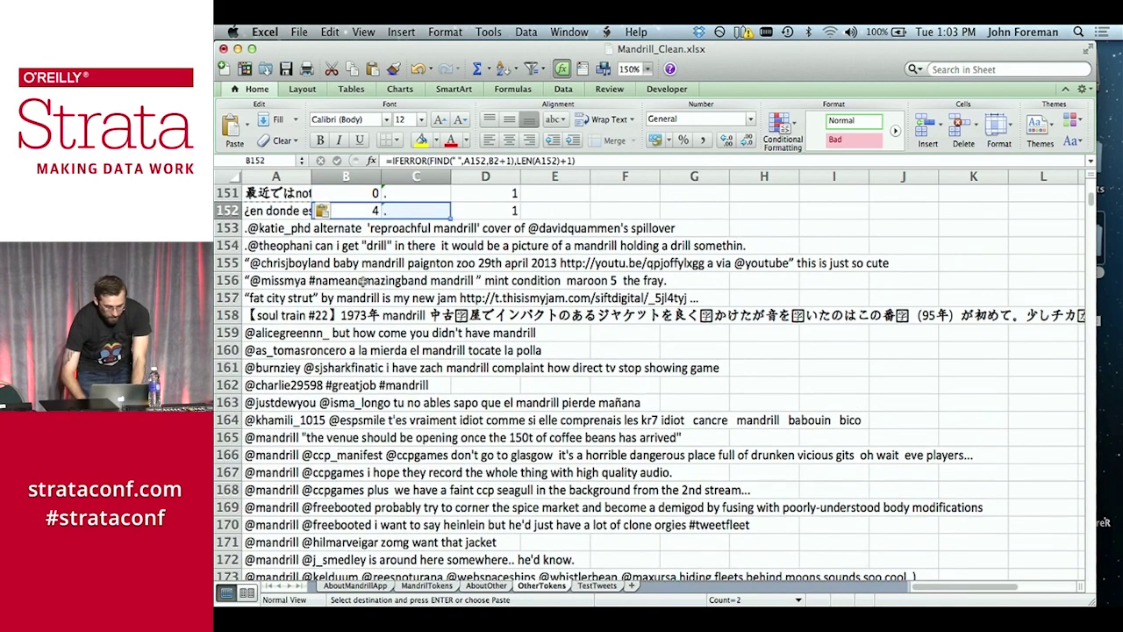
key("shift+Right")
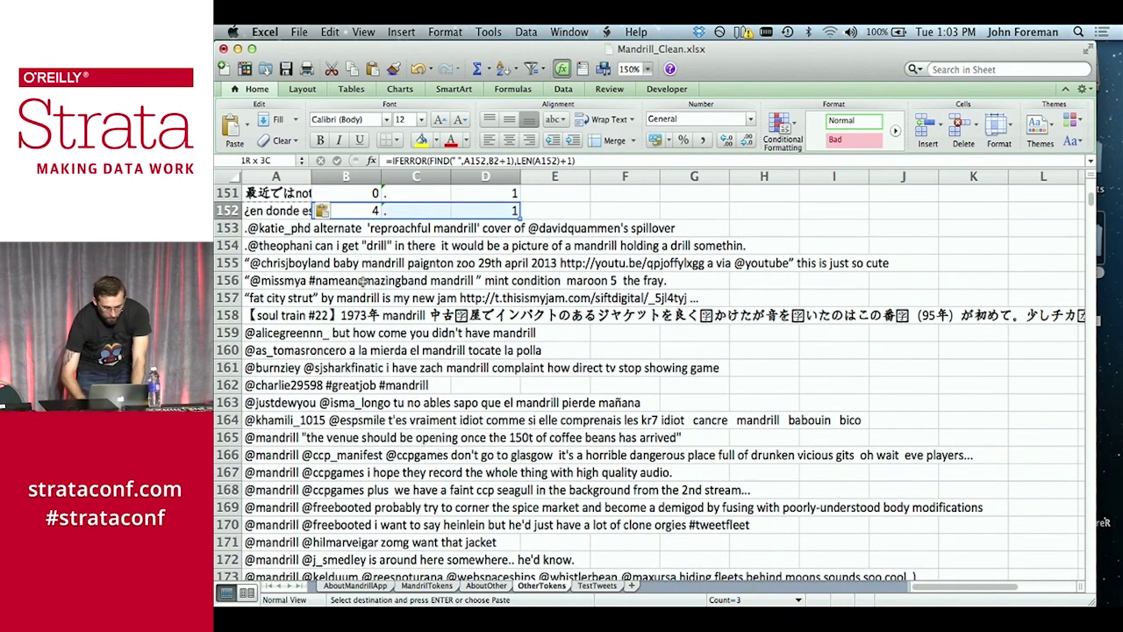
double_click(521, 215)
Spot-check the filled word formulas in rows 210 and 462
left_click(428, 278)
scroll(425, 286, "up", 7)
scroll(426, 286, "up", 20)
scroll(425, 286, "down", 20)
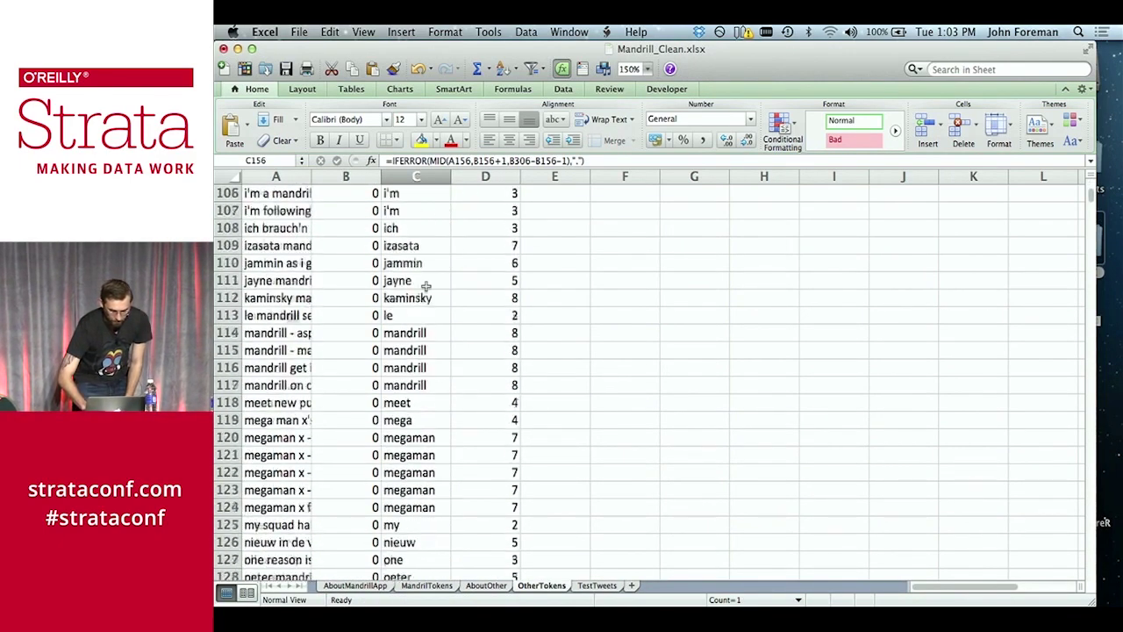
scroll(426, 286, "down", 20)
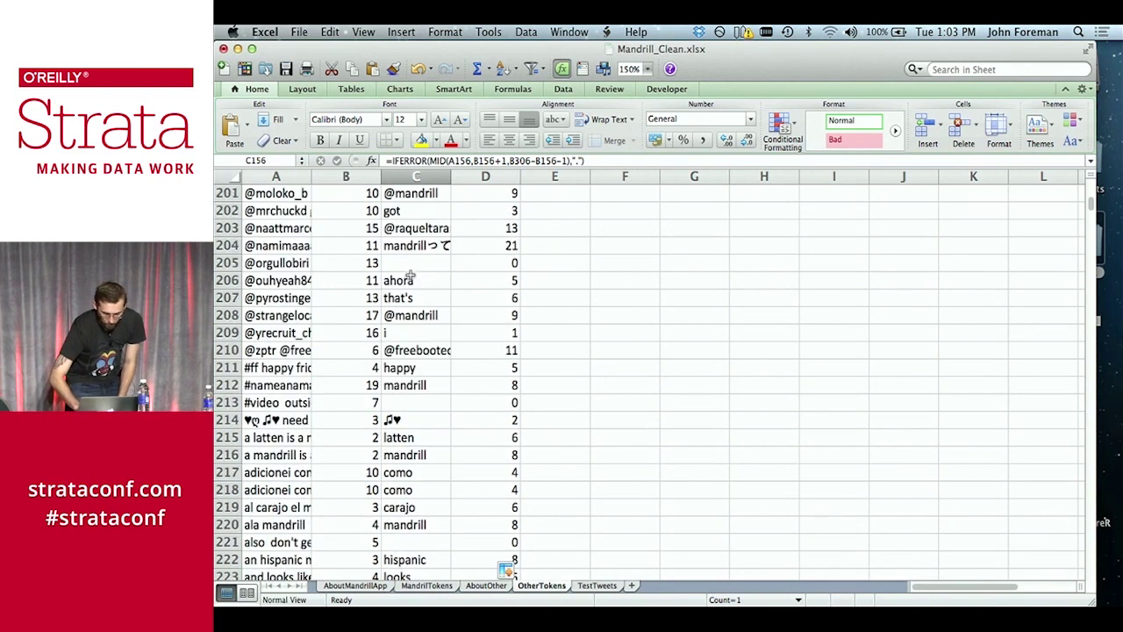
left_click(408, 356)
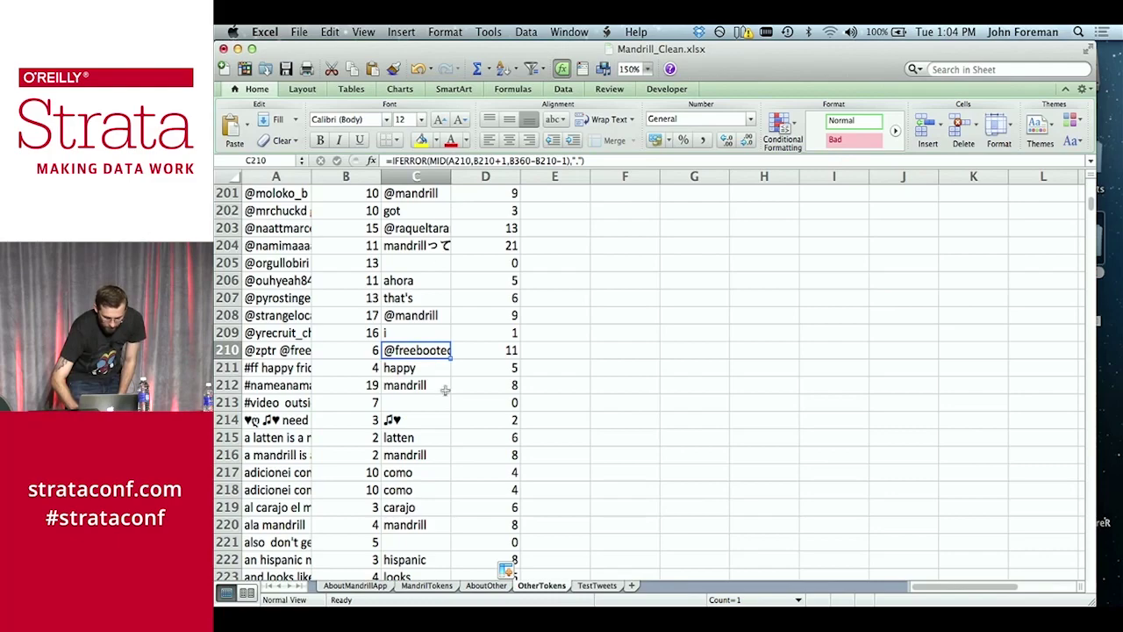
scroll(445, 411, "down", 14)
scroll(445, 412, "down", 20)
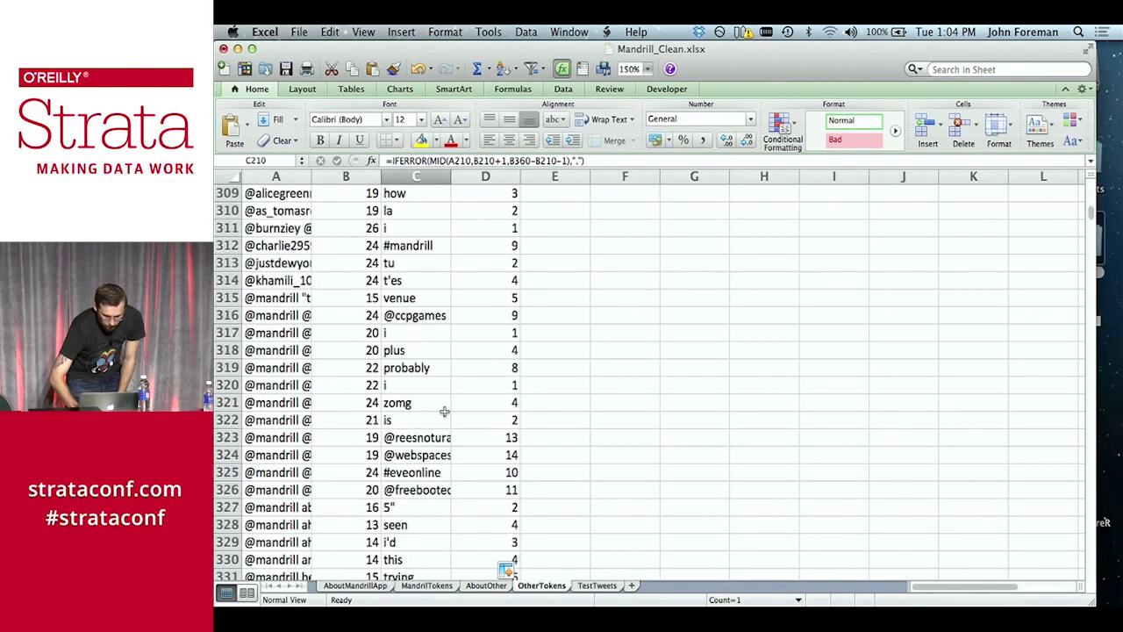
left_click(429, 403)
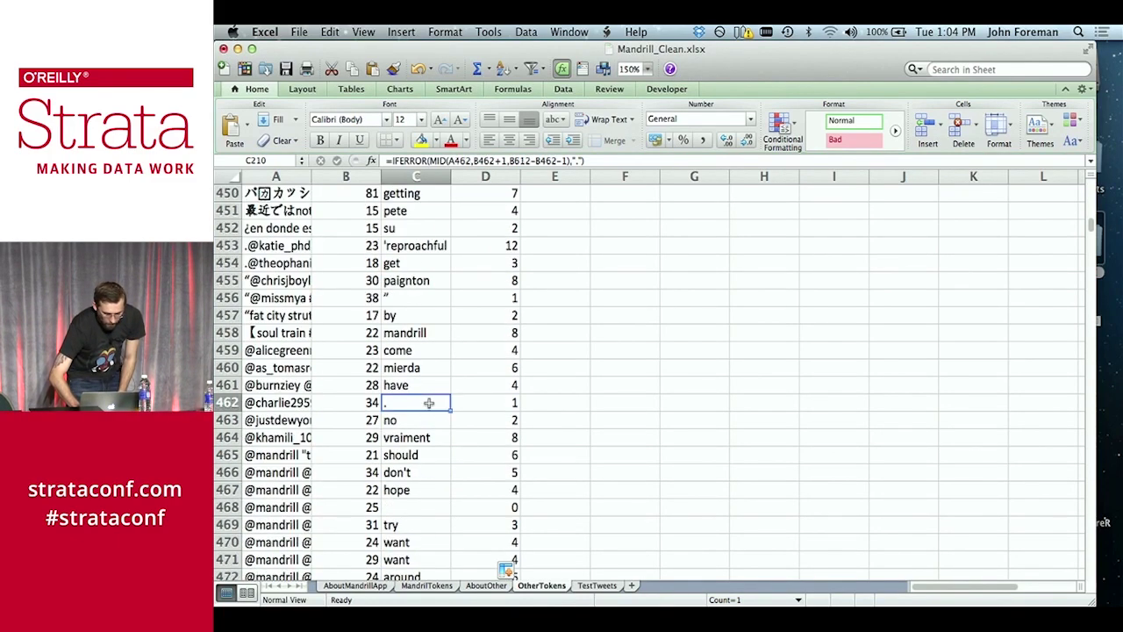
Verify the length formula near row 4499, then return to MandrillTokens
key("Down")
key("super+Down")
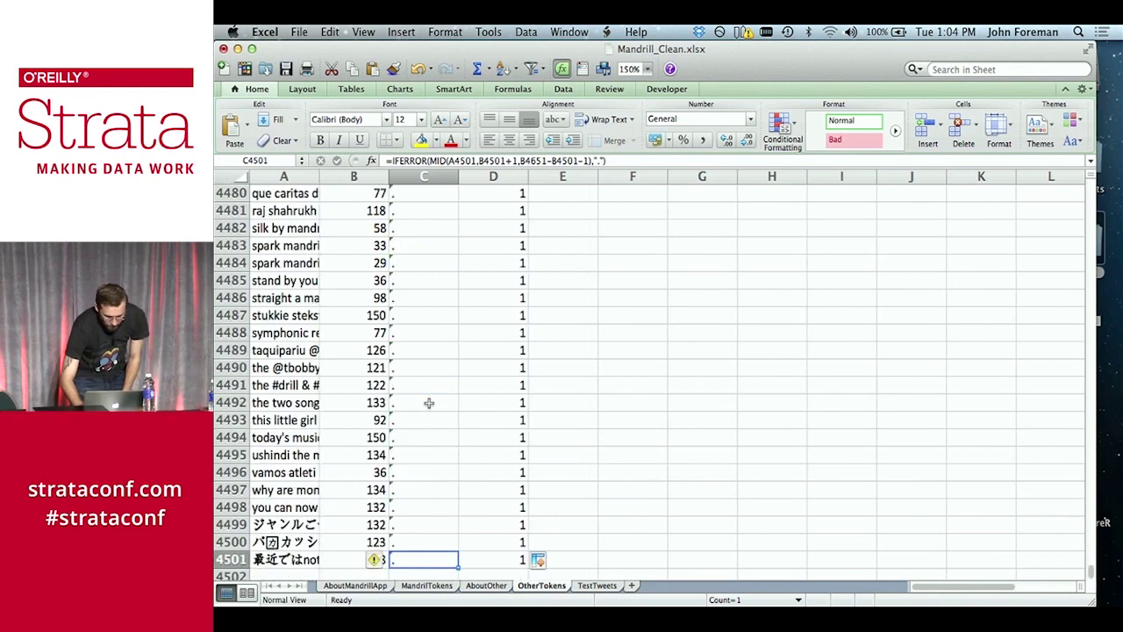
key("Up")
key("Up")
key("Right")
key("Left")
key("Right")
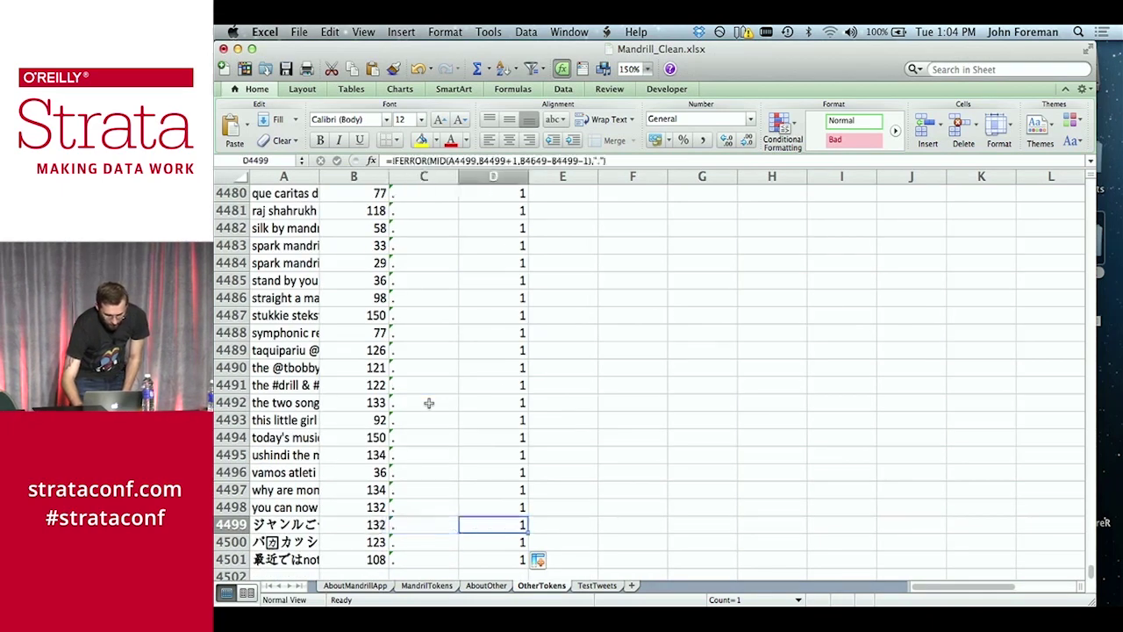
key("super+Up")
key("Down")
key("Down")
key("Down")
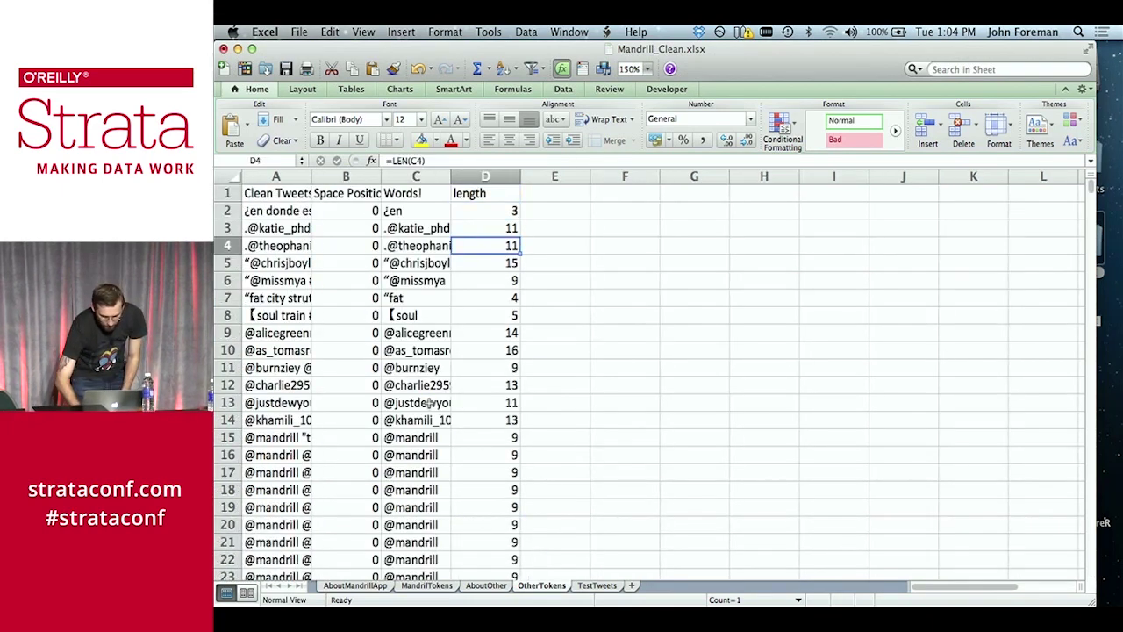
scroll(429, 402, "down", 20)
scroll(429, 402, "down", 20)
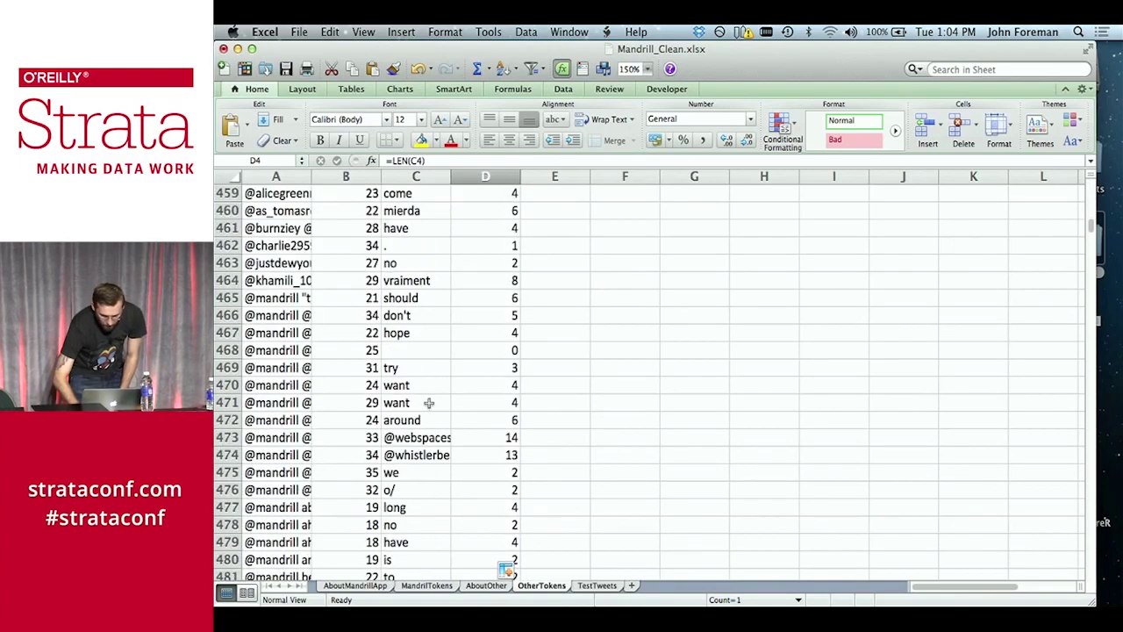
scroll(471, 293, "up", 20)
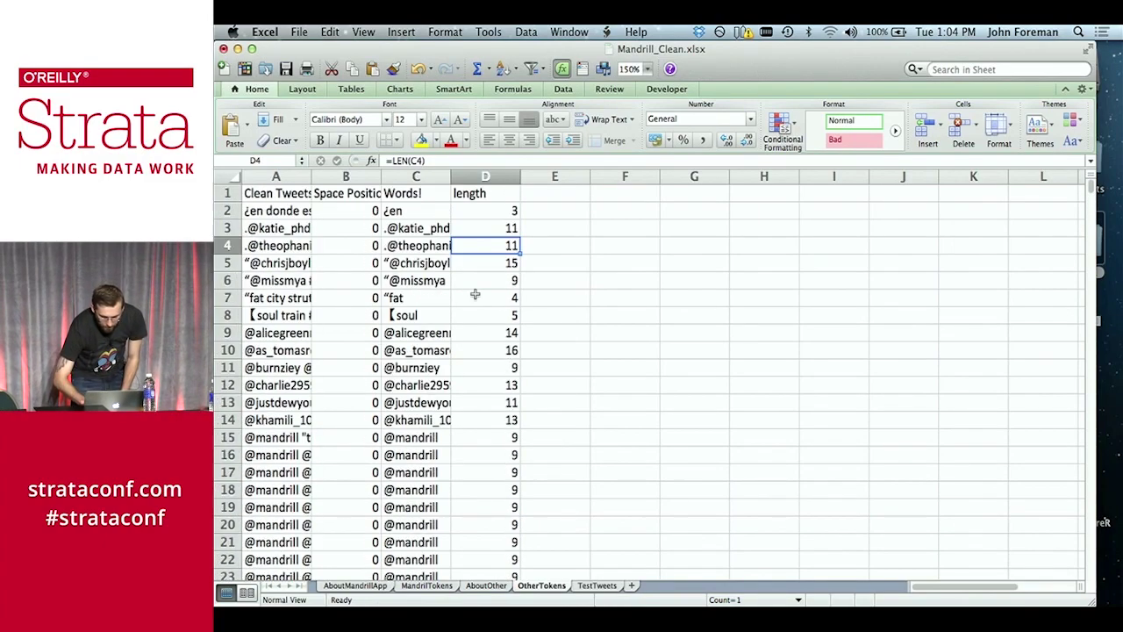
left_click(429, 587)
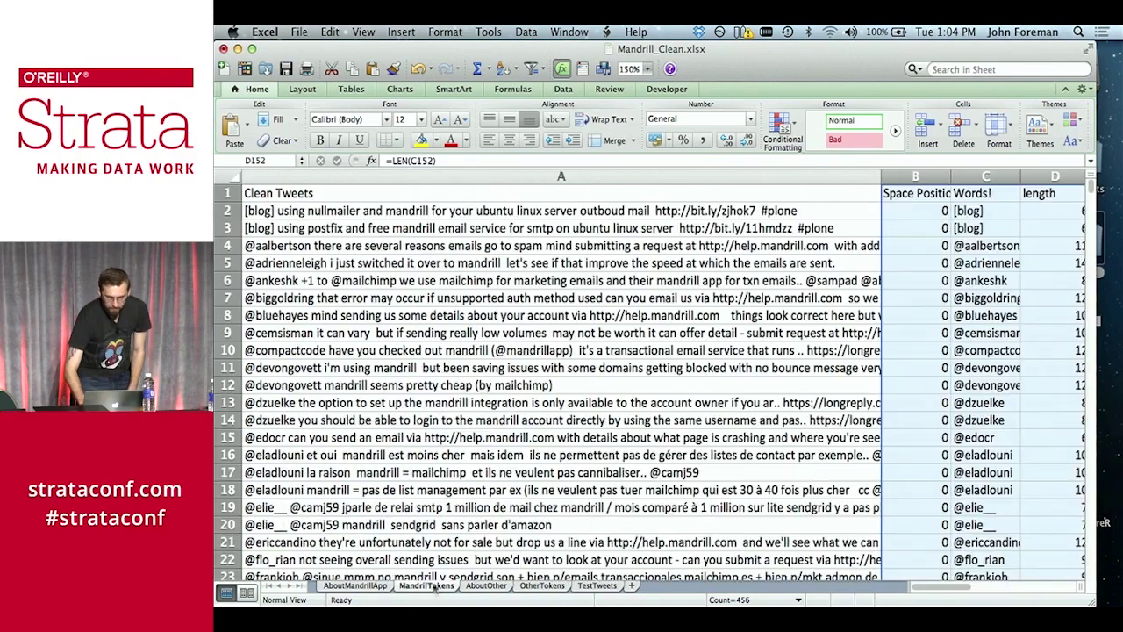
left_click(911, 315)
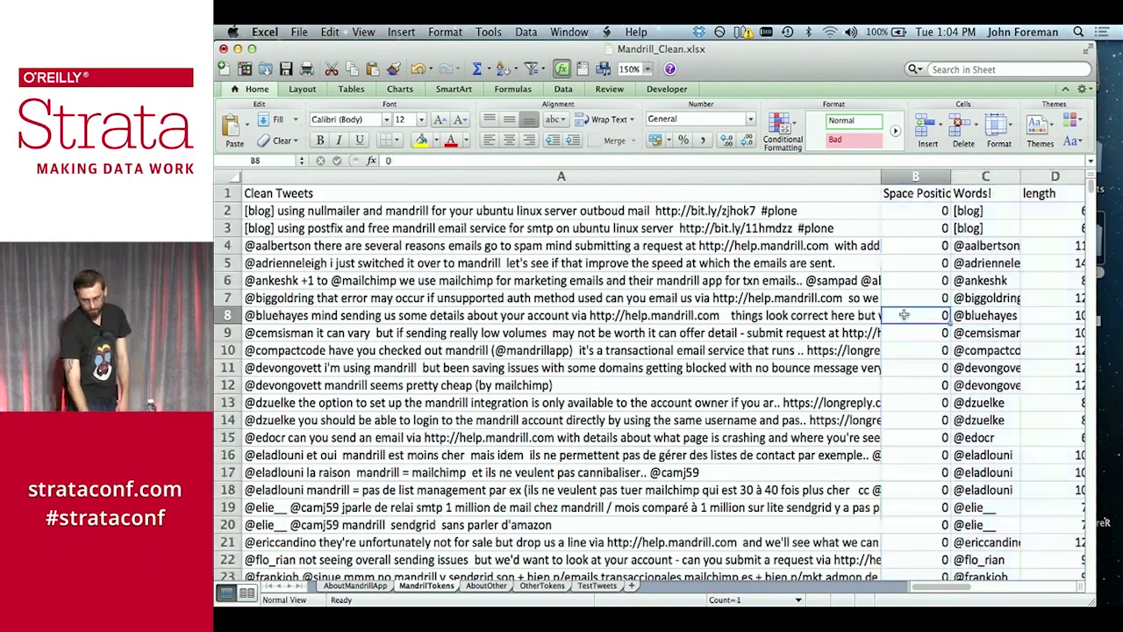
left_click(1000, 367)
scroll(1001, 367, "down", 15)
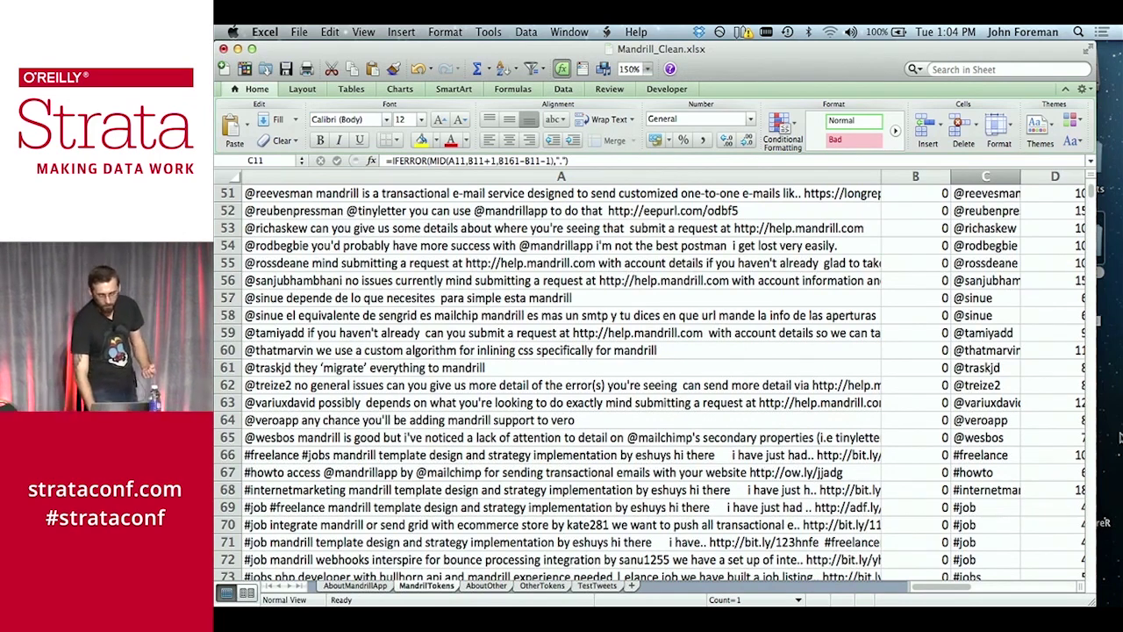
key("ctrl+Up")
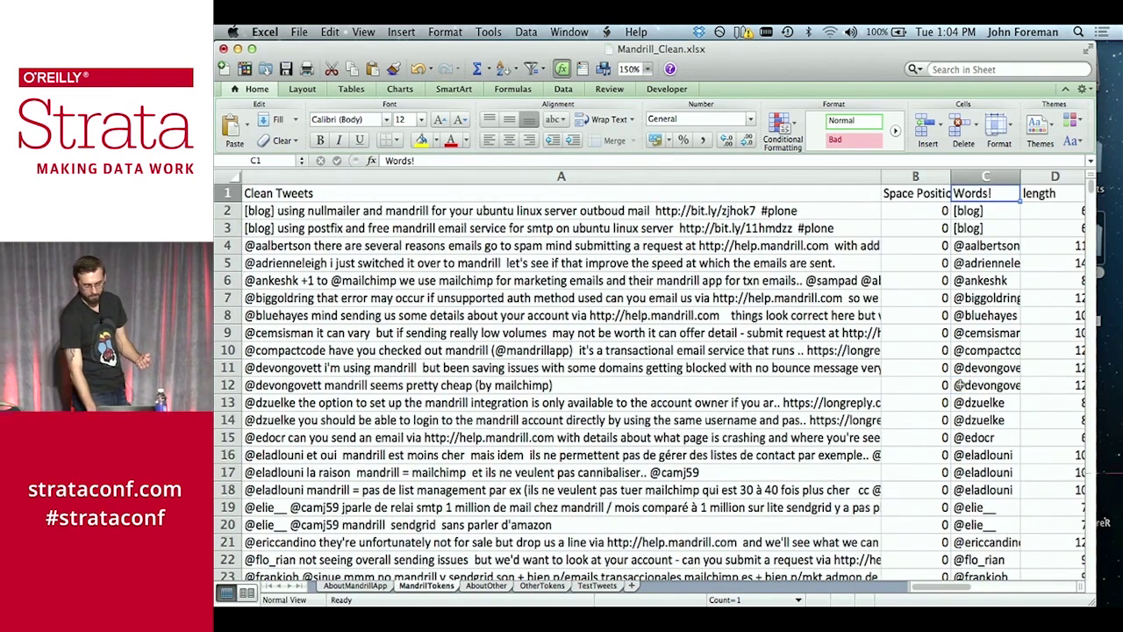
key("Right")
key("Right")
key("Left")
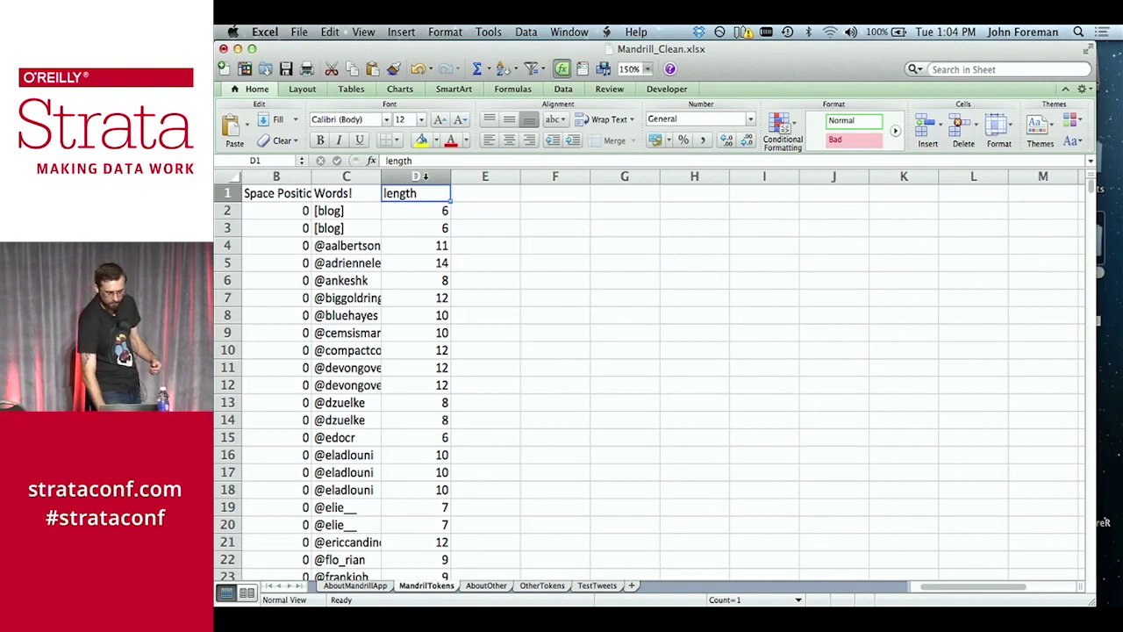
Select columns C:D (Words! and length) on MandrillTokens
left_click_drag(424, 178, 364, 176)
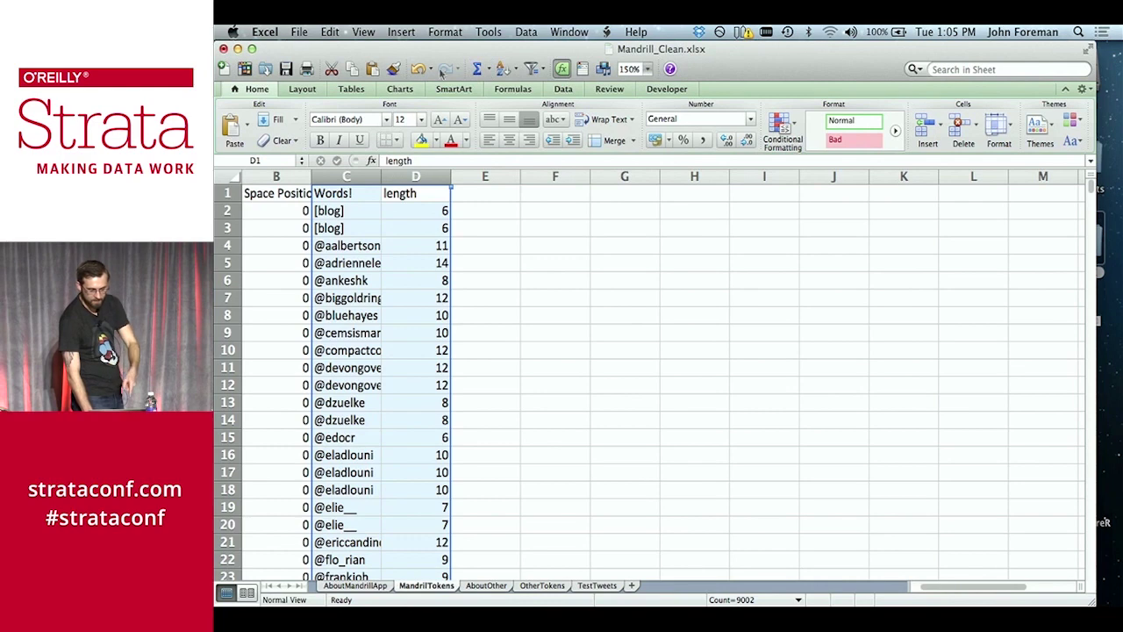
left_click(526, 32)
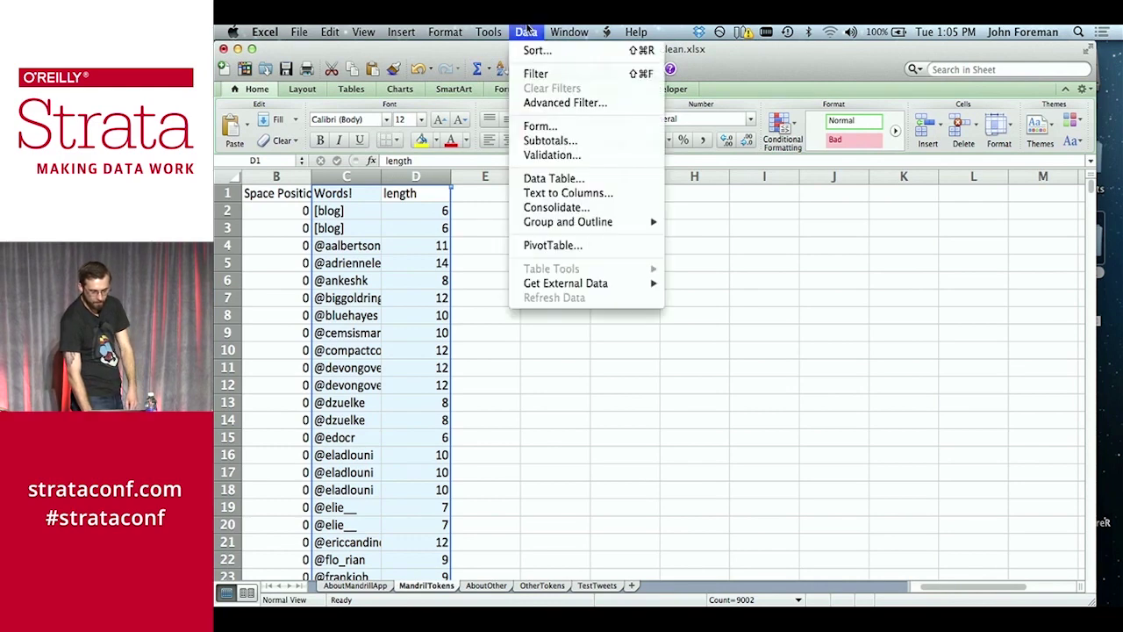
Create a PivotTable from columns C:D on a new sheet
left_click(489, 275)
left_click(564, 90)
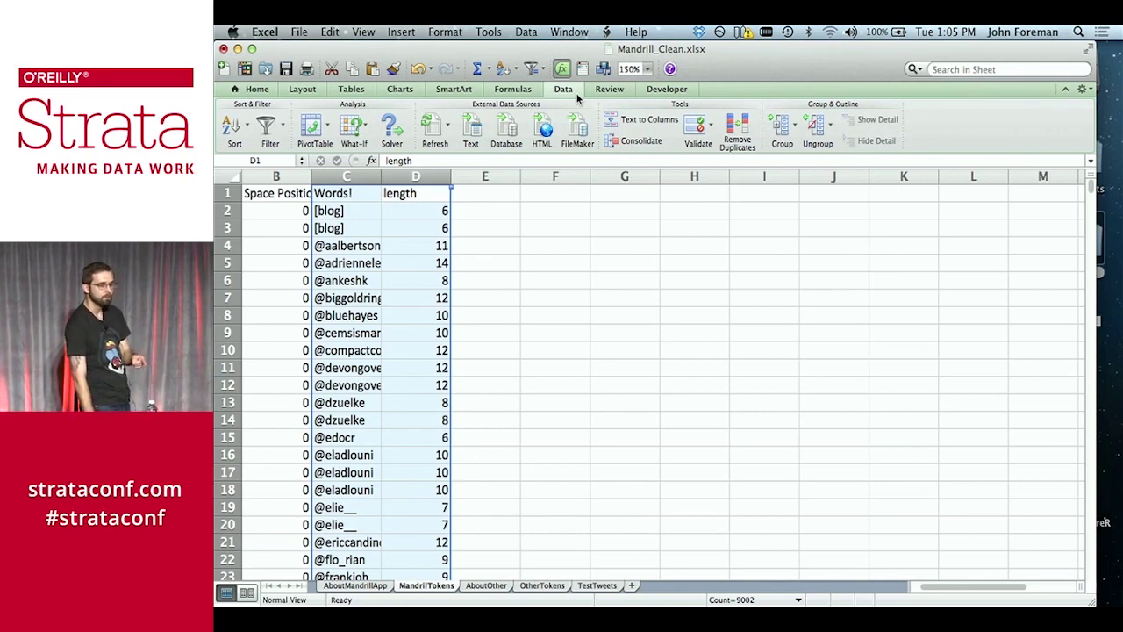
left_click(313, 130)
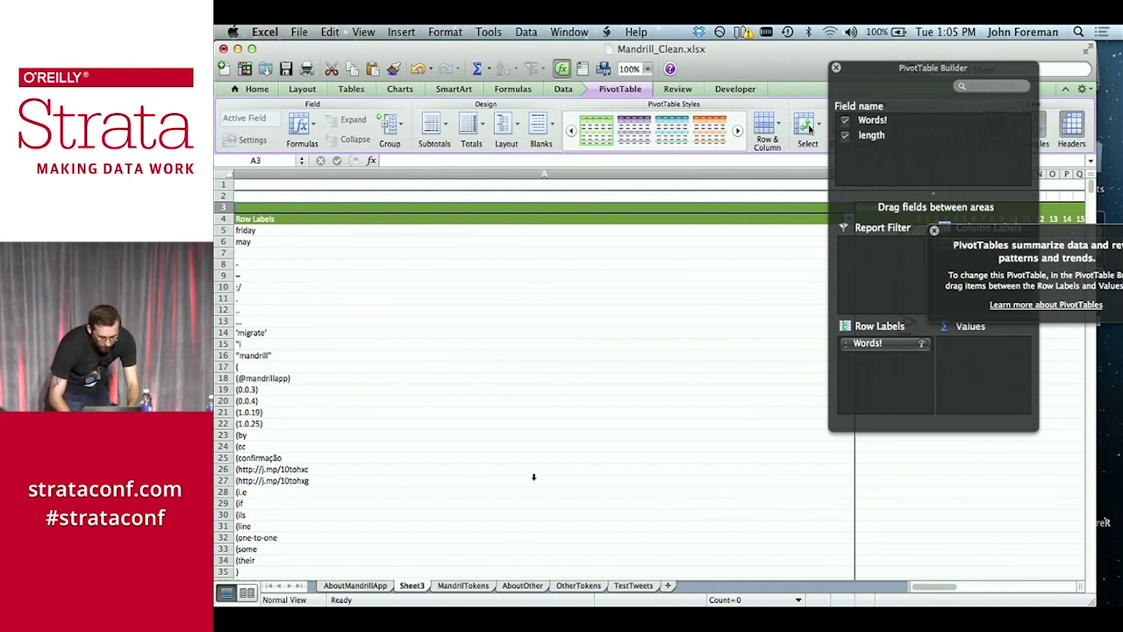
Rename the new Sheet3 tab to MandrillTokenProb
double_click(411, 587)
type("T")
key("BackSpace")
key("BackSpace")
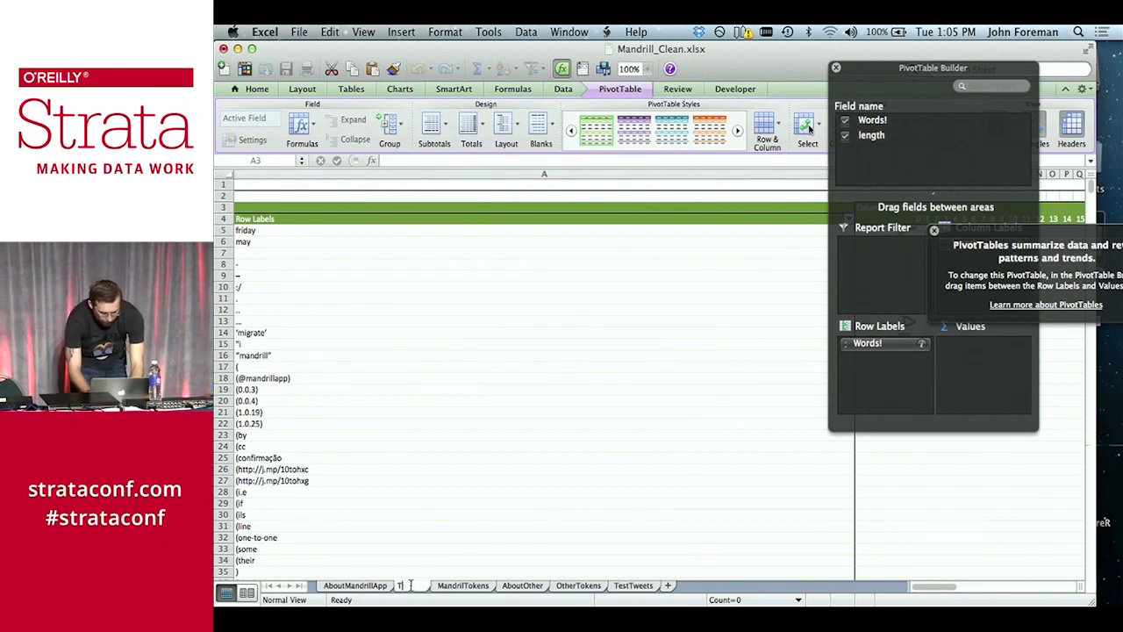
type("MandrillToken")
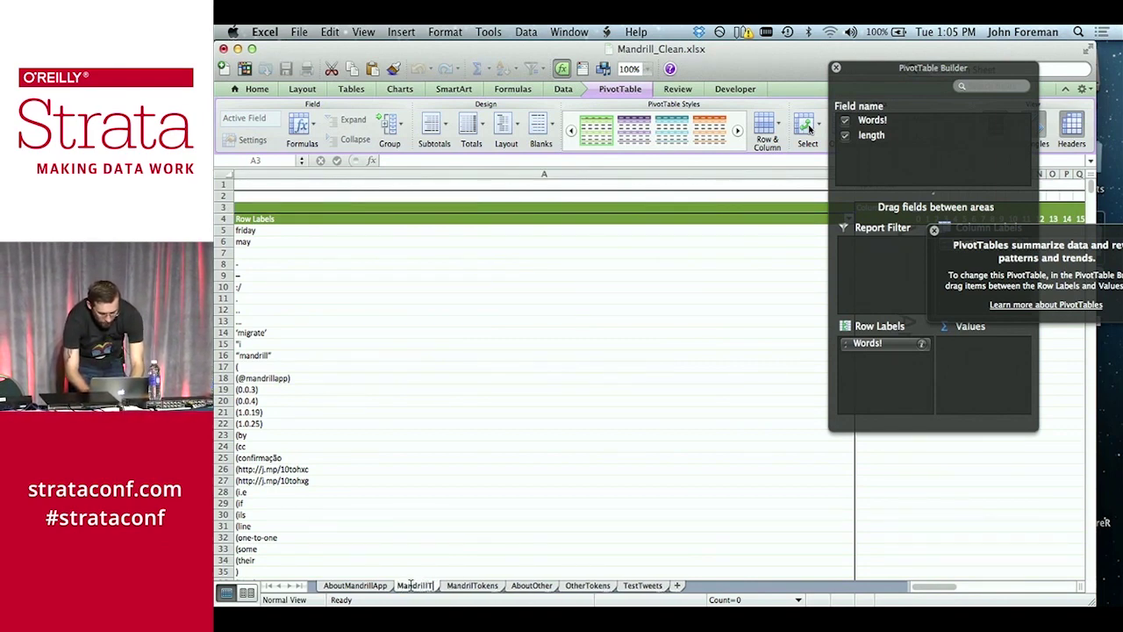
type("Prob")
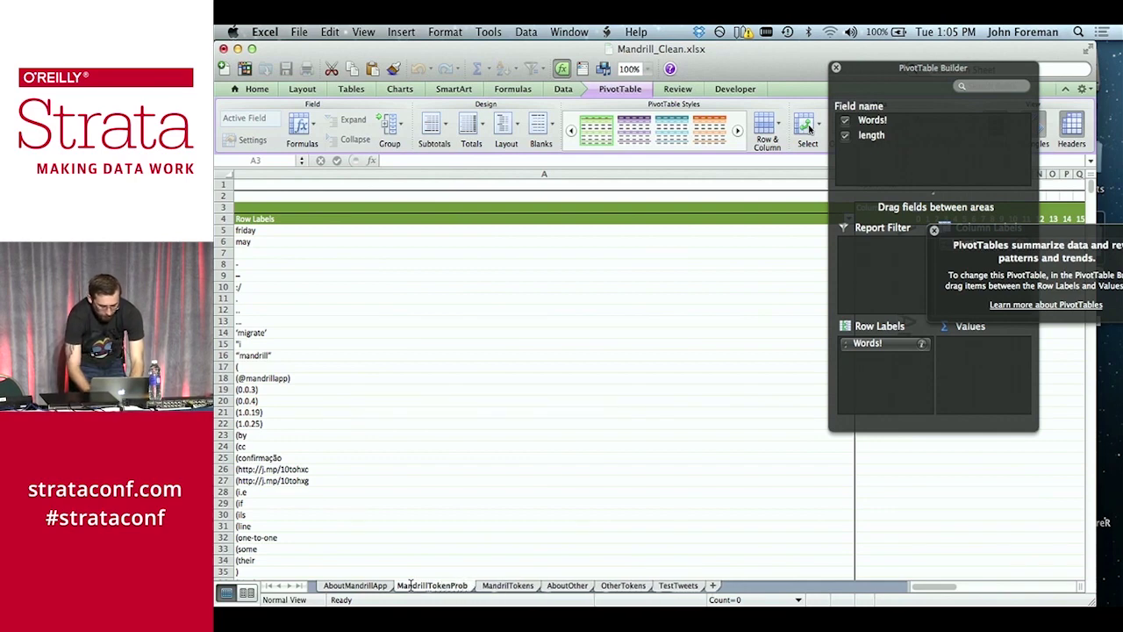
key("Return")
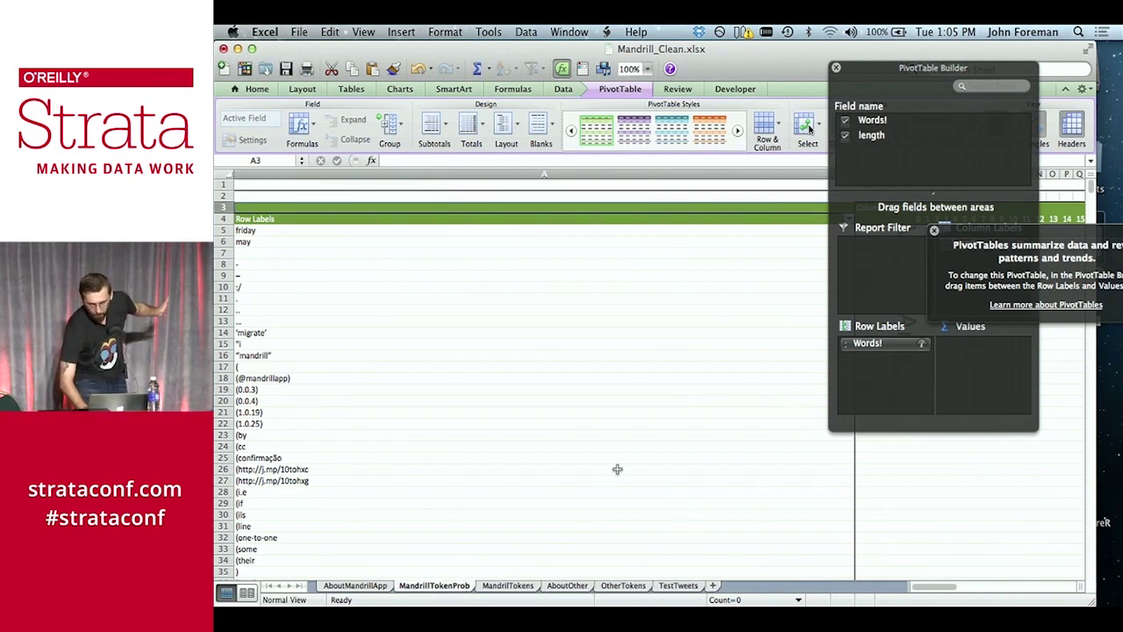
In the PivotTable Builder, move length to Report Filter and count Words! in Values
left_click(936, 230)
left_click_drag(970, 244, 770, 289)
mouse_move(871, 349)
left_mouse_down()
mouse_move(803, 355)
mouse_move(889, 351)
left_mouse_up()
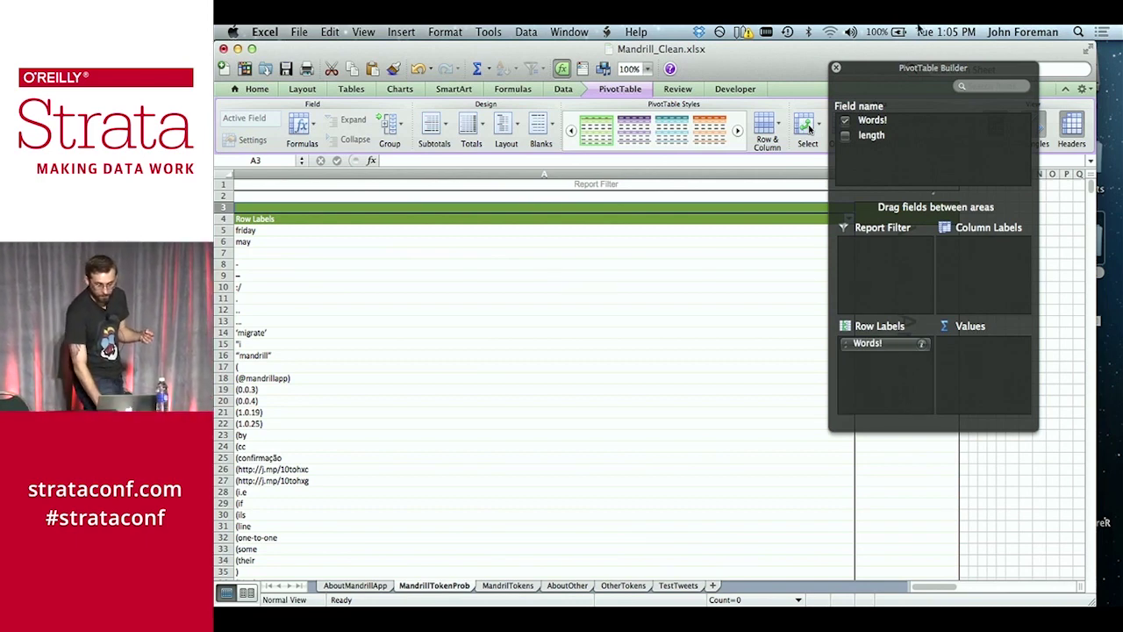
left_click(900, 140)
left_click_drag(884, 142, 879, 272)
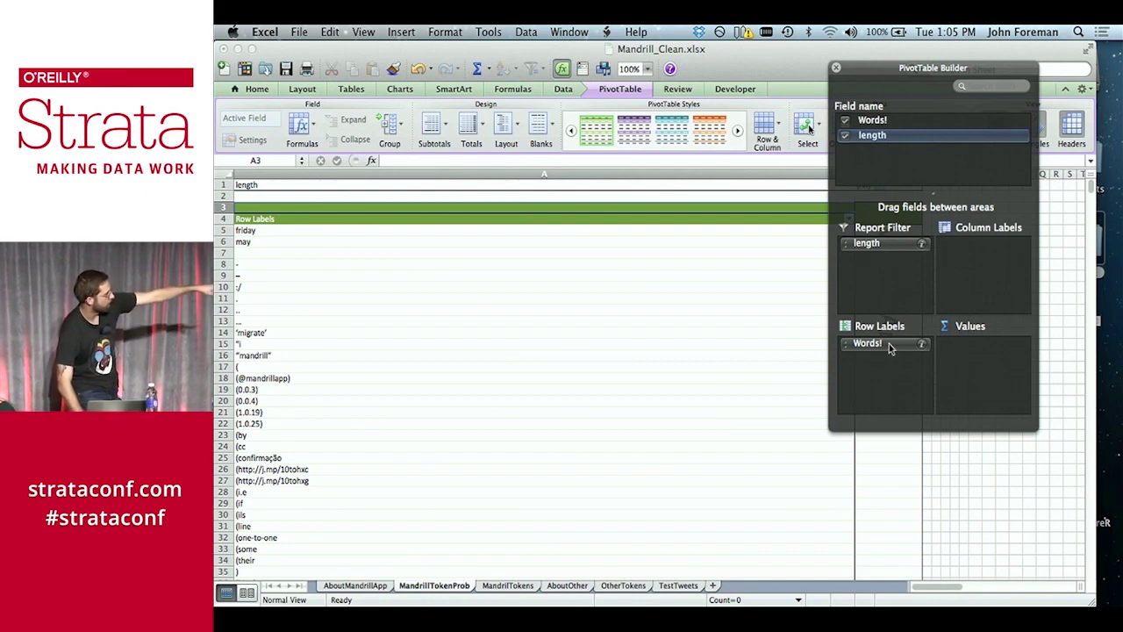
left_click(891, 121)
left_click_drag(891, 121, 1000, 353)
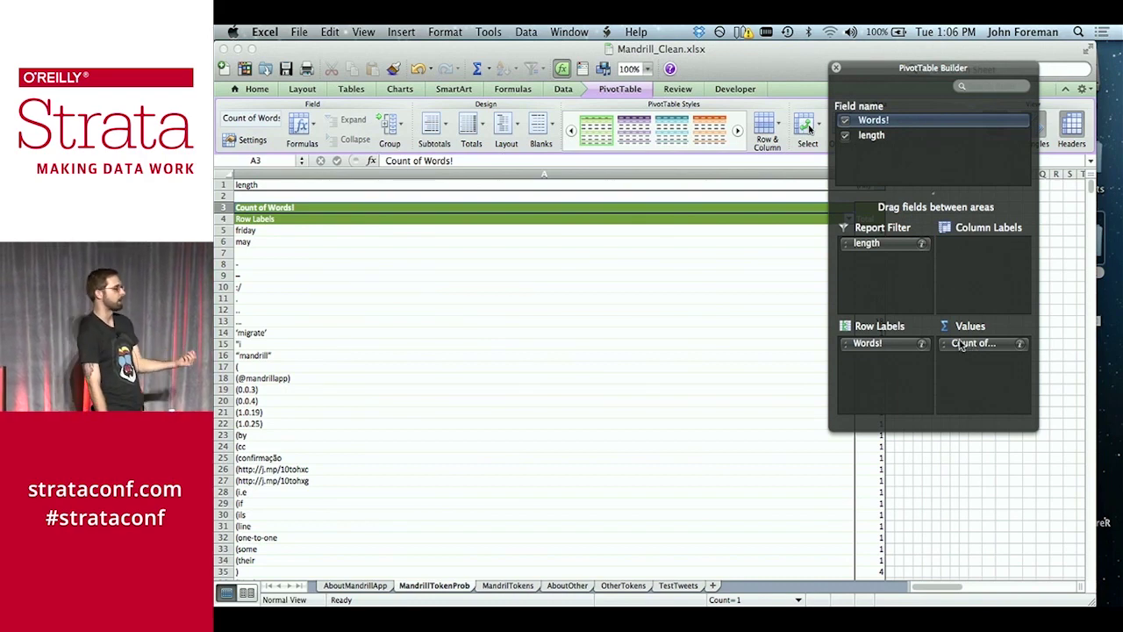
Close the PivotTable Builder and zoom the sheet to 150%
left_click(838, 69)
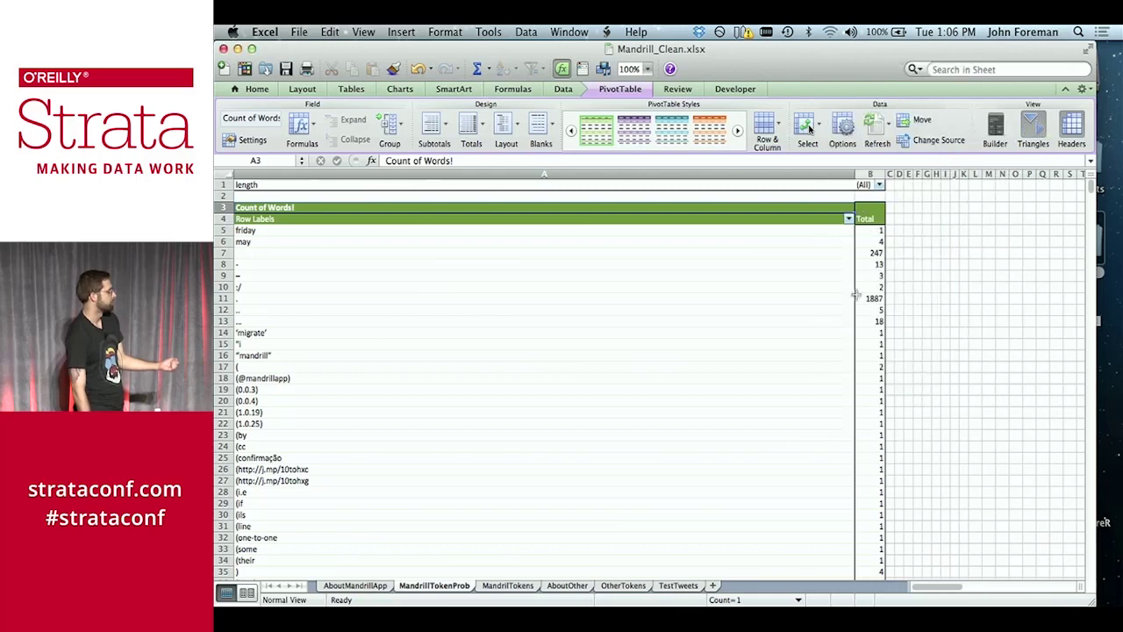
scroll(856, 316, "down", 1)
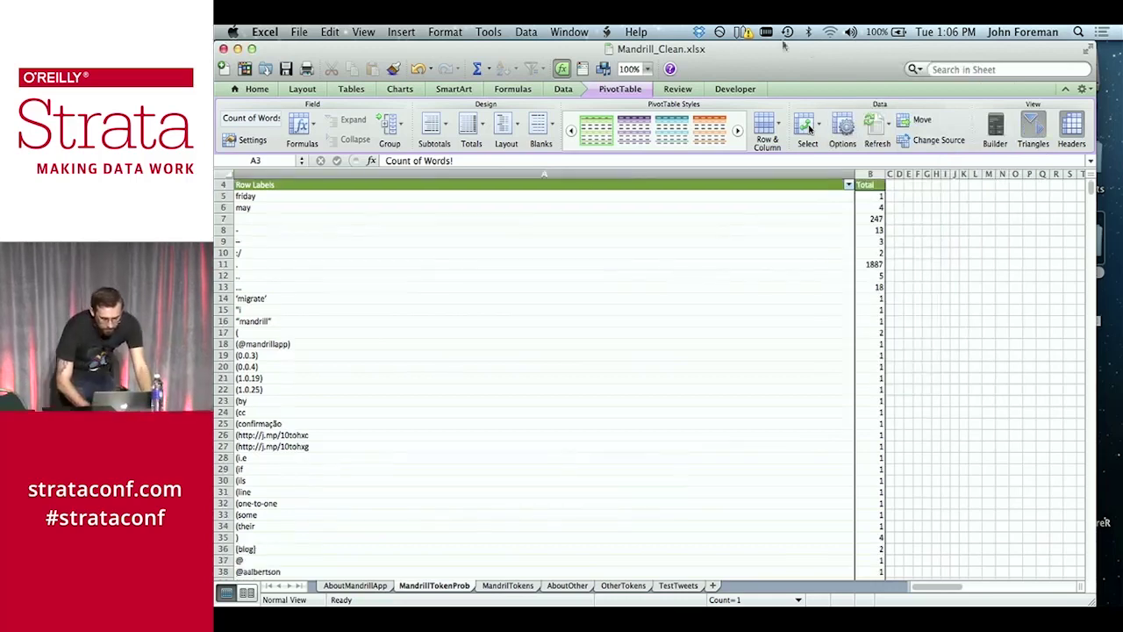
left_click(647, 70)
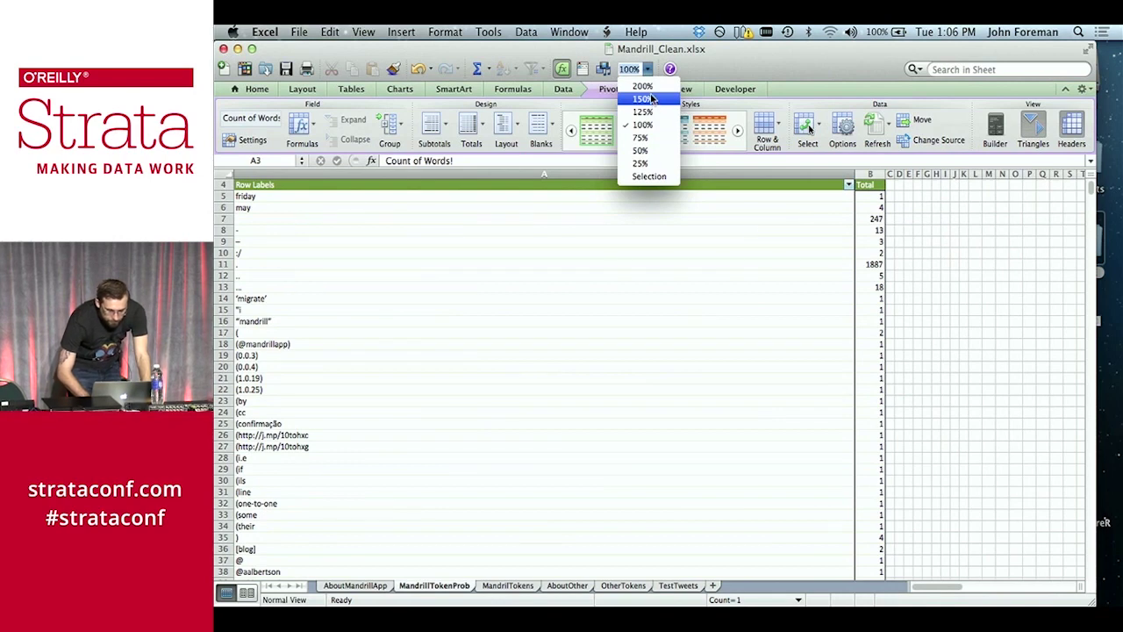
left_click(649, 99)
scroll(752, 380, "down", 20)
left_click(687, 458)
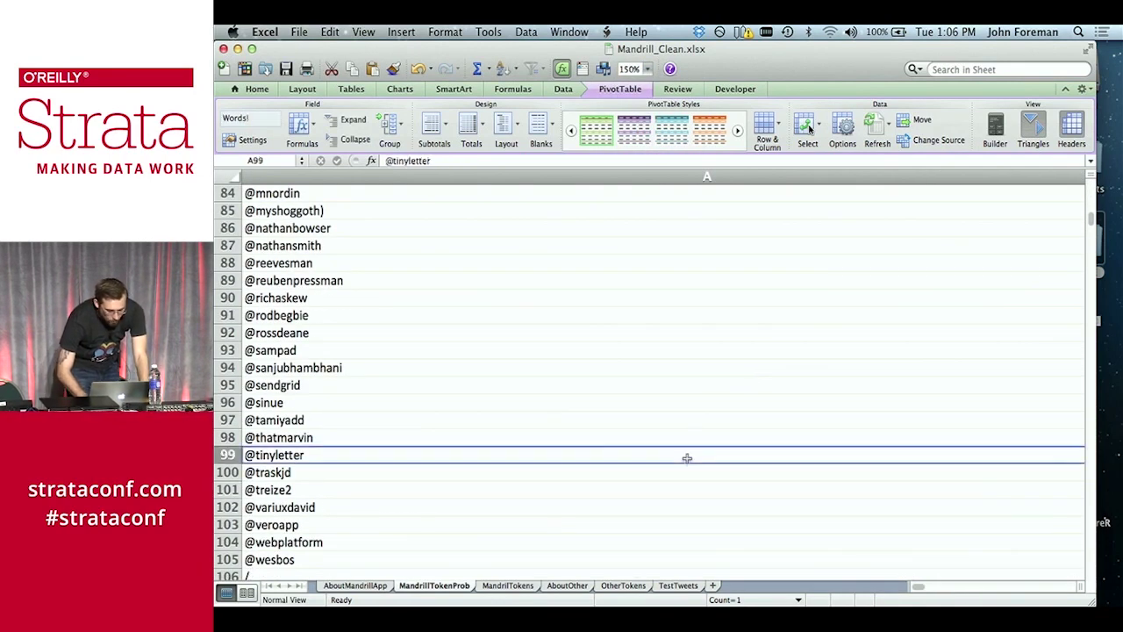
key("Right")
key("Left")
key("Right")
key("Left")
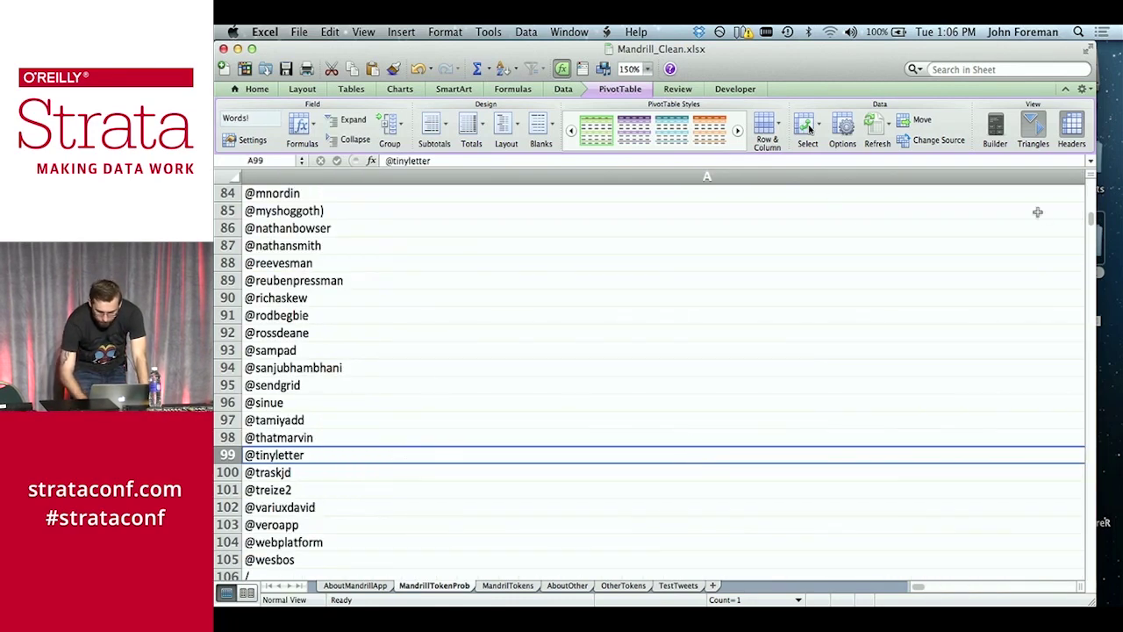
At 75% zoom, narrow column A to a width of 43.67
scroll(1026, 245, "right", 3)
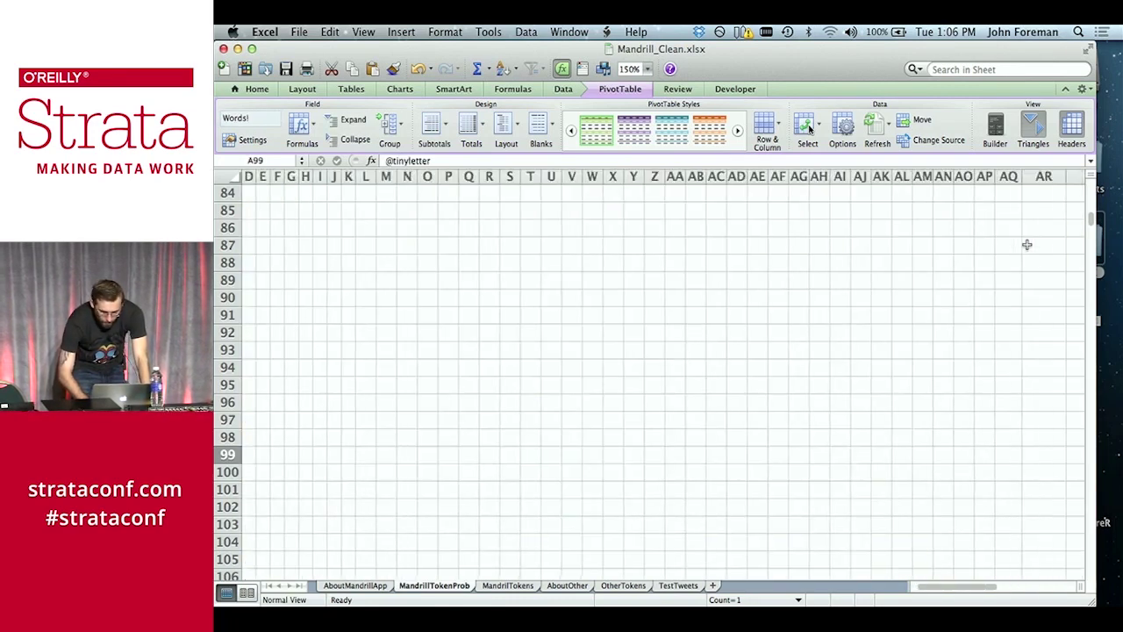
left_click(647, 70)
left_click(649, 144)
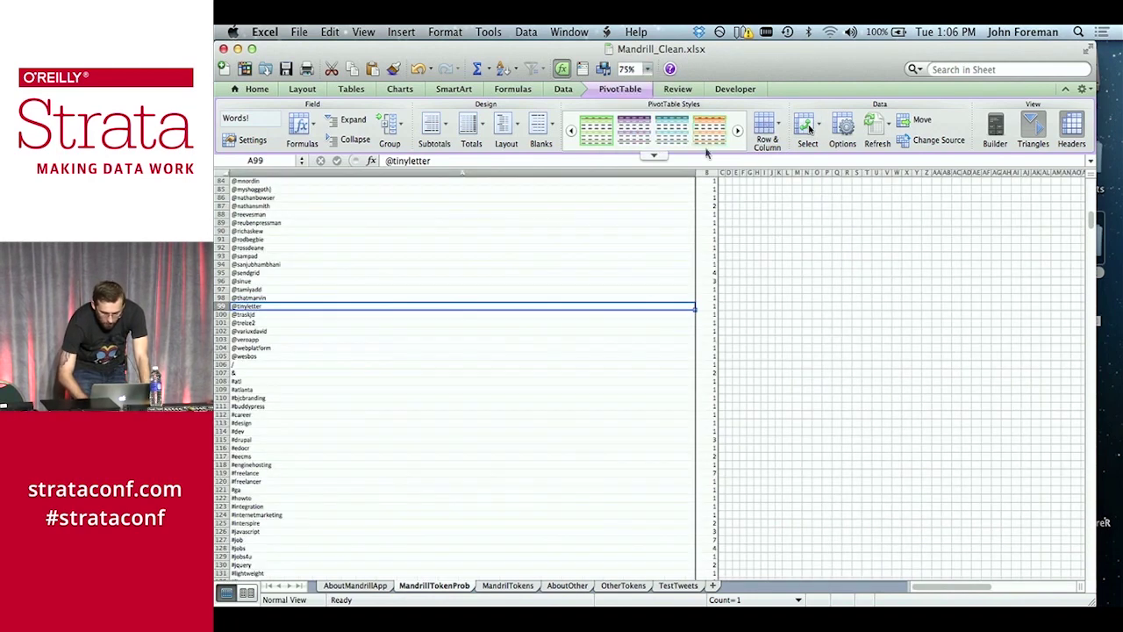
left_click_drag(689, 176, 372, 175)
left_click(274, 406)
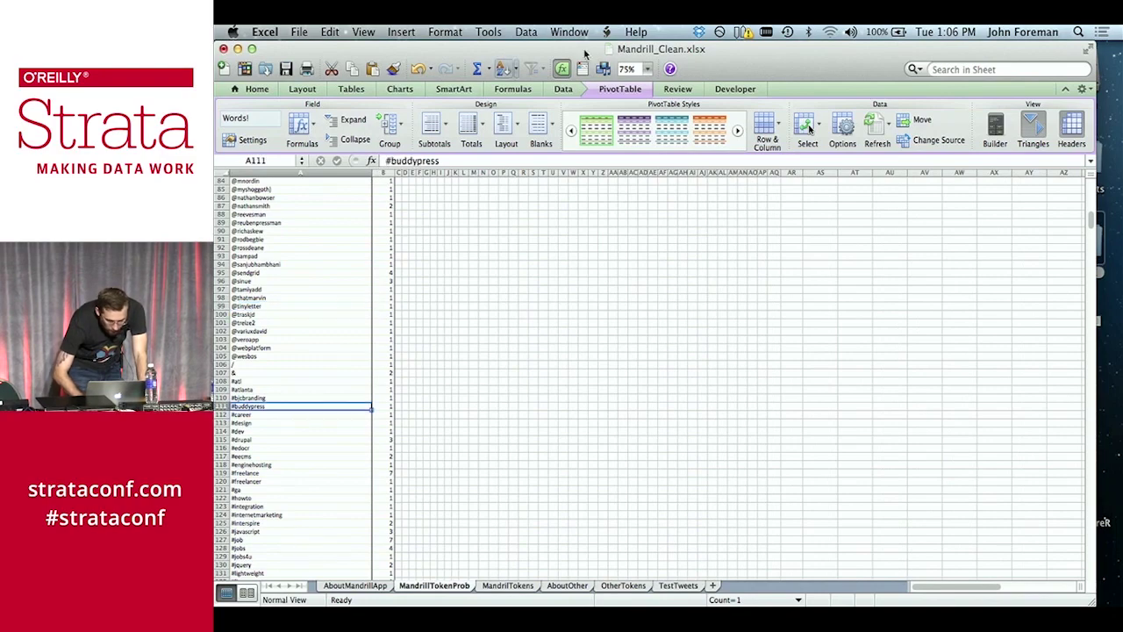
Return to 150% zoom and check the count for 'at', which is 20
left_click(647, 70)
left_click(649, 103)
scroll(468, 391, "down", 10)
scroll(470, 411, "down", 20)
scroll(469, 411, "down", 2)
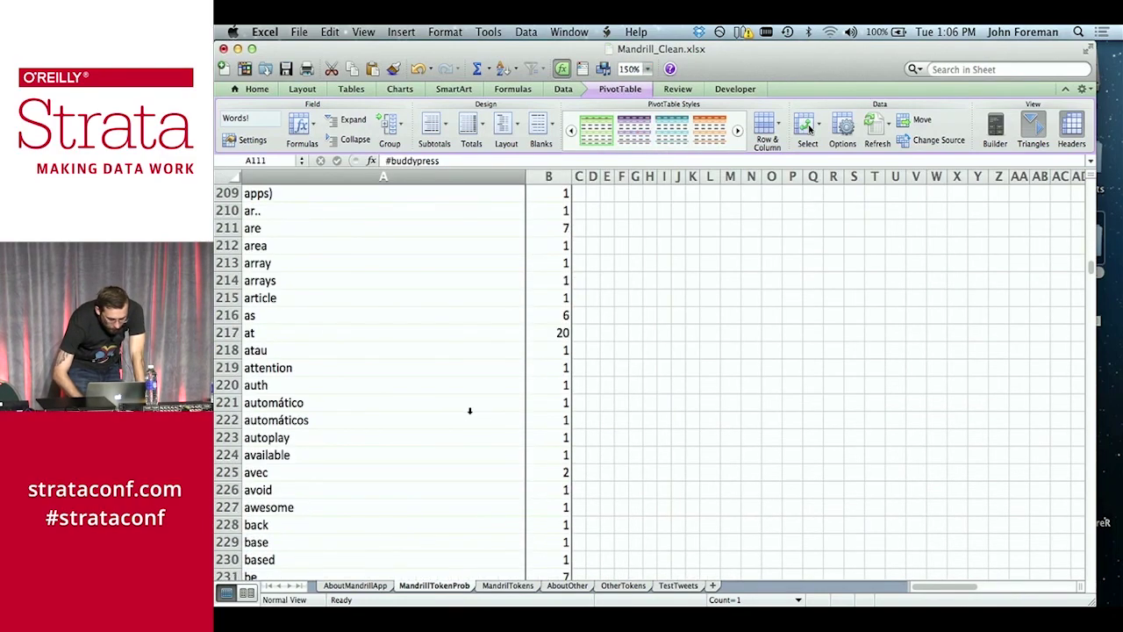
left_click(431, 401)
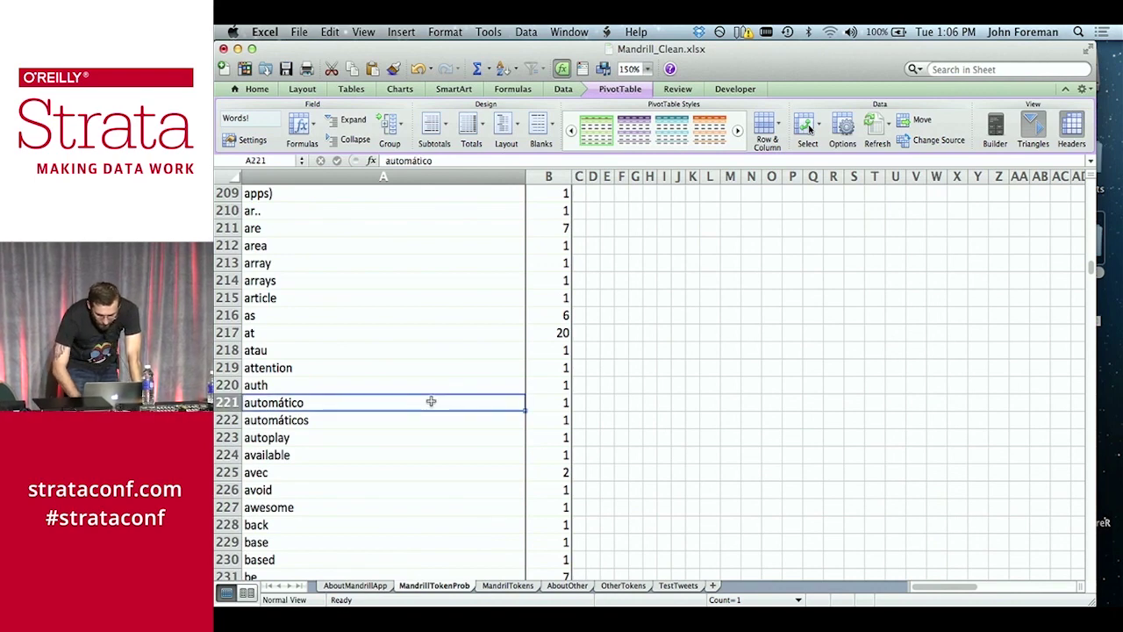
key("Right")
key("Up")
key("Up")
key("Up")
key("Up")
key("Left")
key("Right")
Review the counts for python and rails, then jump back to the length filter in B1
scroll(434, 401, "down", 20)
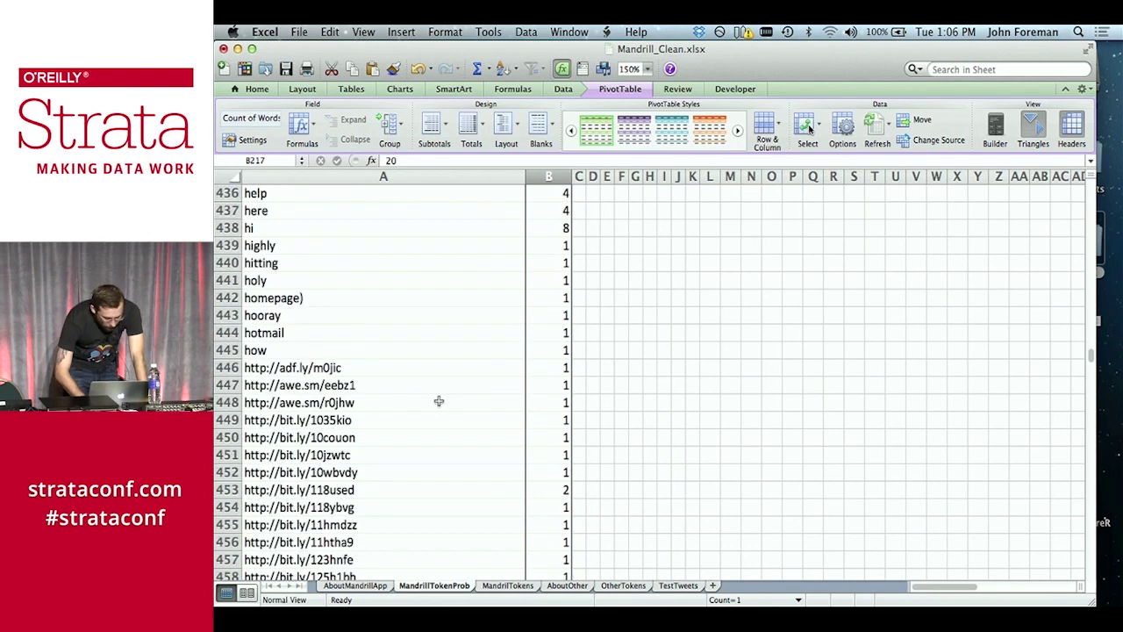
scroll(439, 401, "down", 20)
scroll(439, 401, "up", 1)
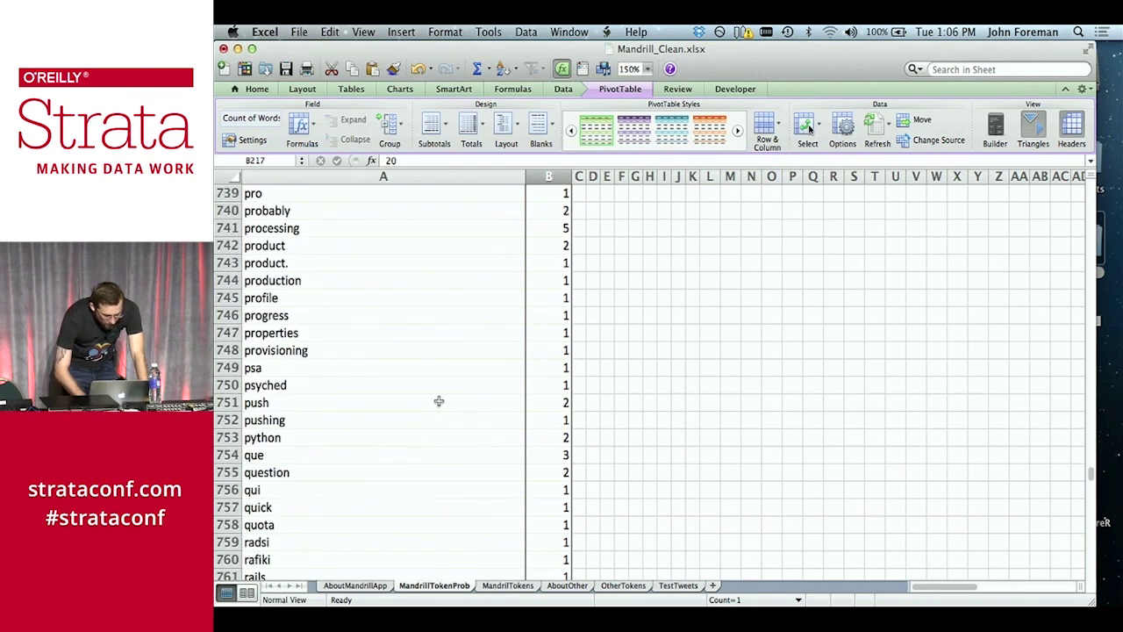
left_click(436, 437)
key("shift+Right")
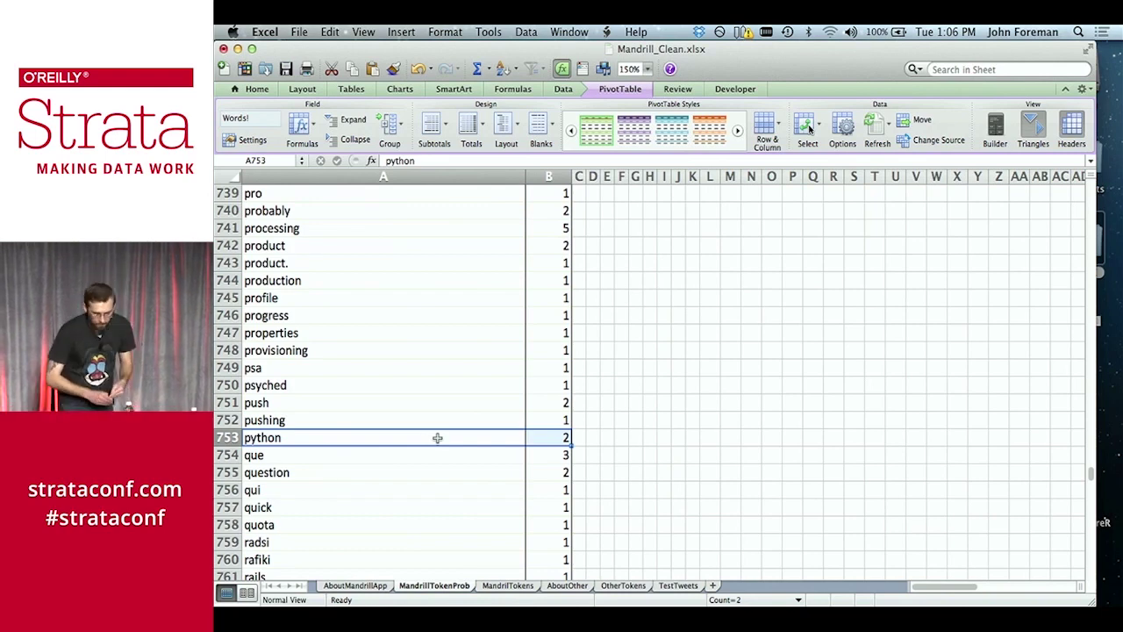
left_click(560, 465)
key("Down")
key("Down")
key("Down")
key("Down")
key("Down")
key("Down")
key("Down")
key("Down")
key("Down")
key("Down")
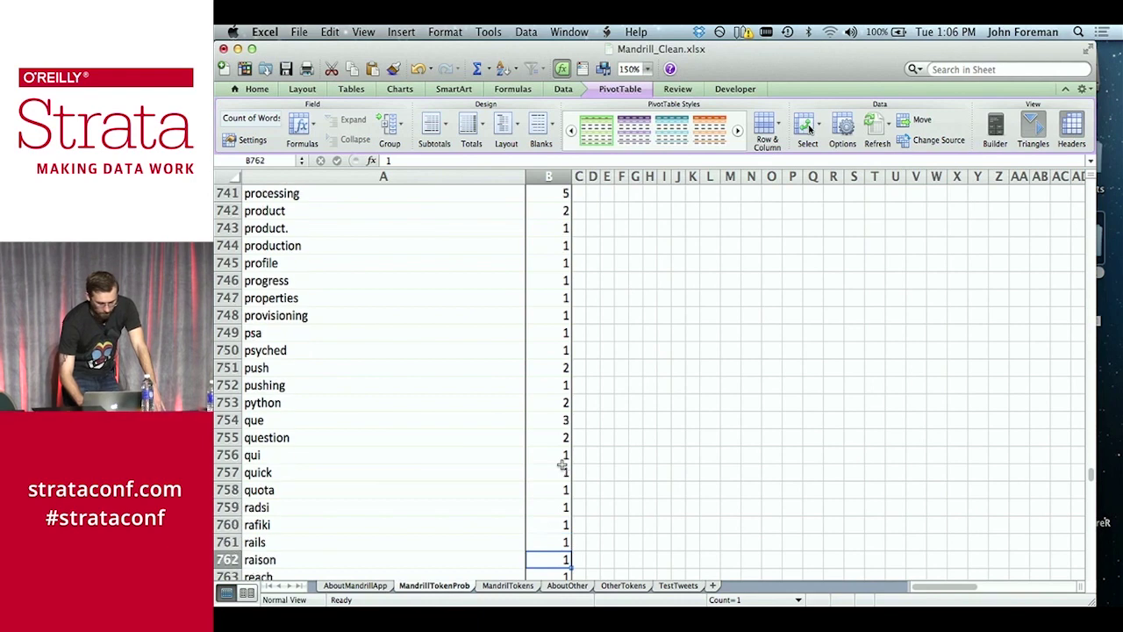
key("Up")
key("Up")
key("Up")
key("Up")
key("shift+Left")
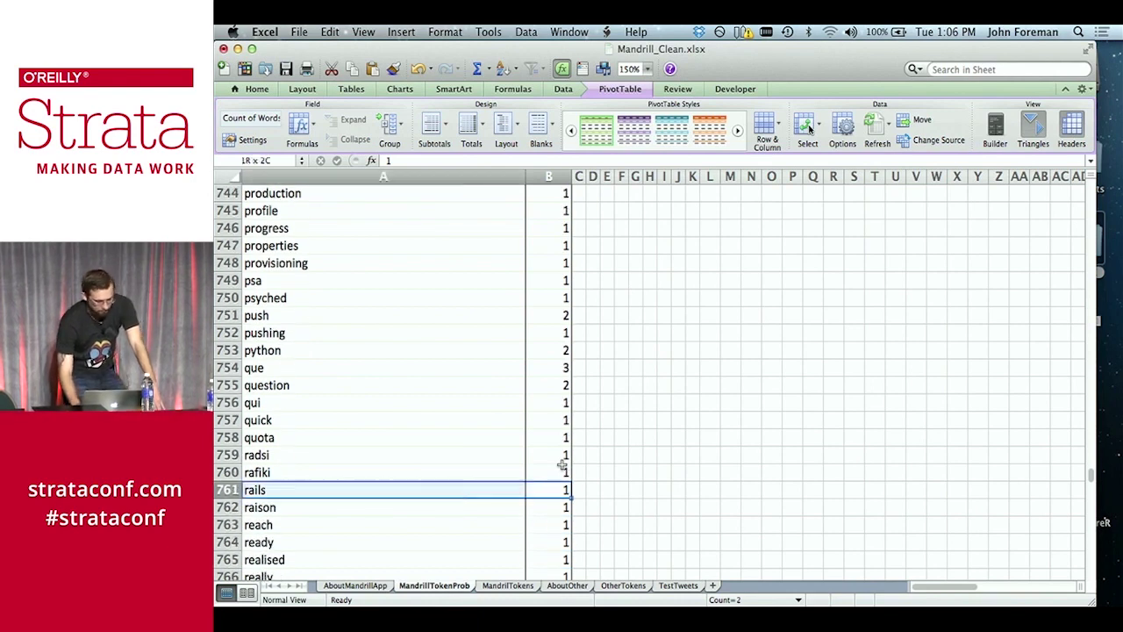
key("shift+Right")
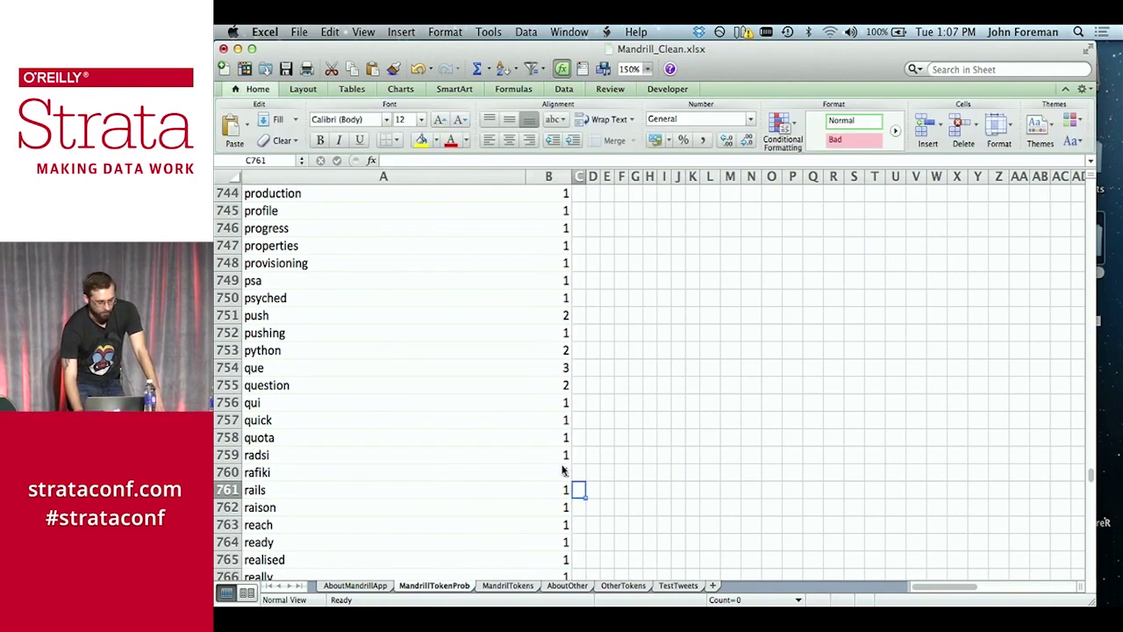
key("ctrl+Up")
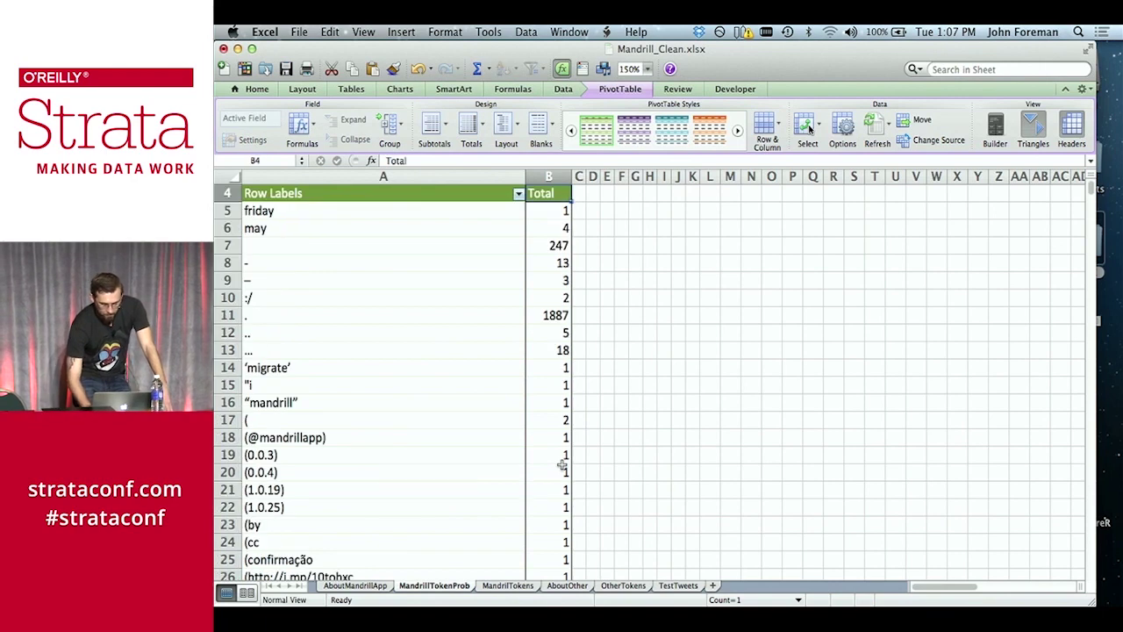
key("ctrl+Up")
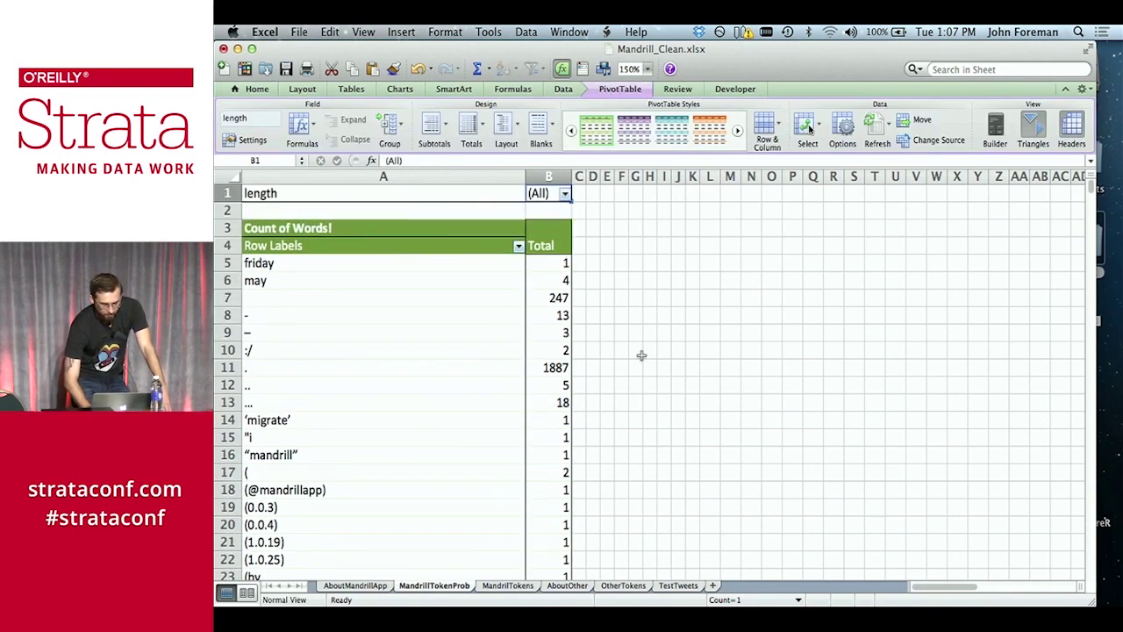
Exclude tokens of length 0, 1, 2 and 3 in the pivot's length filter
left_click(565, 194)
left_click(604, 273)
left_click(604, 287)
left_click(604, 301)
left_click(605, 318)
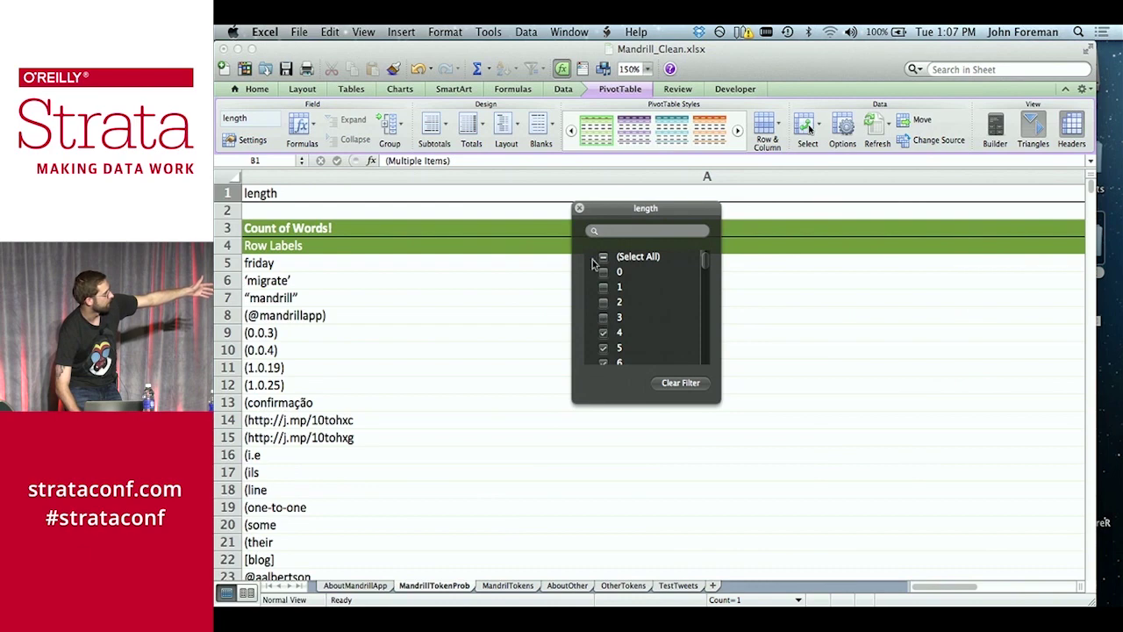
left_click(579, 211)
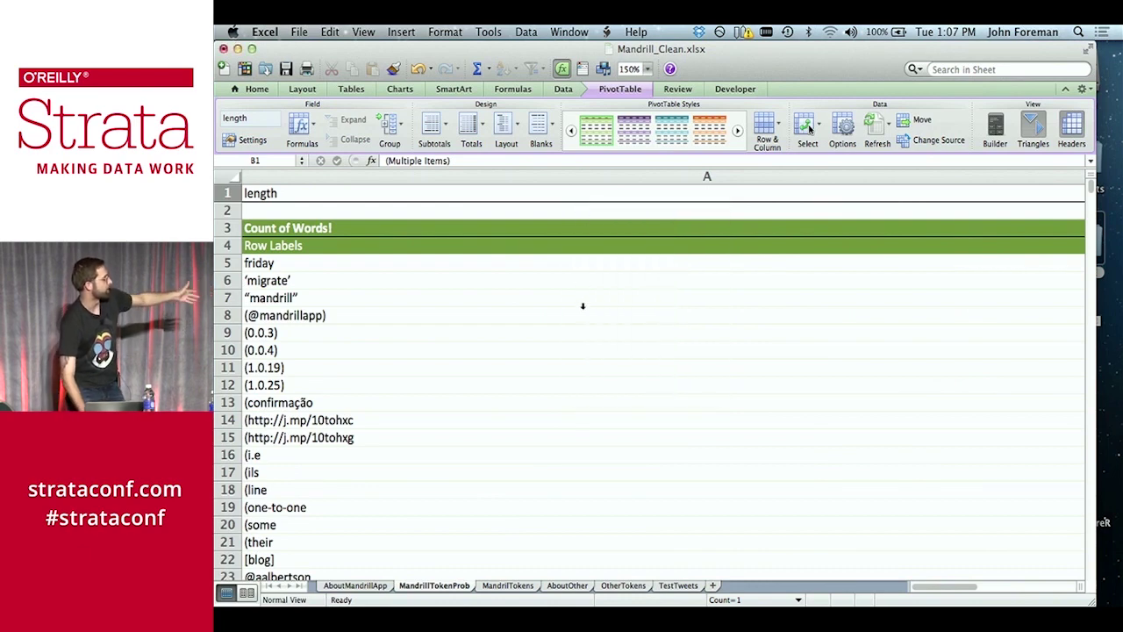
Step through the word list down to the '(their' row
left_click(584, 309)
key("Down")
key("Down")
key("Right")
key("Left")
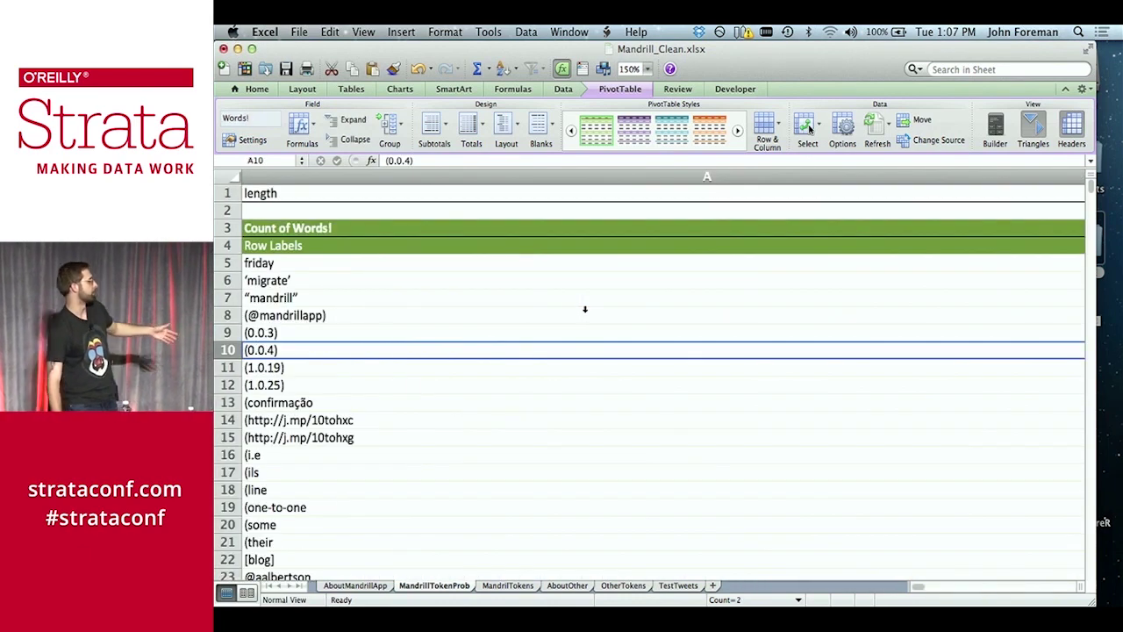
key("Down")
key("Down")
key("Down")
key("Down")
key("Down")
key("Down")
key("Down")
key("Down")
key("Down")
key("Down")
key("Right")
key("Down")
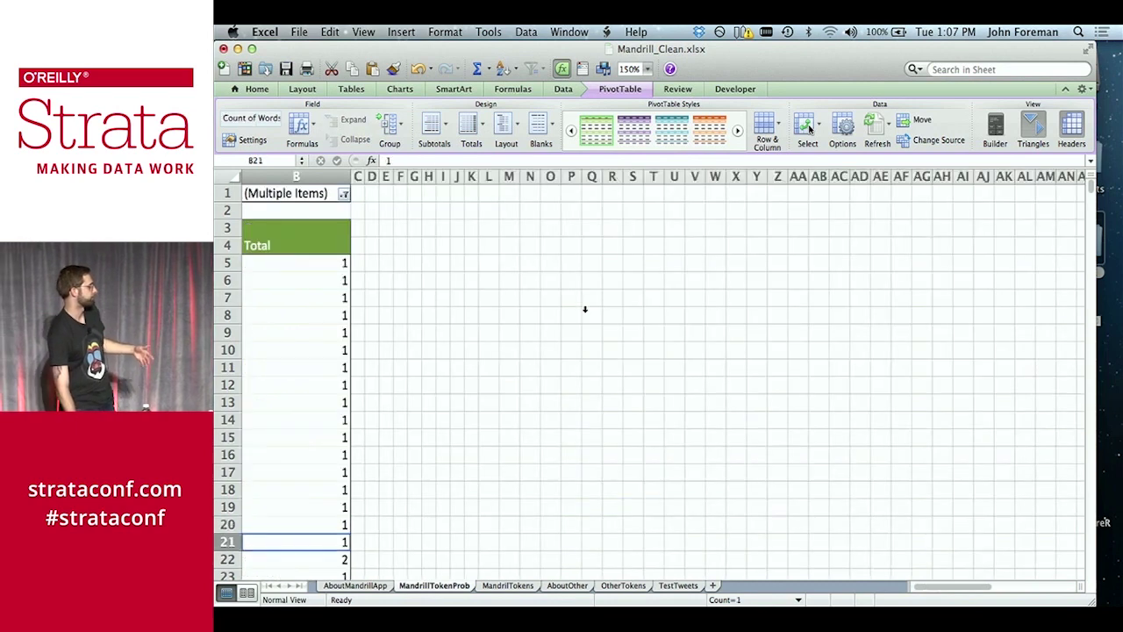
key("Left")
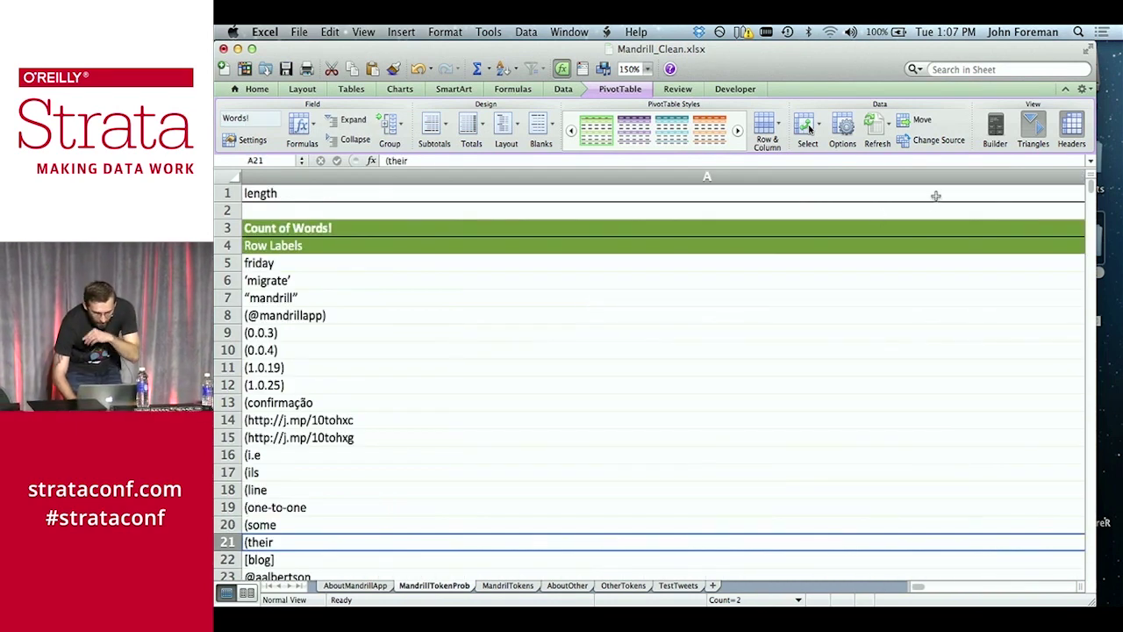
At 100% zoom, narrow column A so the Total counts show, then return to 150%
left_click(648, 69)
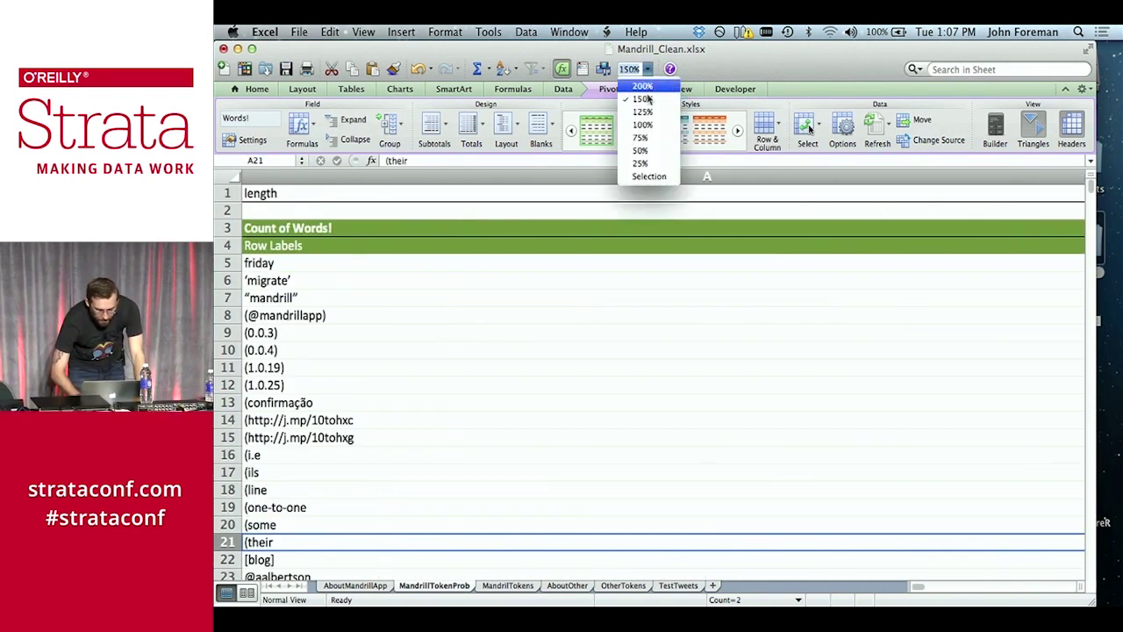
left_click(651, 128)
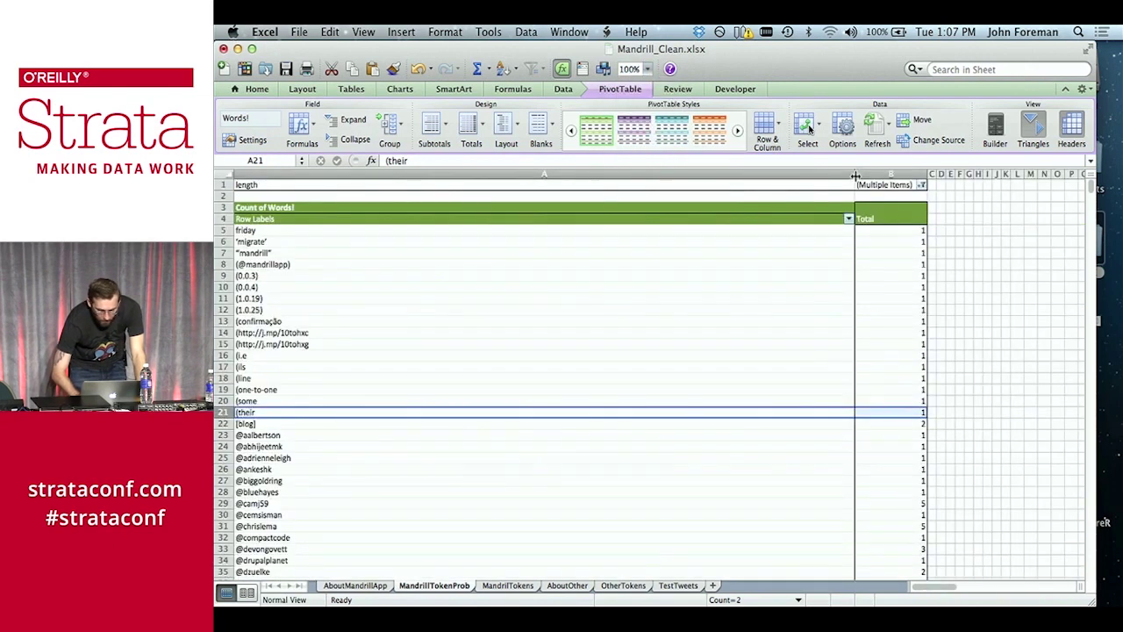
left_click_drag(856, 177, 553, 176)
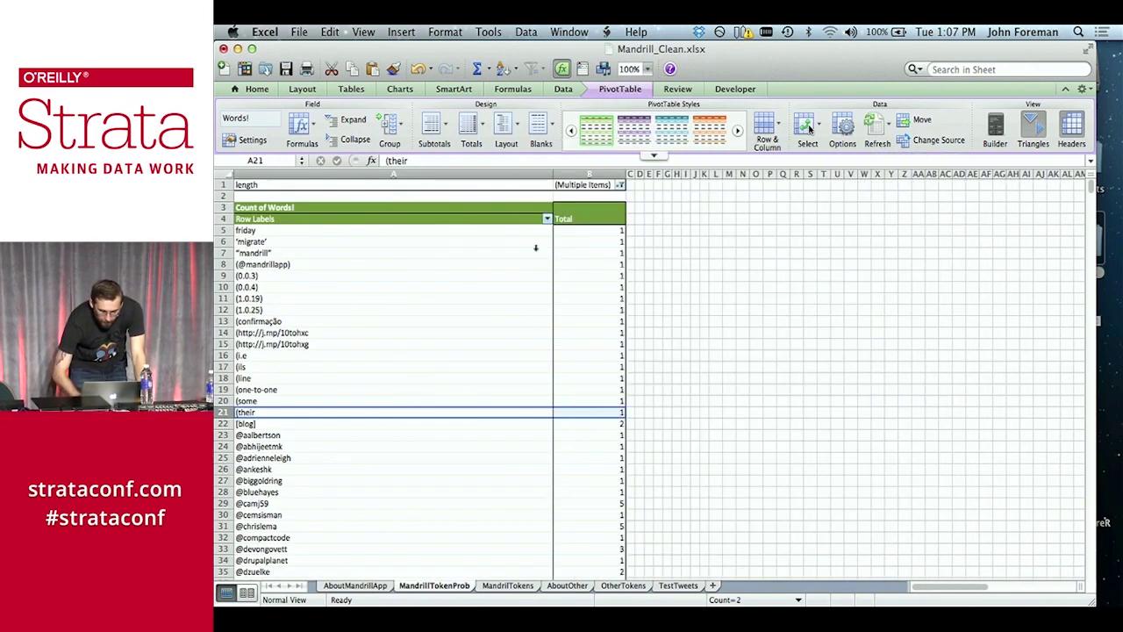
left_click(594, 255)
left_click(649, 69)
left_click(649, 100)
Check the 1587 Grand Total at the bottom of the counts, then return to the top
left_click(783, 311)
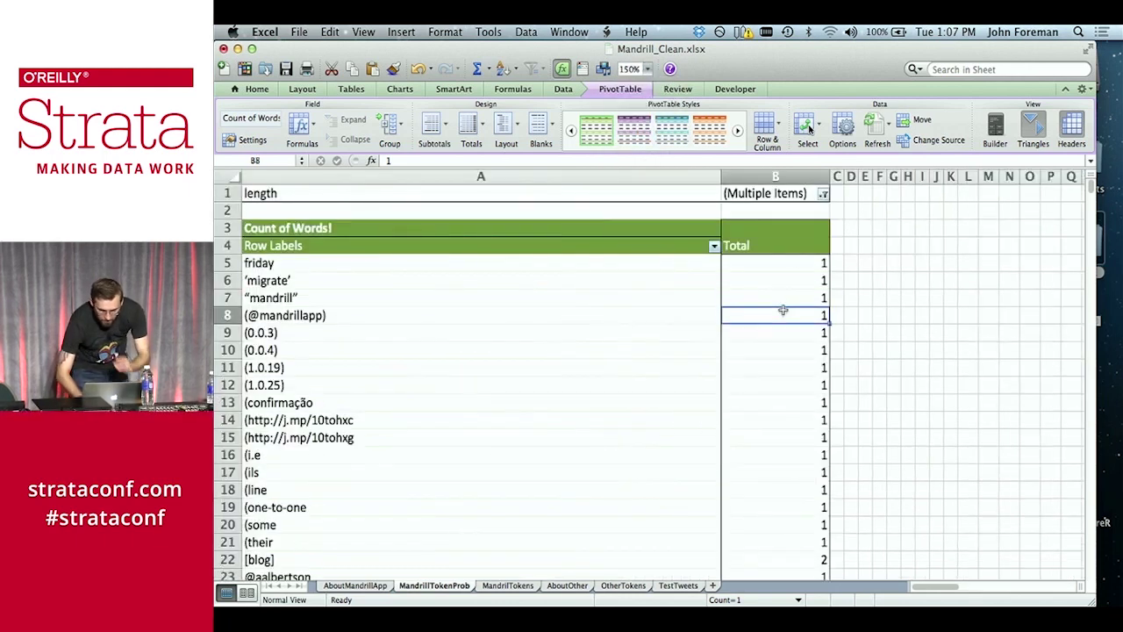
key("Down")
key("super+Down")
key("Down")
key("Down")
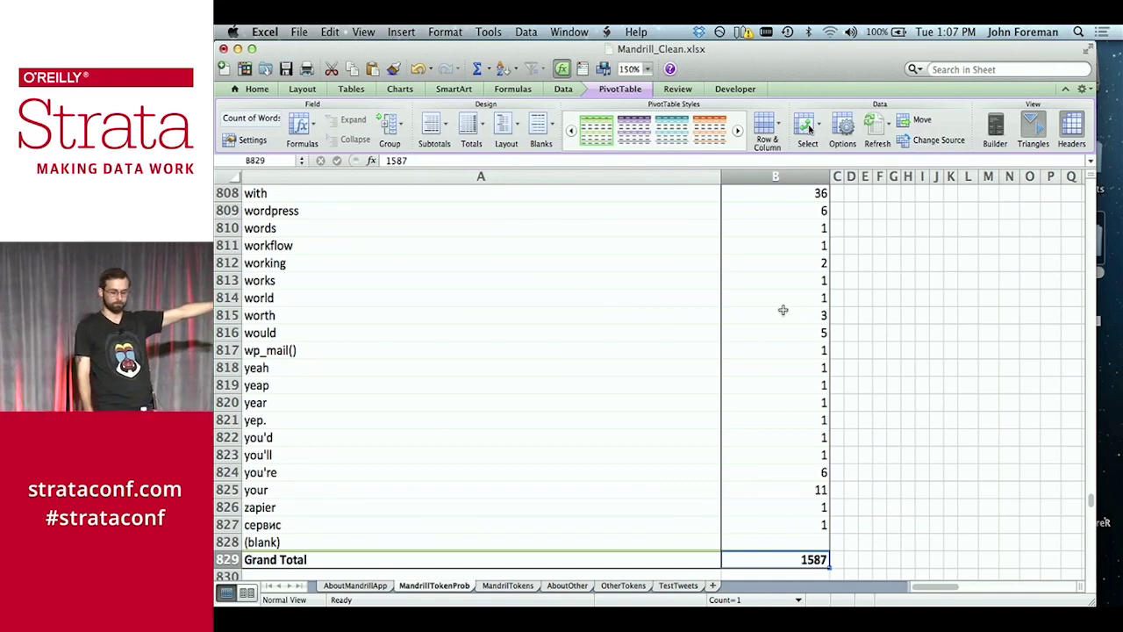
key("Up")
key("Up")
key("Up")
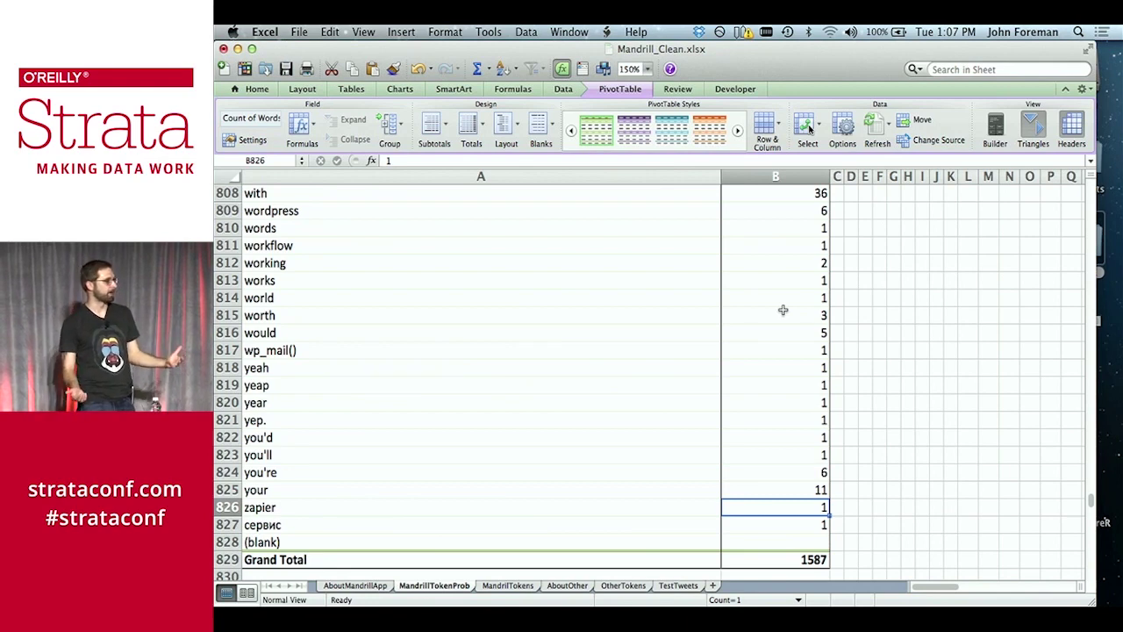
key("ctrl+Up")
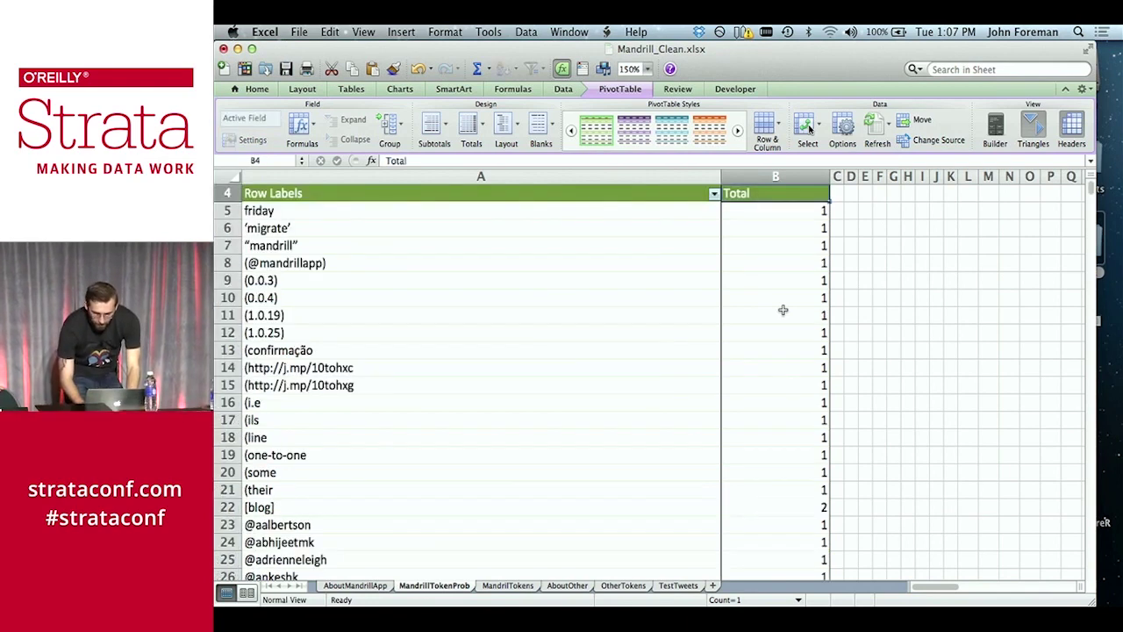
Head C4 'Add one' and fill =B5+1 down beside every word count
key("Right")
type("Add one")
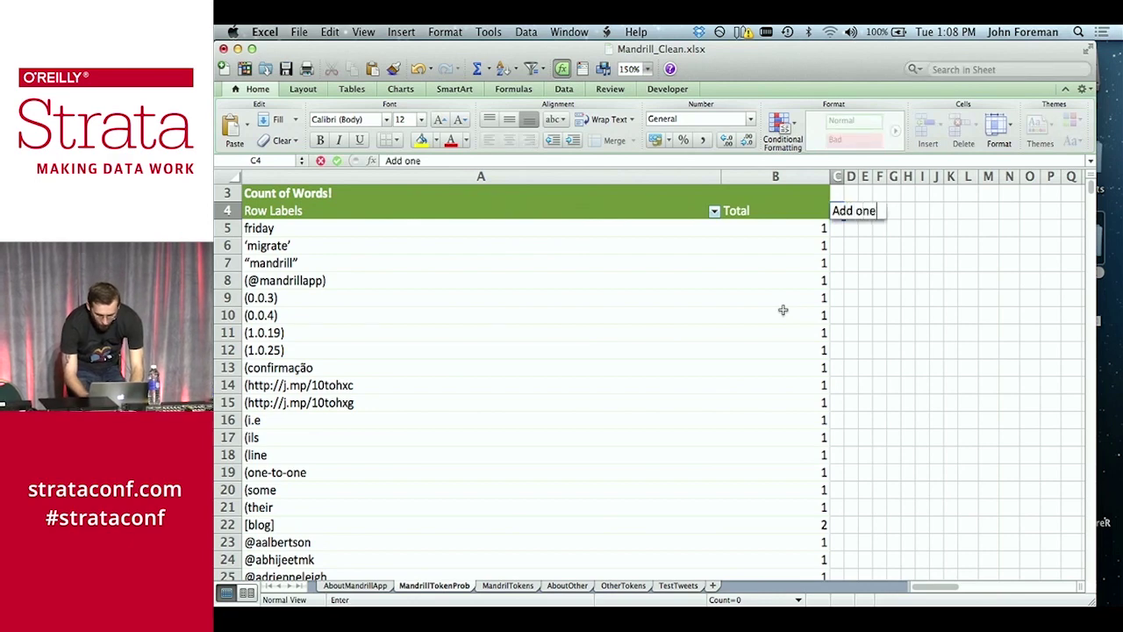
key("Return")
type("=B5+1")
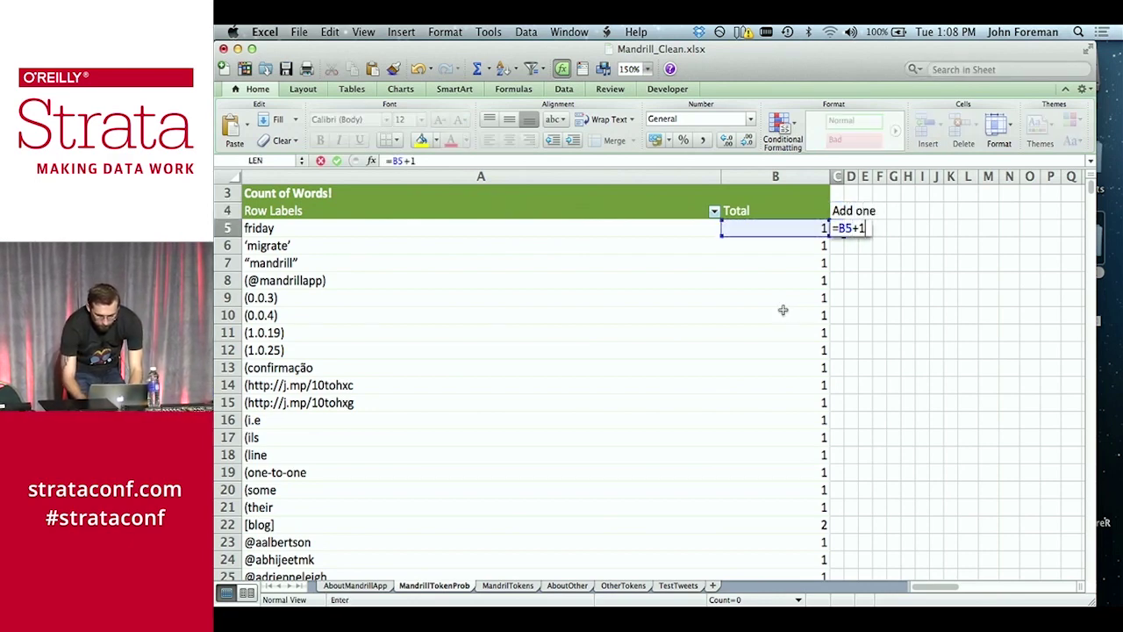
key("Return")
key("Up")
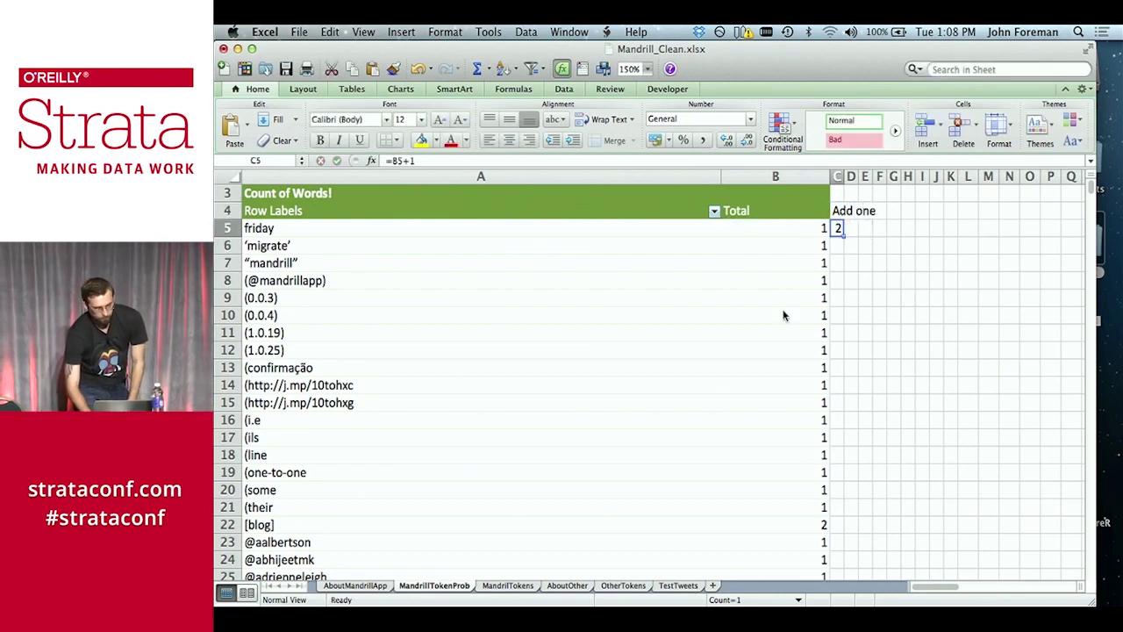
double_click(840, 231)
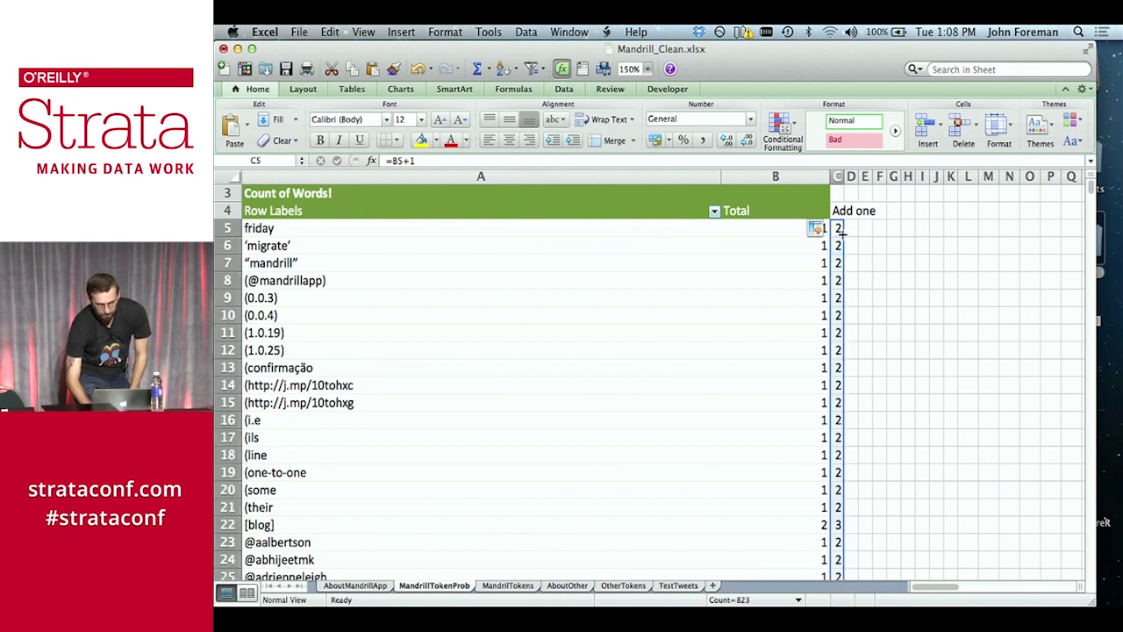
Total the Add one column with =SUM(C5:C827) below the last value
key("super+Down")
key("Down")
key("Down")
key("Down")
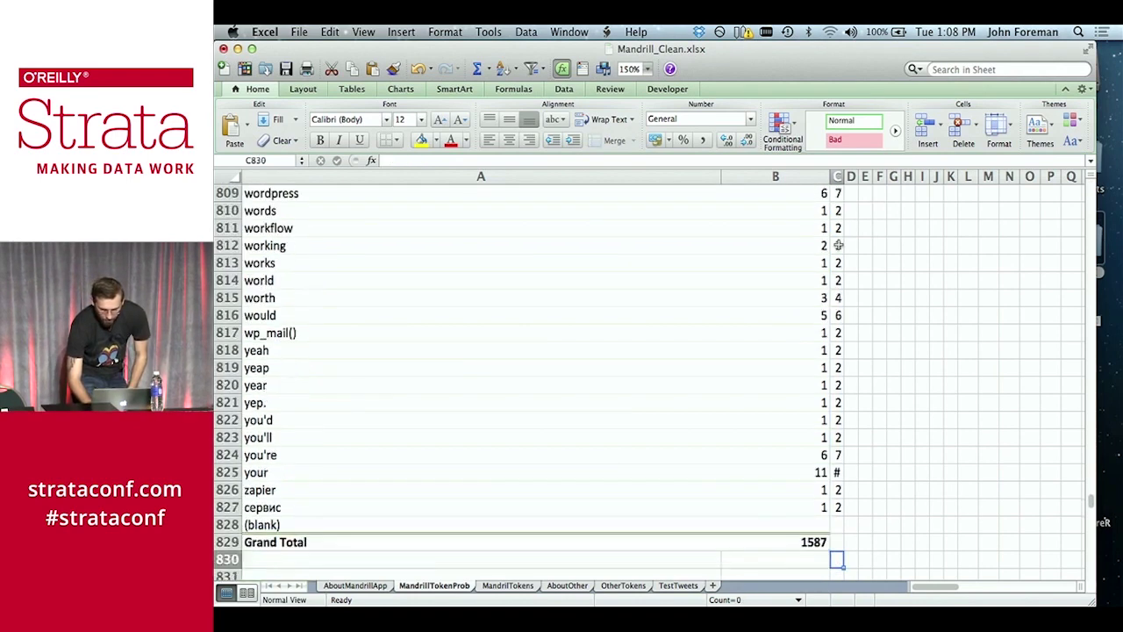
type("=sum(")
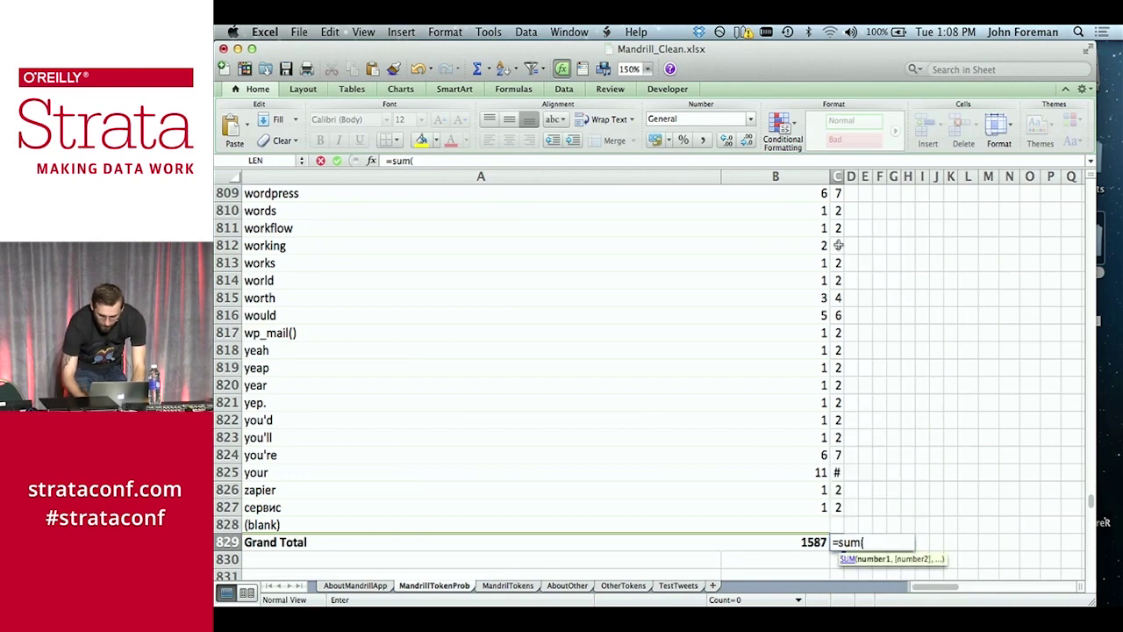
key("Up")
key("Up")
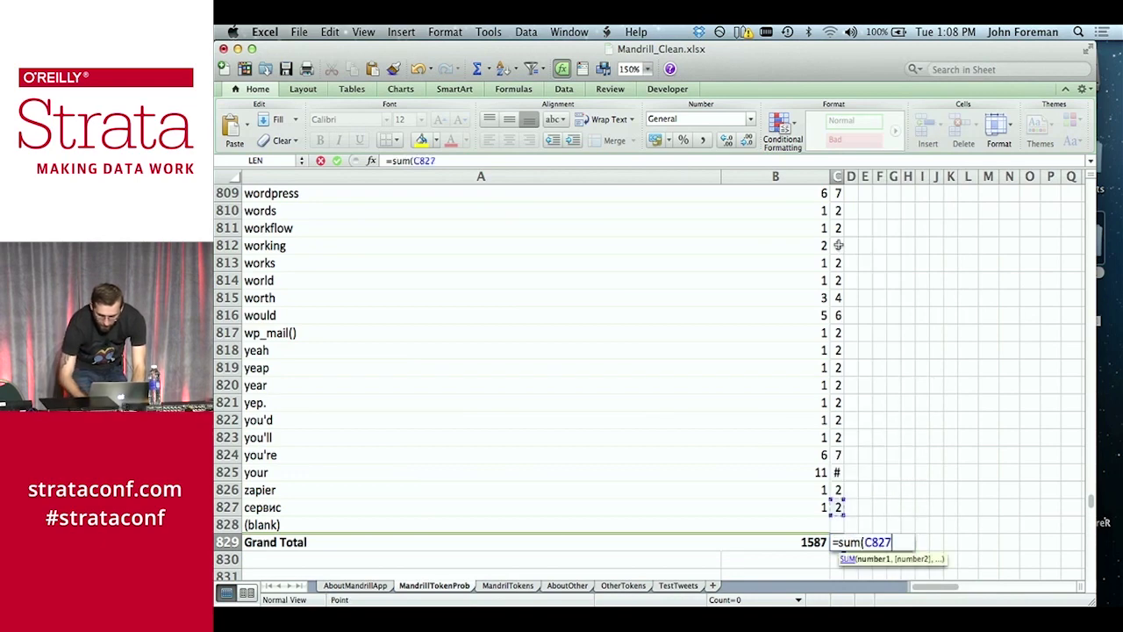
key("super+shift+Up")
key("Return")
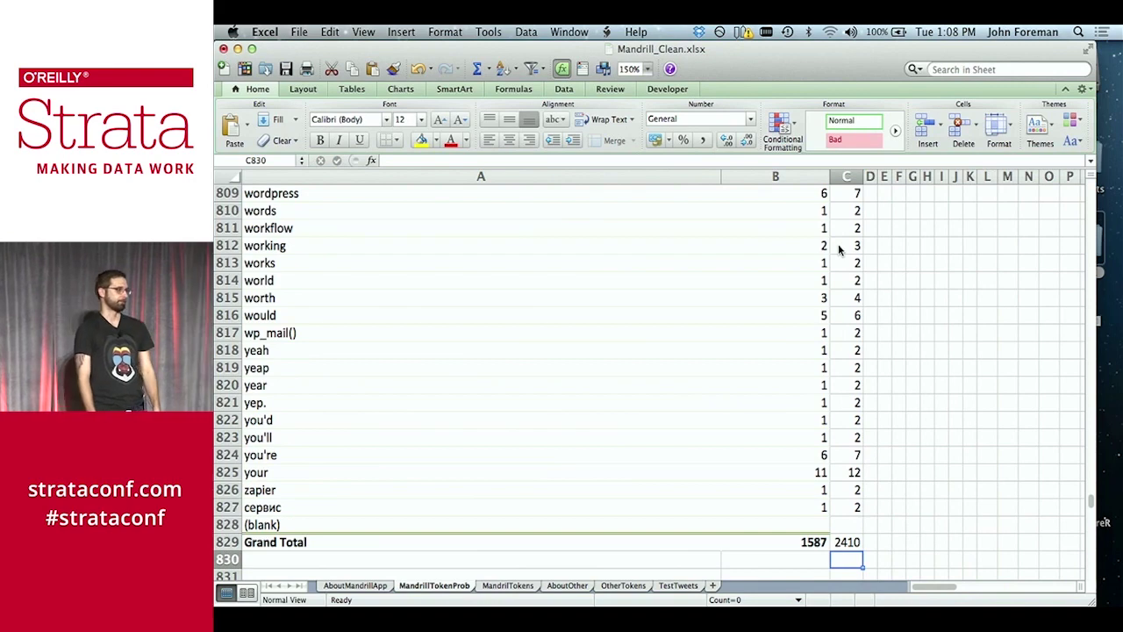
Verify the 2410 Add one total and zapier's value, then return to the top
key("Up")
key("Up")
key("Up")
key("Up")
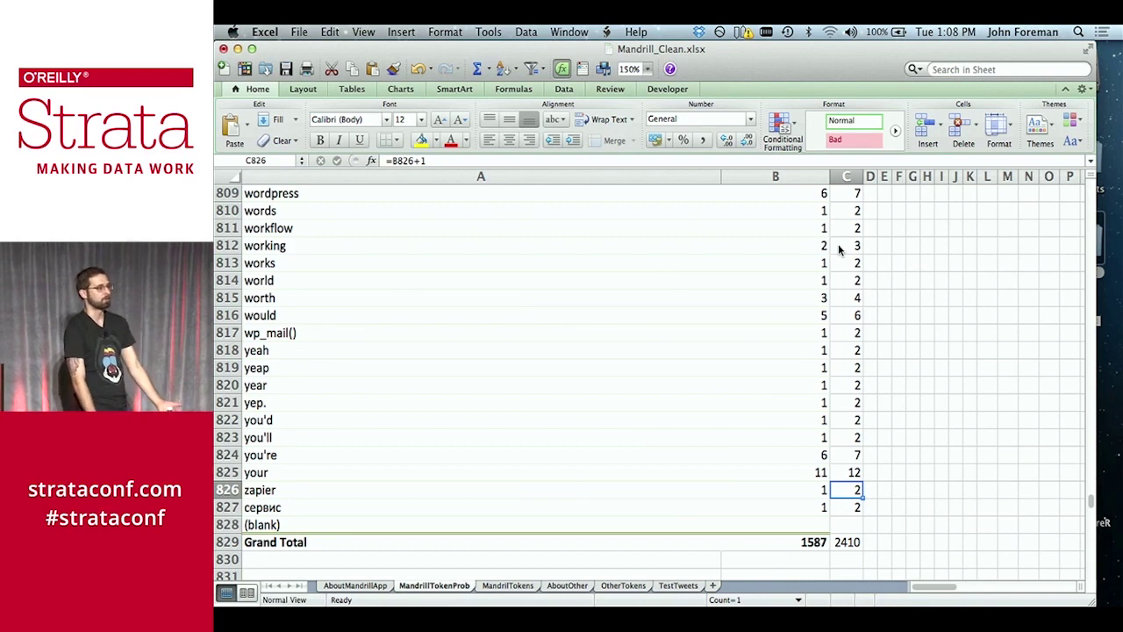
key("Down")
key("Down")
key("Down")
key("Right")
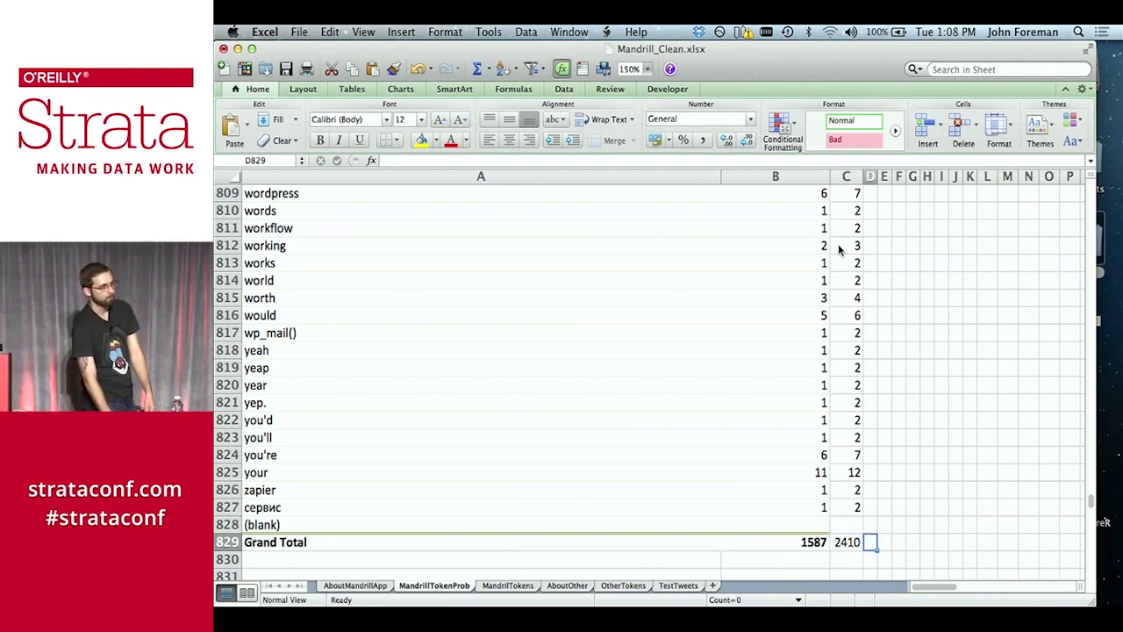
key("Up")
key("Up")
key("Up")
key("Left")
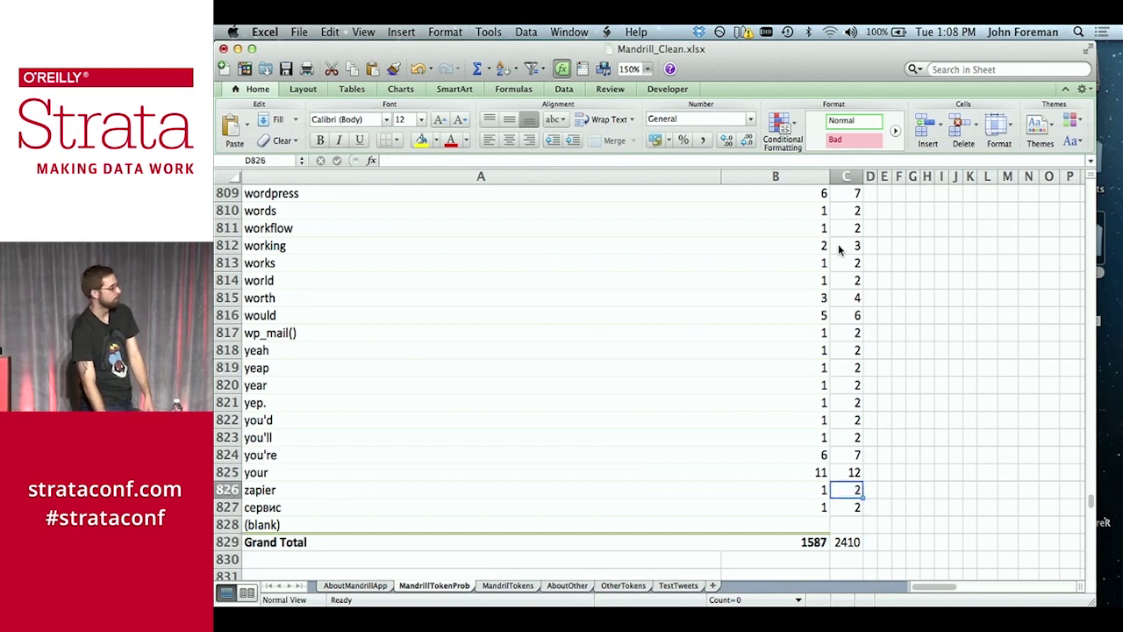
key("Up")
key("Up")
key("Up")
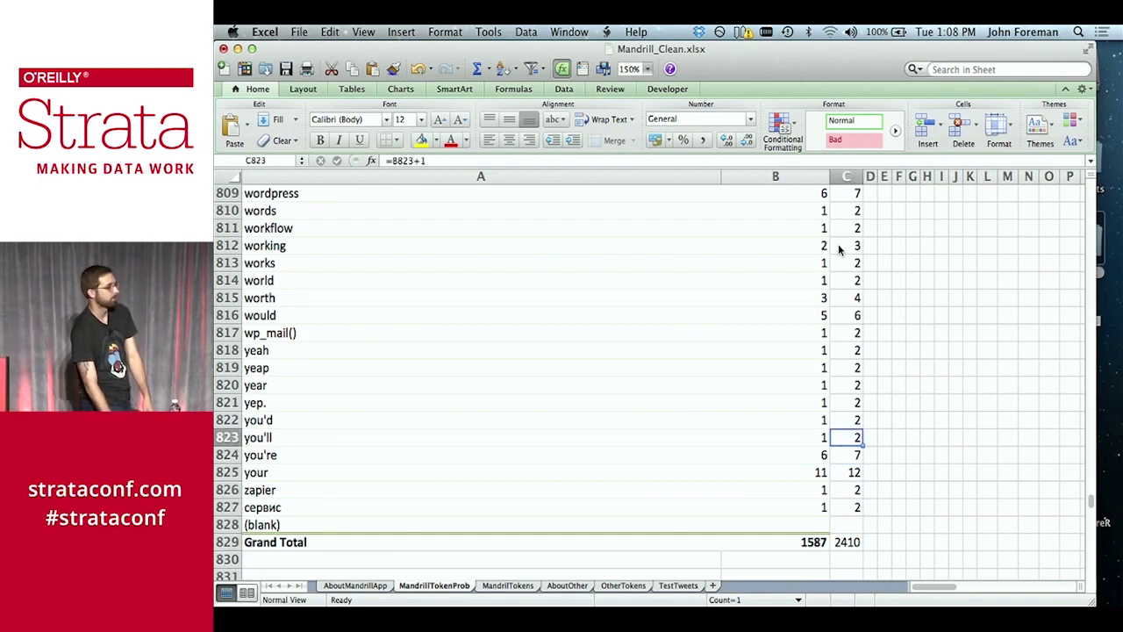
key("ctrl+Up")
key("Down")
key("Up")
key("Up")
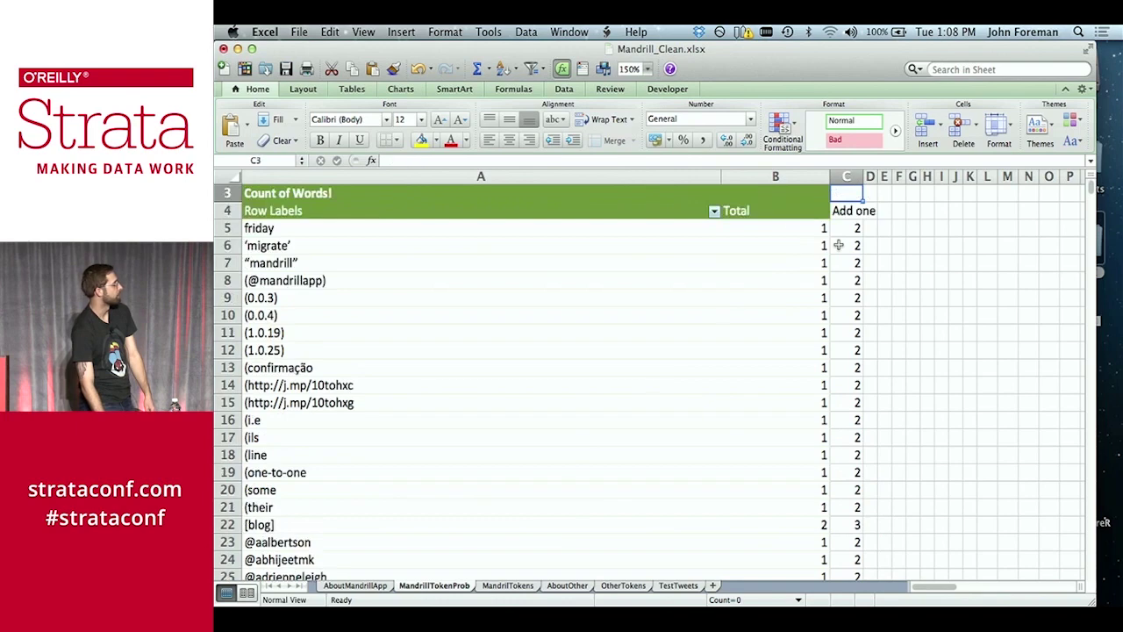
key("Up")
key("Up")
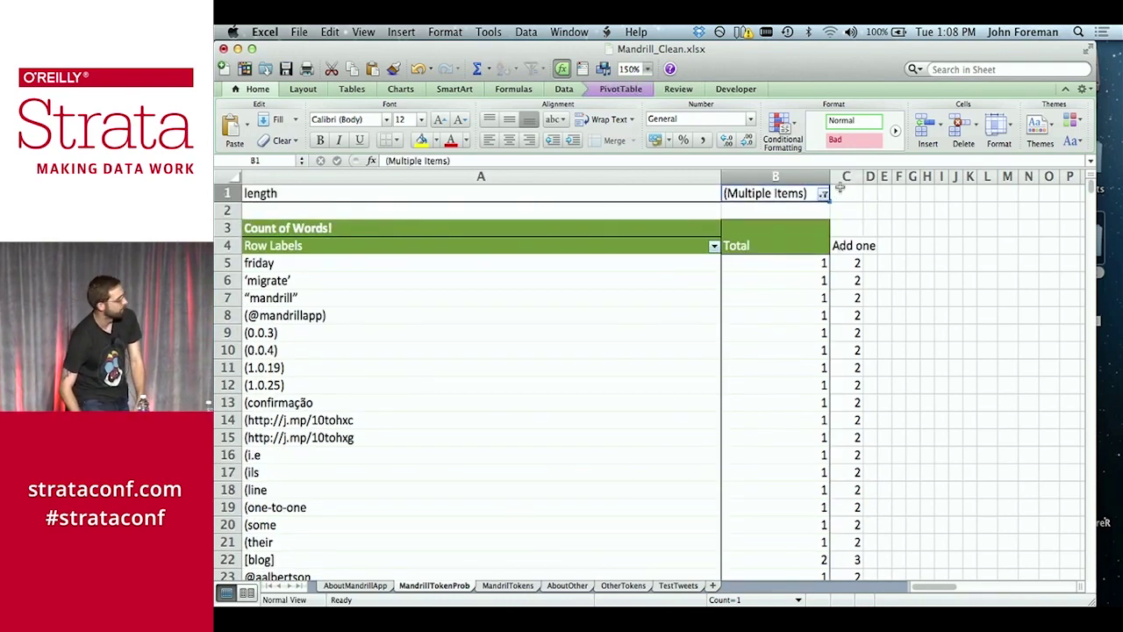
Reapply the Count of Words! value field settings from the PivotTable Builder
left_click(623, 90)
left_click(1016, 127)
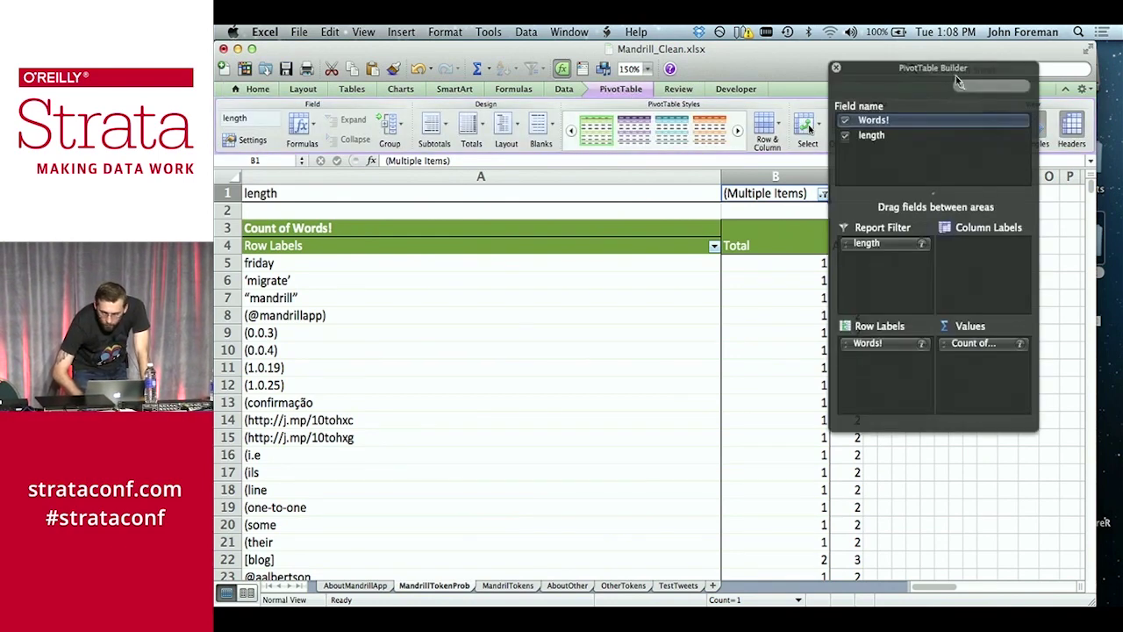
left_click_drag(946, 72, 984, 160)
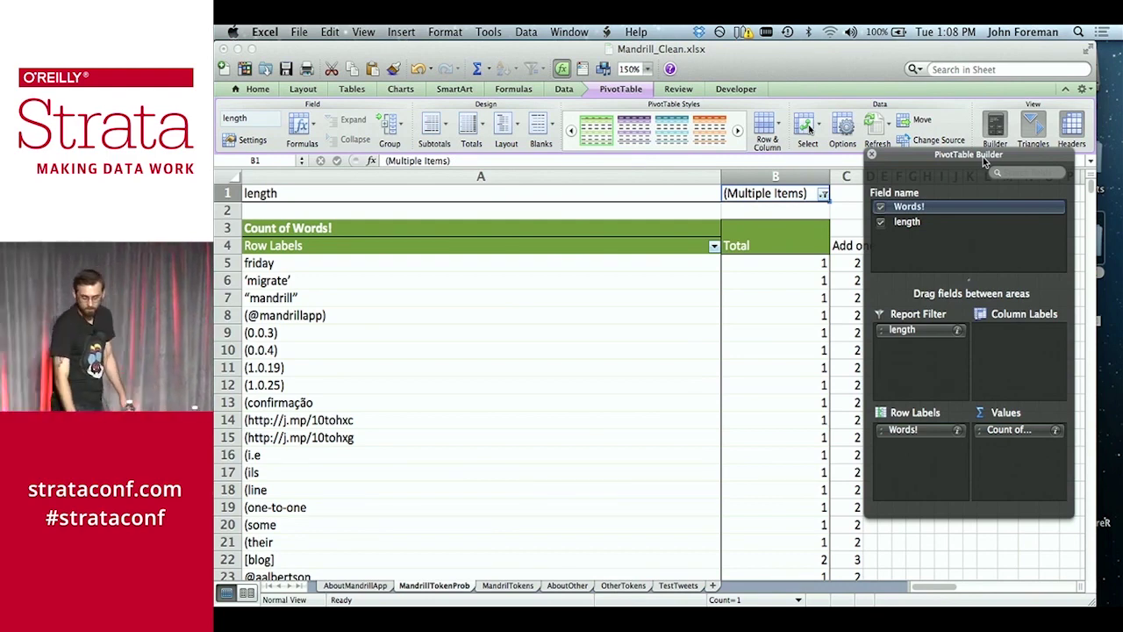
left_click(1056, 431)
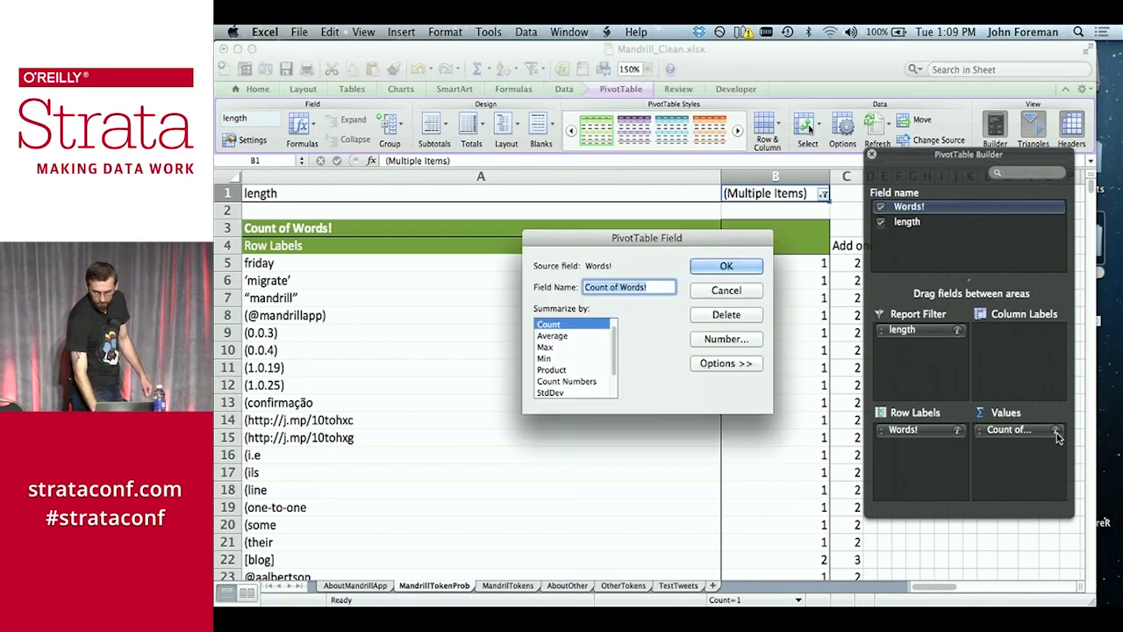
left_click(731, 268)
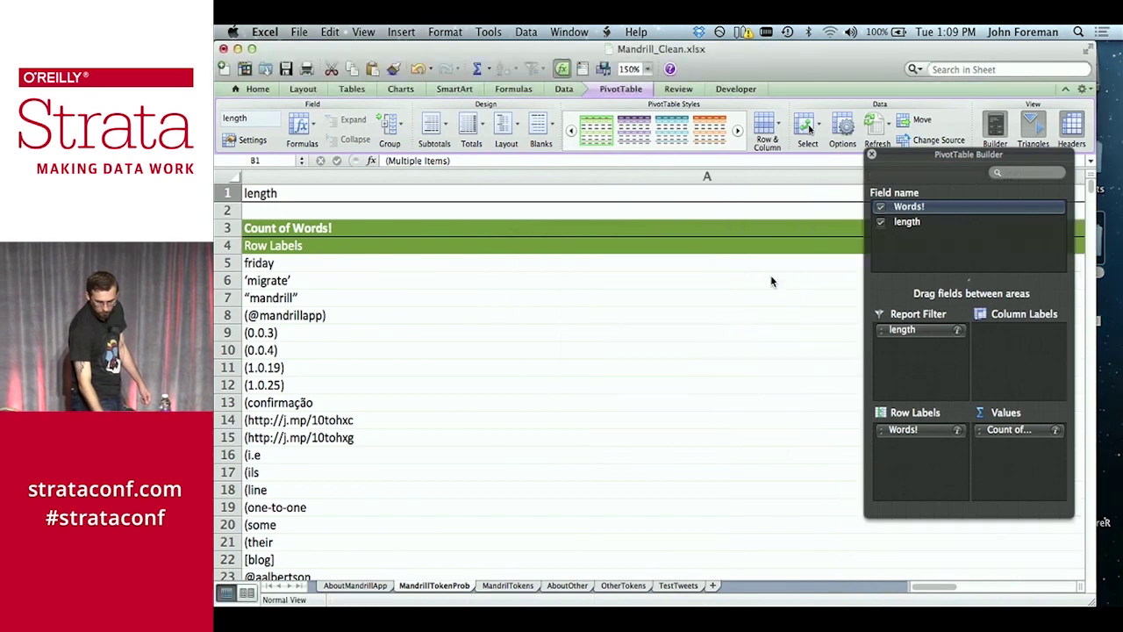
Close the builder, zoom to 100% and select the first Add one formula
left_click(872, 155)
scroll(929, 254, "right", 3)
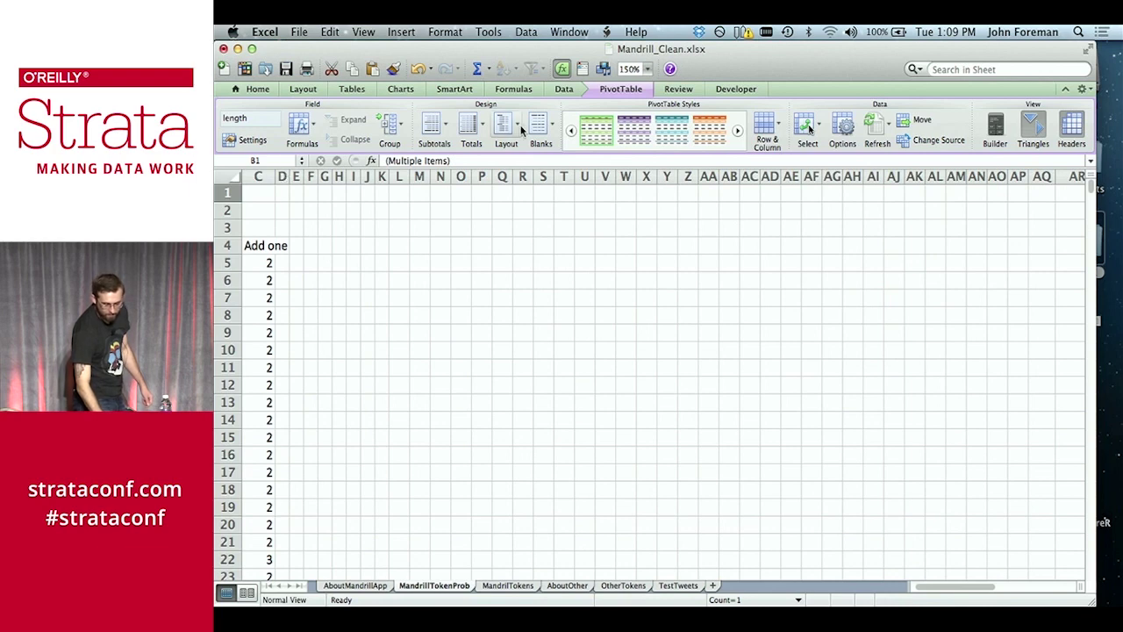
left_click(647, 70)
left_click(651, 124)
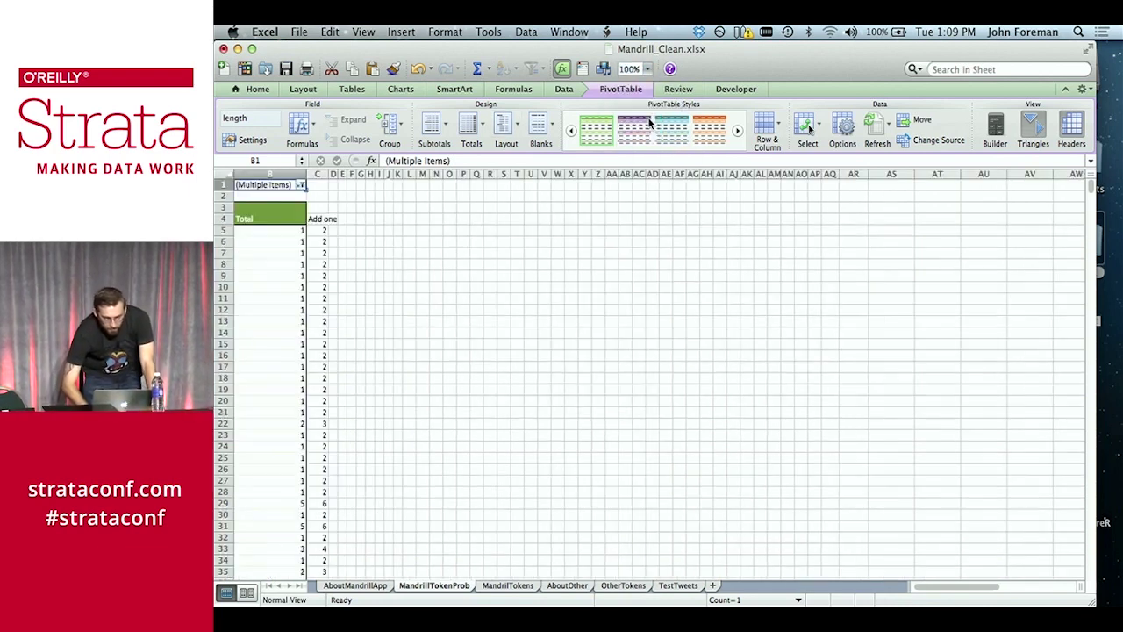
left_click(324, 230)
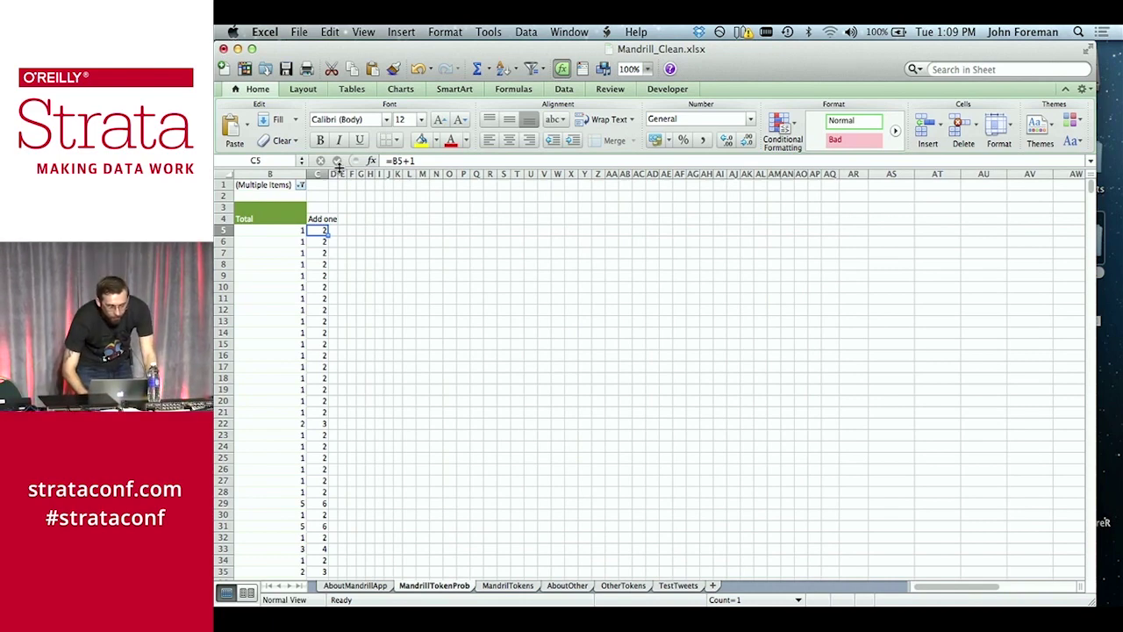
Remove (blank) from the pivot's length filter
left_click(301, 186)
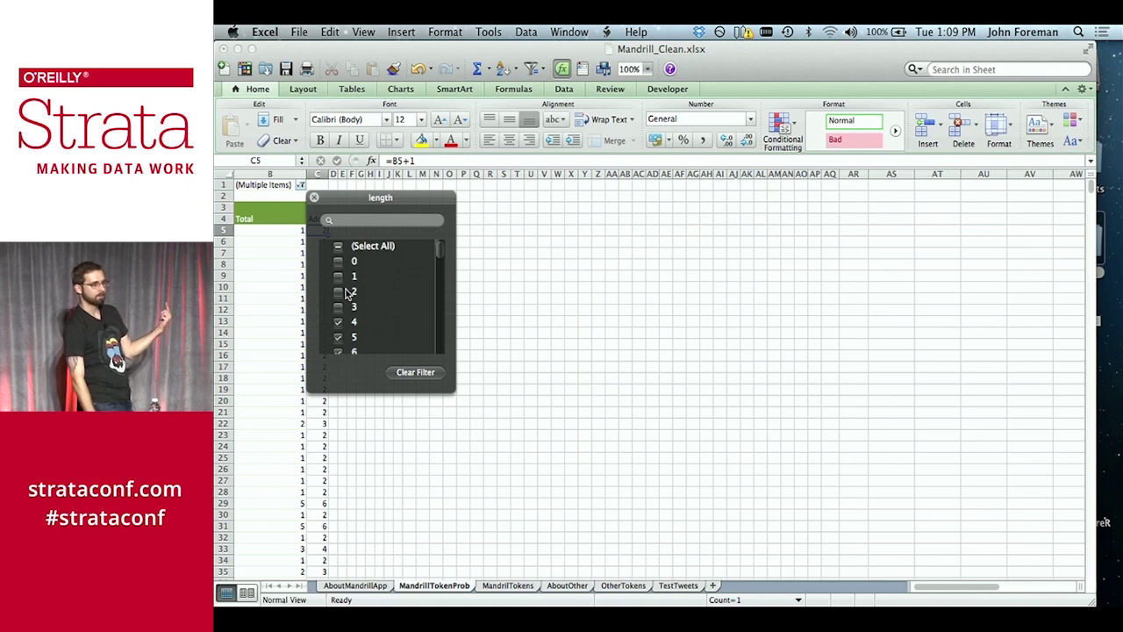
scroll(345, 289, "down", 10)
left_click(339, 346)
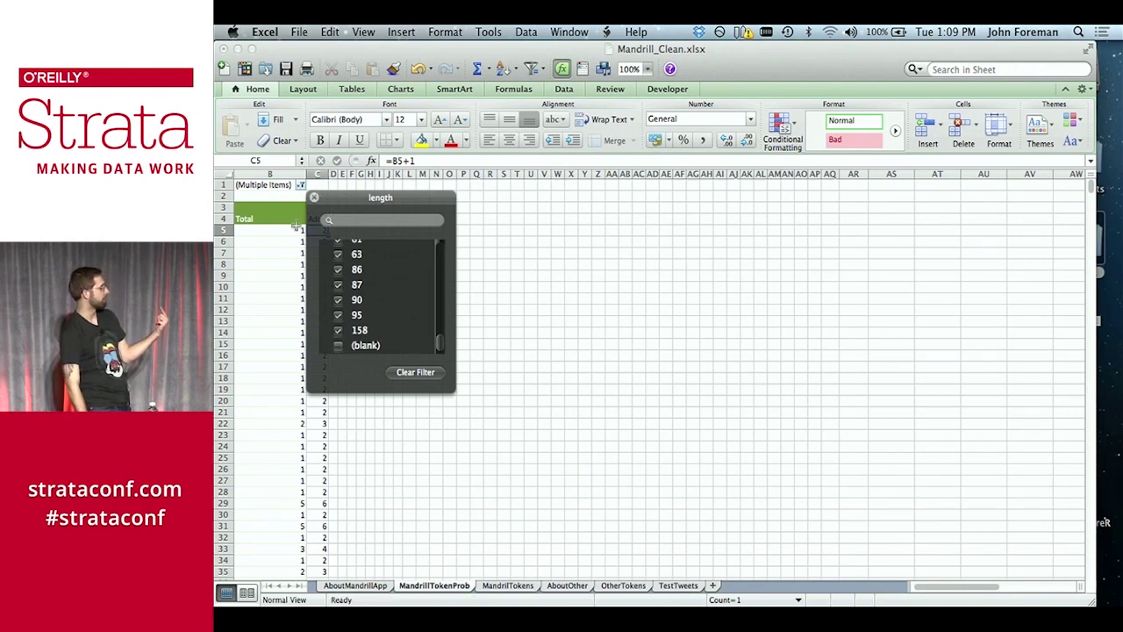
left_click(314, 197)
Delete the misplaced 2410 sum below the Add one column
left_click(313, 288)
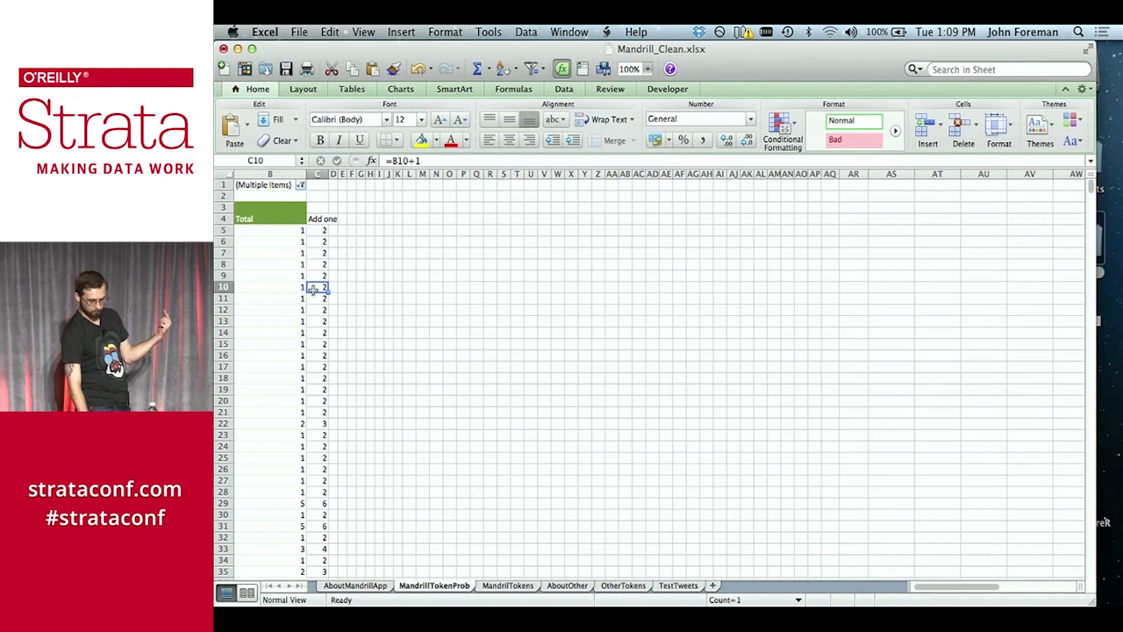
key("ctrl+Down")
key("Down")
key("Down")
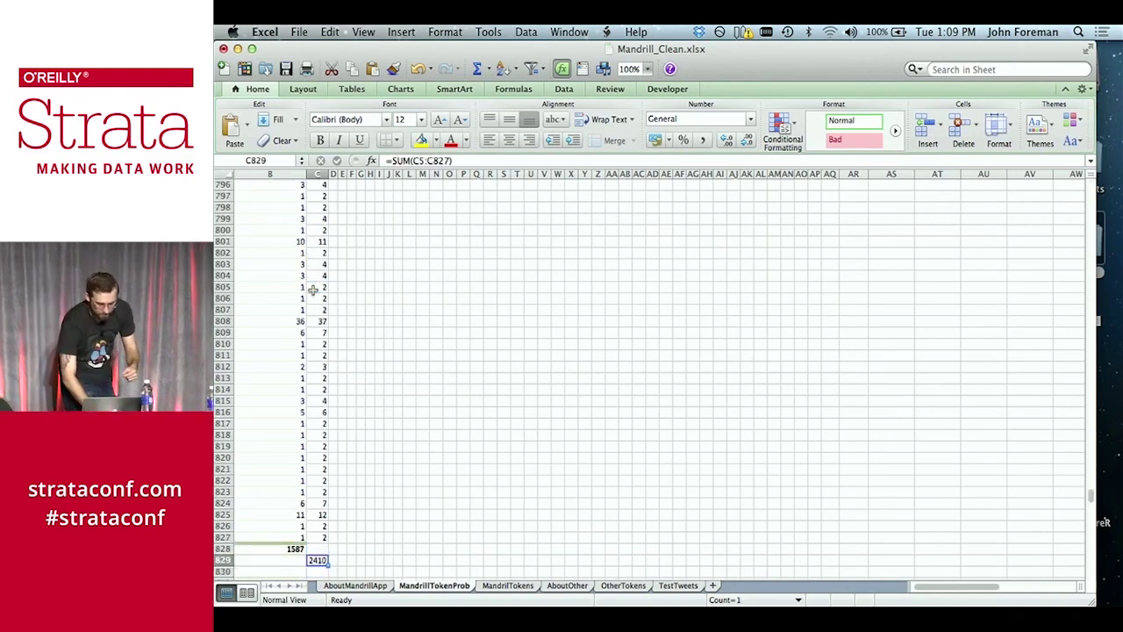
key("Delete")
Enter =SUM(C5:C827) in C828, beside the 1587 Grand Total
key("Up")
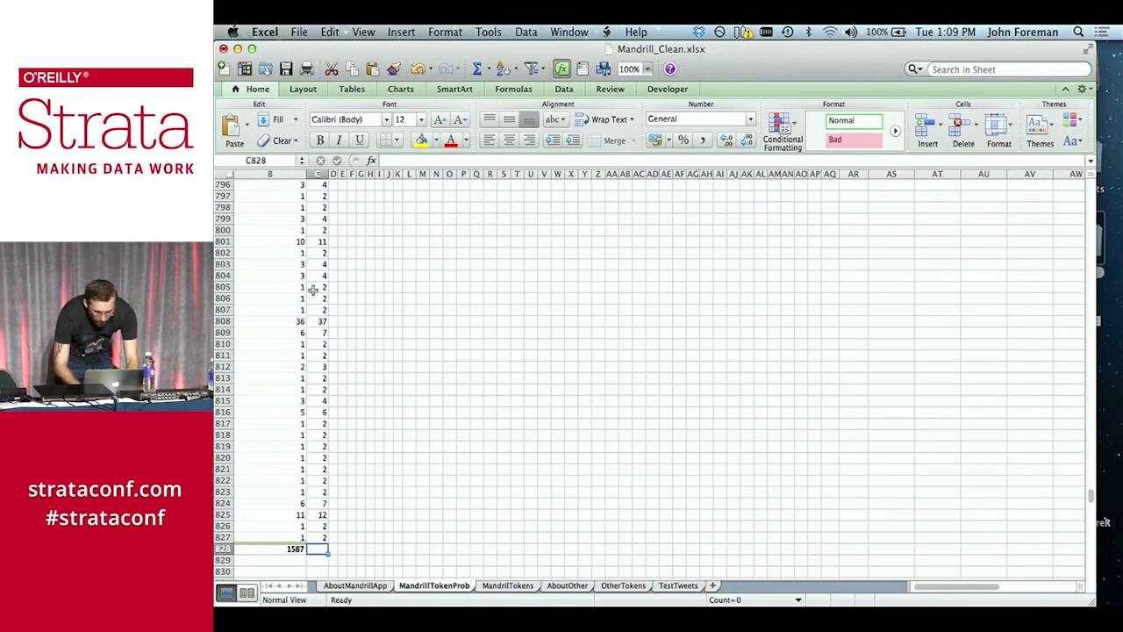
type("=sum(")
key("Up")
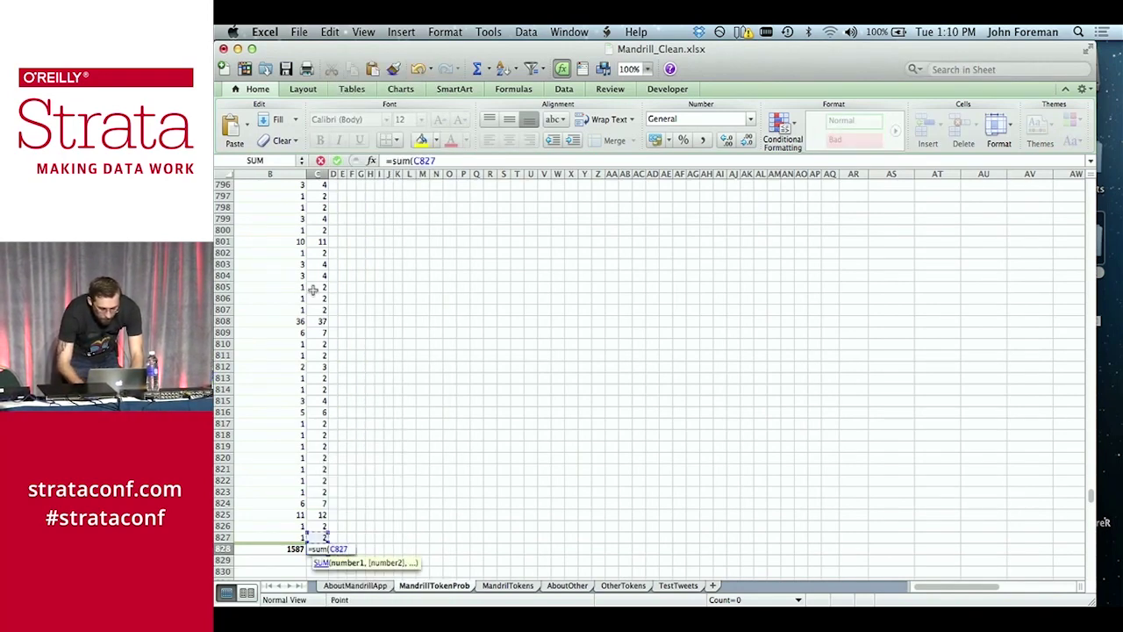
key("super+shift+Up")
key("Return")
Type the header P(word | app) in D4
key("Up")
key("Right")
key("Up")
key("super+Up")
key("Down")
key("Down")
key("Down")
type("P")
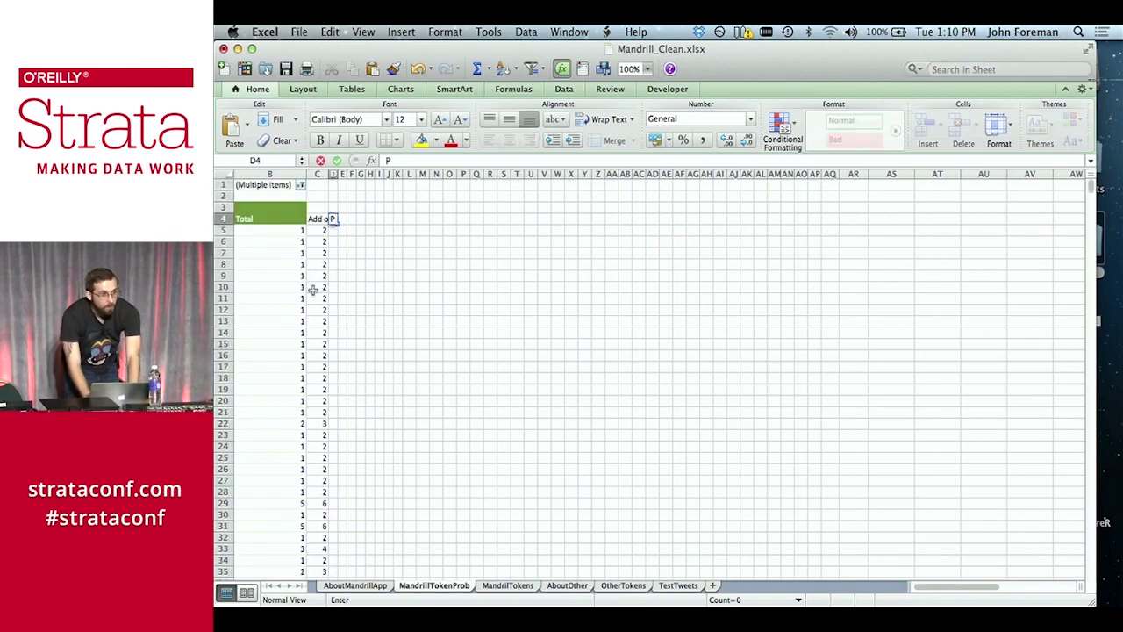
type("(")
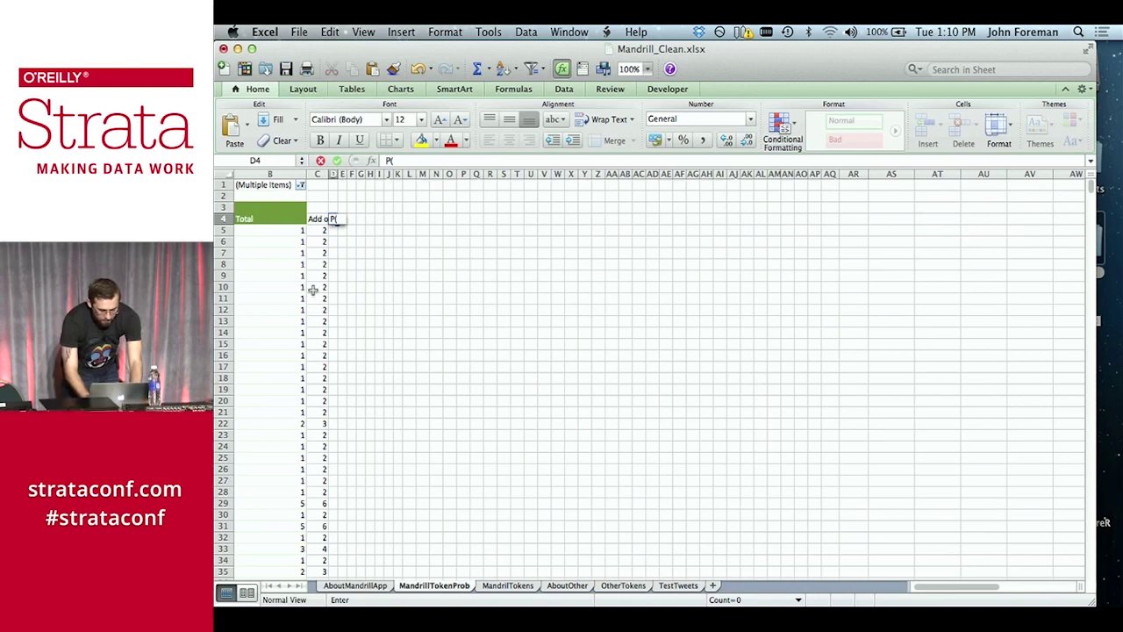
type("word | app)")
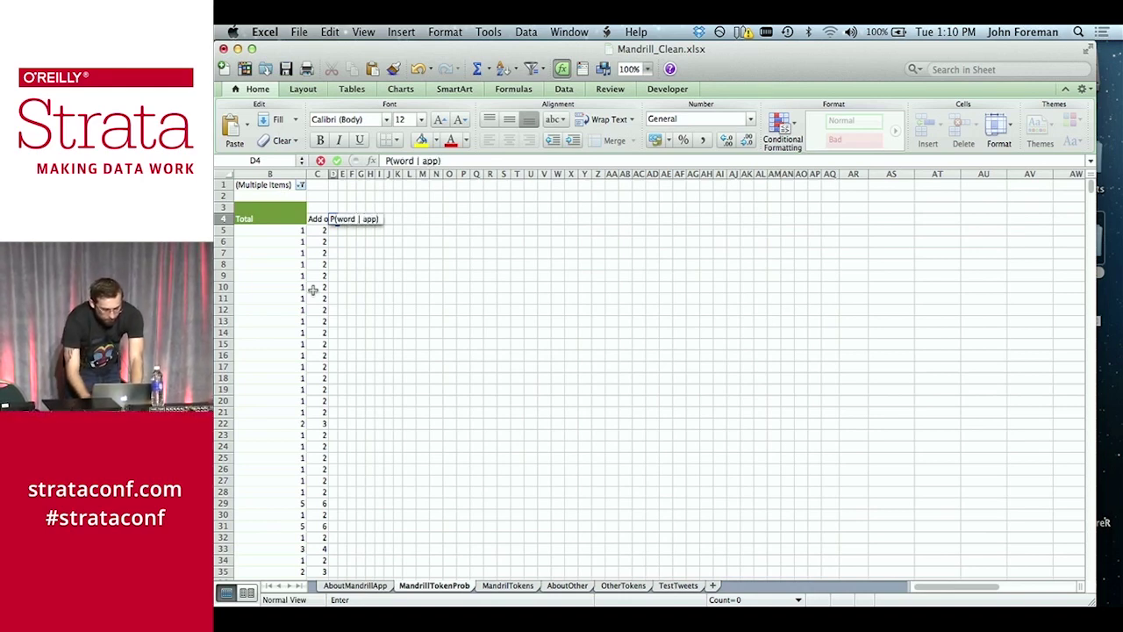
Autofit column D to its header and enter =C5/C828 in D5, giving 0.000829876
key("Return")
double_click(338, 174)
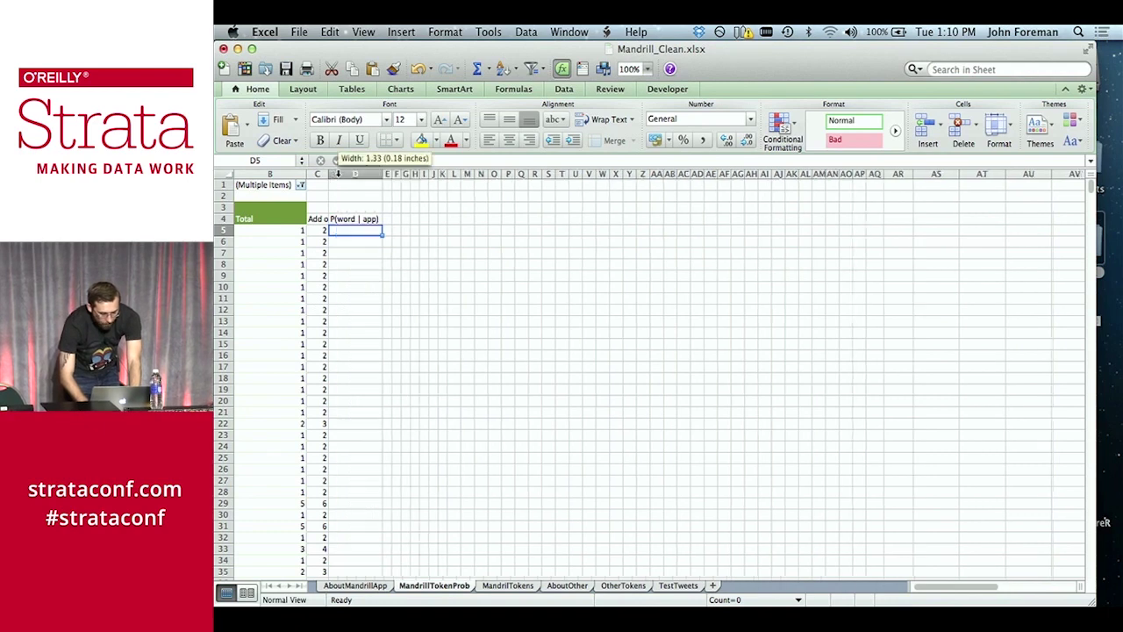
key("Left")
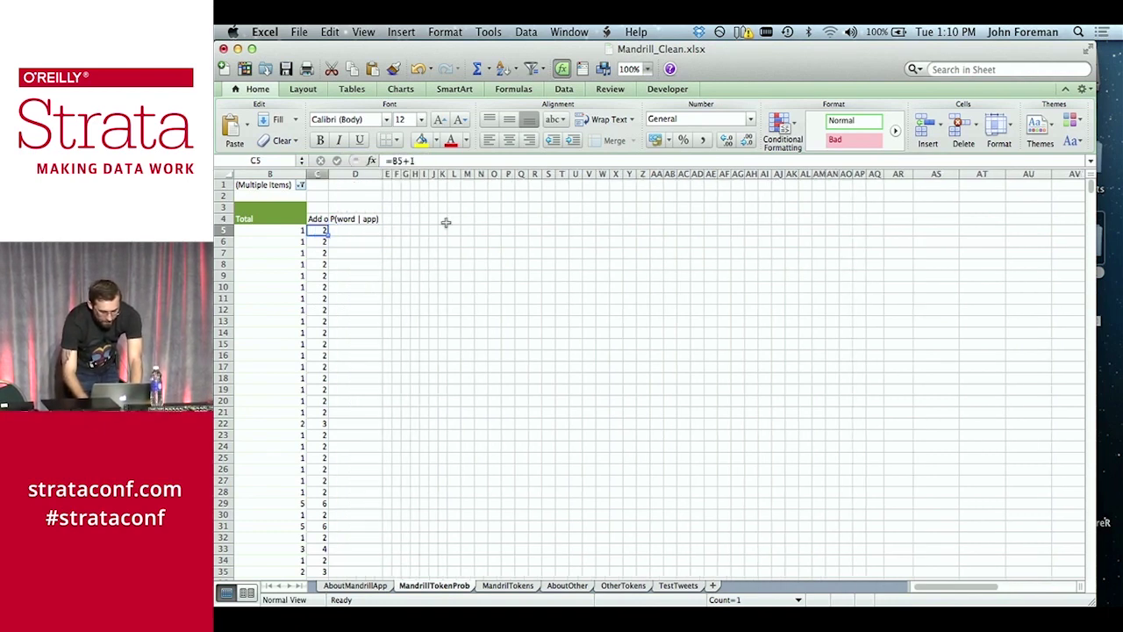
key("Right")
type("=")
key("Left")
type("/")
left_click(316, 285)
key("ctrl+Down")
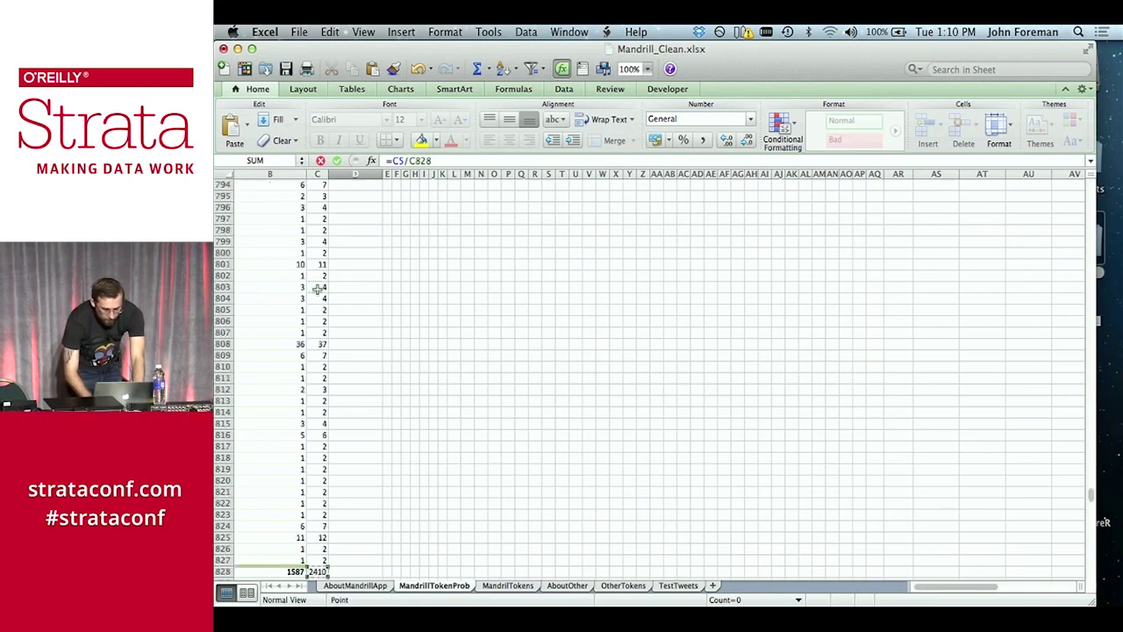
key("Return")
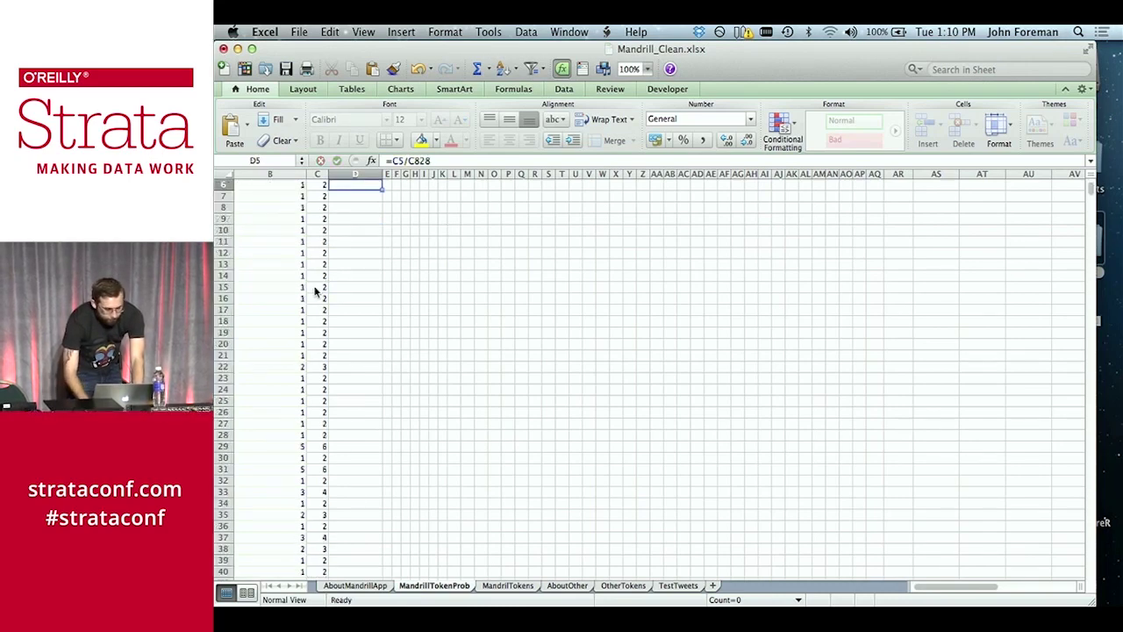
Zoom the sheet to 150%
scroll(319, 297, "up", 1)
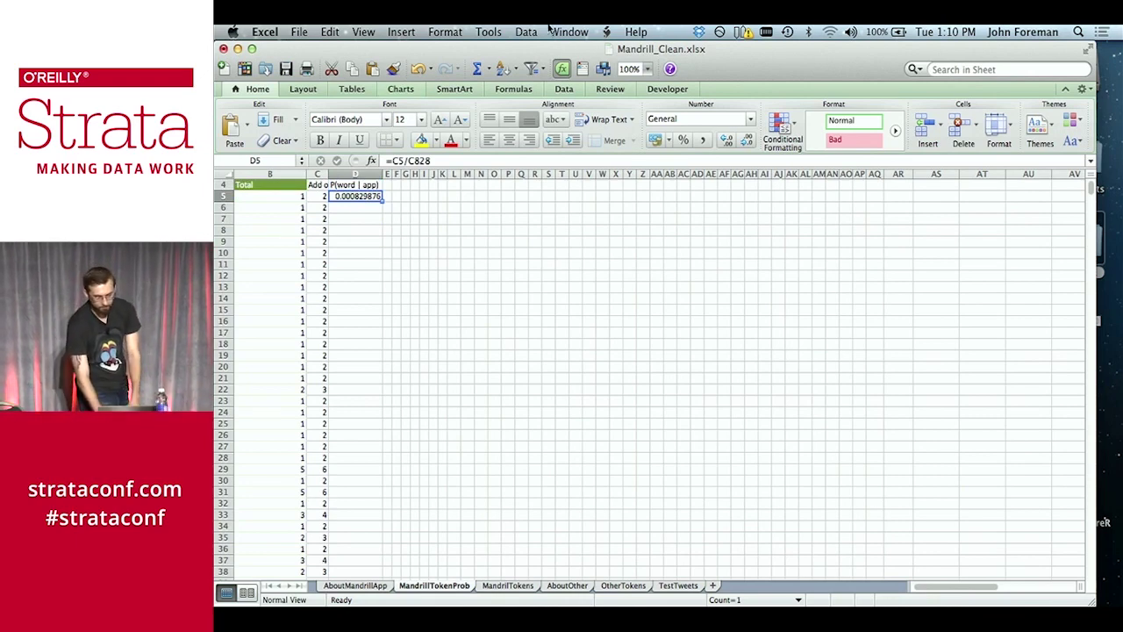
left_click(647, 69)
left_click(644, 98)
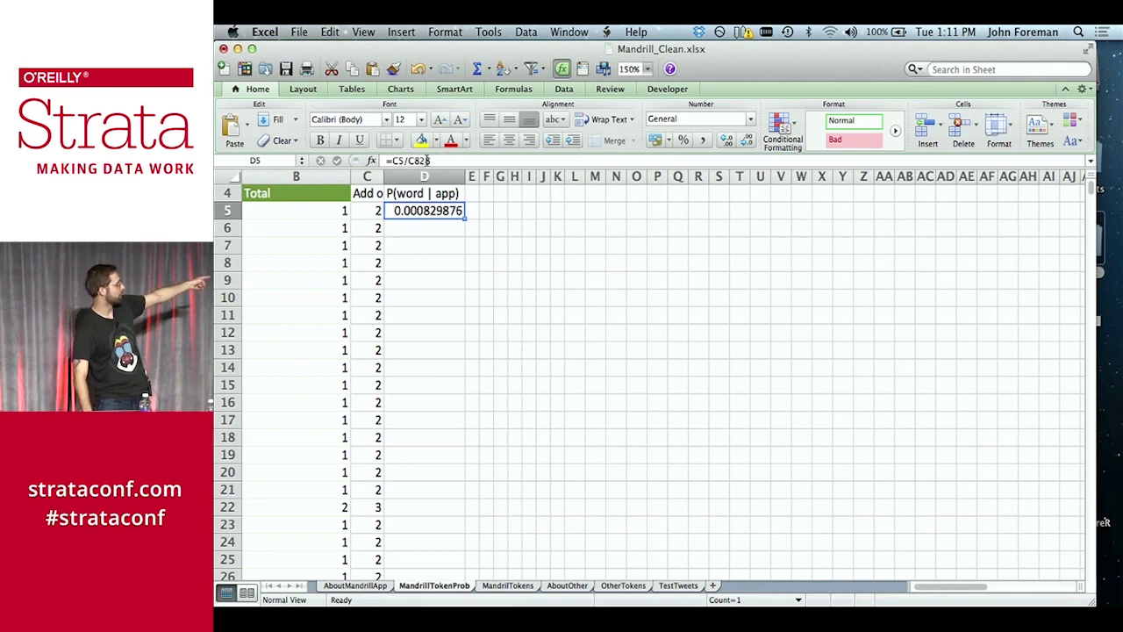
Change D5's formula to =C5/C$828 so the total row stays locked
left_click(414, 161)
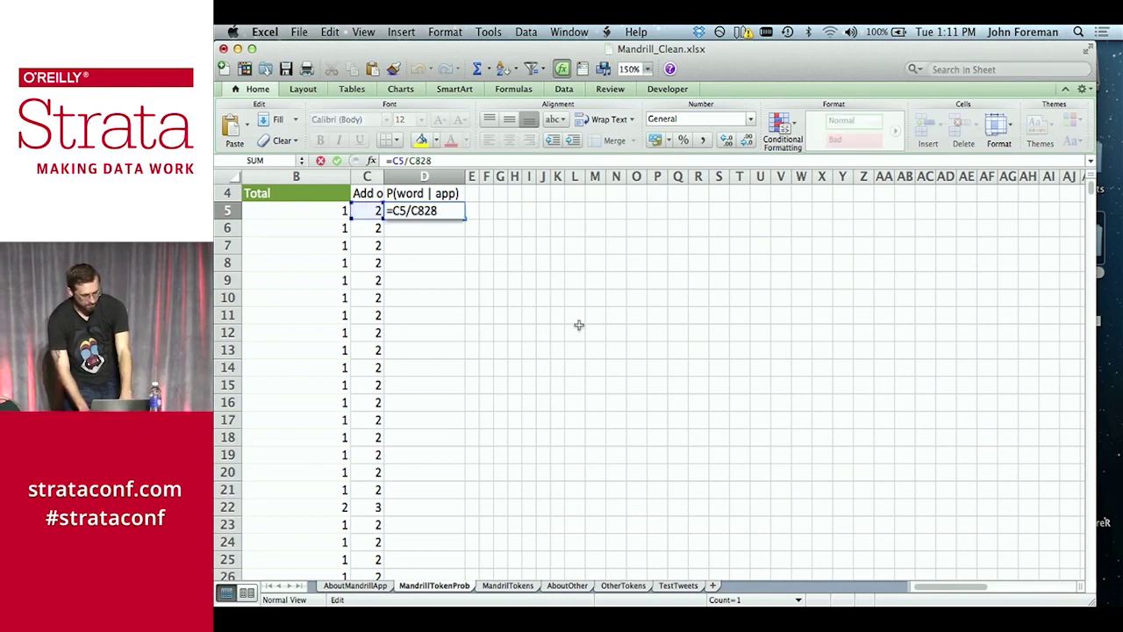
type("$")
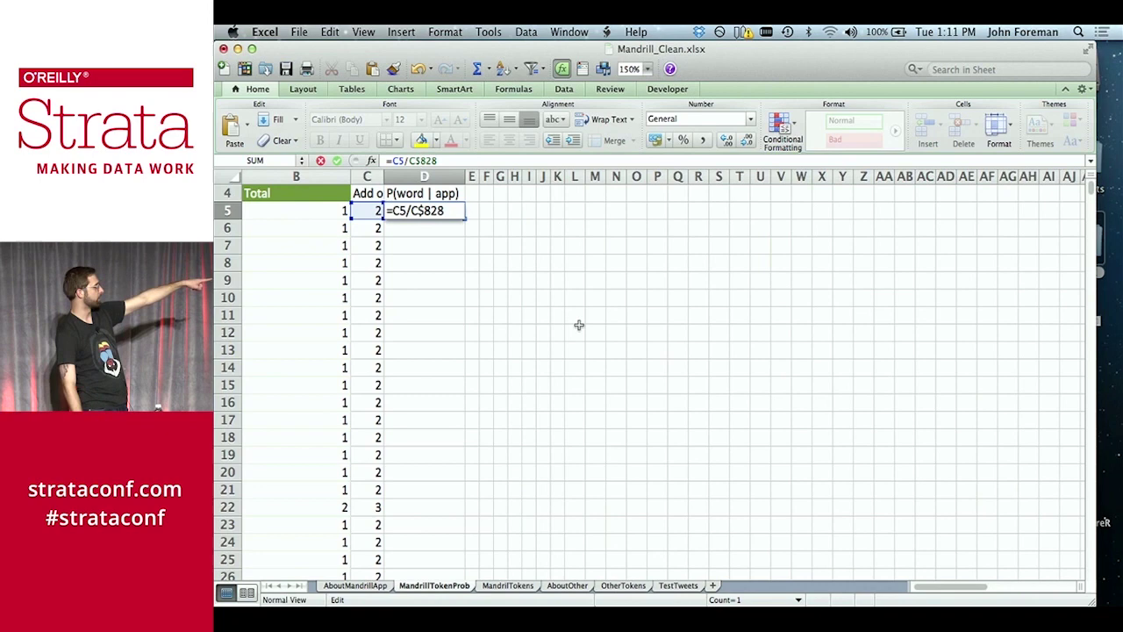
key("Return")
key("Up")
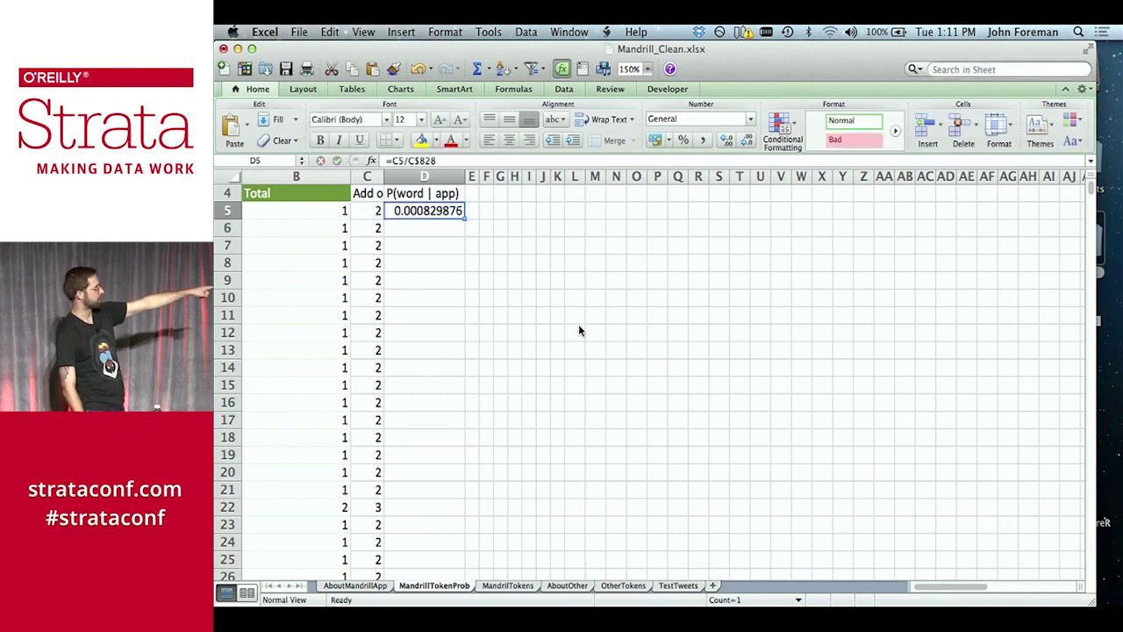
Fill the probability formula down column D and check that row 828 totals 1
double_click(466, 224)
left_click(448, 244)
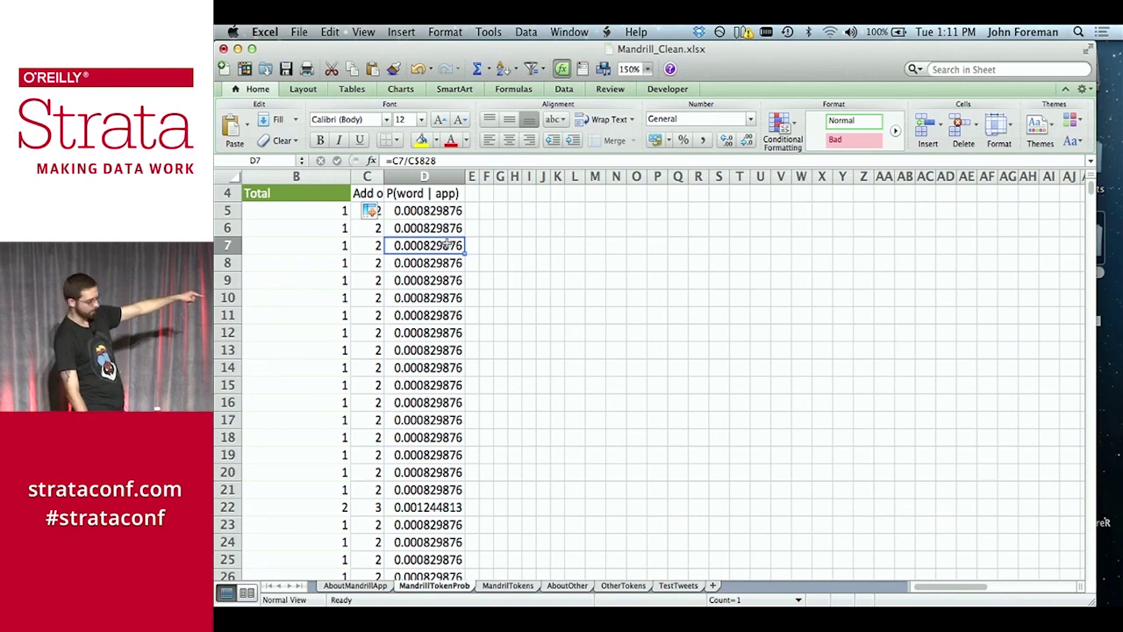
key("super+Down")
key("Up")
key("Up")
key("Down")
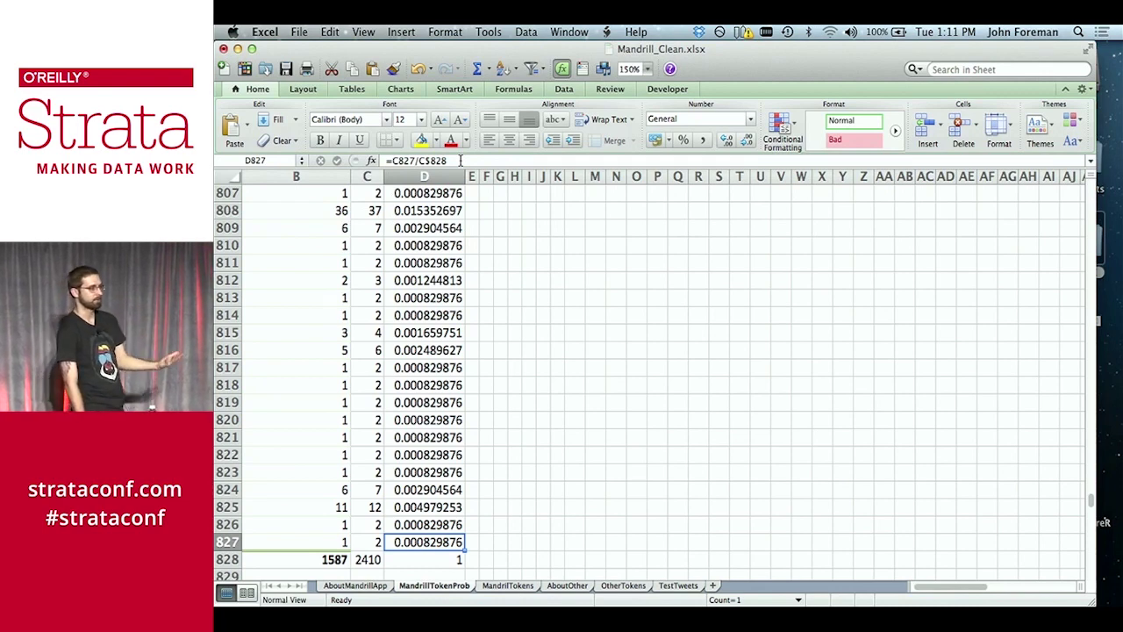
key("Down")
key("Up")
key("Up")
key("Up")
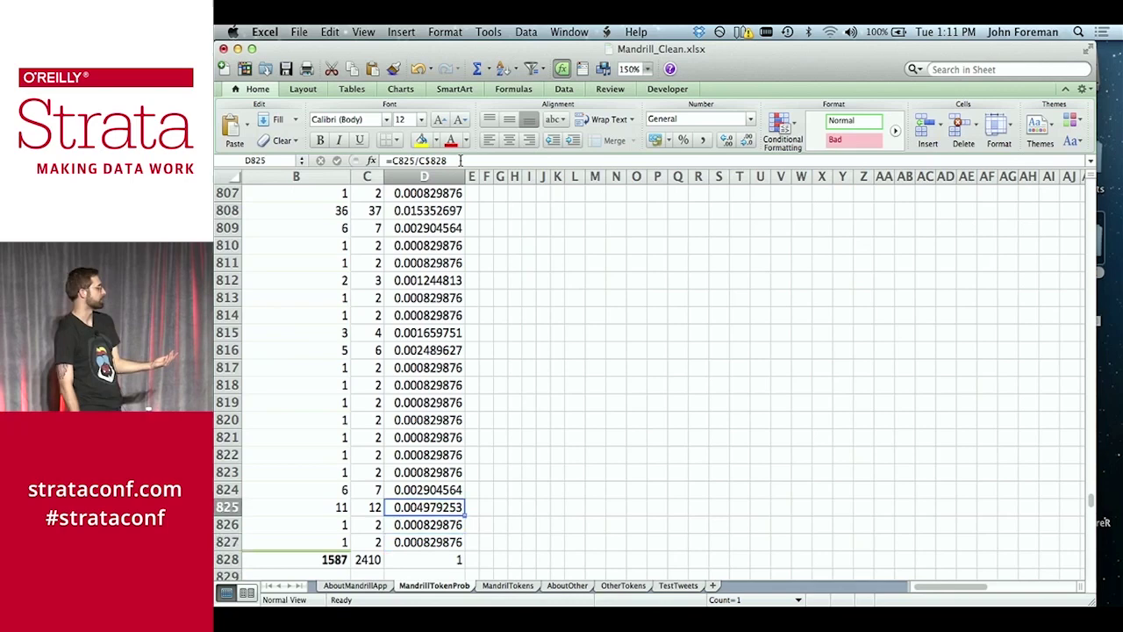
left_click(414, 212)
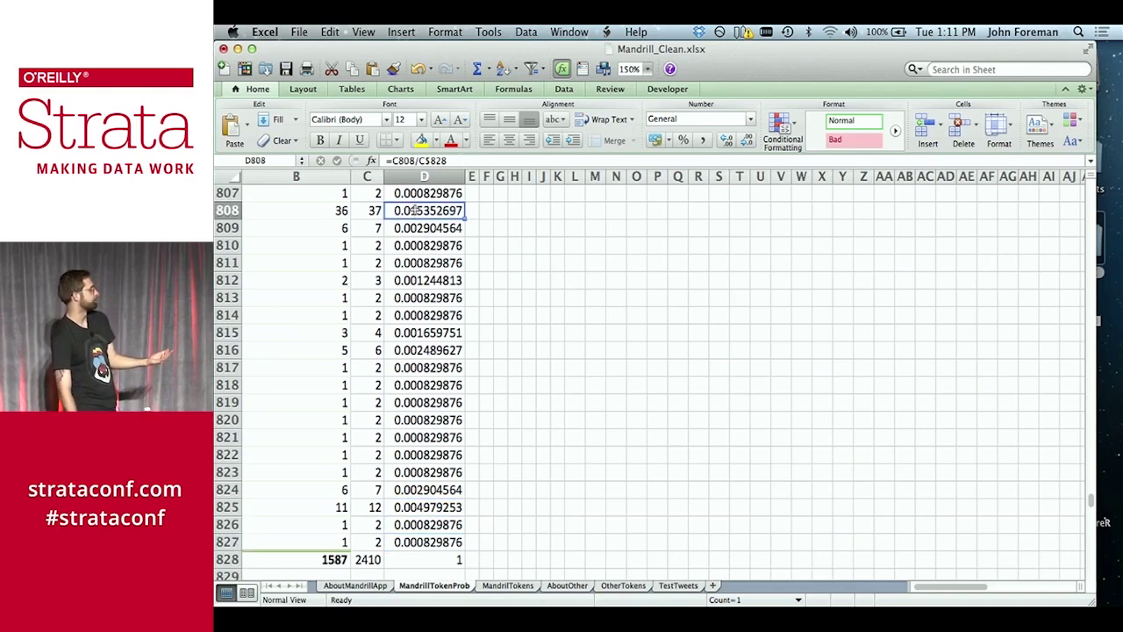
key("Left")
key("Left")
key("Left")
key("Right")
key("Right")
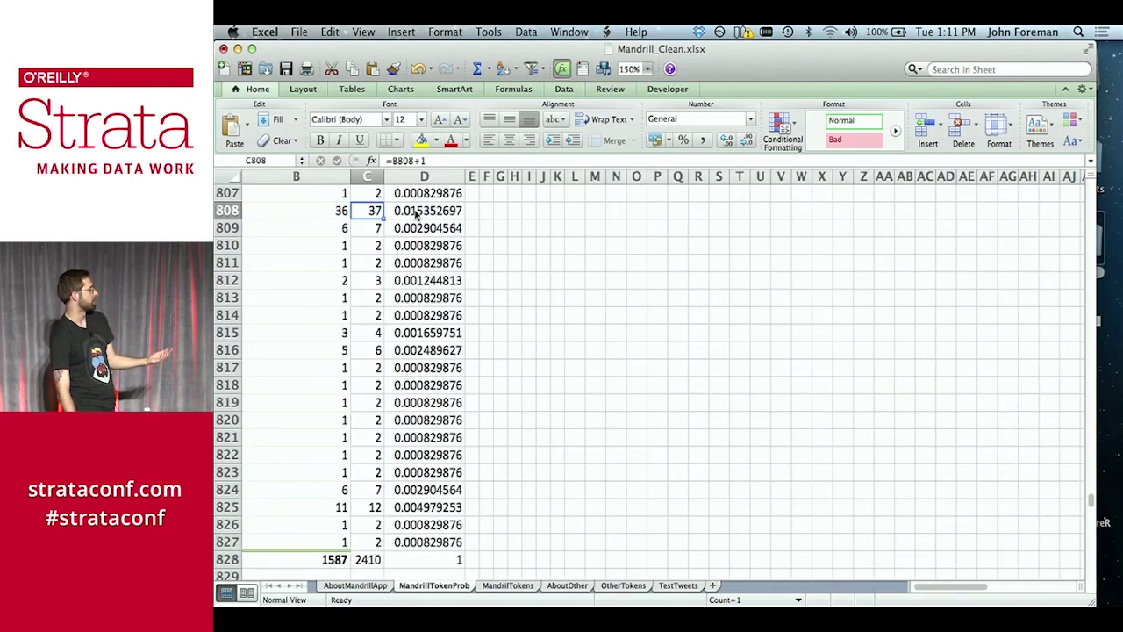
key("Right")
key("Up")
key("Up")
key("Down")
key("Down")
key("Down")
key("Down")
key("Up")
key("Left")
key("Left")
key("Left")
key("Right")
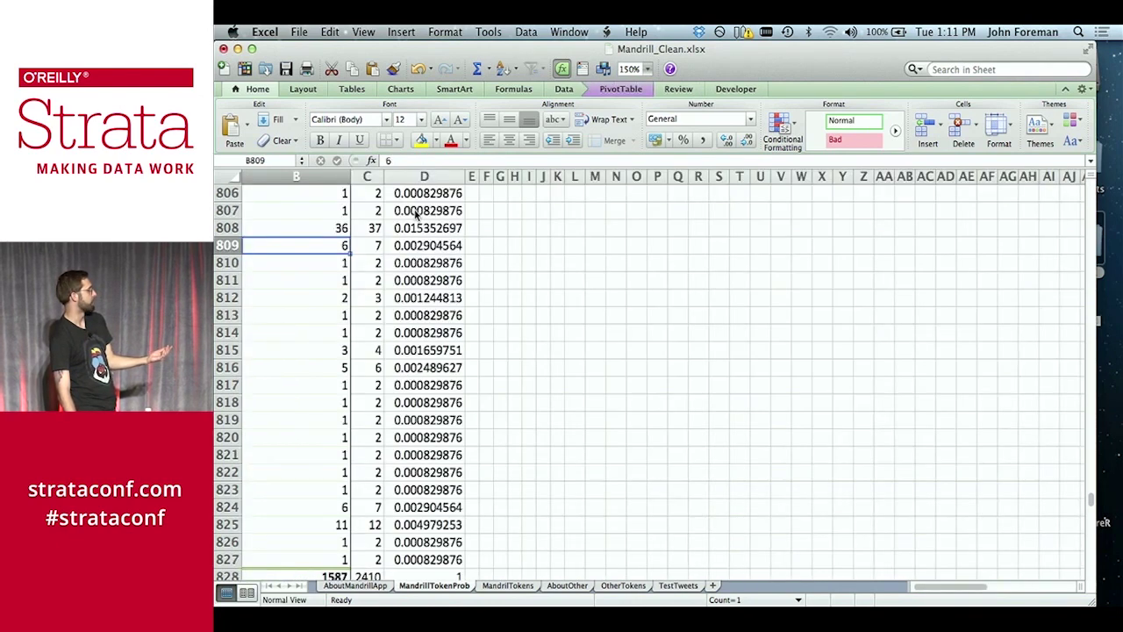
key("Right")
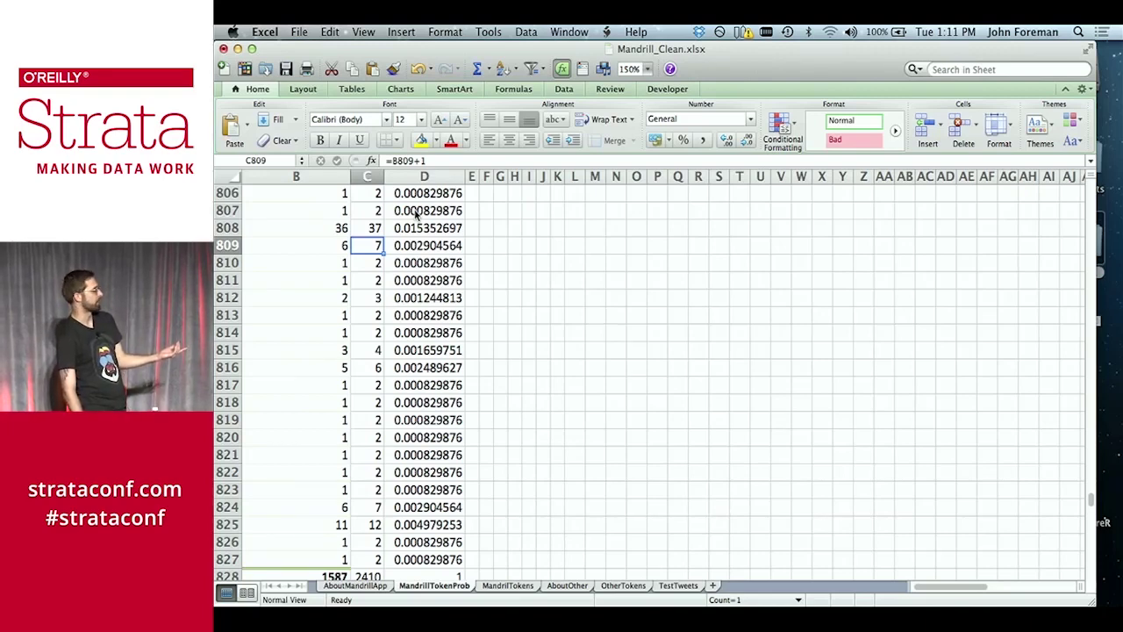
key("Right")
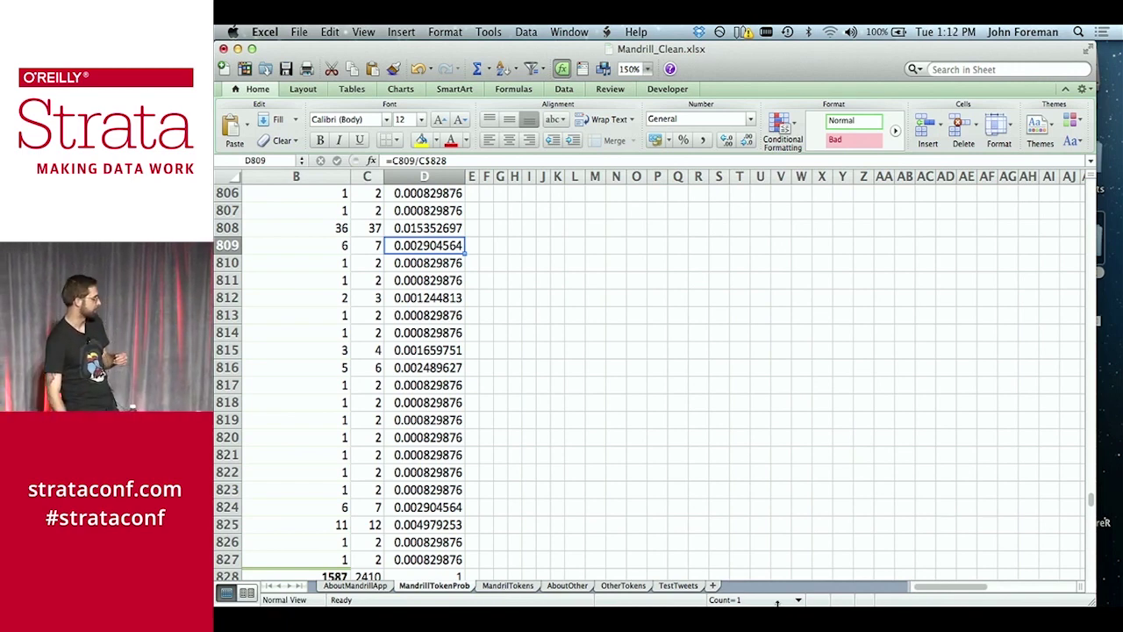
left_click(693, 586)
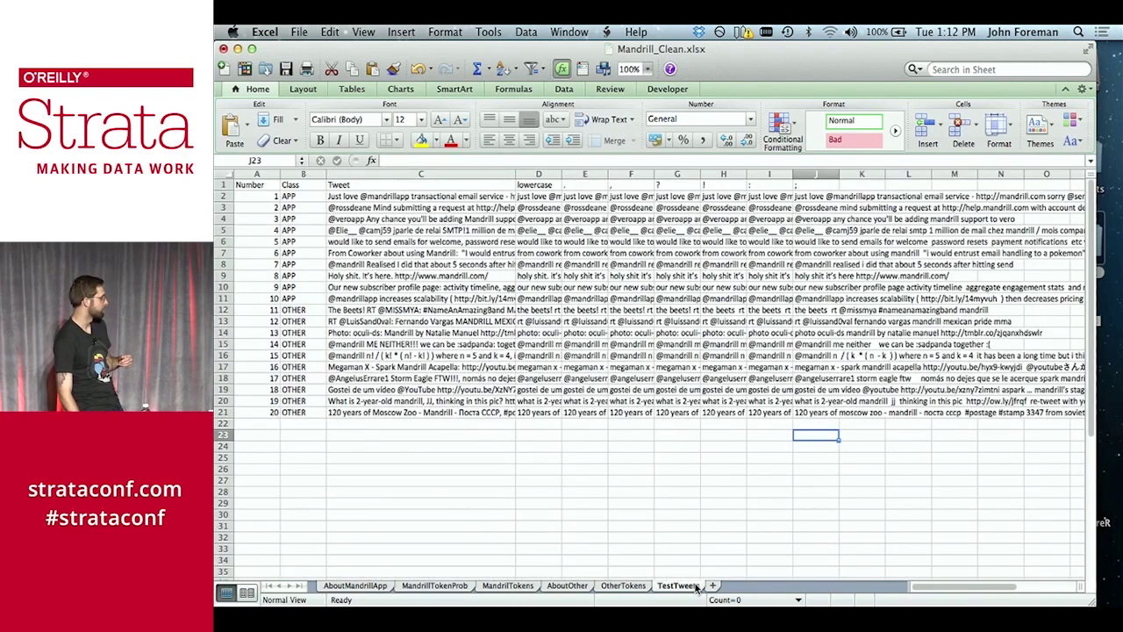
Zoom the TestTweets table to 150%, then go back to the MandrillTokenProb sheet
left_click(648, 68)
left_click(641, 99)
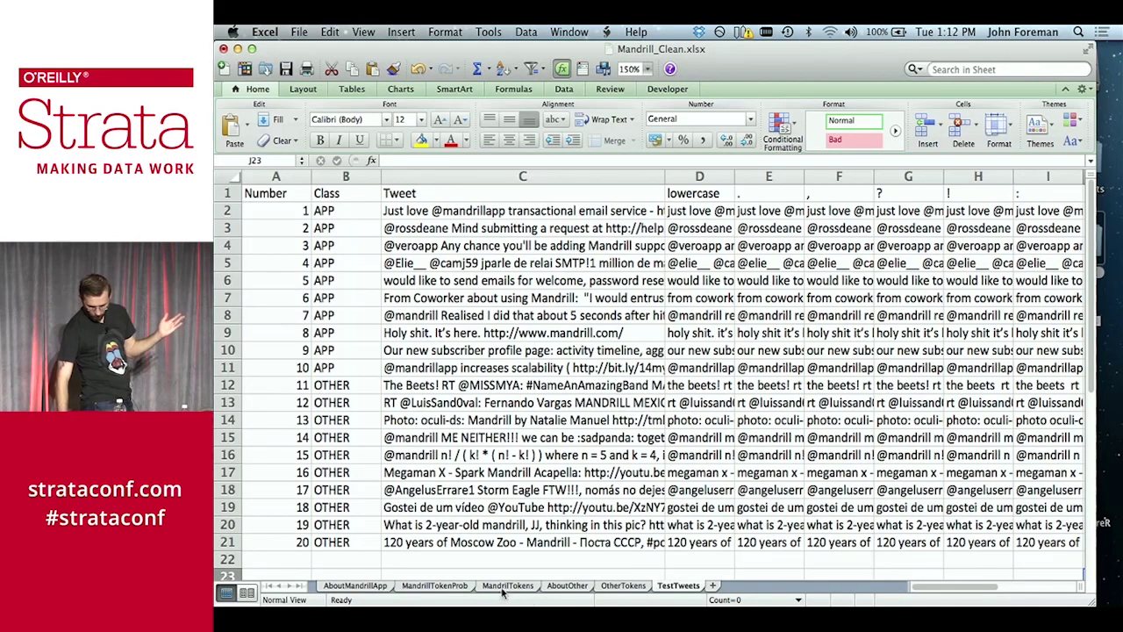
left_click(435, 585)
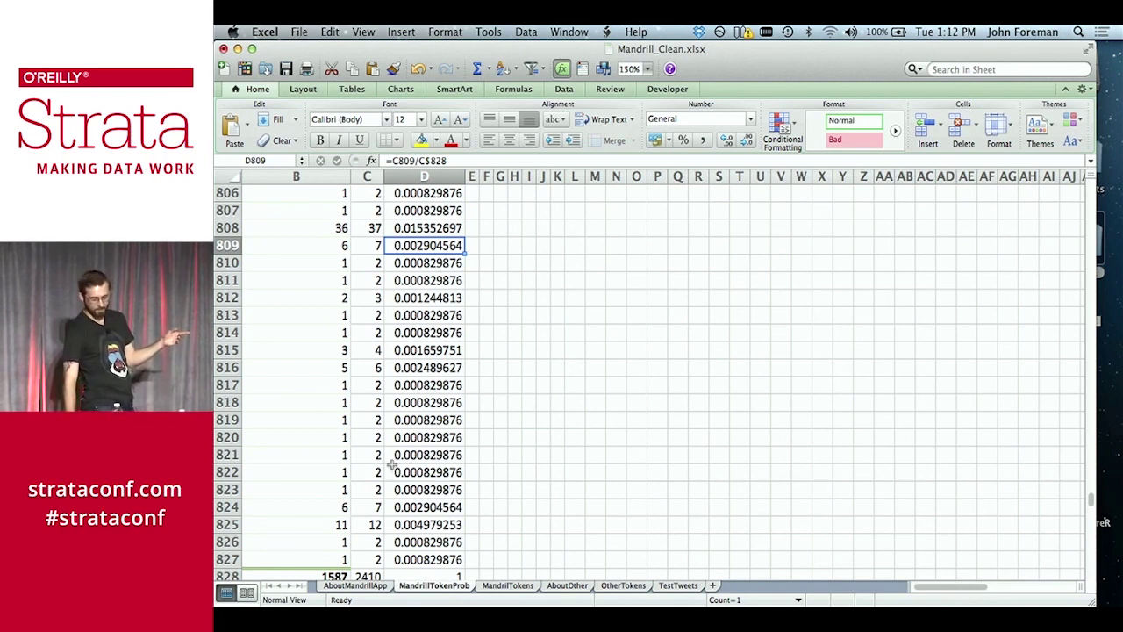
Select cell B818 to inspect that word's count
left_click(323, 406)
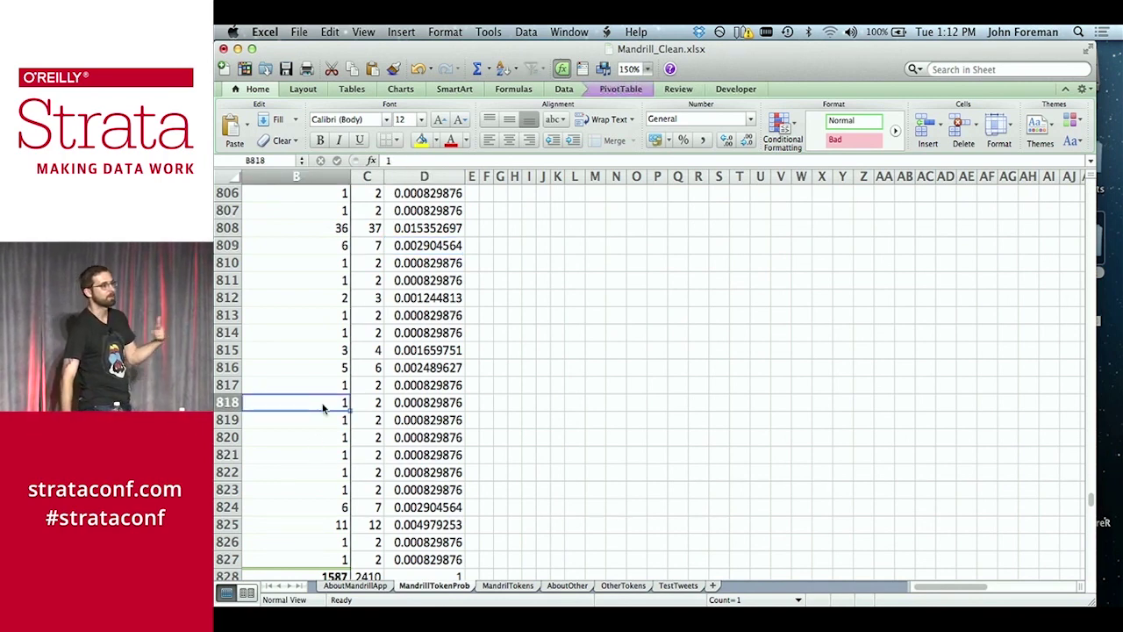
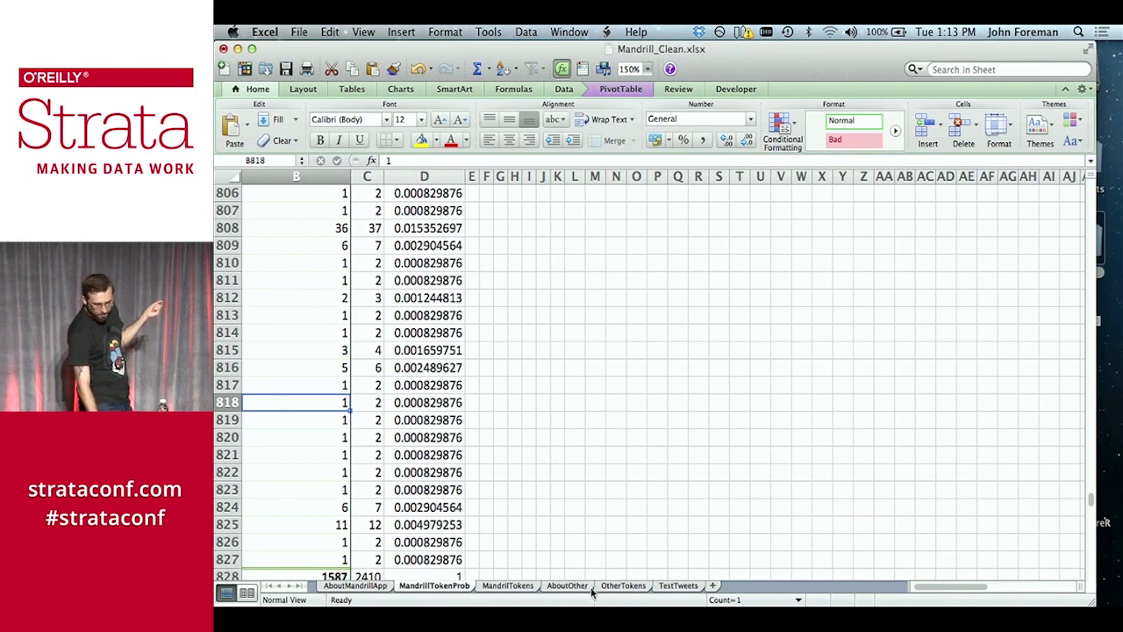
On the OtherTokens sheet, select the Words! and length columns and insert a PivotTable from them
left_click(624, 586)
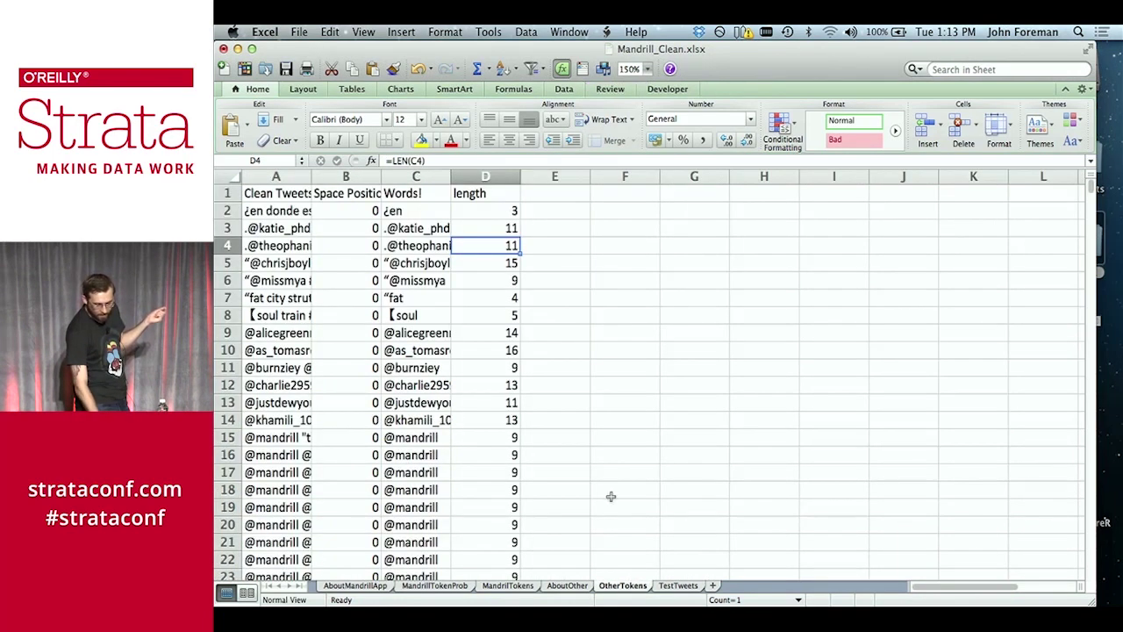
left_click_drag(494, 175, 416, 175)
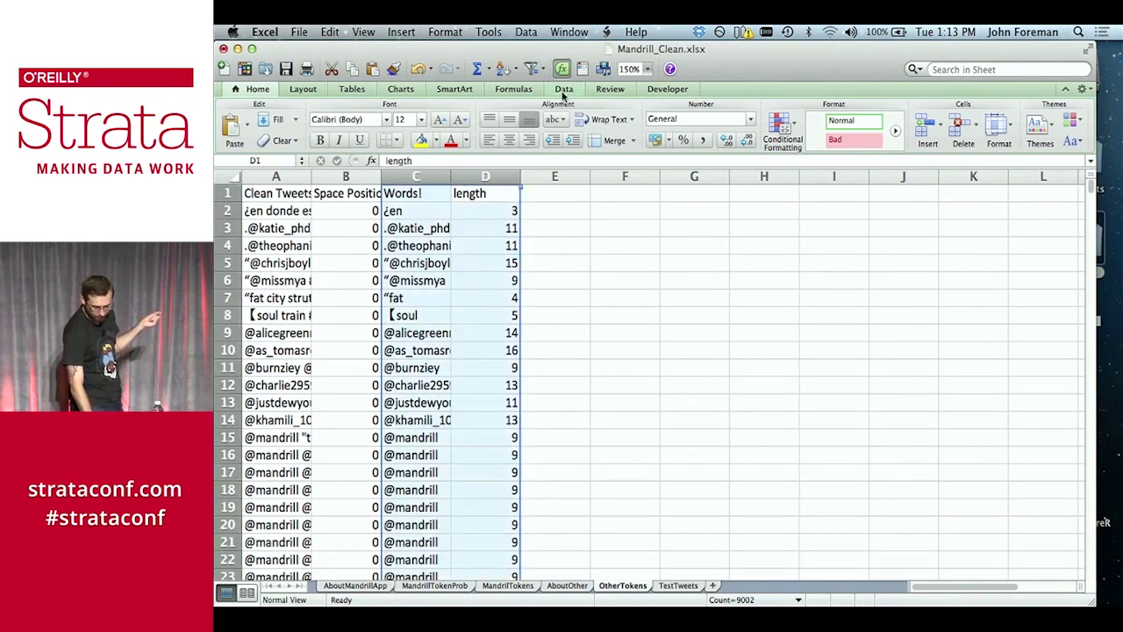
left_click(563, 89)
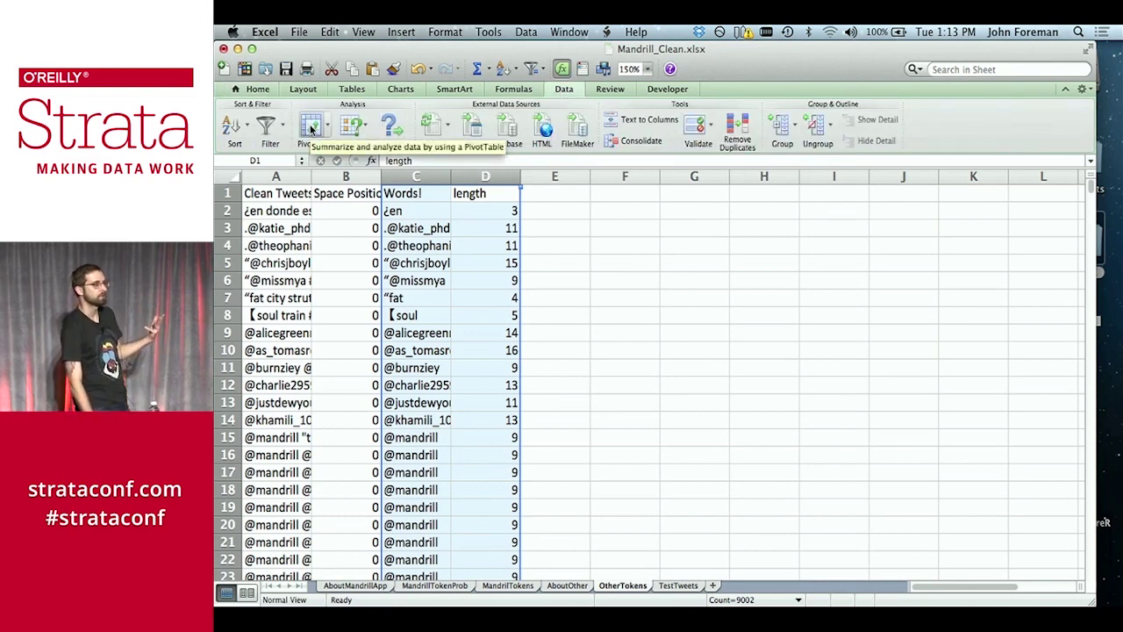
left_click(311, 128)
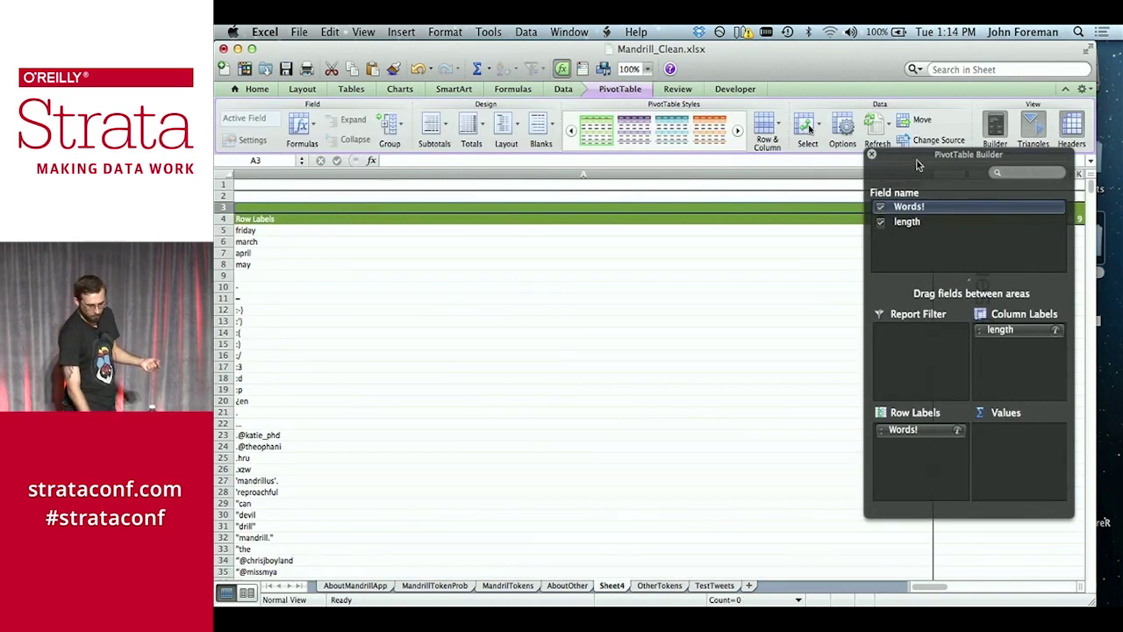
Lay out the pivot with length as the report filter and Words! as row labels and counted values
left_click(649, 70)
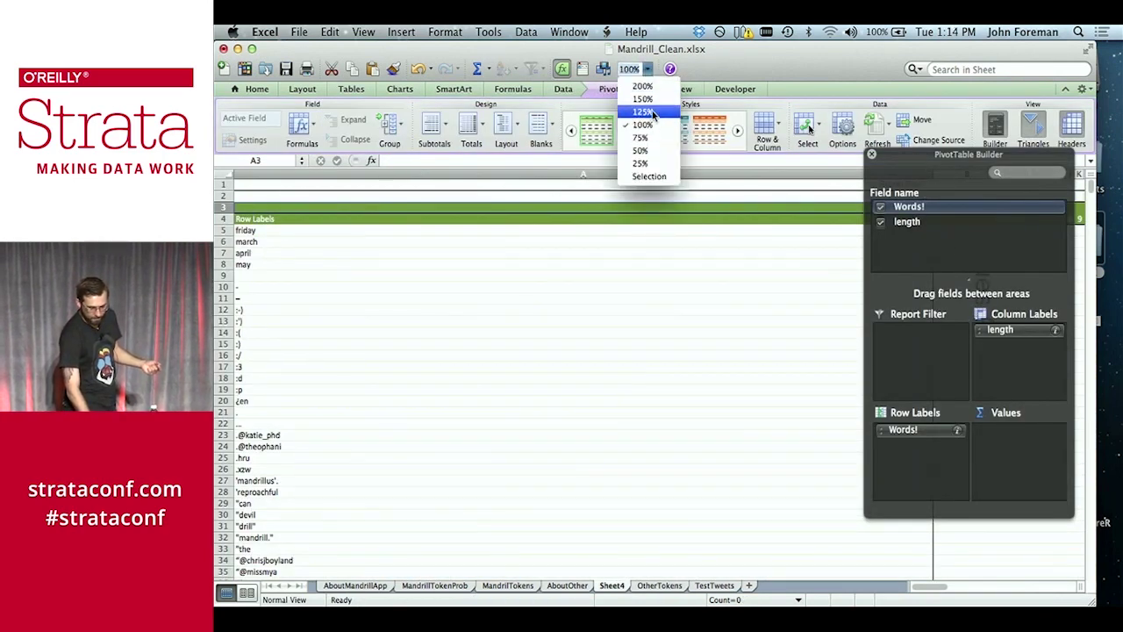
left_click(645, 96)
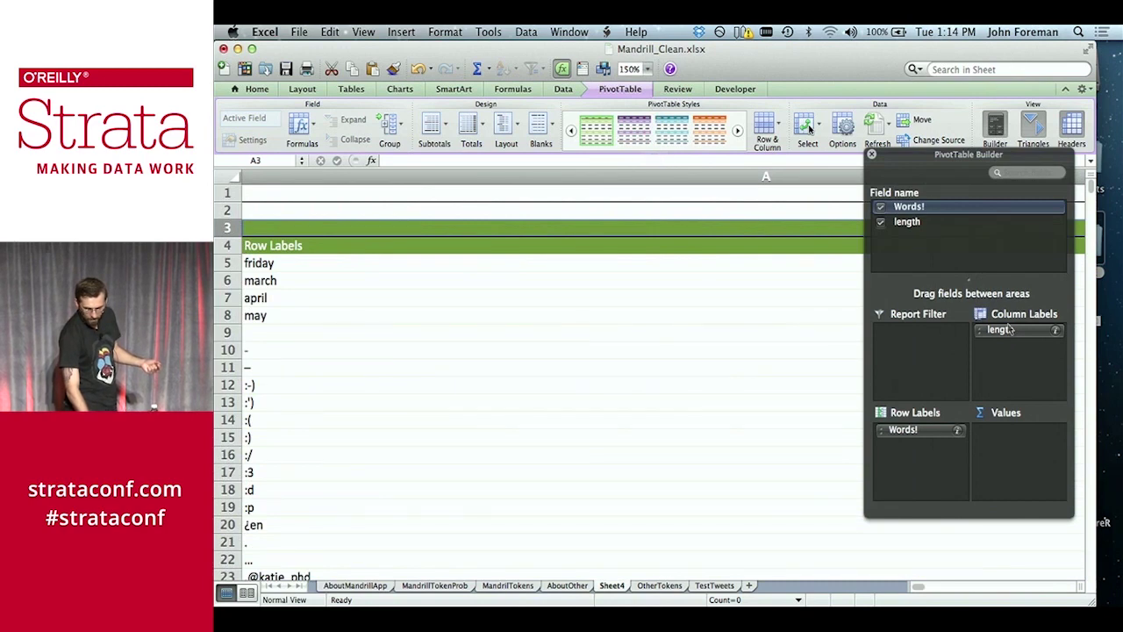
left_click(921, 222)
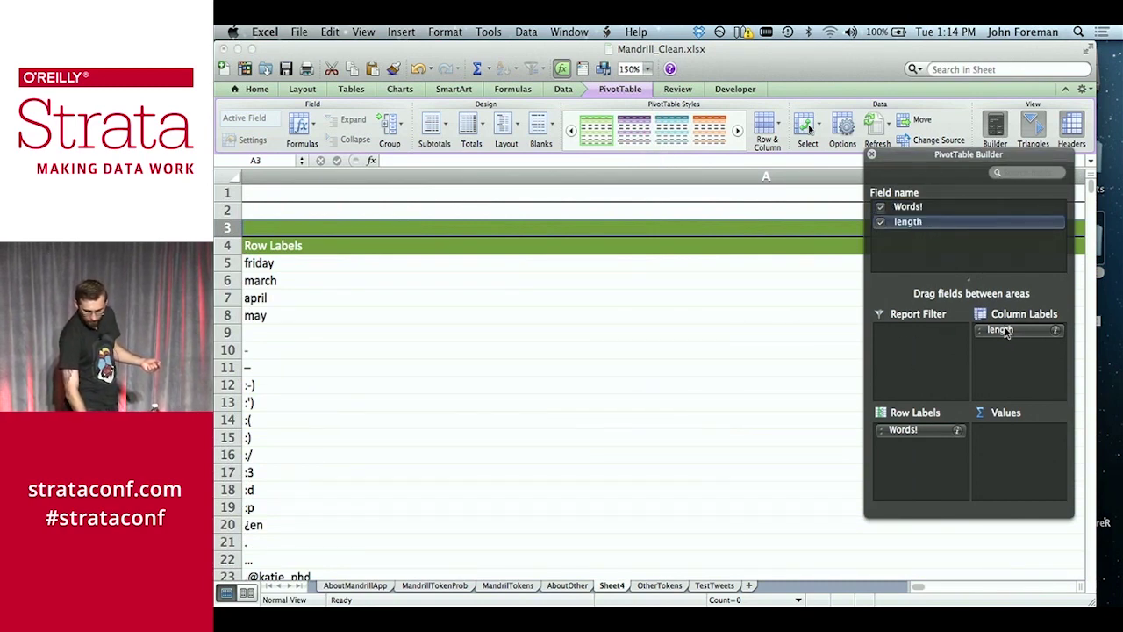
left_click_drag(1001, 330, 783, 340)
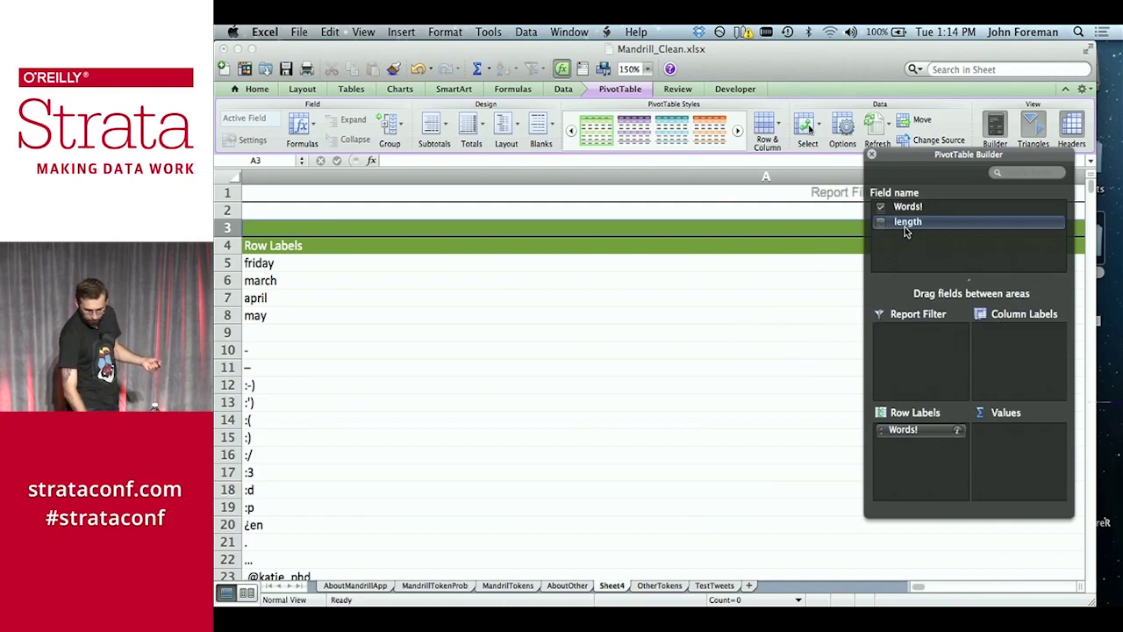
left_click_drag(908, 225, 913, 362)
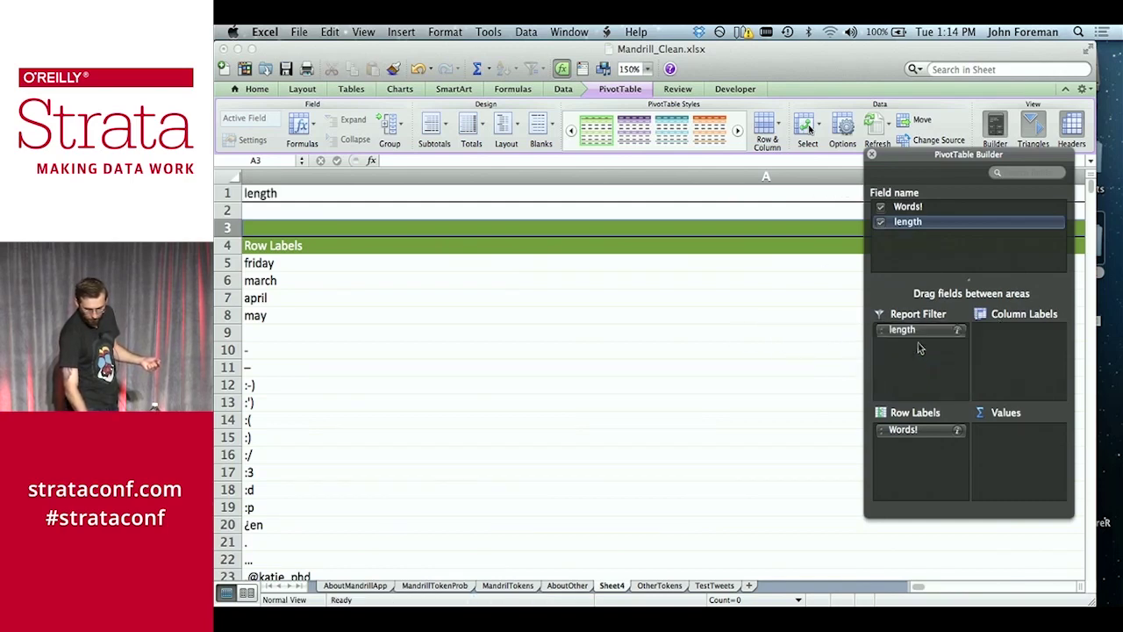
left_click(926, 214)
left_click_drag(928, 213, 1026, 434)
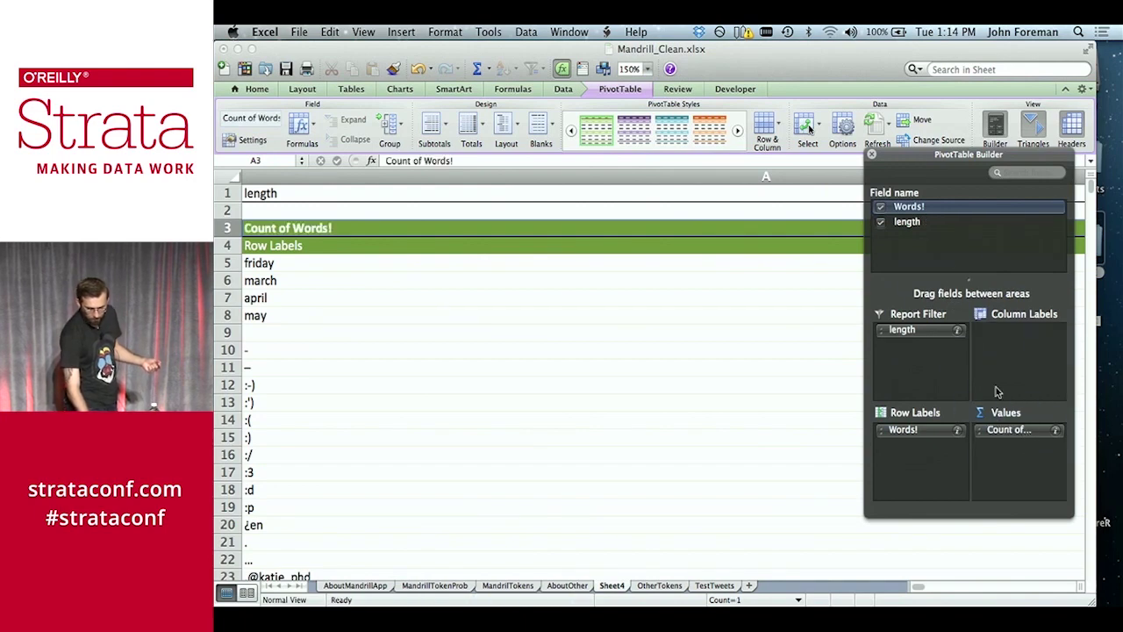
left_click(871, 155)
Filter the pivot's length field to exclude lengths 0, 1, 2 and 3
left_click(647, 68)
left_click(654, 125)
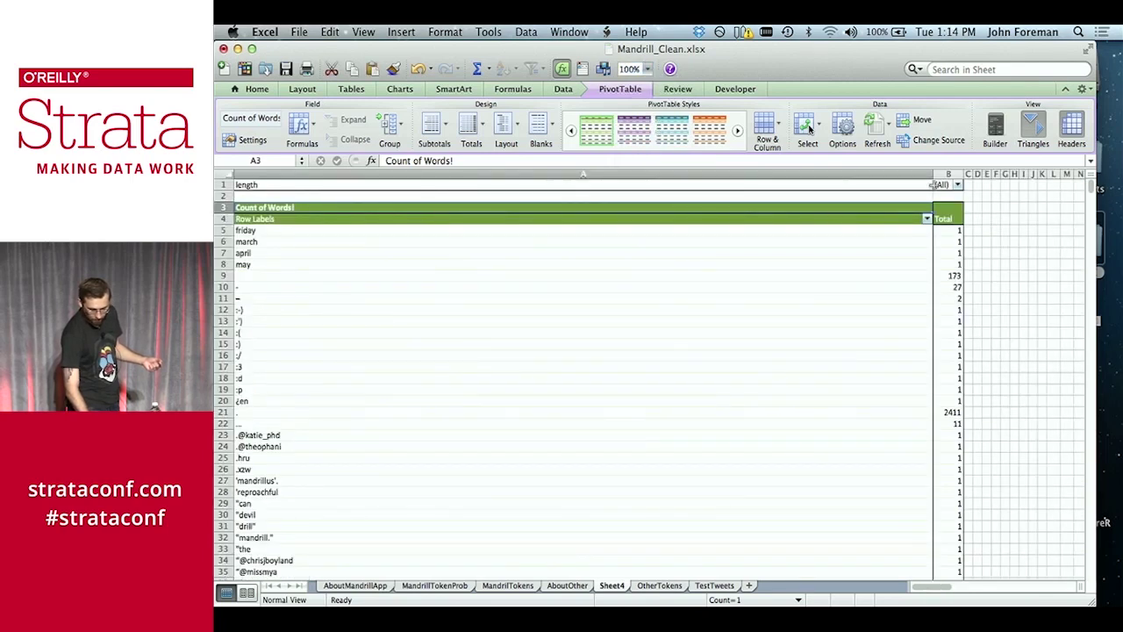
left_click_drag(931, 176, 612, 176)
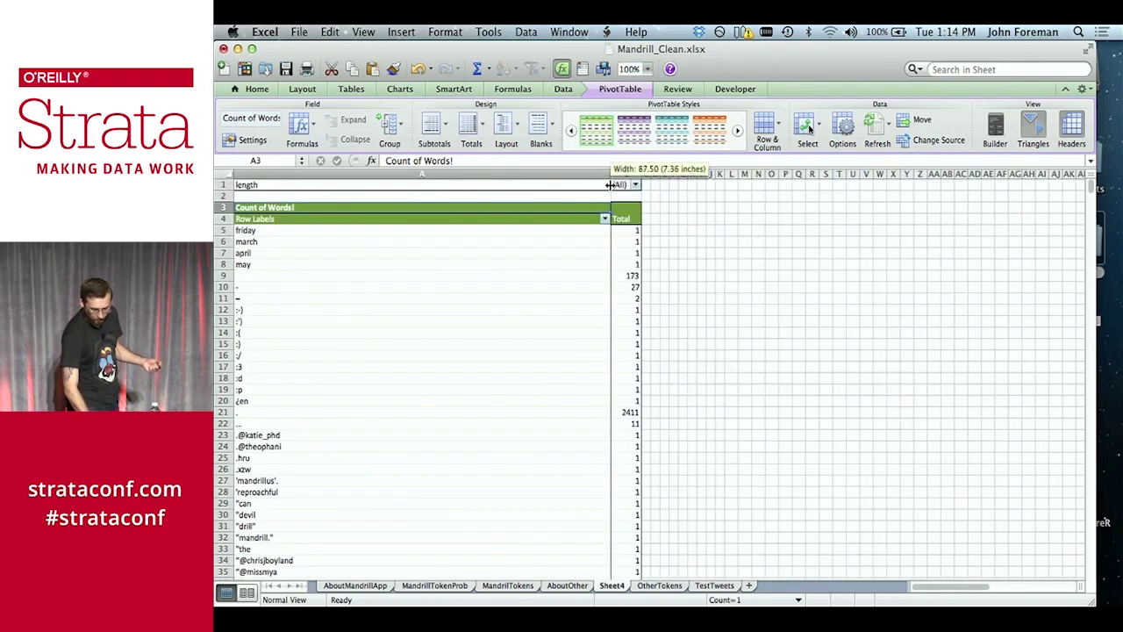
left_click(635, 184)
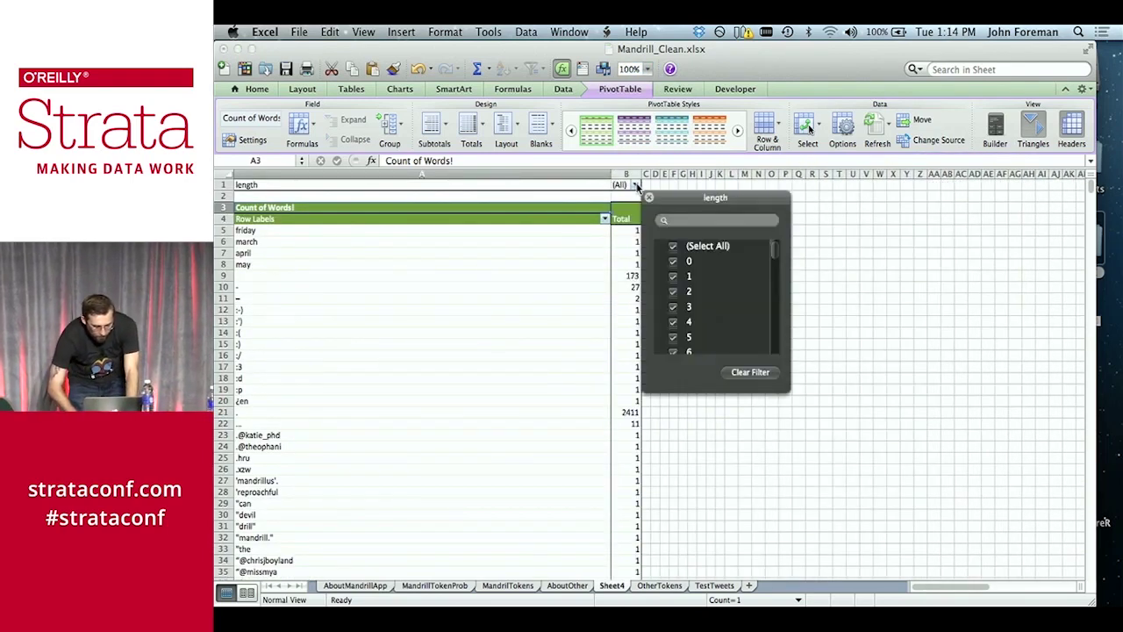
left_click(673, 262)
left_click(673, 278)
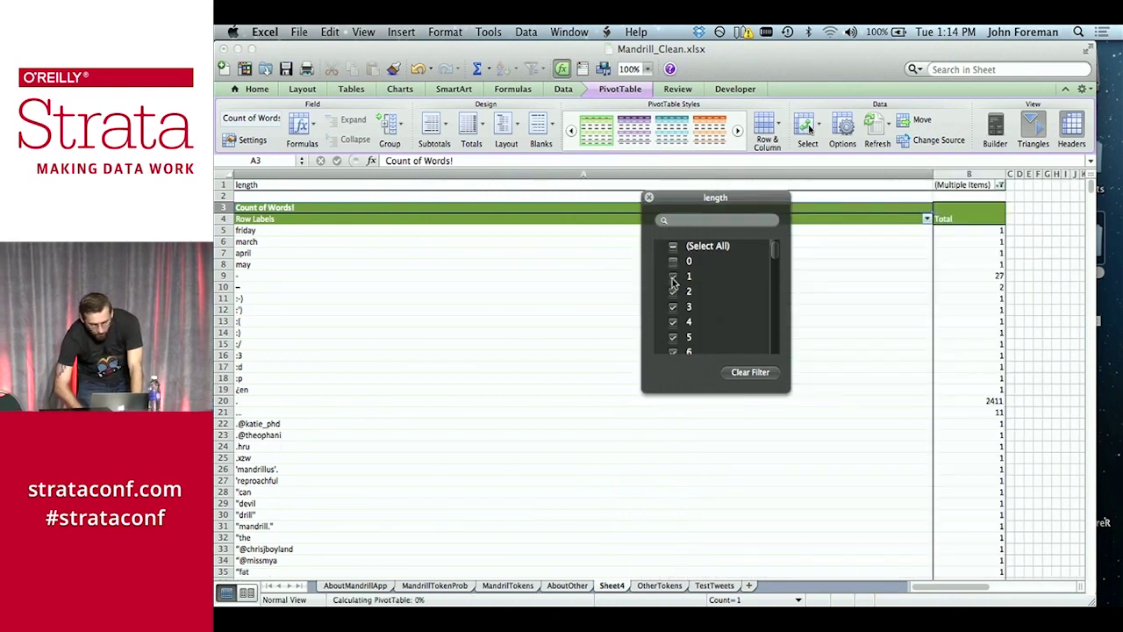
left_click(673, 292)
left_click(673, 307)
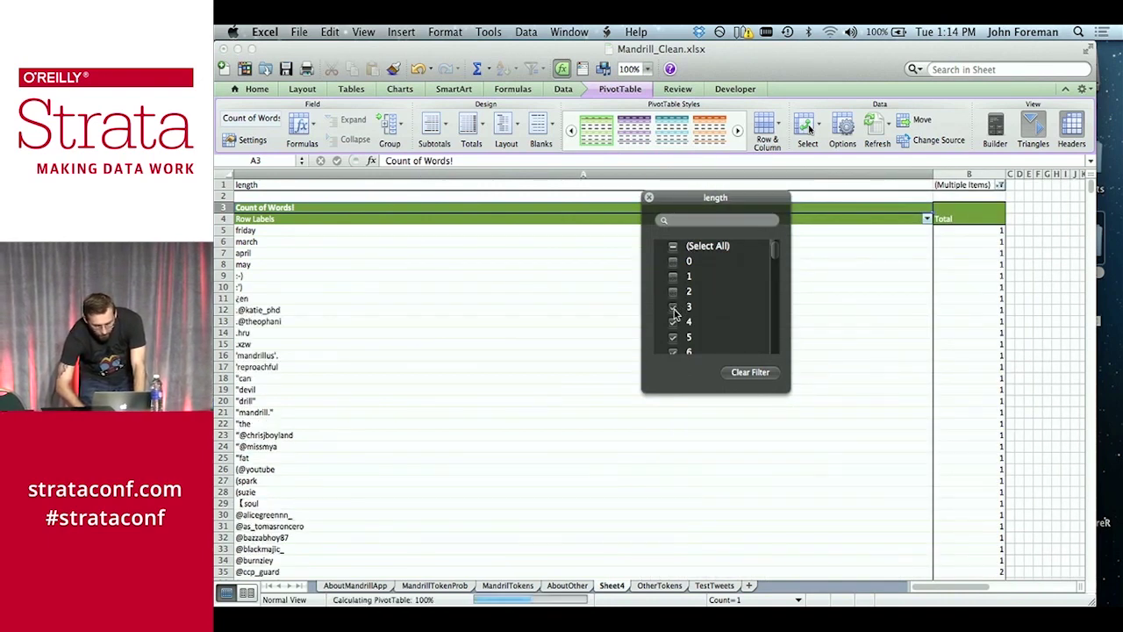
left_click(649, 198)
left_click(1011, 220)
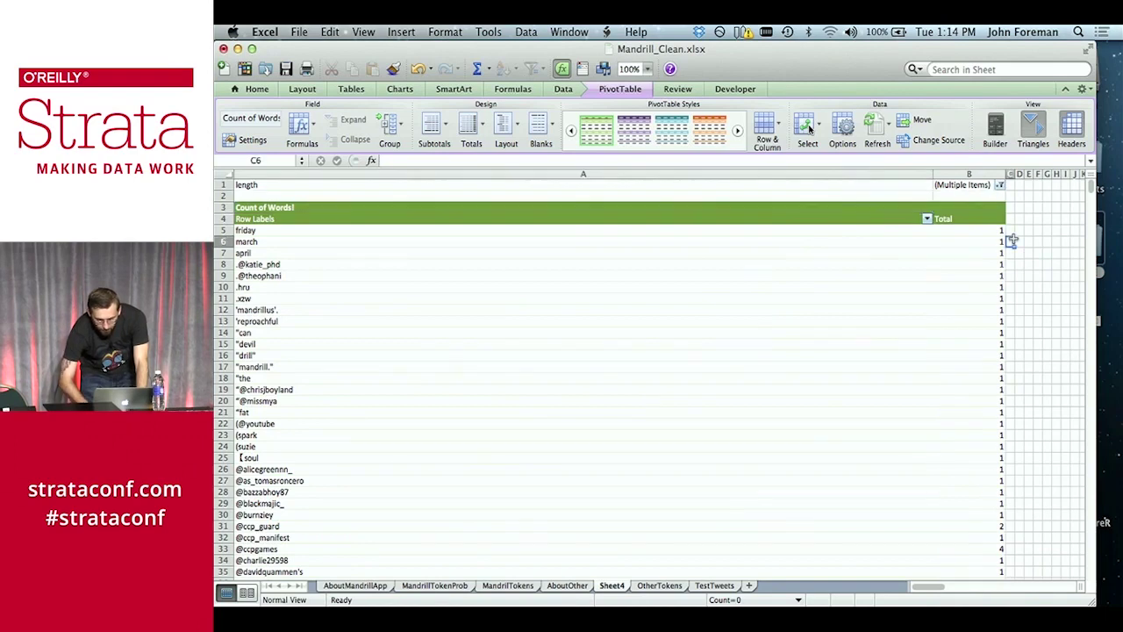
Add an 'Add one' column in C with =B5+1 filled down beside the counts
type("Add one")
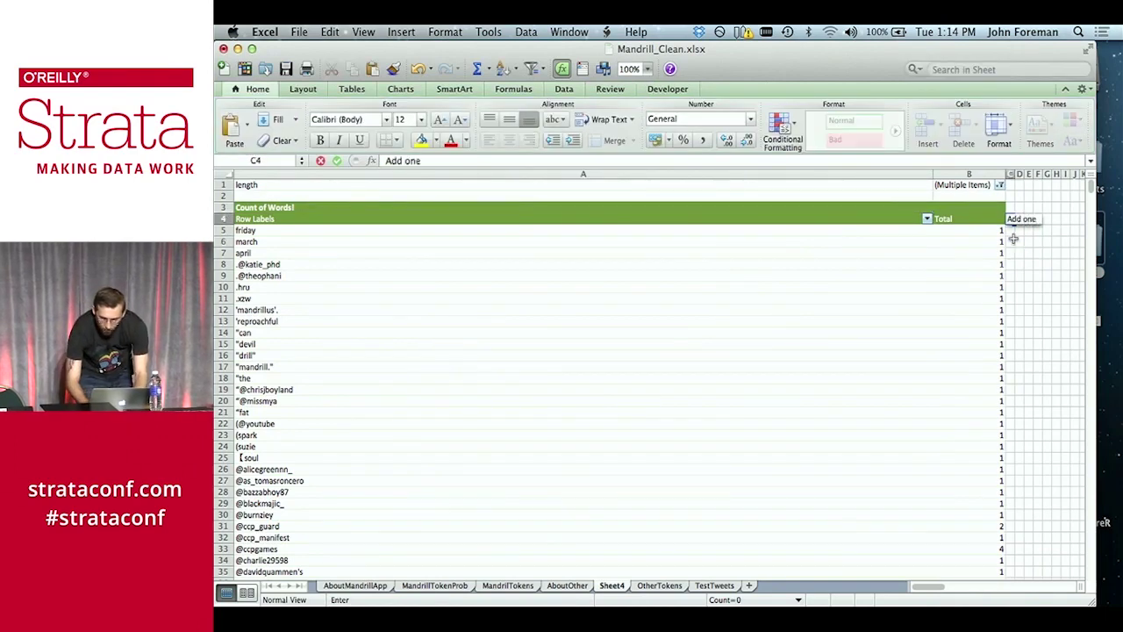
key("Return")
type("=")
key("Left")
type("+1")
key("Return")
left_click(1011, 231)
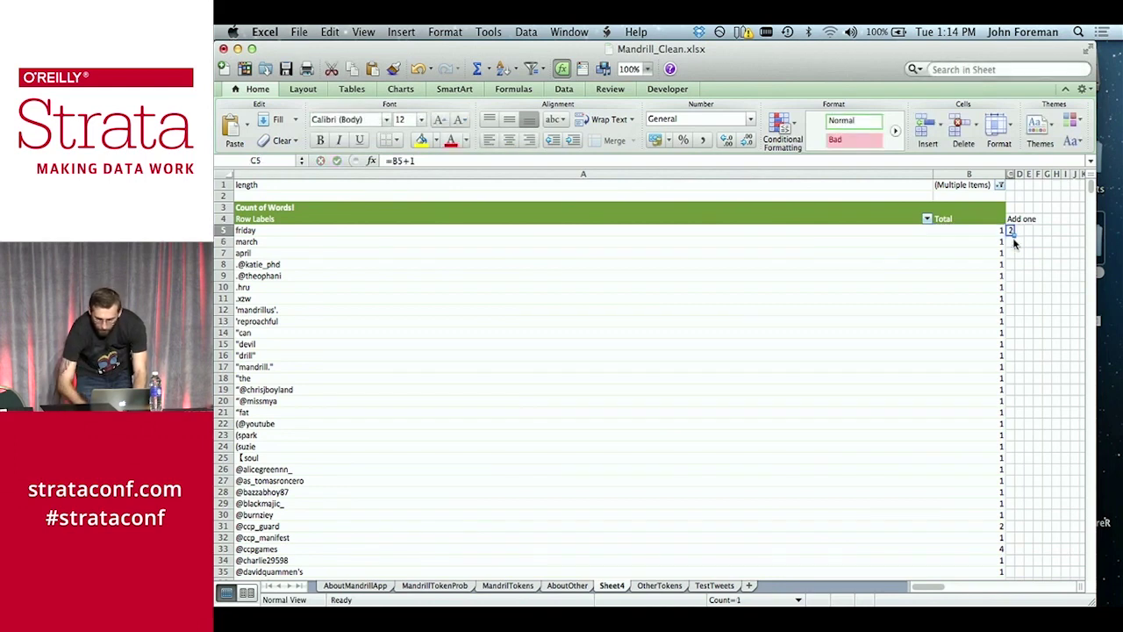
double_click(1015, 235)
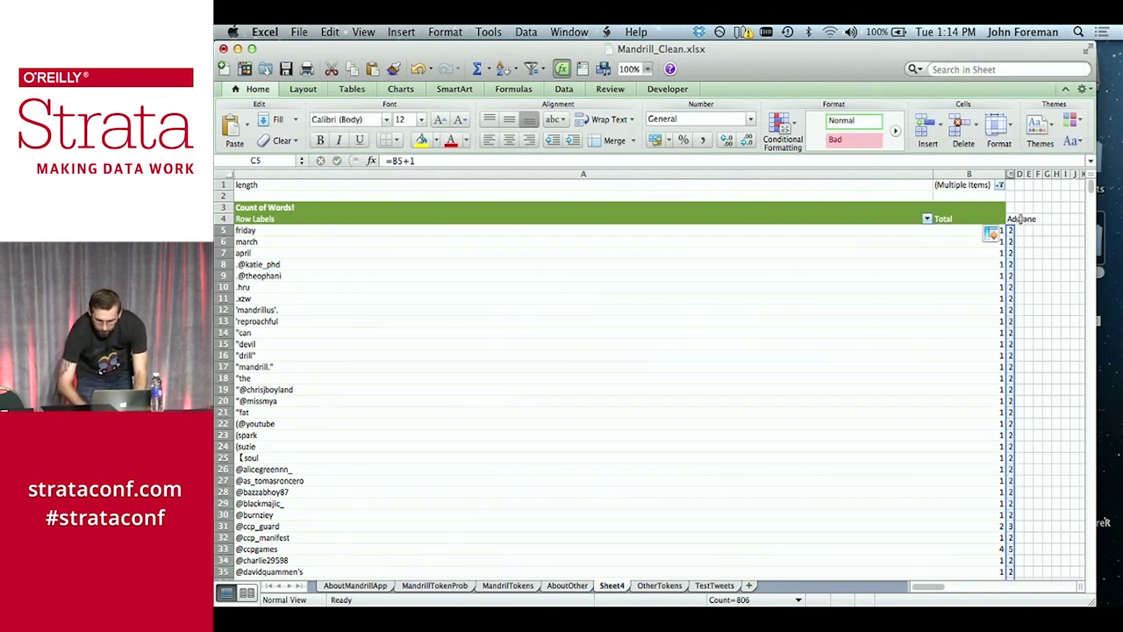
Review the length filter and head column D 'Prob(Word | Other)'
left_click(1022, 218)
left_click(1000, 186)
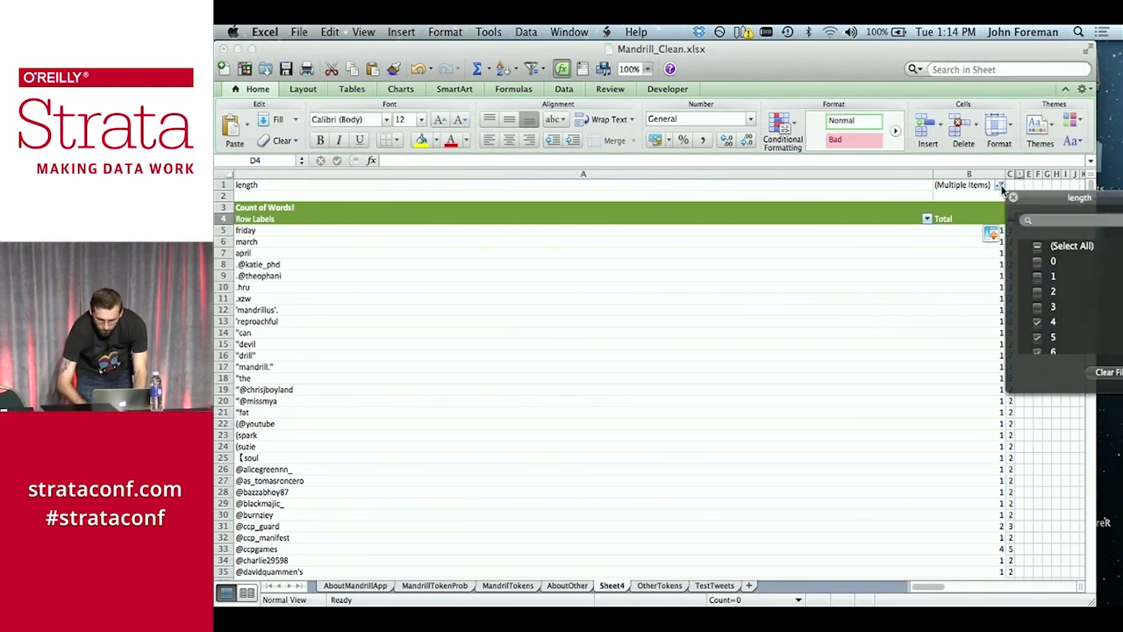
scroll(1034, 305, "down", 3)
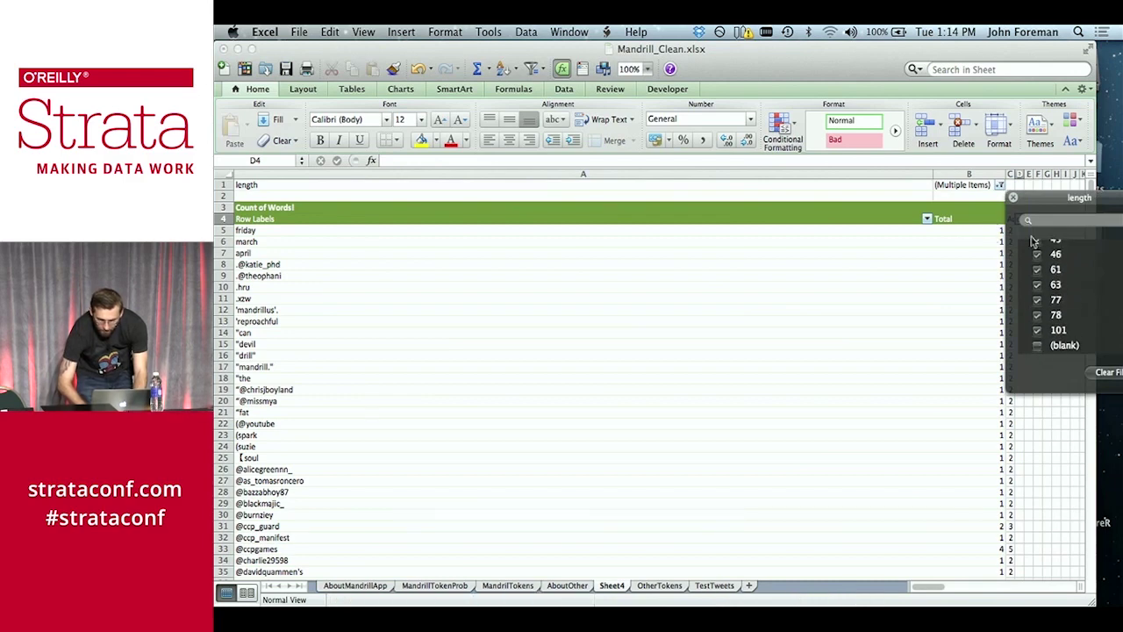
left_click(1013, 197)
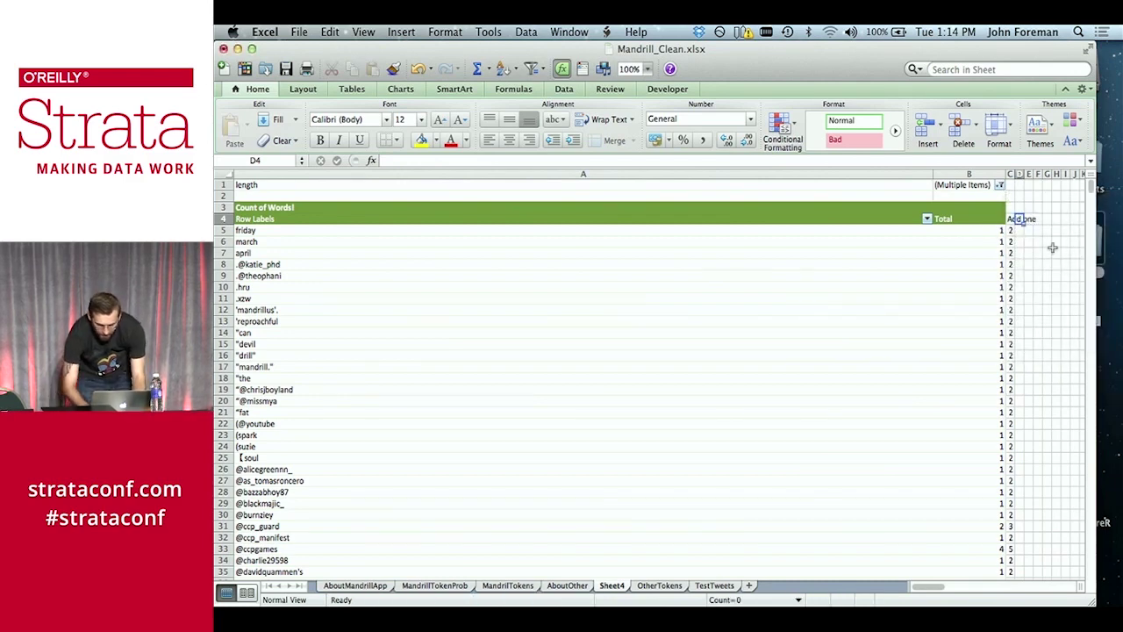
type("P")
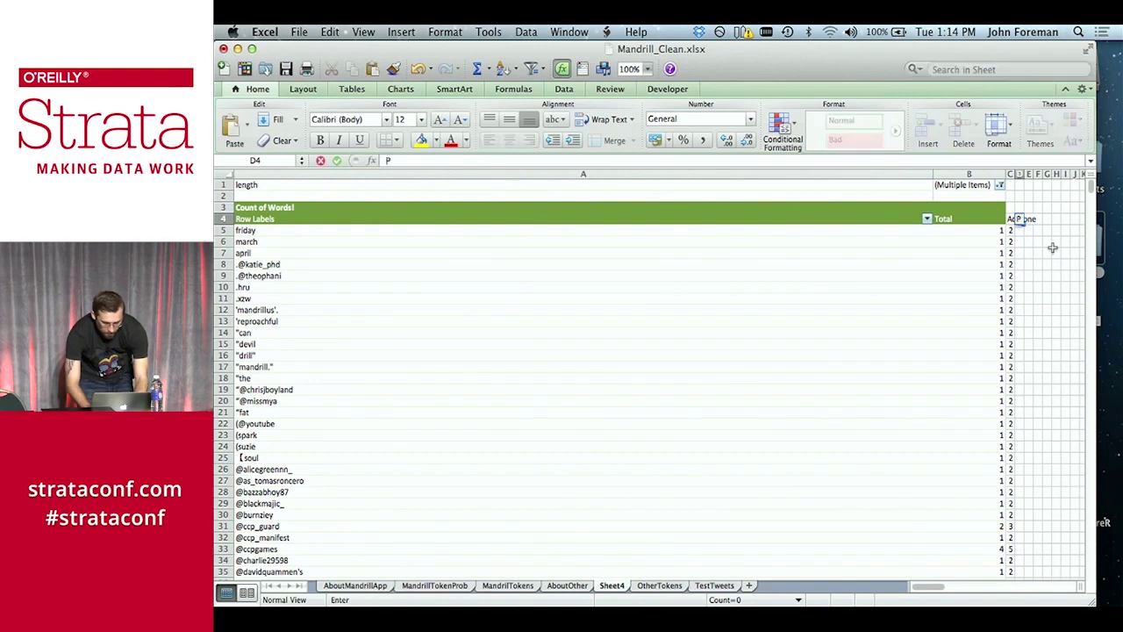
type("rob(Wor")
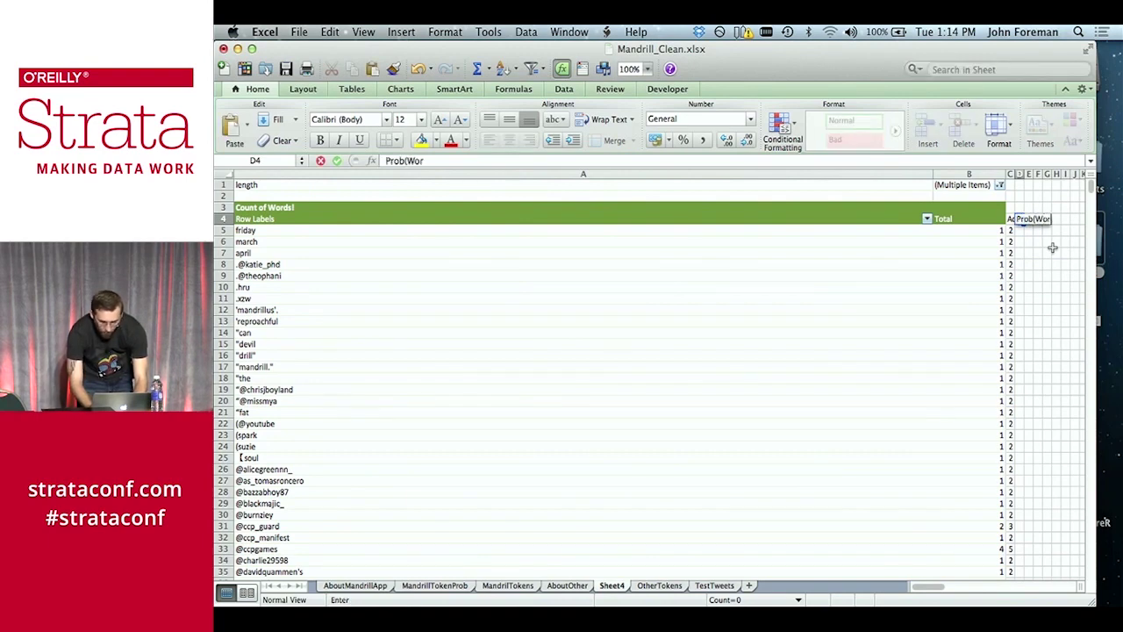
type("d | Other)")
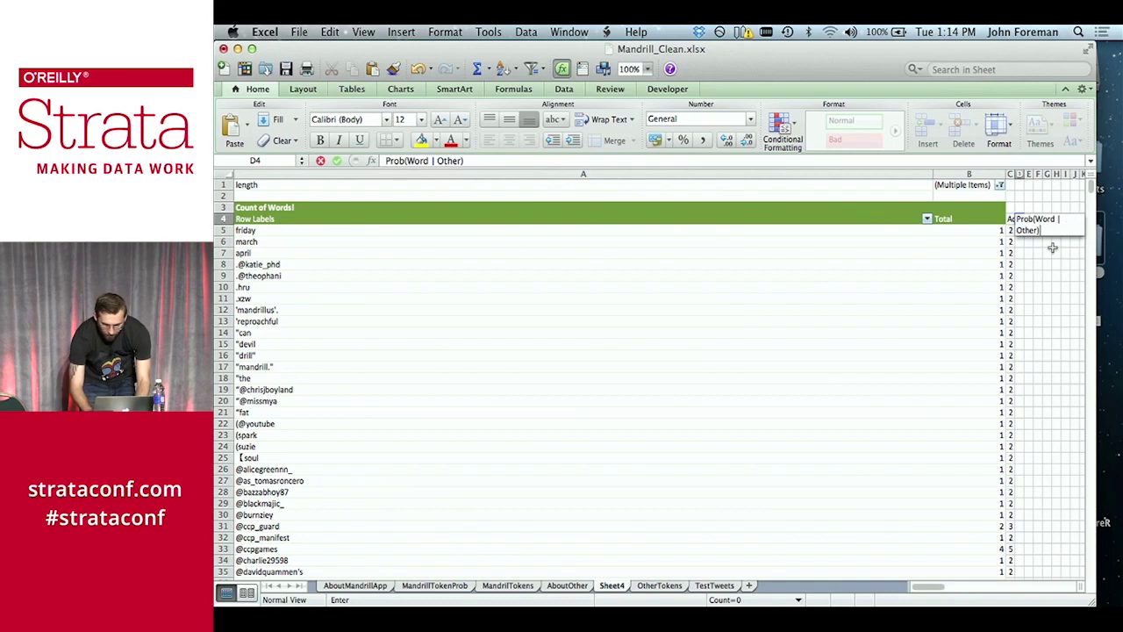
key("Return")
Enter =C5/C811 in D5 as the first word probability
key("Left")
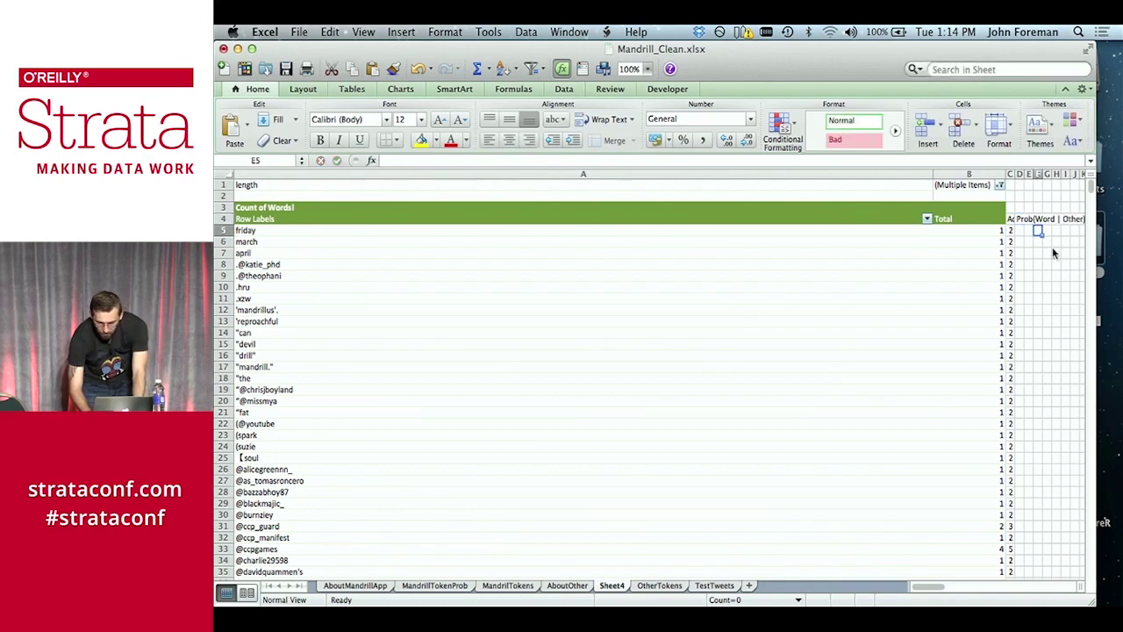
key("Right")
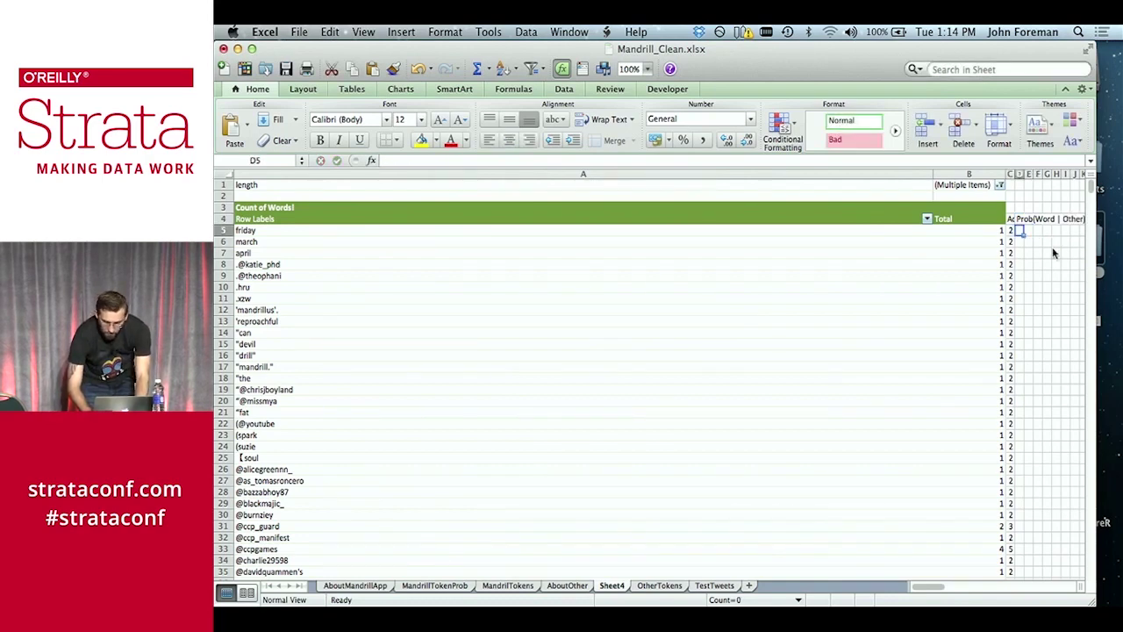
type("=")
key("Left")
type("/")
key("Left")
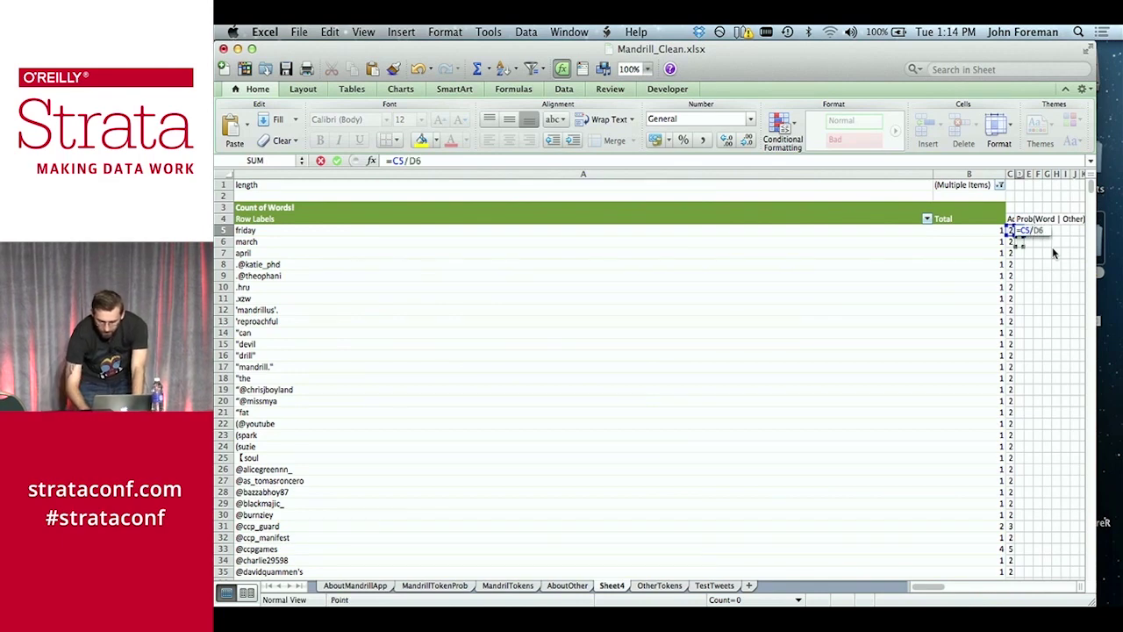
key("super+Down")
key("Down")
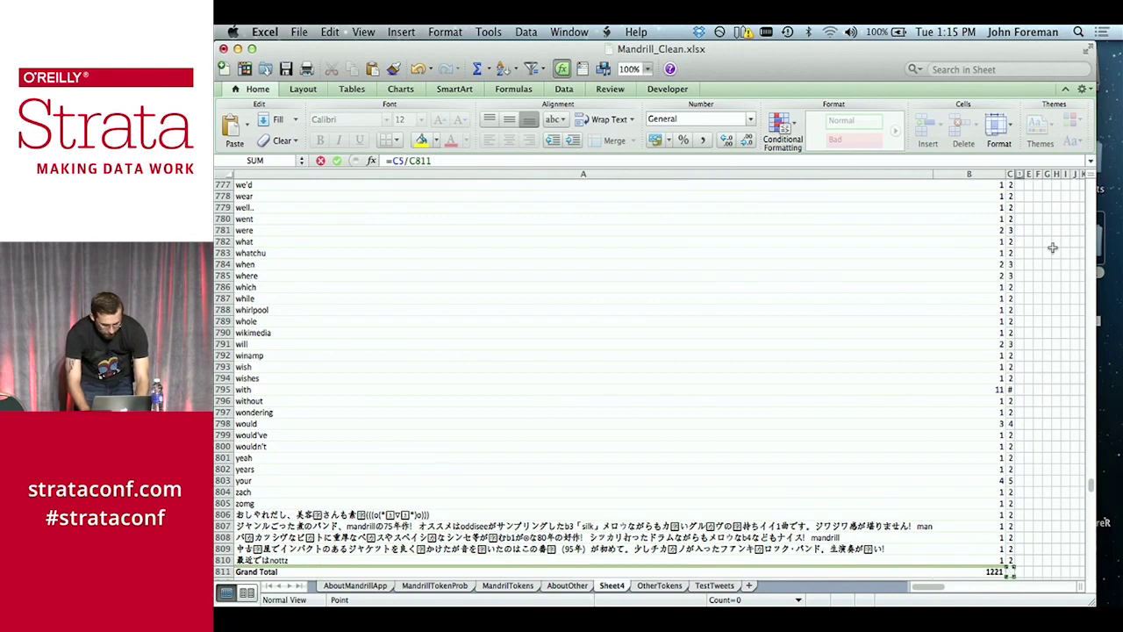
key("Return")
Total column C in C811 with =SUM(C5:C810), giving 2027
key("Left")
key("super+Down")
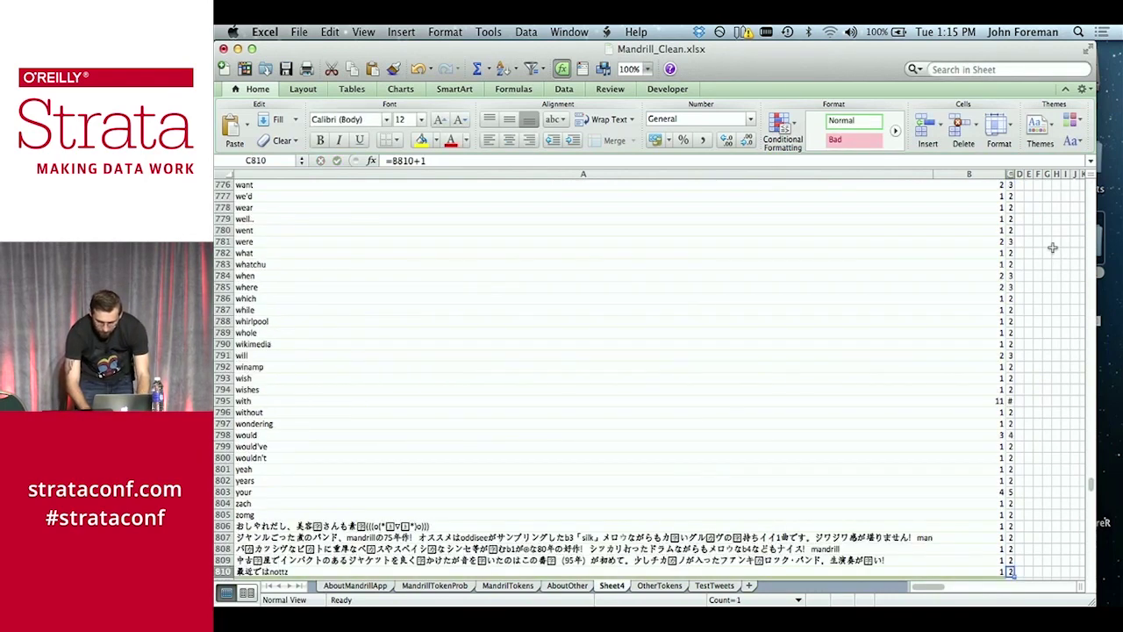
key("Down")
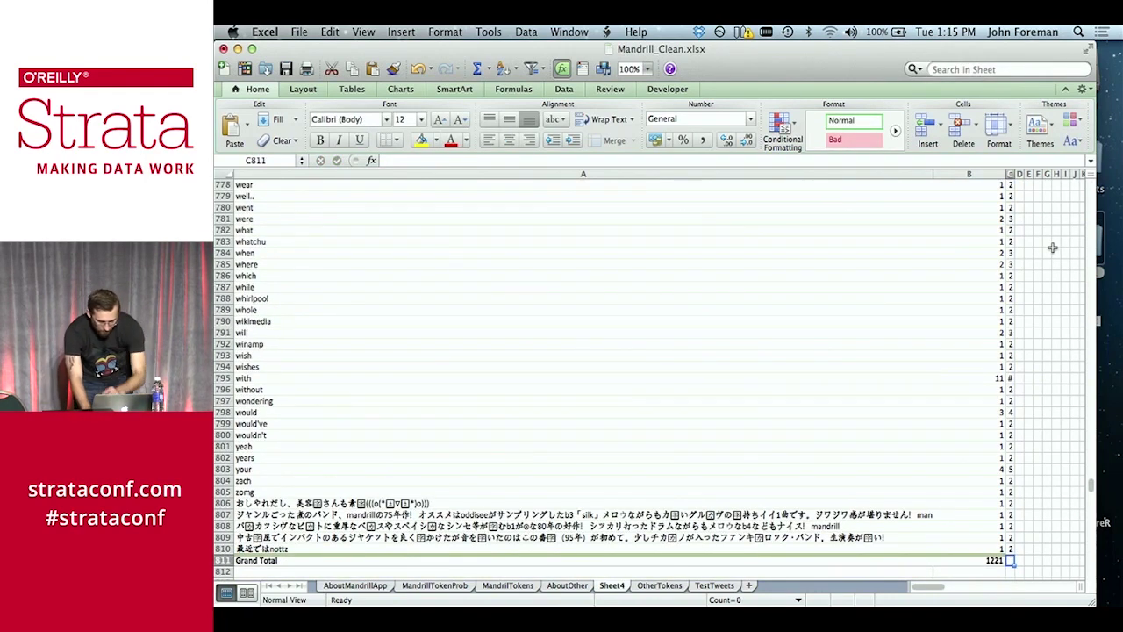
type("=")
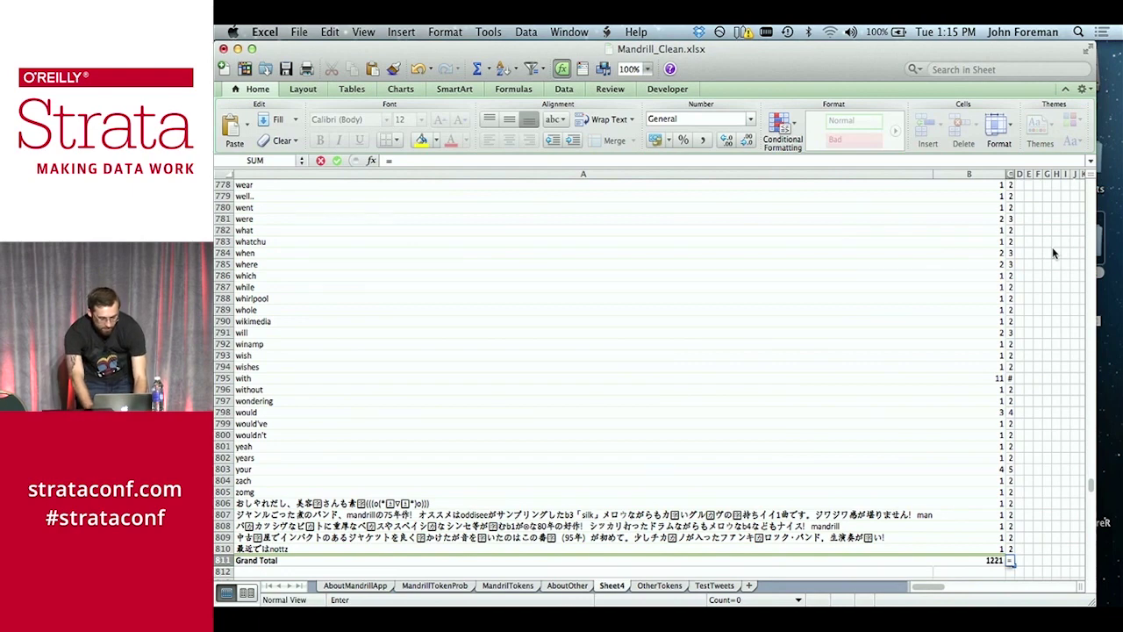
type("sum(")
key("Up")
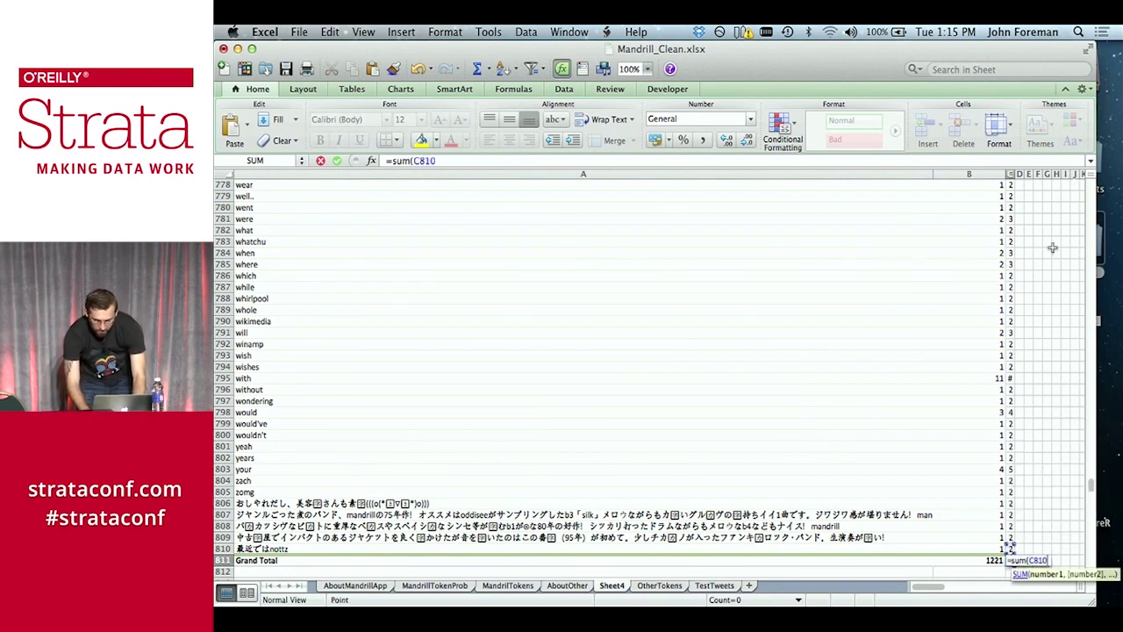
key("ctrl+shift+Up")
type(")")
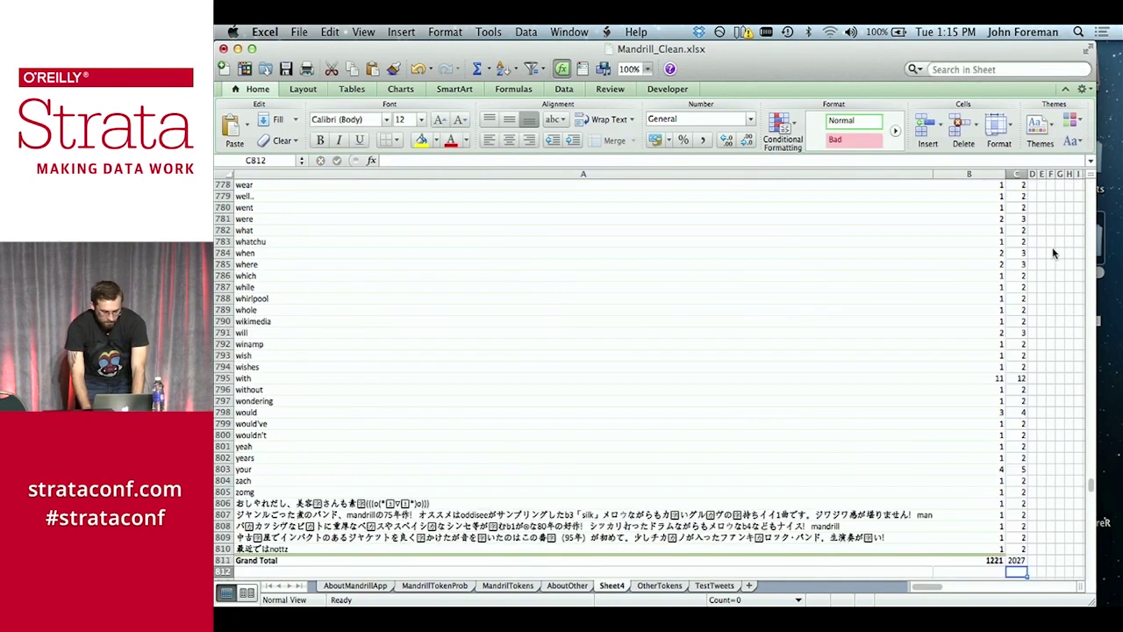
key("Up")
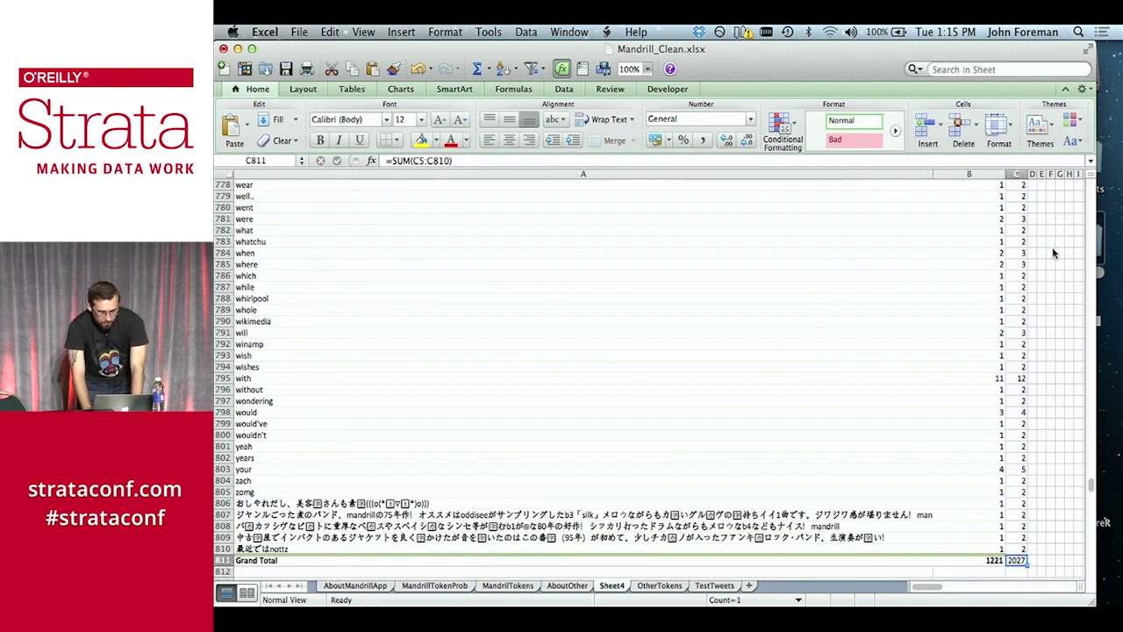
key("Up")
key("Right")
key("super+Up")
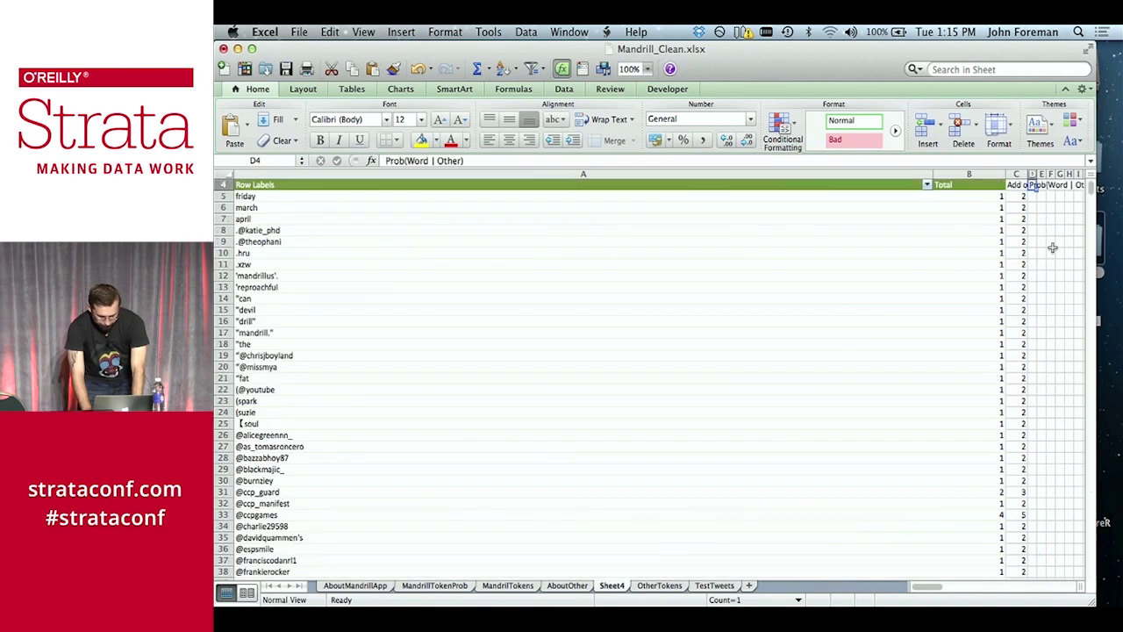
Rename the Sheet4 tab to OtherTokenProb
double_click(618, 586)
type("OtherTokenProb")
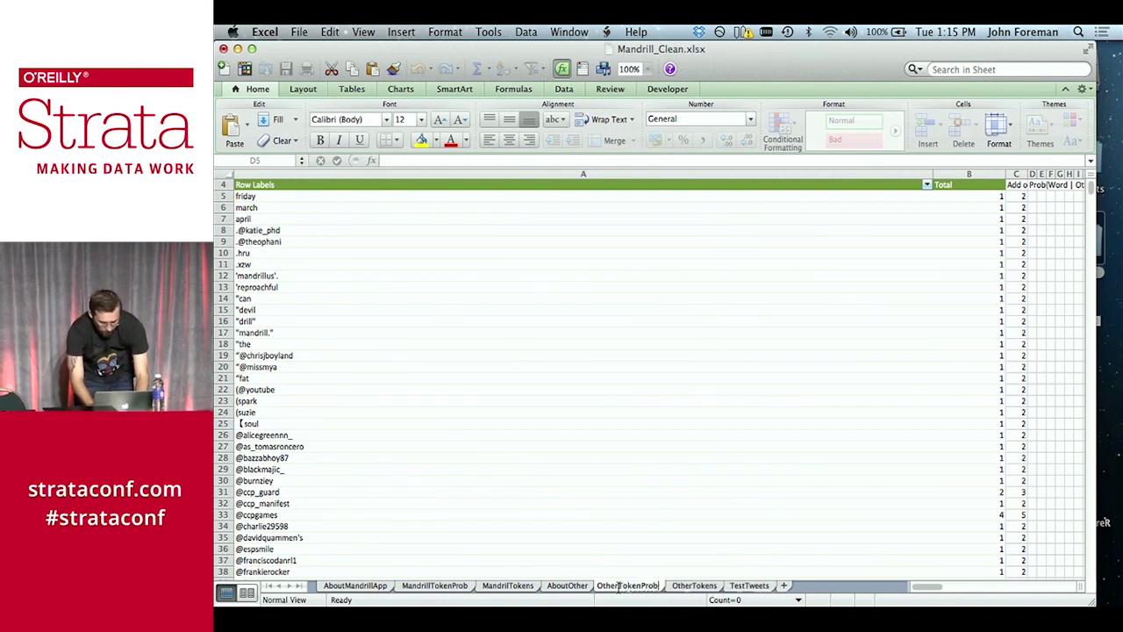
key("Return")
Enter =C5/C811 in D5 and autofit column D to show the probability
type("=B5+1")
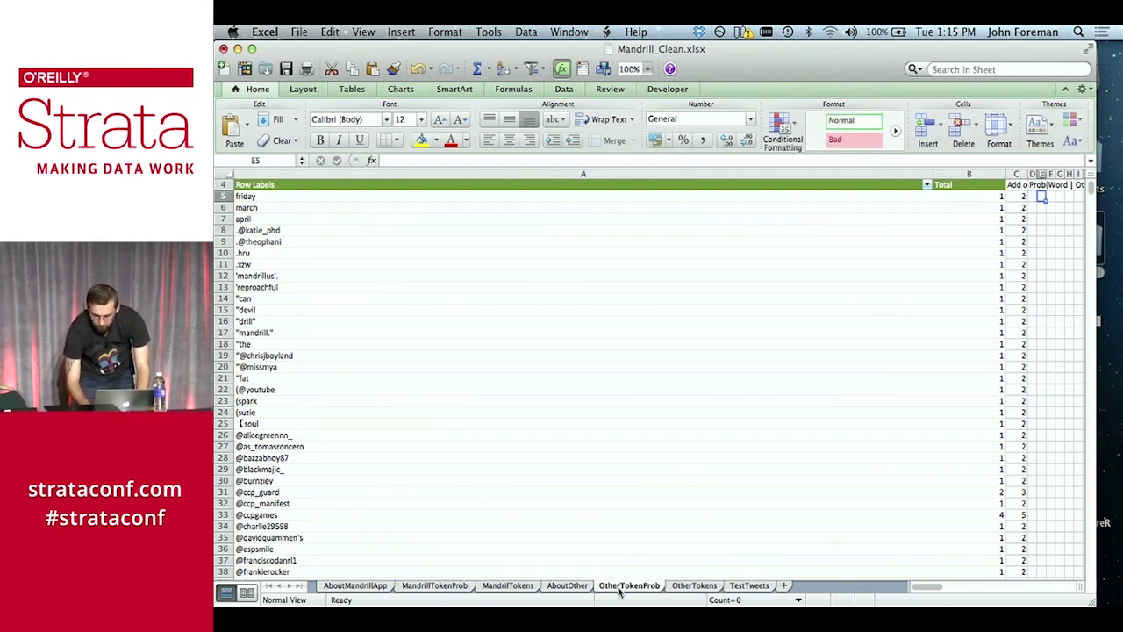
type("=")
key("Left")
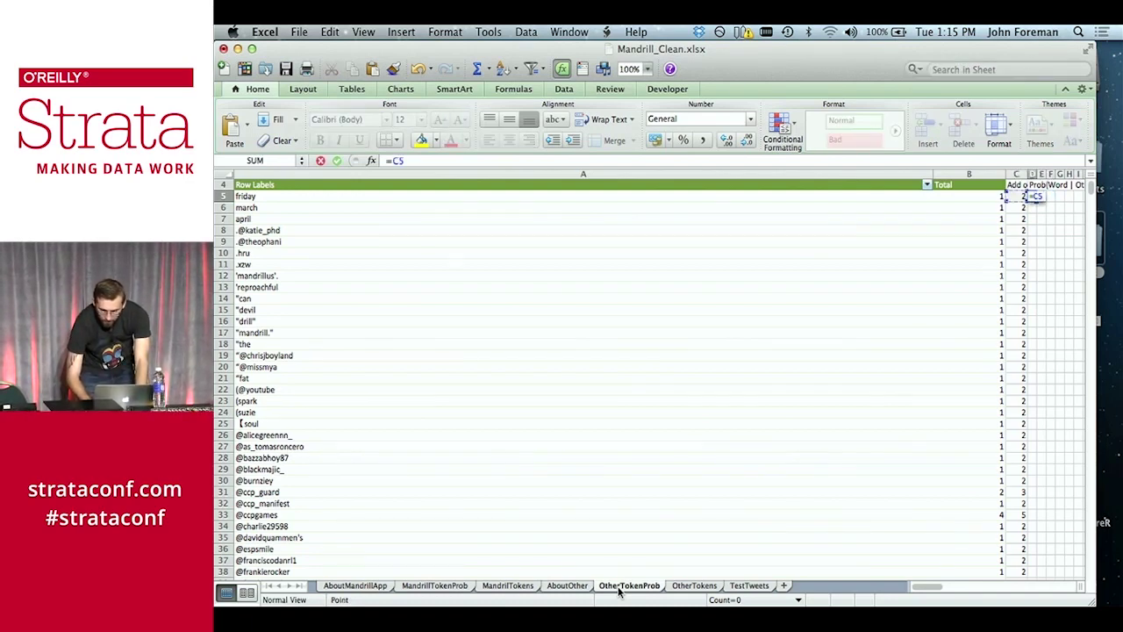
left_click(648, 69)
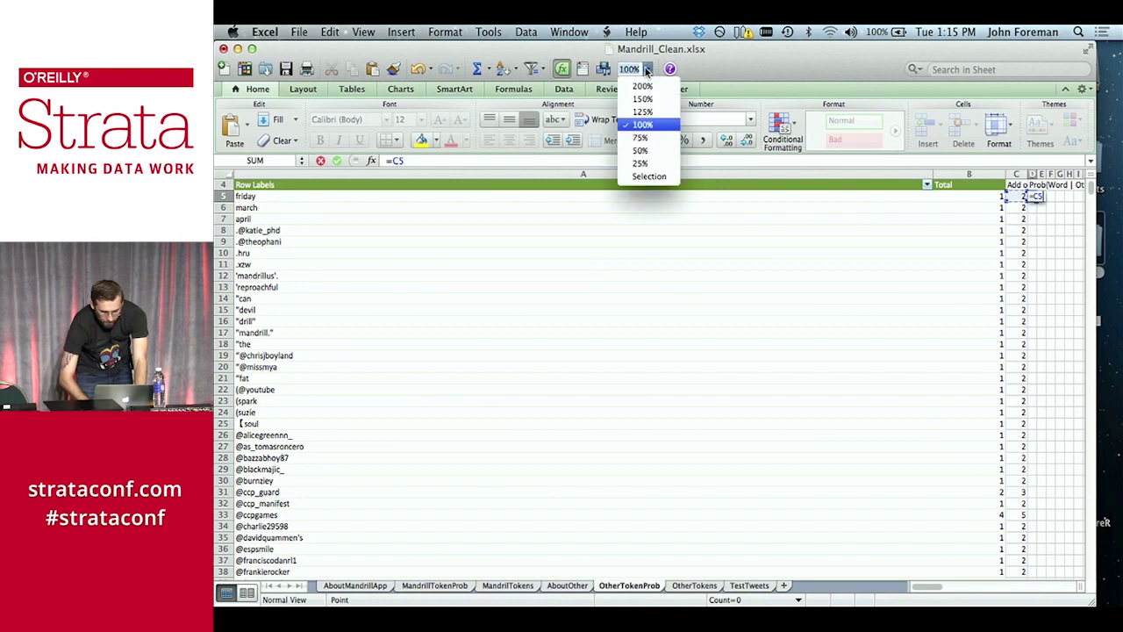
left_click(643, 98)
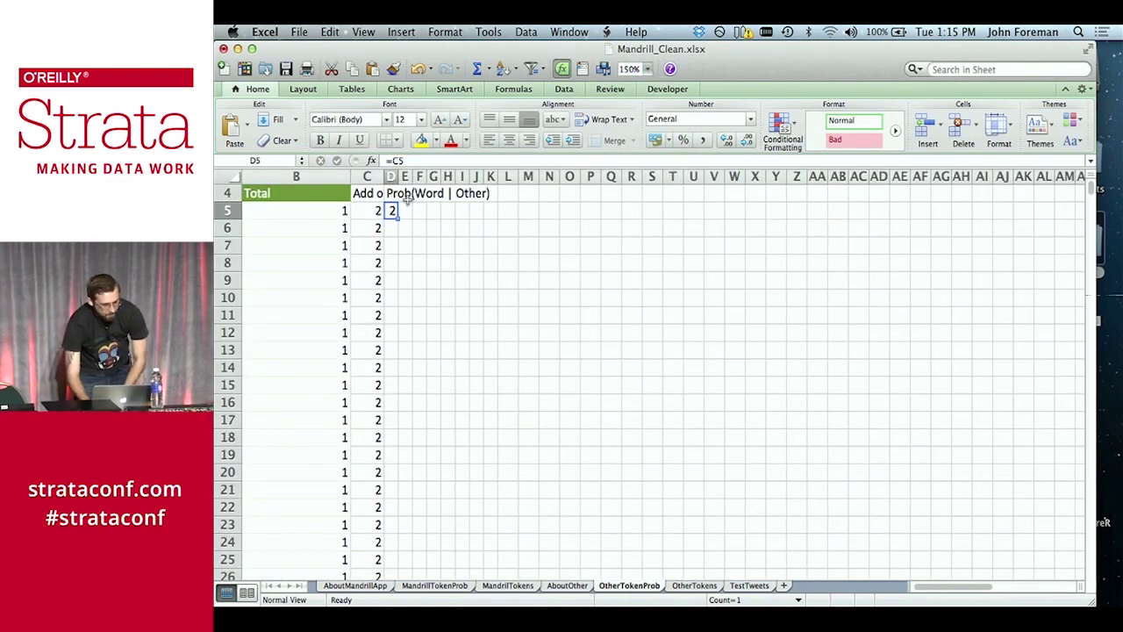
left_click_drag(384, 177, 402, 176)
left_click(432, 160)
type("/")
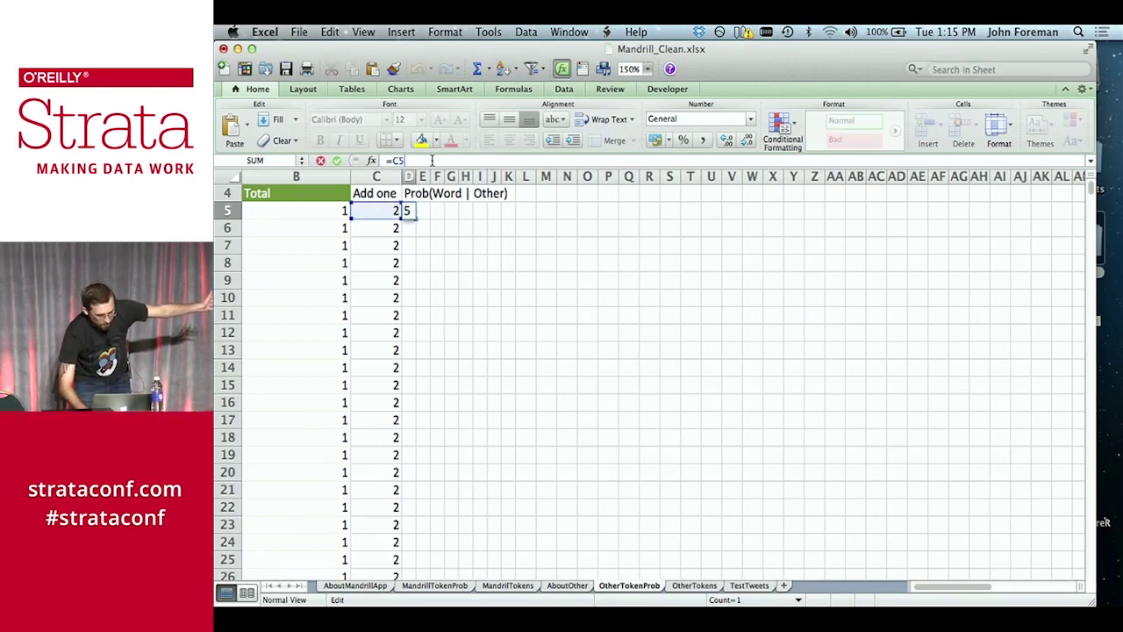
left_click(389, 233)
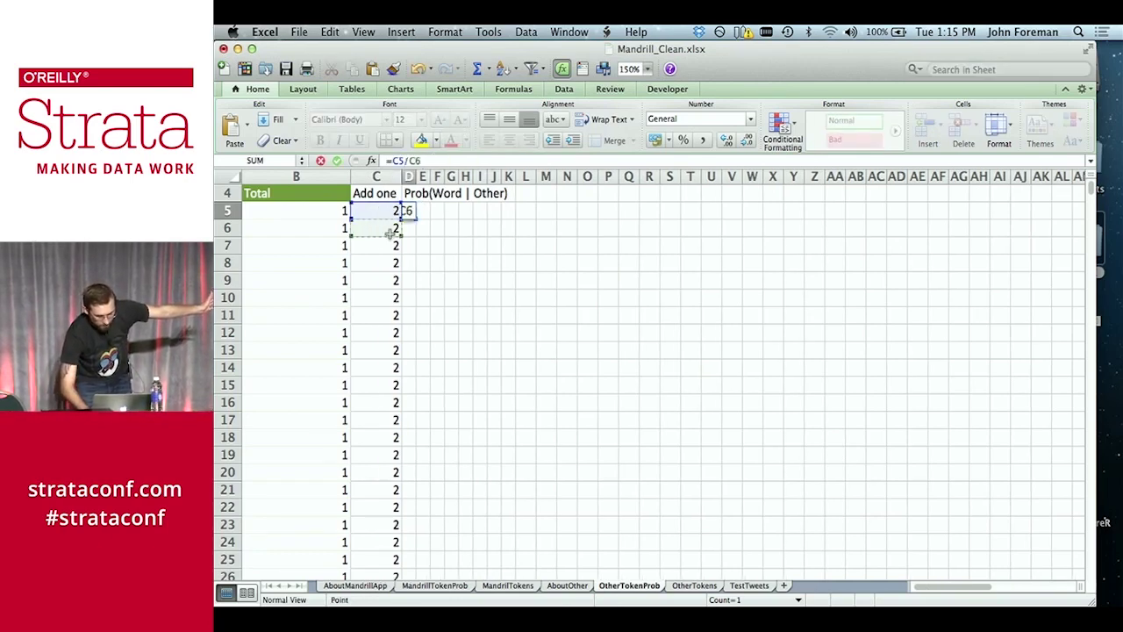
key("super+Down")
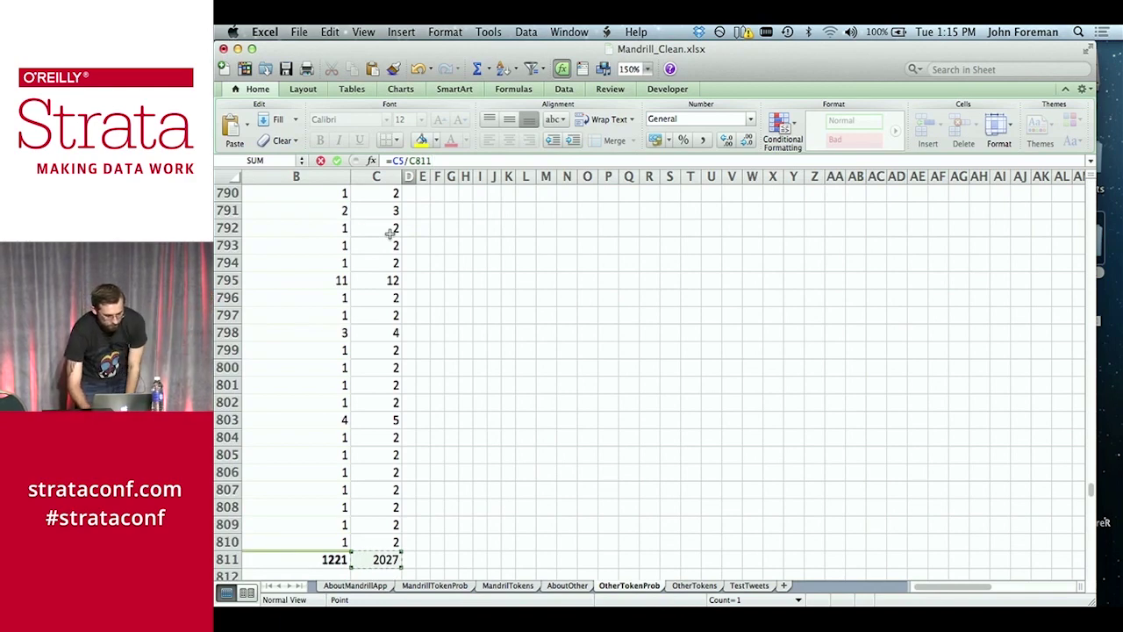
key("Return")
key("Up")
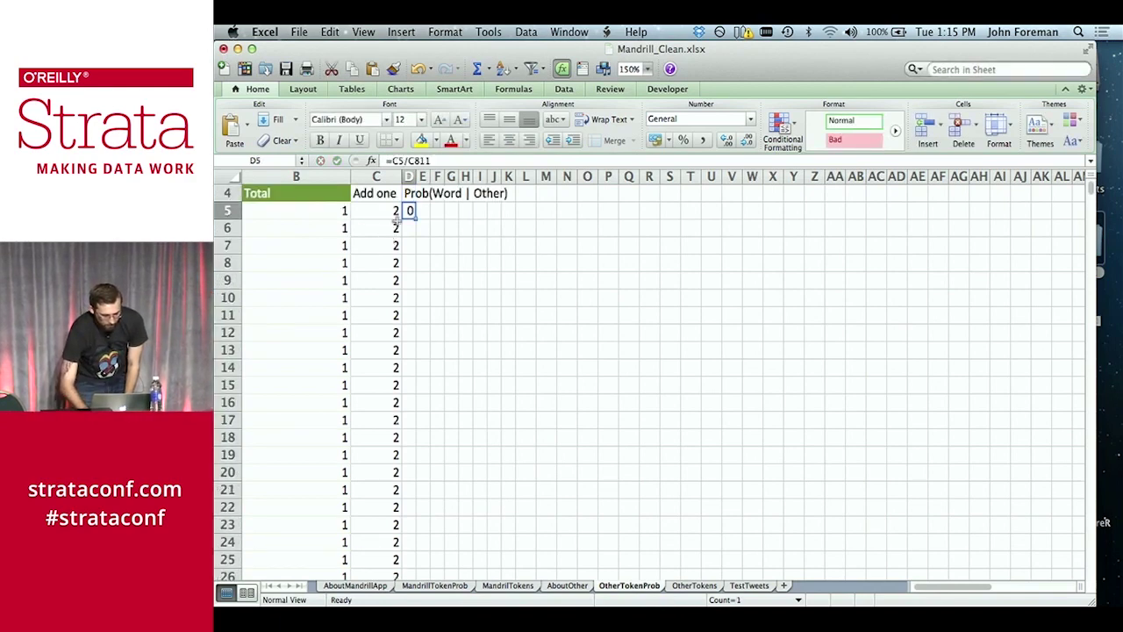
double_click(417, 177)
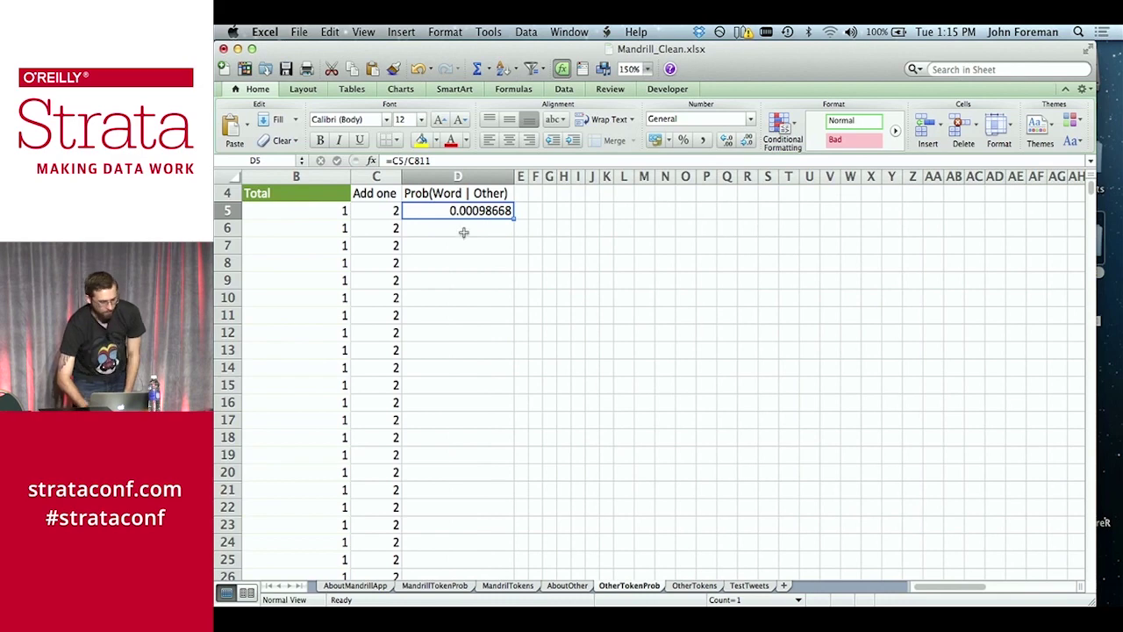
Anchor the divisor as =C5/C$811 and fill the formula down column D
left_click(417, 161)
type("$")
key("Return")
key("Up")
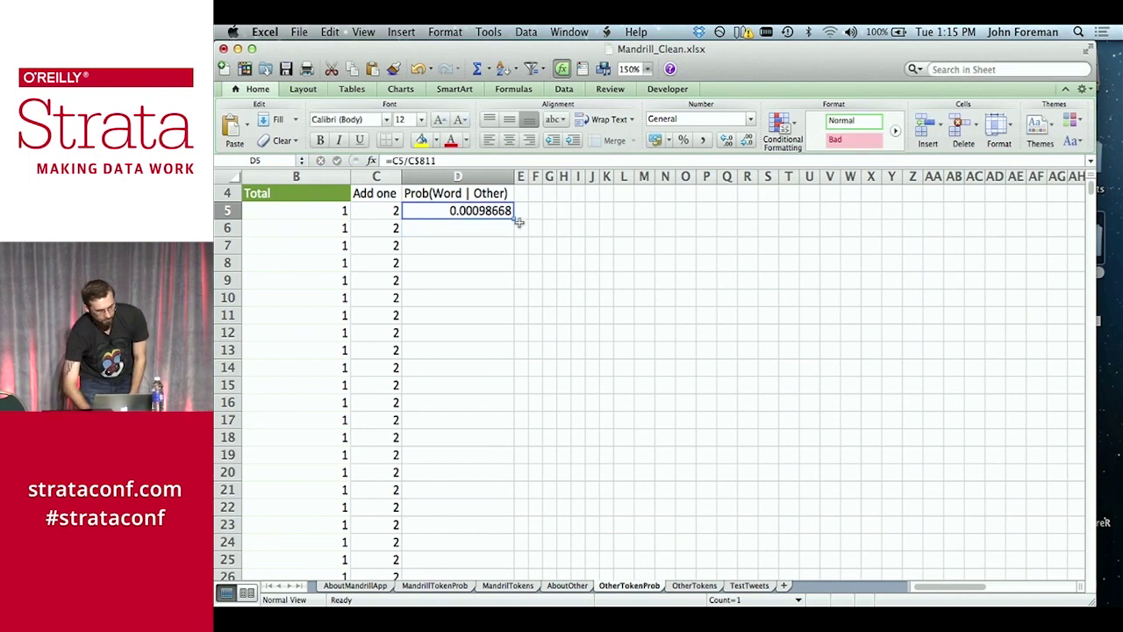
double_click(519, 222)
Check the bottom probabilities in column D against the OtherTokens sheet
key("super+Down")
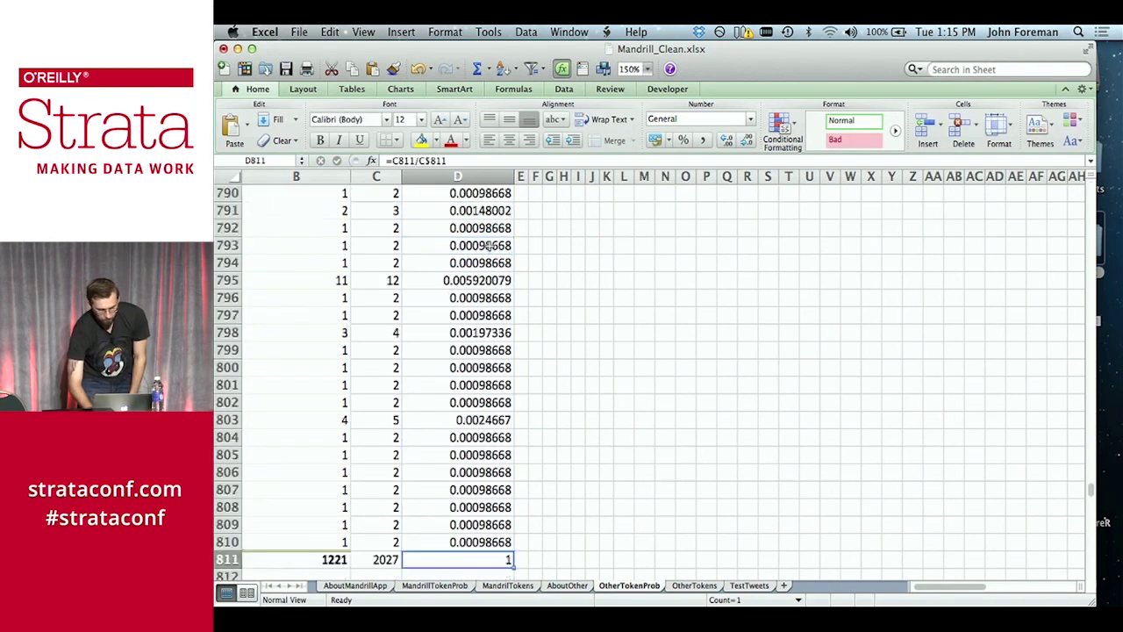
key("Up")
key("Up")
key("Up")
key("Up")
key("Up")
key("Up")
key("Up")
key("Up")
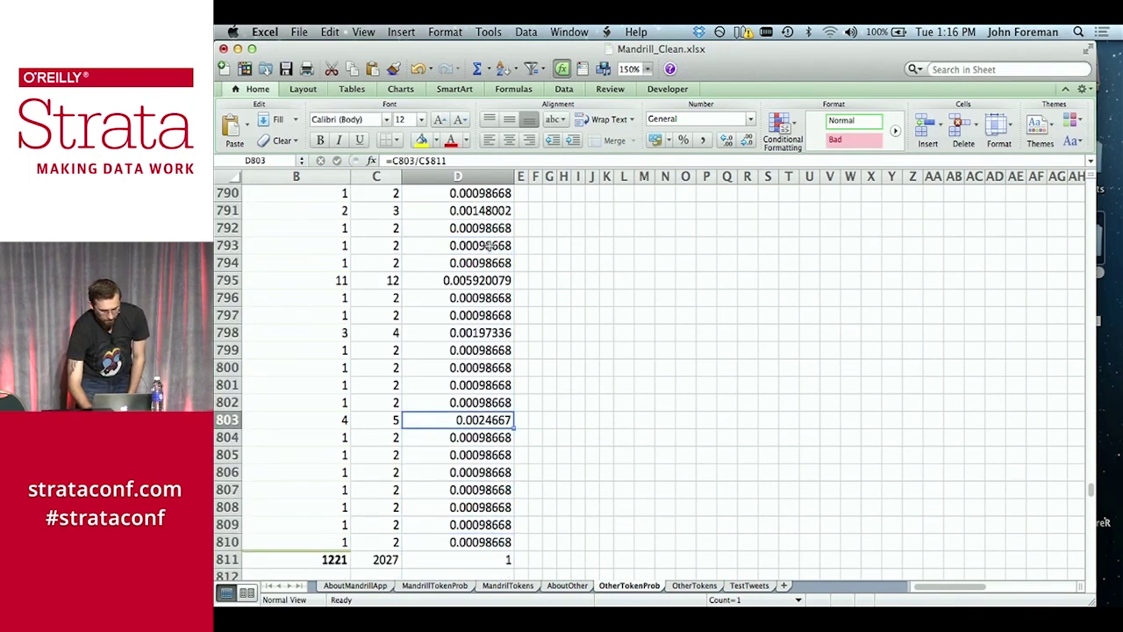
key("Left")
key("Left")
key("ctrl+Page_Down")
key("ctrl+Page_Up")
key("Up")
key("Up")
key("Up")
key("Up")
key("Up")
key("Up")
key("Up")
key("ctrl+Page_Down")
key("Up")
key("Up")
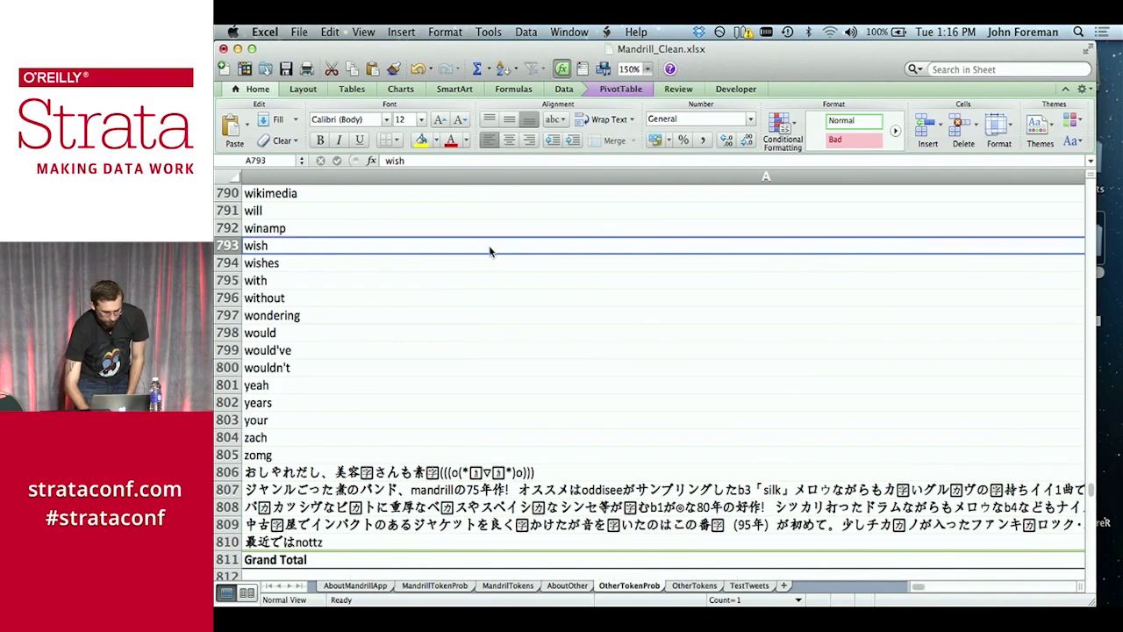
key("Up")
key("ctrl+Page_Up")
key("Right")
key("Right")
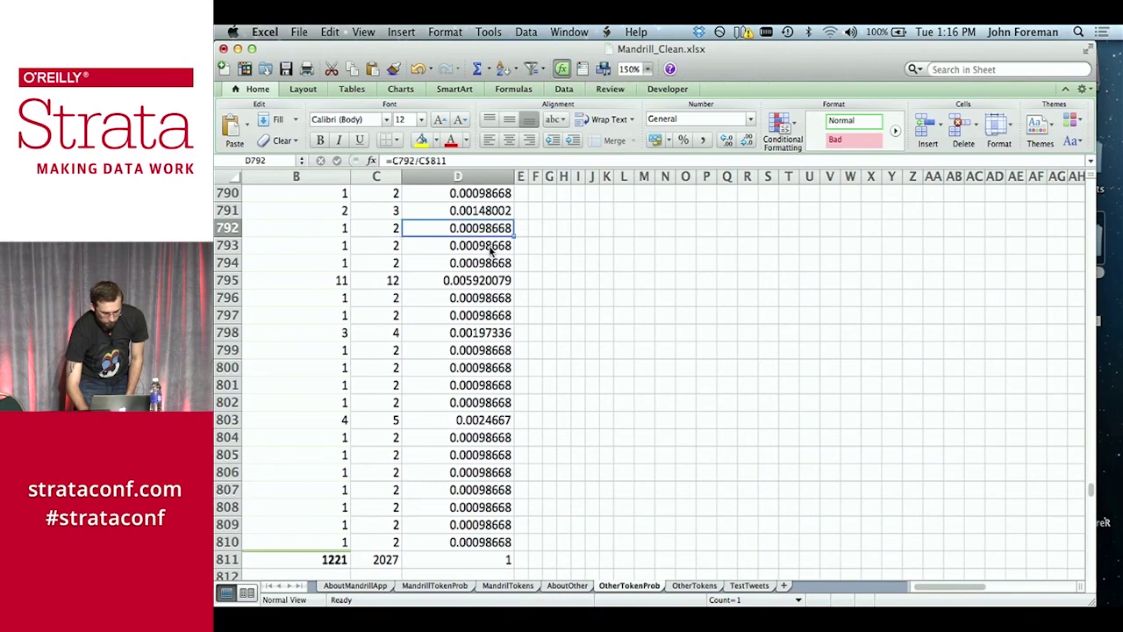
key("Right")
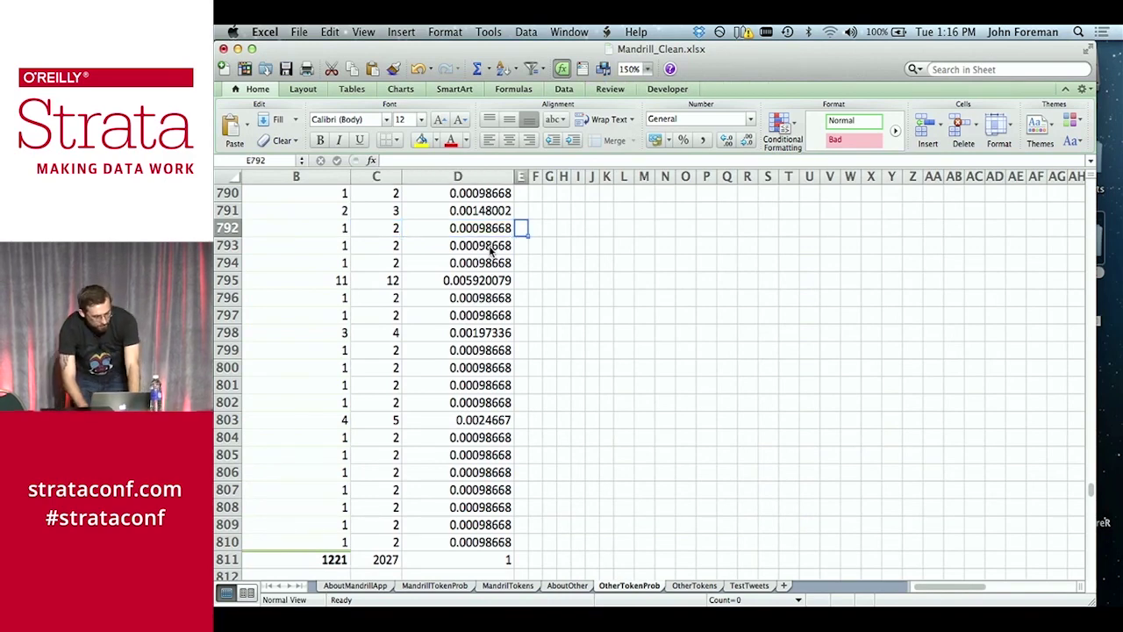
On MandrillTokenProb, head cell E4 'LN(P)' and widen column E
left_click(452, 585)
left_click(446, 335)
key("ctrl+Up")
key("Up")
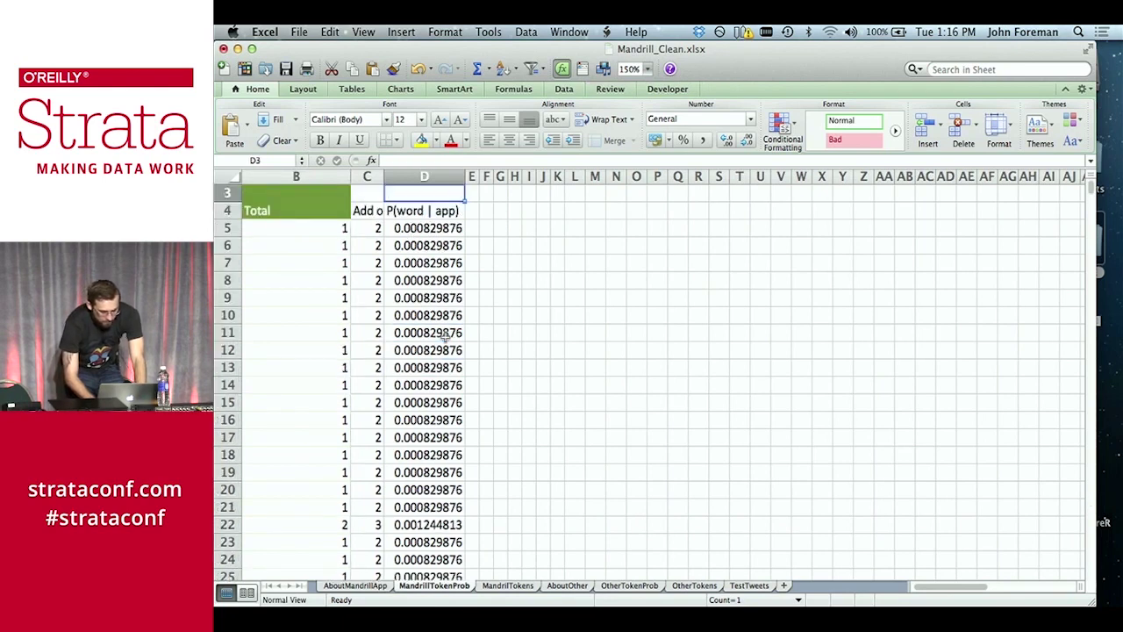
key("Down")
key("Right")
type("LN")
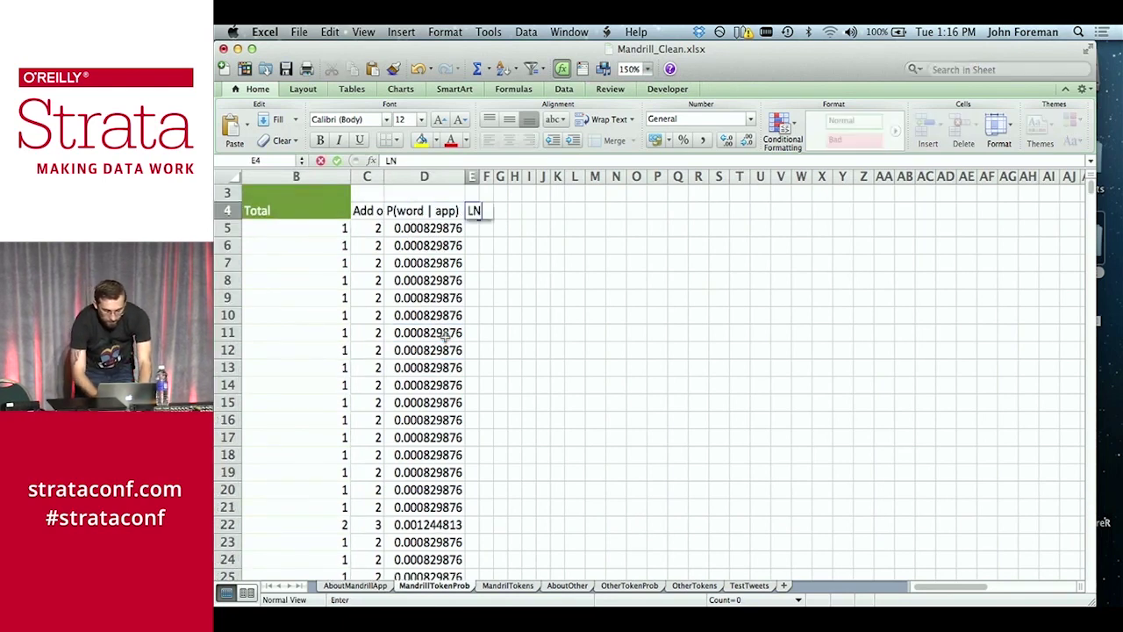
type("(P)")
key("Return")
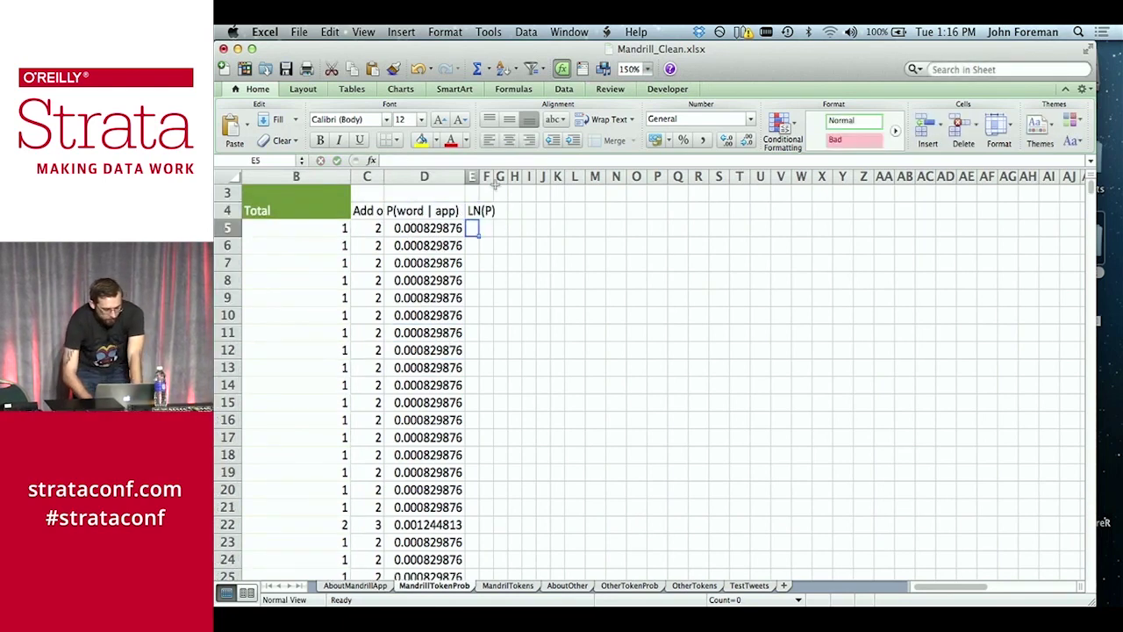
left_click_drag(481, 175, 502, 174)
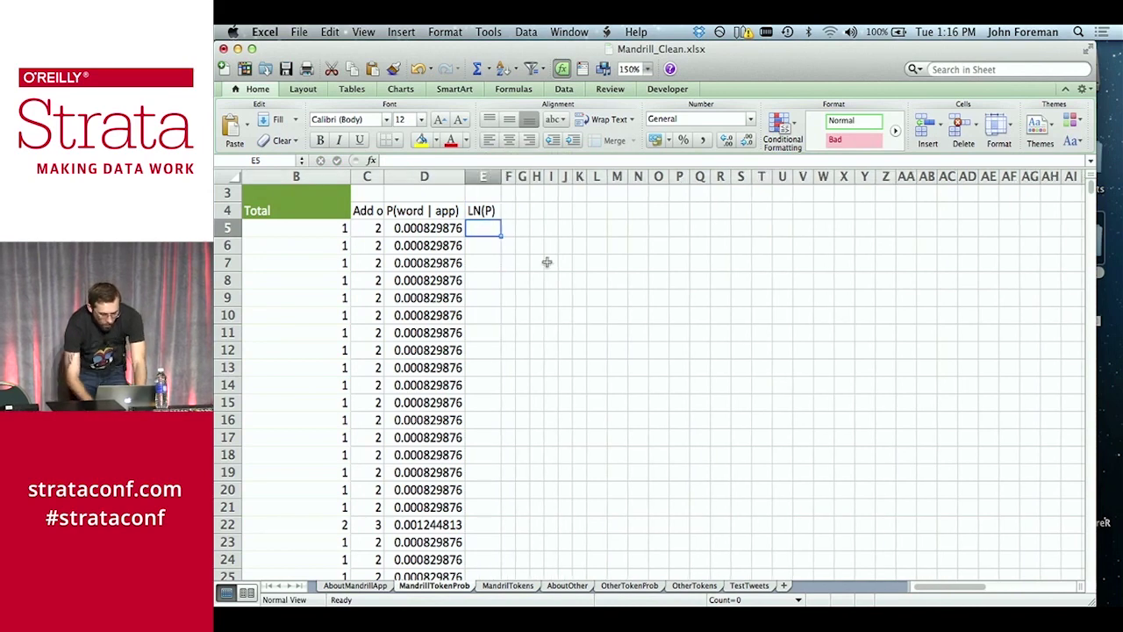
Enter =LN(D5) in E5 and fill it down column E
type("=")
key("Left")
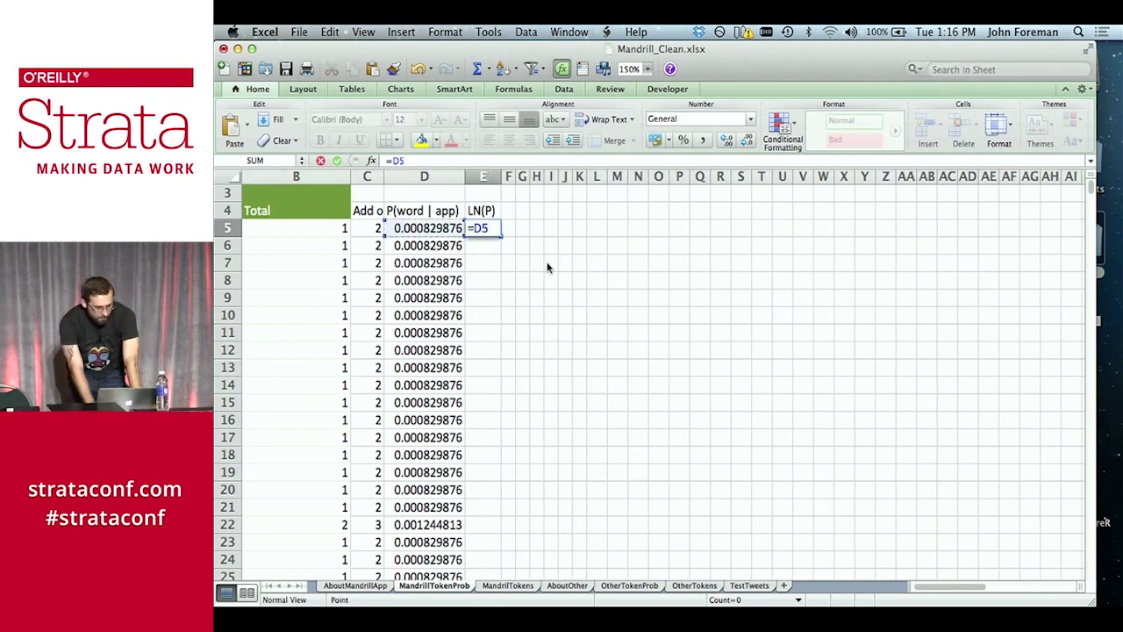
key("BackSpace")
key("BackSpace")
type("ln(")
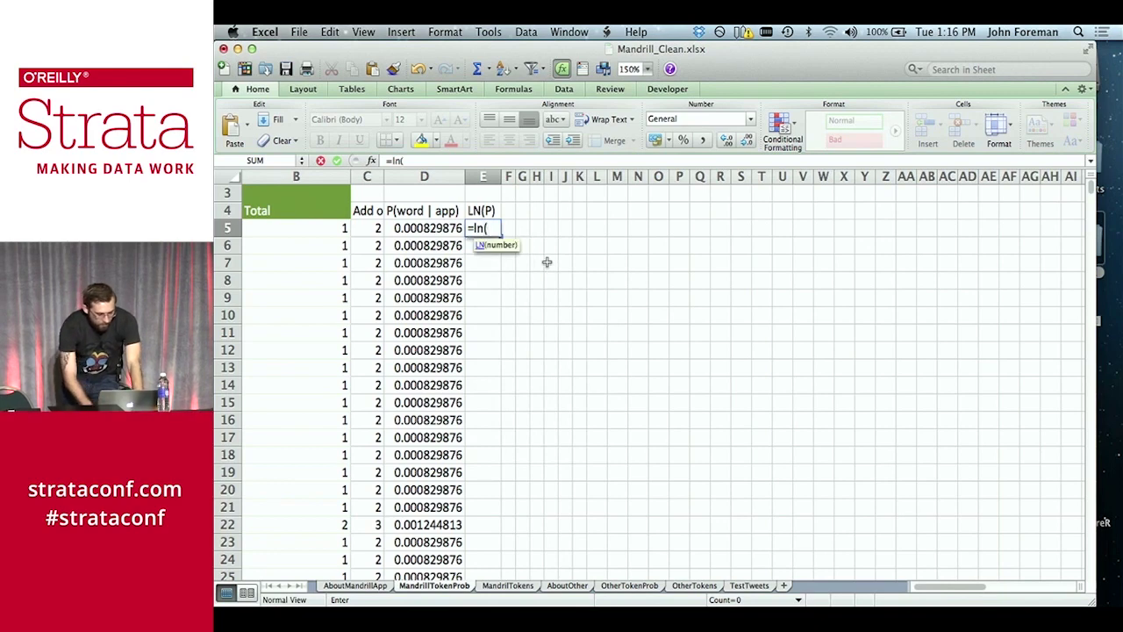
key("Left")
type(")")
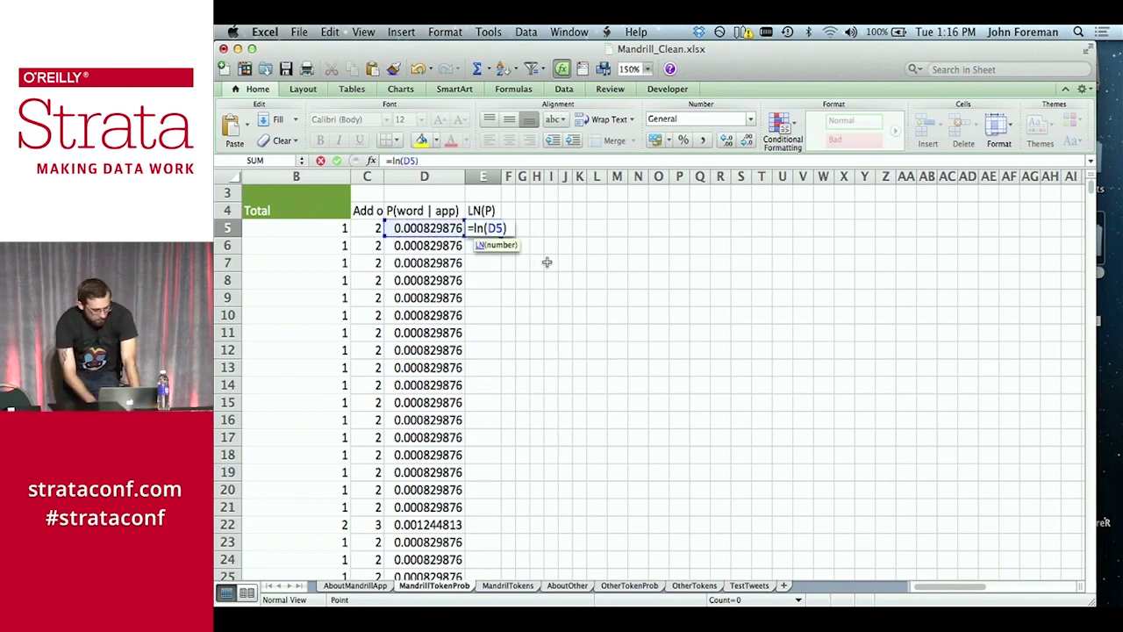
key("Return")
key("Up")
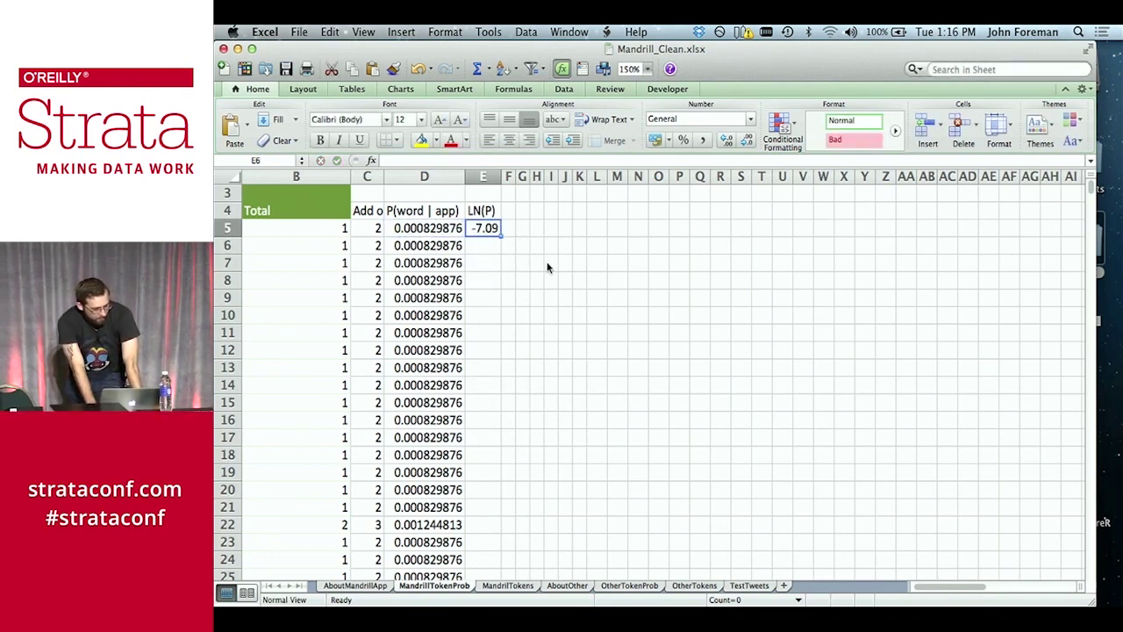
double_click(502, 235)
Autofit column E and check the log values at the bottom of the column
left_click(490, 246)
key("super+Down")
key("Up")
key("Up")
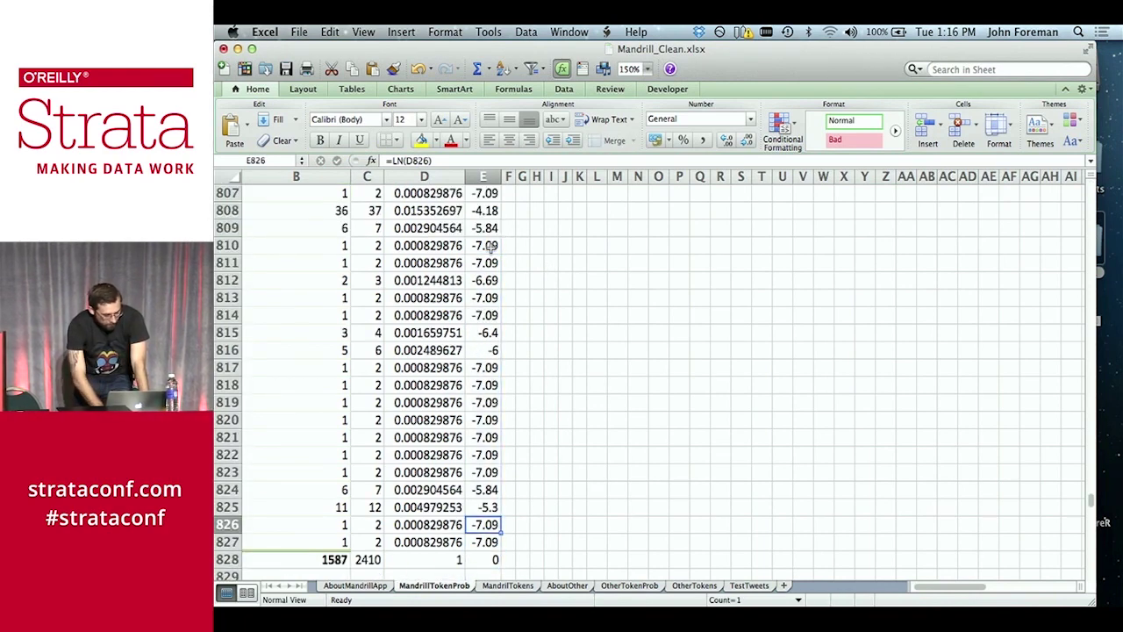
double_click(502, 178)
left_click(488, 300)
key("Down")
key("Down")
key("Down")
key("Down")
key("Down")
key("Down")
key("Down")
key("Down")
key("Down")
key("Down")
key("Down")
key("Down")
key("Down")
key("Down")
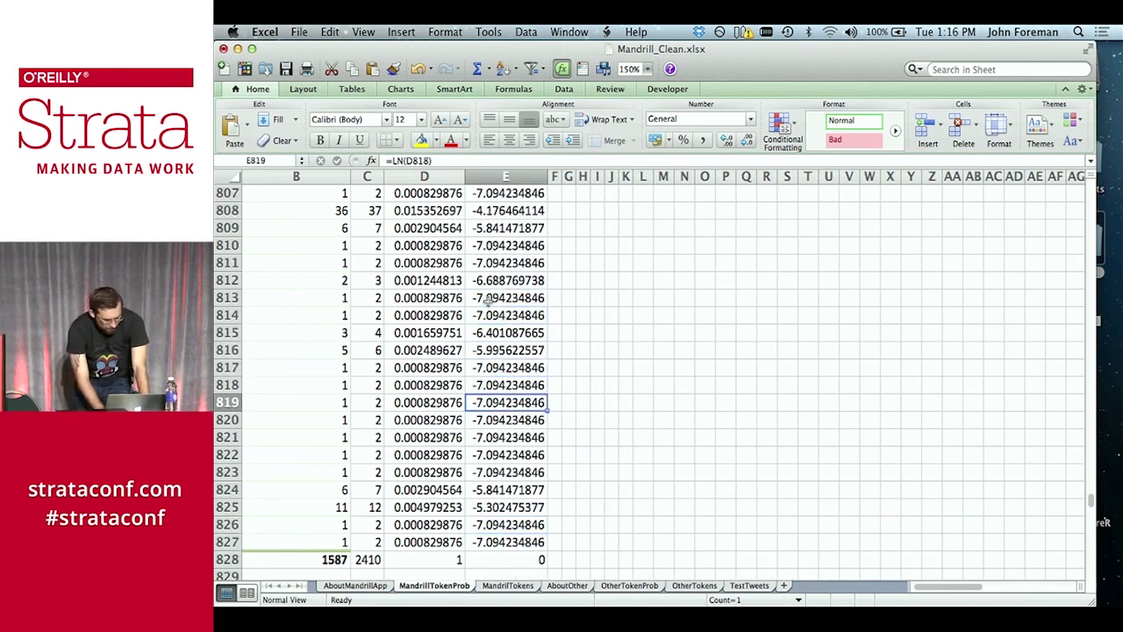
key("Down")
Delete the leftover 1 and 0 totals in D828:E828
key("shift+Left")
key("Delete")
key("Left")
key("Up")
key("Right")
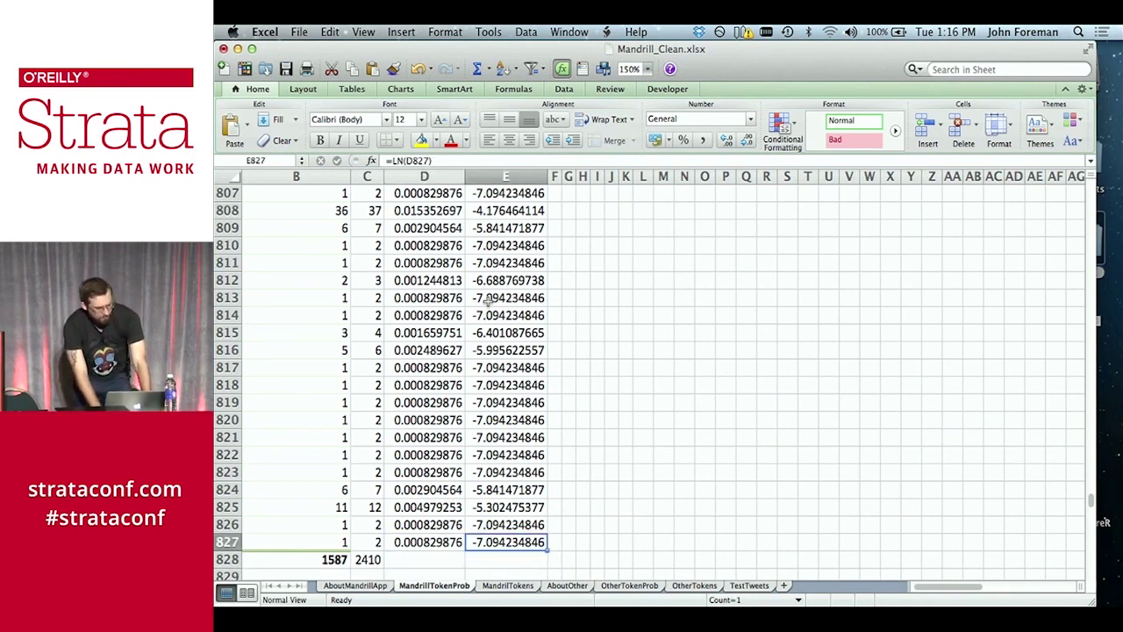
Select the bottom probability and log values, rows 812–827, to review them
key("Left")
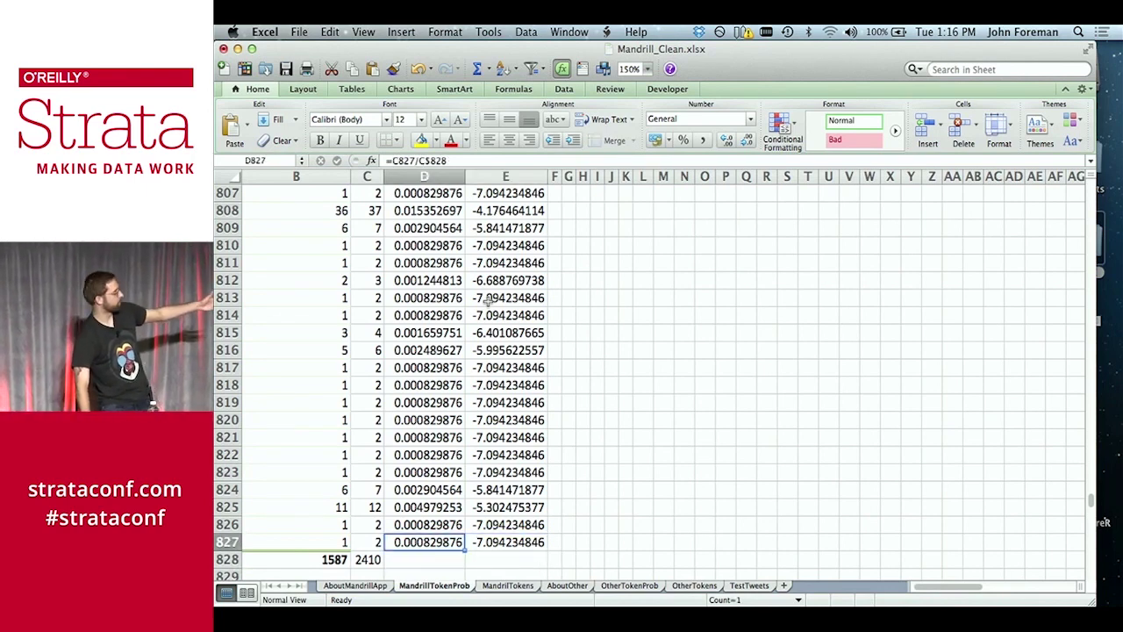
key("shift+Up")
key("shift+Up")
key("shift+Up")
key("shift+Up")
key("shift+Up")
key("shift+Up")
key("shift+Up")
key("shift+Up")
key("shift+Up")
key("shift+Up")
key("shift+Up")
key("shift+Up")
key("shift+Up")
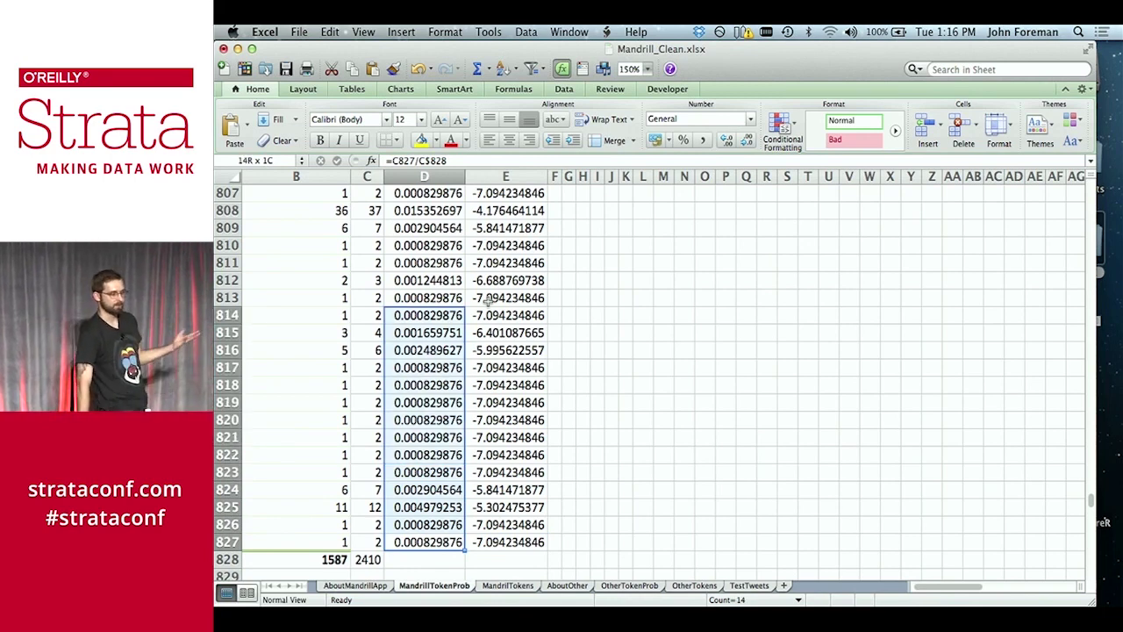
key("Right")
key("shift+Up")
key("shift+Up")
key("shift+Up")
key("shift+Up")
key("shift+Up")
key("shift+Up")
key("shift+Down")
key("shift+Down")
key("shift+Down")
key("shift+Down")
key("shift+Down")
key("shift+Down")
key("shift+Up")
key("shift+Up")
key("shift+Up")
key("shift+Up")
key("shift+Up")
key("shift+Up")
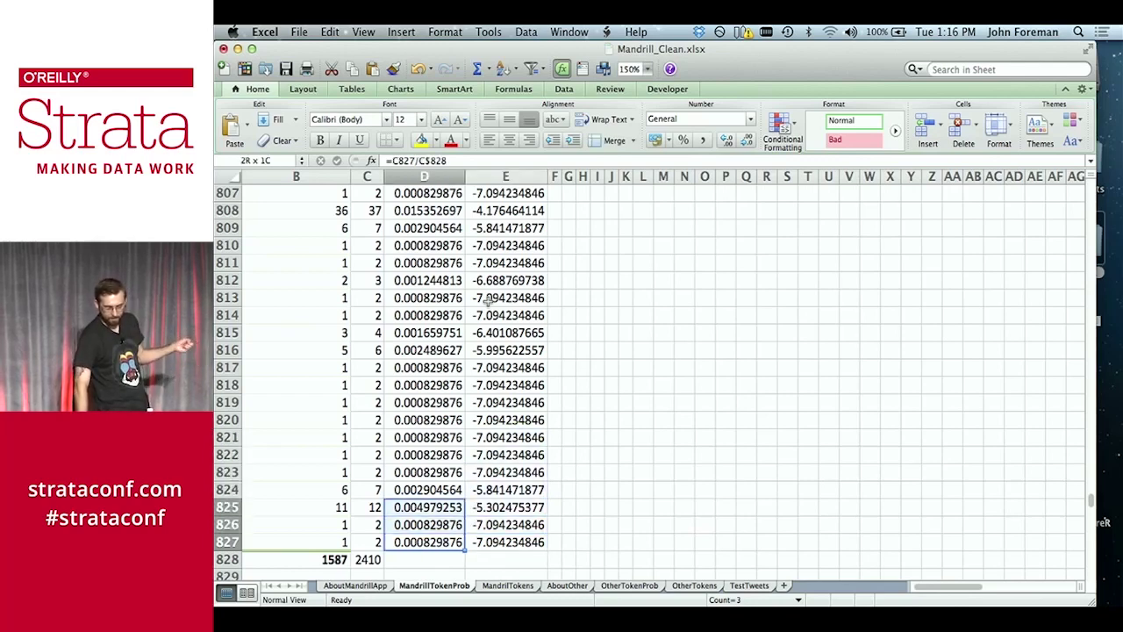
key("shift+Down")
key("shift+Down")
key("shift+Down")
key("shift+Down")
key("shift+Down")
key("shift+Down")
key("shift+Up")
key("shift+Up")
key("shift+Up")
key("shift+Up")
key("shift+Up")
key("shift+Up")
key("shift+Up")
key("shift+Up")
key("shift+Up")
key("shift+Up")
key("shift+Up")
key("shift+Up")
key("shift+Up")
key("shift+Up")
key("shift+Up")
key("shift+Up")
key("shift+Up")
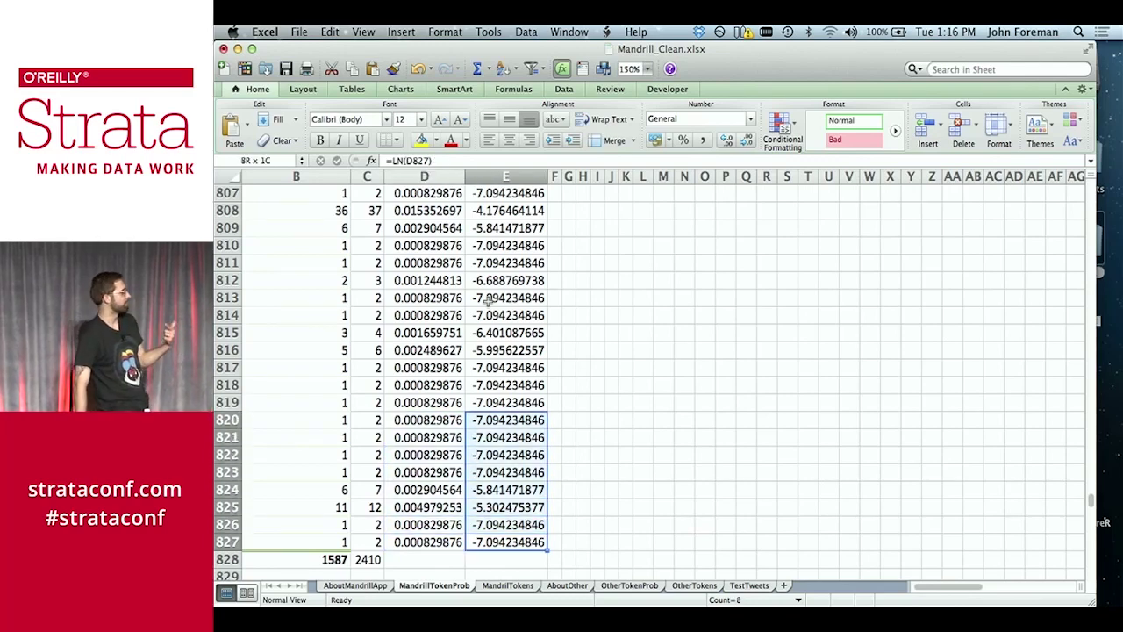
key("shift+Up")
key("shift+Up")
key("shift+Down")
key("shift+Down")
key("shift+Down")
key("shift+Down")
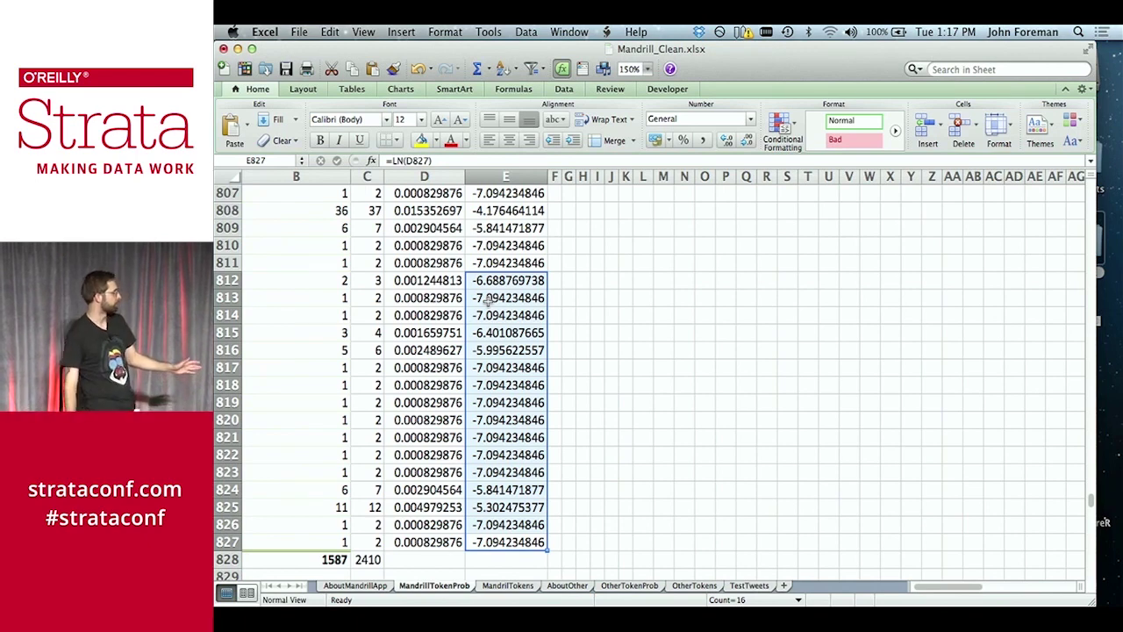
key("Down")
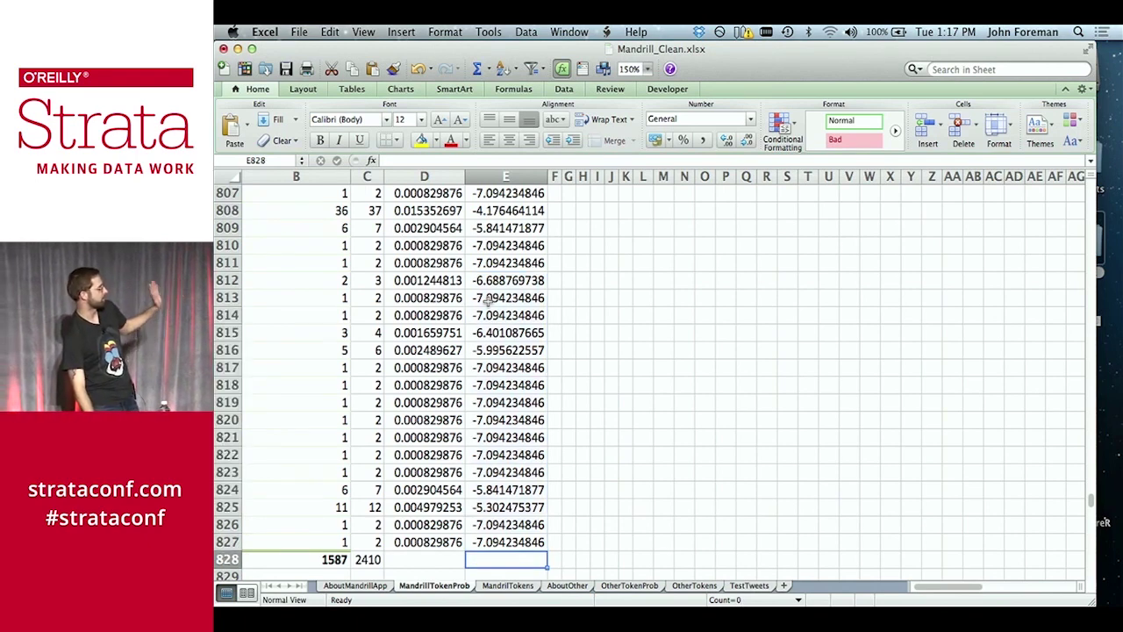
key("Up")
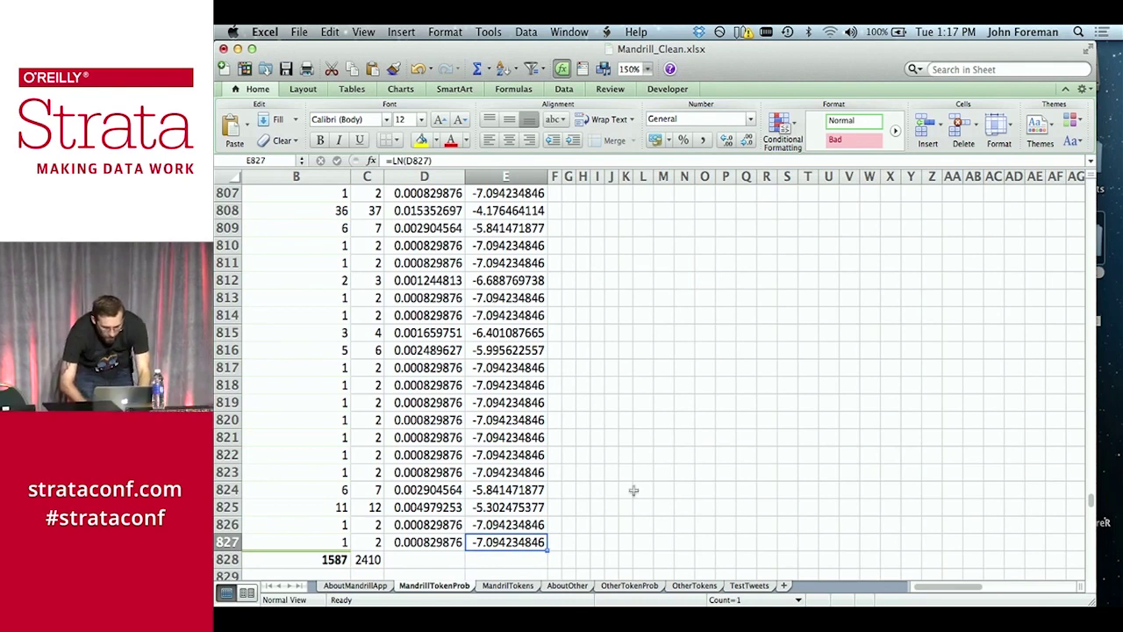
On OtherTokenProb, add an LN(p) header in E4, fill =LN(D5) down column E, and widen it
left_click(627, 585)
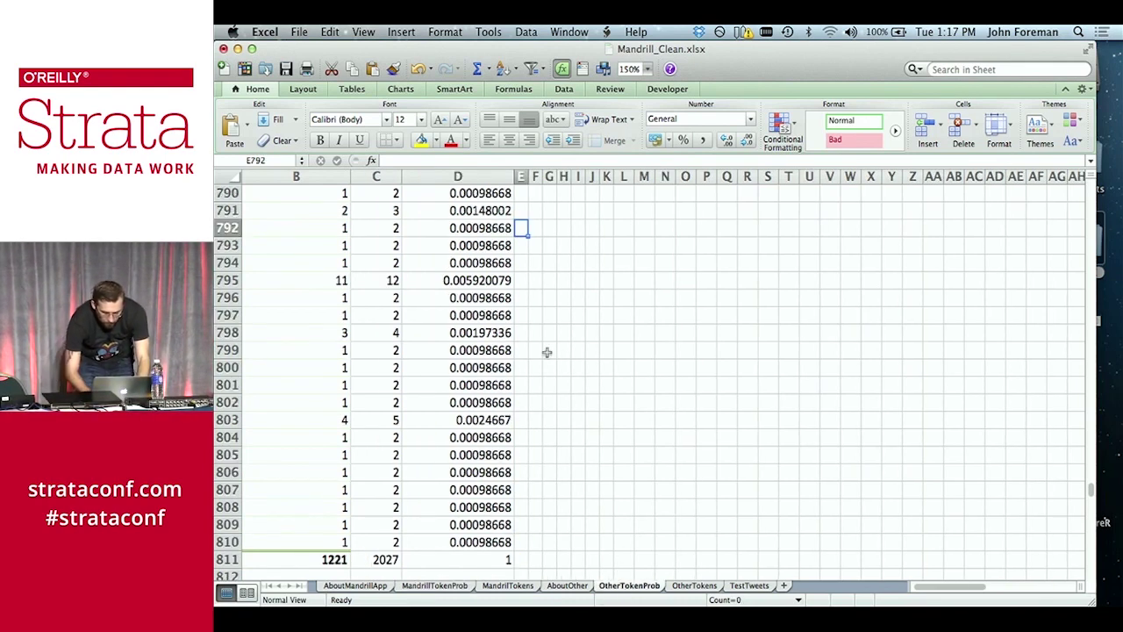
key("super+Up")
key("Down")
type("LN")
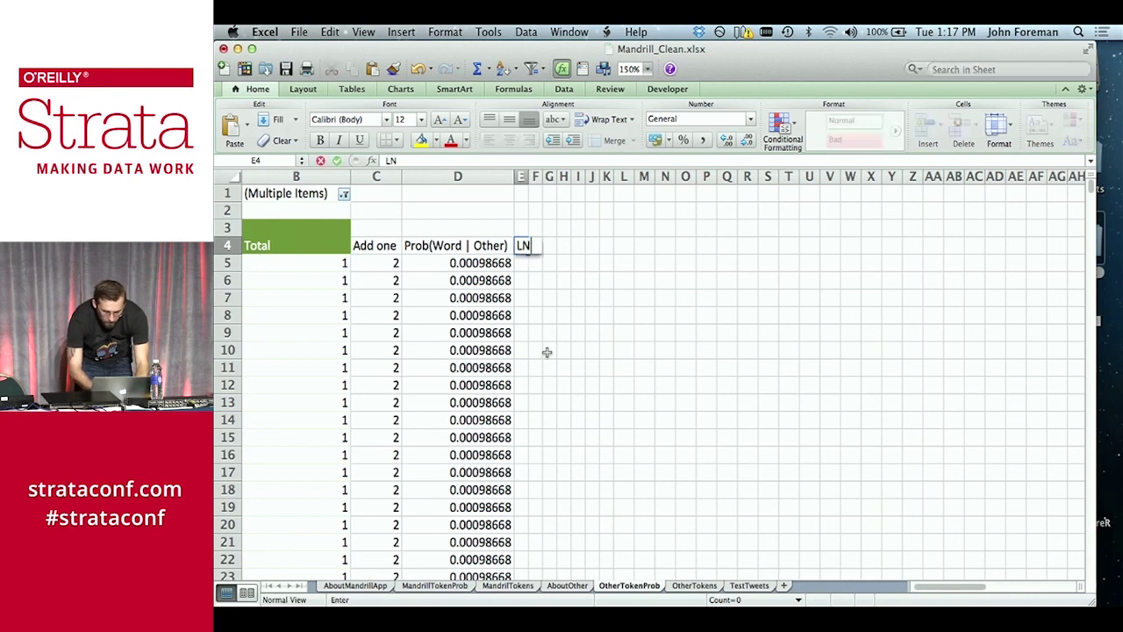
type("(p)")
key("Return")
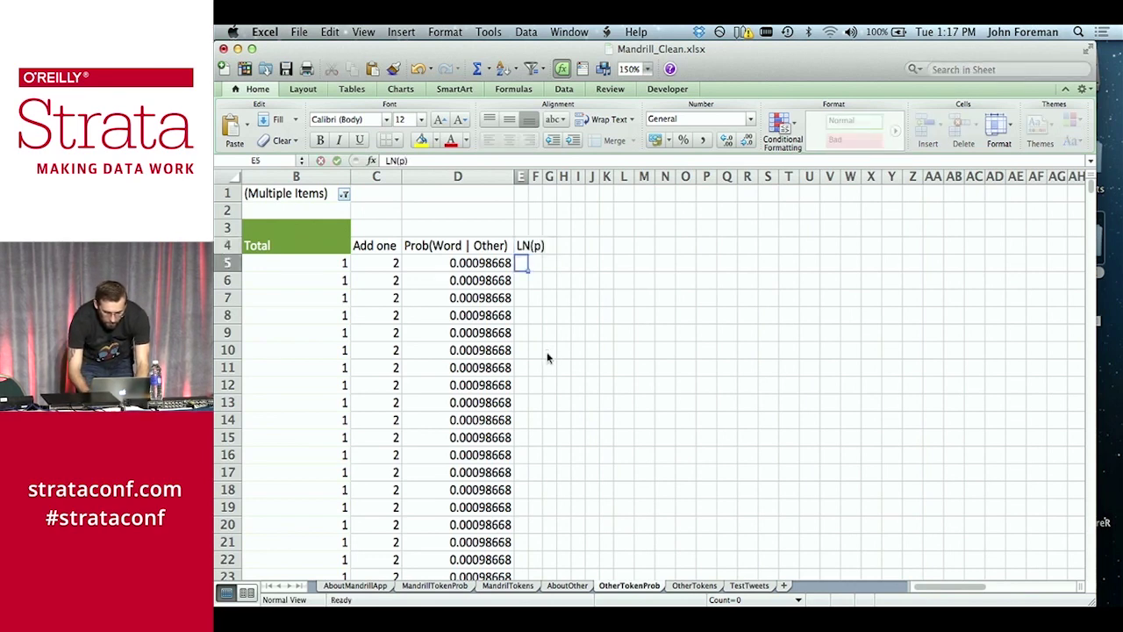
type("=ln(D5)")
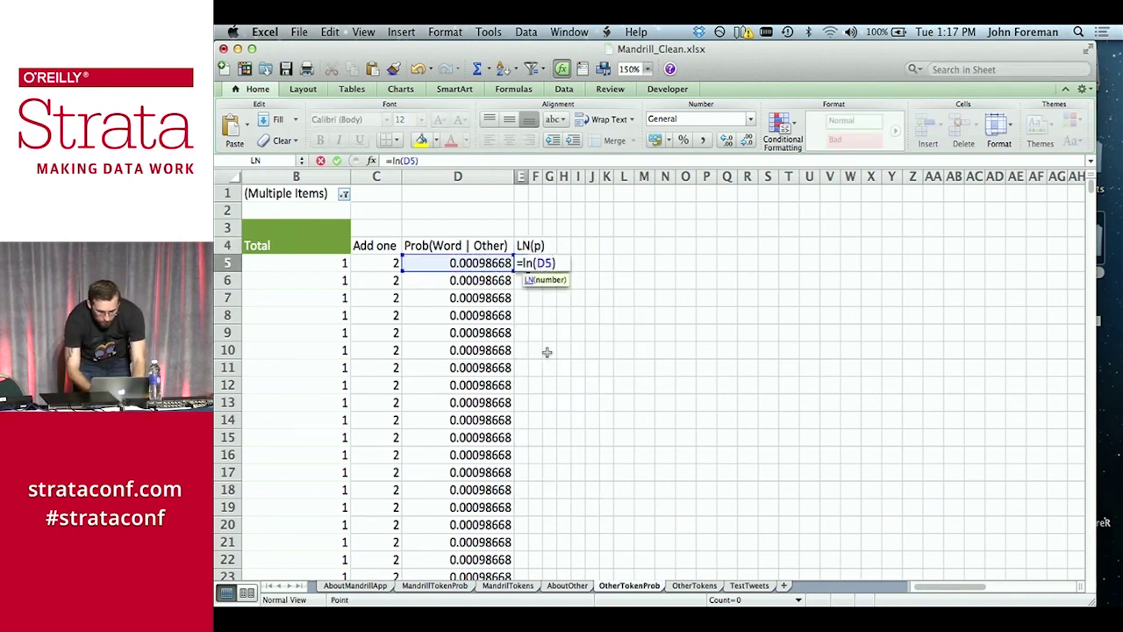
key("Return")
key("Up")
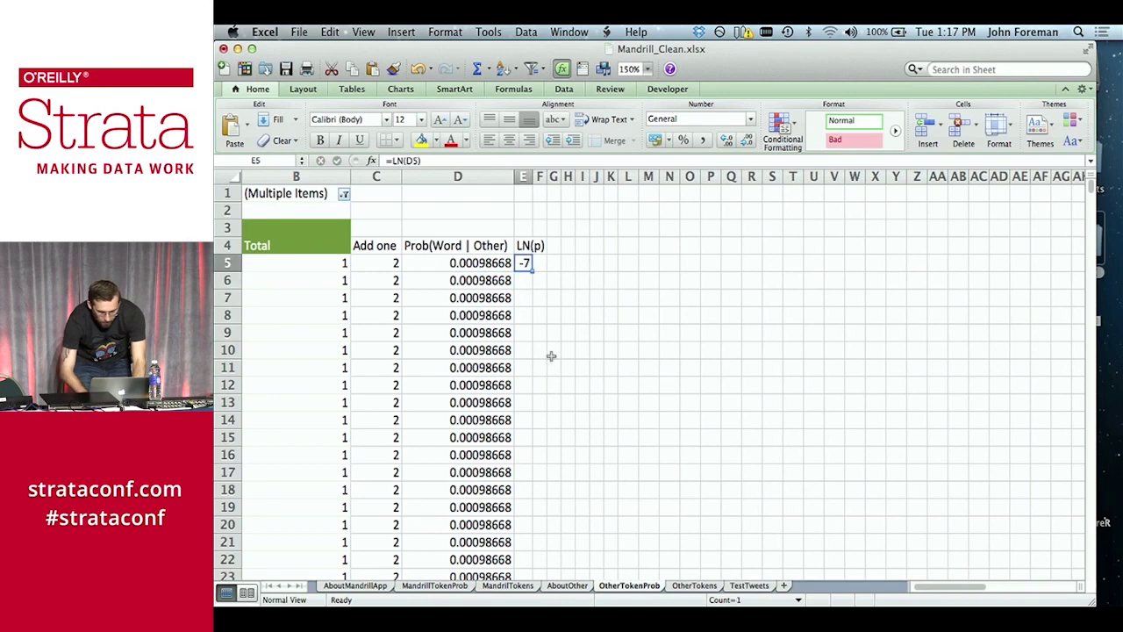
double_click(532, 271)
left_click(526, 294)
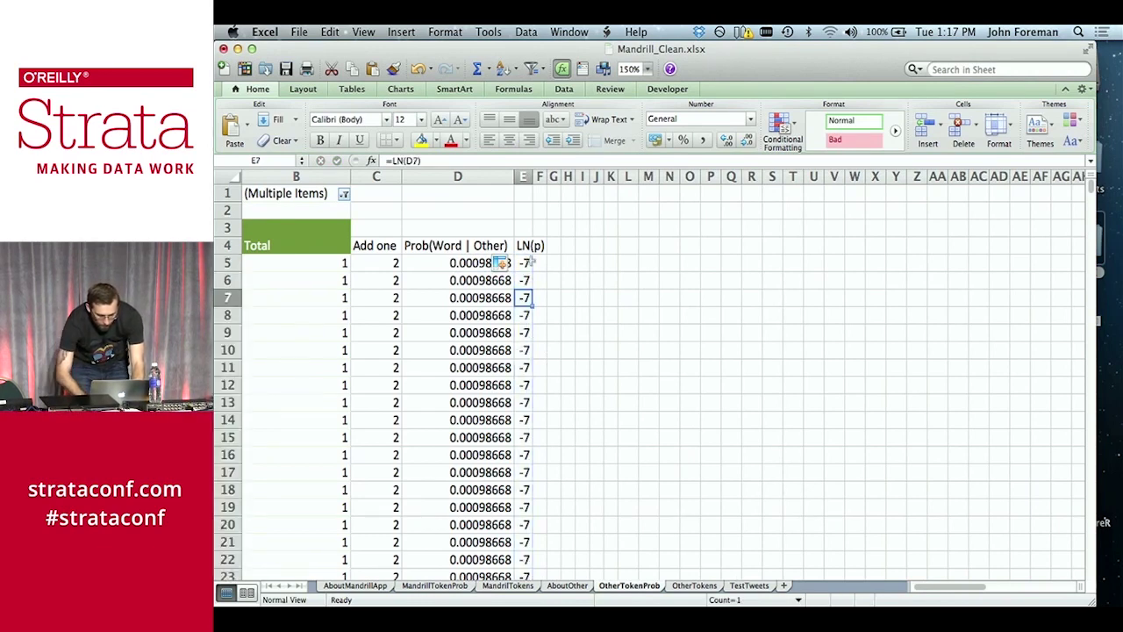
left_click_drag(532, 178, 579, 180)
Clear the totals in D811:E811 at the bottom of the sheet
left_click(570, 344)
key("super+Down")
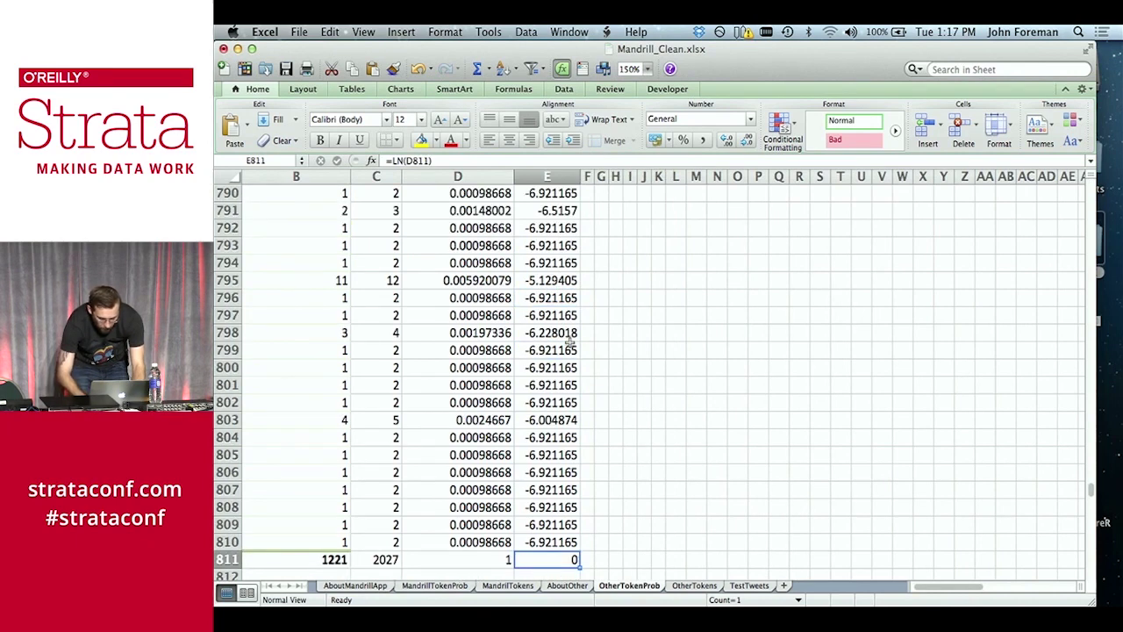
key("shift+Left")
key("Delete")
key("Up")
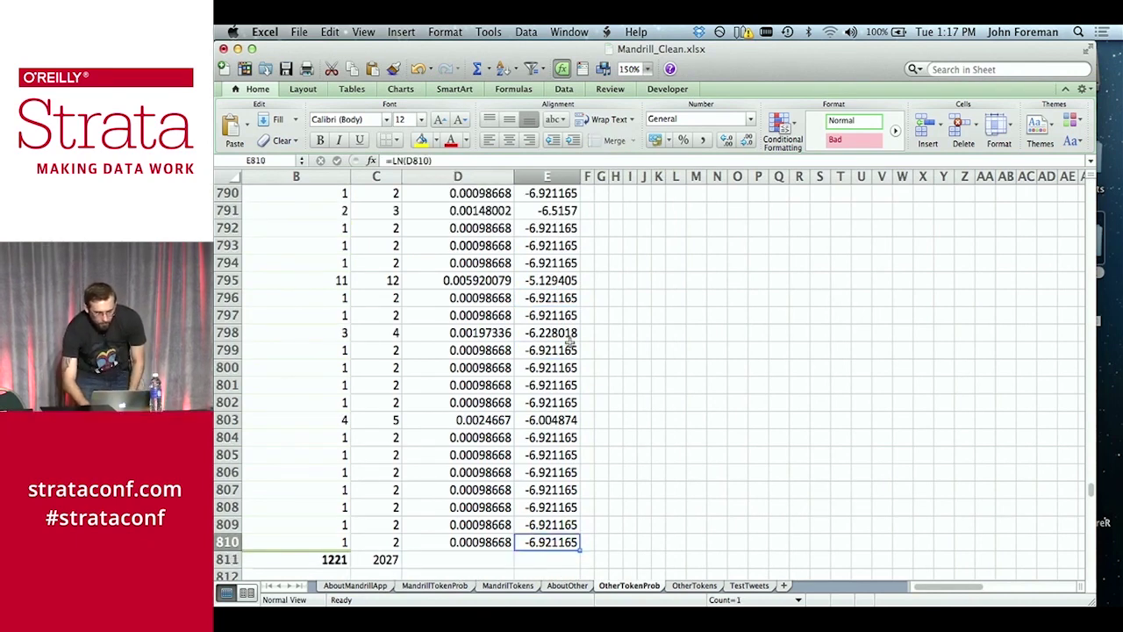
Review the log values and check the add-one count total in C811
left_click(572, 297)
scroll(572, 298, "up", 15)
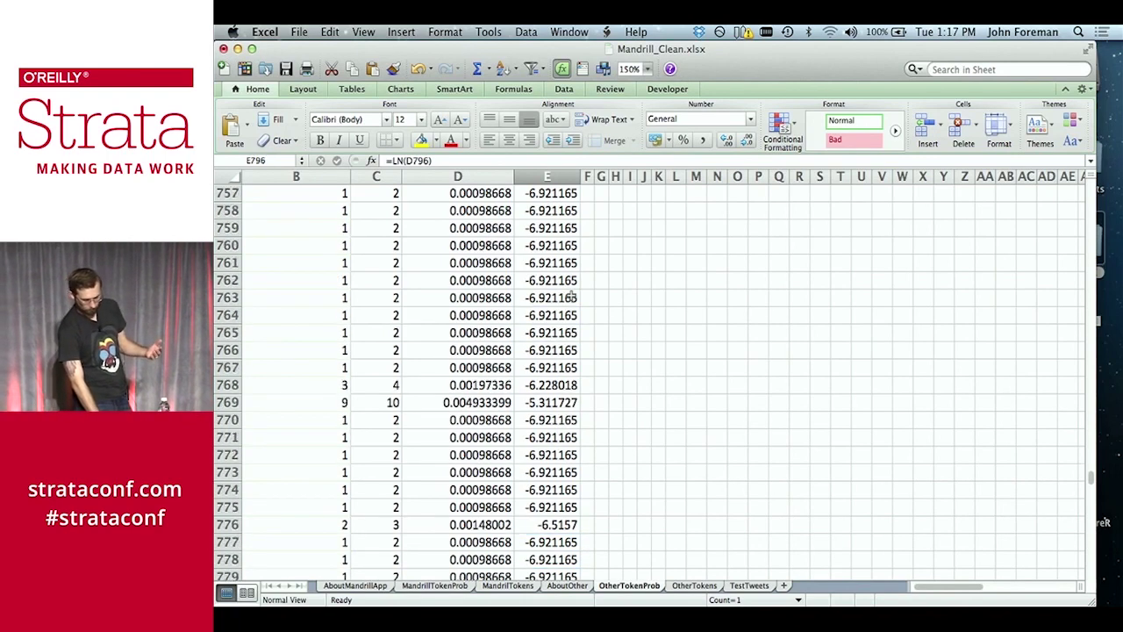
scroll(571, 297, "up", 8)
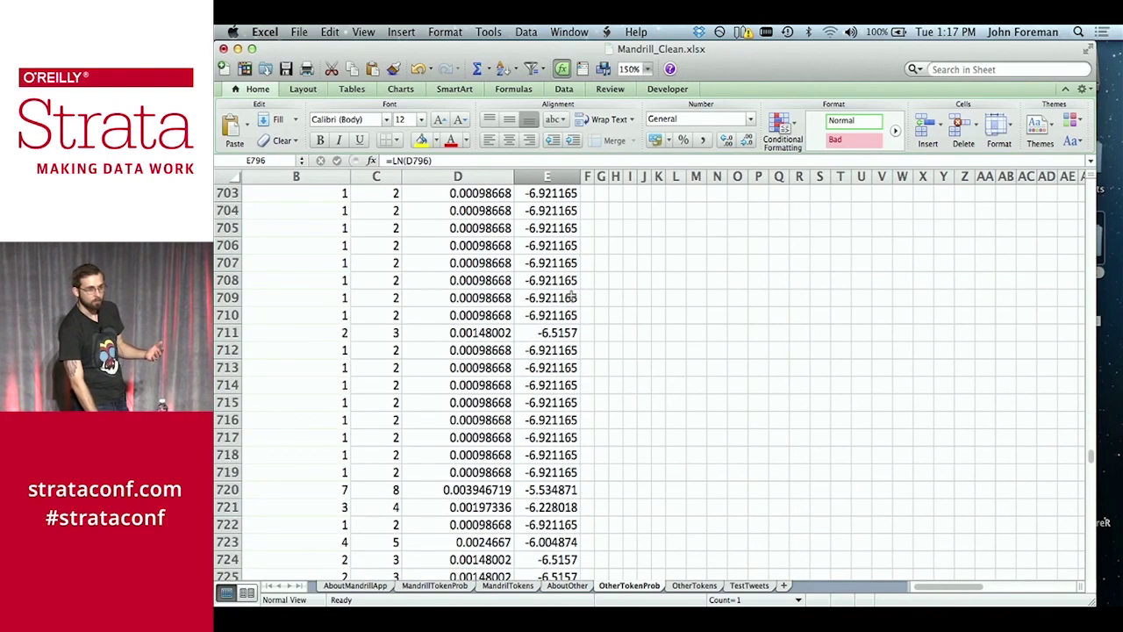
scroll(568, 297, "down", 18)
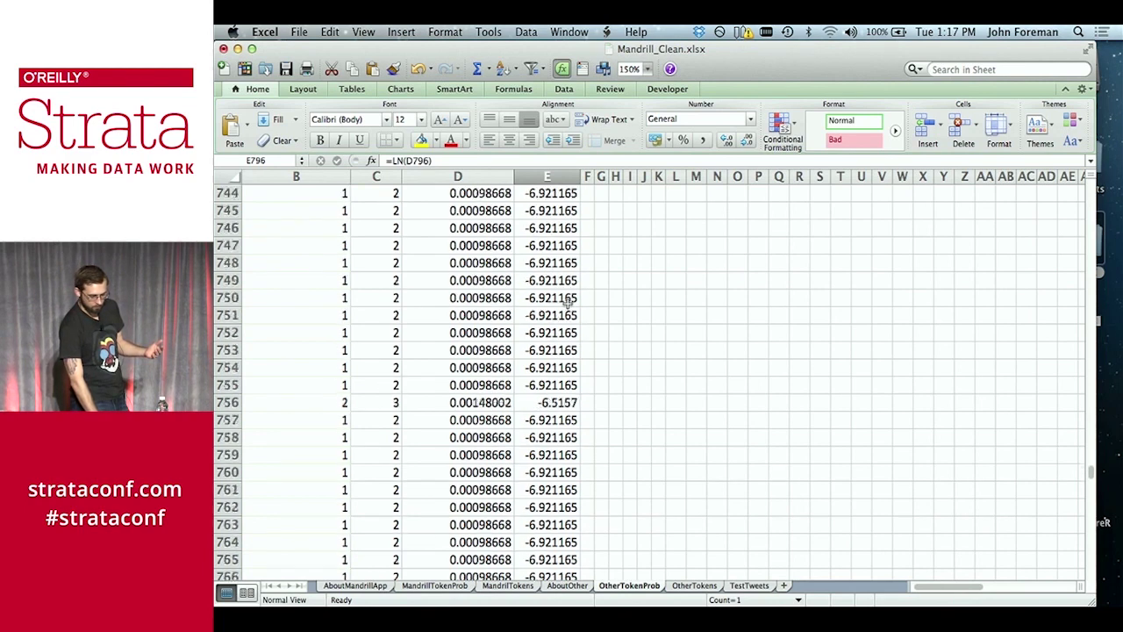
scroll(569, 302, "down", 9)
scroll(568, 302, "up", 2)
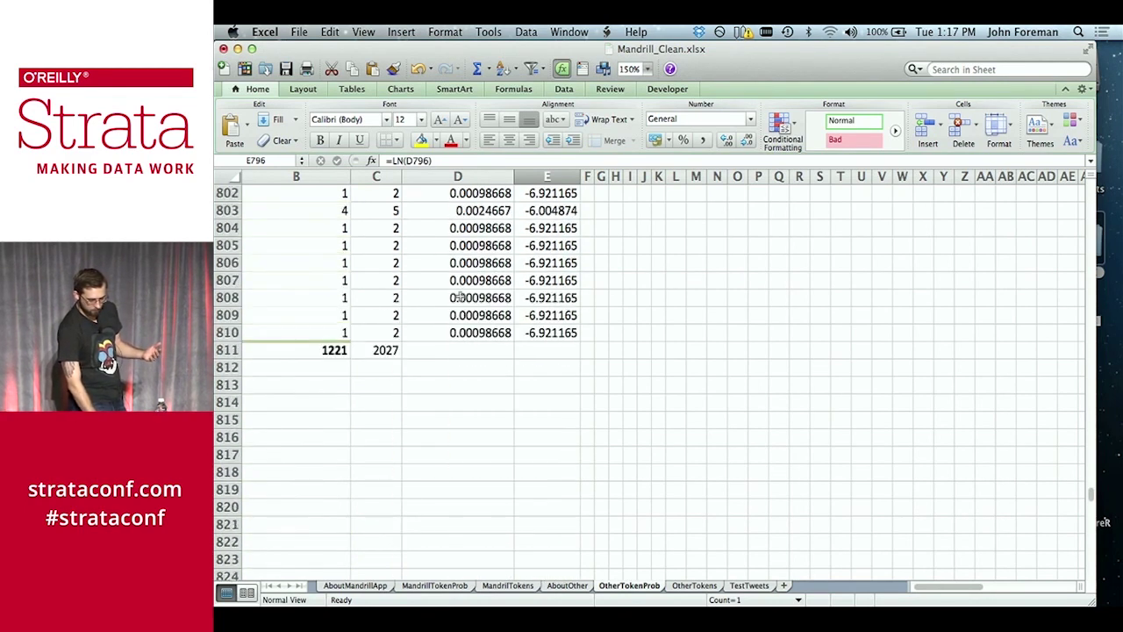
left_click(376, 351)
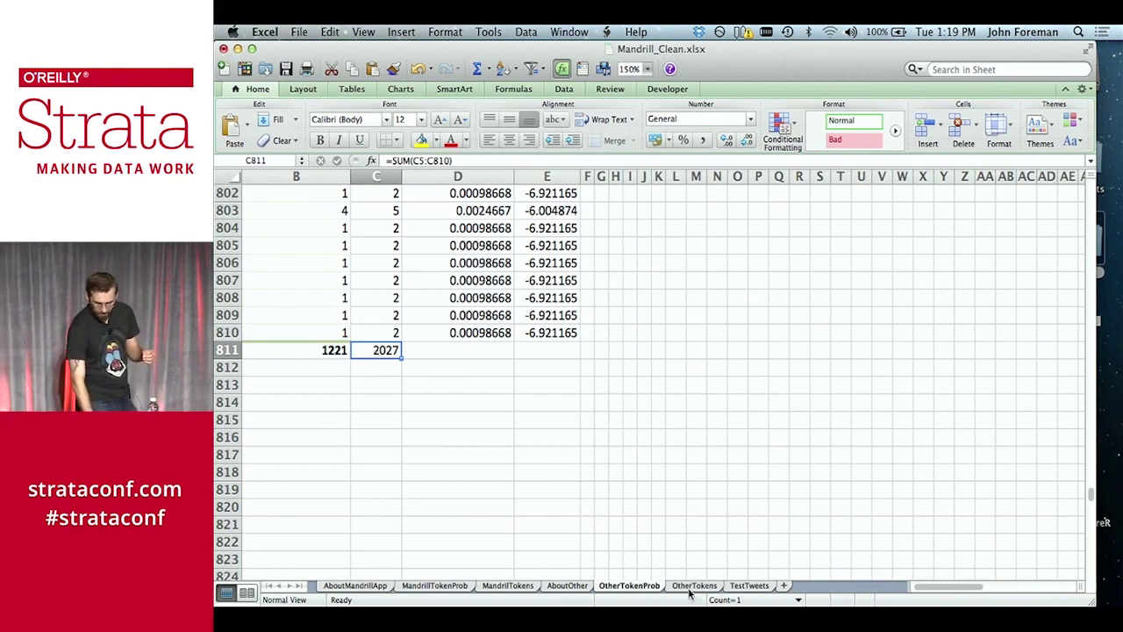
left_click(748, 586)
left_click(575, 315)
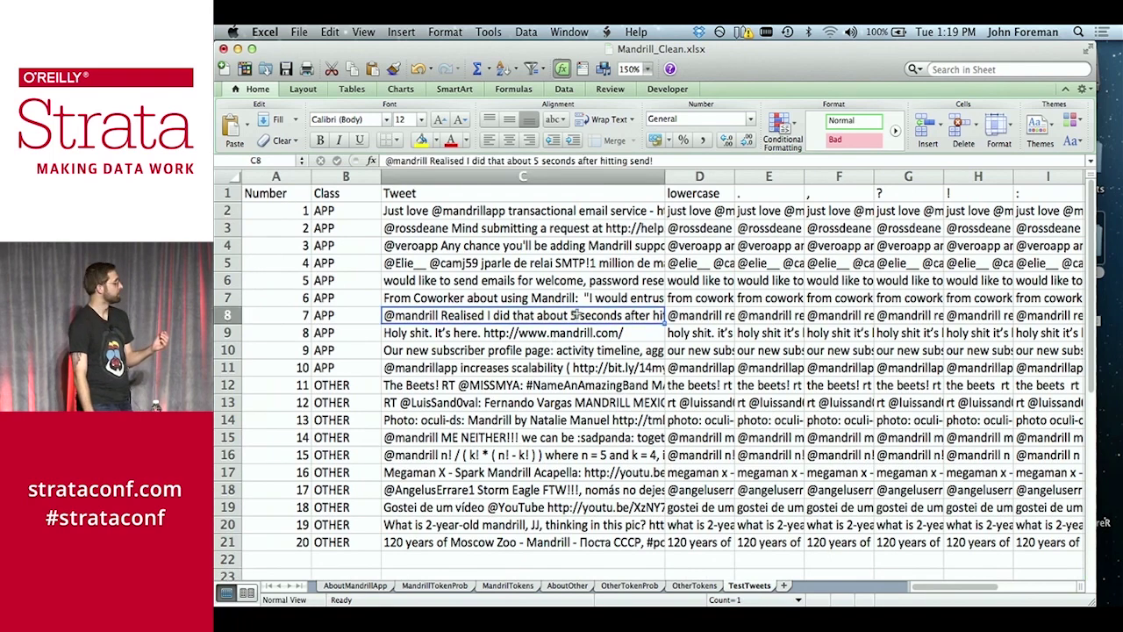
key("Left")
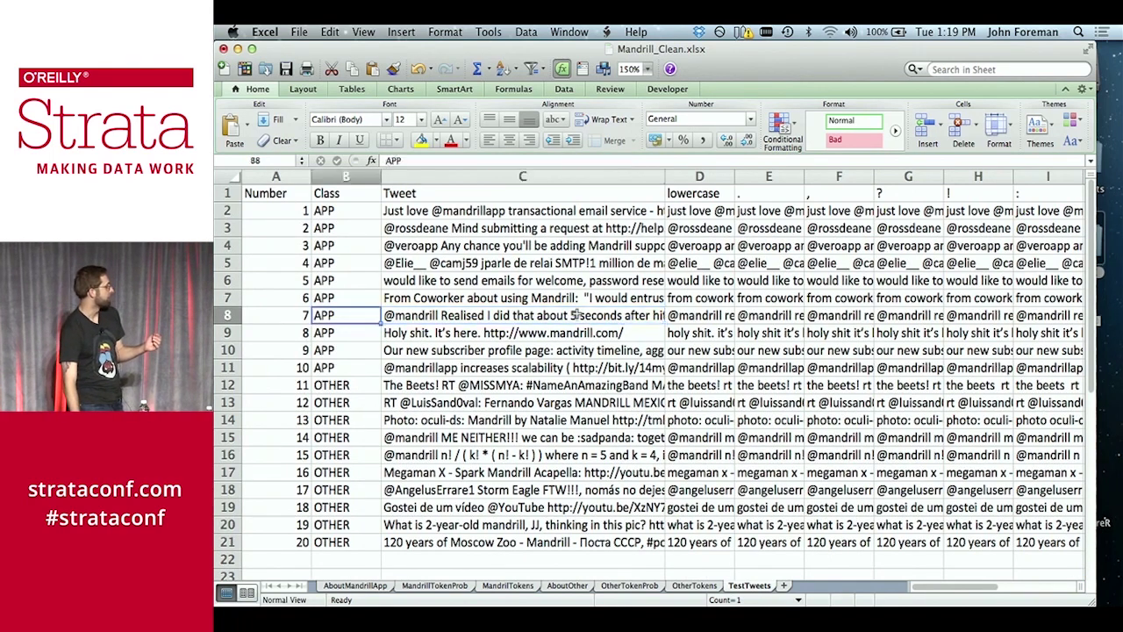
key("Down")
key("Down")
key("Down")
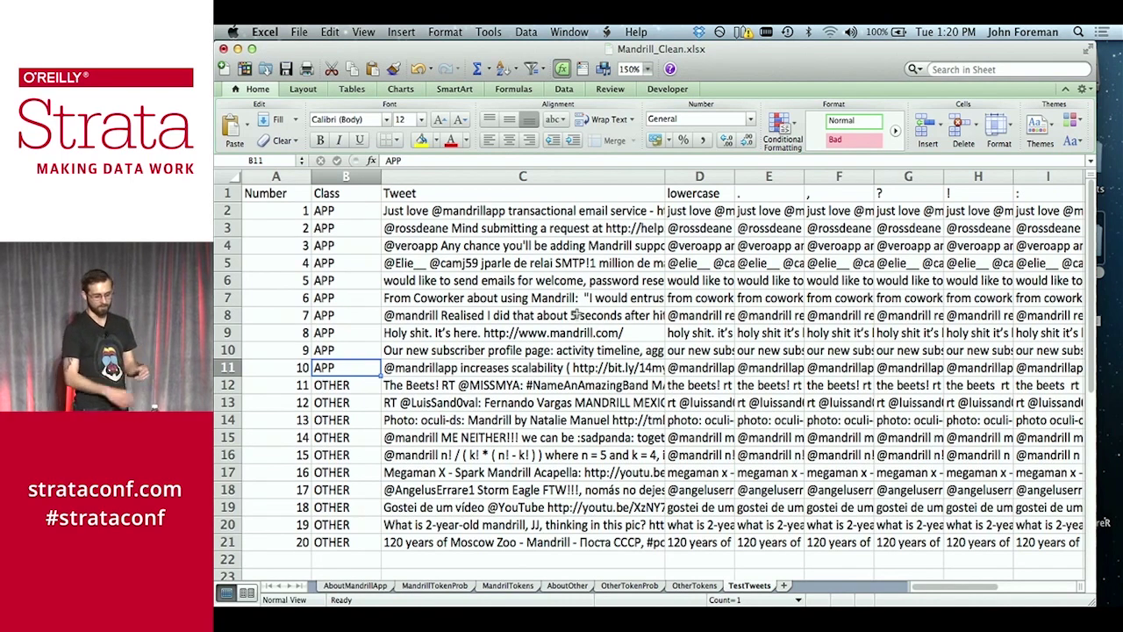
key("Up")
key("Up")
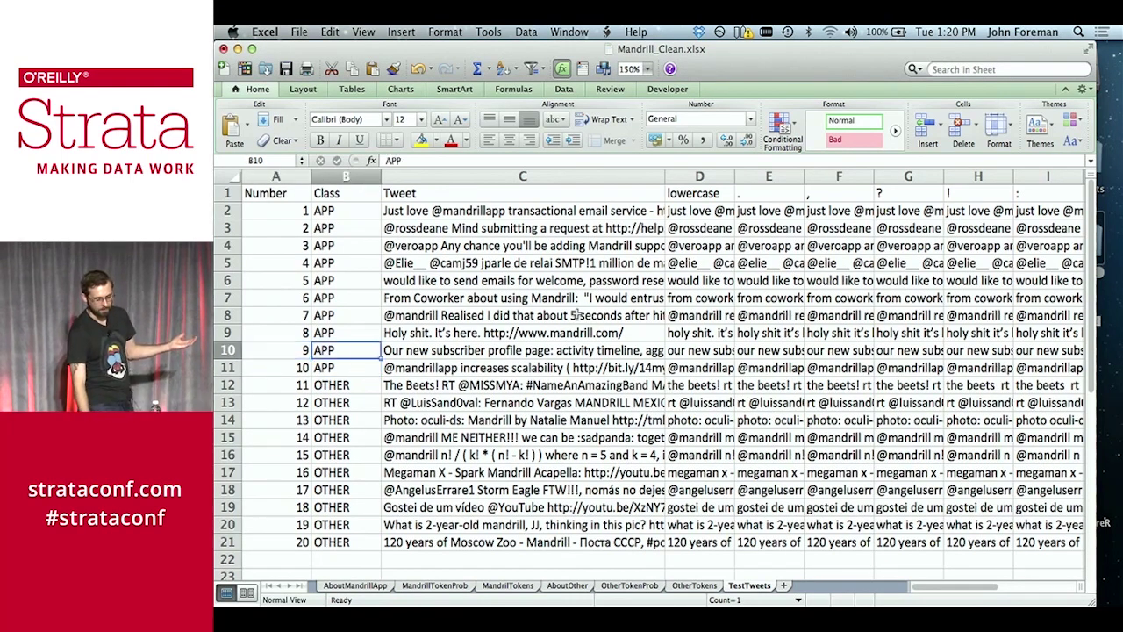
key("Up")
key("Up")
key("Up")
key("Up")
key("Up")
key("Down")
key("Down")
key("Down")
key("Down")
key("Down")
key("Down")
key("Down")
key("Down")
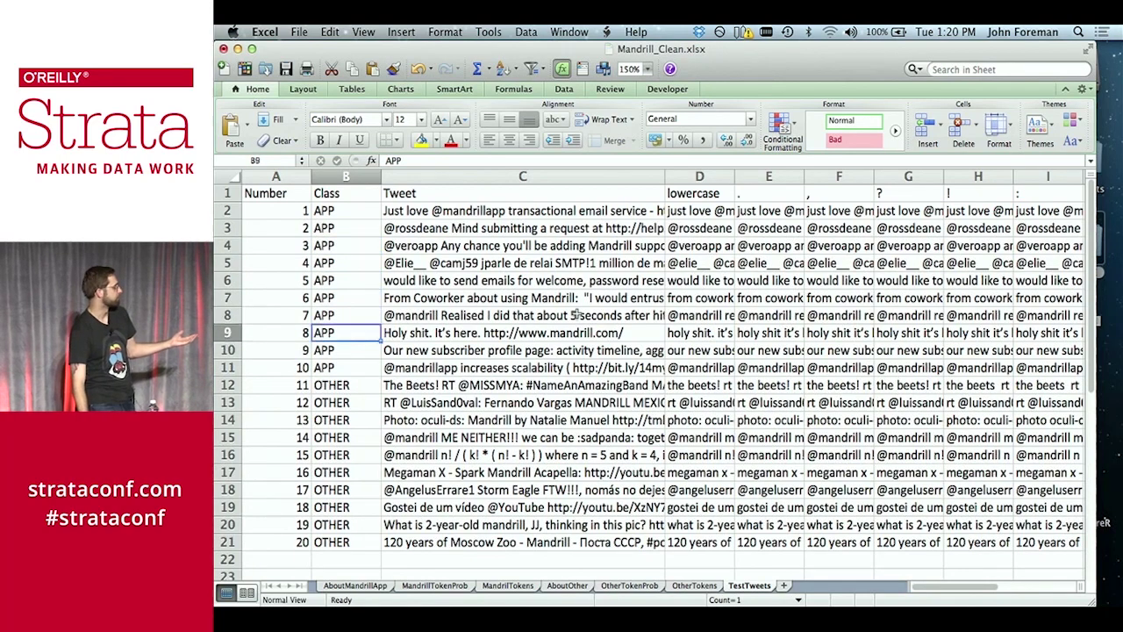
key("shift+Down")
key("shift+Down")
key("shift+Down")
key("shift+Down")
key("shift+Down")
key("shift+Down")
key("shift+Down")
key("shift+Down")
key("shift+Down")
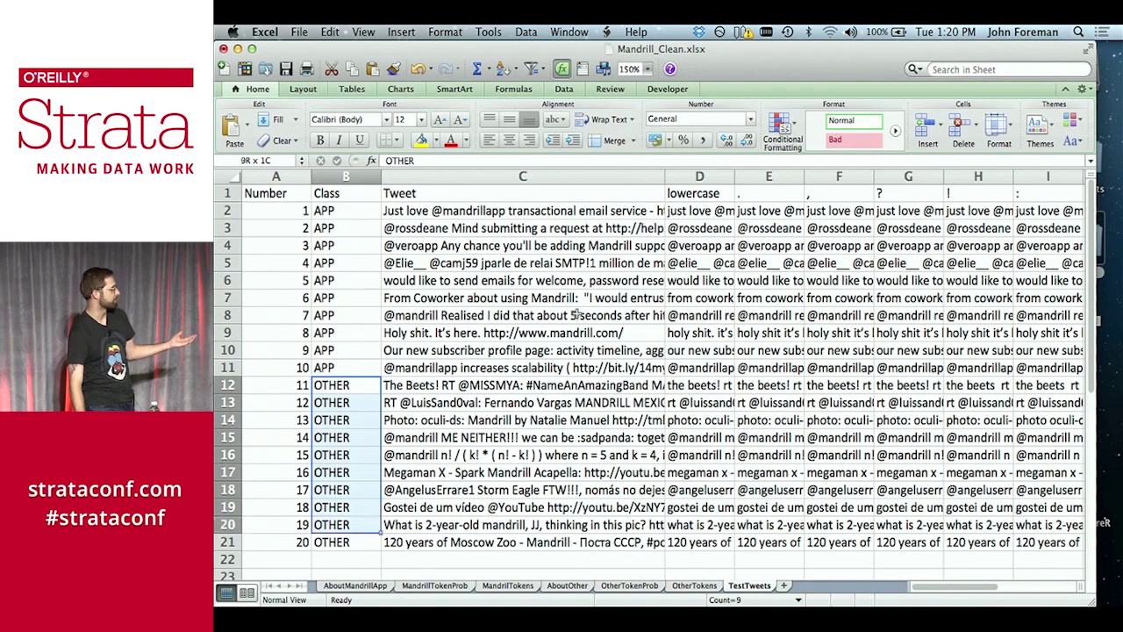
key("Down")
key("Down")
key("Down")
key("Down")
key("Down")
key("Down")
key("Down")
key("Down")
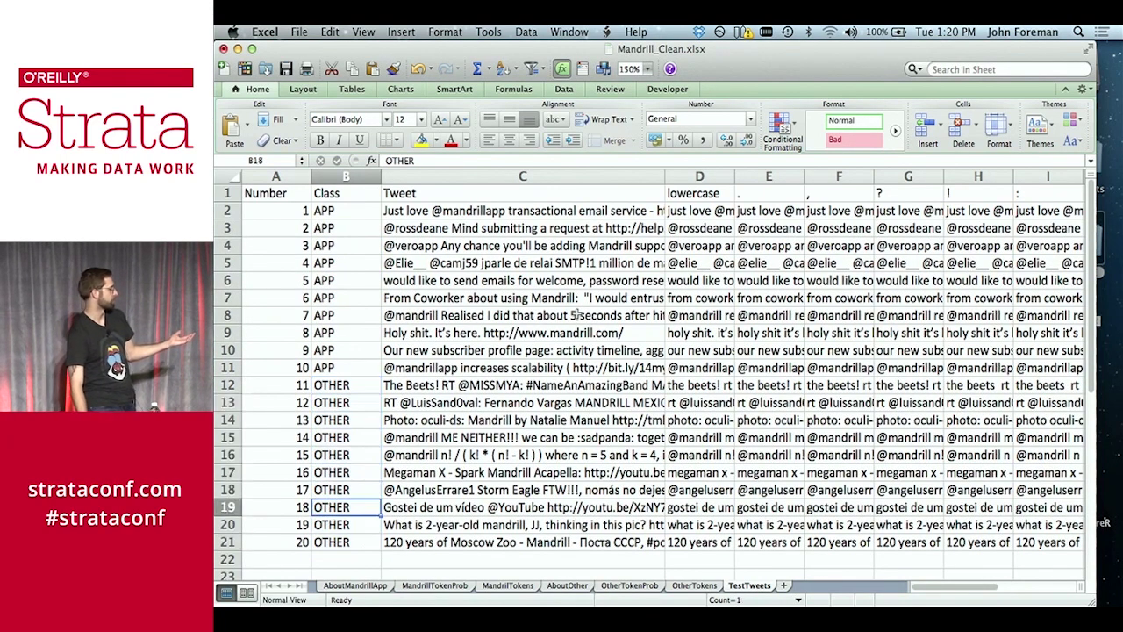
key("Right")
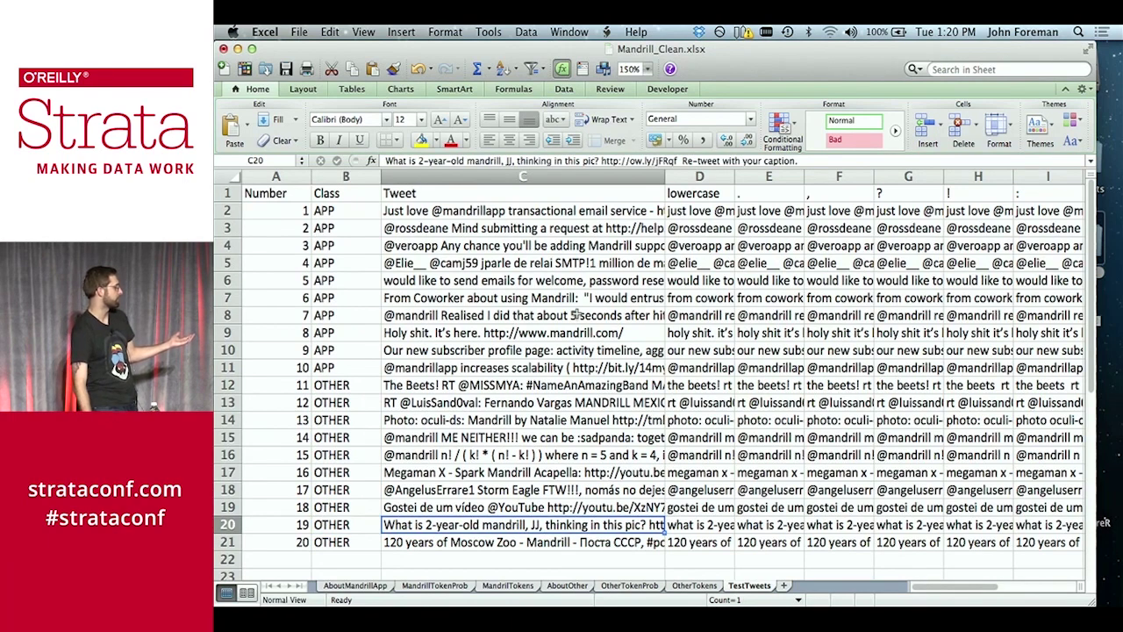
key("Up")
key("Up")
key("Up")
key("Up")
key("Up")
key("Up")
key("Up")
key("Up")
key("Up")
key("Up")
key("Up")
key("Up")
key("Up")
key("Up")
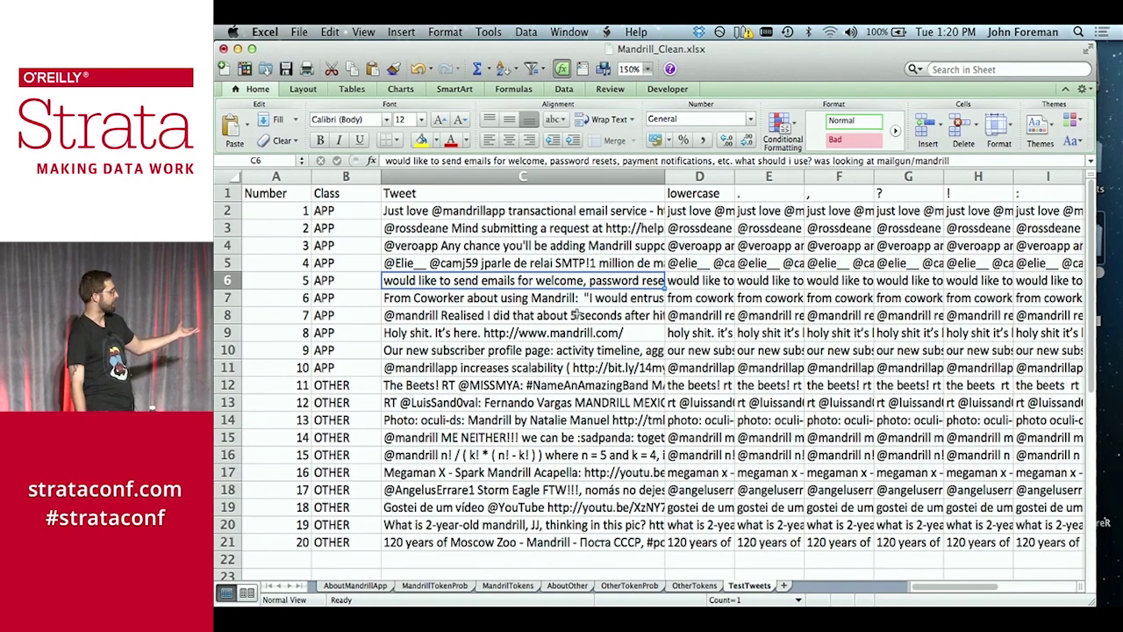
key("Right")
key("Right")
key("Right")
key("Right")
key("Right")
key("Right")
key("Right")
key("Right")
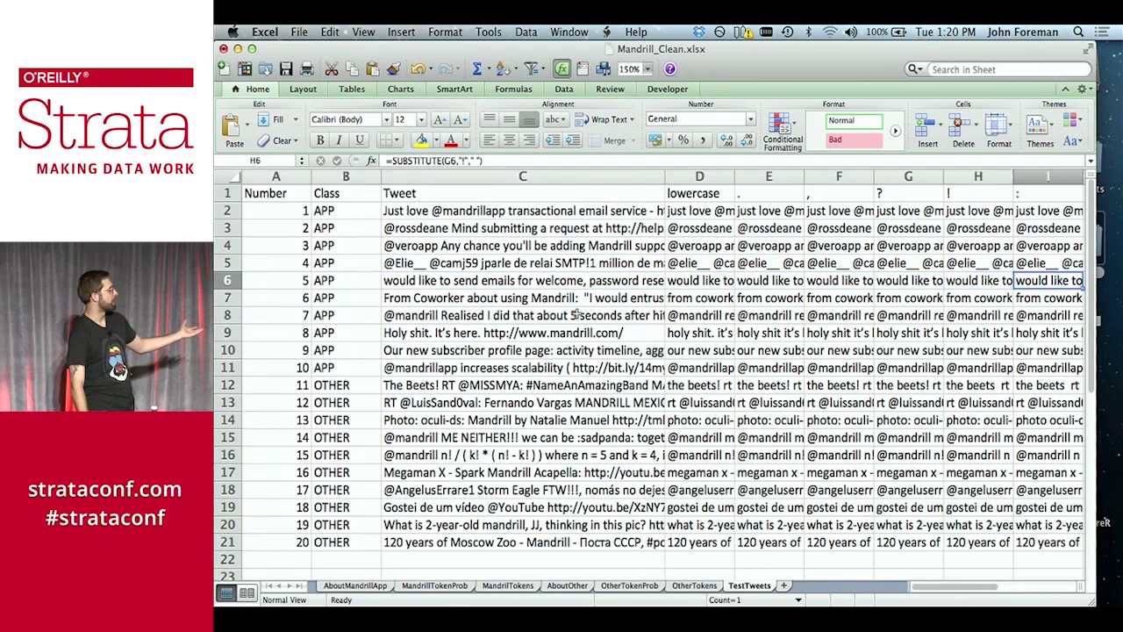
key("Left")
key("Up")
key("Up")
key("Up")
key("Up")
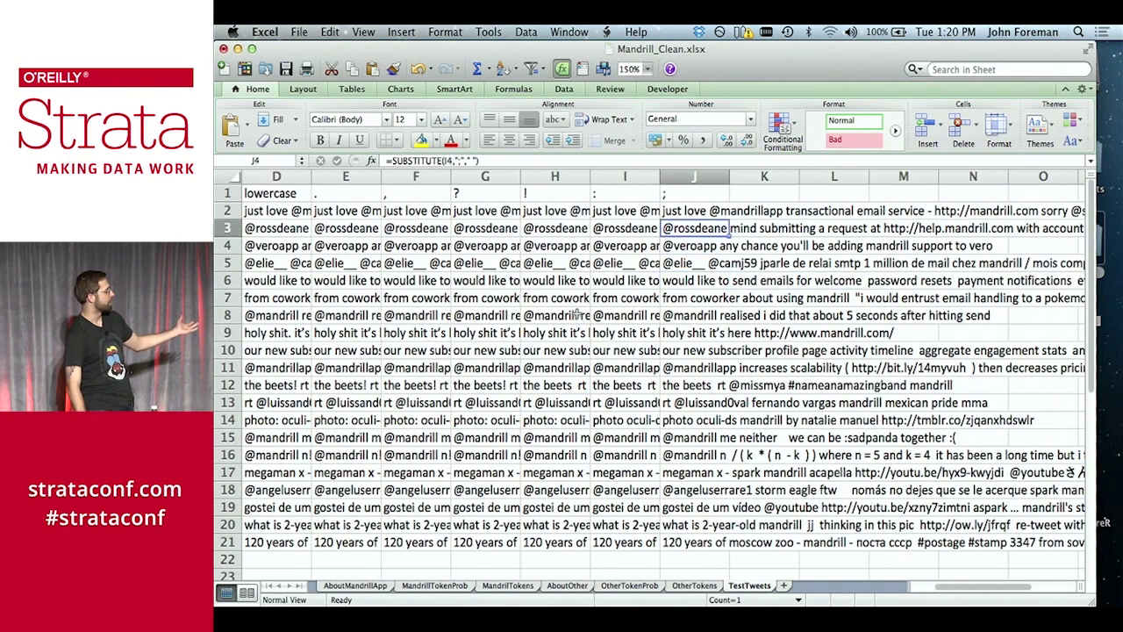
key("Down")
key("Down")
key("Down")
key("Down")
key("Down")
key("Down")
key("Down")
key("Down")
key("Down")
key("Down")
key("Down")
key("Down")
key("Down")
key("Down")
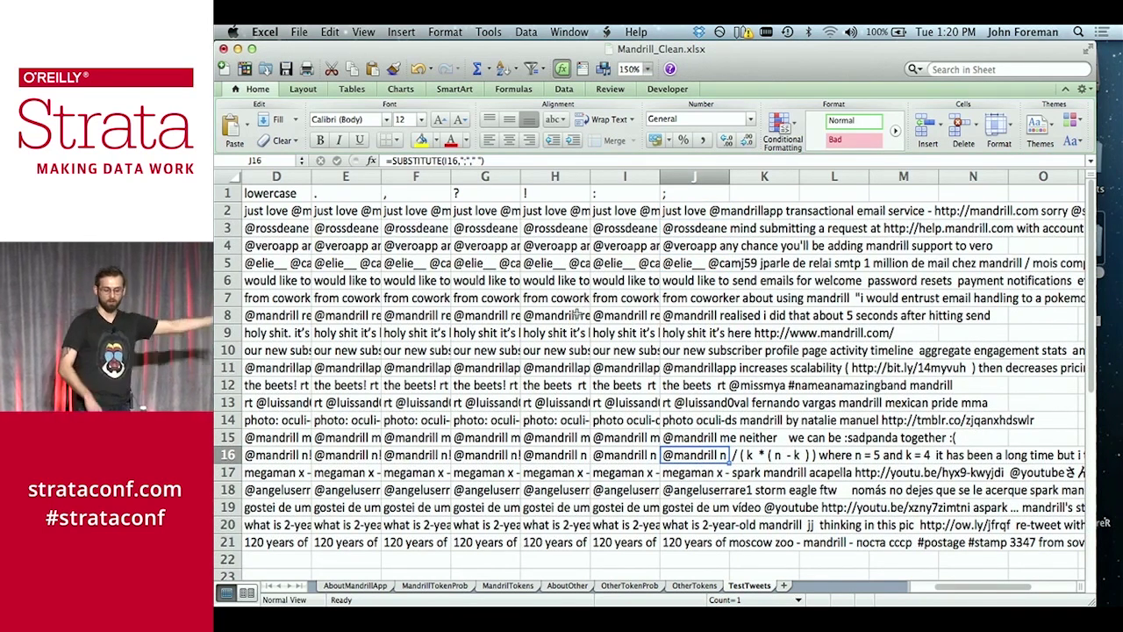
Add a new sheet named RUNTHEMODEL
left_click(785, 586)
double_click(784, 586)
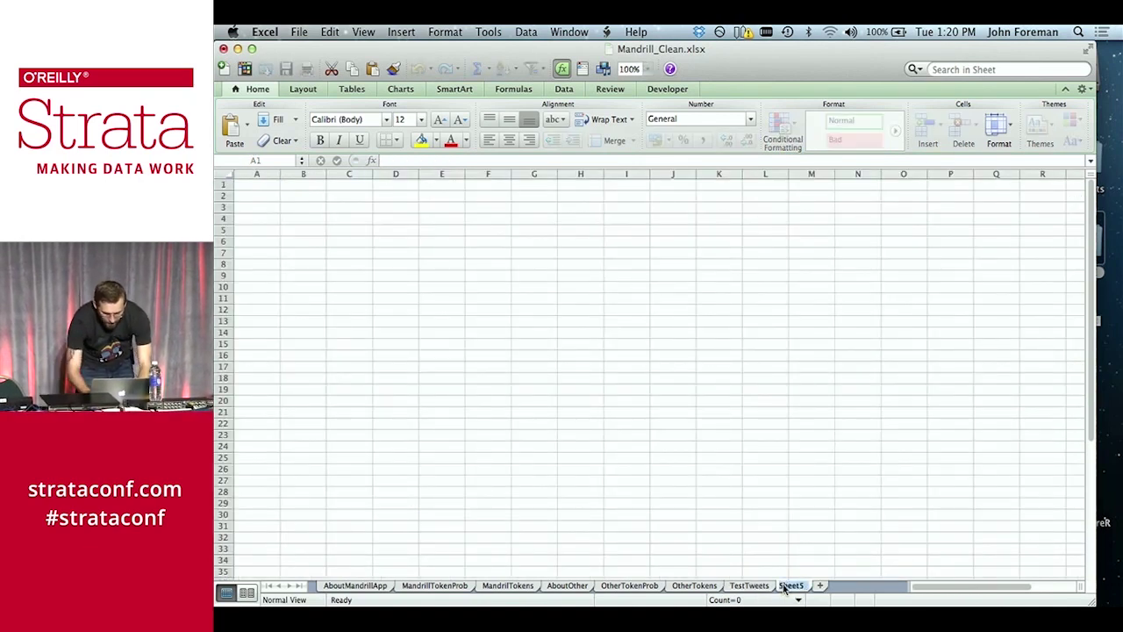
type("PUNTHEMODEL")
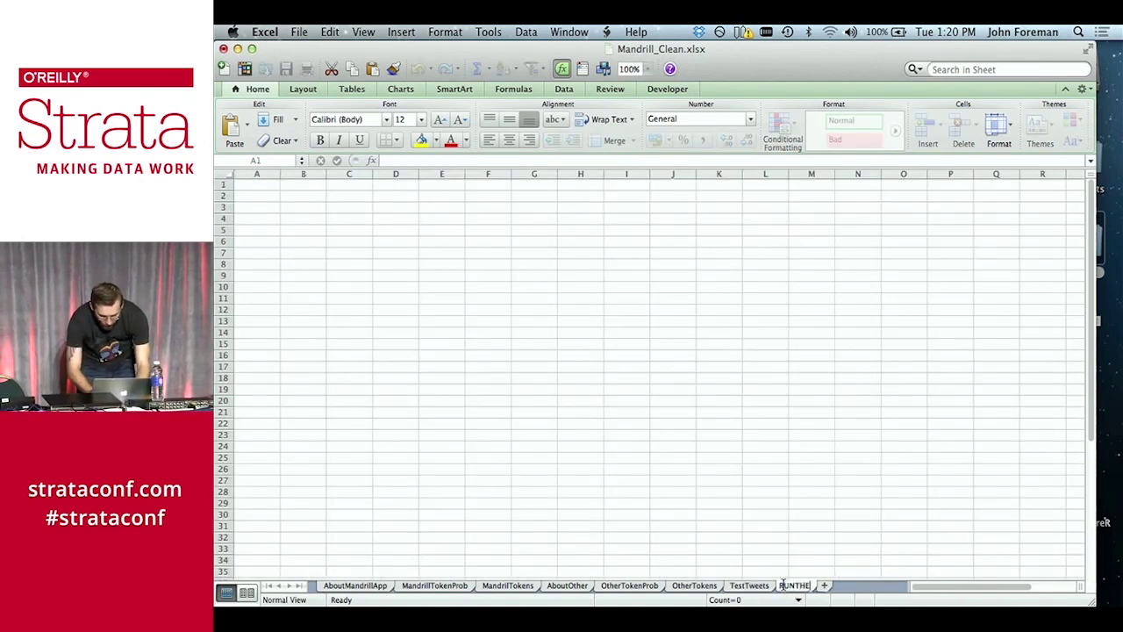
key("Return")
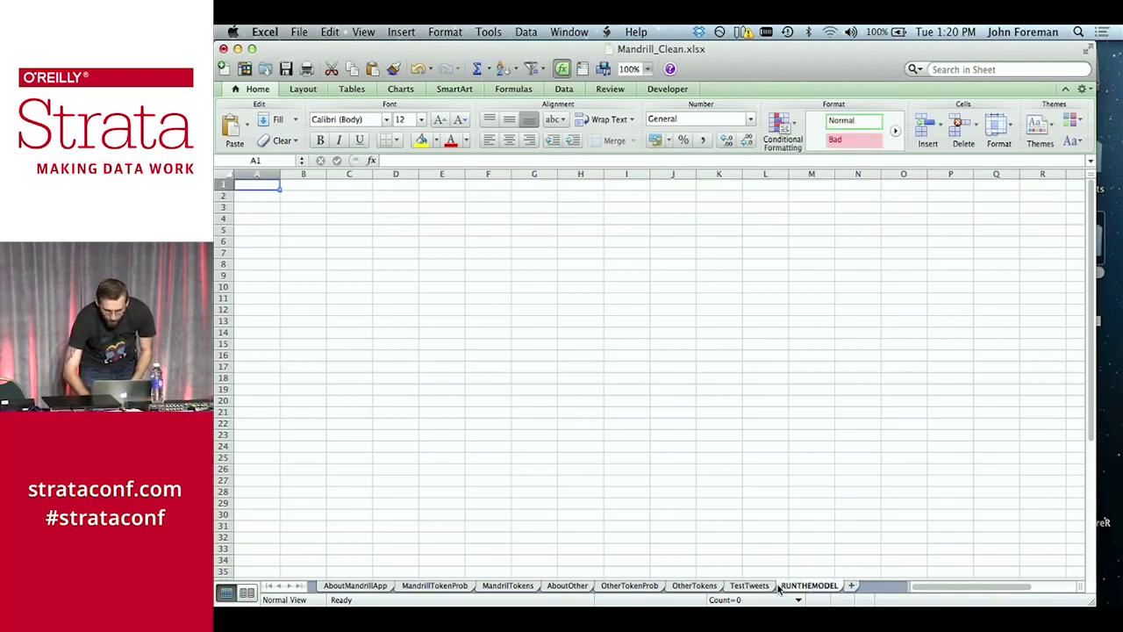
Copy the Number and Class columns from TestTweets into RUNTHEMODEL at A1
left_click(749, 585)
scroll(458, 298, "left", 5)
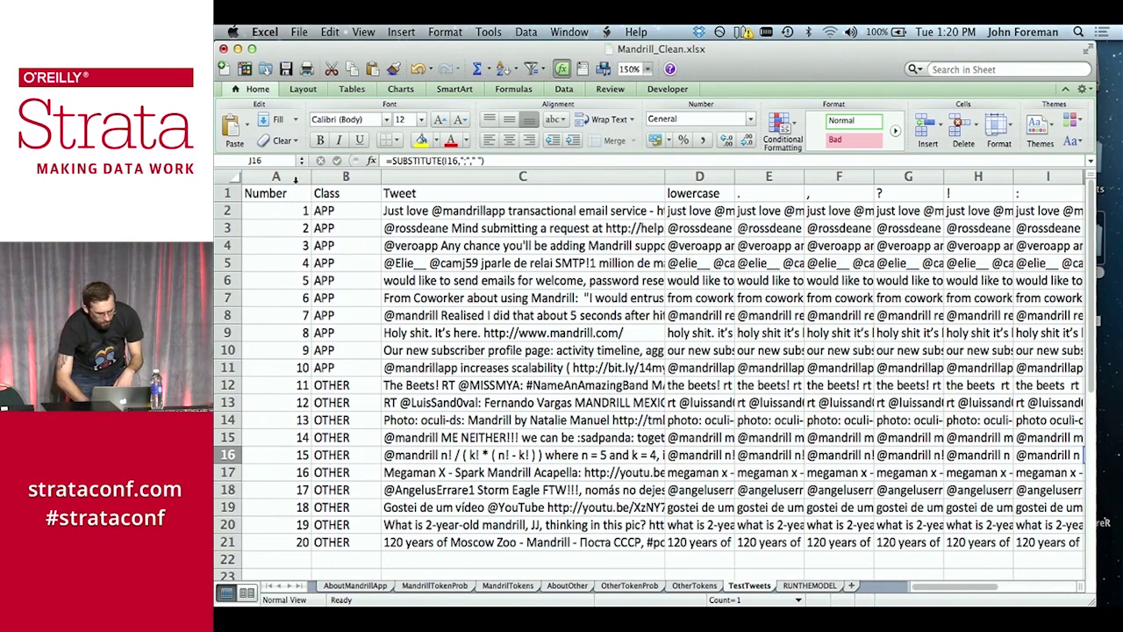
left_click_drag(297, 178, 344, 178)
key("super+c")
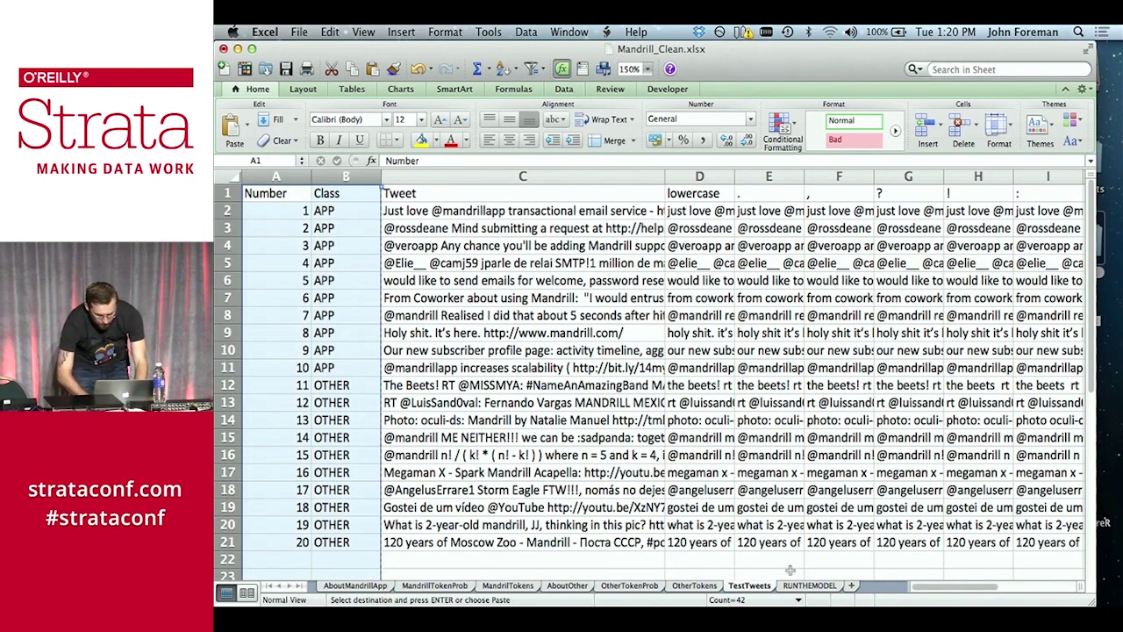
key("ctrl+Page_Down")
key("super+v")
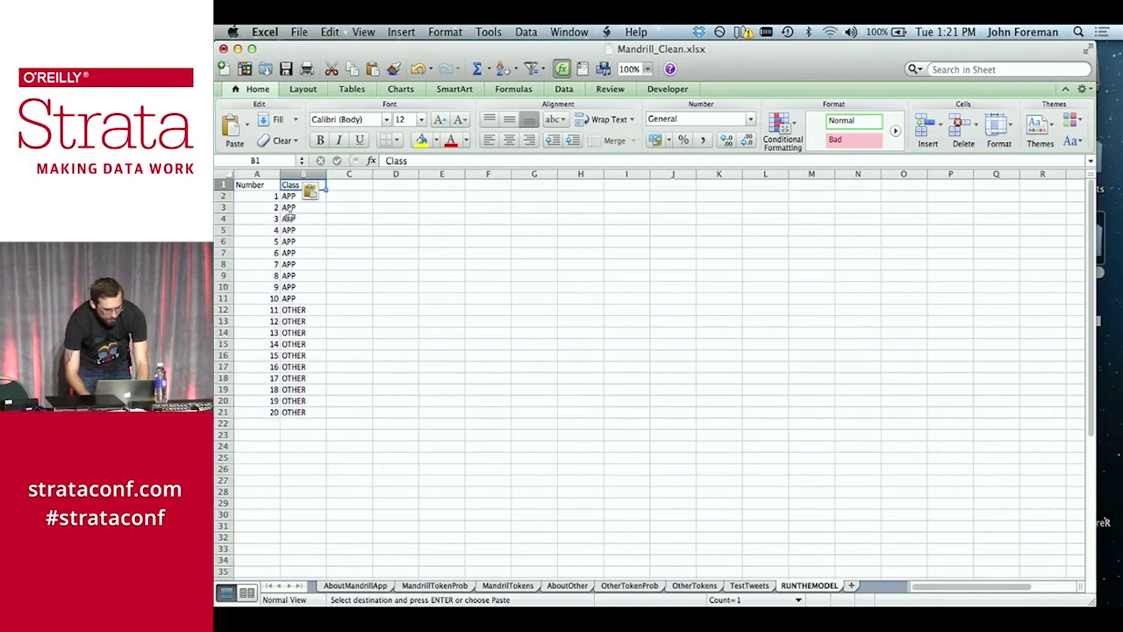
Add a Prediction header in C1 and zoom the sheet to 150%
left_click(350, 185)
type("Prediction")
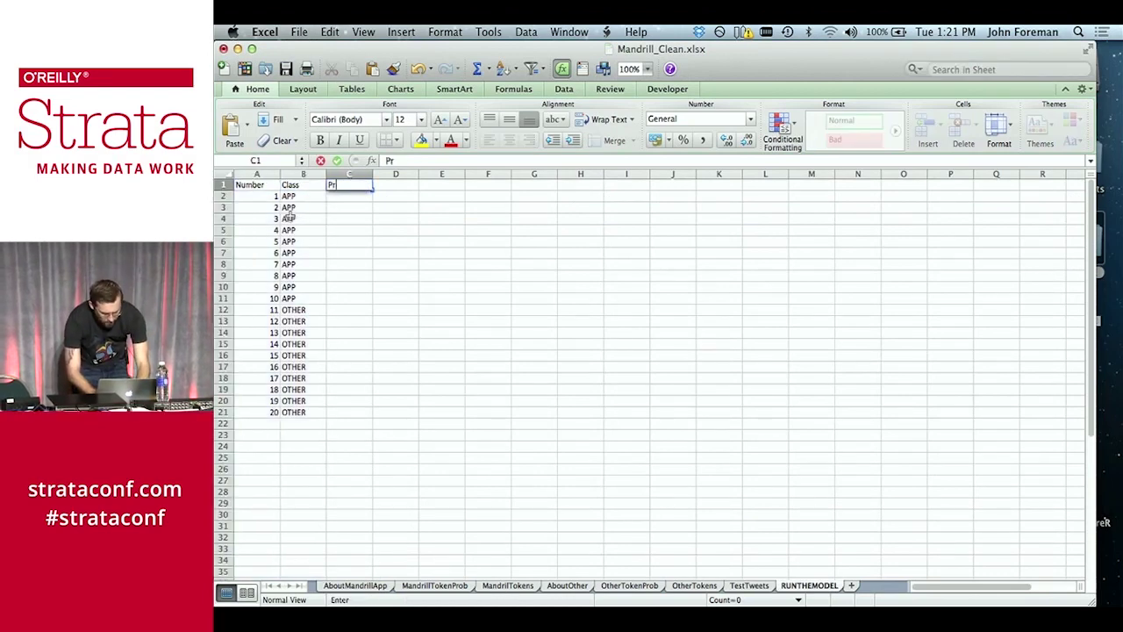
key("Return")
key("Return")
key("Return")
key("Return")
key("Return")
key("Return")
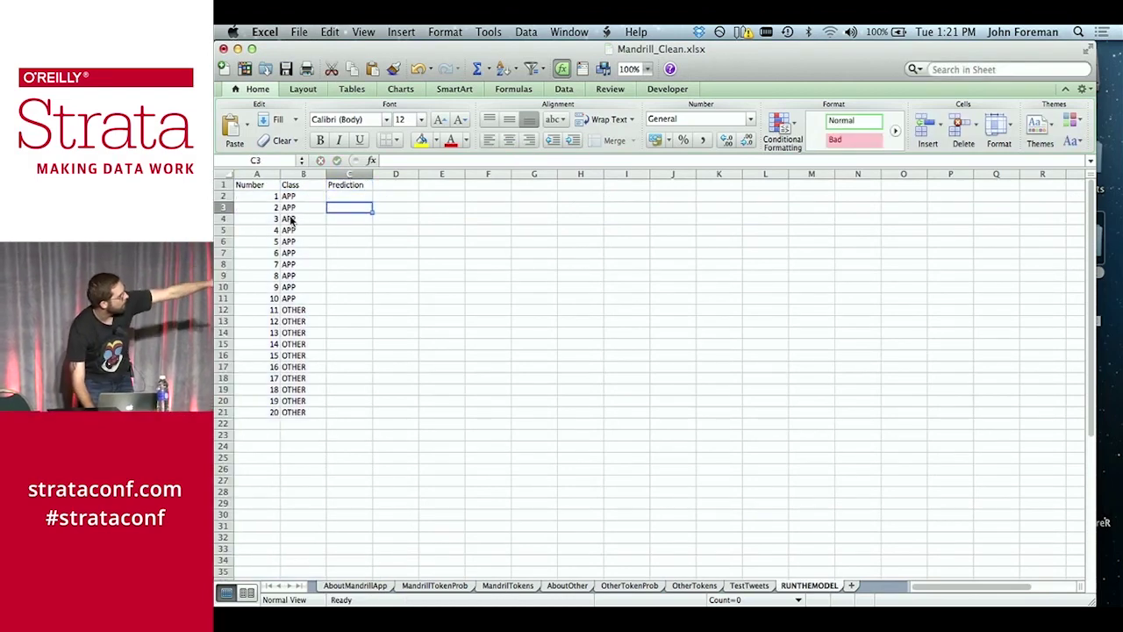
key("Left")
key("Down")
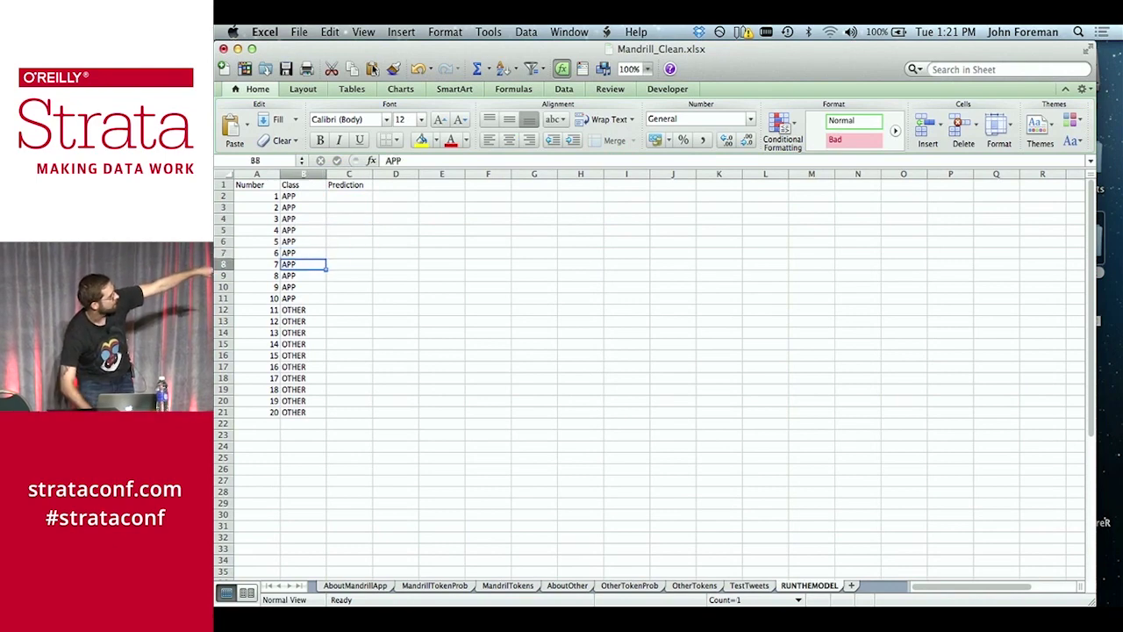
left_click(646, 69)
left_click(650, 99)
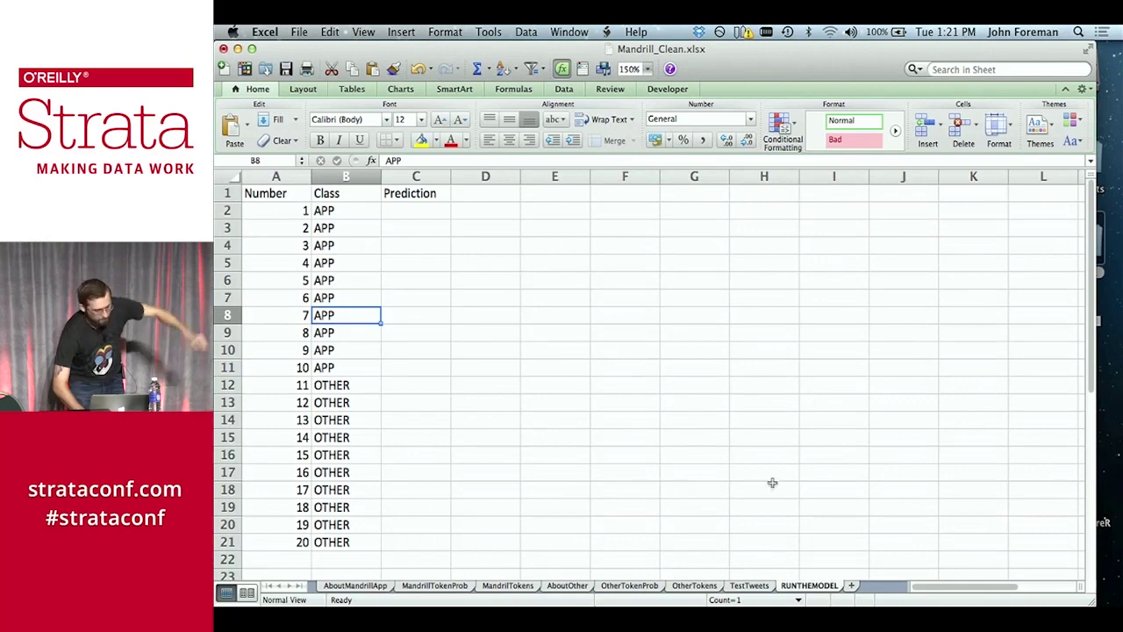
Copy the cleaned tweets J2:J21 on the TestTweets sheet
left_click(748, 586)
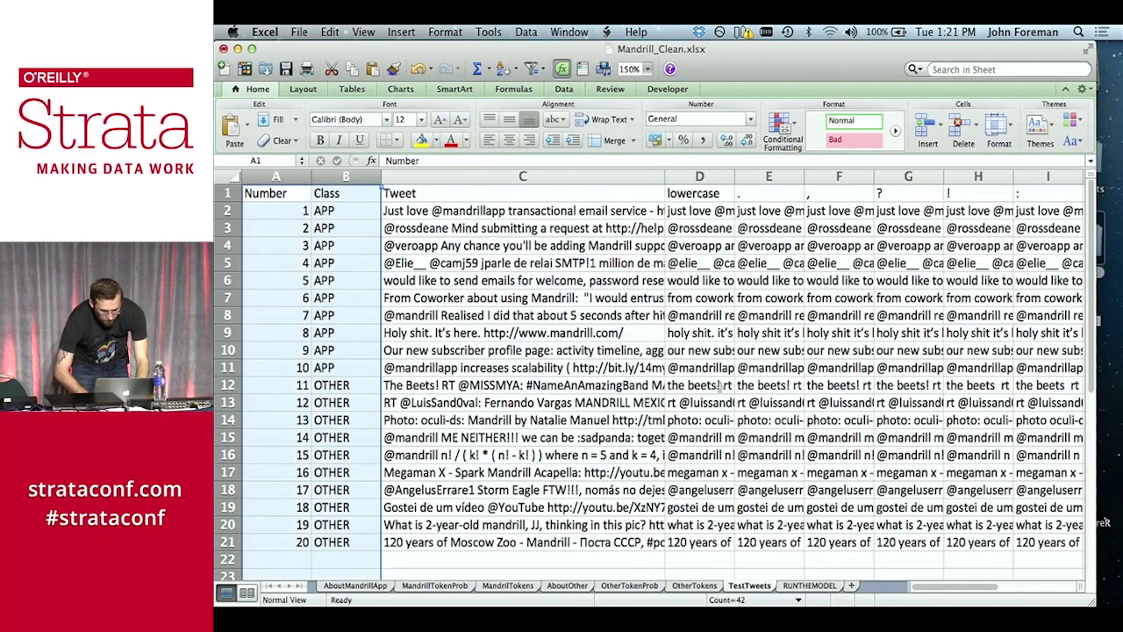
left_click(805, 214)
key("Right")
key("Right")
key("Right")
key("Right")
key("Right")
key("Right")
key("Right")
key("Left")
key("Left")
key("Left")
key("Left")
key("Right")
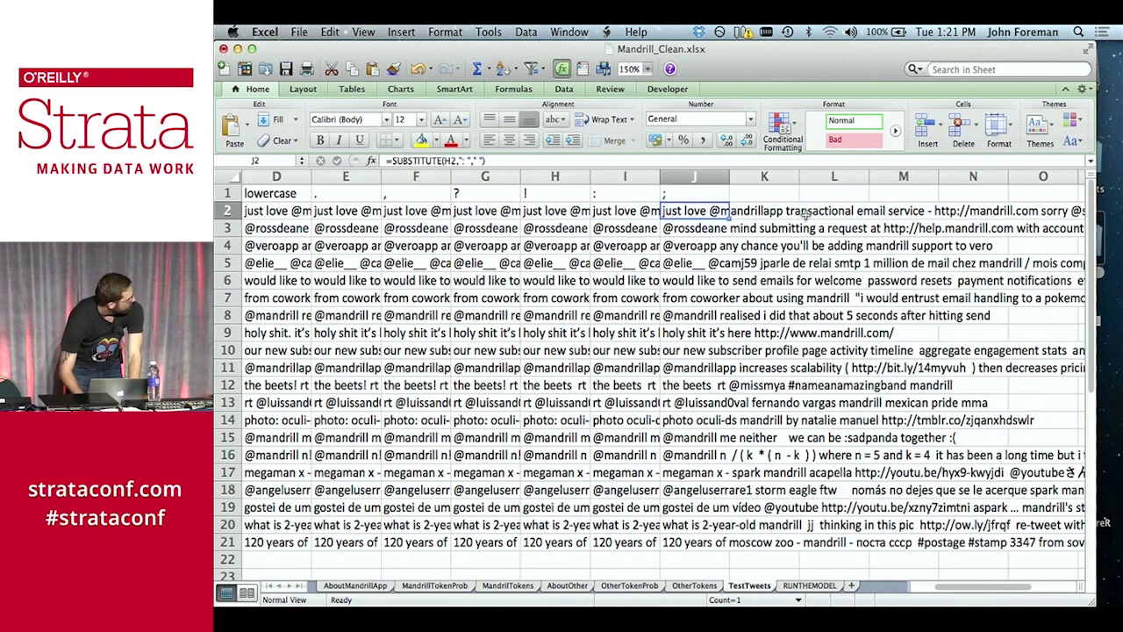
key("super+shift+Down")
key("super+c")
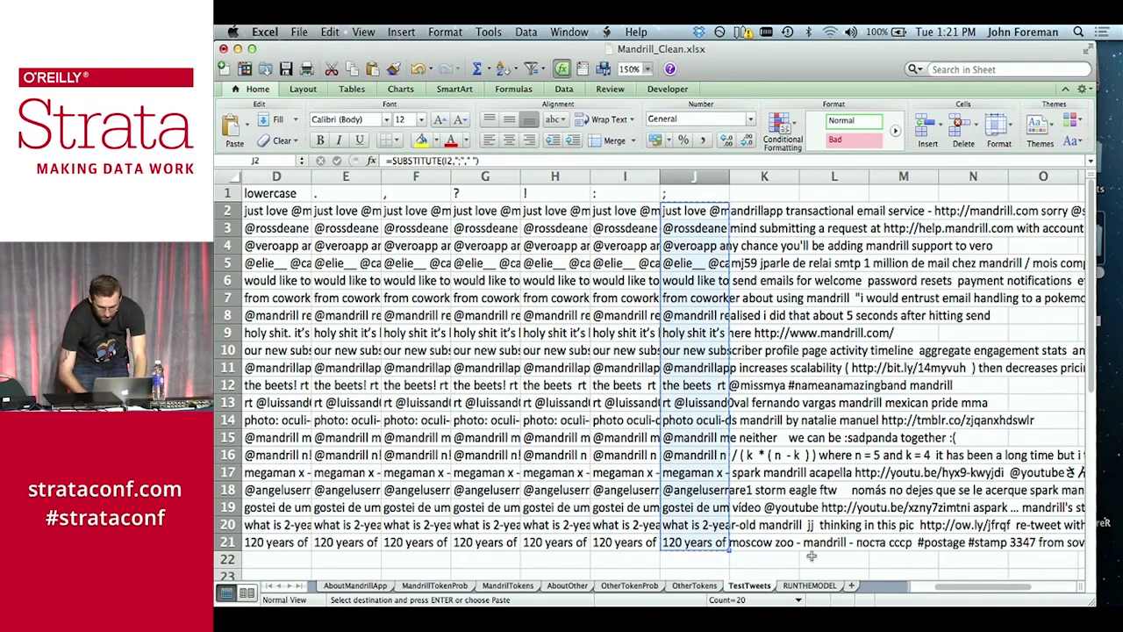
Paste the tweets as values only into RUNTHEMODEL starting at D2
left_click(809, 585)
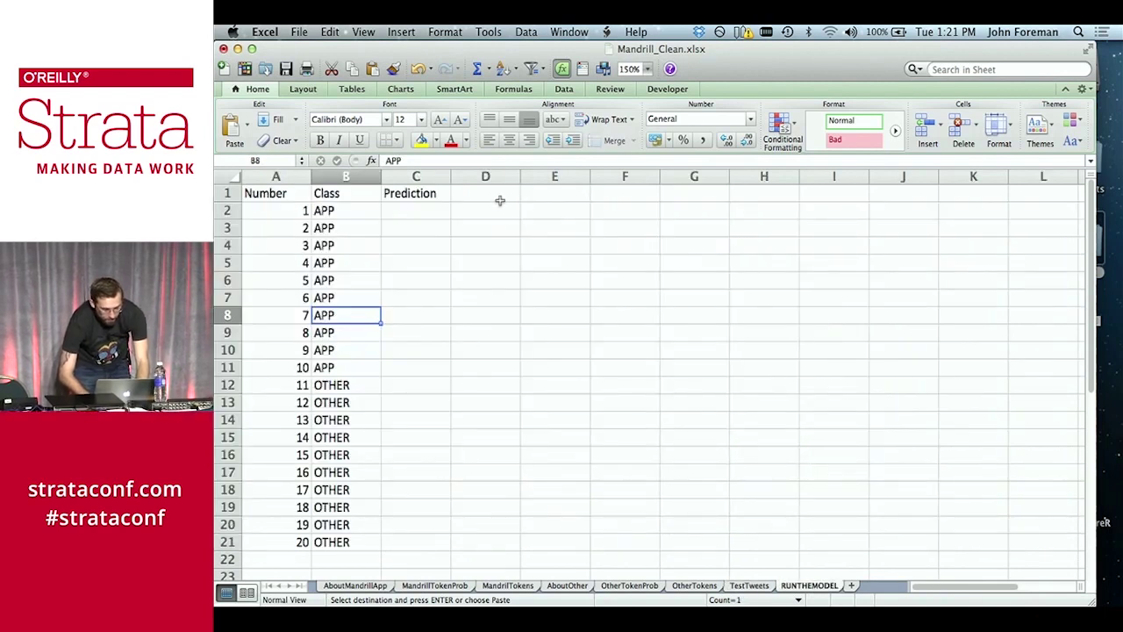
left_click(502, 197)
key("Down")
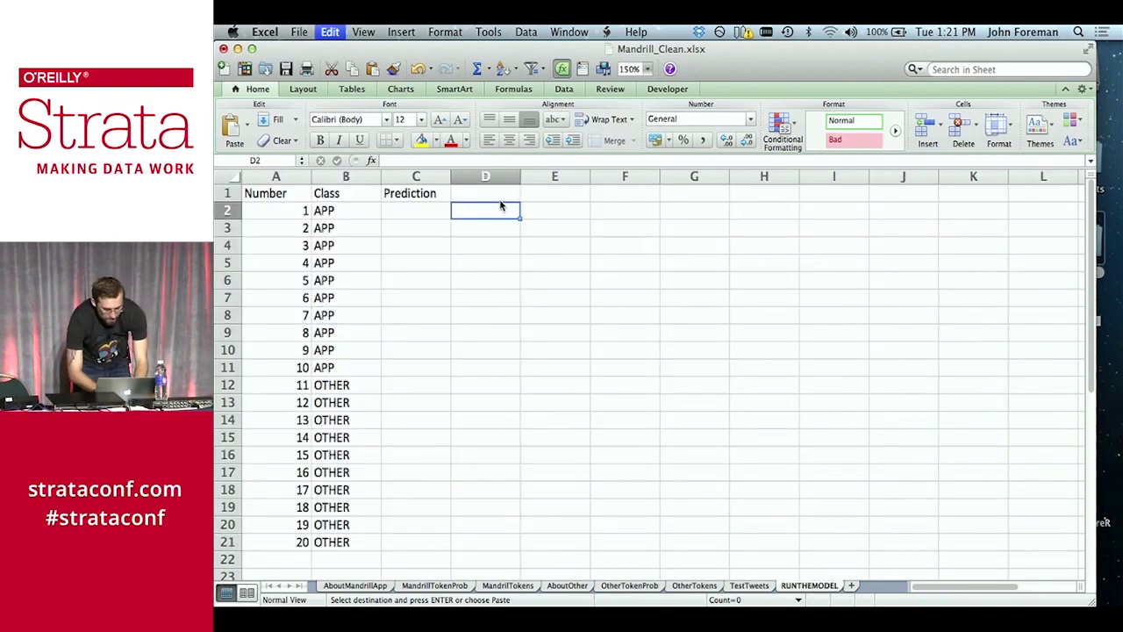
key("ctrl+super+v")
left_click(570, 257)
left_click(725, 447)
Add a Tweets header in D1 and select the pasted tweets D2:D21
left_click(487, 192)
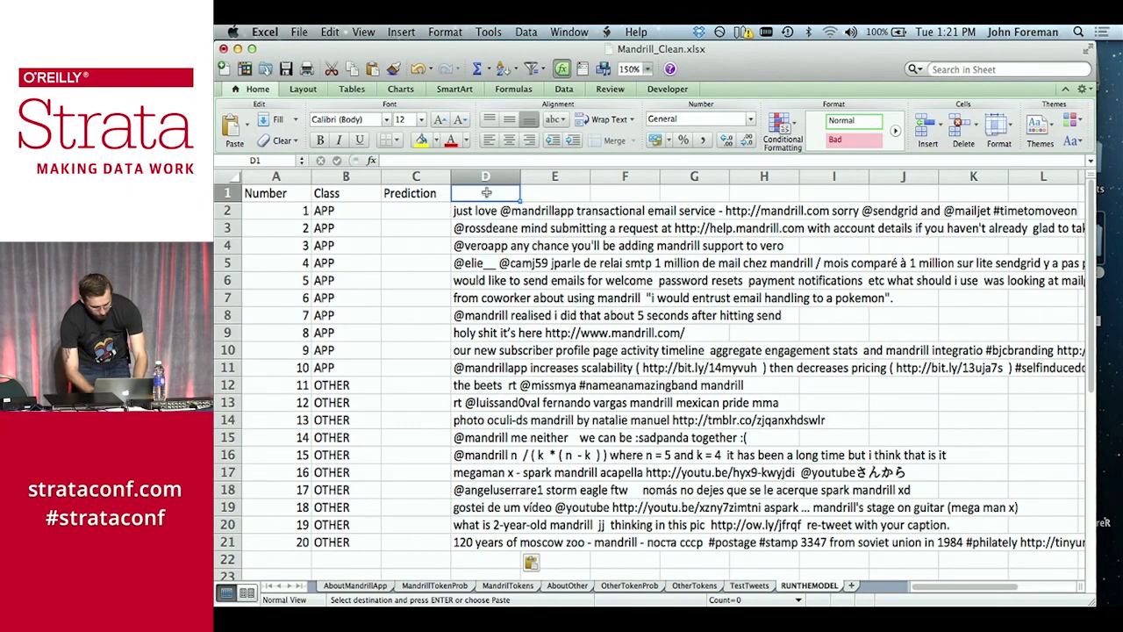
type("Tweets")
key("Return")
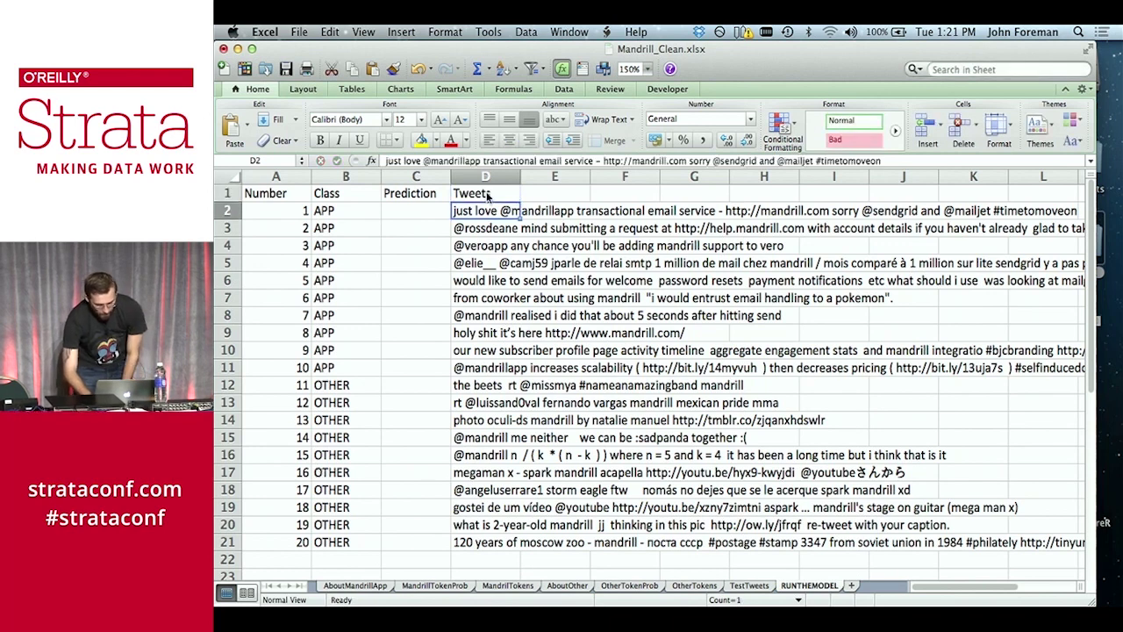
key("ctrl+shift+Down")
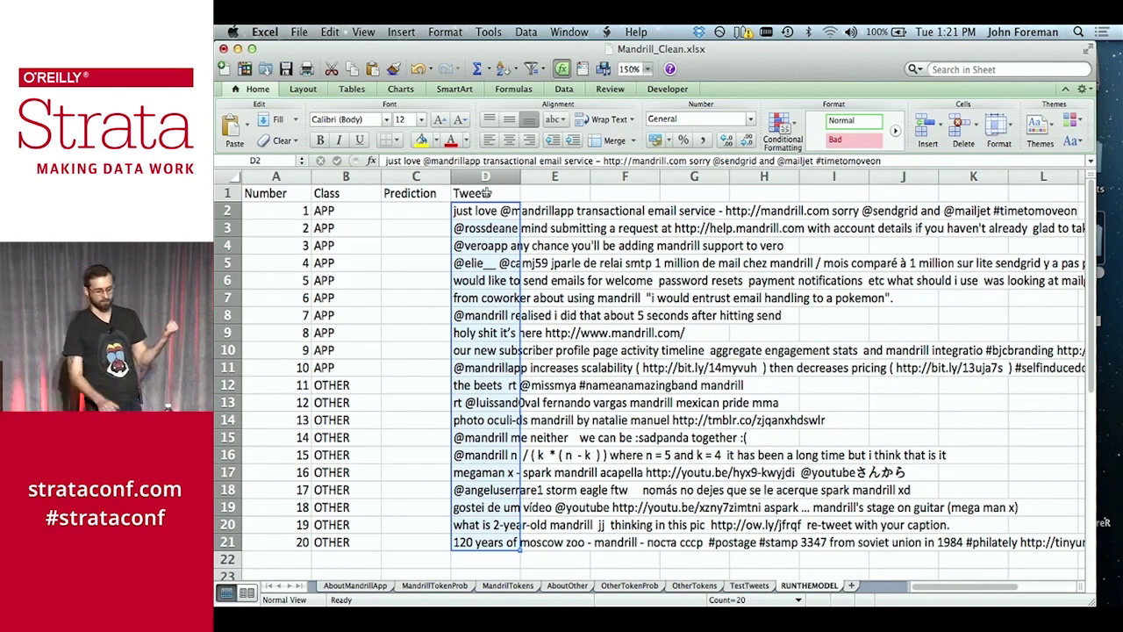
left_click(567, 90)
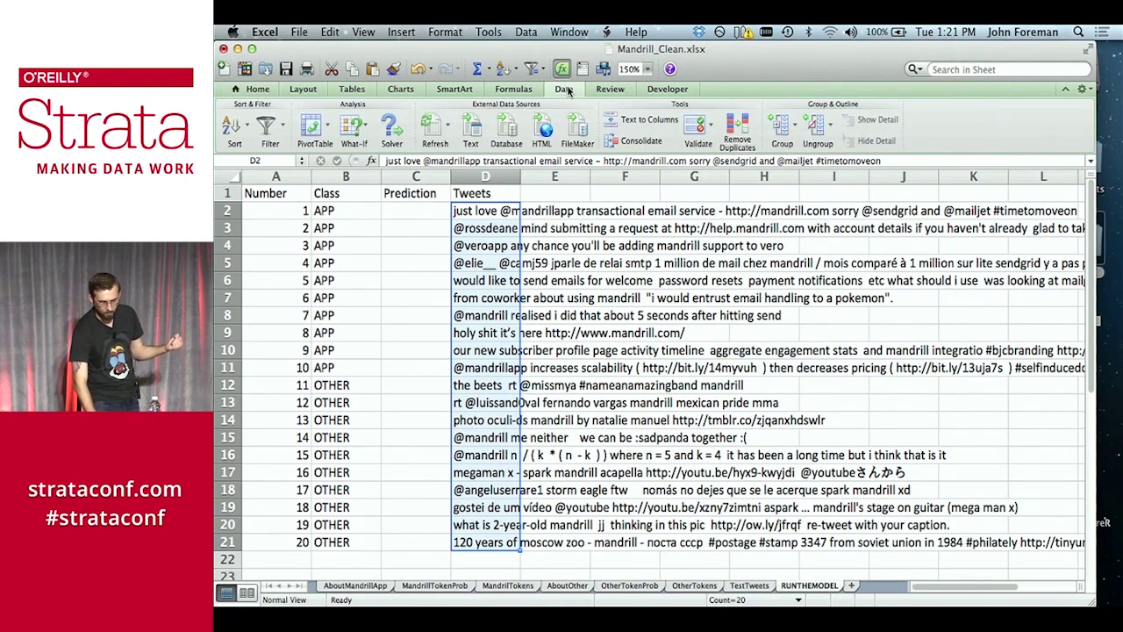
left_click(642, 125)
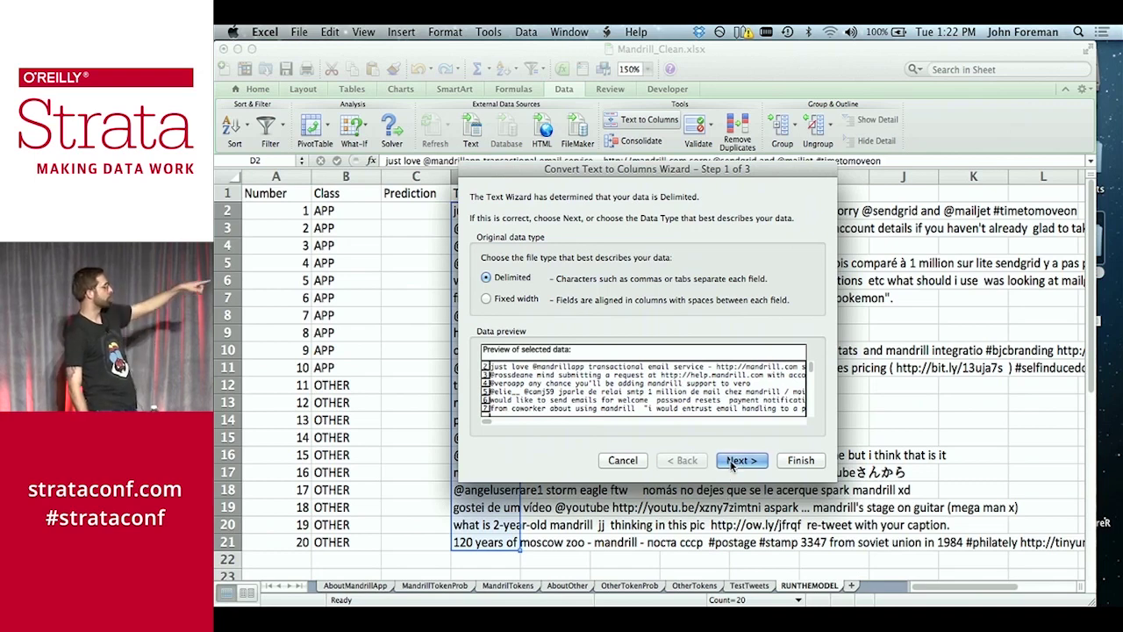
left_click(737, 463)
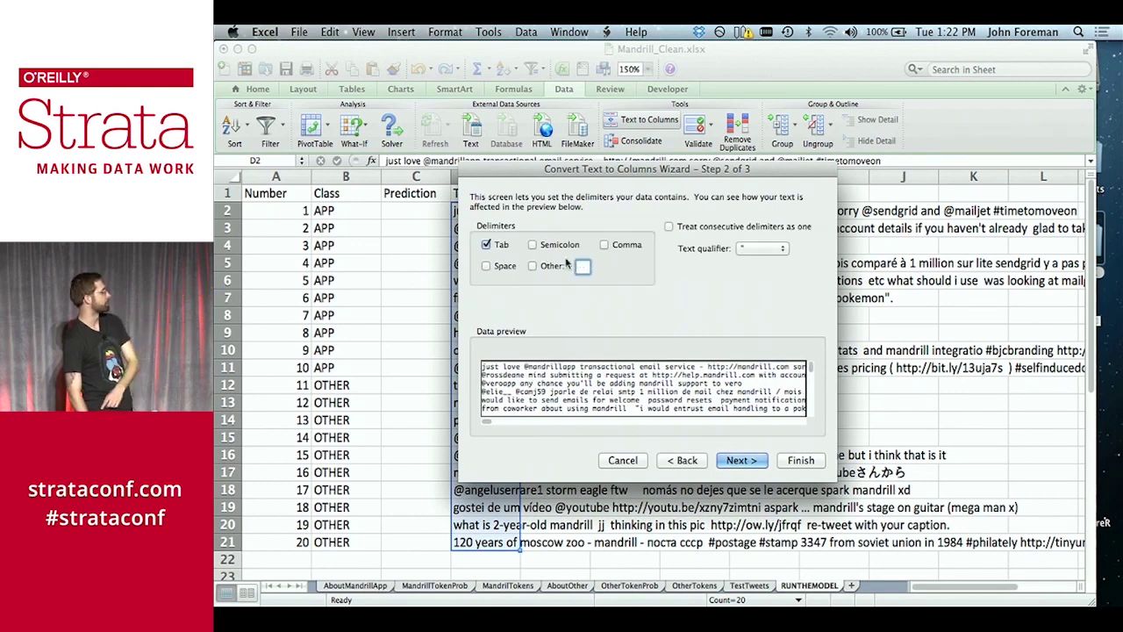
left_click(499, 266)
left_click(496, 246)
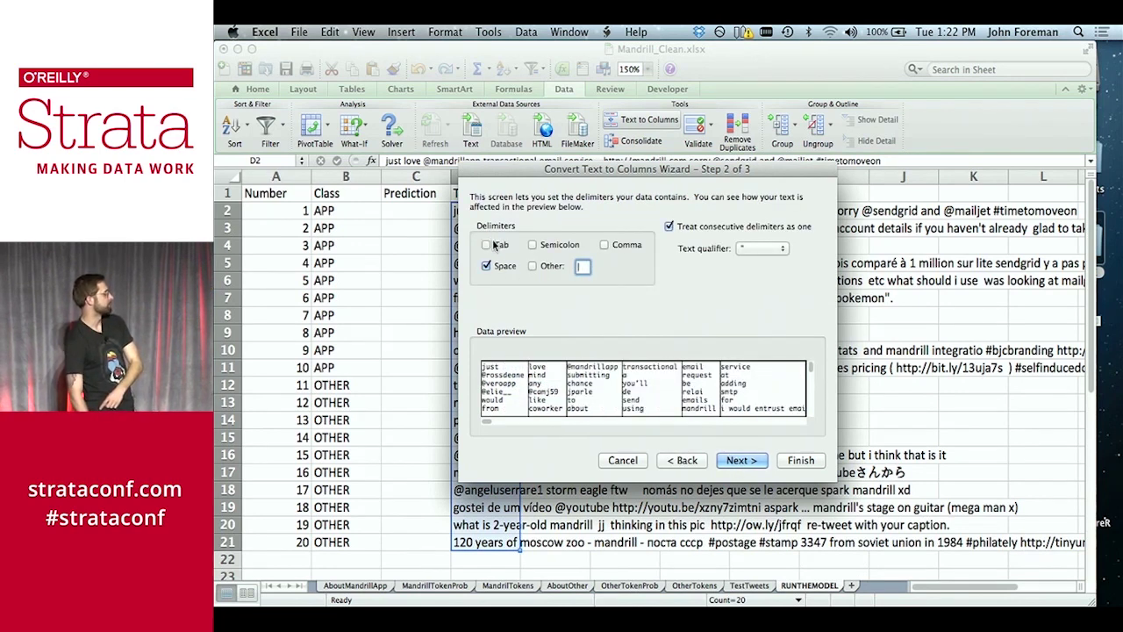
left_click(801, 461)
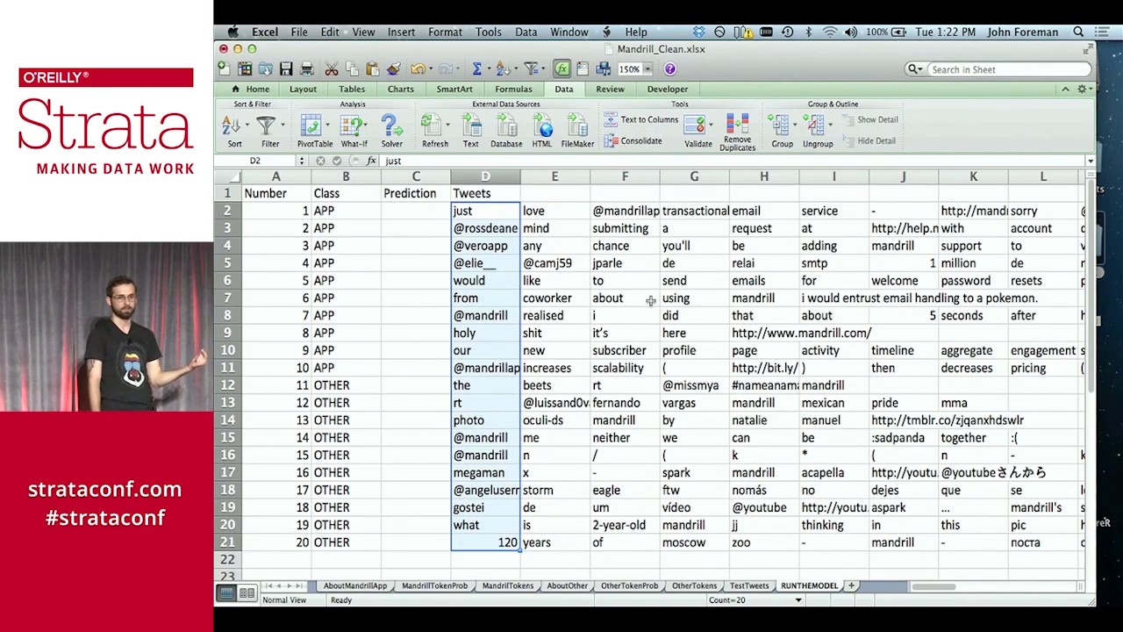
key("Up")
key("Down")
key("Right")
key("Right")
key("Right")
key("Right")
key("Right")
key("Right")
key("Right")
key("Right")
key("Right")
key("Right")
key("Right")
key("Right")
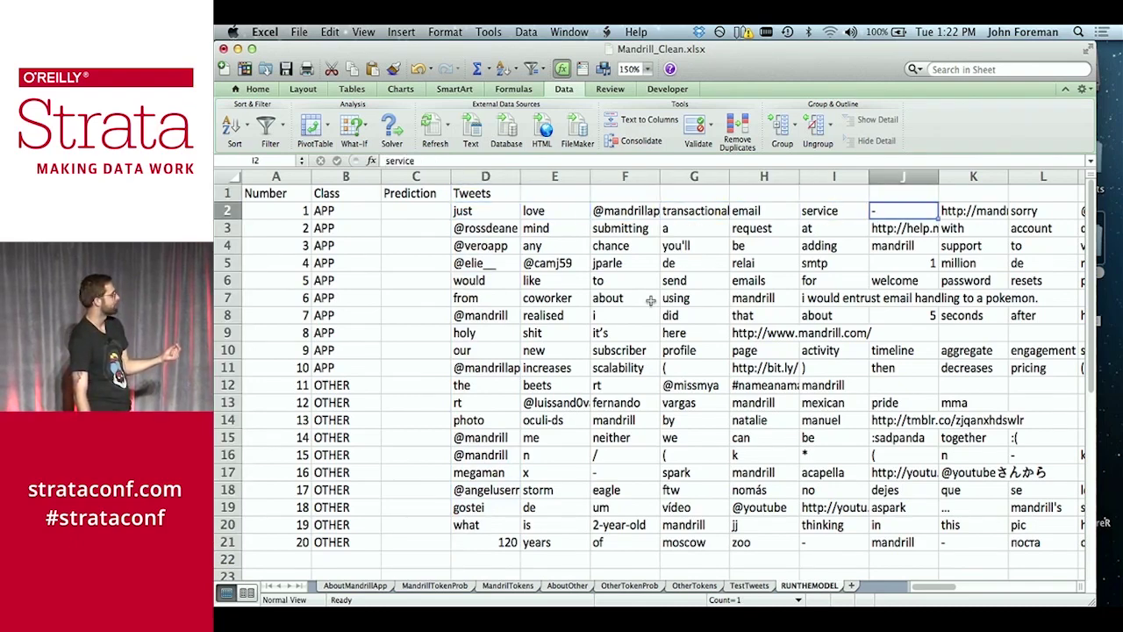
key("Right")
key("Right")
key("Right")
key("Right")
key("Right")
key("Right")
key("Right")
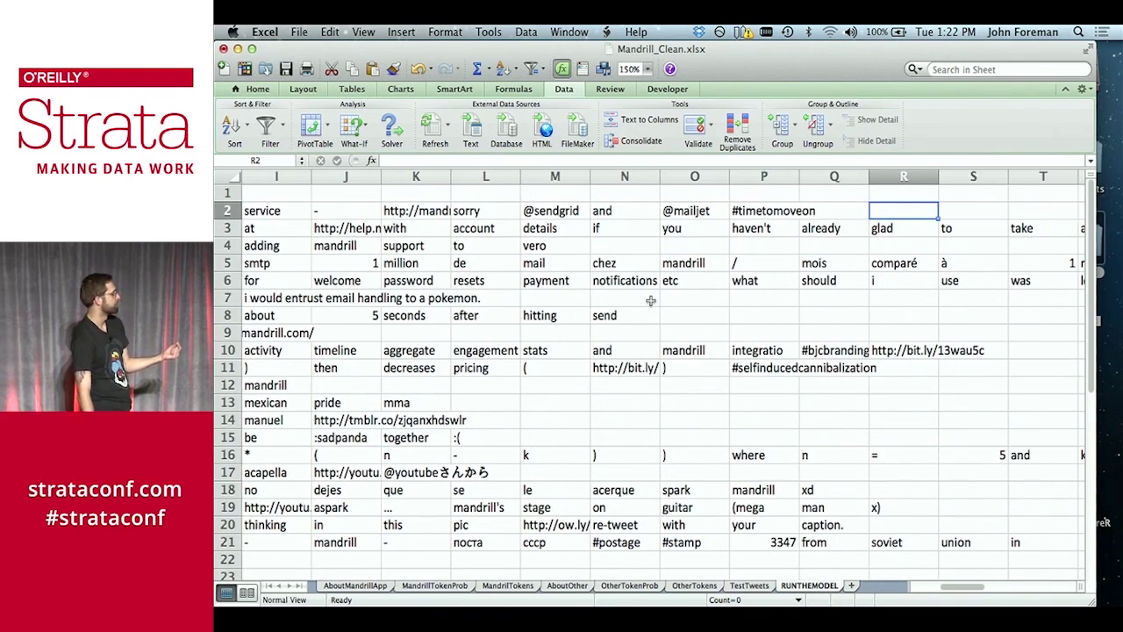
key("Right")
key("Right")
key("Right")
key("Right")
key("Right")
key("Right")
key("Right")
key("Right")
key("Right")
key("Right")
key("Right")
key("Right")
key("Right")
key("Right")
key("Right")
key("Right")
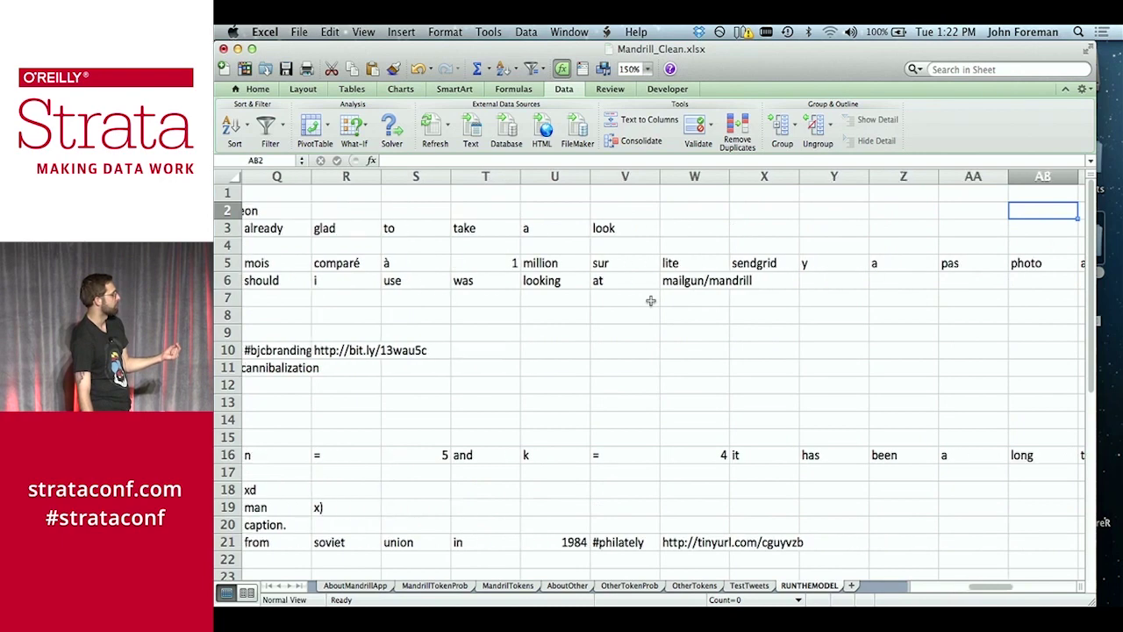
key("Right")
key("Left")
key("Left")
key("Left")
key("Left")
key("Left")
key("Left")
key("Left")
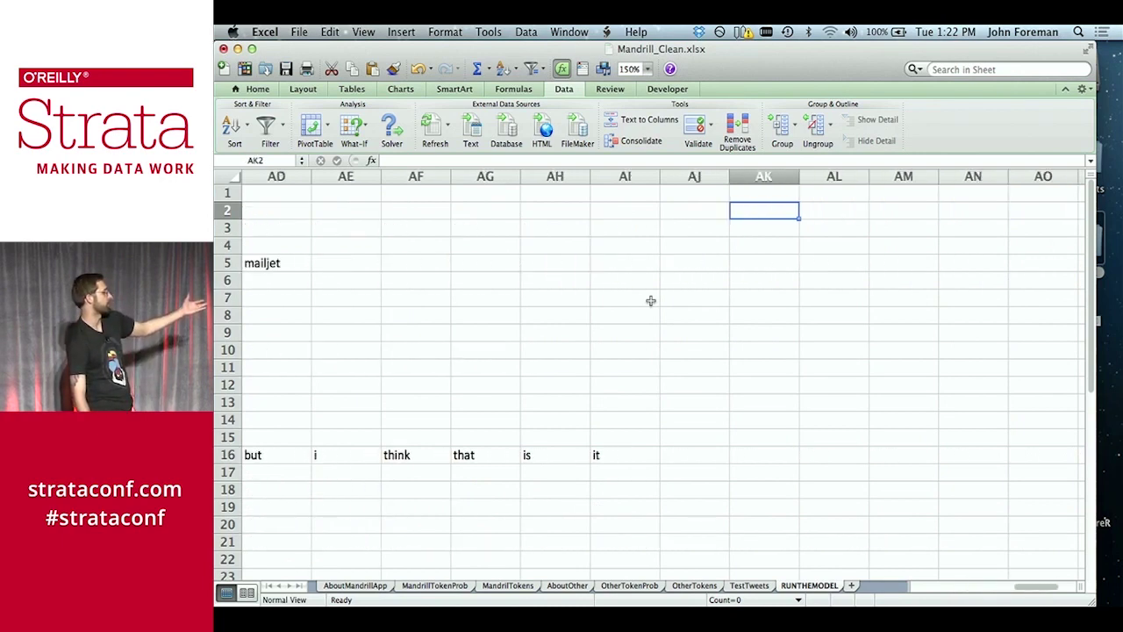
key("Down")
key("Down")
key("Down")
key("Down")
key("Down")
key("Down")
key("Down")
key("Down")
key("Down")
key("Down")
key("Down")
key("Down")
key("Down")
key("Down")
key("Down")
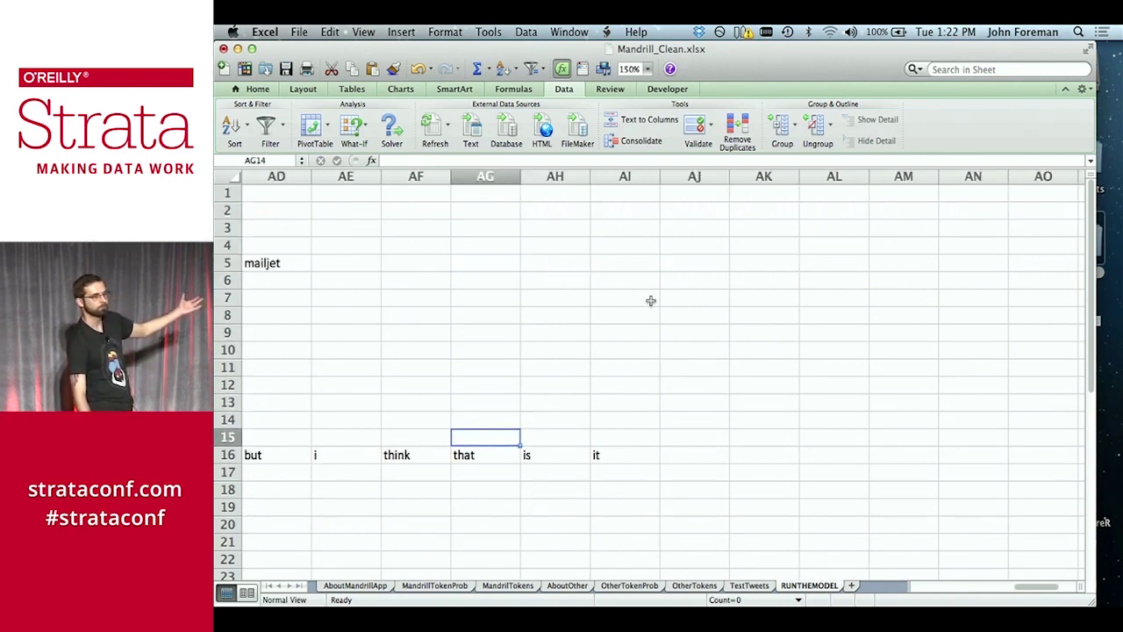
key("Left")
key("Left")
key("Left")
key("Left")
key("Left")
key("Left")
key("Left")
key("Left")
key("Left")
key("Left")
key("Left")
key("Left")
key("Left")
key("Left")
key("Left")
key("Left")
key("Left")
key("Left")
key("Left")
key("Left")
key("Left")
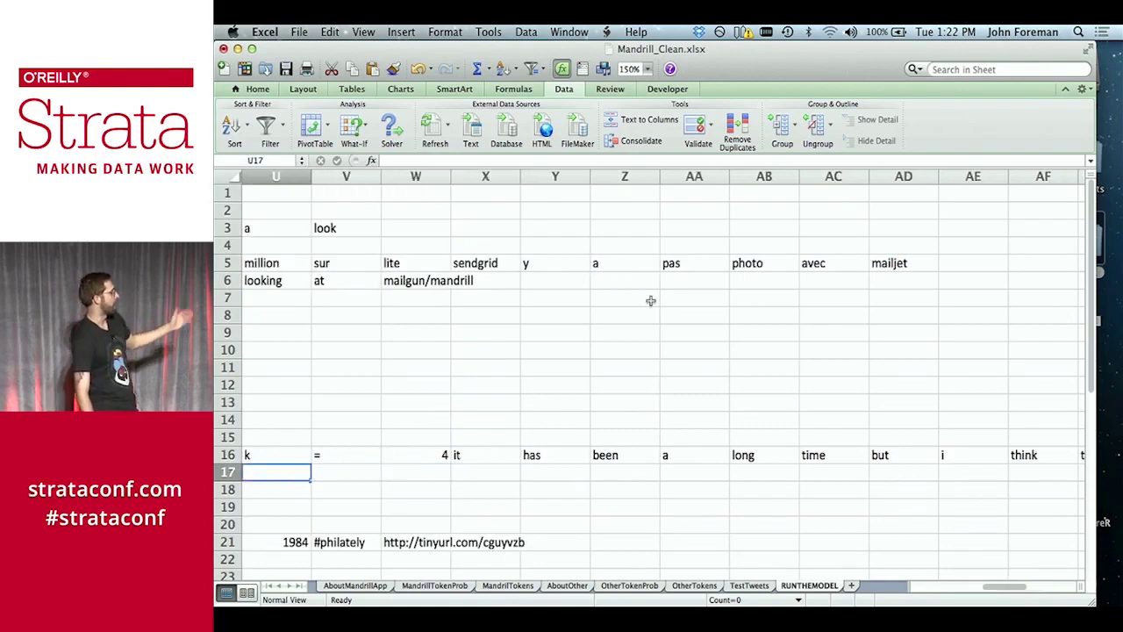
key("Left")
key("Left")
key("Left")
key("Left")
key("Left")
key("Left")
key("Left")
key("Left")
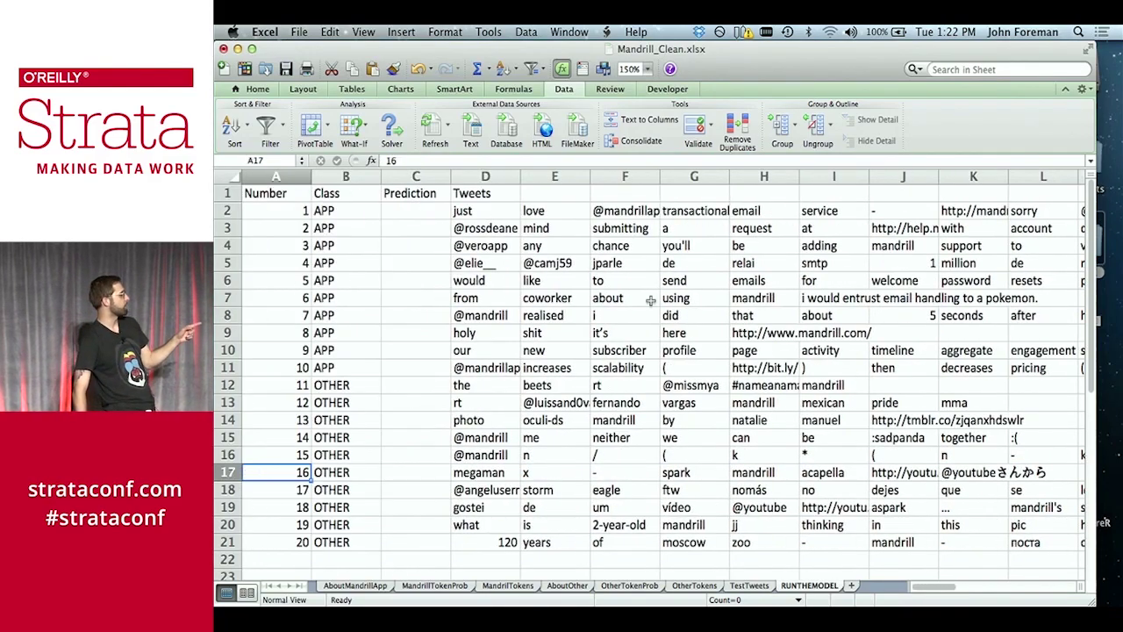
key("Up")
key("Right")
key("Right")
key("Right")
key("Right")
key("Up")
key("Up")
key("Up")
key("Up")
key("Up")
key("Up")
key("Up")
key("Up")
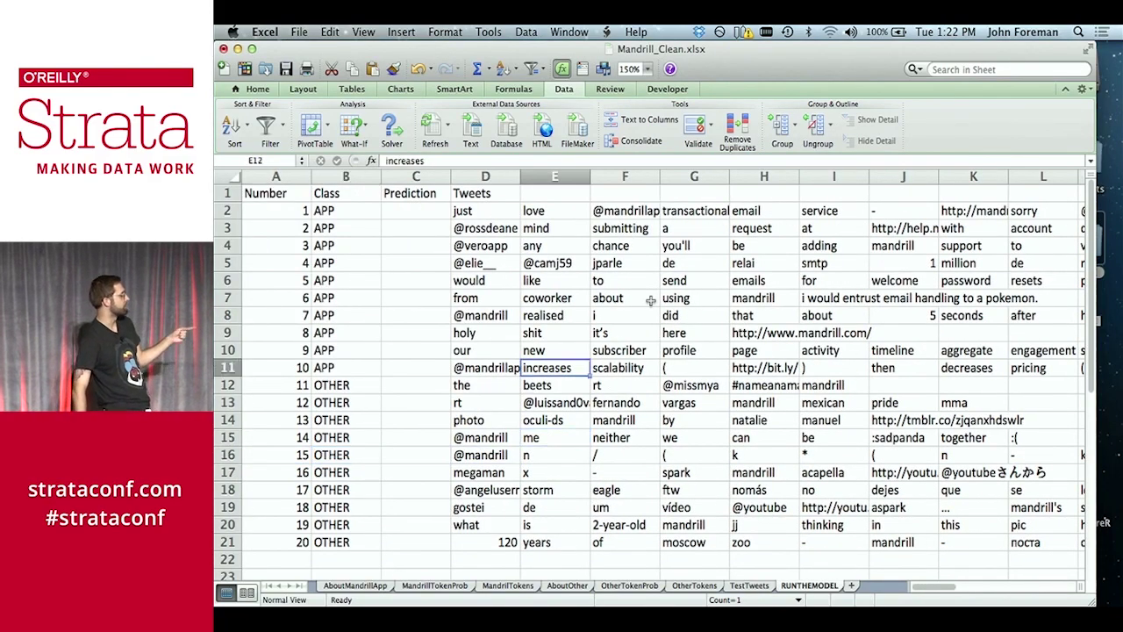
key("Left")
key("Down")
key("Up")
key("Up")
key("Up")
key("Up")
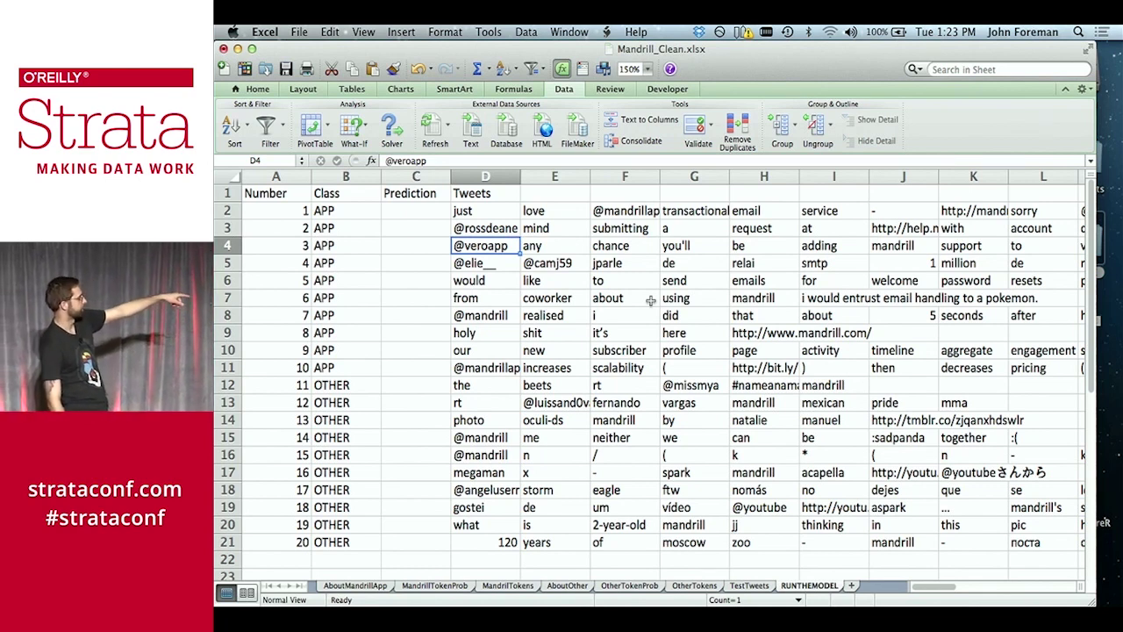
key("Down")
key("Down")
key("Down")
key("Down")
key("Down")
key("Right")
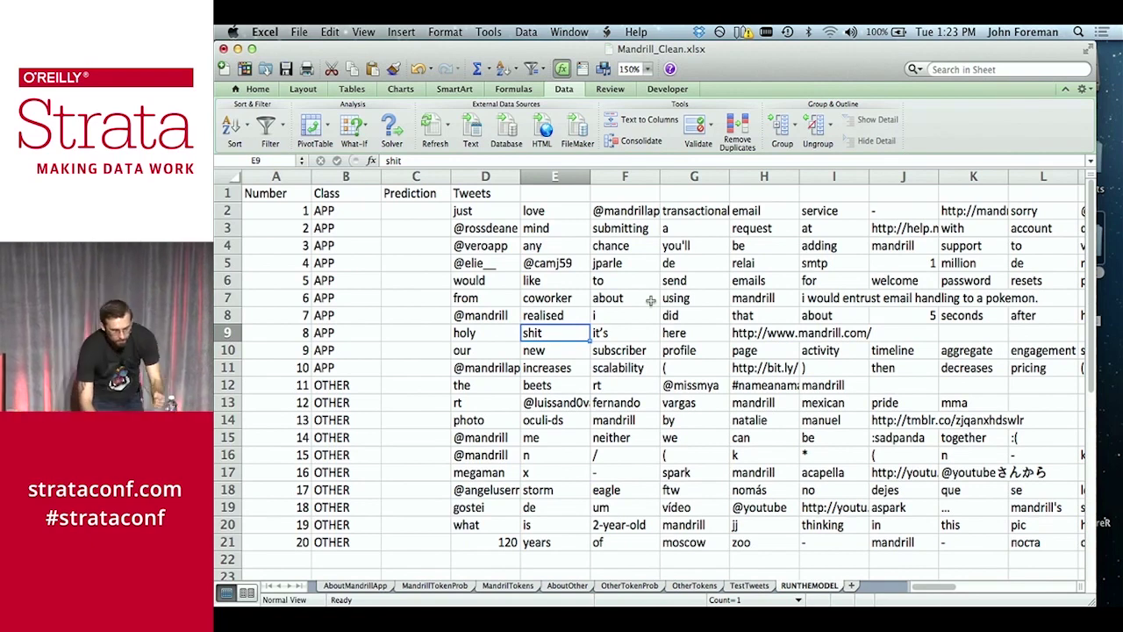
key("Down")
key("Down")
key("Down")
key("Down")
key("Down")
key("Down")
key("Down")
key("Down")
key("Down")
key("Down")
key("Down")
key("Down")
key("Down")
key("Down")
key("Down")
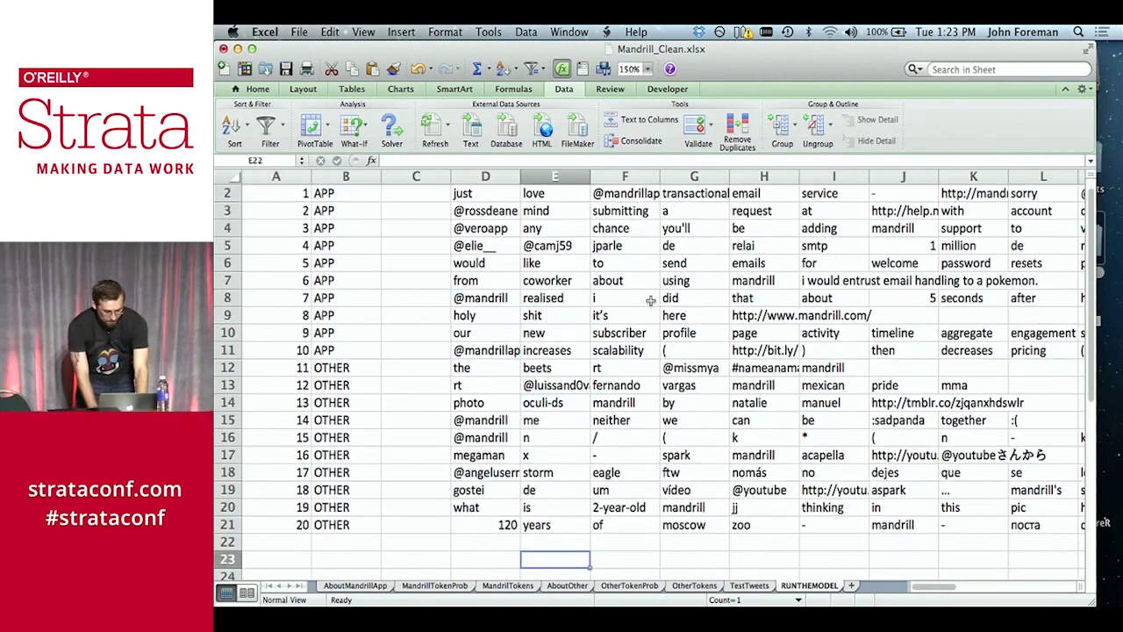
key("Left")
key("Left")
key("Up")
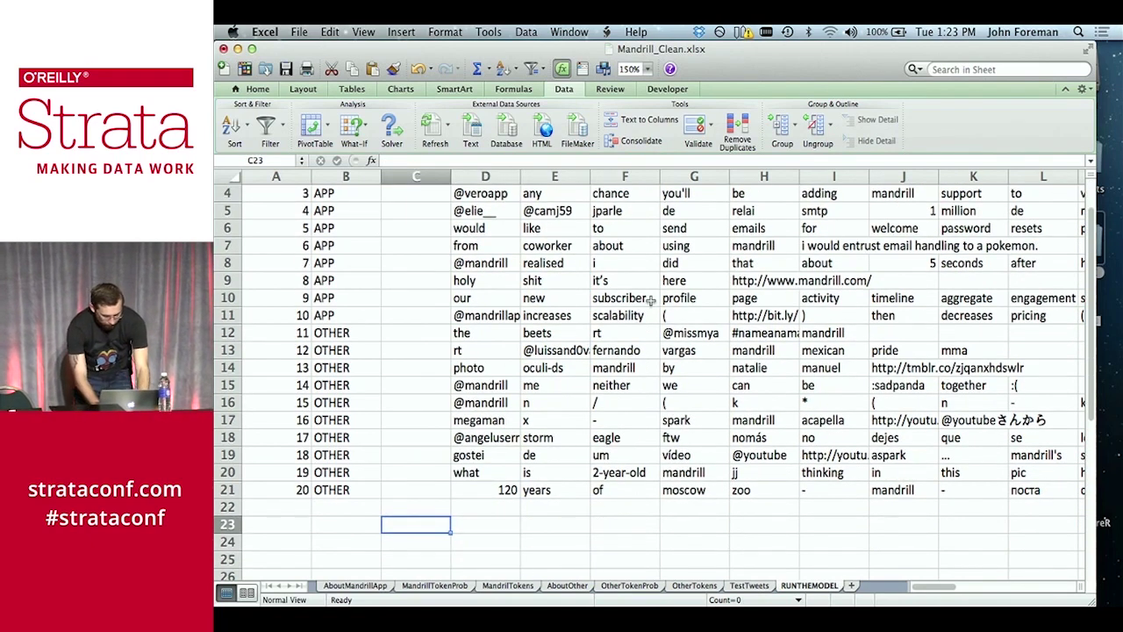
Label C23 'APP PROBABILITIES' and widen column C
type("APP")
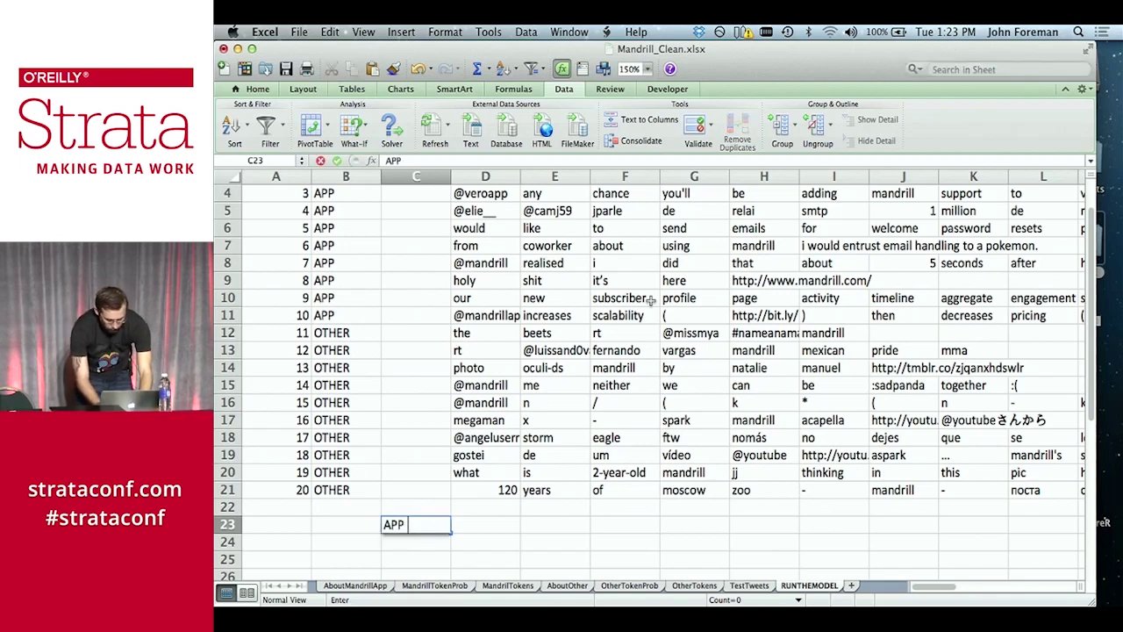
type(" PROBABILITIES")
key("Return")
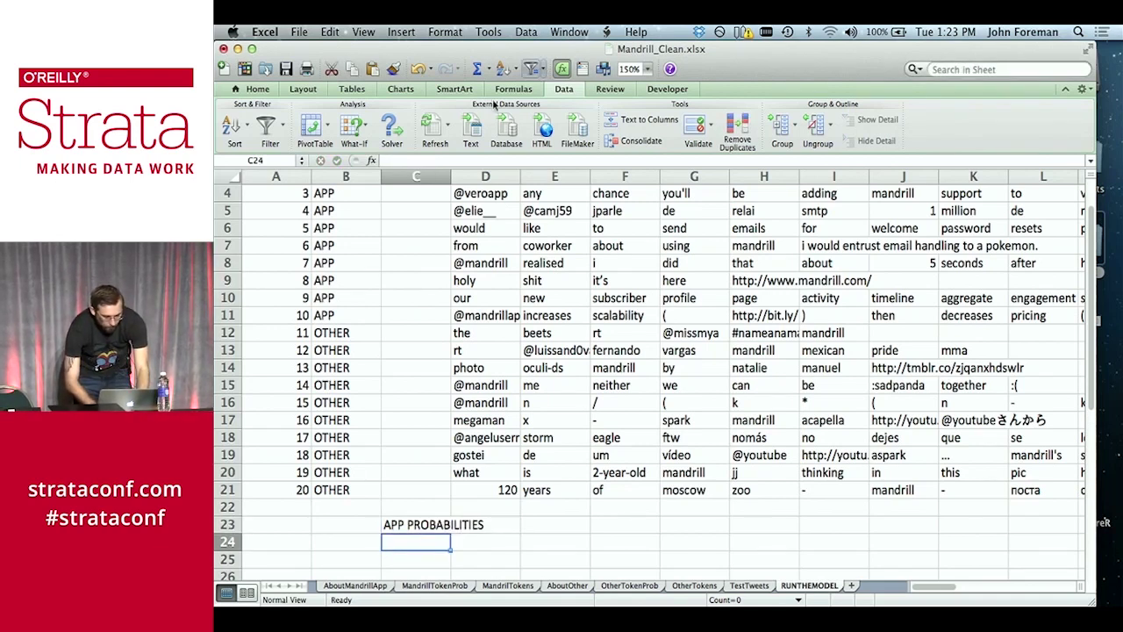
left_click_drag(449, 175, 489, 175)
scroll(510, 205, "up", 3)
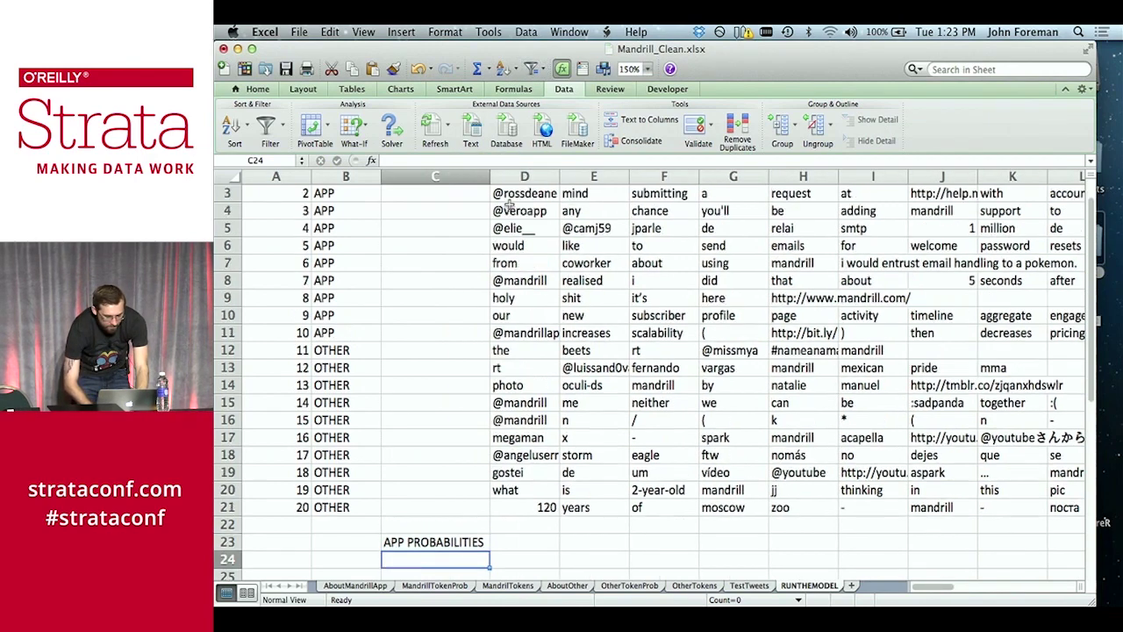
scroll(524, 230, "down", 1)
scroll(522, 230, "down", 2)
Start a VLOOKUP in D24 using the tweet word in D2 as the lookup value
key("Right")
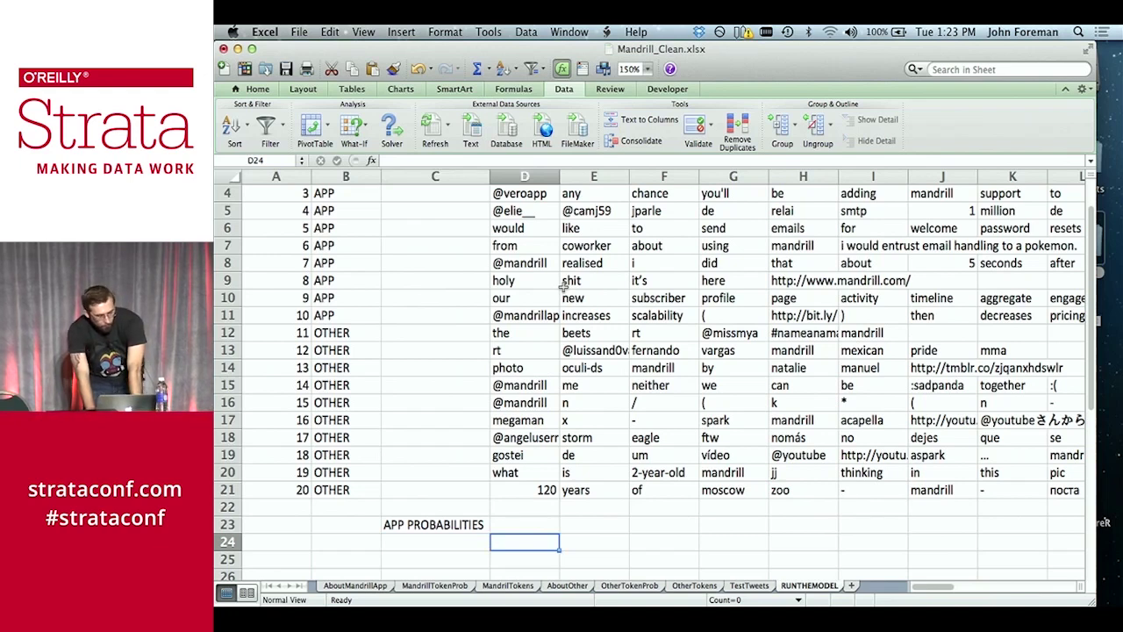
scroll(548, 279, "up", 3)
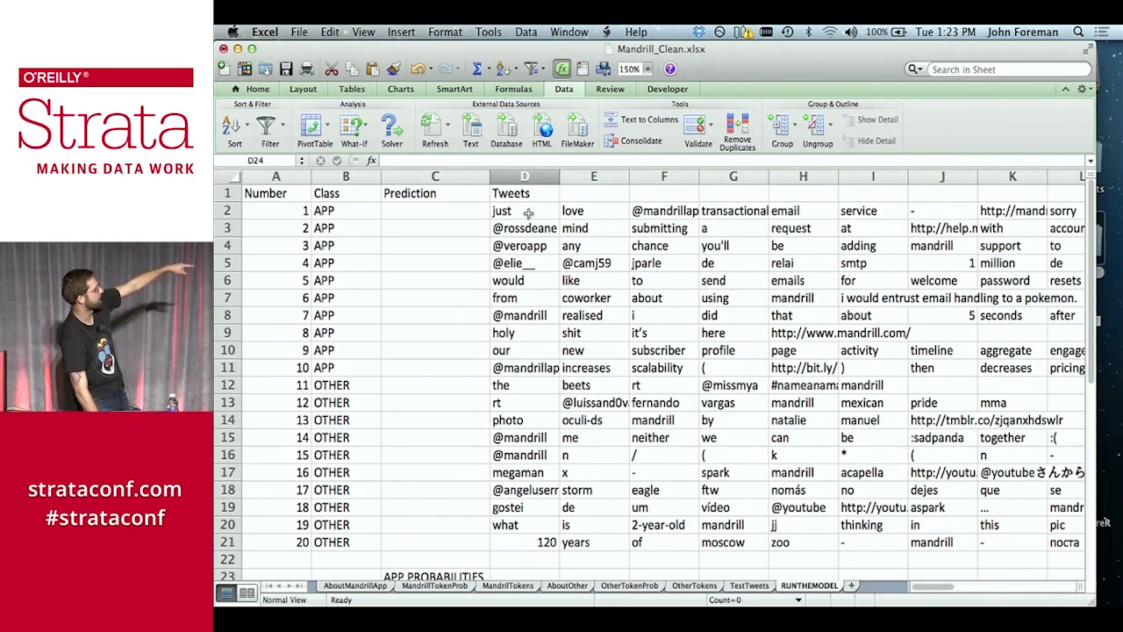
scroll(528, 213, "down", 5)
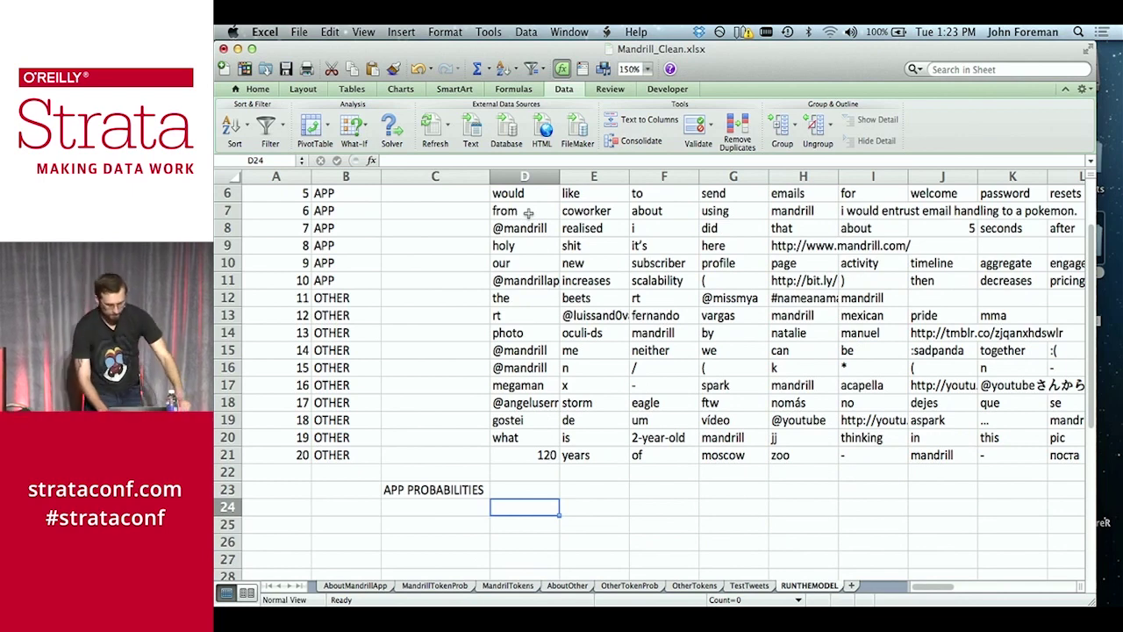
type("=")
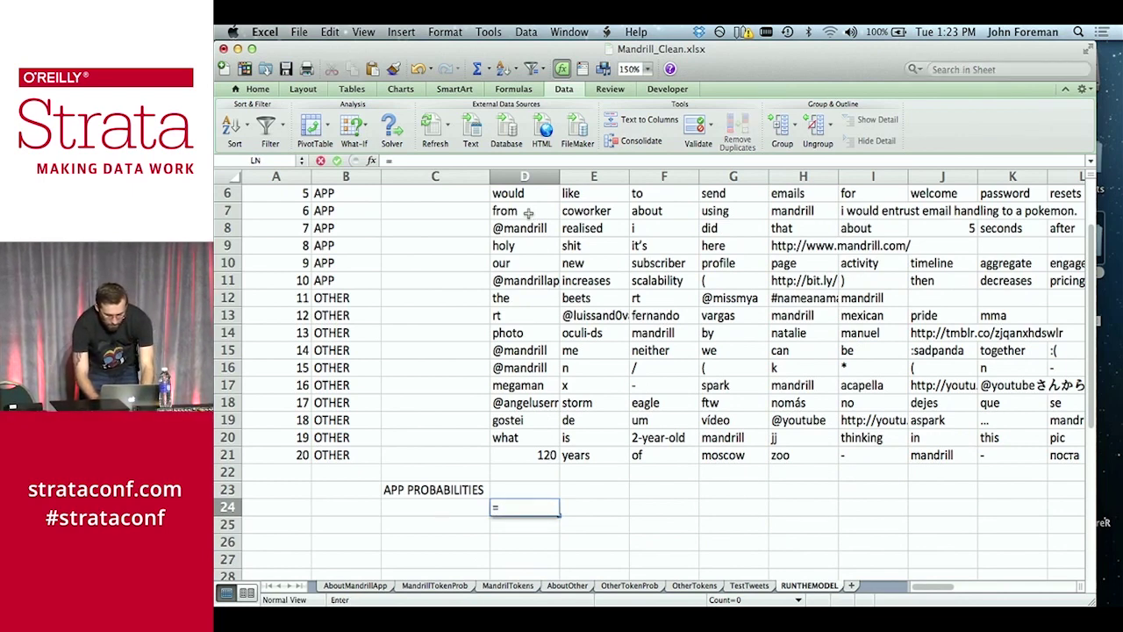
type("VLOOKUP")
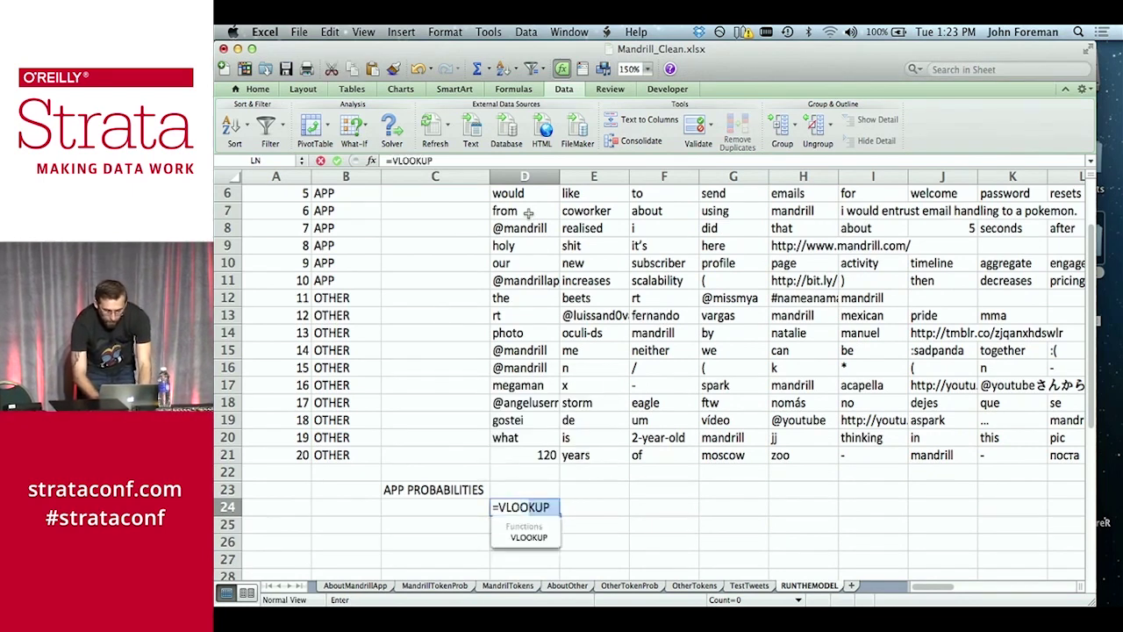
key("BackSpace")
key("BackSpace")
type("UP(")
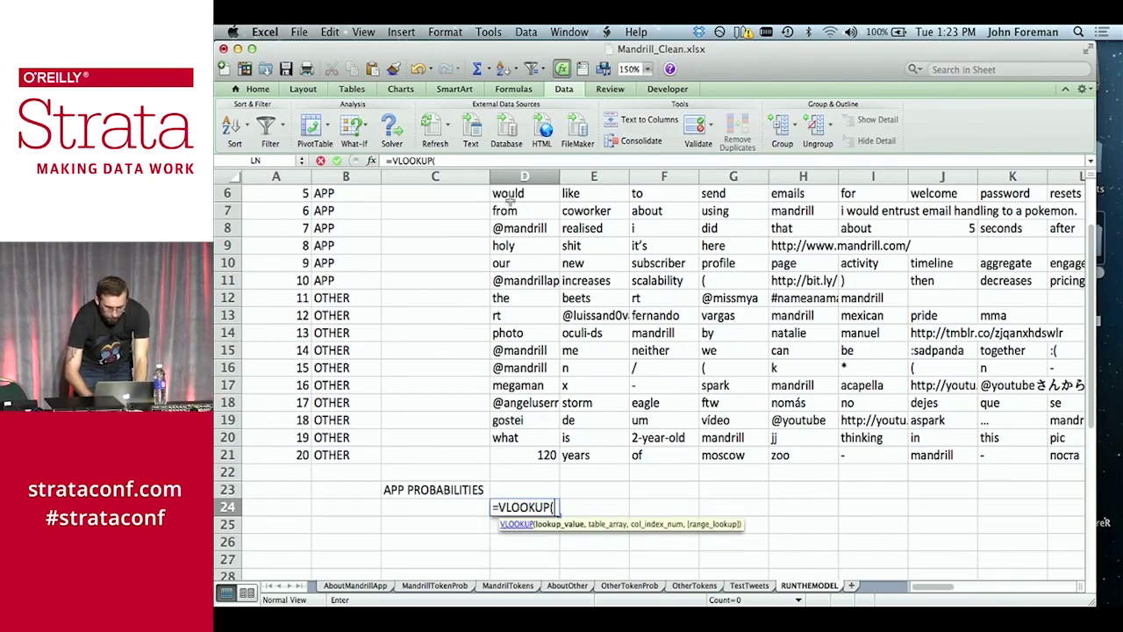
scroll(509, 200, "up", 5)
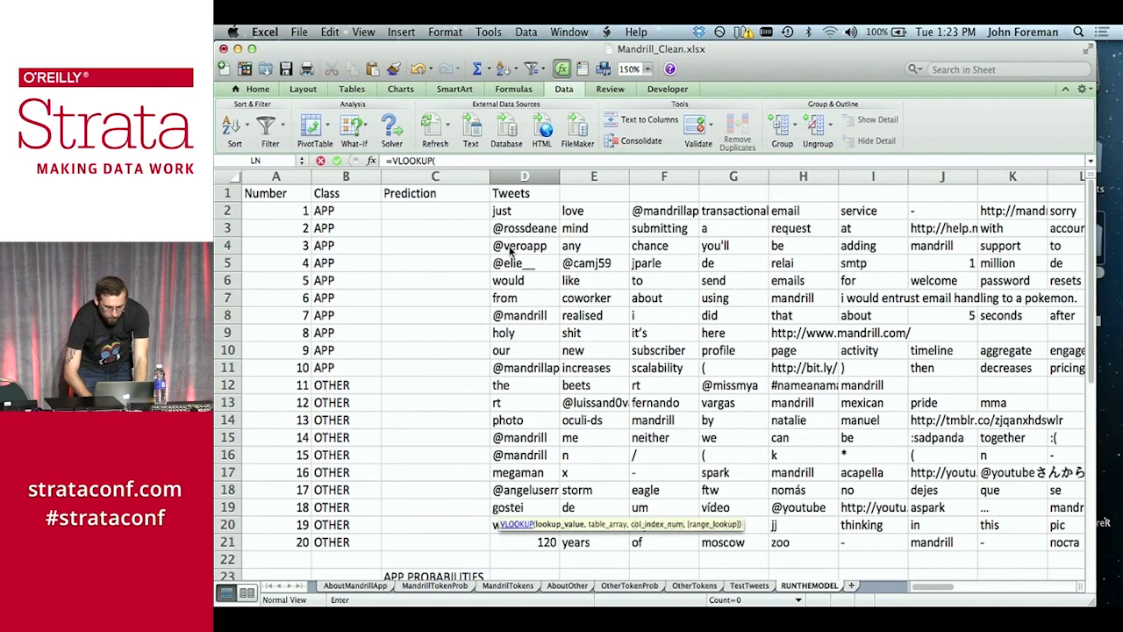
left_click(518, 212)
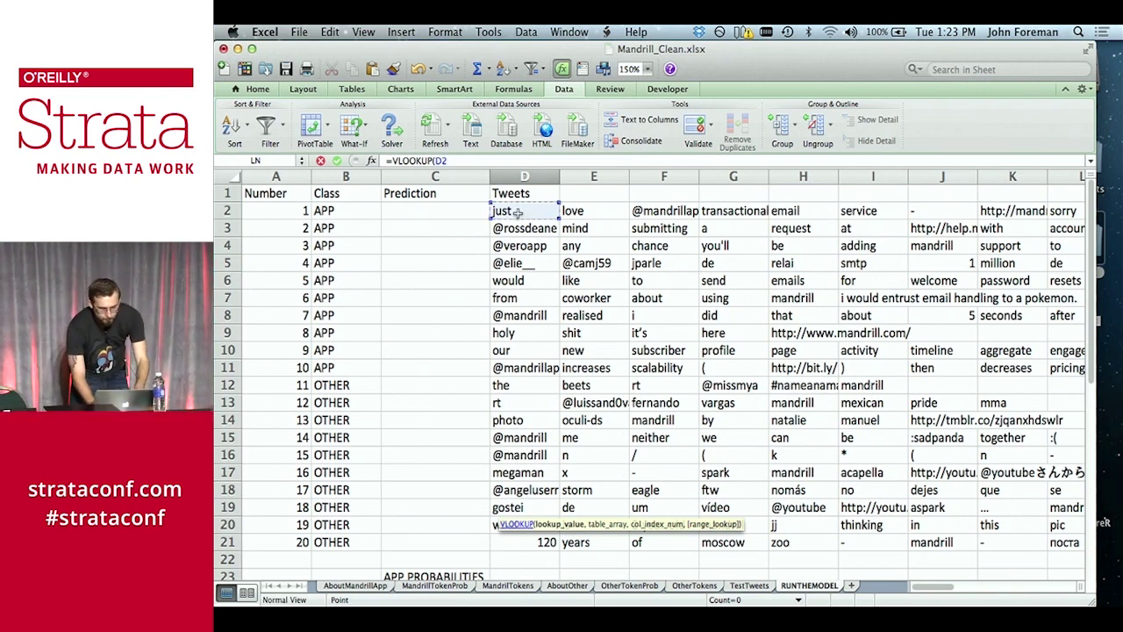
type(",")
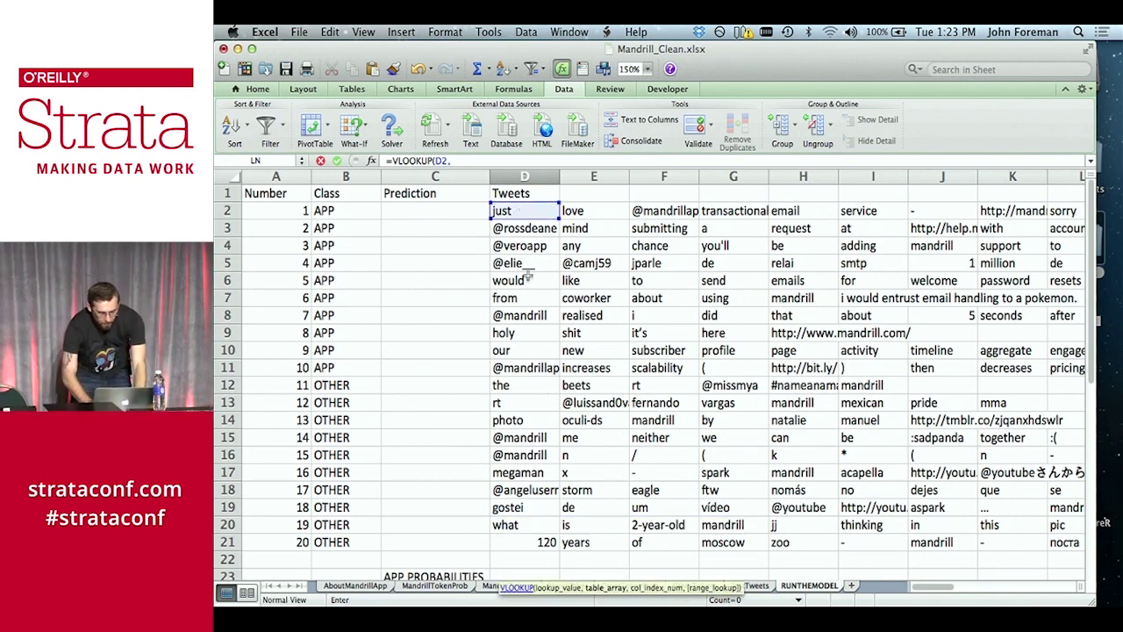
left_click(439, 587)
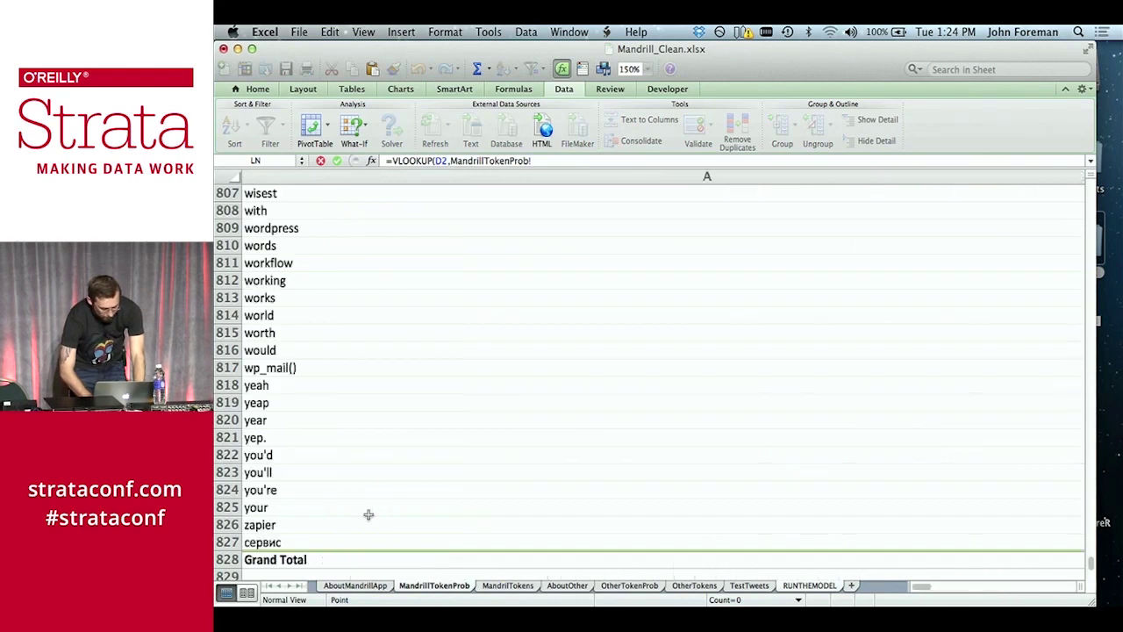
Use MandrillTokenProb A5:E827 as the table with column 5, FALSE, returning -5.3024754
left_click(349, 544)
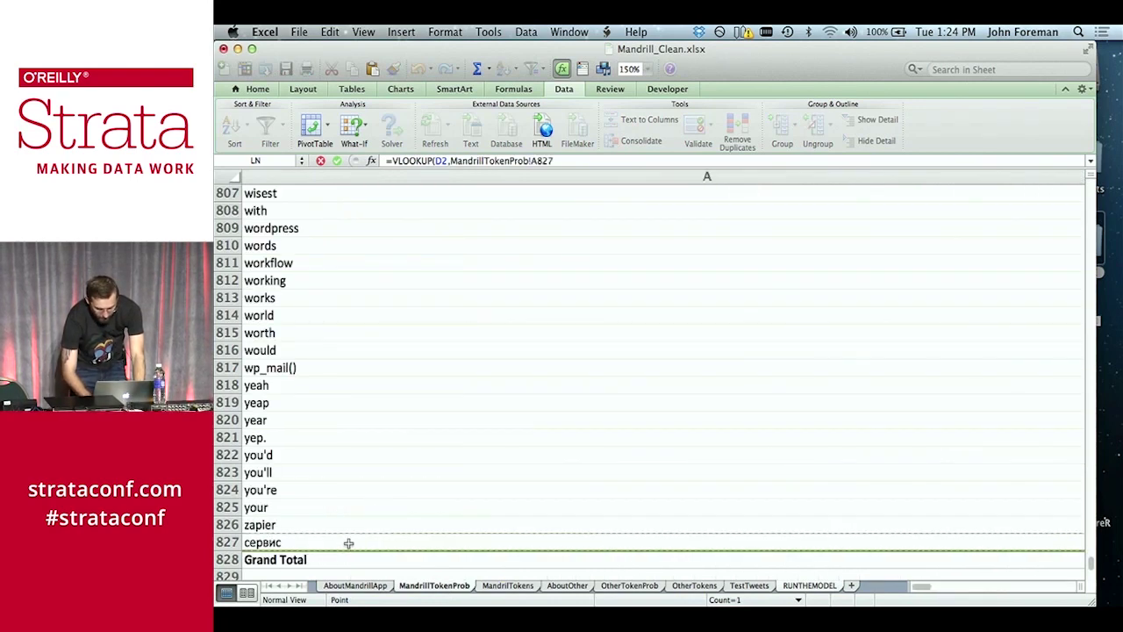
key("super+shift+Up")
key("shift+Down")
key("shift+Down")
key("shift+Right")
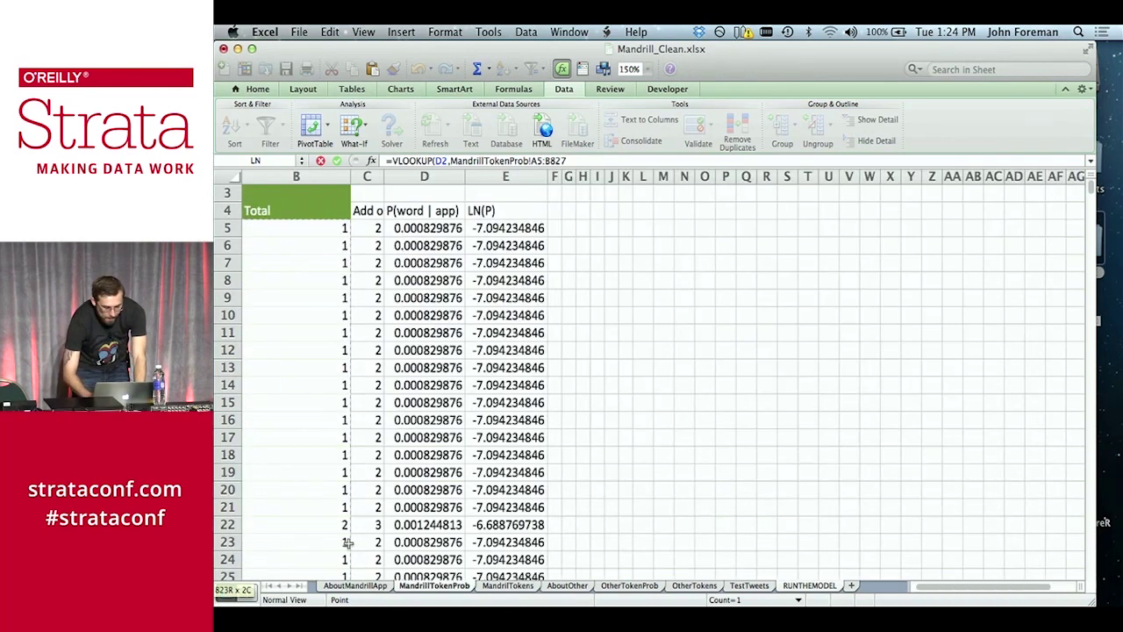
key("shift+Right")
key("shift+Right")
key("shift+Right")
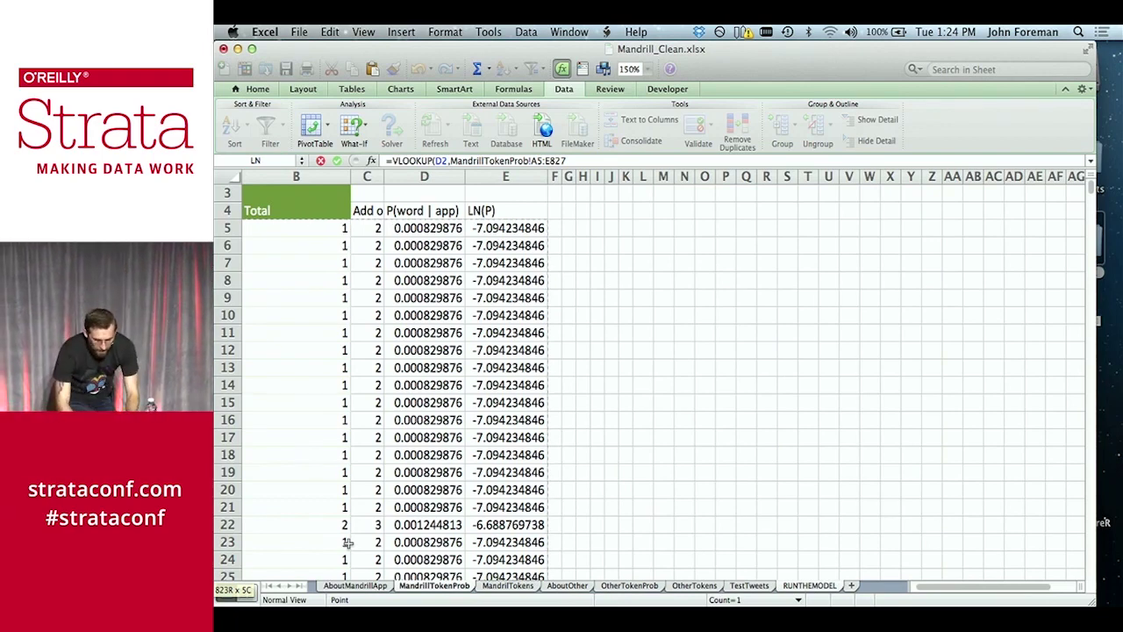
type(",")
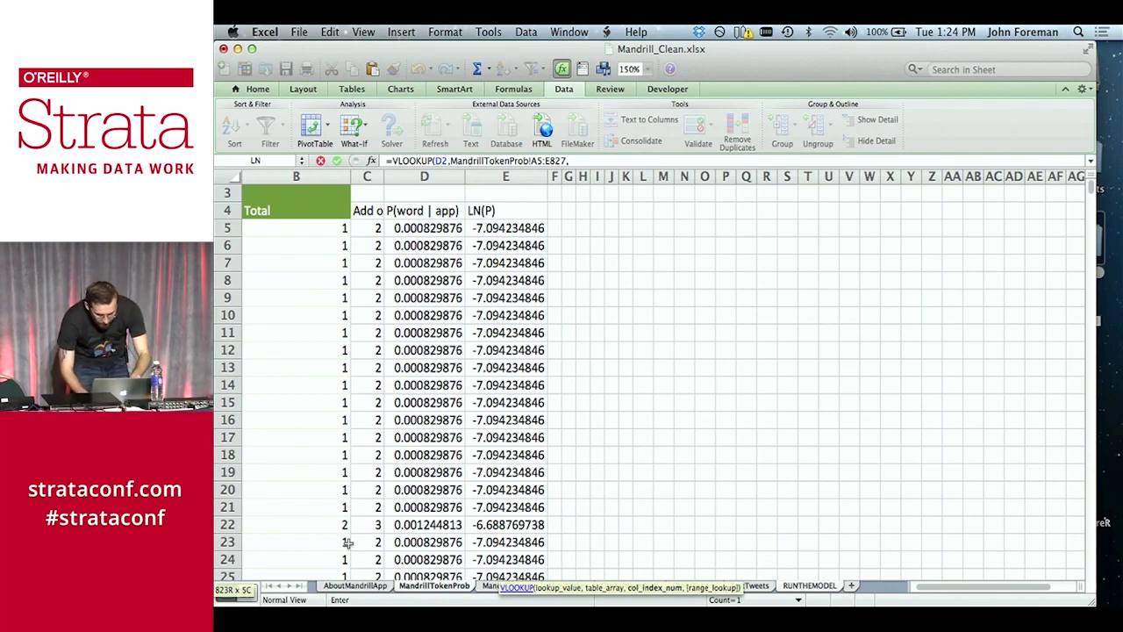
type("5")
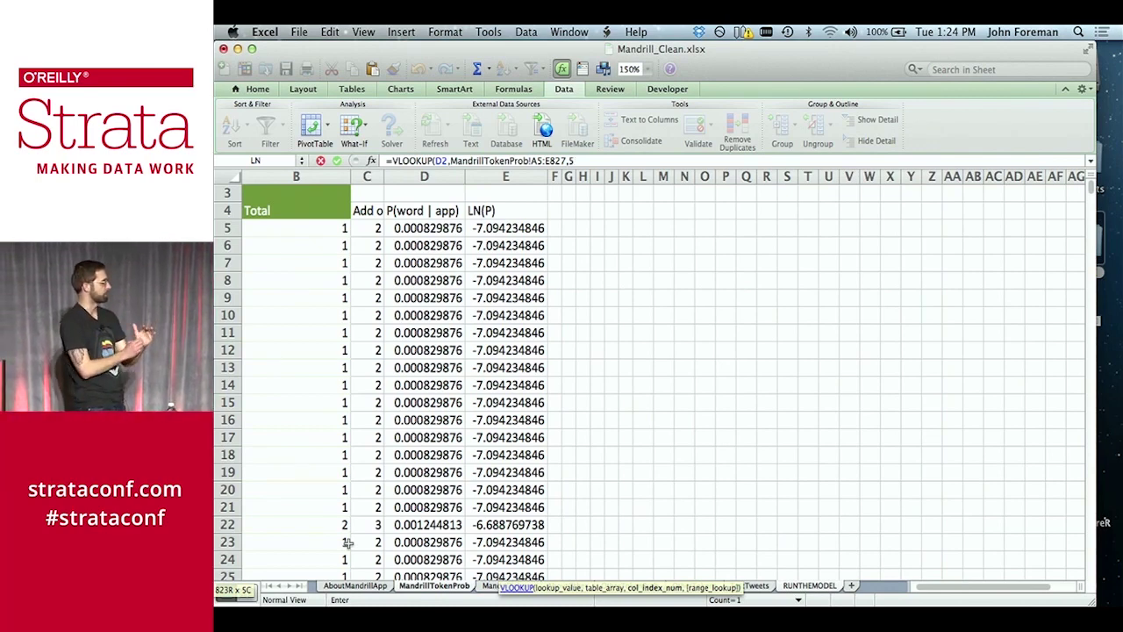
type(",FALSE")
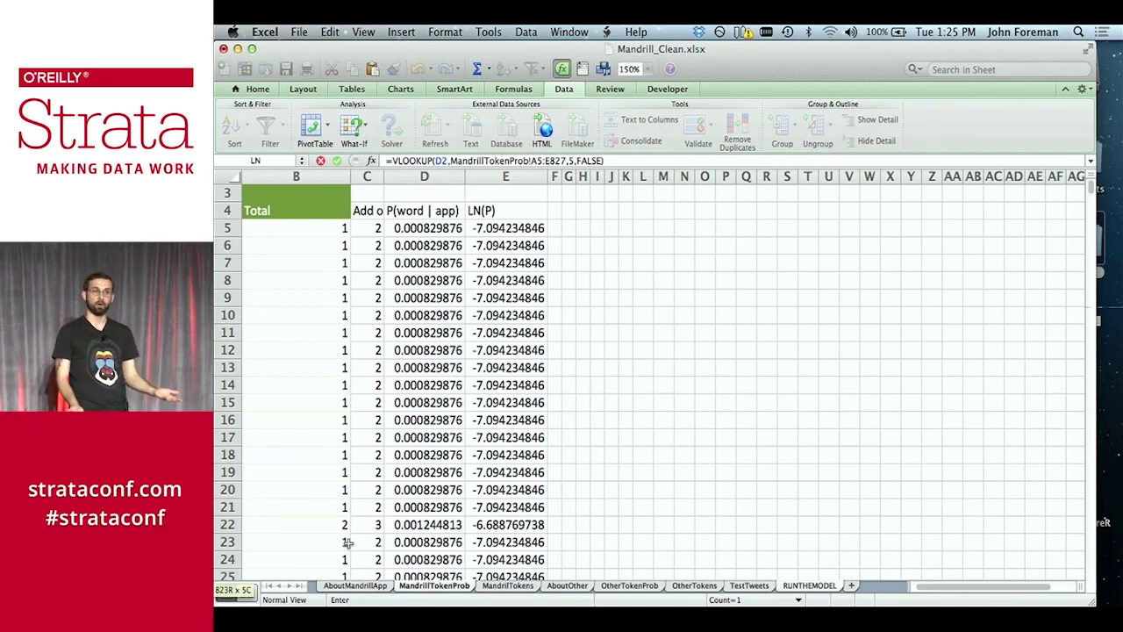
key("Return")
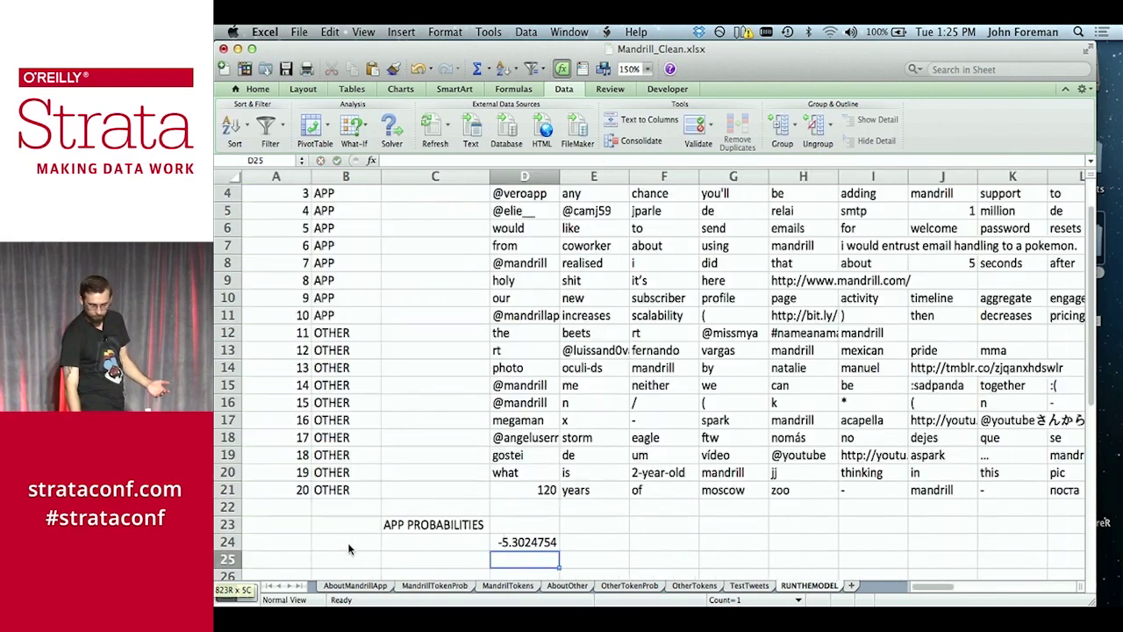
Make D24's lookup range absolute as MandrillTokenProb!$A$5:$E$827, still giving -5.3024754
key("Up")
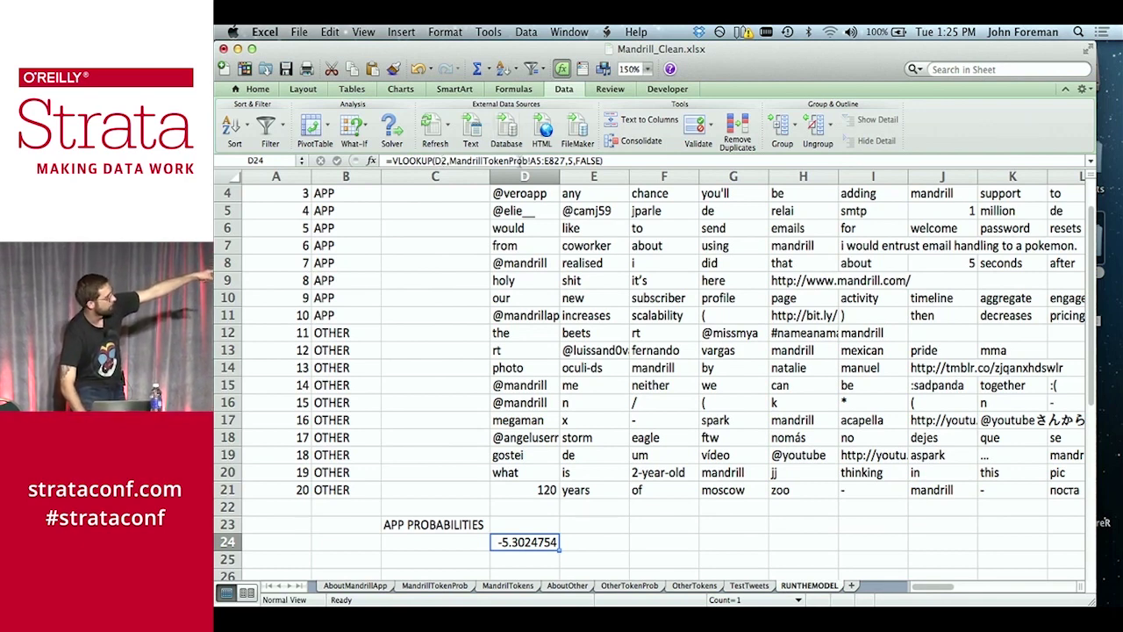
left_click(532, 162)
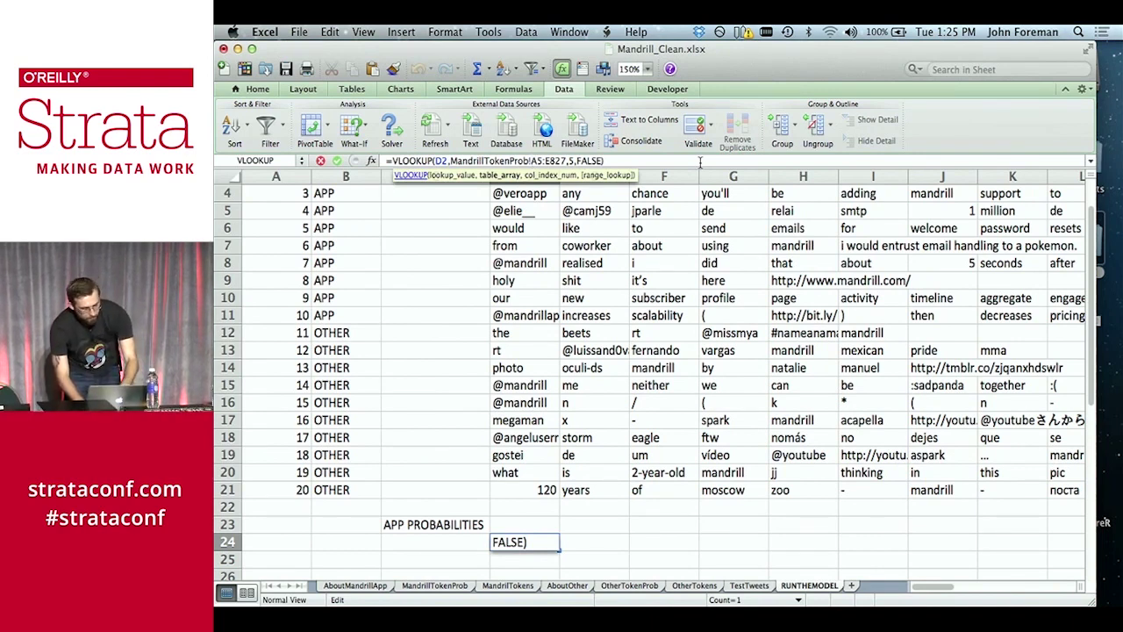
type("$A$")
key("Right")
key("Right")
key("Right")
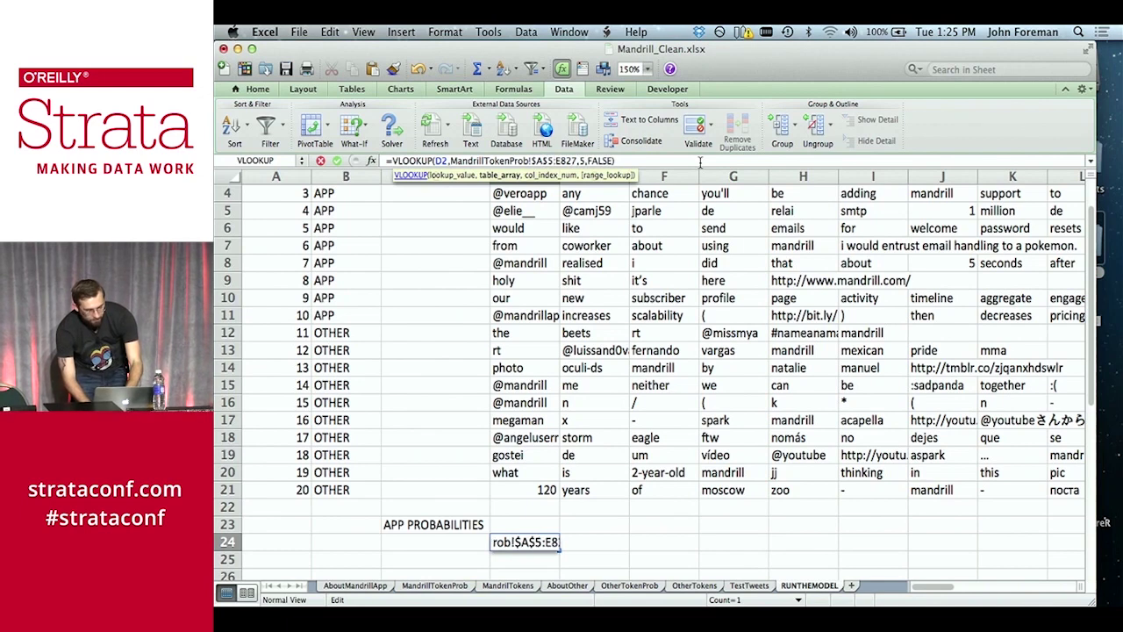
type("$")
key("Right")
type("$")
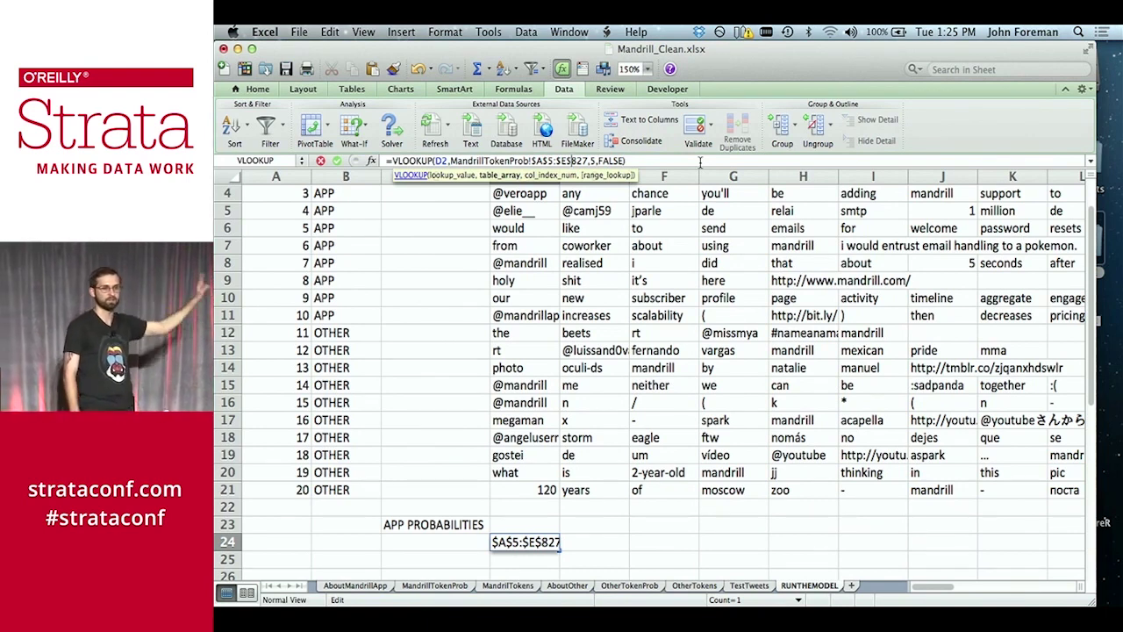
key("Return")
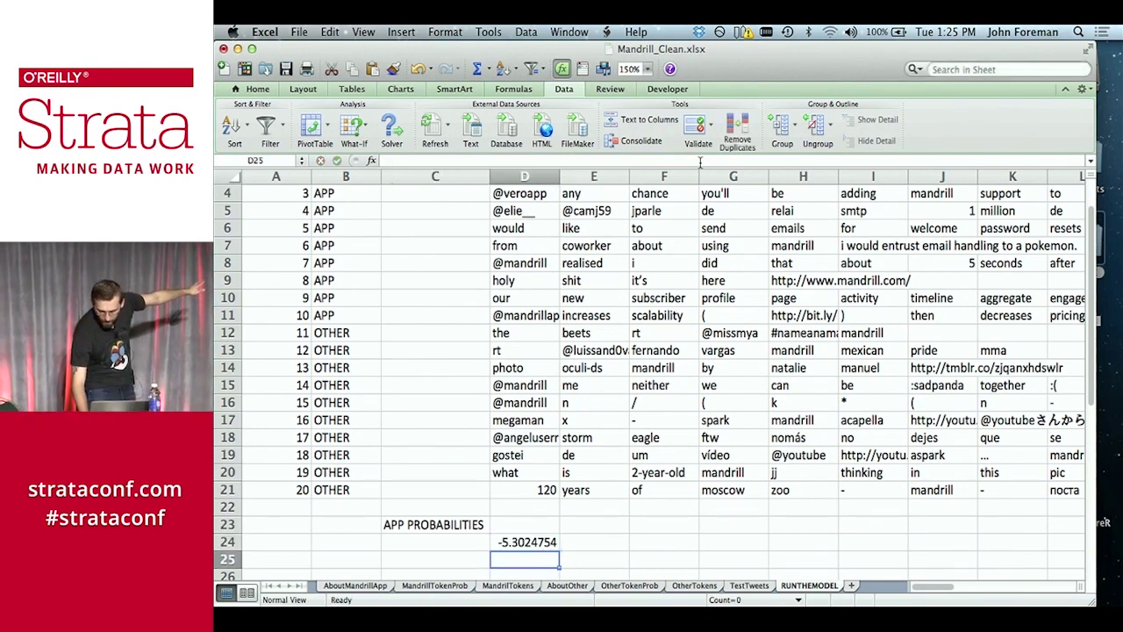
key("Up")
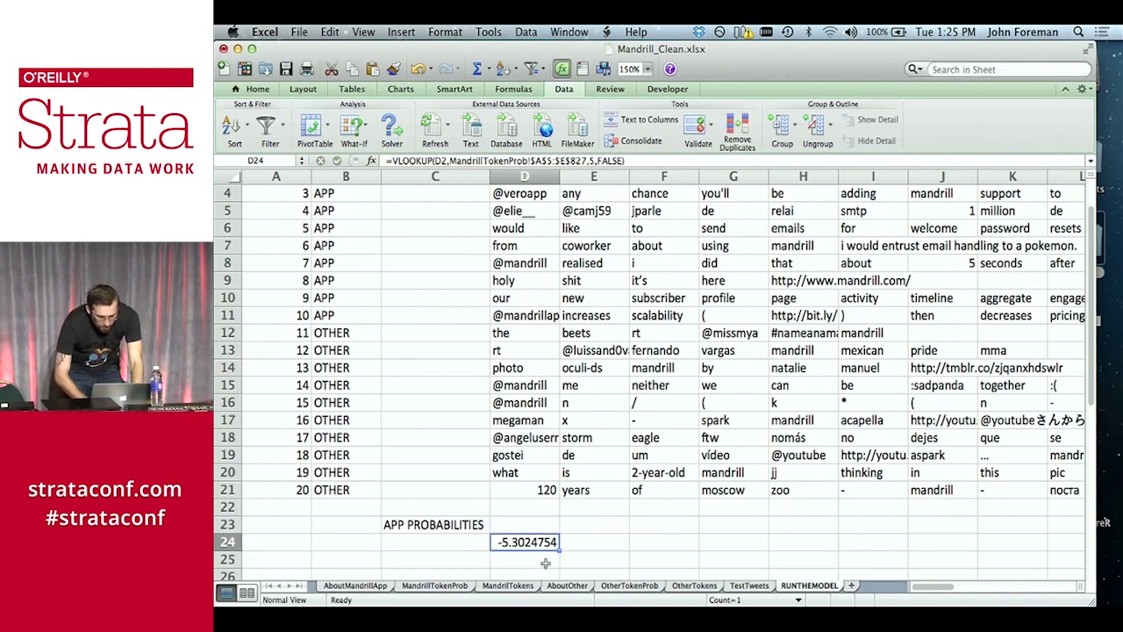
Fill the D24 lookup across to AI24 and down through row 43
left_click_drag(558, 549, 736, 509)
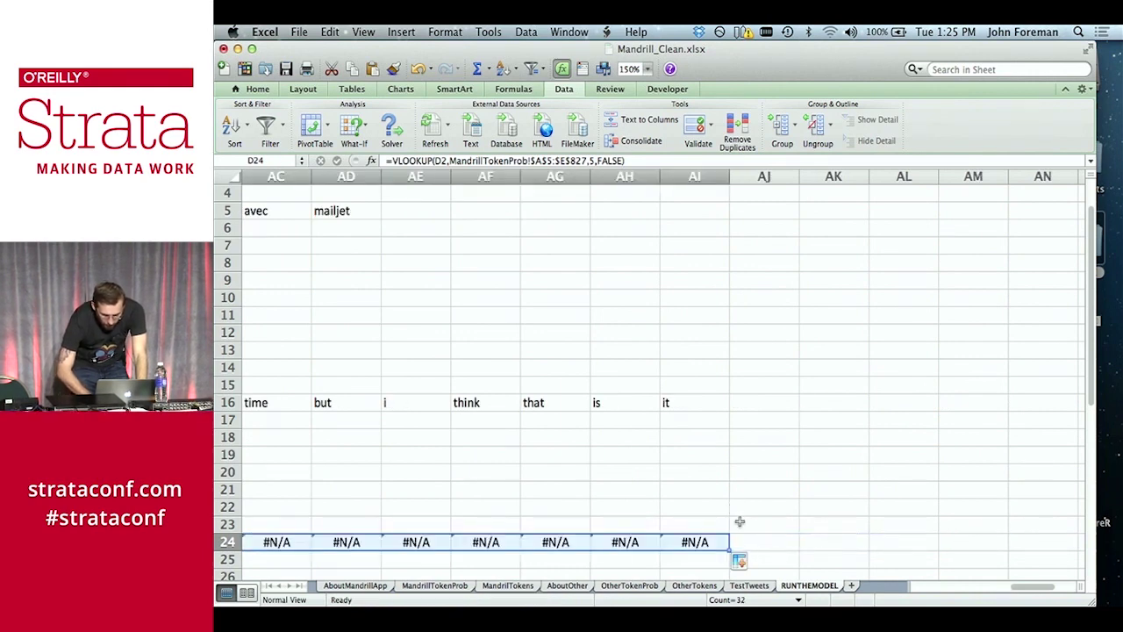
scroll(740, 522, "up", 1)
scroll(740, 523, "down", 3)
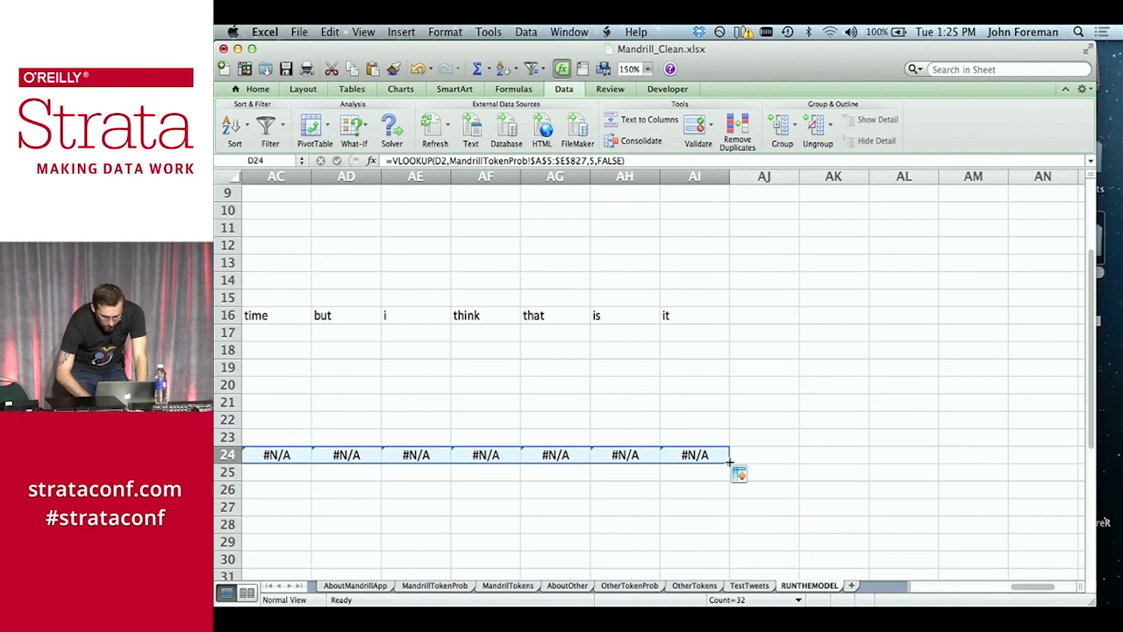
left_click_drag(727, 461, 738, 497)
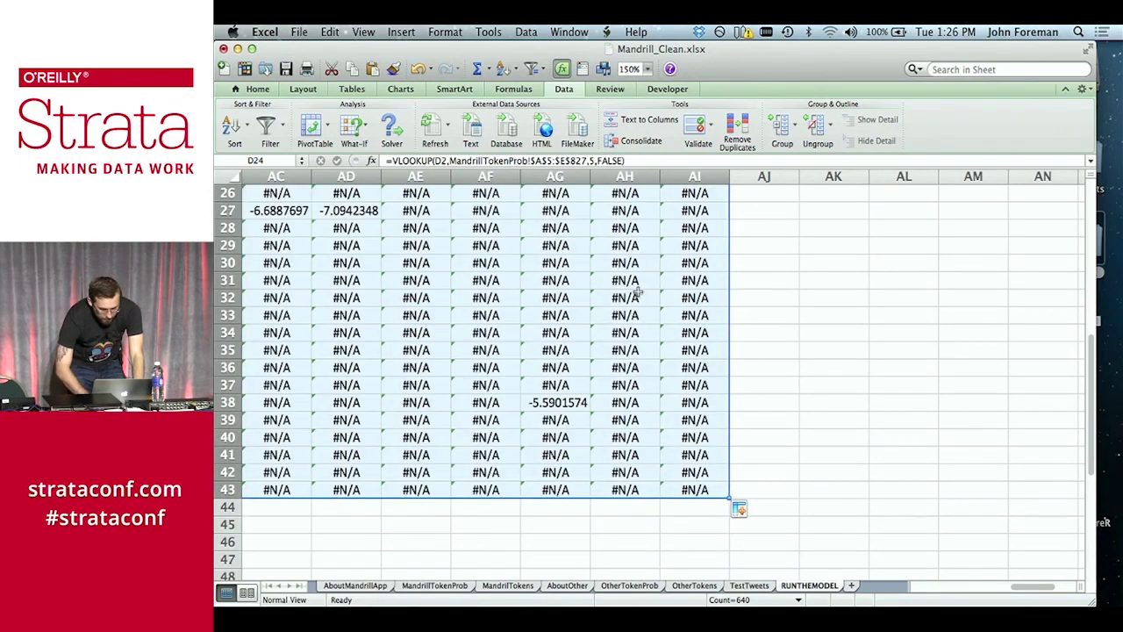
scroll(638, 292, "left", 10)
scroll(638, 292, "left", 3)
scroll(623, 300, "up", 4)
scroll(592, 315, "right", 1)
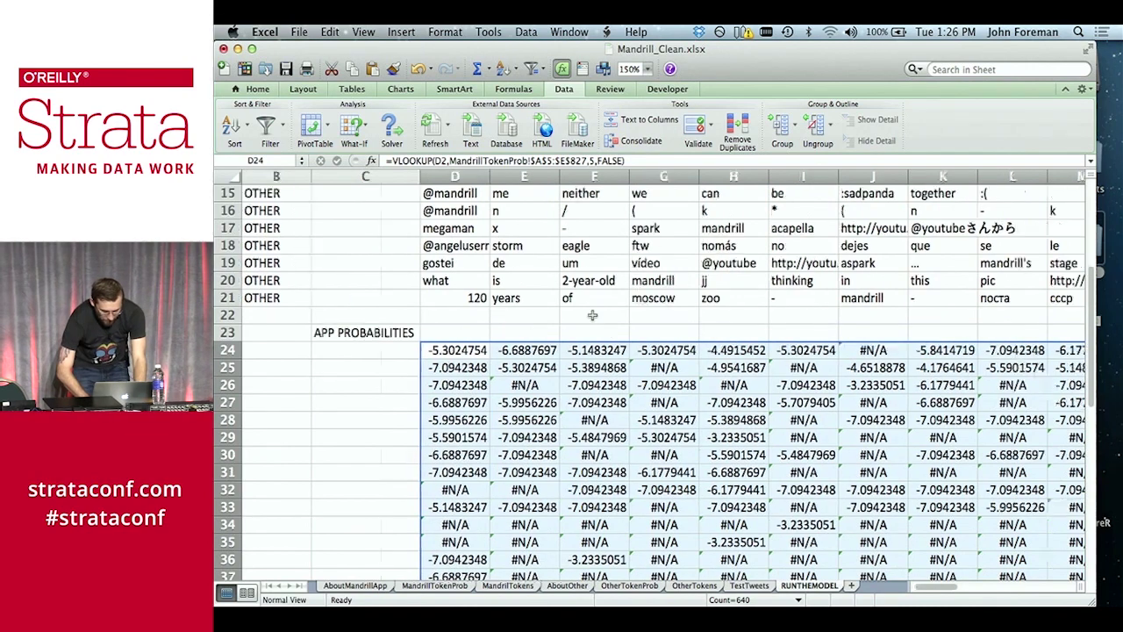
scroll(593, 315, "up", 5)
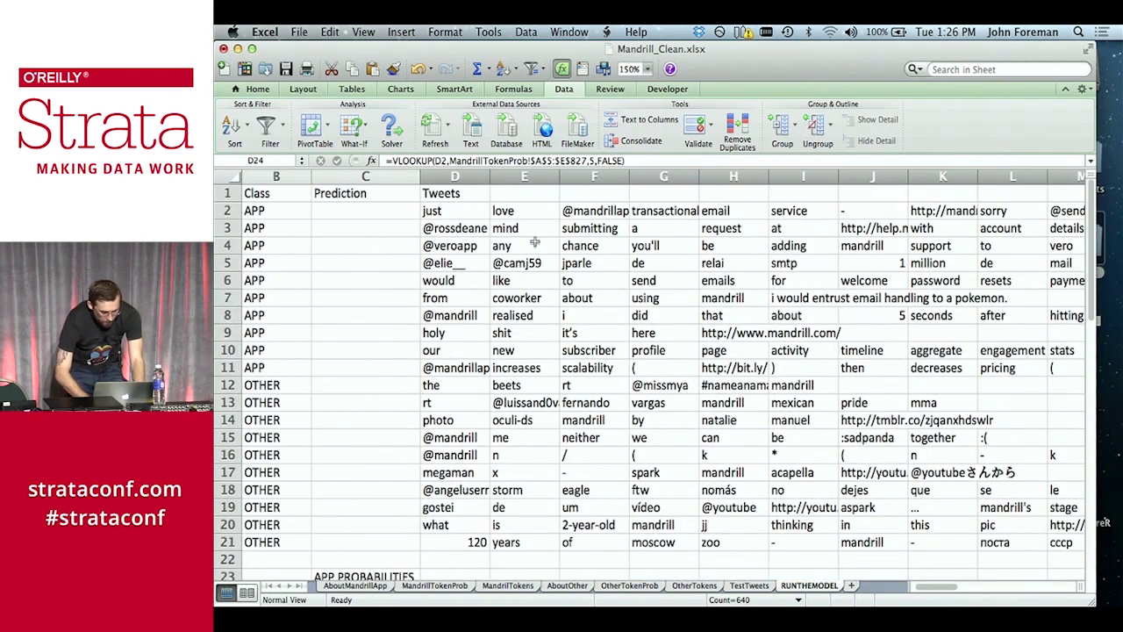
Compare the word 'any' in E4 with its #N/A lookup result in E26
left_click(534, 243)
scroll(534, 242, "down", 4)
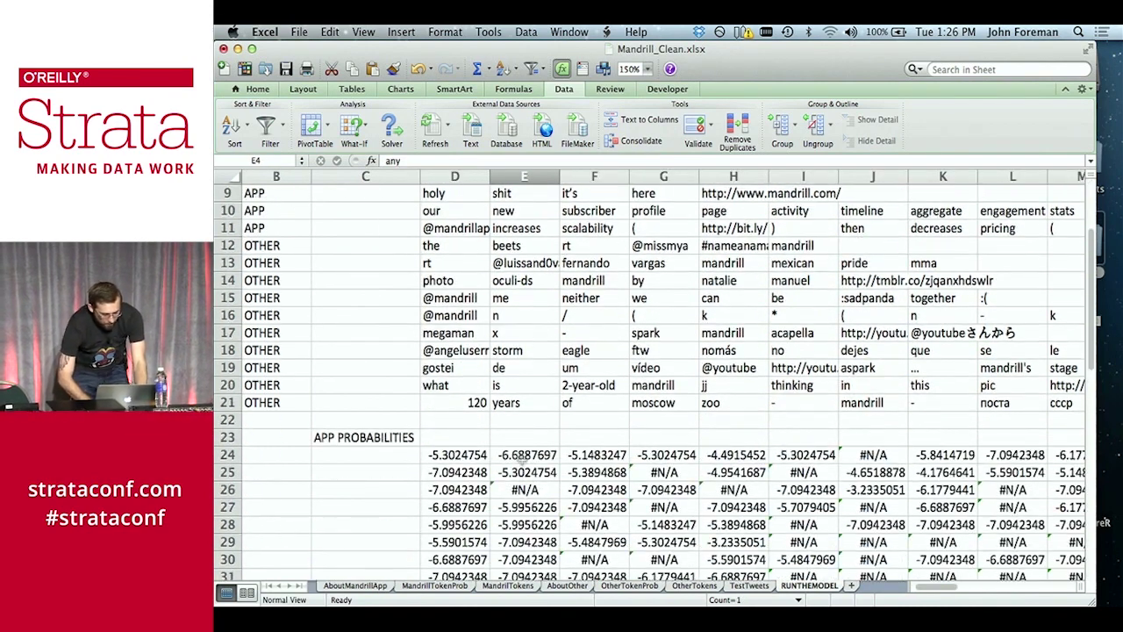
left_click(525, 491)
scroll(526, 432, "up", 4)
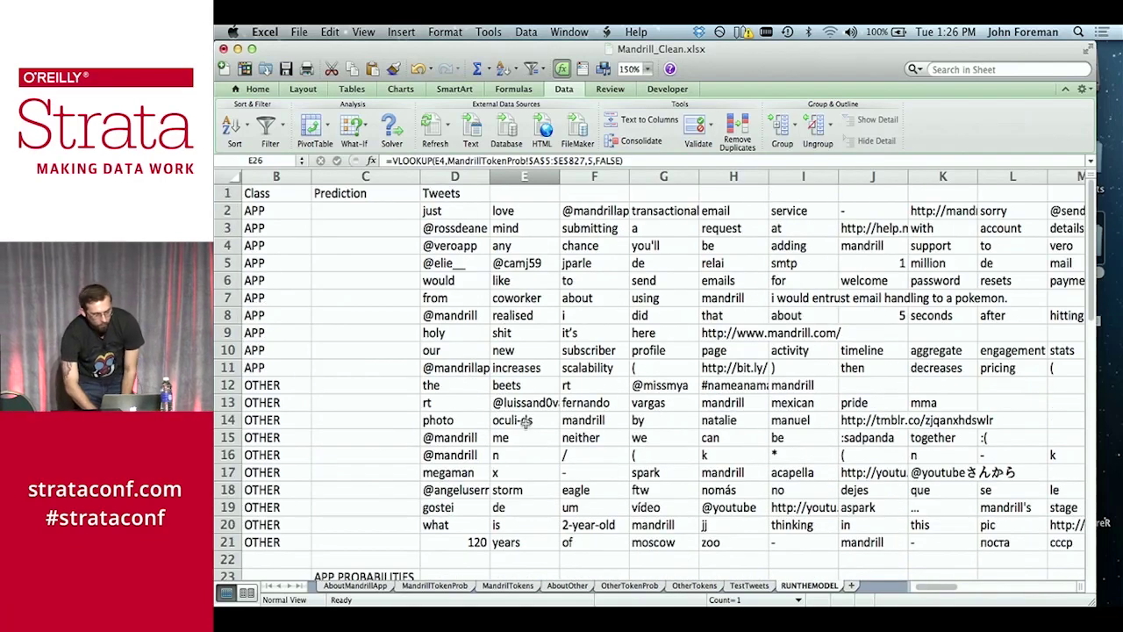
left_click(523, 246)
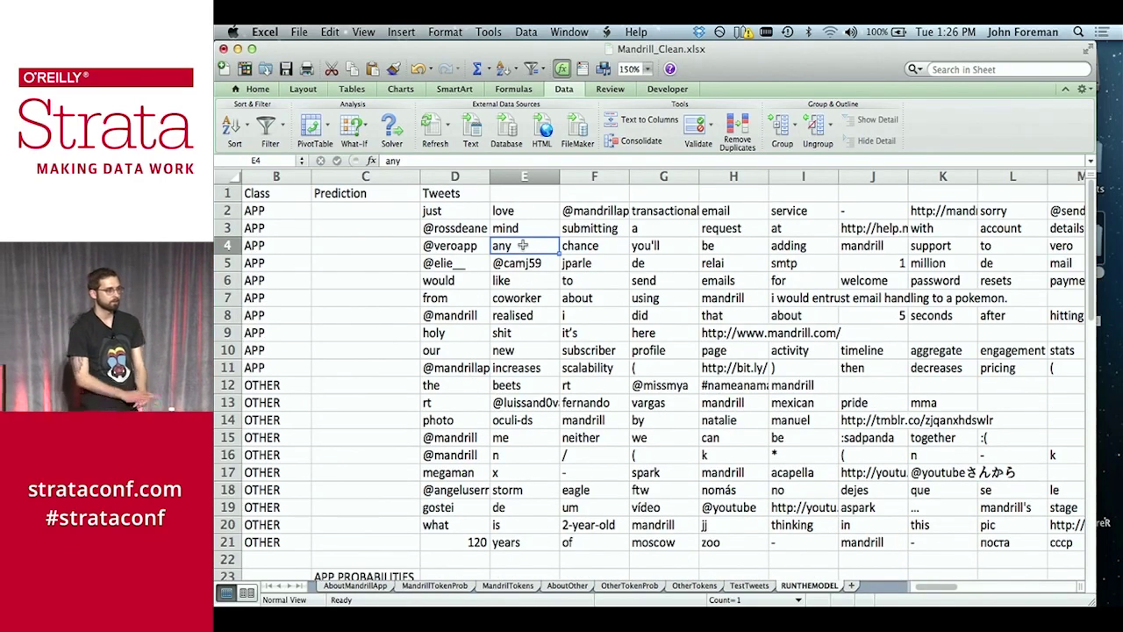
scroll(523, 246, "down", 3)
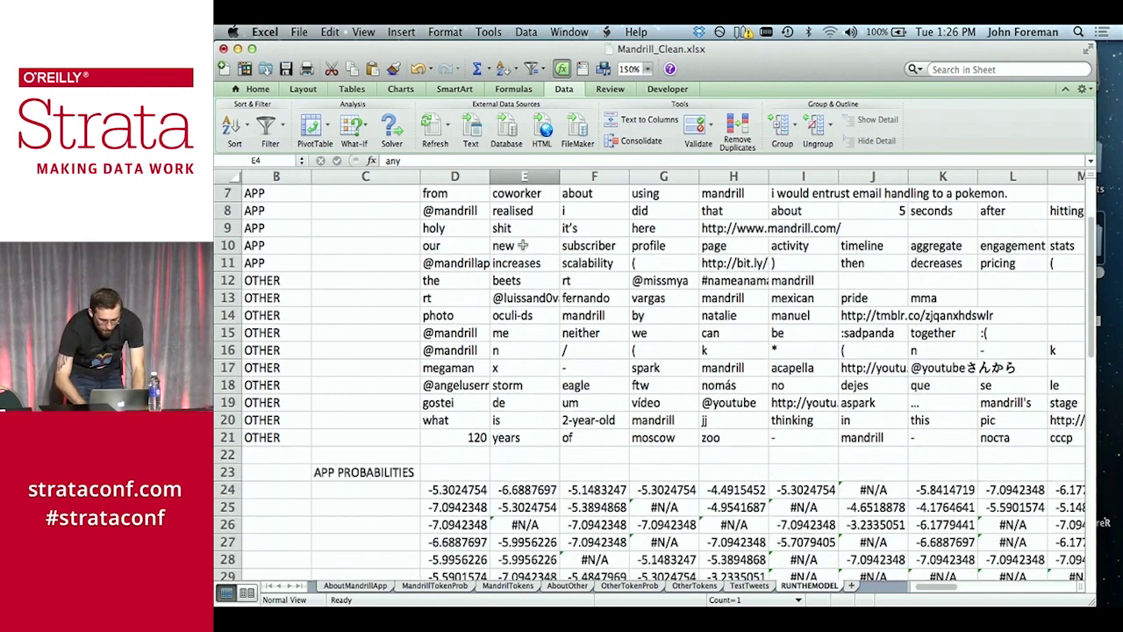
scroll(524, 246, "down", 3)
left_click(541, 439)
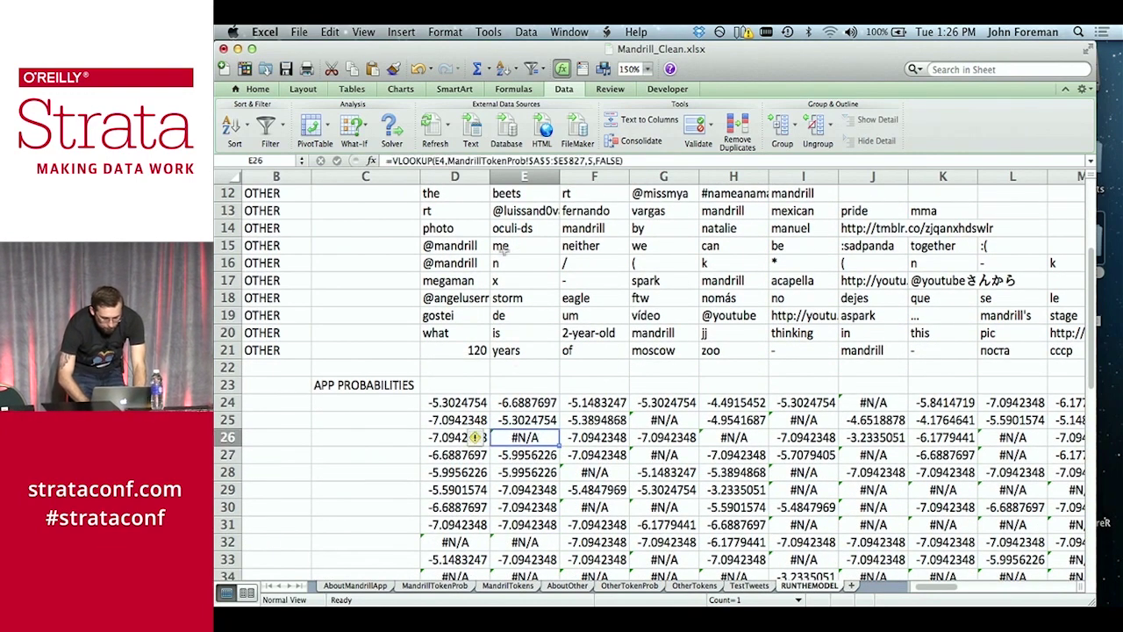
scroll(568, 316, "up", 3)
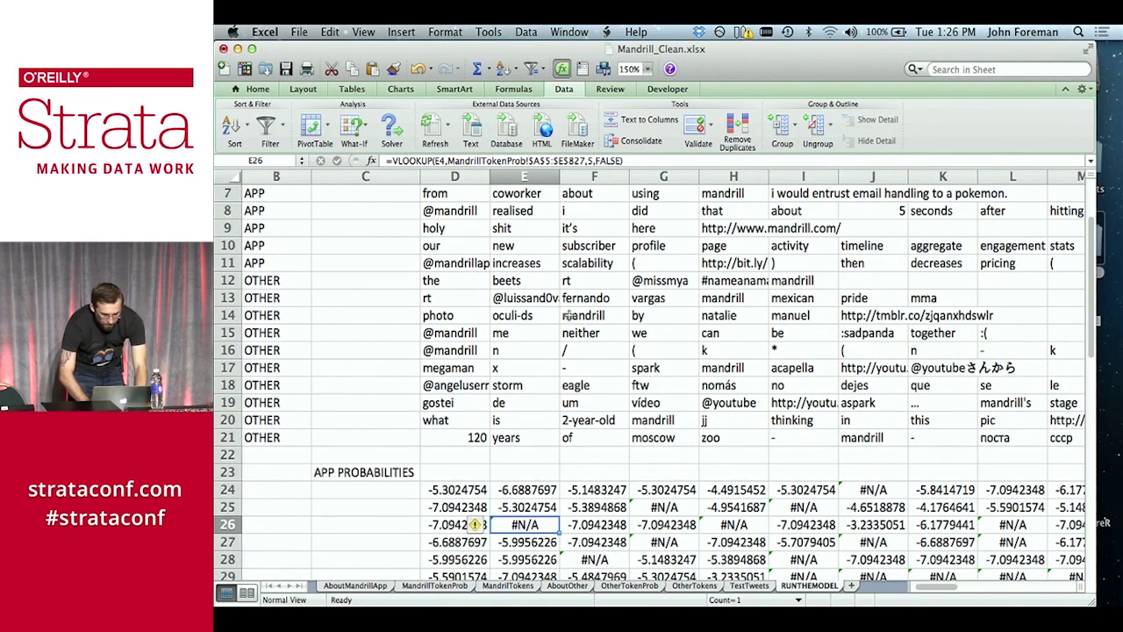
left_click(467, 485)
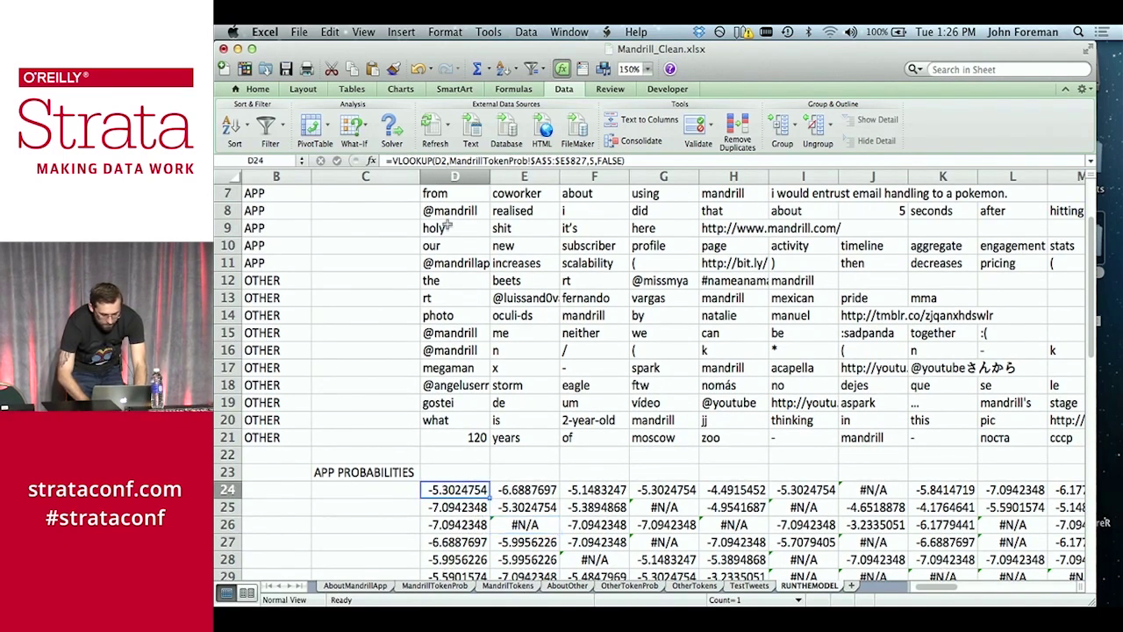
left_click(390, 161)
Wrap D24's lookup in IF(LEN(D2)<=3,0,…) so words of three characters or fewer return 0
type("IF(")
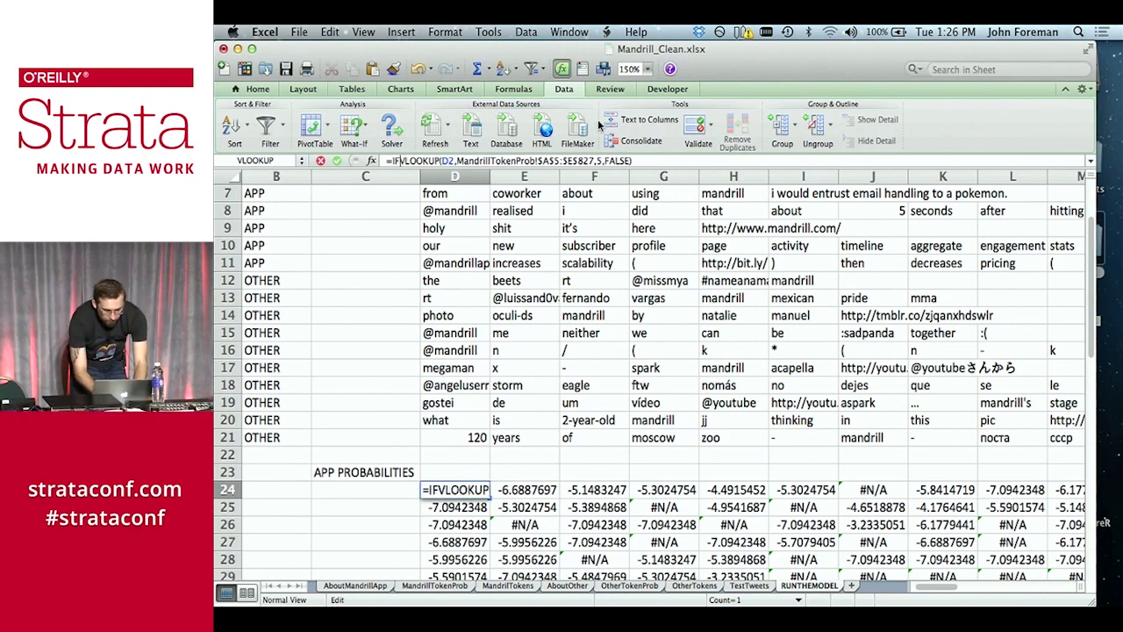
type("LEN")
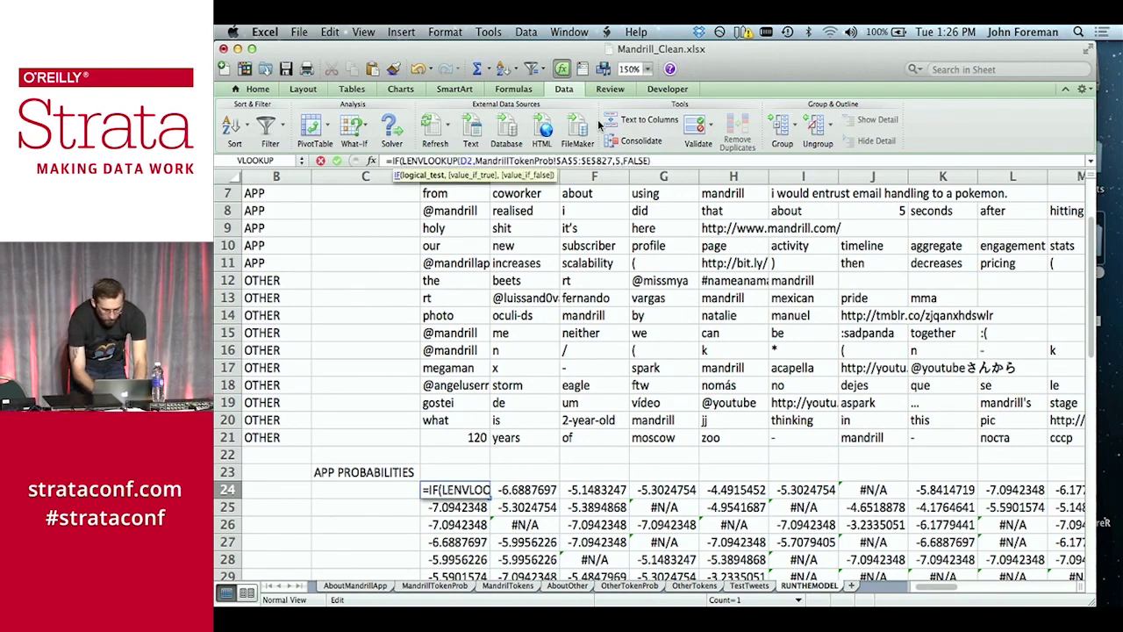
type("(")
scroll(511, 230, "up", 6)
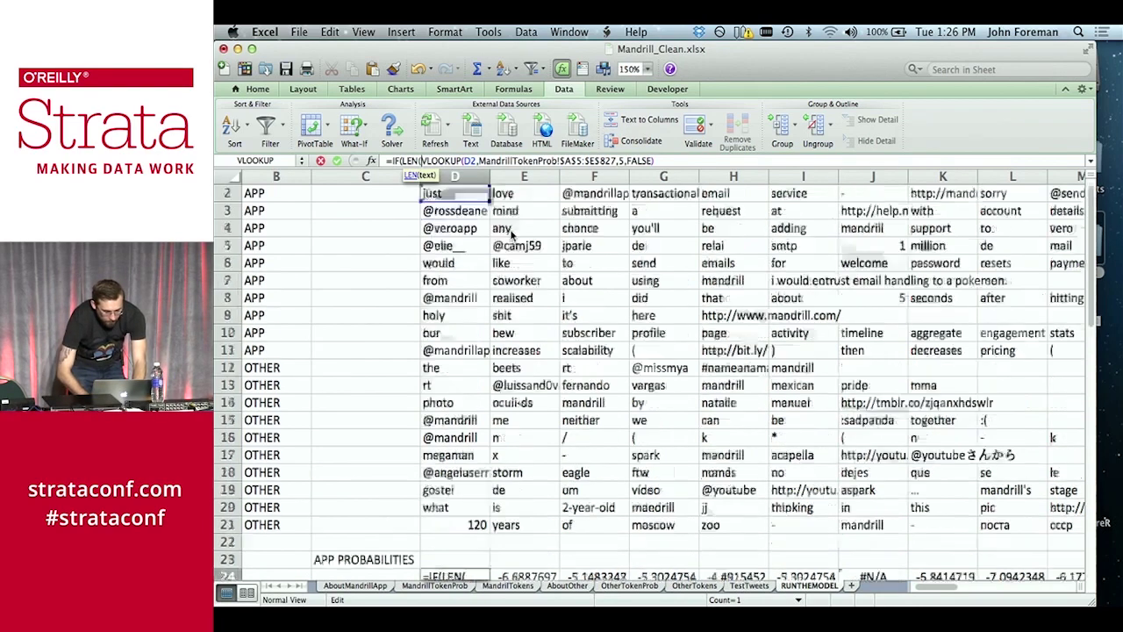
left_click(470, 210)
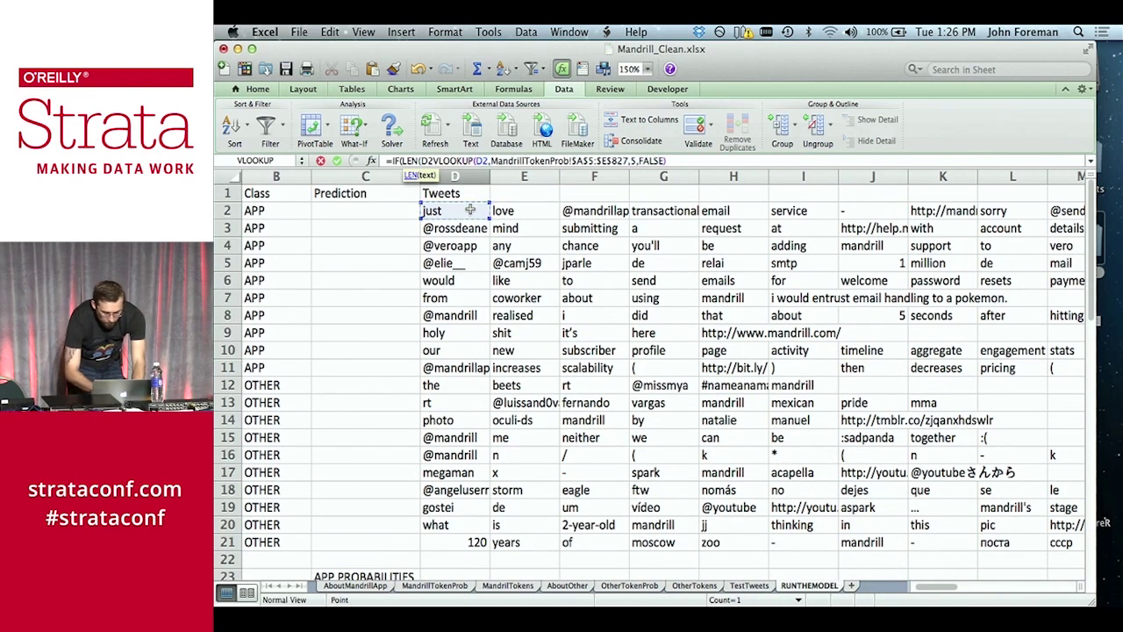
type(")<=3,")
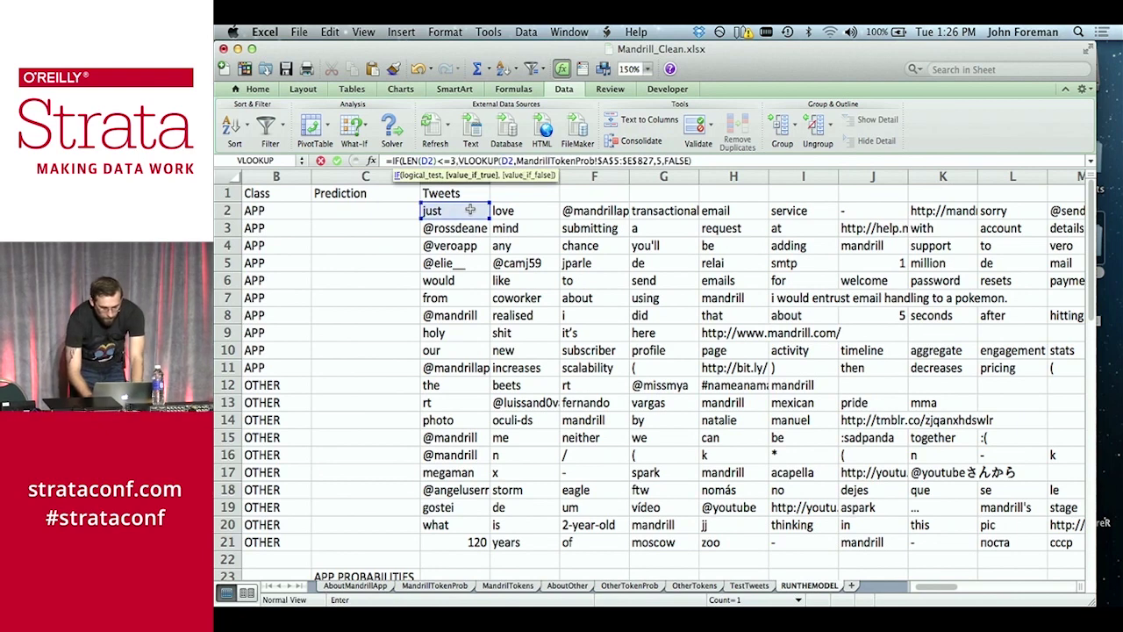
type("\"")
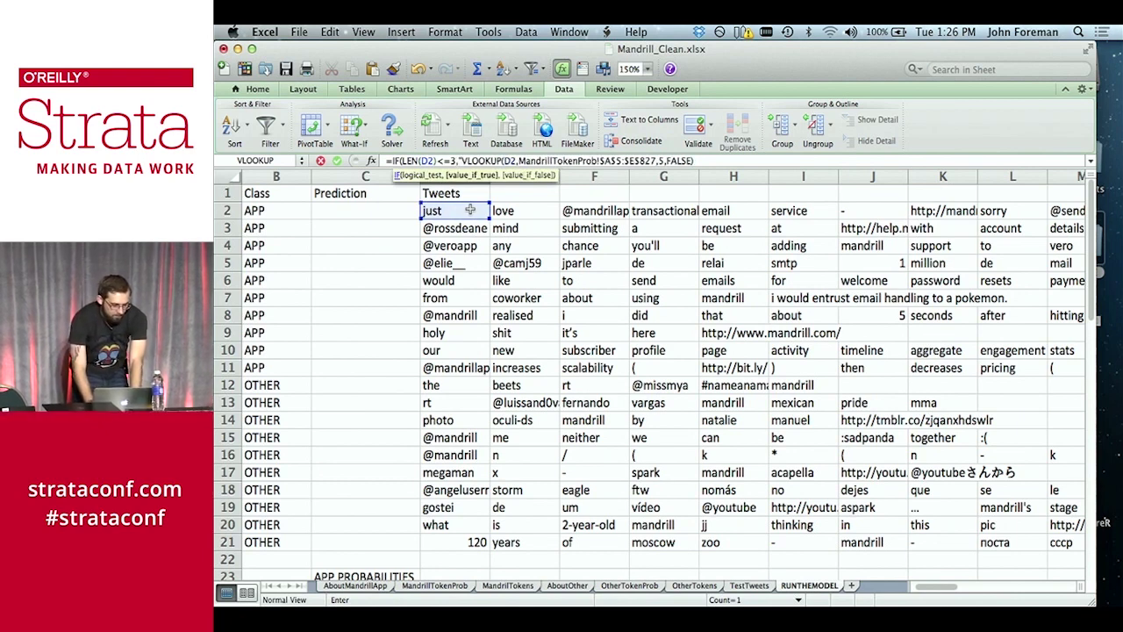
key("BackSpace")
type("0")
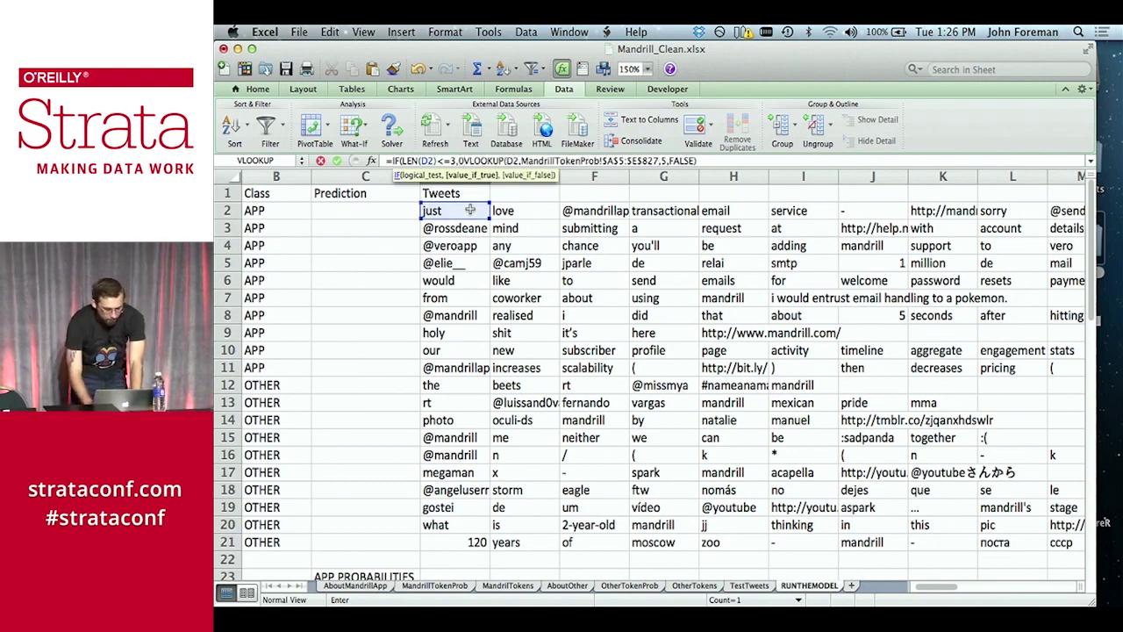
type(",")
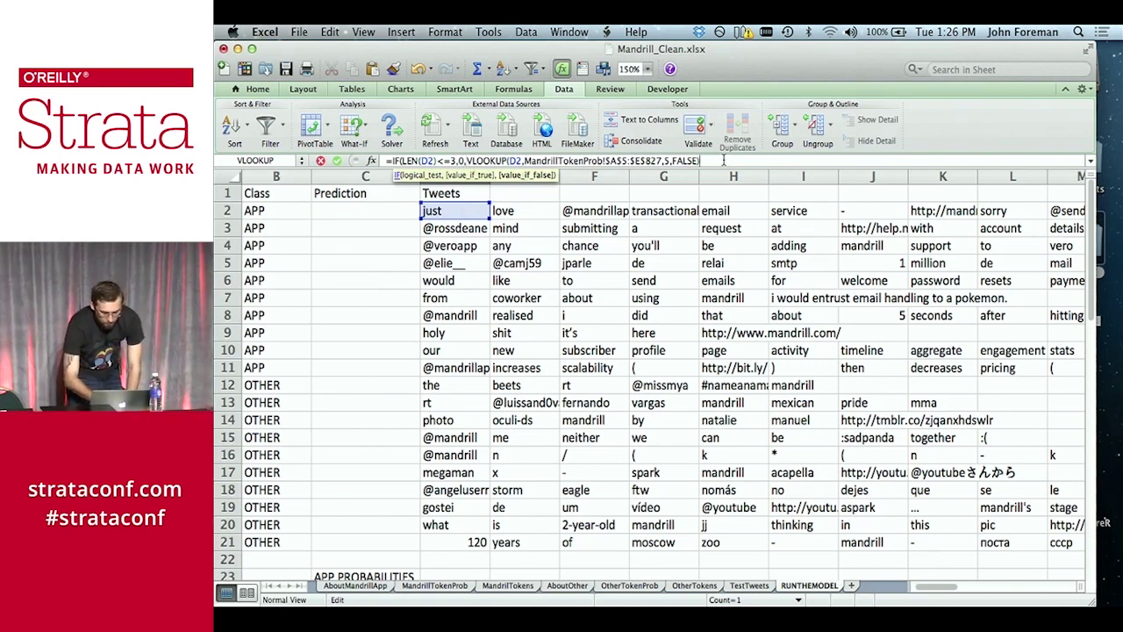
key("Return")
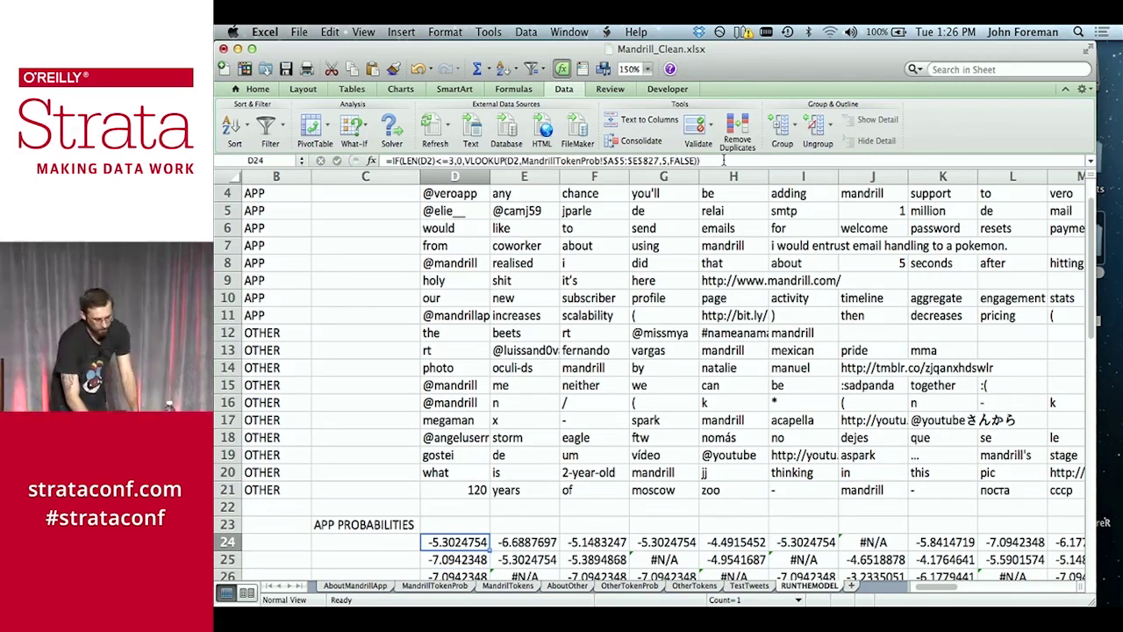
scroll(855, 542, "up", 3)
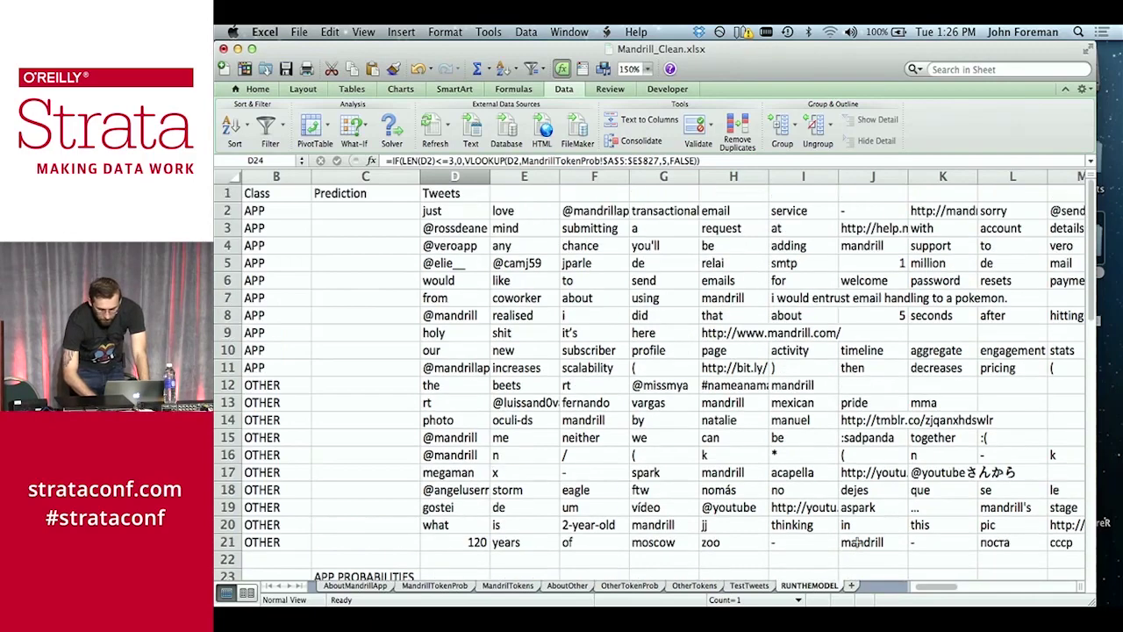
scroll(578, 397, "down", 9)
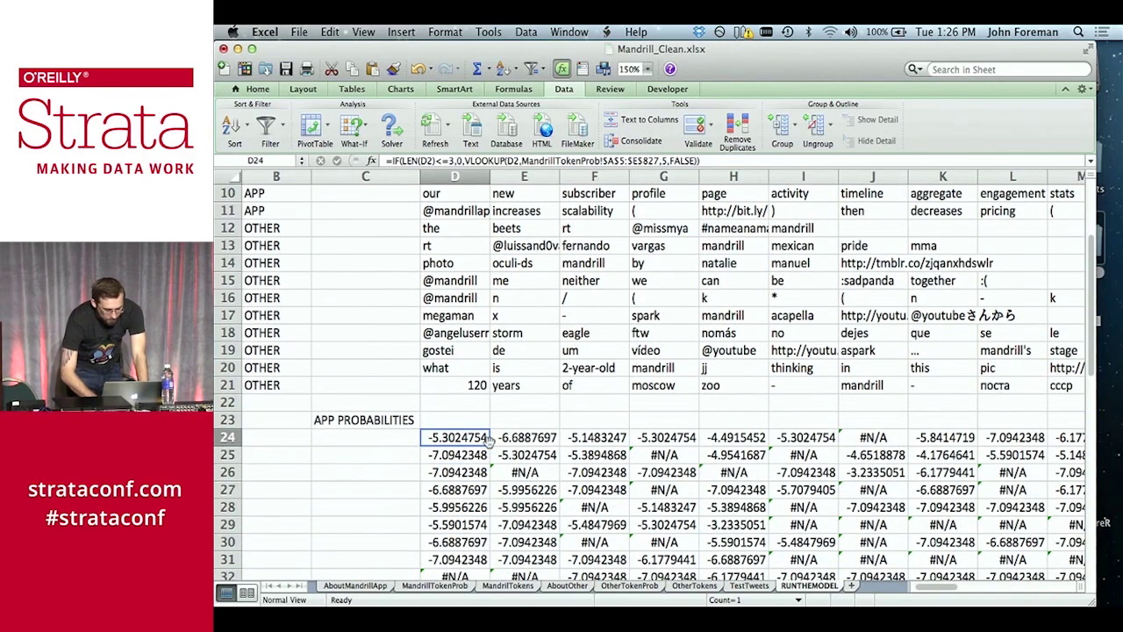
left_click_drag(489, 444, 730, 437)
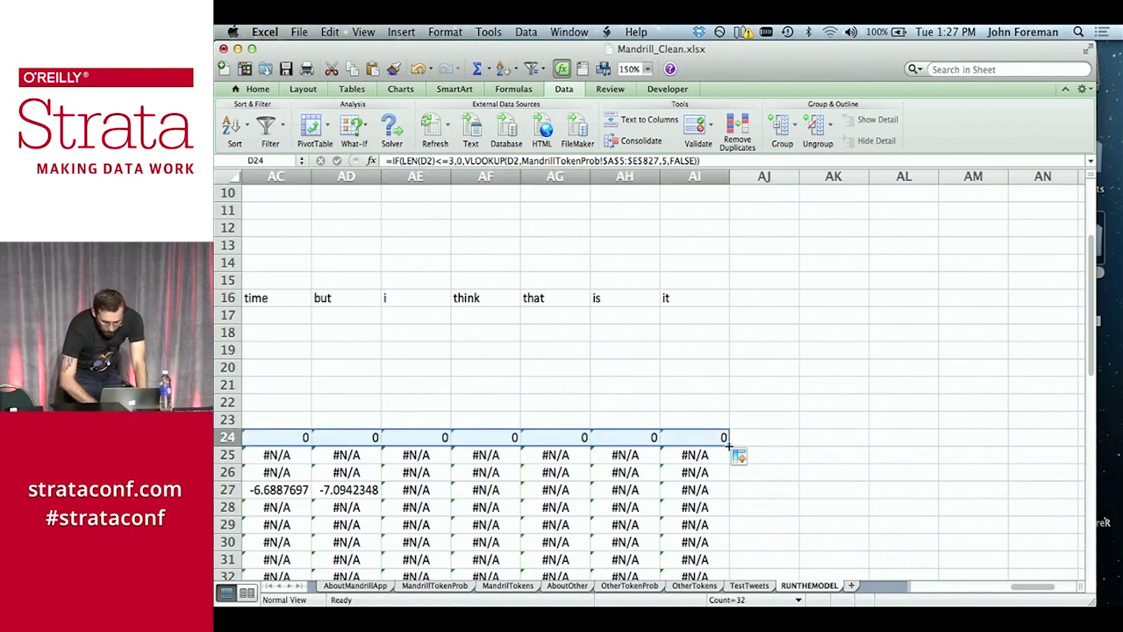
double_click(729, 445)
scroll(693, 449, "left", 10)
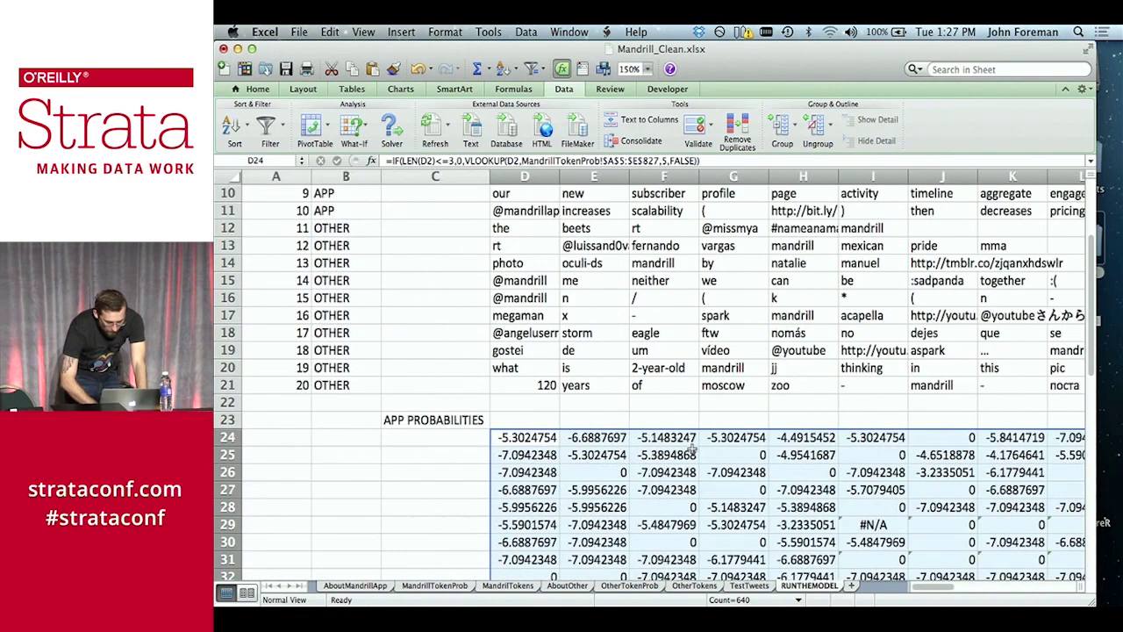
scroll(693, 451, "right", 3)
scroll(692, 448, "left", 3)
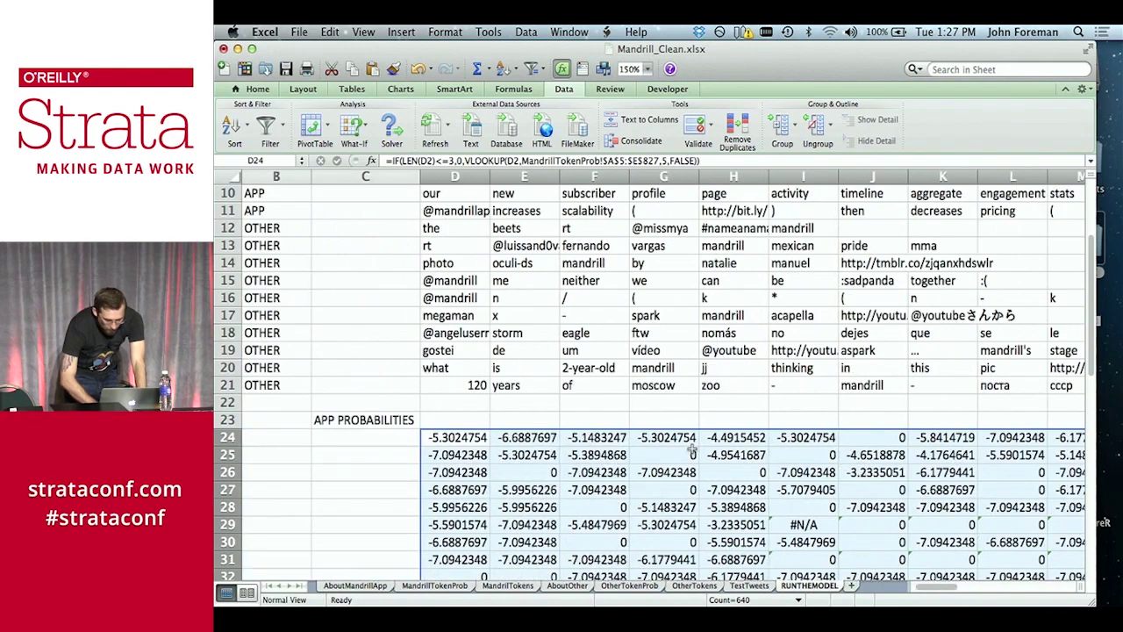
scroll(592, 466, "up", 5)
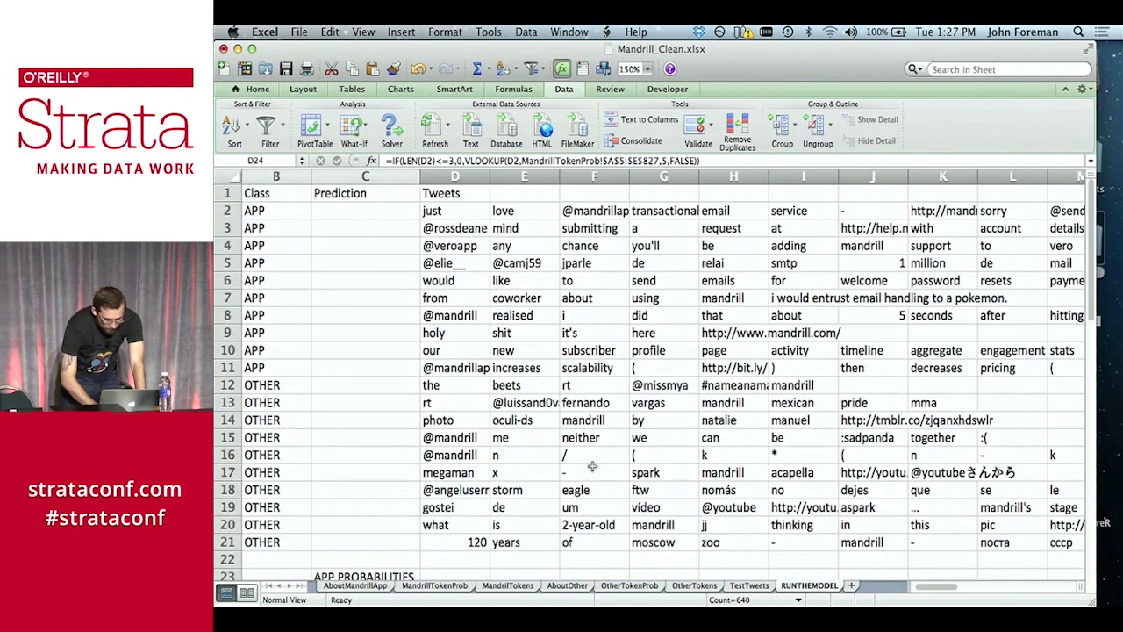
scroll(593, 466, "down", 5)
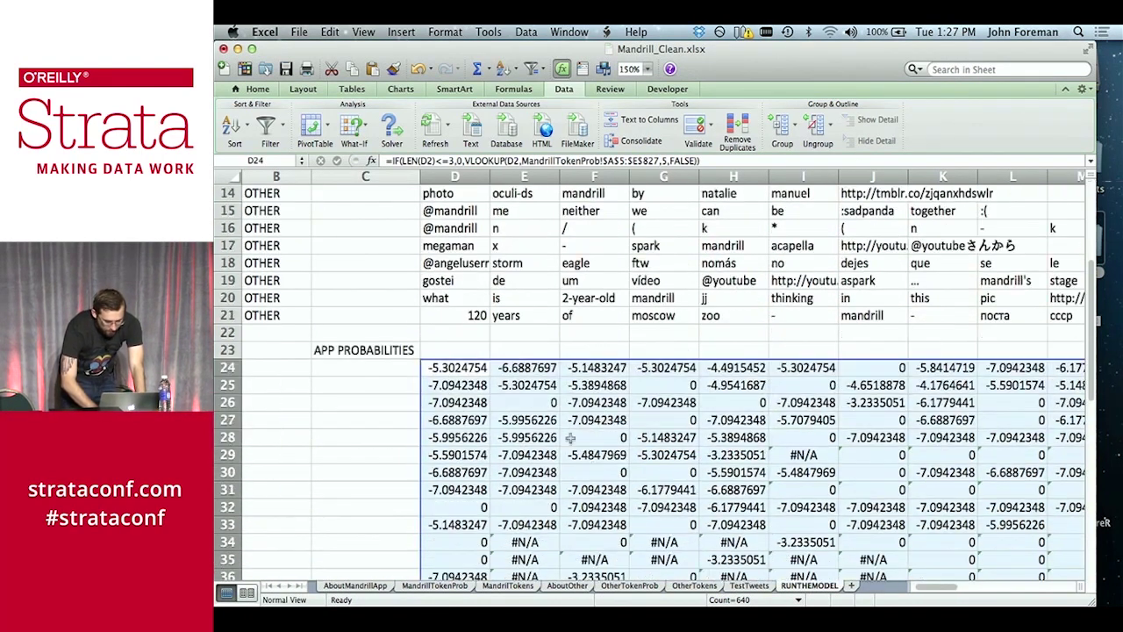
scroll(549, 410, "up", 5)
scroll(527, 307, "down", 7)
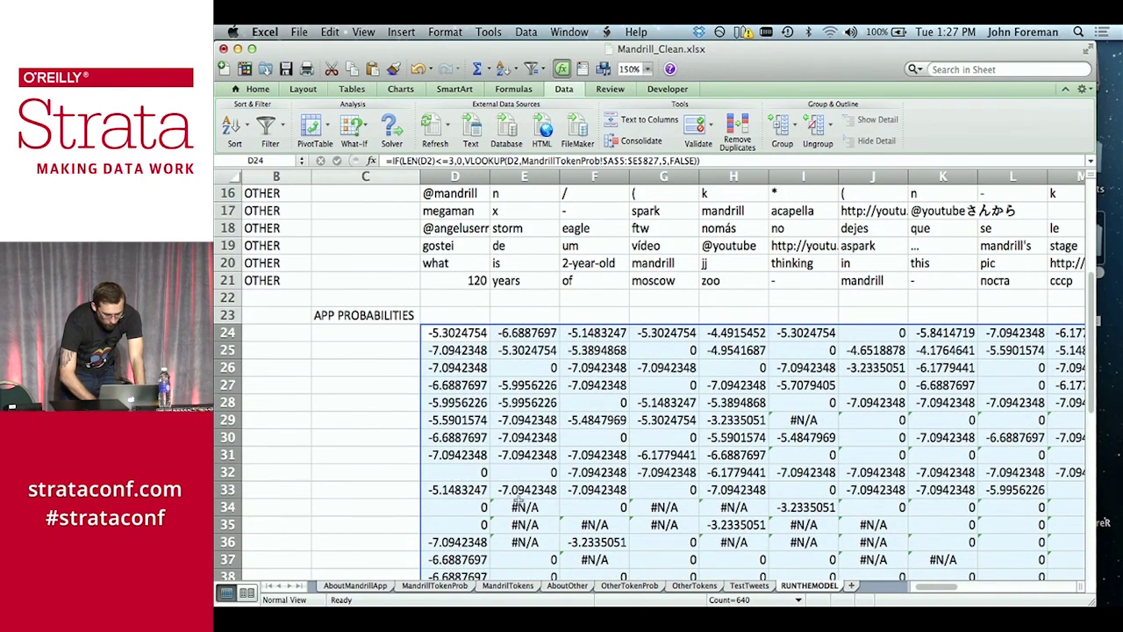
left_click(519, 499)
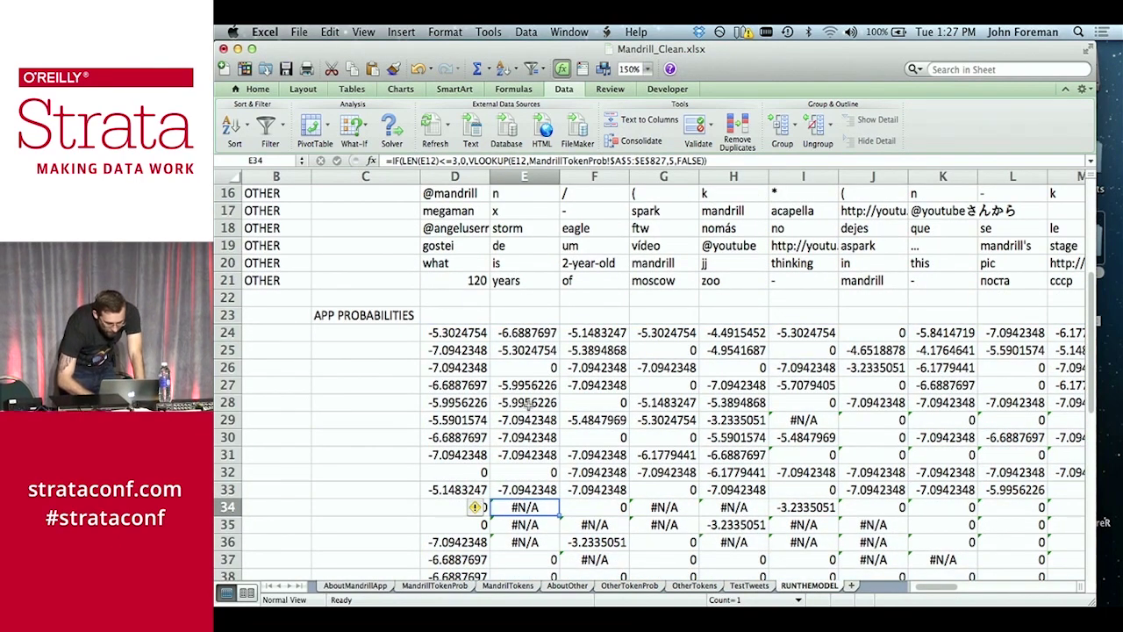
scroll(551, 349, "up", 5)
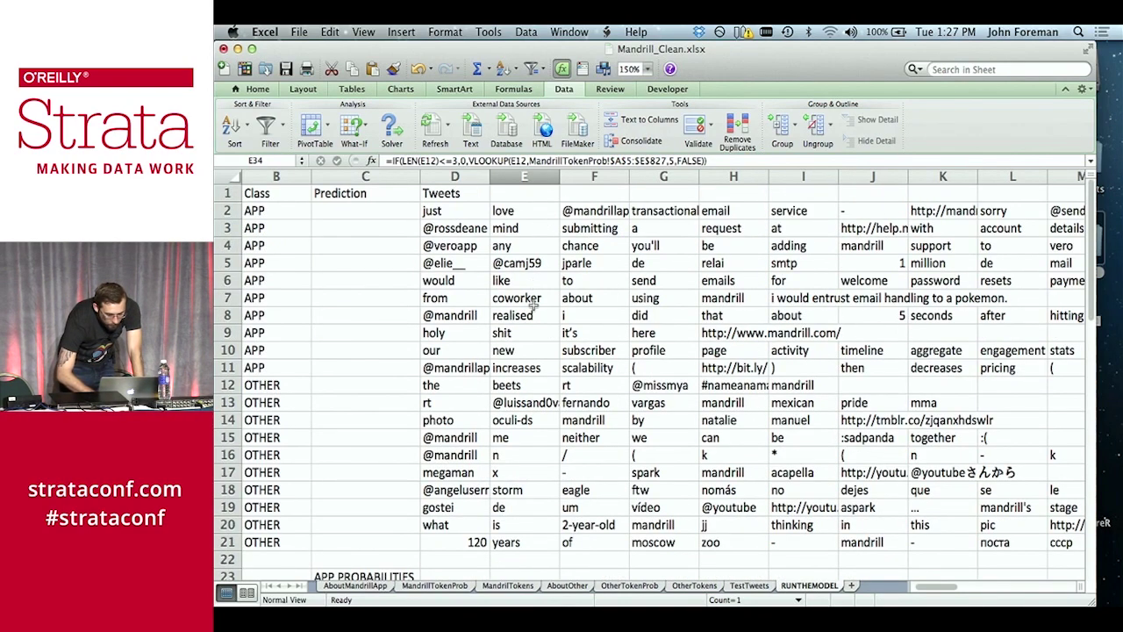
left_click(527, 385)
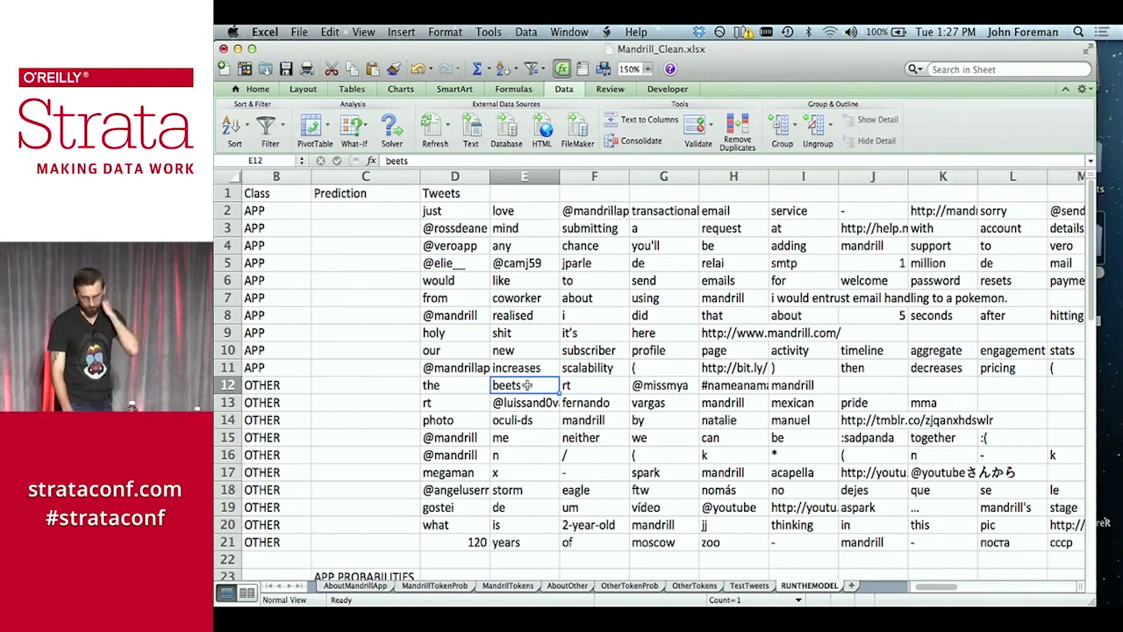
Begin wrapping D24's formula in IFERROR, then abandon the edit
scroll(479, 472, "down", 5)
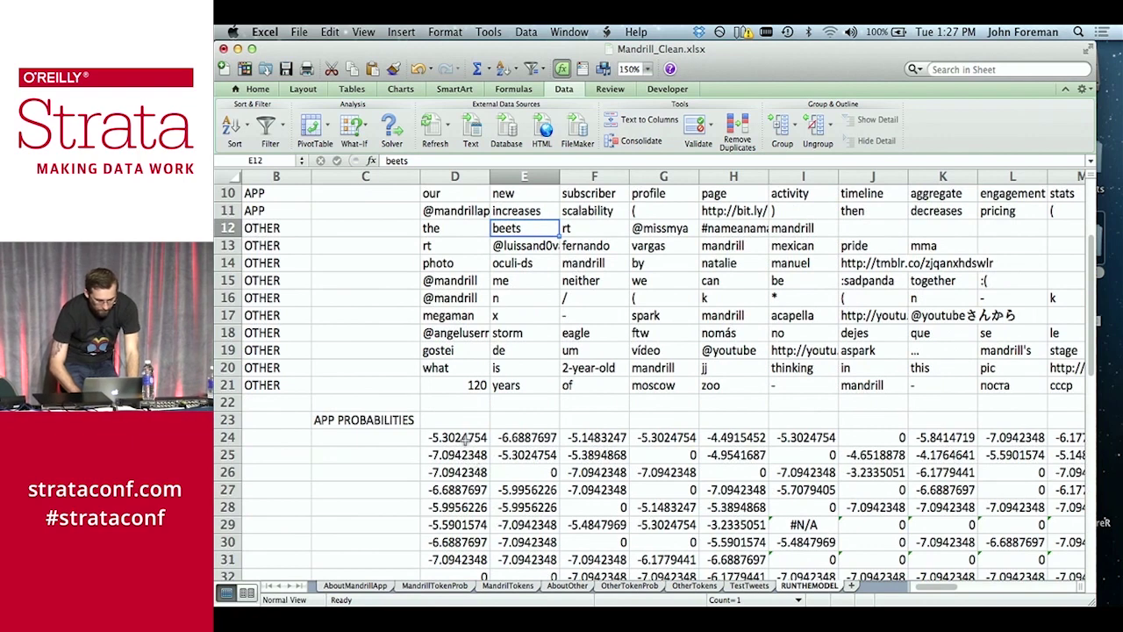
left_click(465, 437)
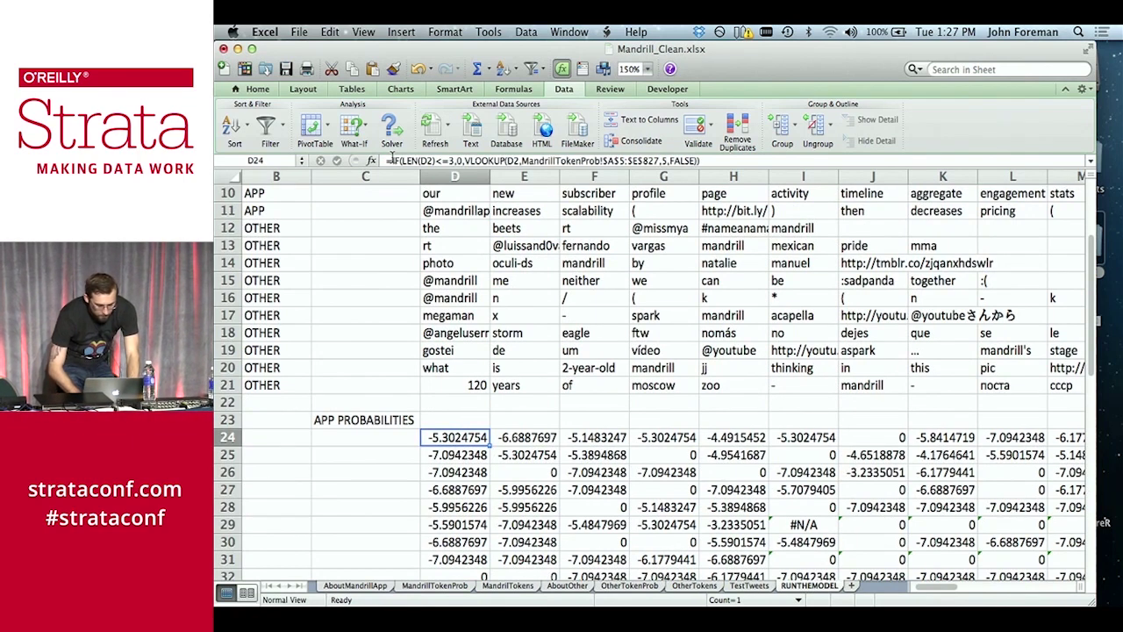
left_click(393, 160)
type("I")
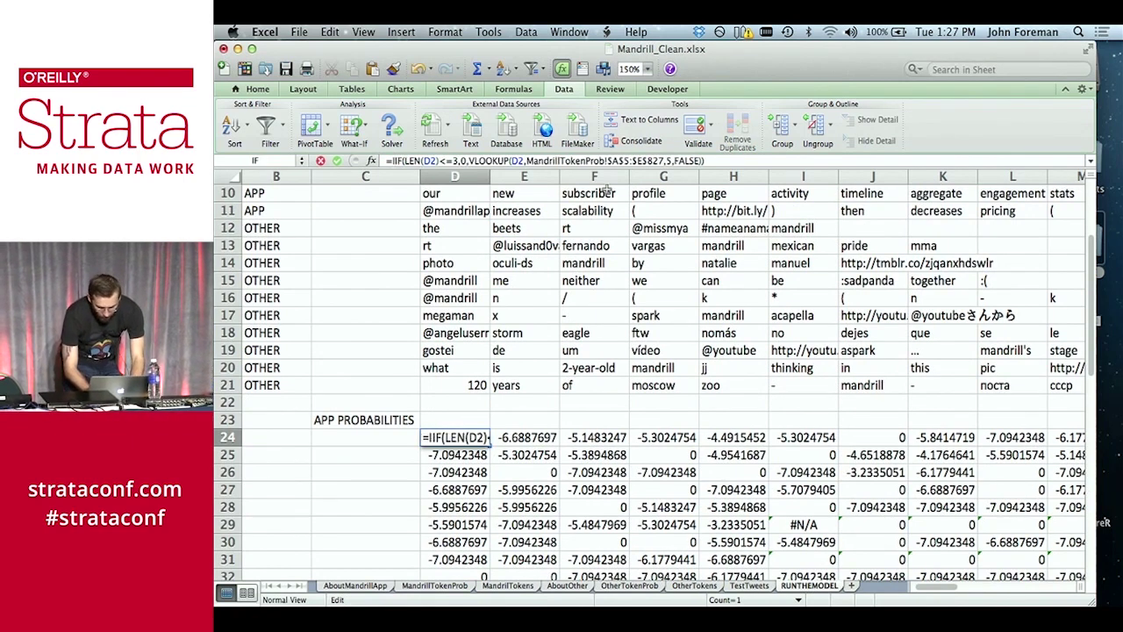
type("F")
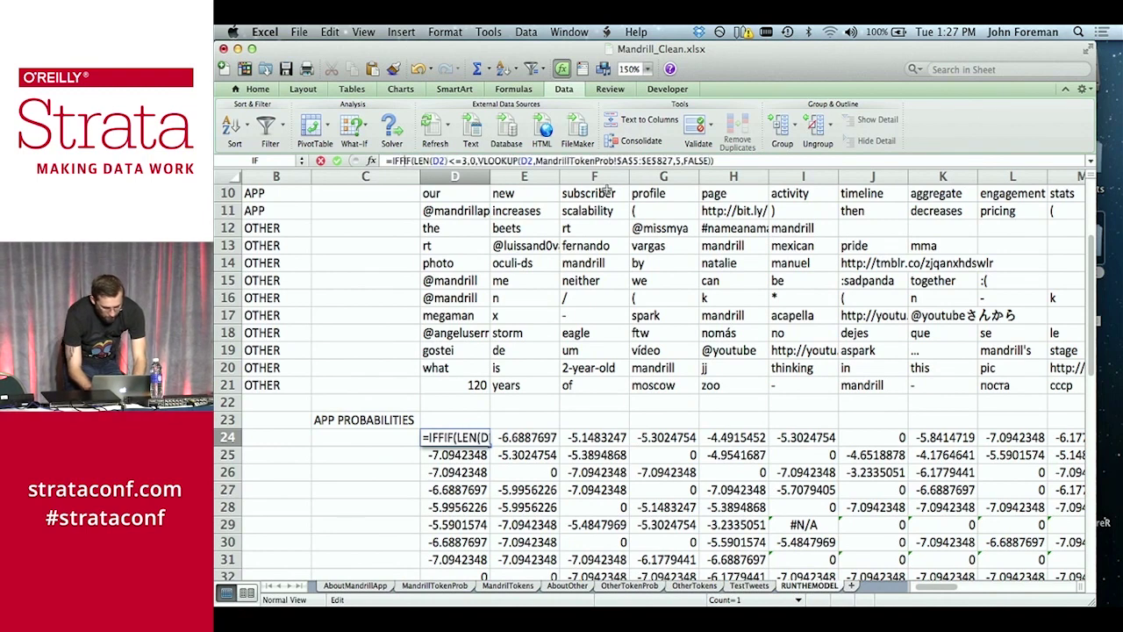
type("ERROR(")
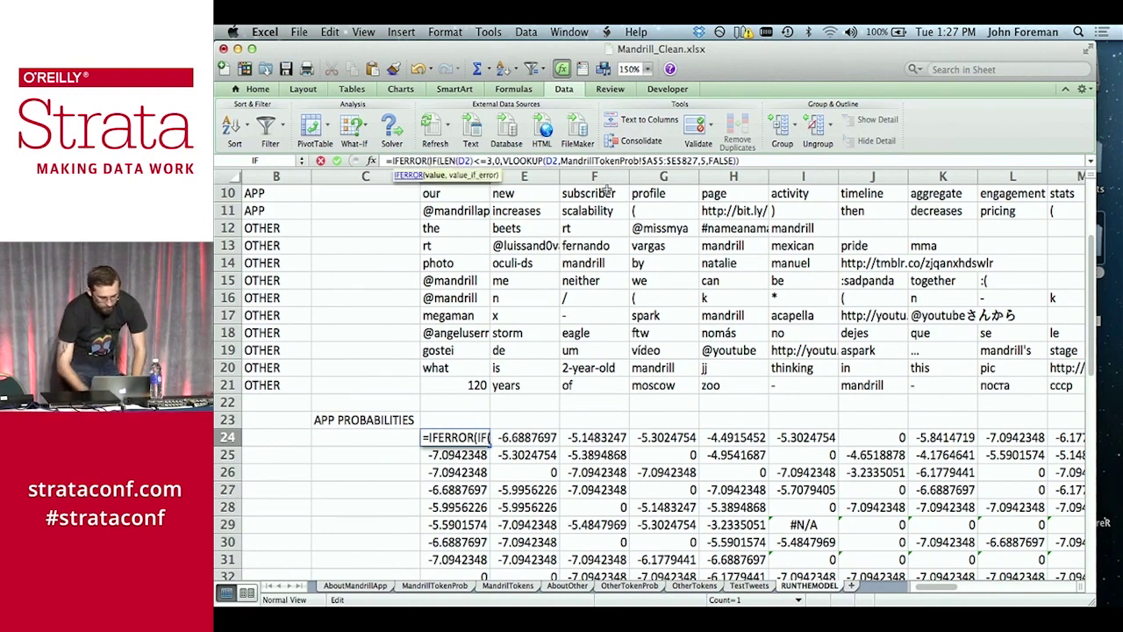
left_click(775, 160)
type(",")
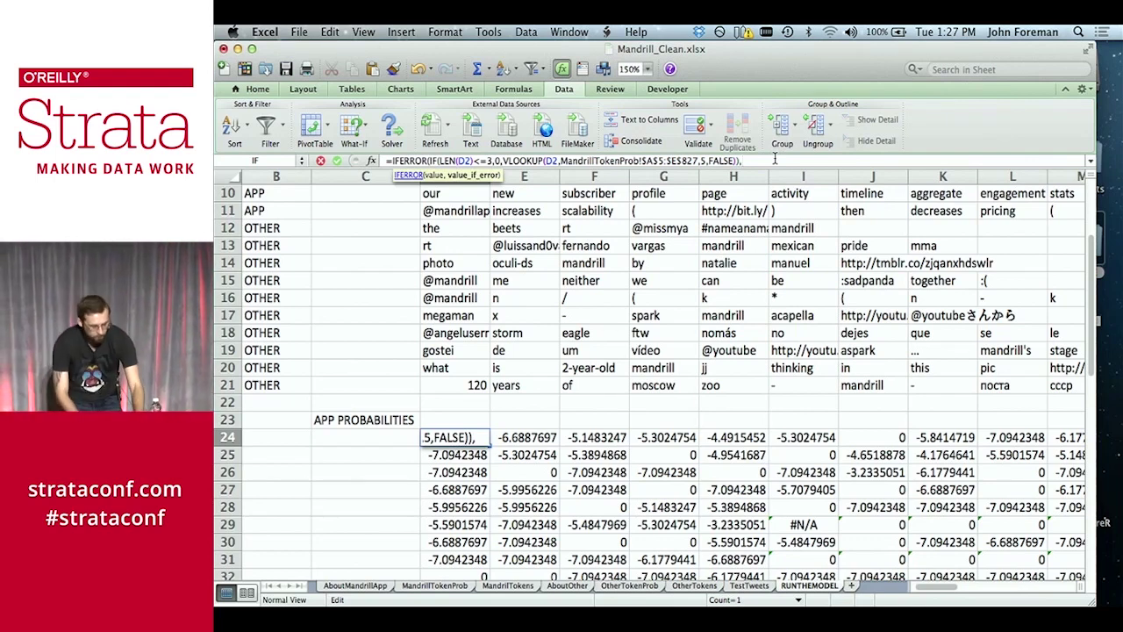
key("Escape")
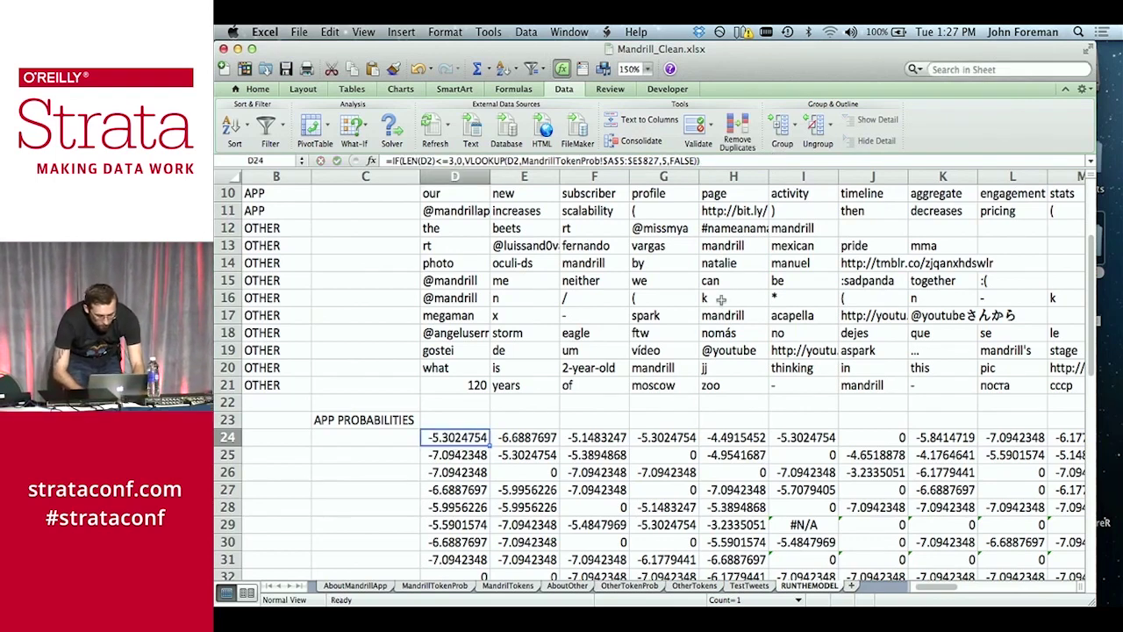
Check the 2410 token count total at the bottom of MandrillTokenProb
left_click(456, 588)
left_click(483, 489)
key("super+Down")
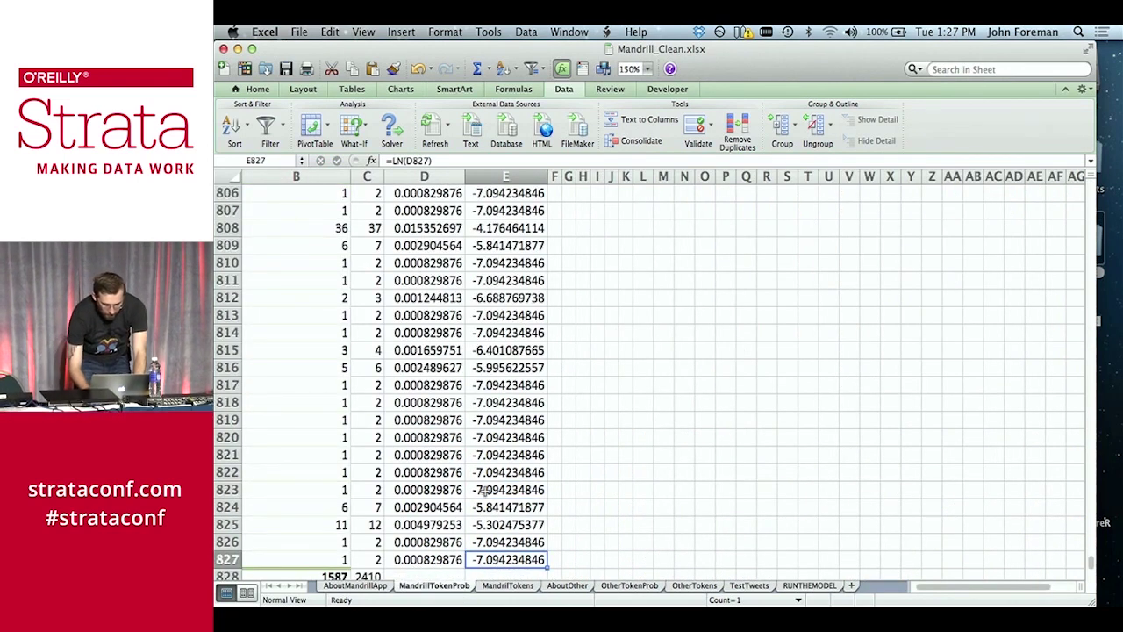
key("Down")
key("Left")
key("Left")
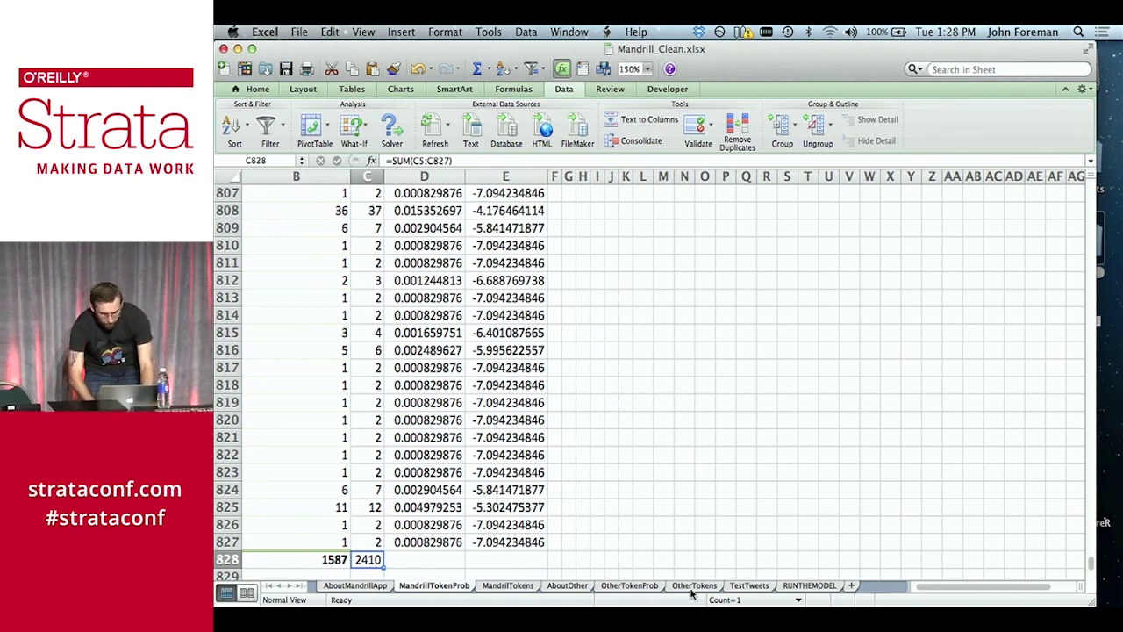
left_click(790, 587)
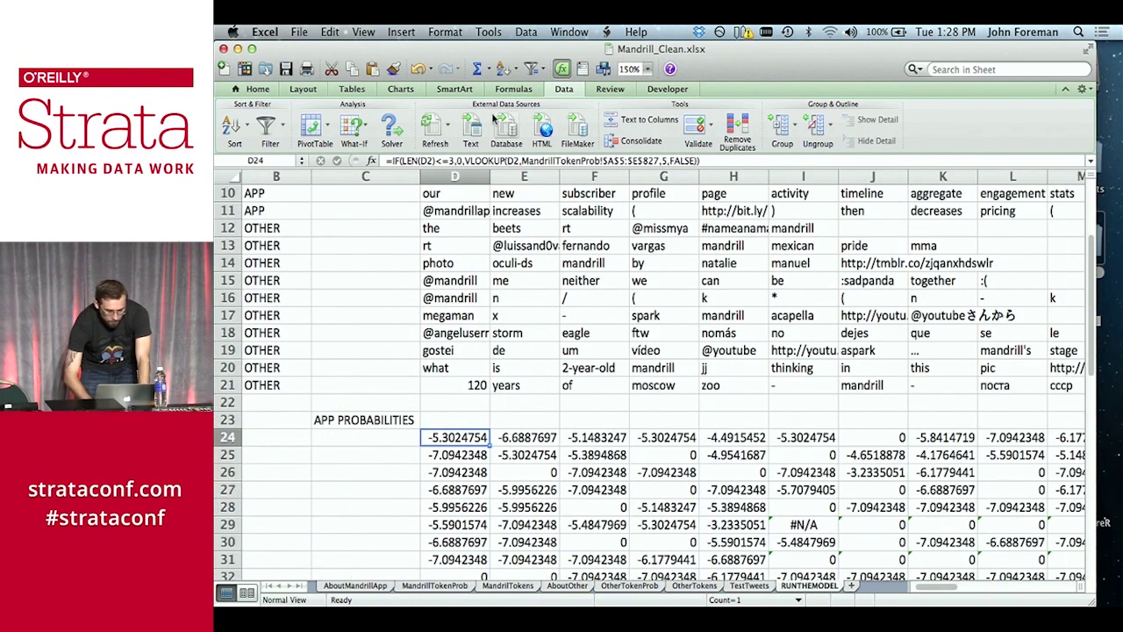
Wrap D24's lookup in IFERROR with ln(1/2410) as the fallback for unseen words
left_click(409, 160)
type("IFERROR(")
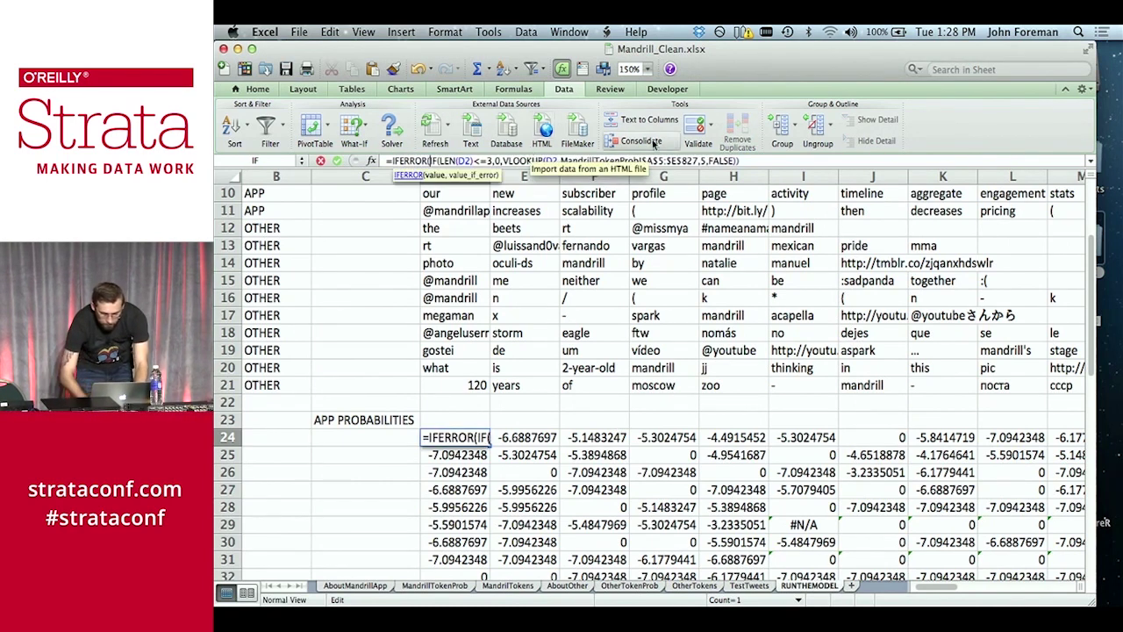
left_click(766, 159)
type("),ln")
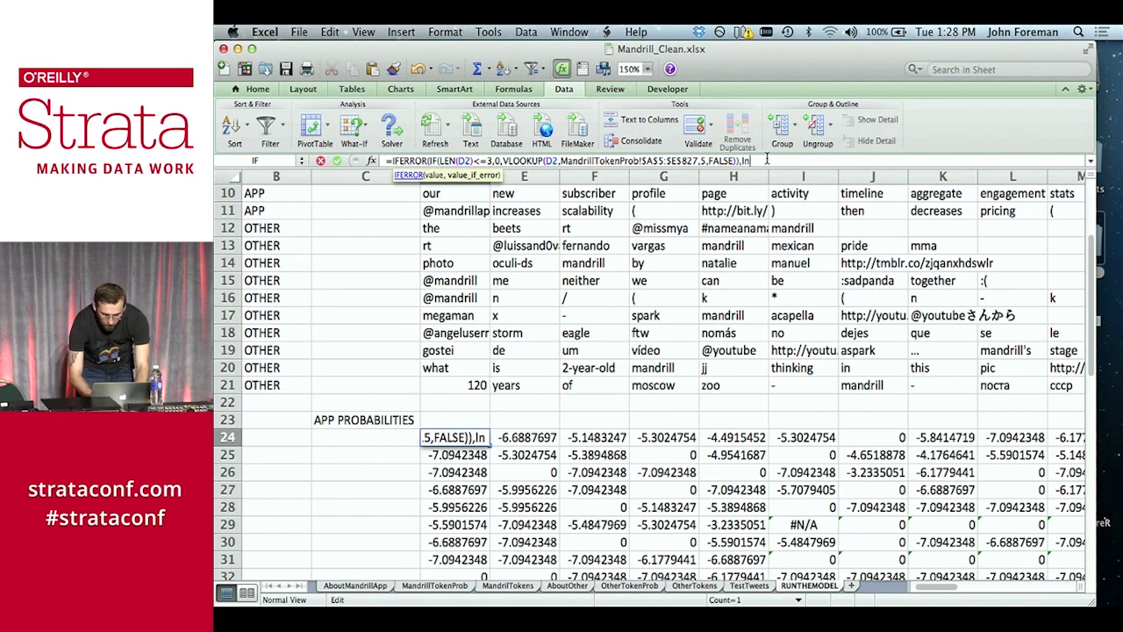
type("(1/2410)")
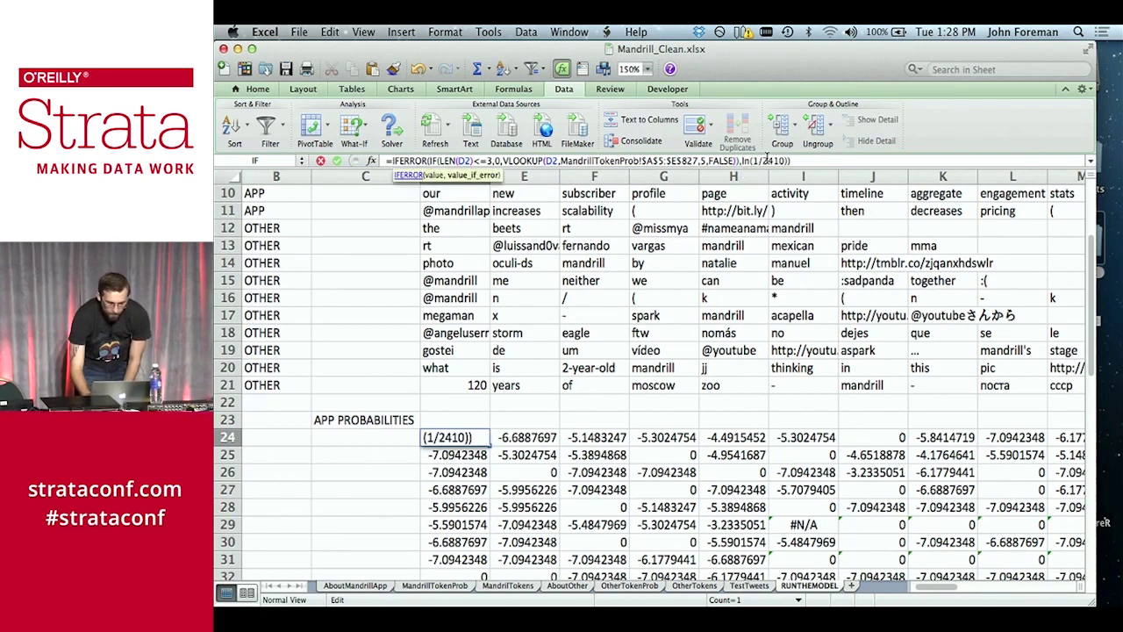
key("Return")
Fill D24's IFERROR lookup across to AI24 and down to row 43, replacing #N/A with -7.787382
left_click_drag(490, 445, 309, 409)
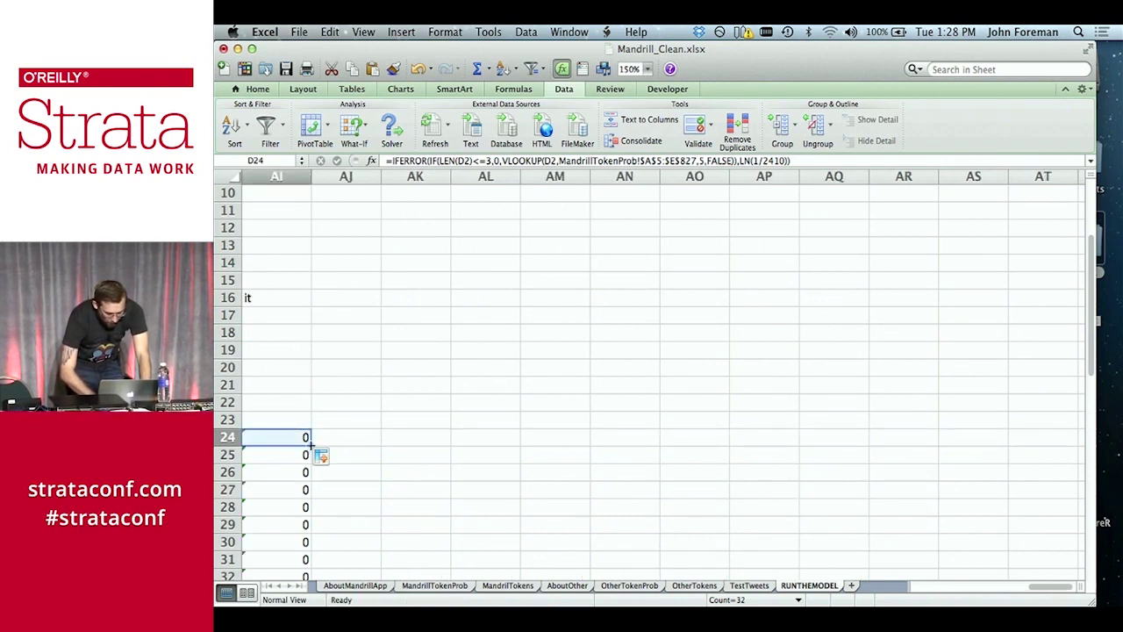
double_click(309, 445)
scroll(309, 452, "left", 15)
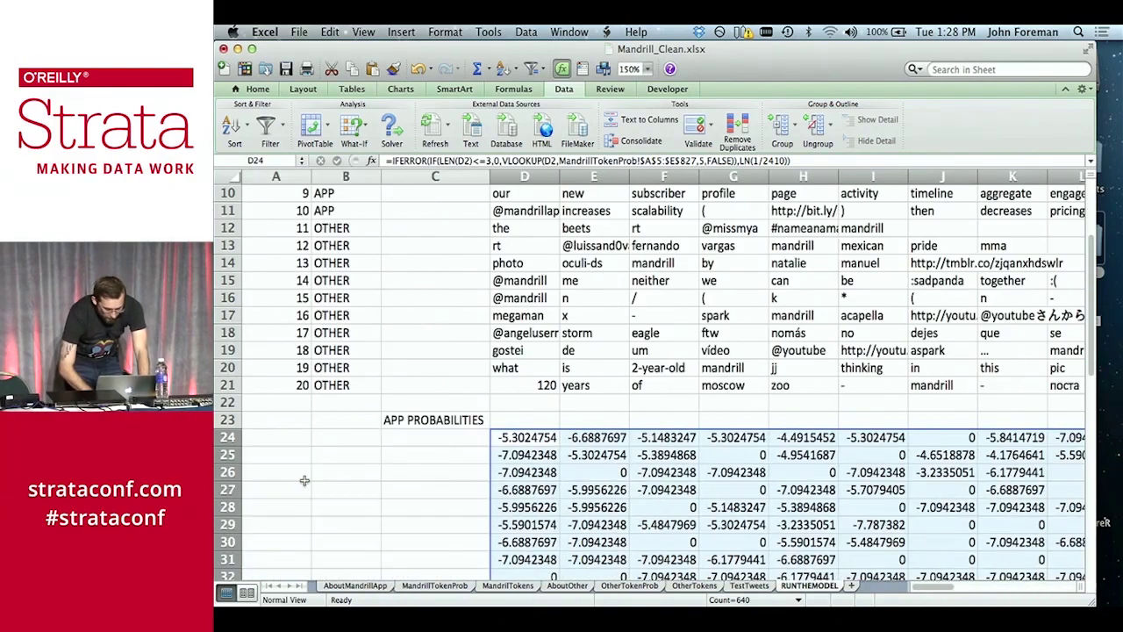
scroll(306, 474, "down", 5)
scroll(304, 480, "down", 4)
scroll(305, 480, "up", 3)
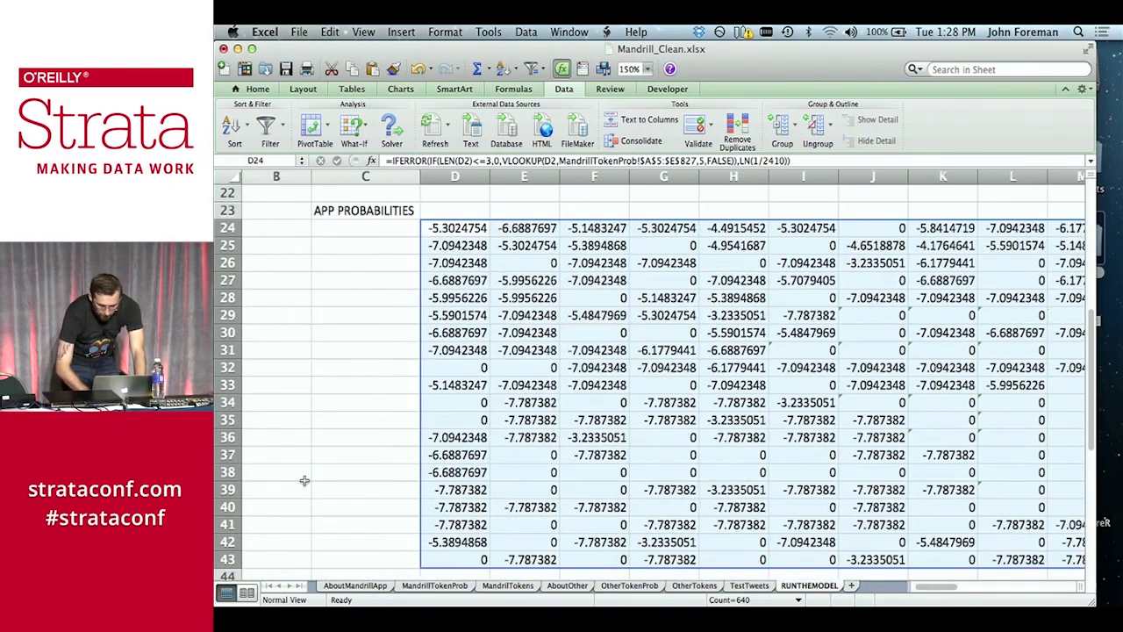
scroll(305, 480, "right", 5)
scroll(304, 480, "right", 10)
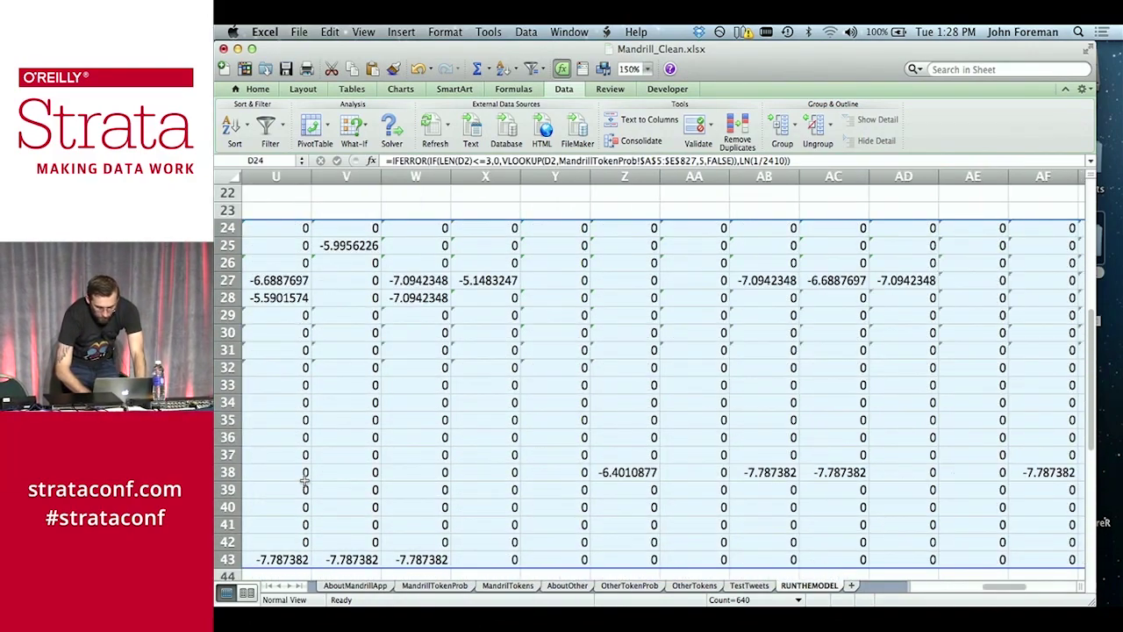
Enter =SUM(D24:AI24) in C24 and fill it down to C43 for each row's total
scroll(305, 480, "down", 1)
scroll(305, 480, "left", 8)
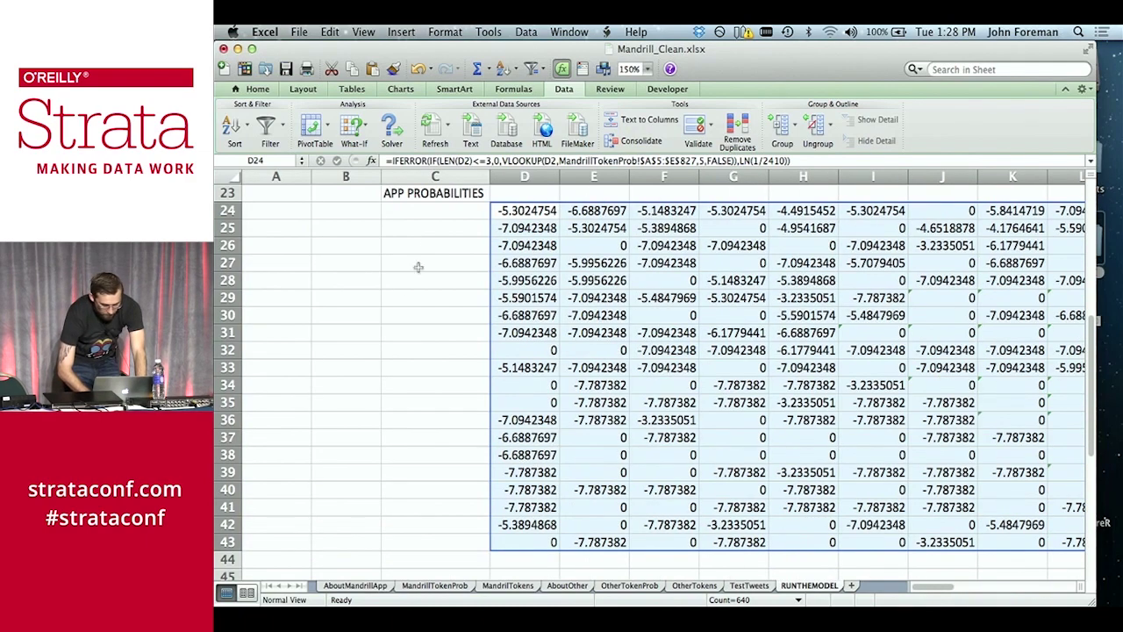
left_click(427, 210)
type("=")
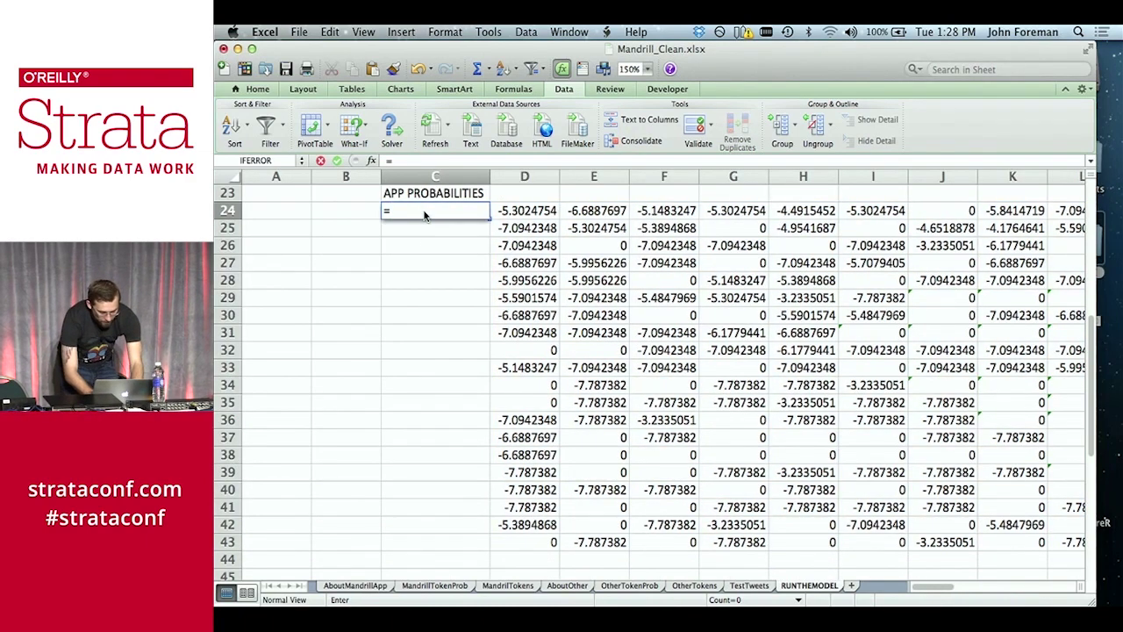
type("sum(")
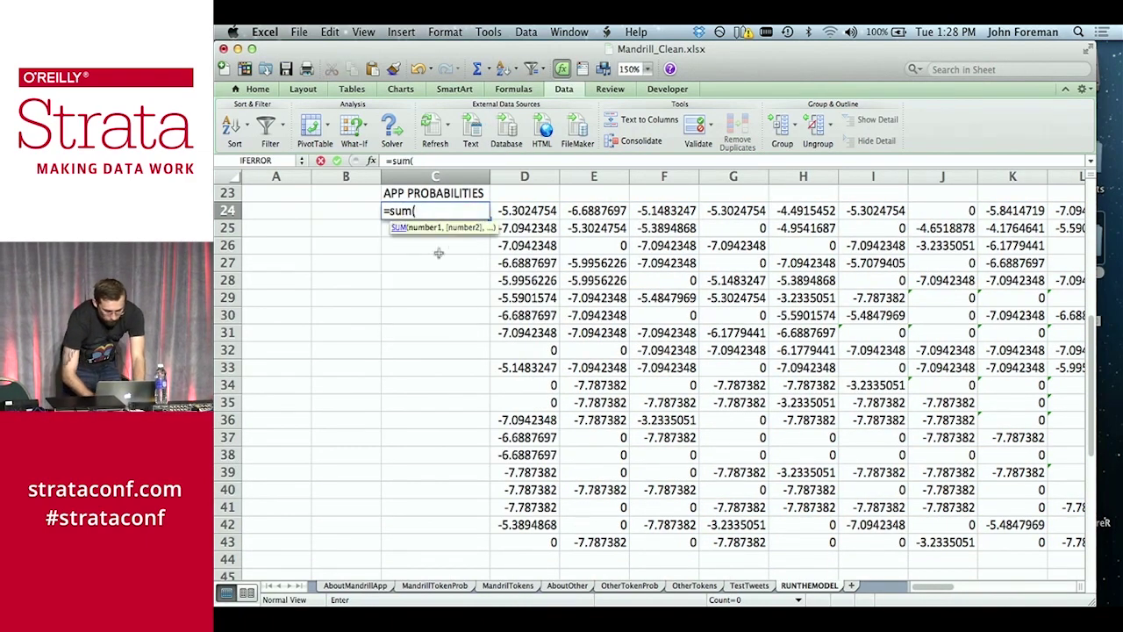
left_click(521, 210)
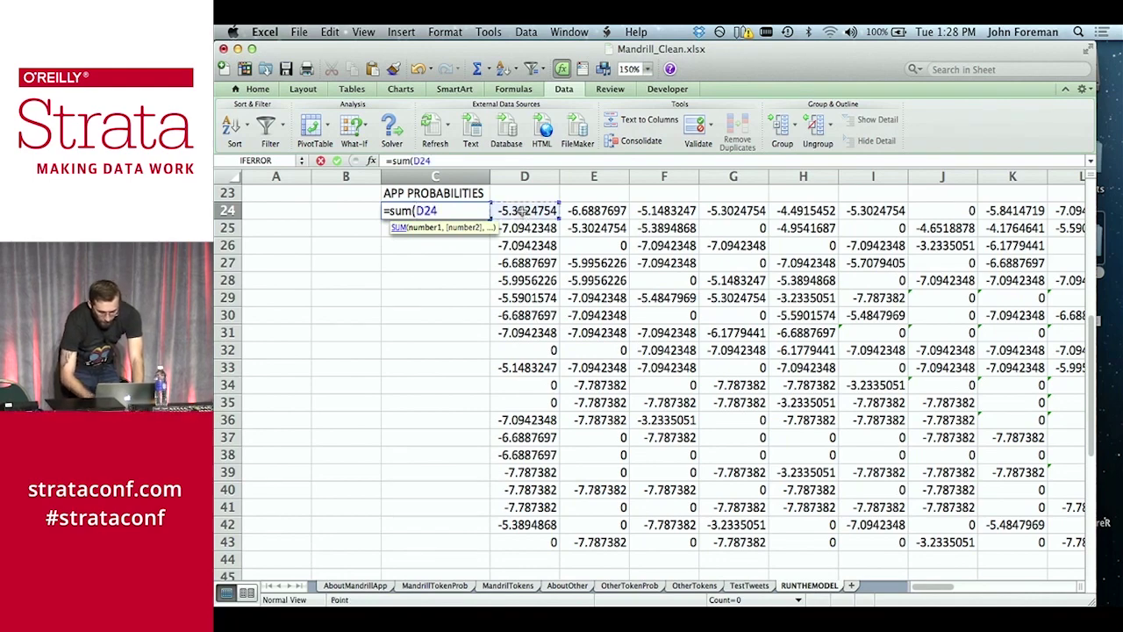
key("super+shift+Right")
key("Return")
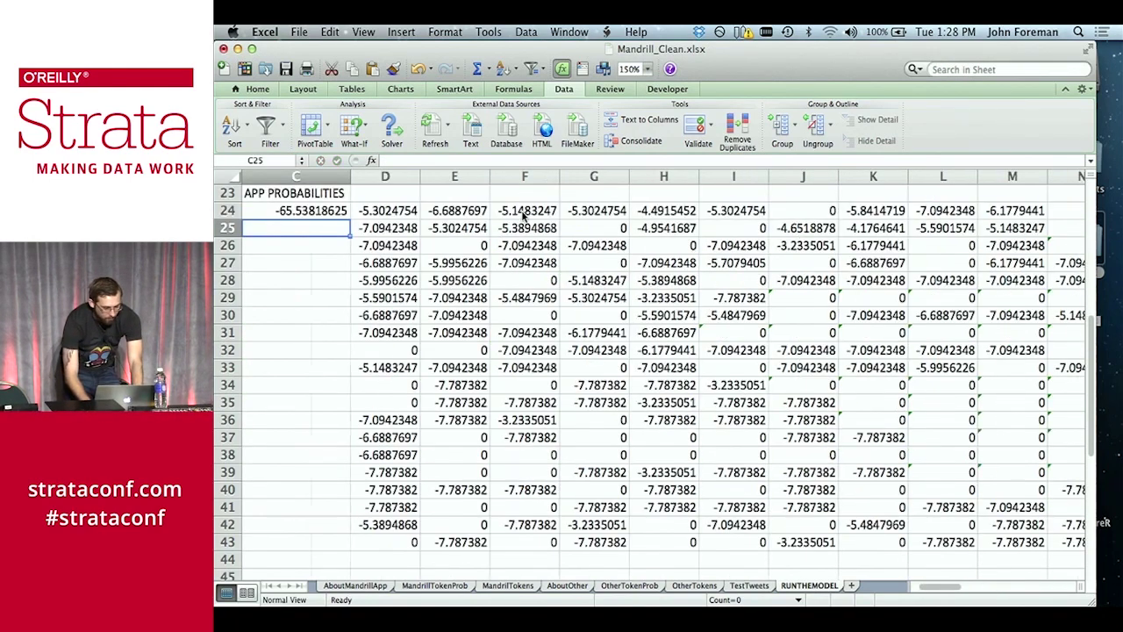
key("Up")
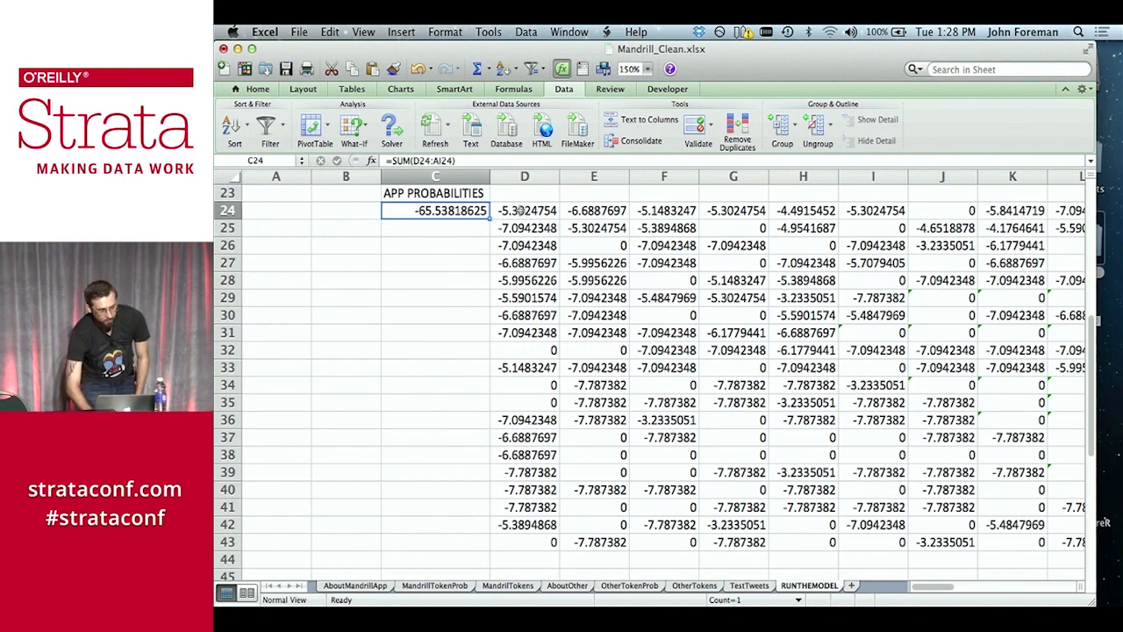
double_click(488, 218)
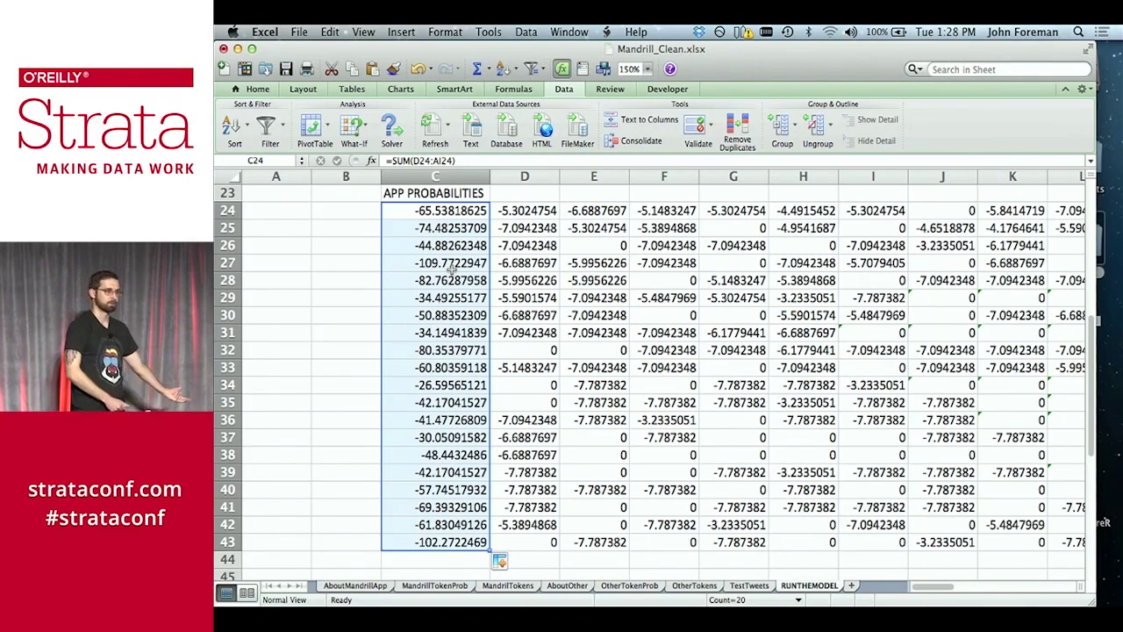
key("Down")
key("Down")
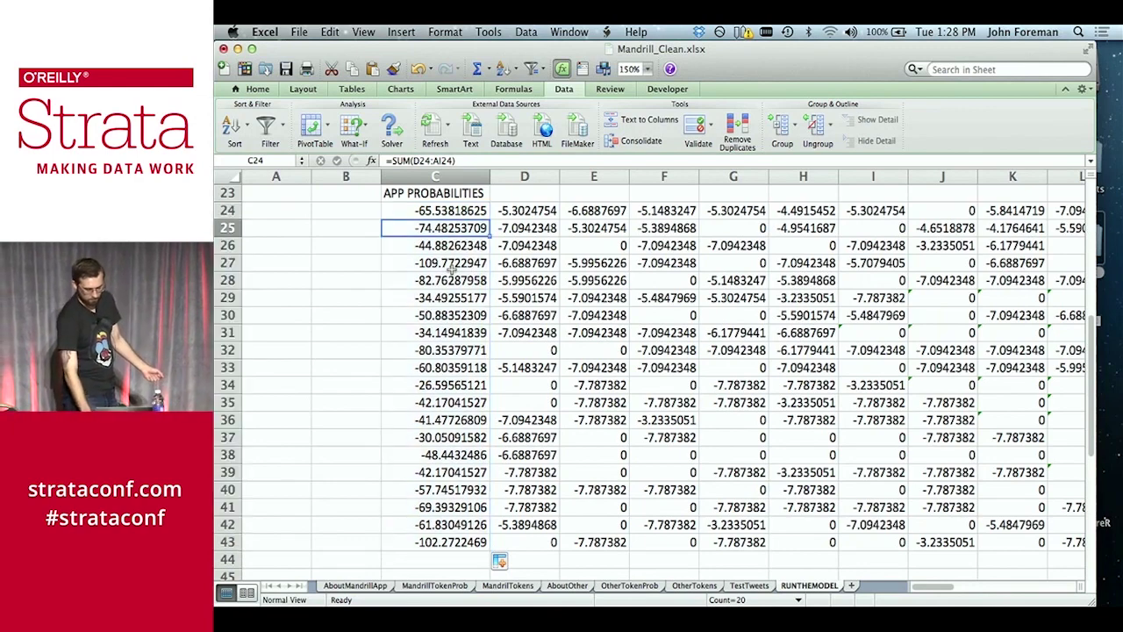
key("Left")
key("Up")
key("Up")
key("Up")
key("Up")
key("Up")
key("Up")
key("Up")
key("Up")
key("Up")
key("Up")
key("Up")
key("Up")
key("Up")
key("Up")
key("Up")
key("Up")
key("Up")
key("Up")
key("Up")
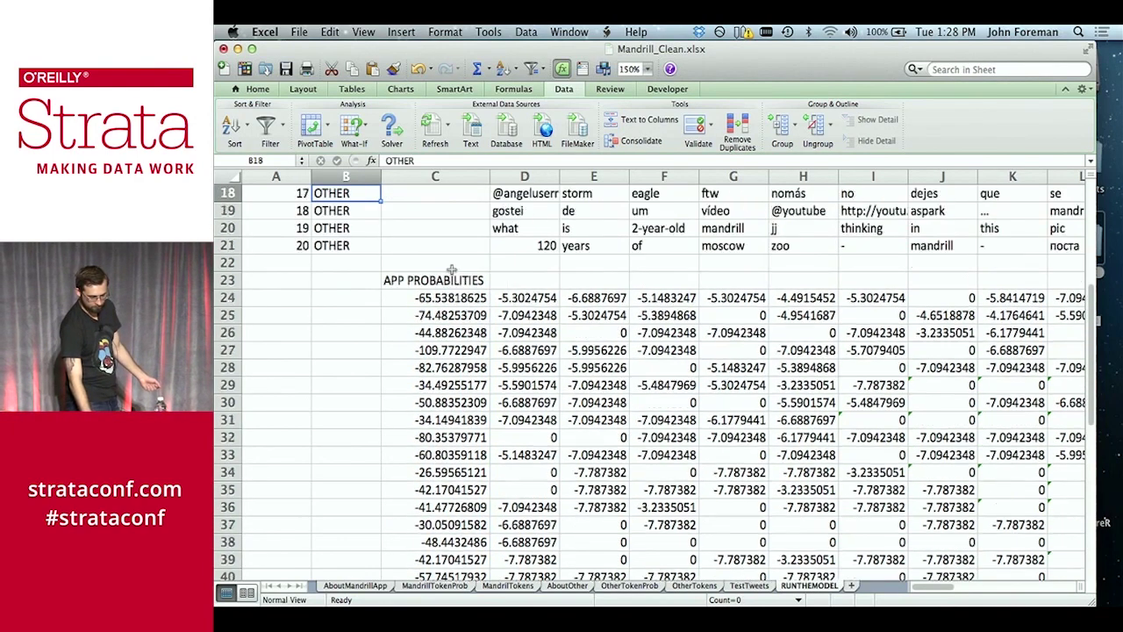
key("Up")
key("Up")
key("Up")
key("Up")
key("Up")
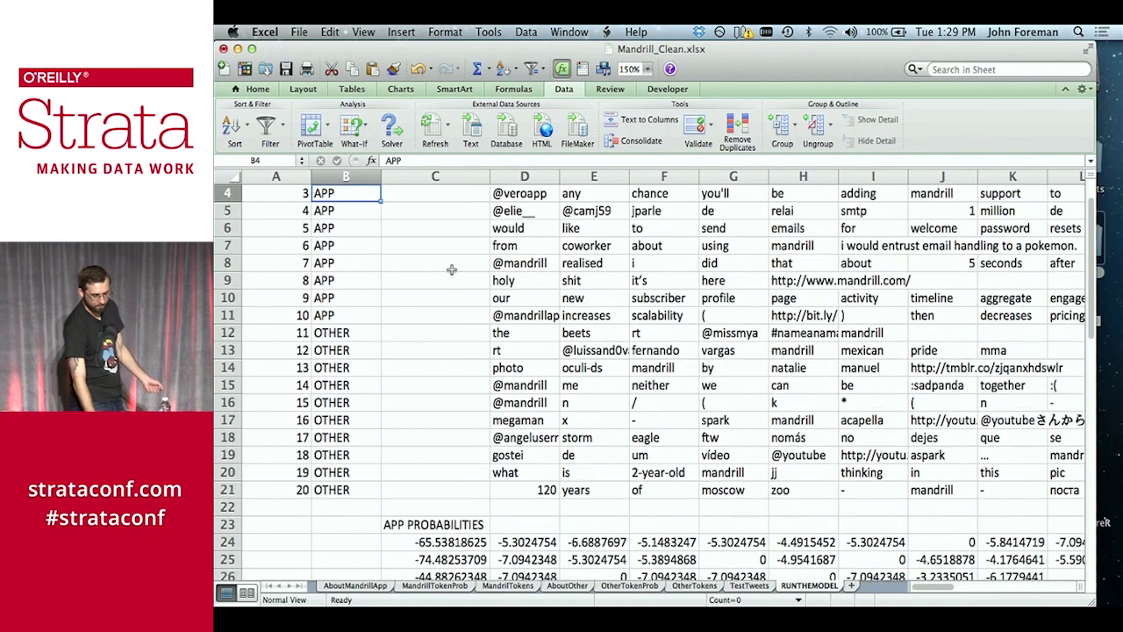
key("Down")
key("Down")
key("Down")
key("Down")
key("Down")
key("Down")
key("Down")
key("Down")
key("Down")
key("Down")
key("Down")
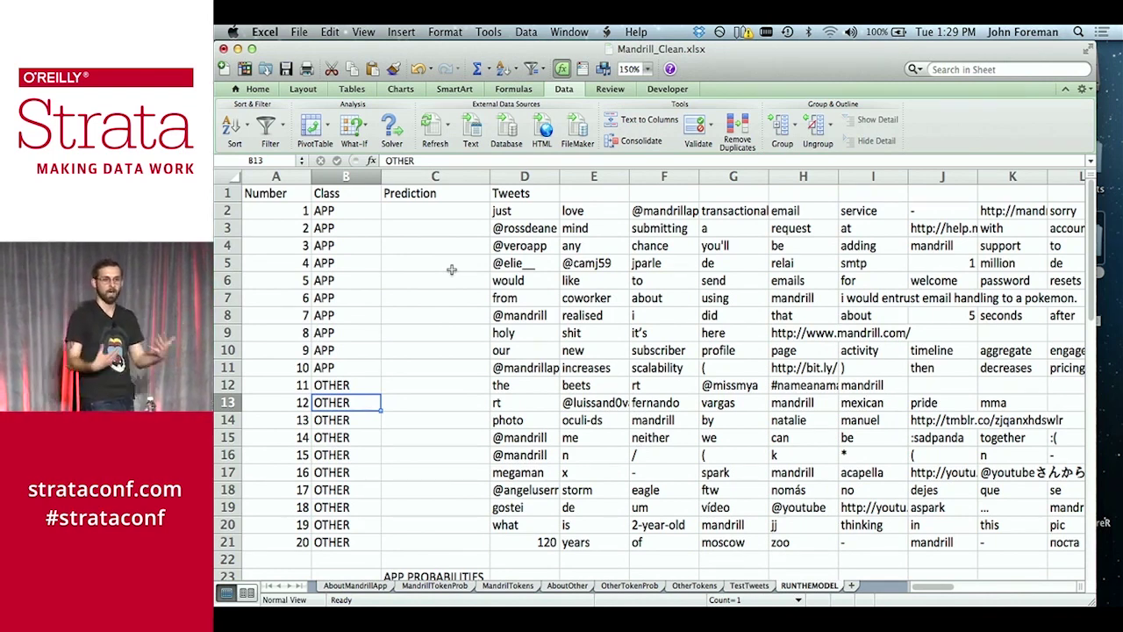
scroll(460, 355, "down", 8)
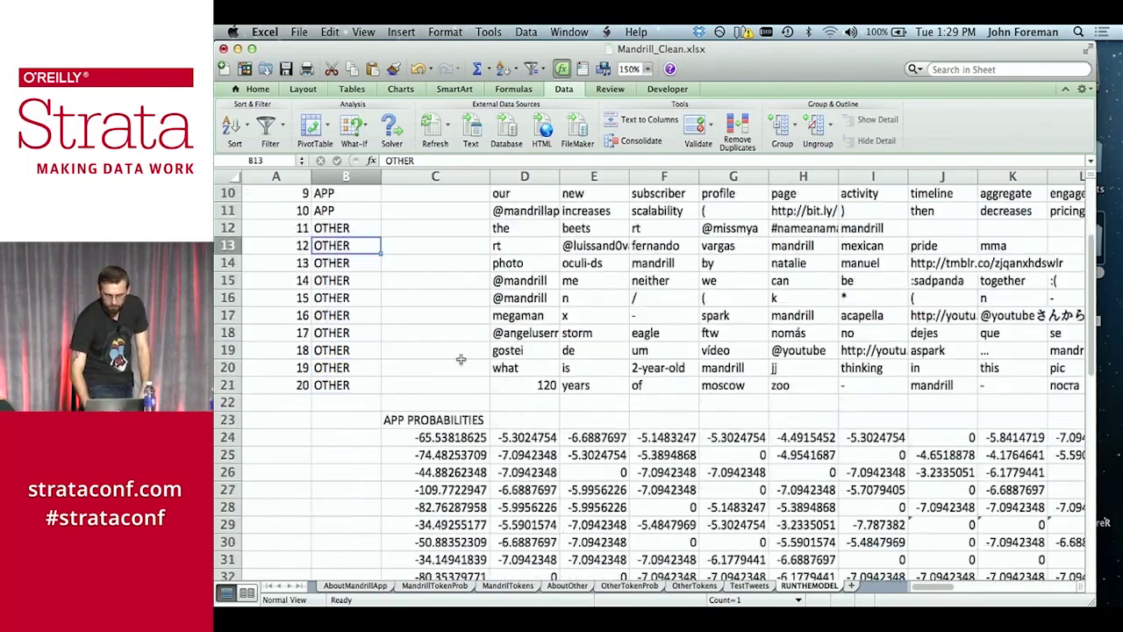
scroll(460, 355, "down", 2)
scroll(447, 422, "up", 5)
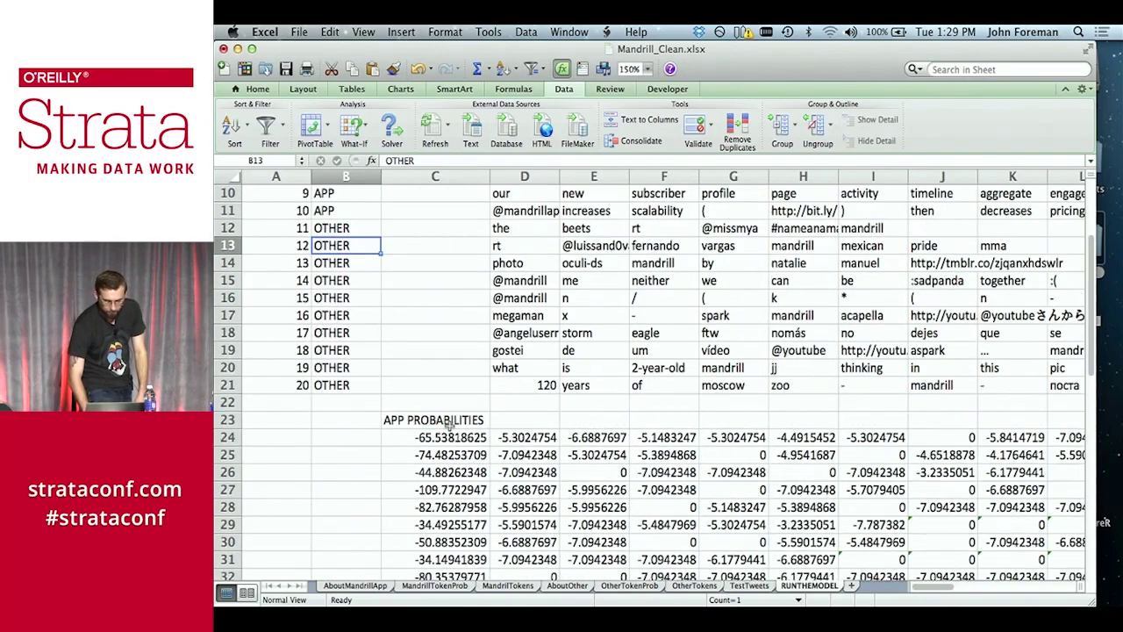
scroll(447, 423, "down", 7)
left_click(428, 318)
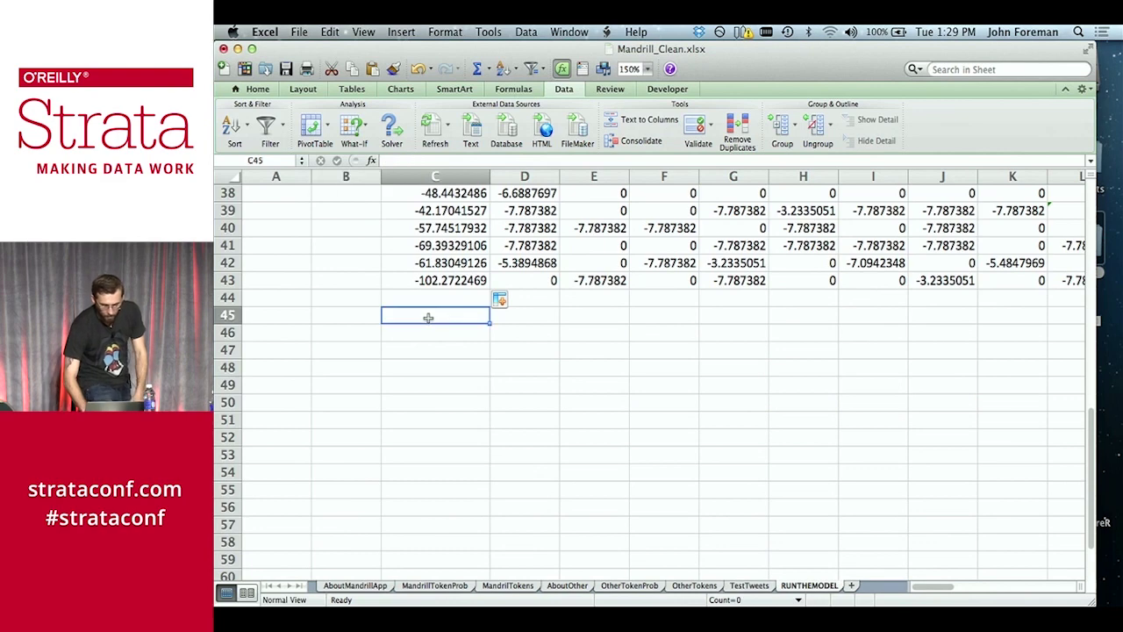
Label C45 'OTHER Probabilities' and check the row total in C24
type("OTHER Pr")
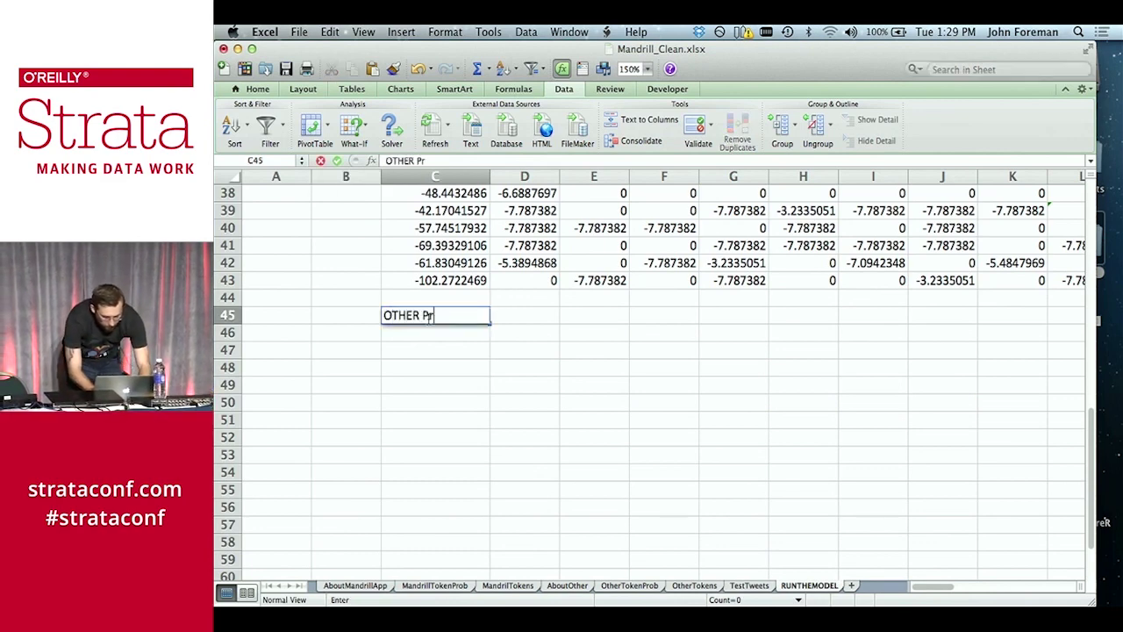
type("obab")
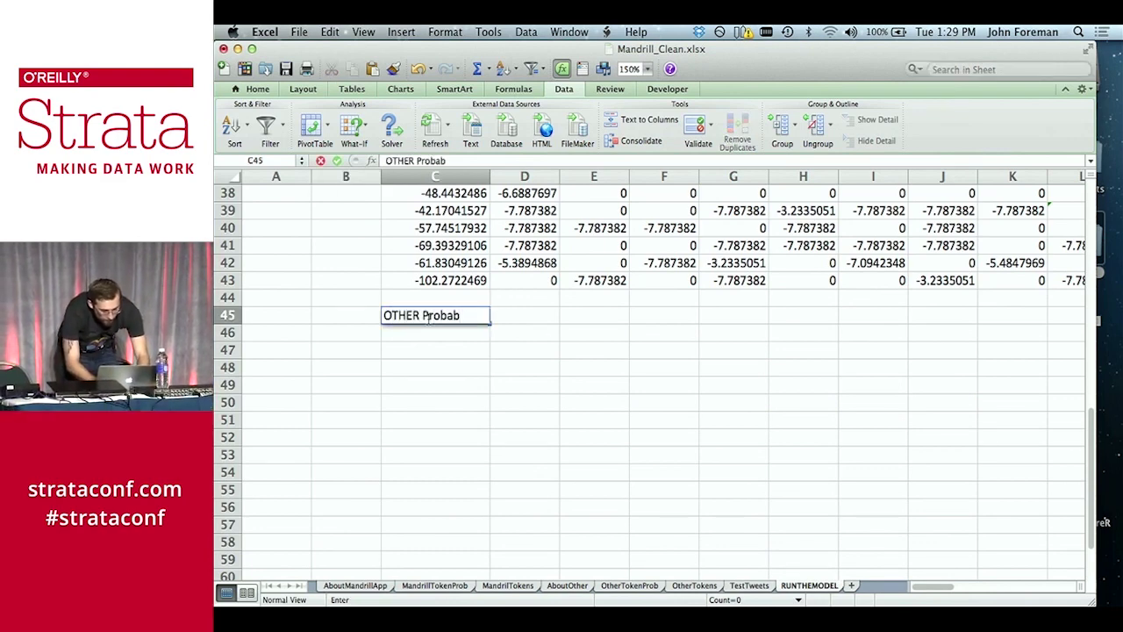
type("ili")
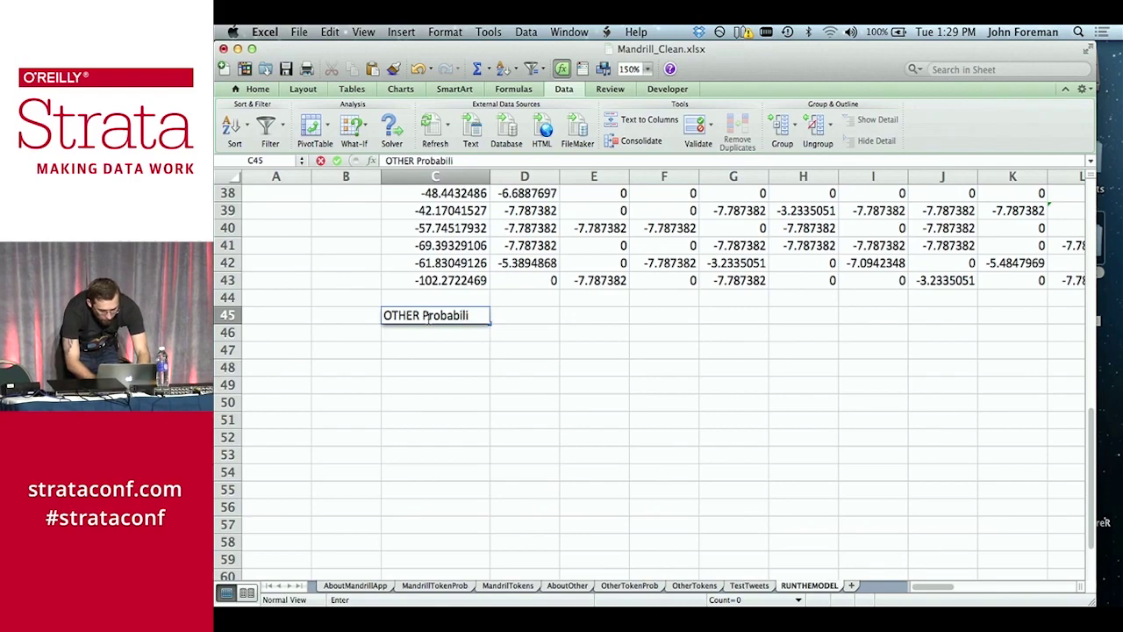
type("ties")
key("Return")
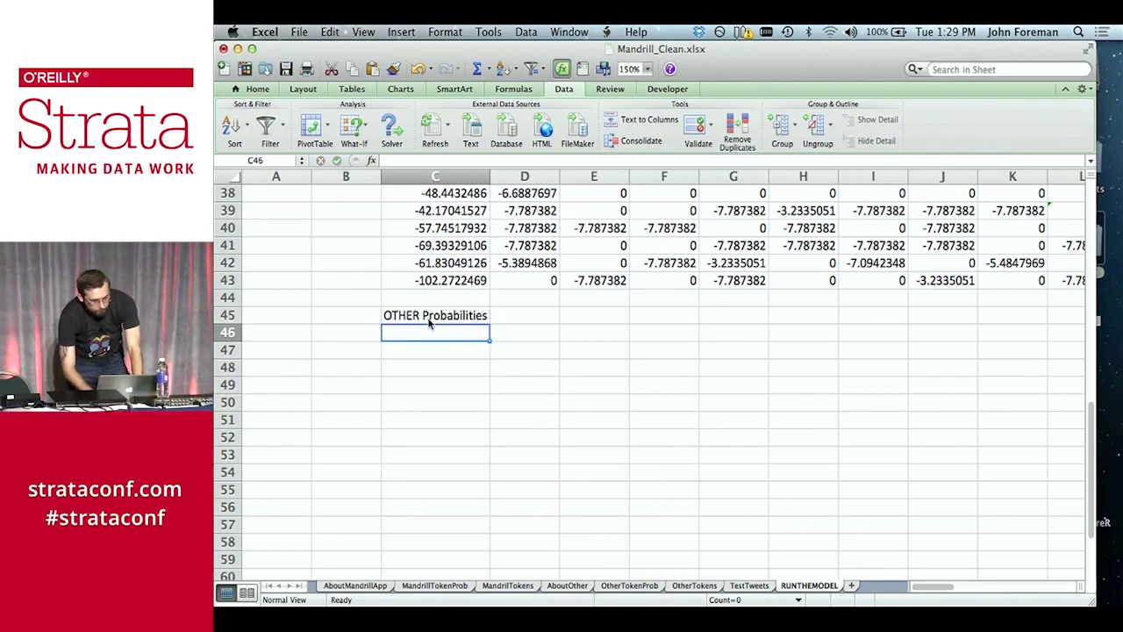
scroll(433, 294, "up", 8)
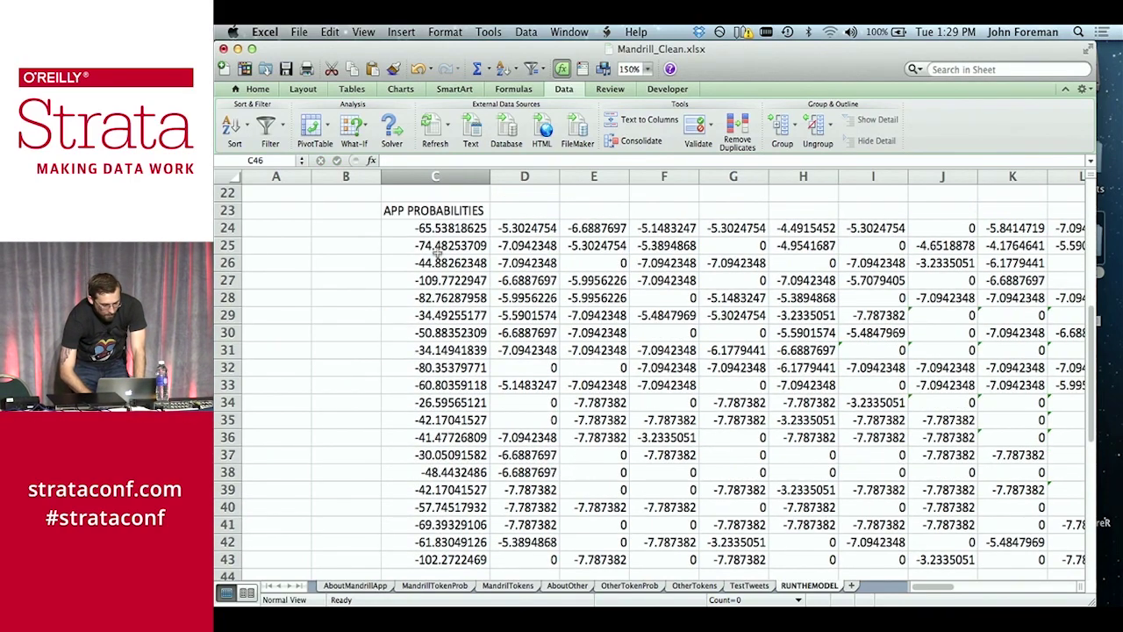
left_click(434, 227)
Review D24's lookup formula without changing it, then go to the OtherTokenProb sheet
left_click(507, 231)
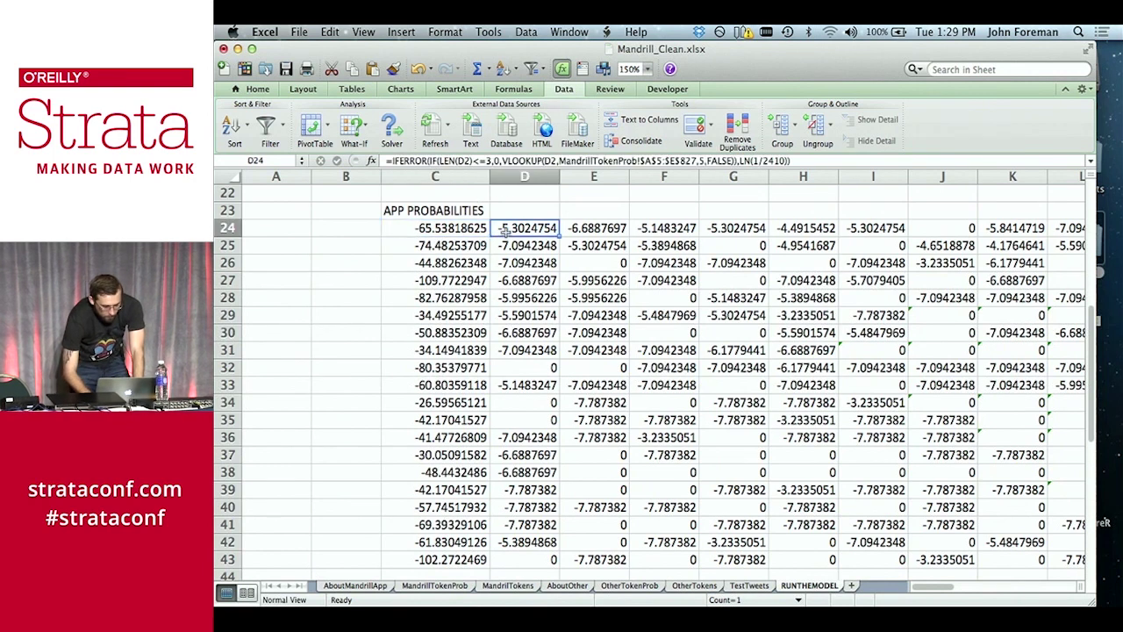
left_click(811, 160)
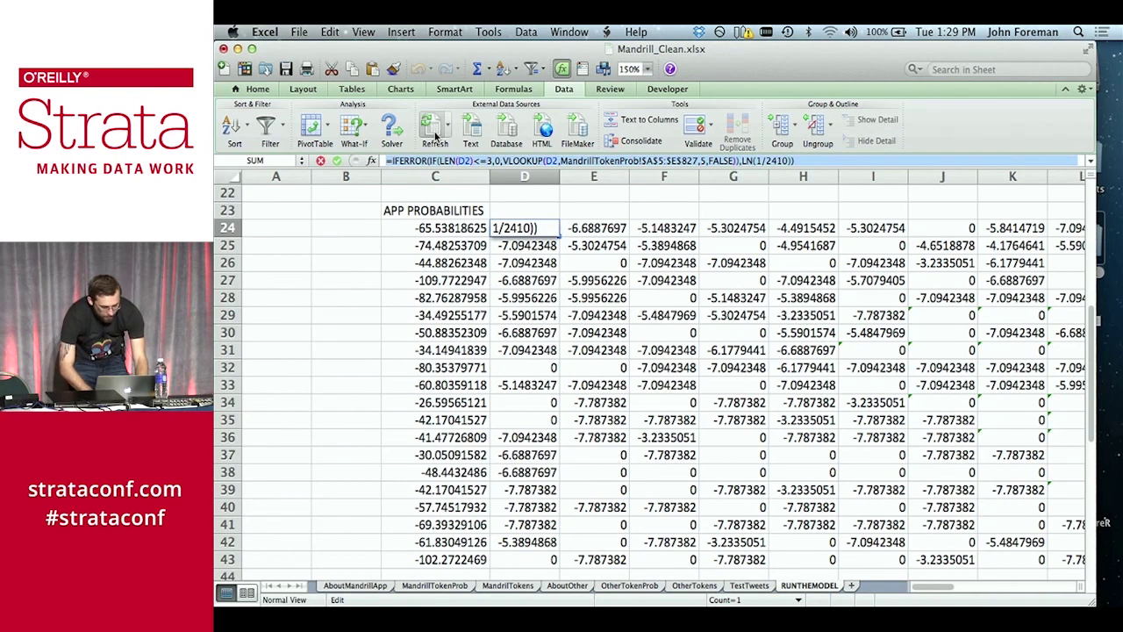
key("Return")
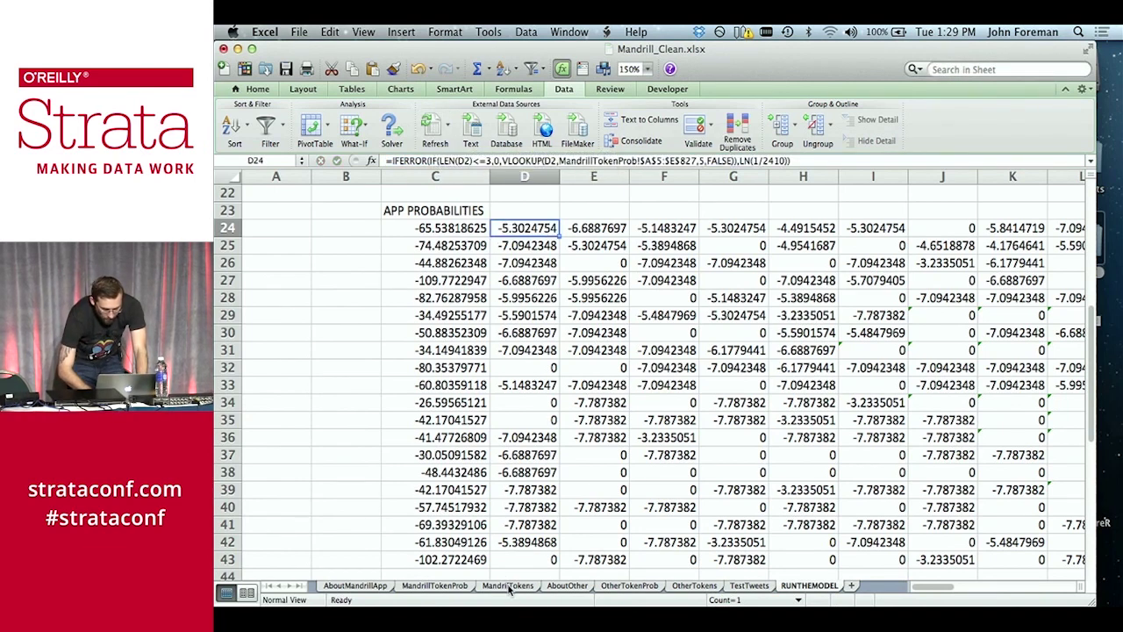
left_click(628, 587)
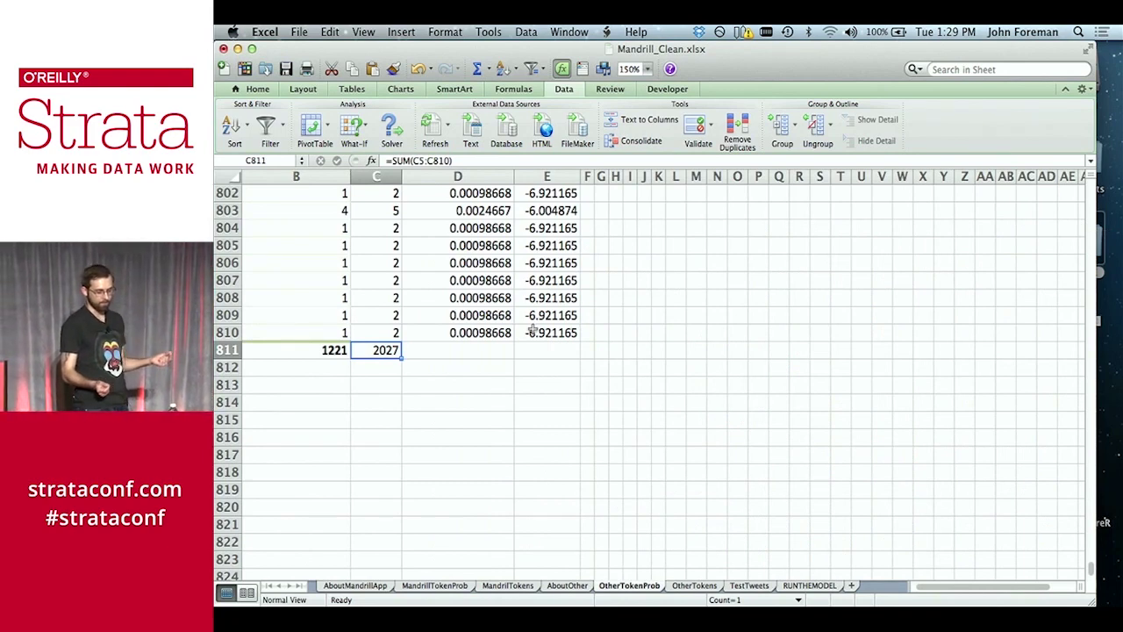
Browse the OtherTokenProb word list to the totals row, confirm C811 shows 2027, and return to RUNTHEMODEL
scroll(574, 250, "left", 3)
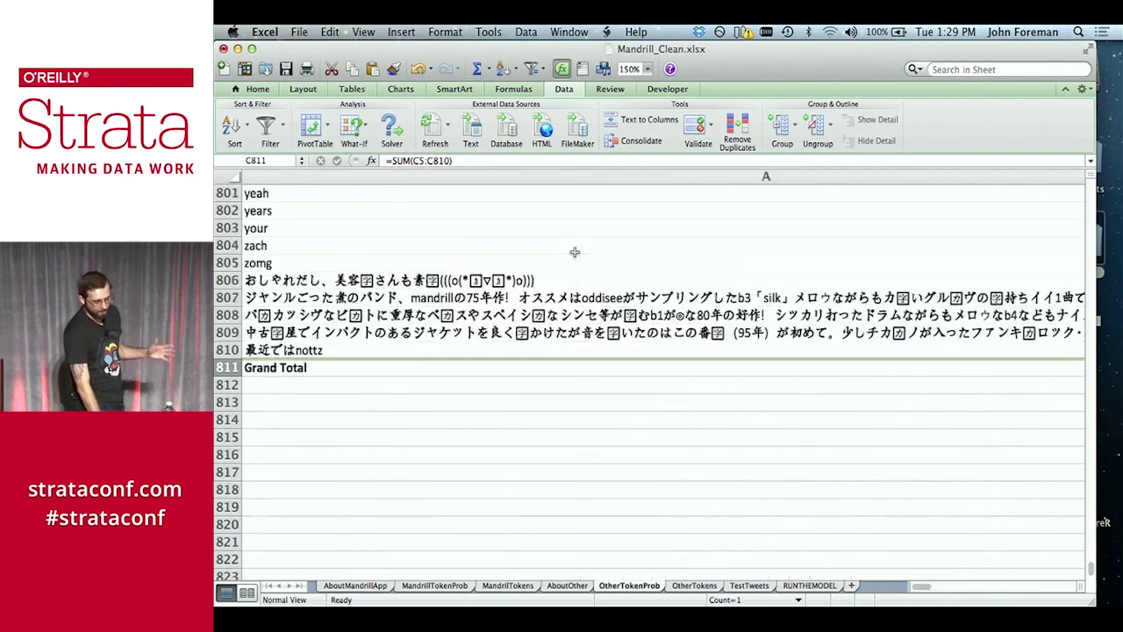
scroll(574, 251, "up", 1)
left_click(451, 384)
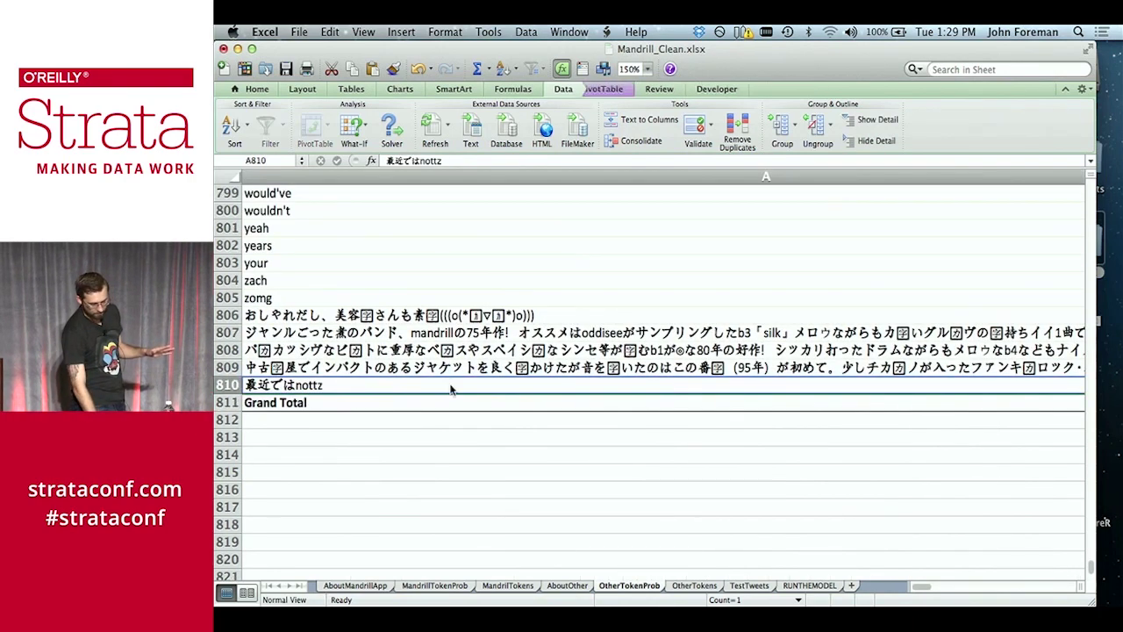
key("super+Up")
key("Down")
key("Down")
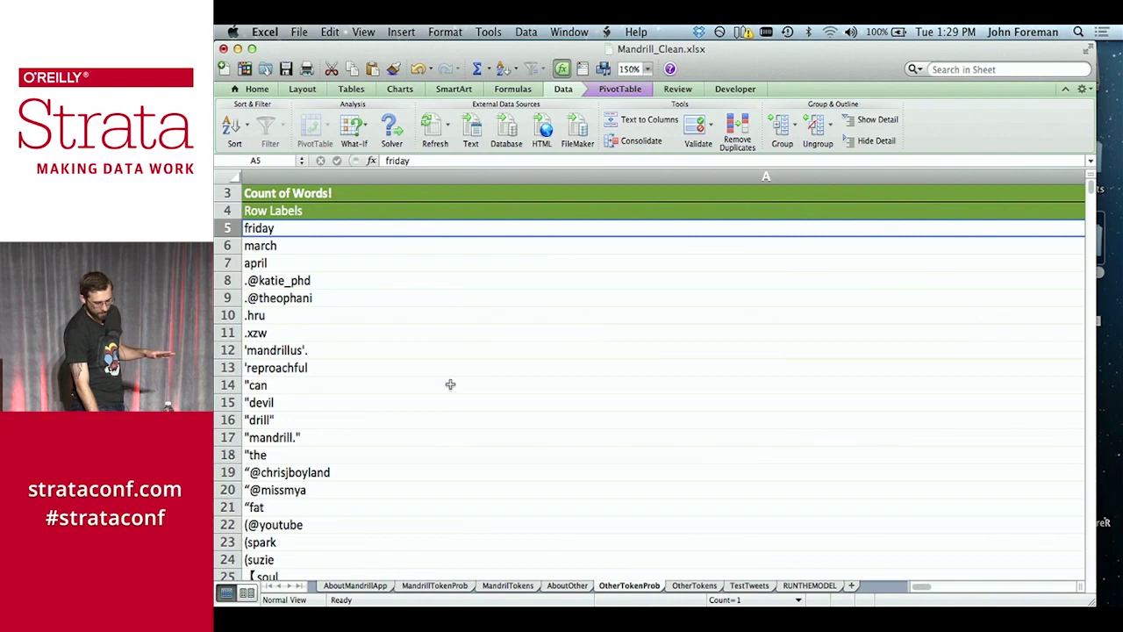
key("super+Down")
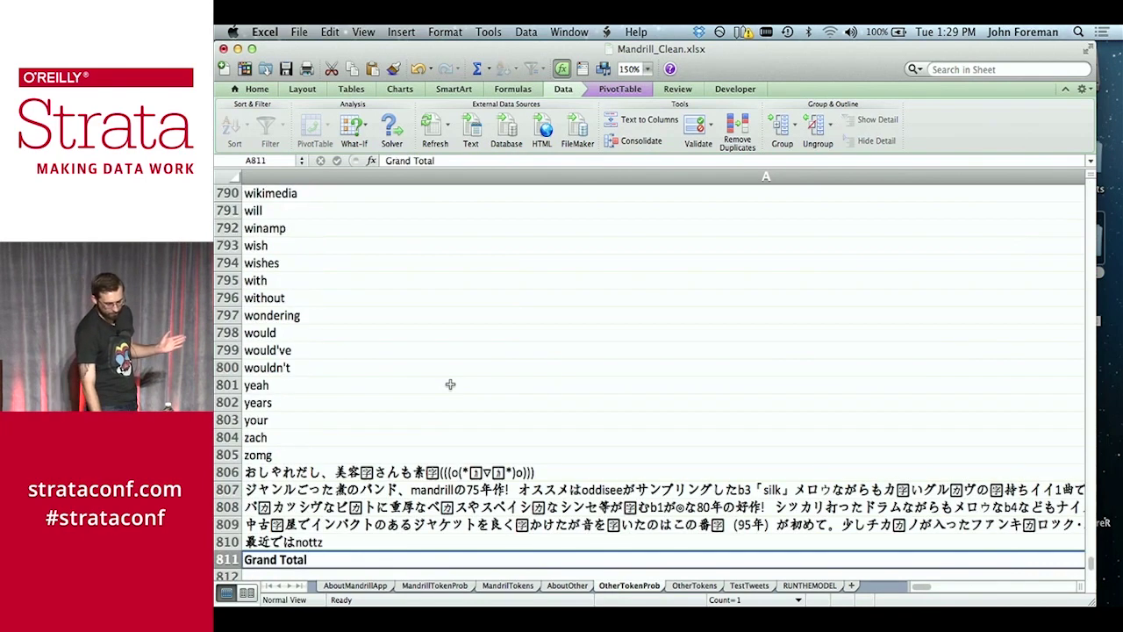
key("Right")
key("Right")
key("Right")
key("Right")
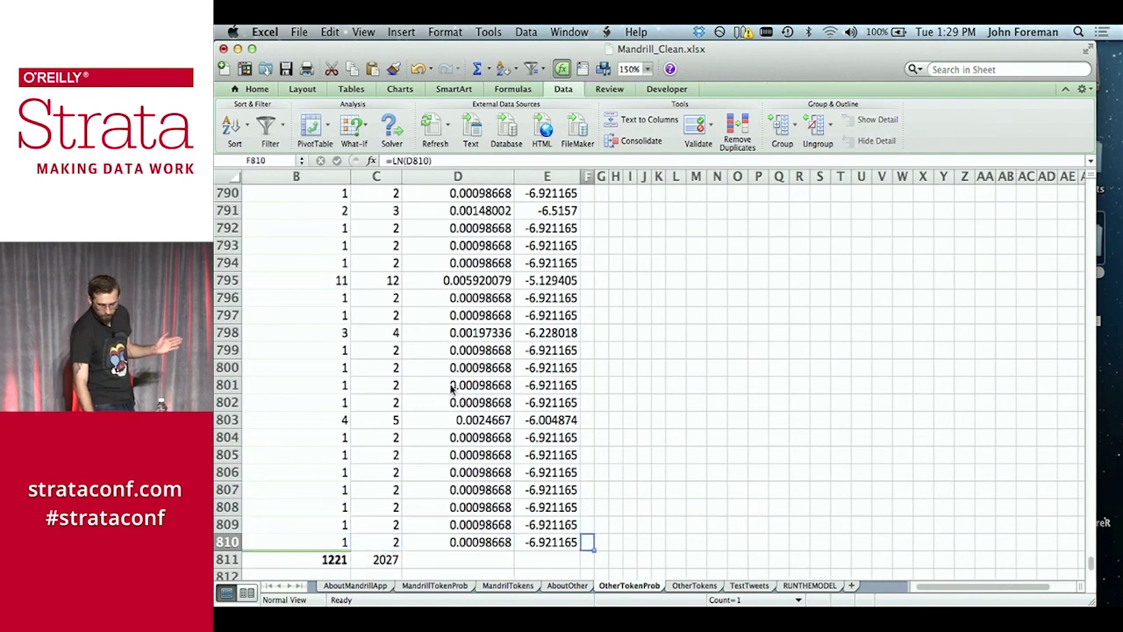
key("Down")
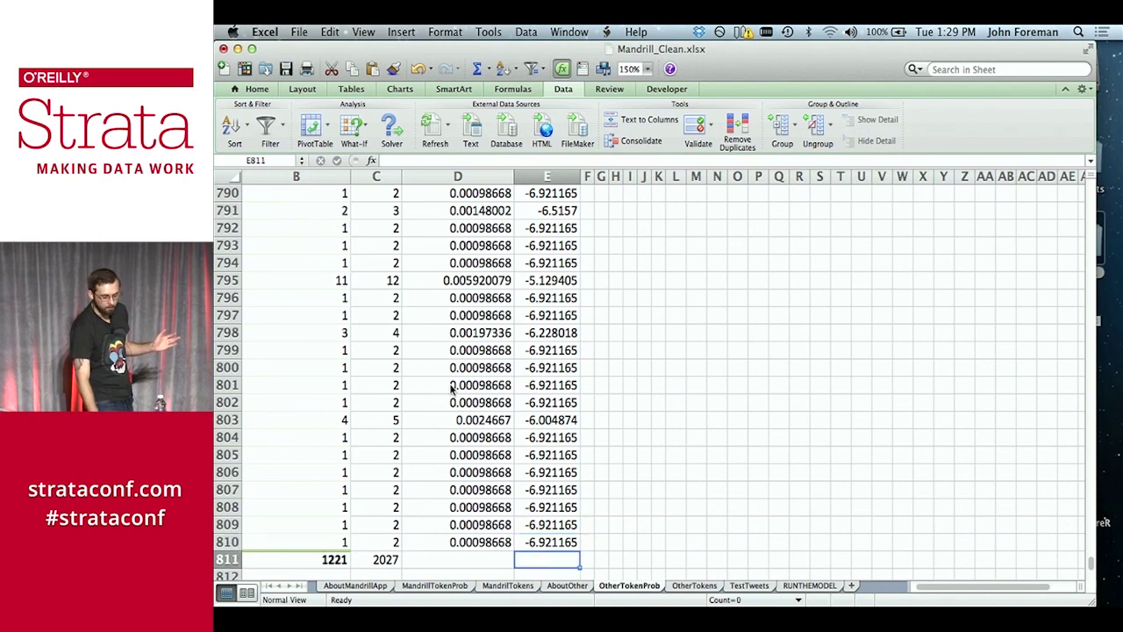
key("Left")
key("Left")
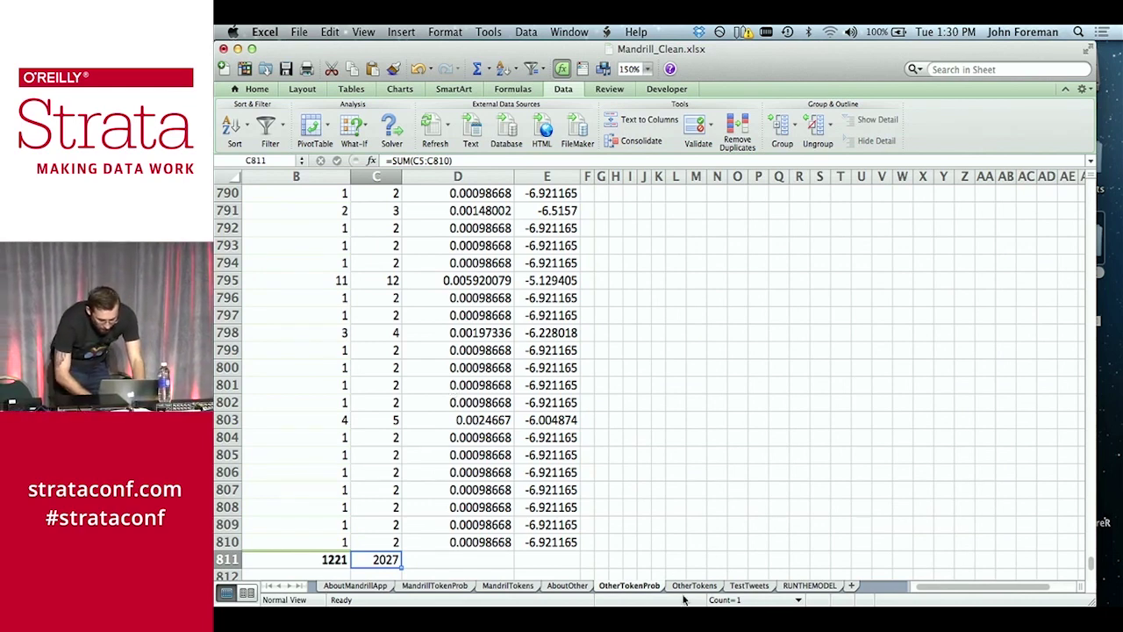
left_click(788, 587)
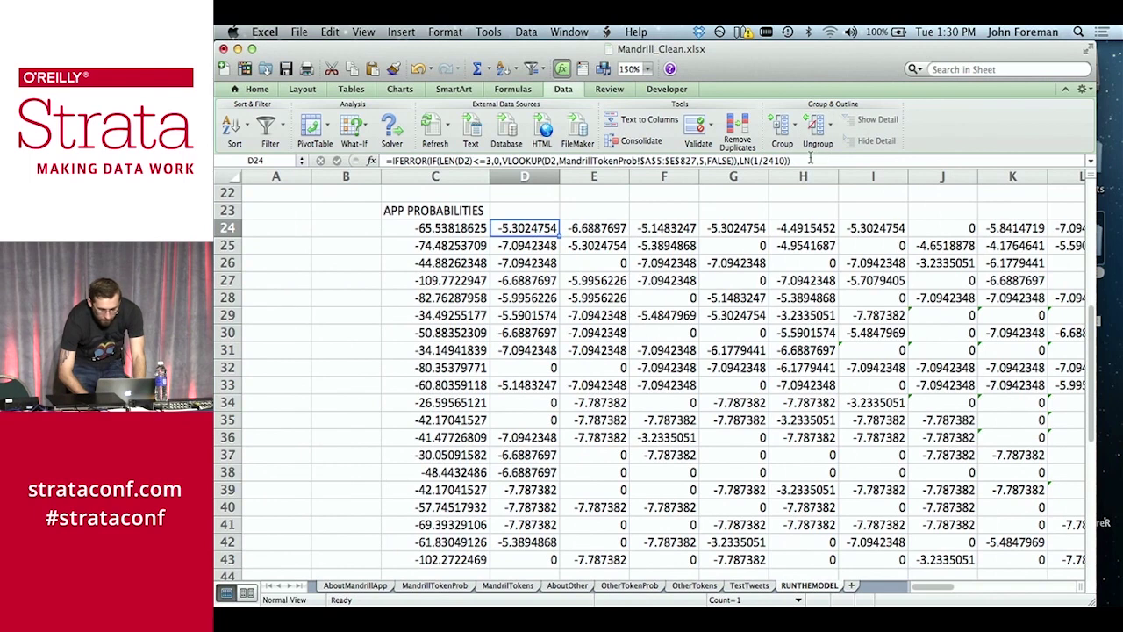
Copy D24's lookup formula into D46 under OTHER Probabilities
key("F2")
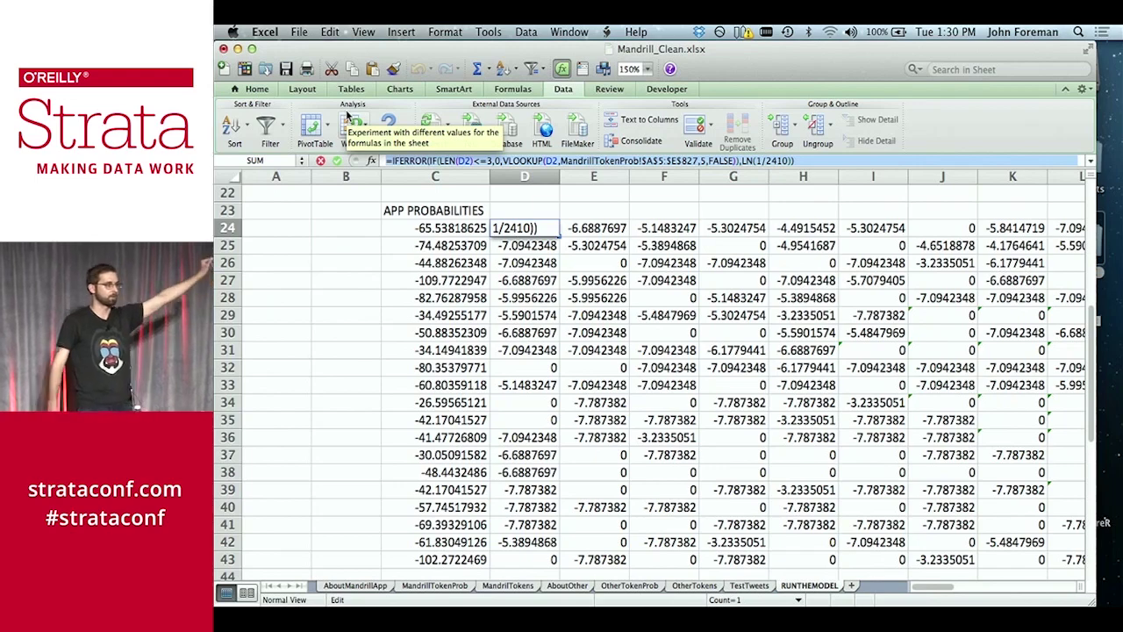
key("Return")
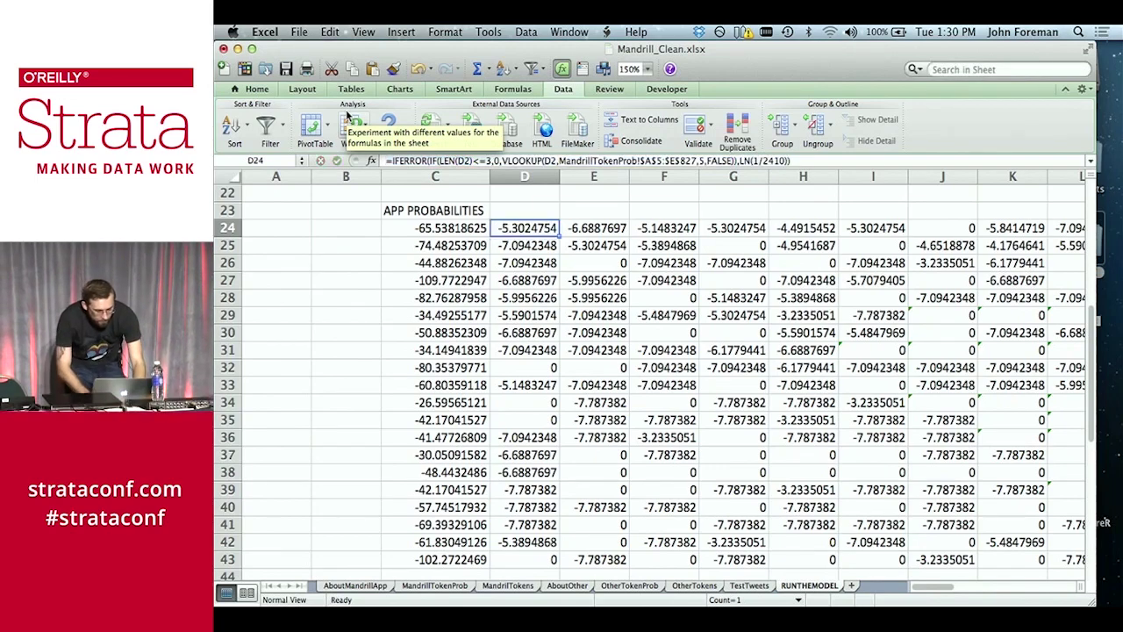
scroll(414, 289, "down", 10)
left_click(515, 422)
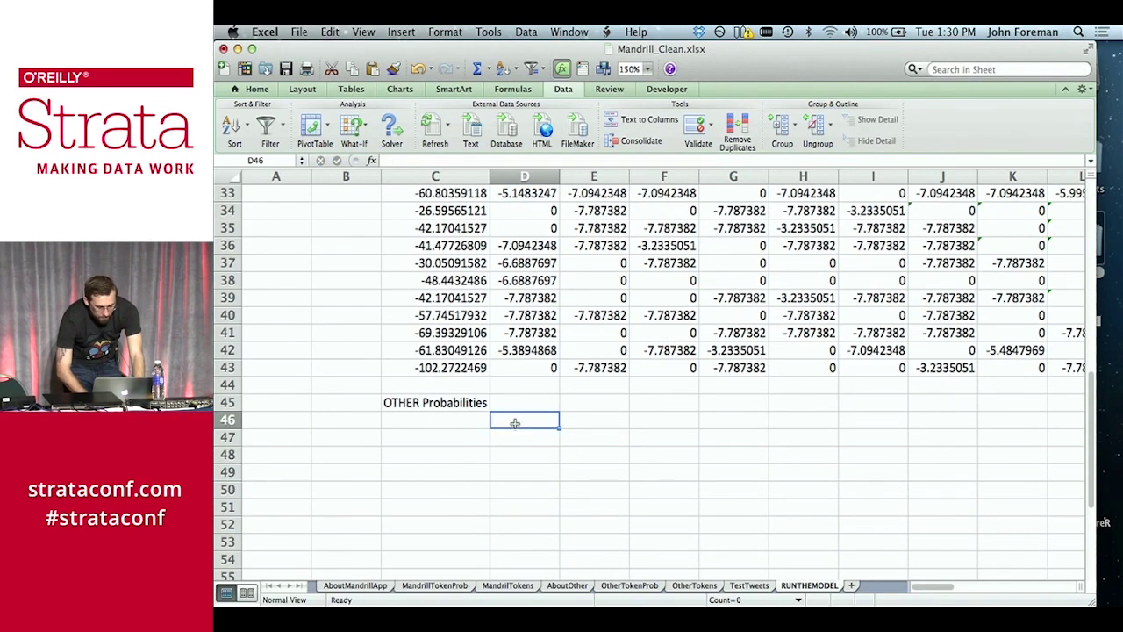
left_click(537, 159)
type("=IFERROR(IF(LEN(D2)<=3,0,VLOOKUP(D2,MandrillTokenProb!$A$5:$E$827,5,FALSE)),LN(1/2410))")
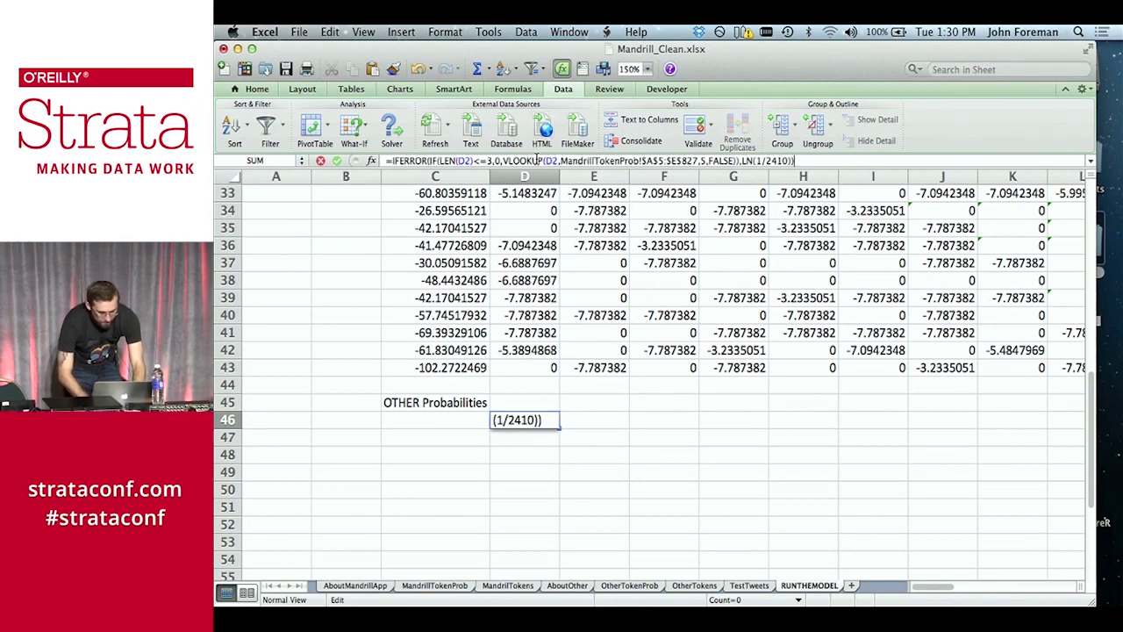
Edit D46's formula to use OtherTokenProb!$A$5:$E$810 with an LN(1/2027) fallback
left_click(596, 161)
key("BackSpace")
key("BackSpace")
key("BackSpace")
key("BackSpace")
key("BackSpace")
key("BackSpace")
key("BackSpace")
key("BackSpace")
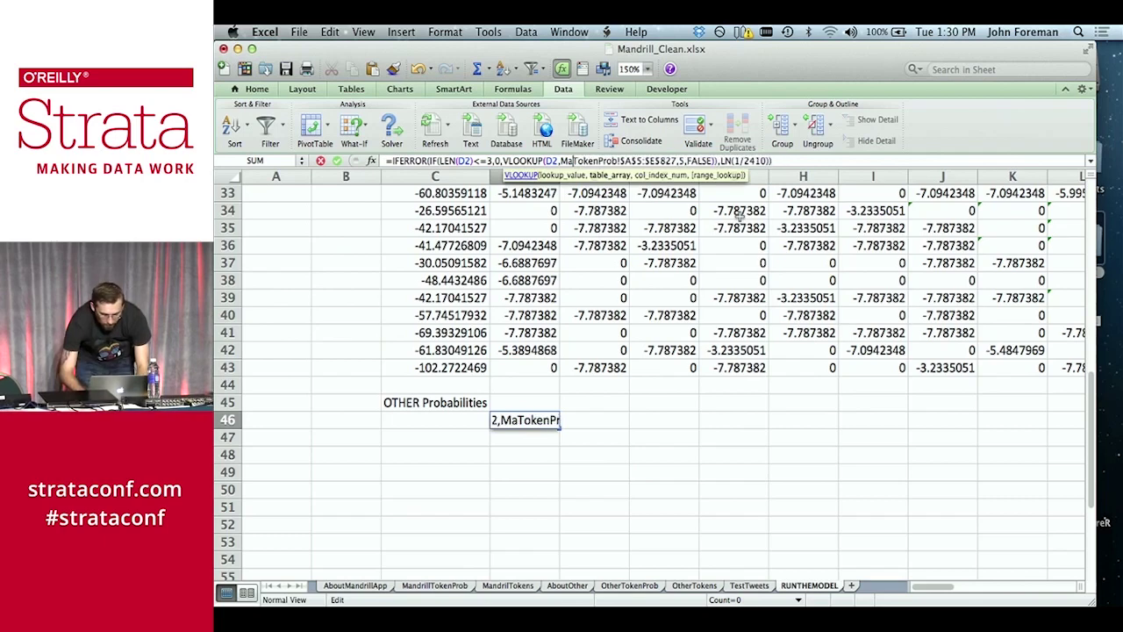
type("OTHER")
key("BackSpace")
key("BackSpace")
key("BackSpace")
key("BackSpace")
type("ther")
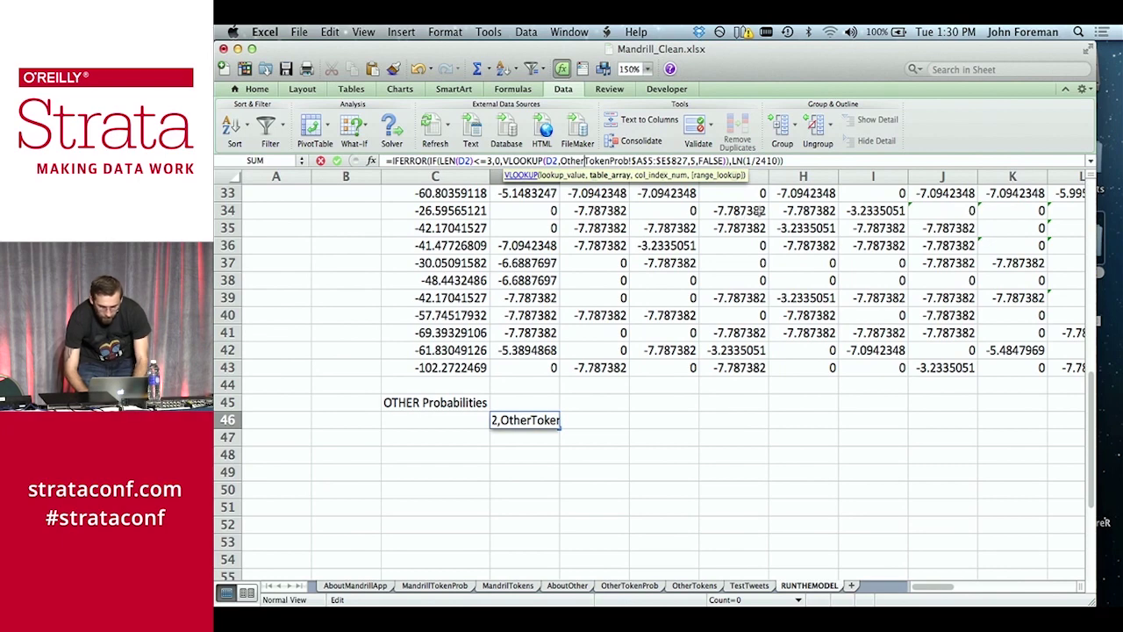
key("BackSpace")
key("BackSpace")
type("10")
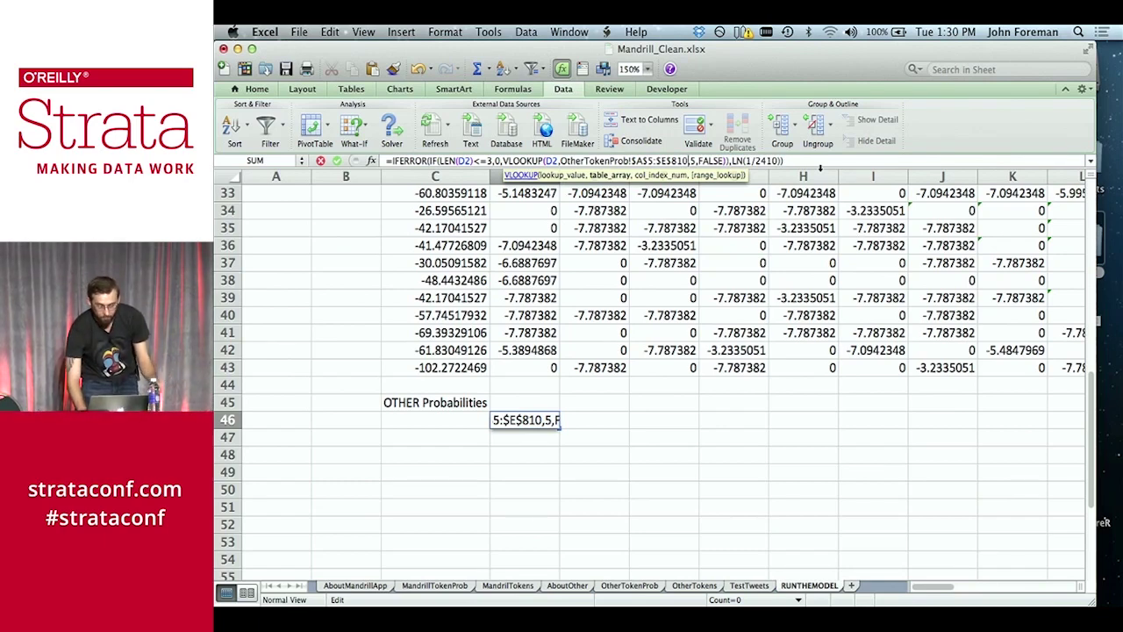
left_click(769, 161)
key("Delete")
key("Delete")
key("BackSpace")
type("027")
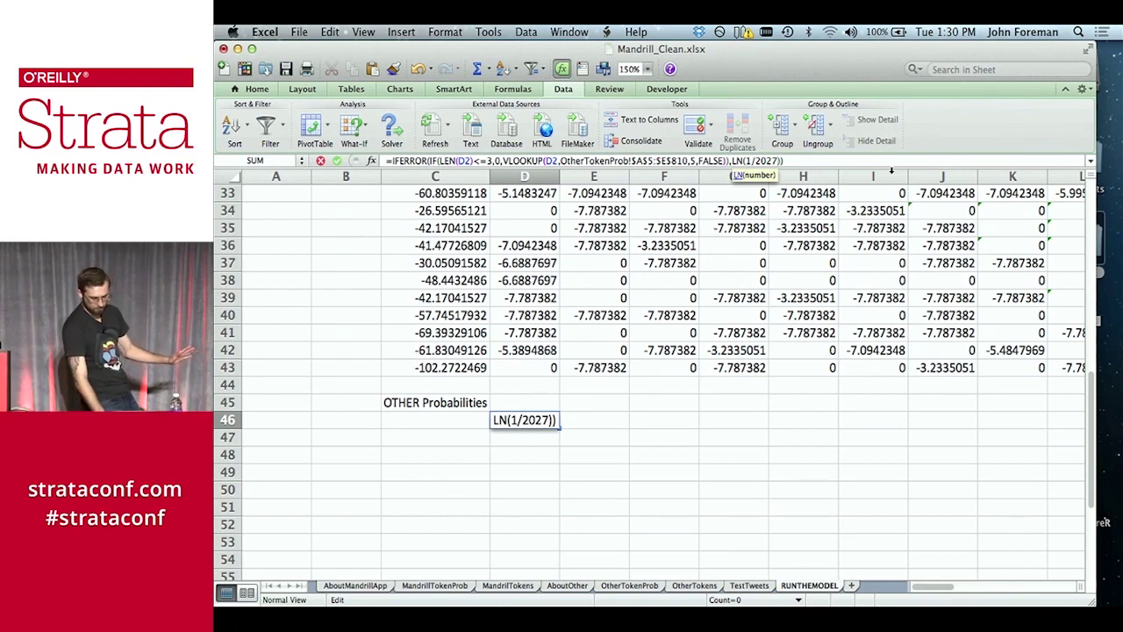
key("Return")
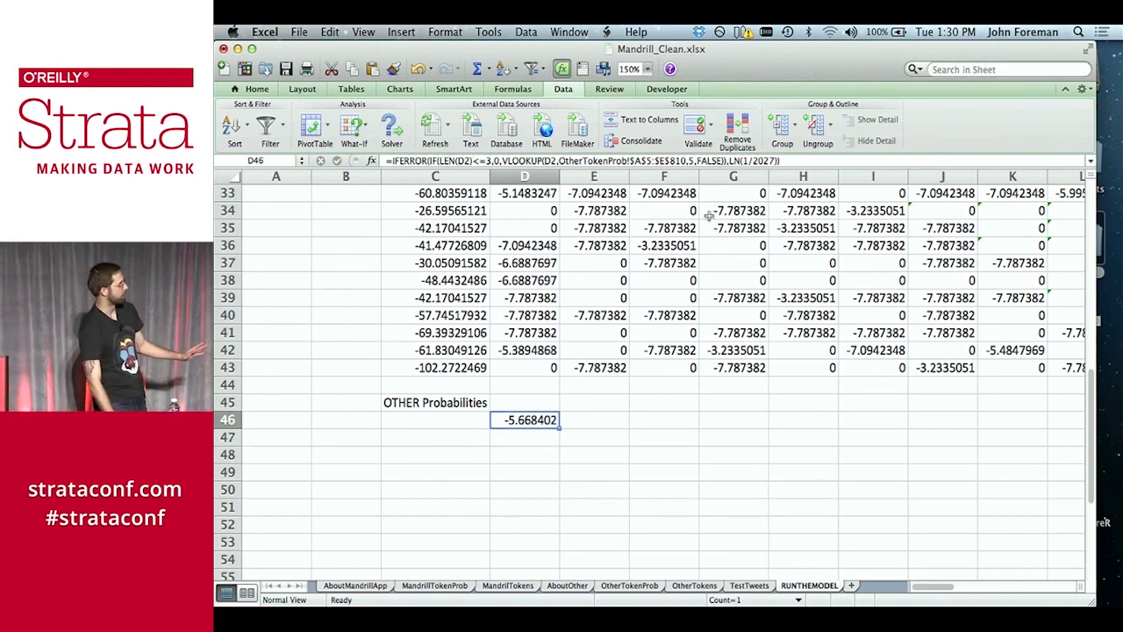
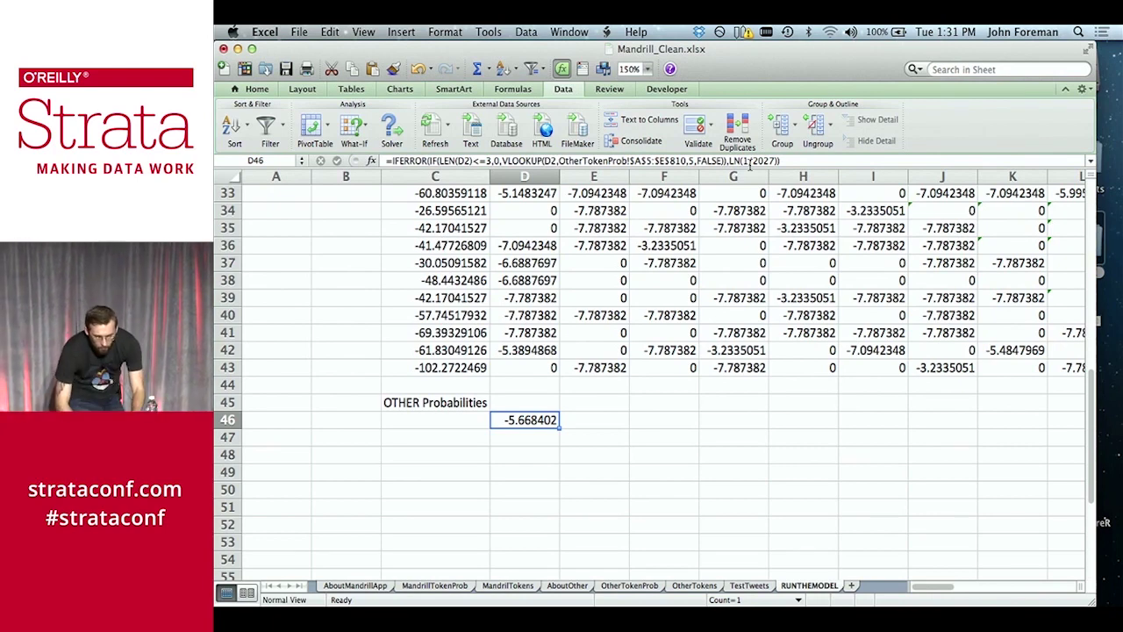
Fill the OTHER log-probability formula from D46 across to column AI and down to row 65
left_click_drag(571, 430, 563, 560)
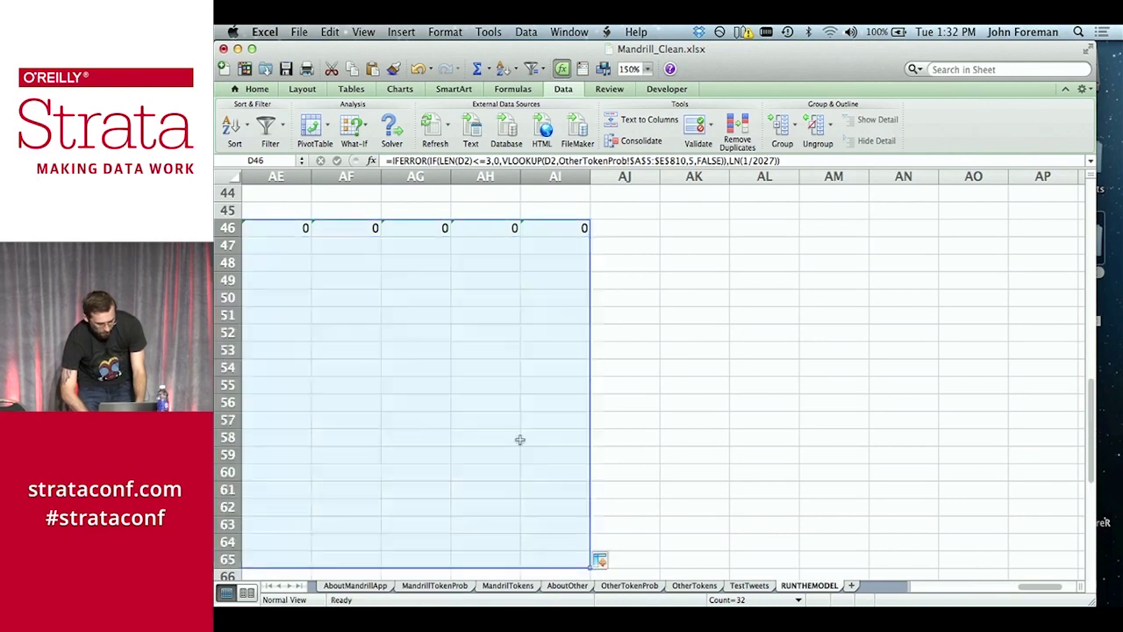
scroll(518, 413, "left", 10)
scroll(509, 411, "left", 15)
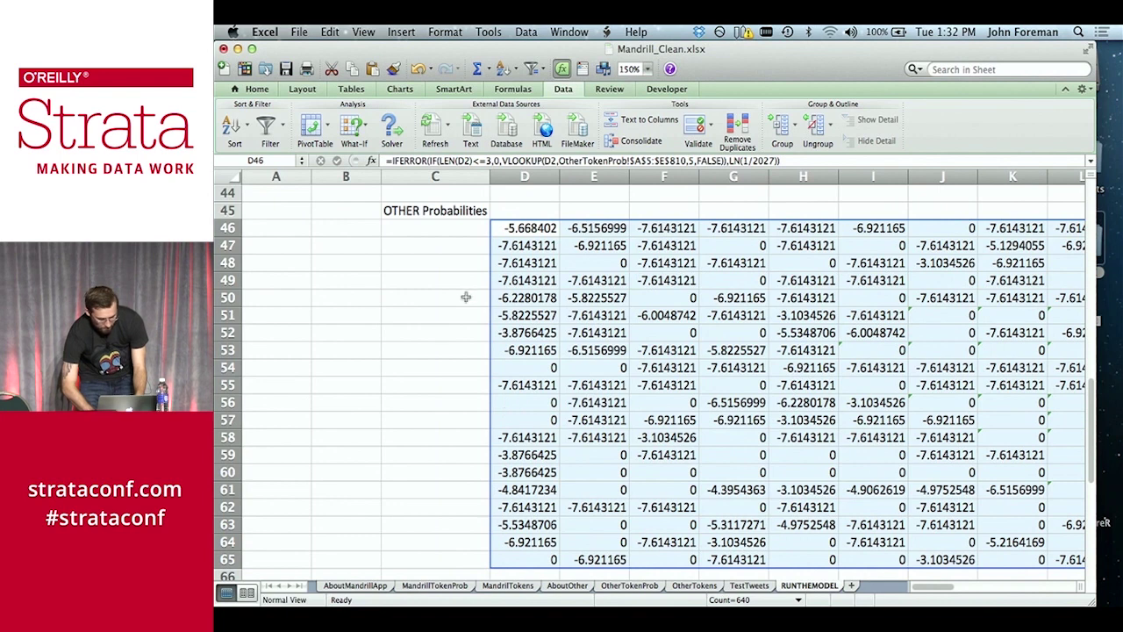
left_click(445, 232)
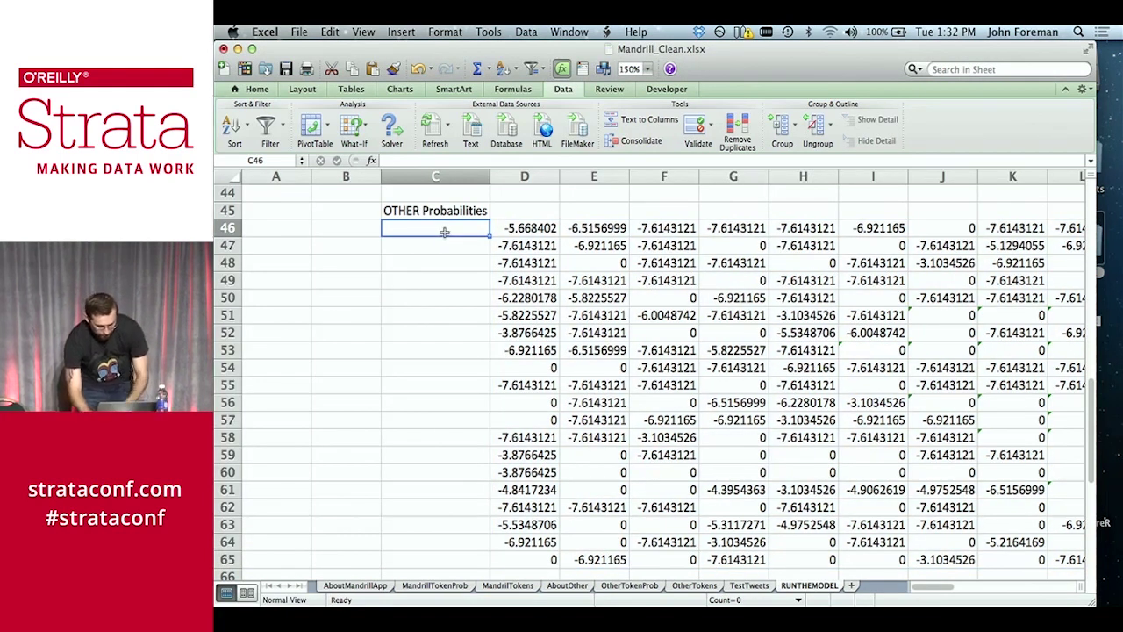
Enter =SUM(D46:AI46) in C46 to total the first tweet's OTHER log-probabilities (-80.01976399)
type("=sum(")
key("Right")
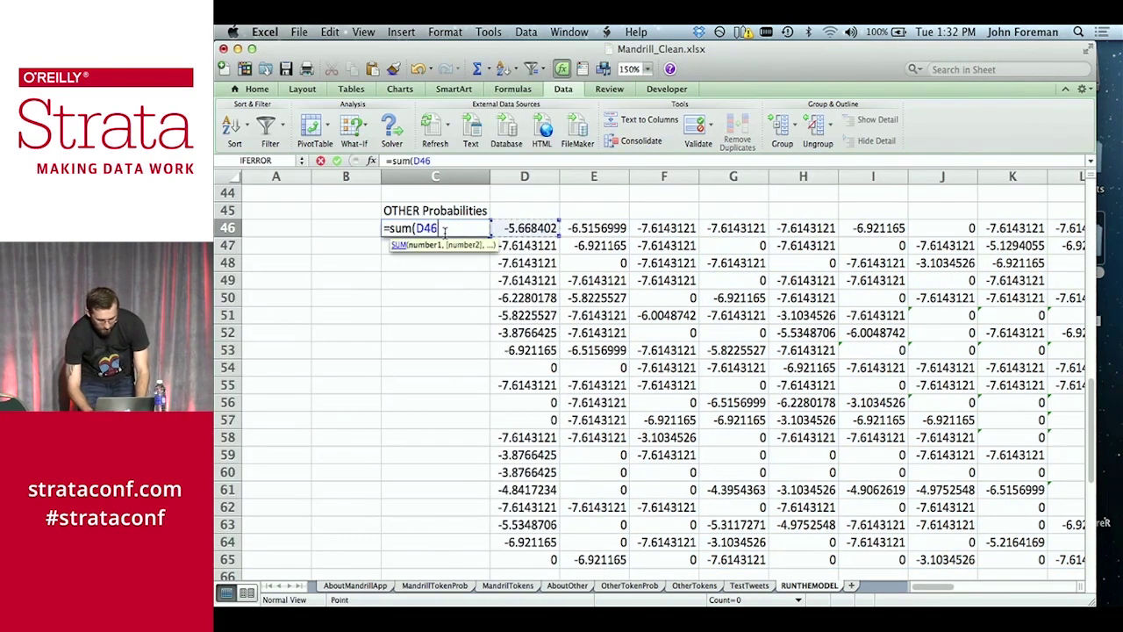
key("ctrl+shift+Right")
key("Return")
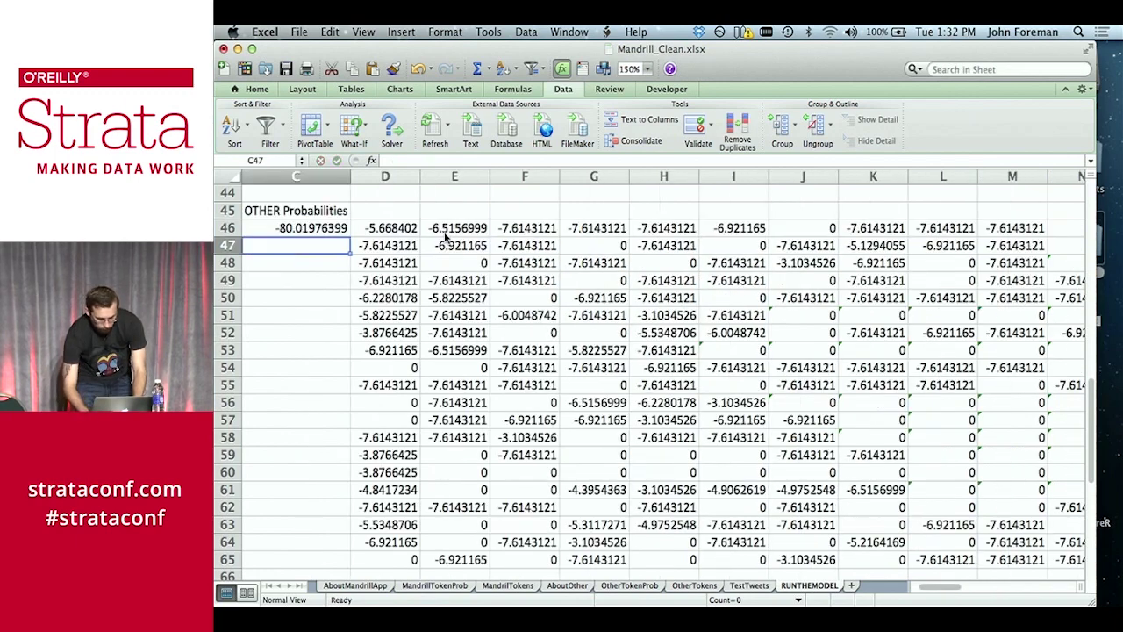
Copy the C46 OTHER total formula down column C to row 65
scroll(445, 232, "left", 1)
left_click(413, 230)
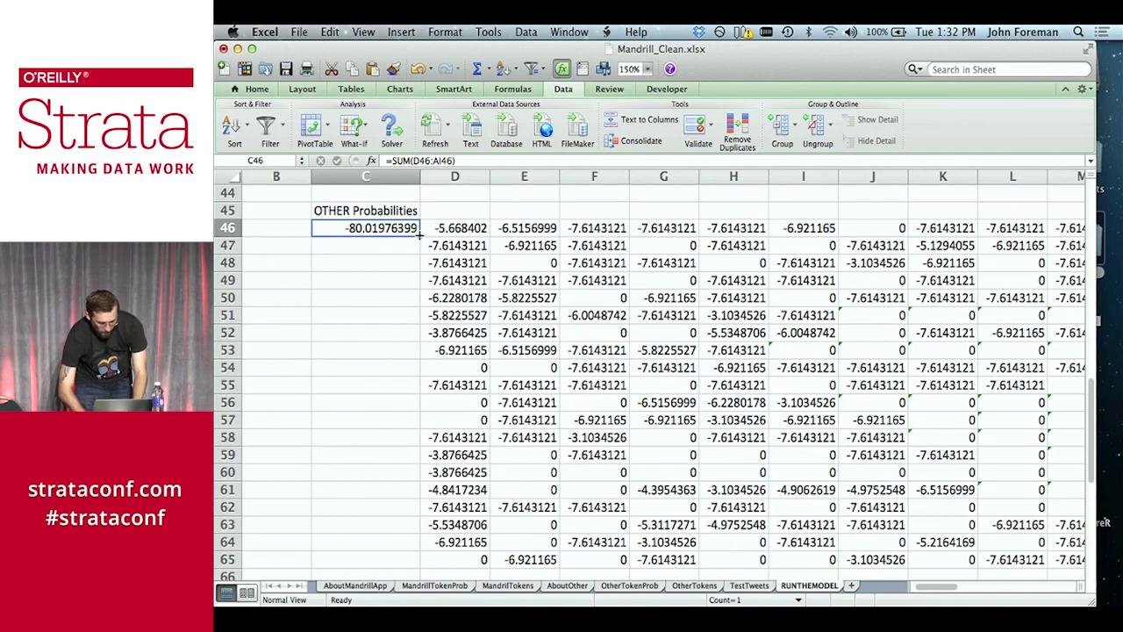
double_click(419, 234)
scroll(409, 230, "up", 7)
scroll(407, 228, "up", 2)
scroll(406, 228, "left", 1)
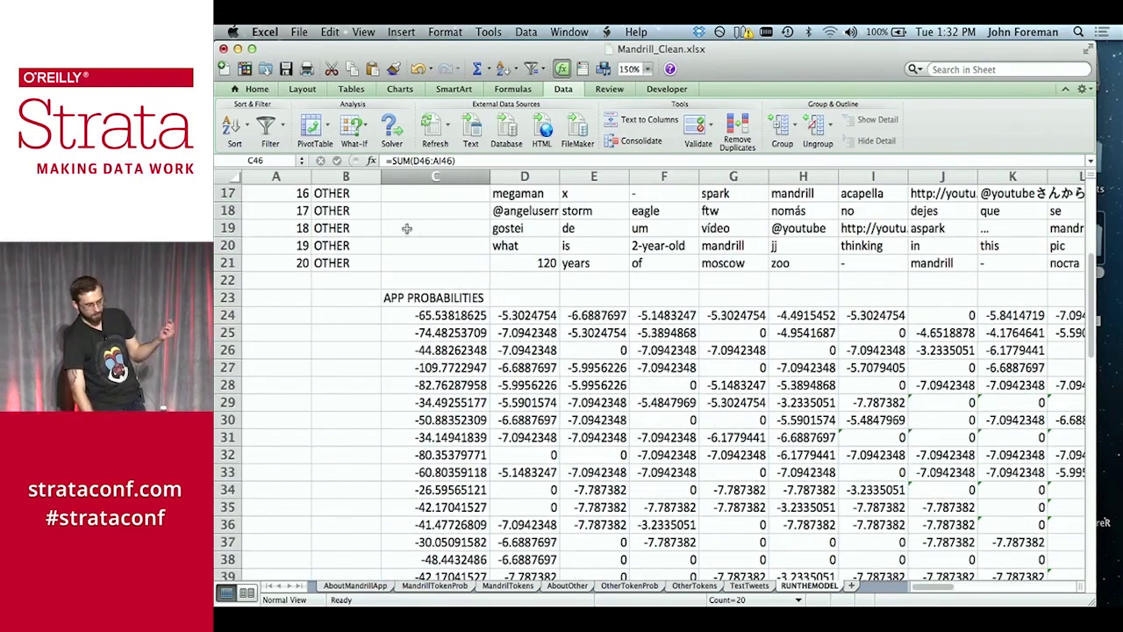
scroll(406, 228, "up", 5)
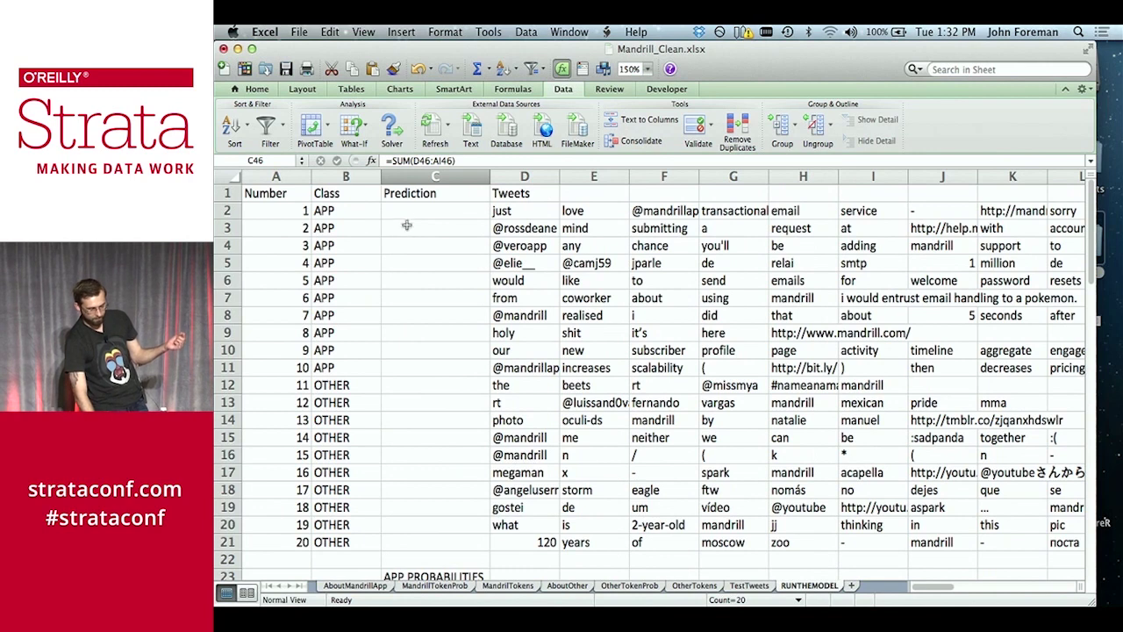
Write =IF(C24>C46,"APP","OTHER") in C2, comparing the first tweet's APP and OTHER totals
left_click(413, 216)
type("=")
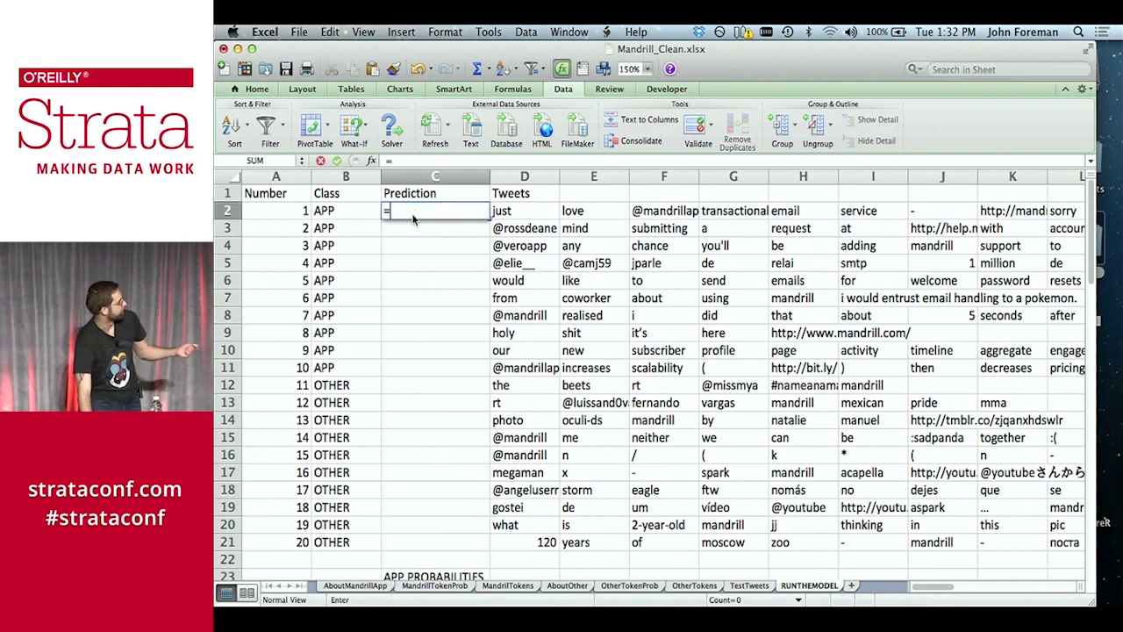
type("IFERROR")
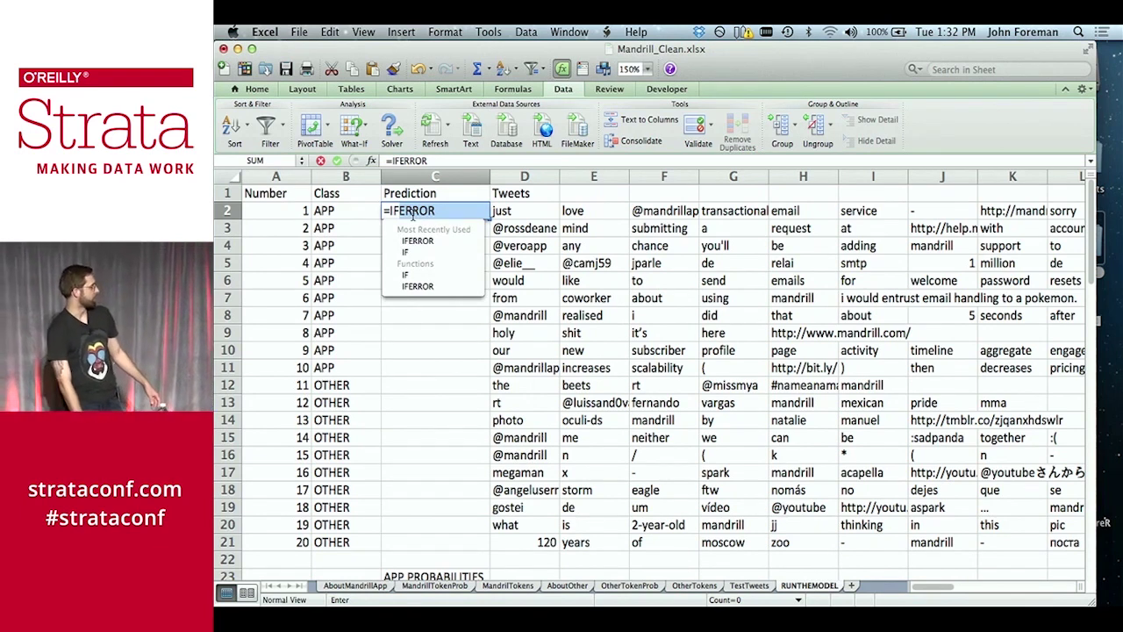
type("F(")
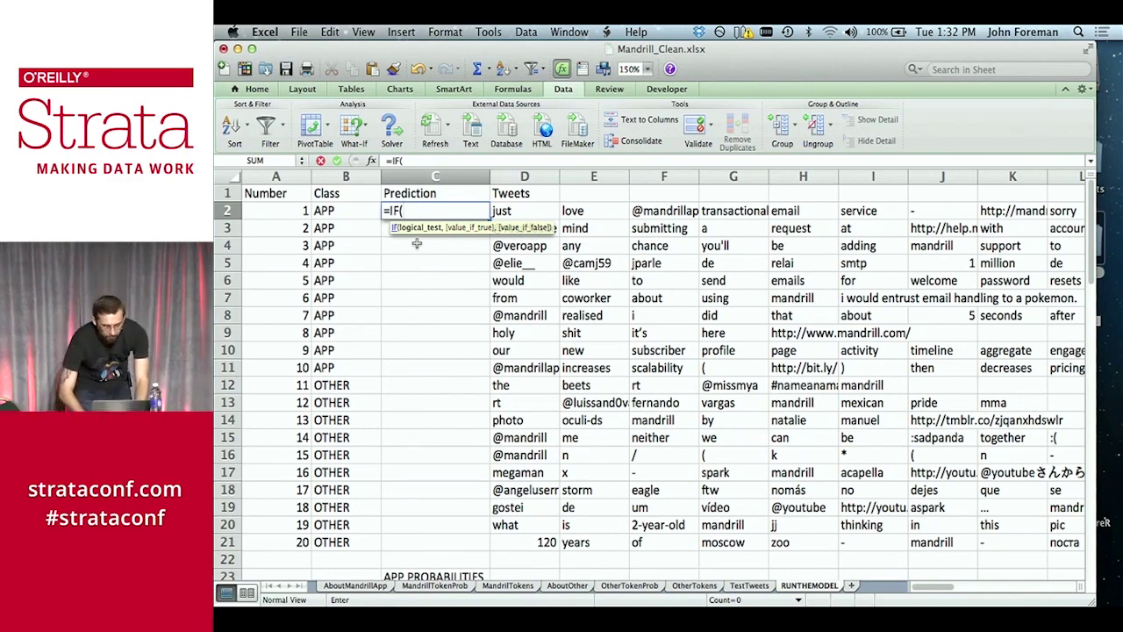
scroll(416, 245, "down", 5)
scroll(418, 249, "up", 4)
scroll(417, 248, "up", 1)
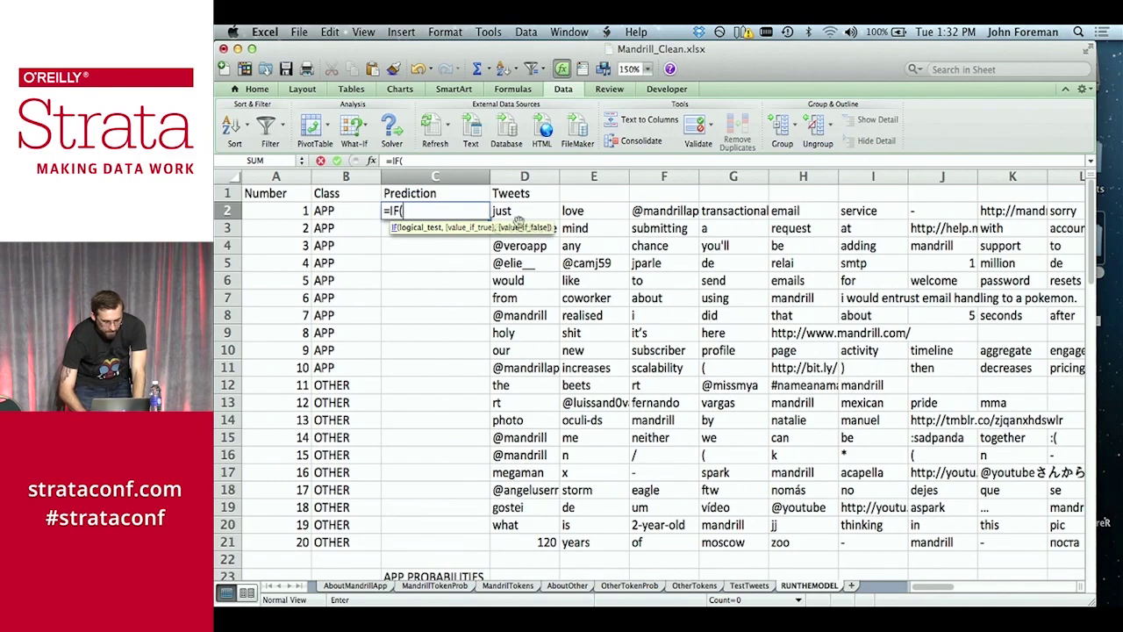
scroll(488, 320, "down", 6)
scroll(490, 323, "down", 1)
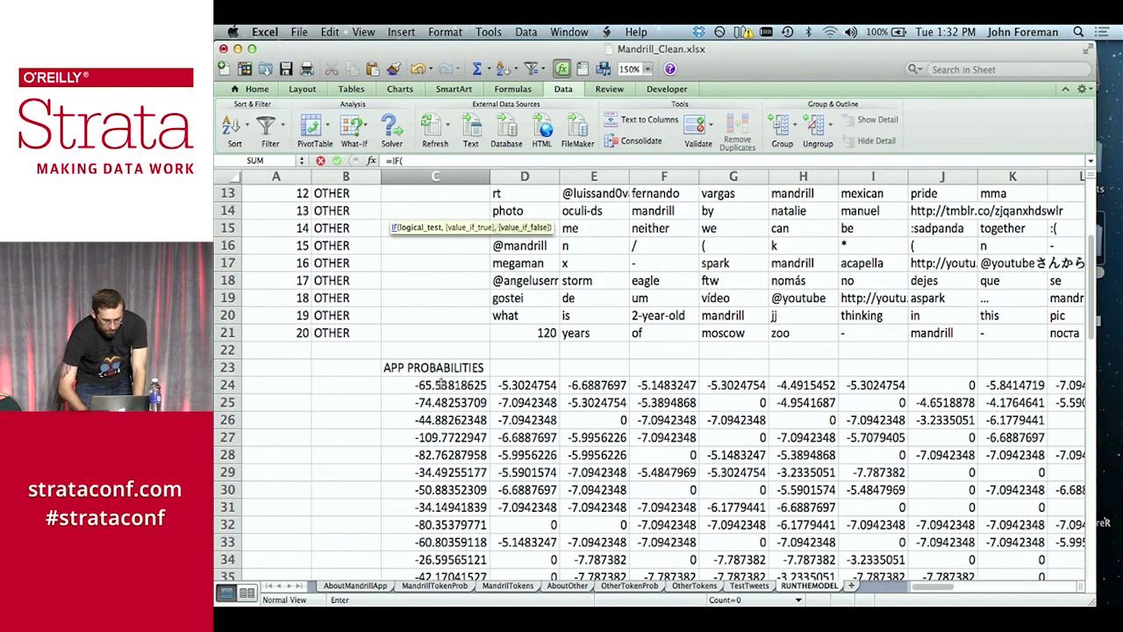
left_click(442, 384)
type(">")
scroll(443, 385, "down", 10)
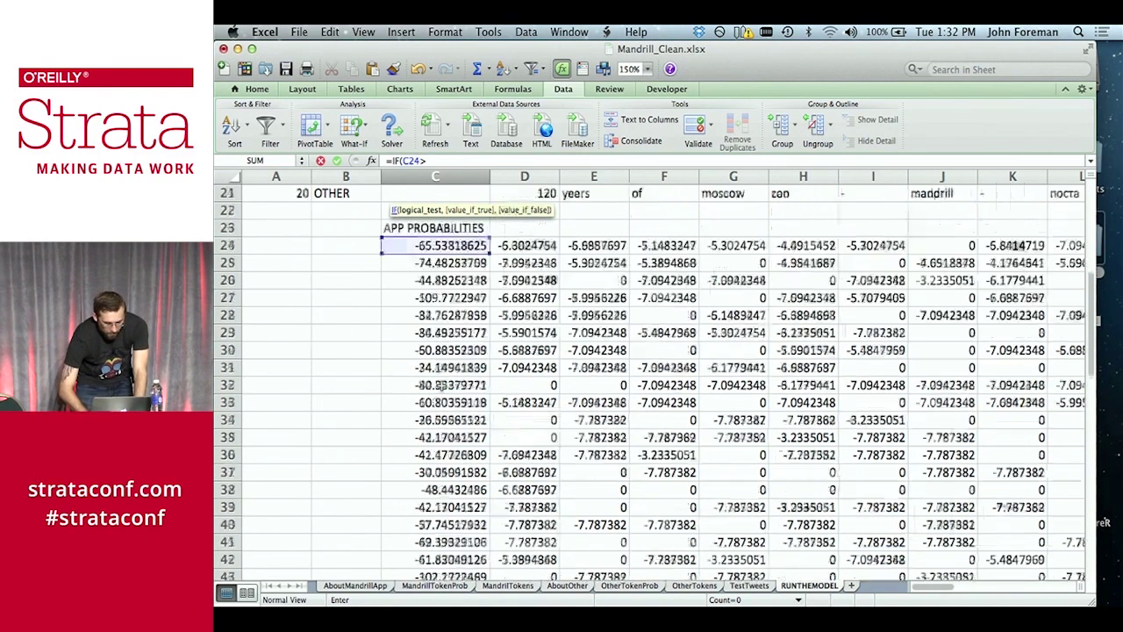
left_click(441, 369)
type(",\"APP\"")
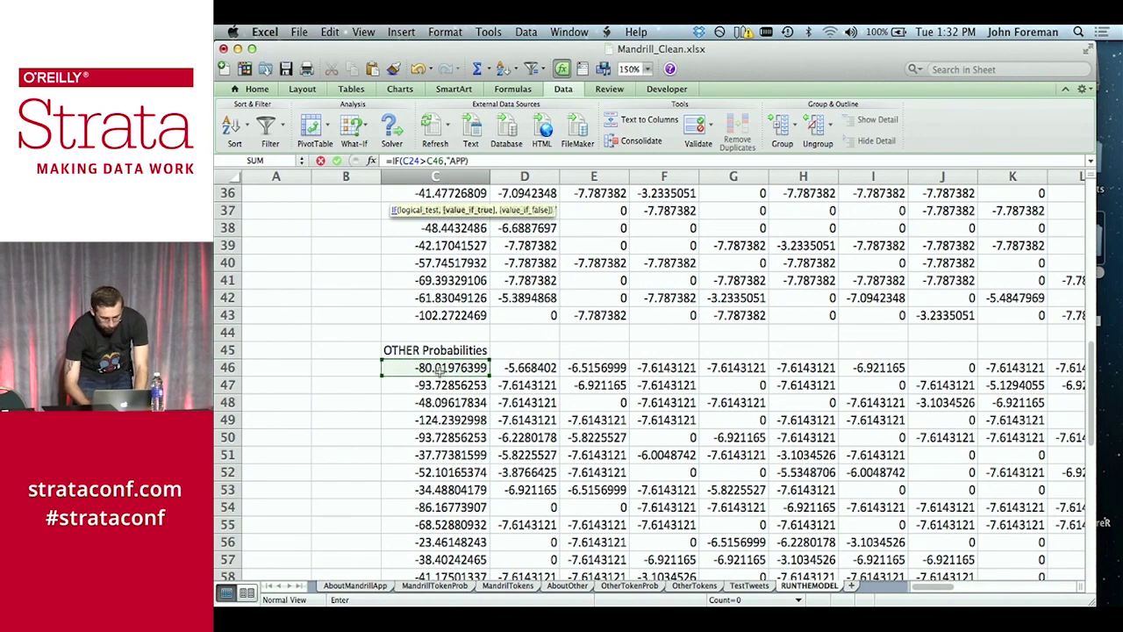
type(",\"OTHER\"")
Dismiss the correction prompt, commit the prediction formula, and fill it down to C21
key("Return")
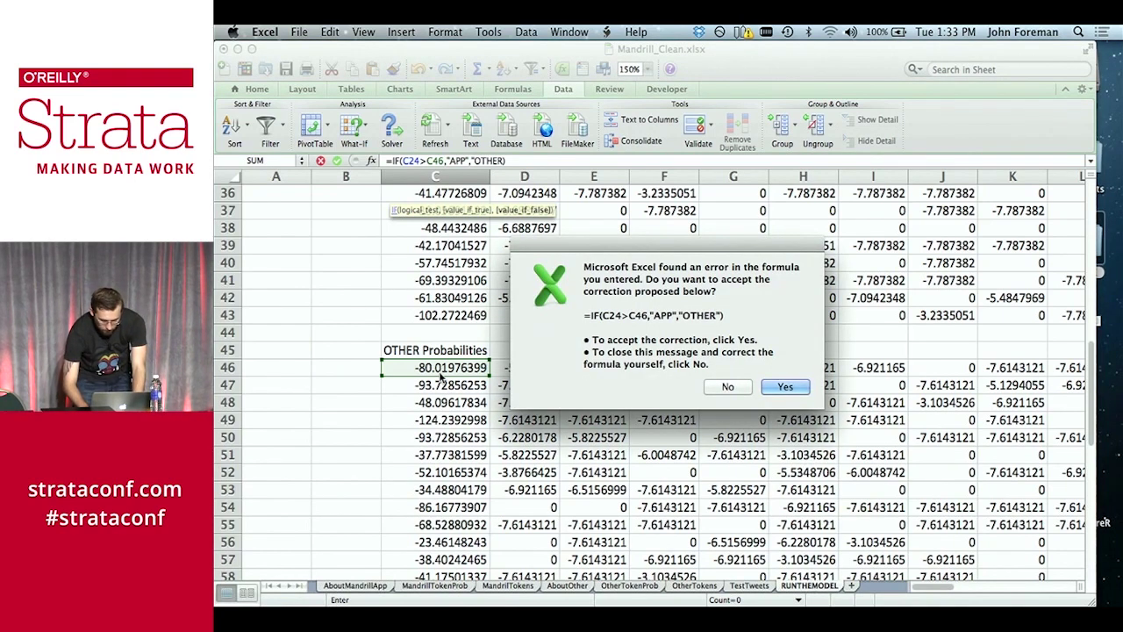
key("Escape")
key("Return")
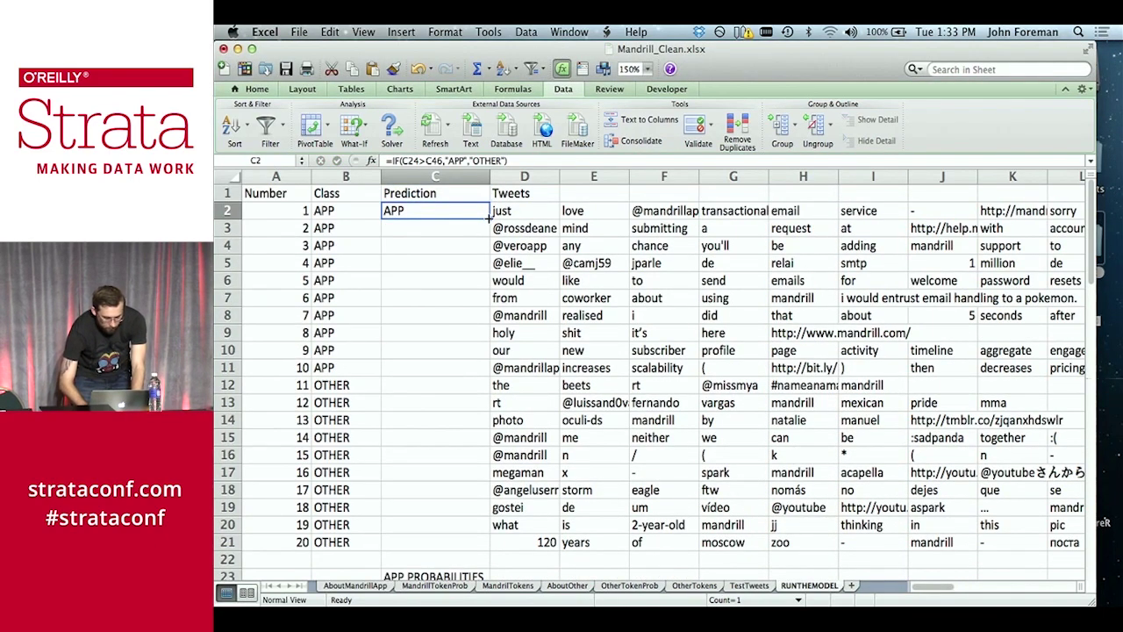
double_click(489, 218)
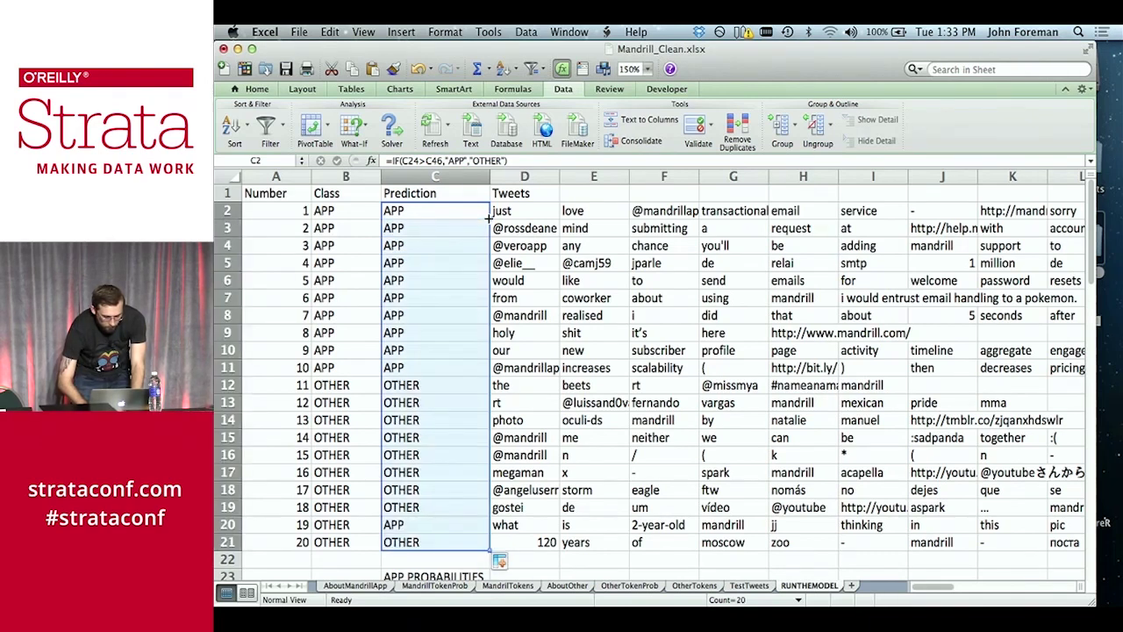
Review tweet 3's prediction, then switch to the TestTweets sheet listing the 20 test tweets
left_click(454, 245)
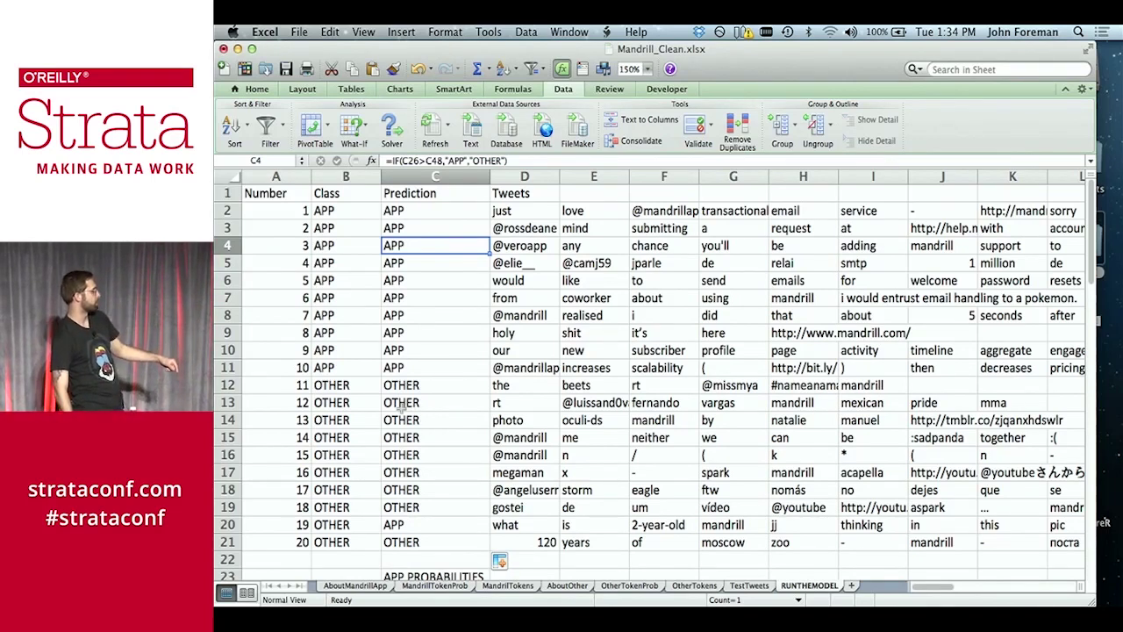
left_click(725, 585)
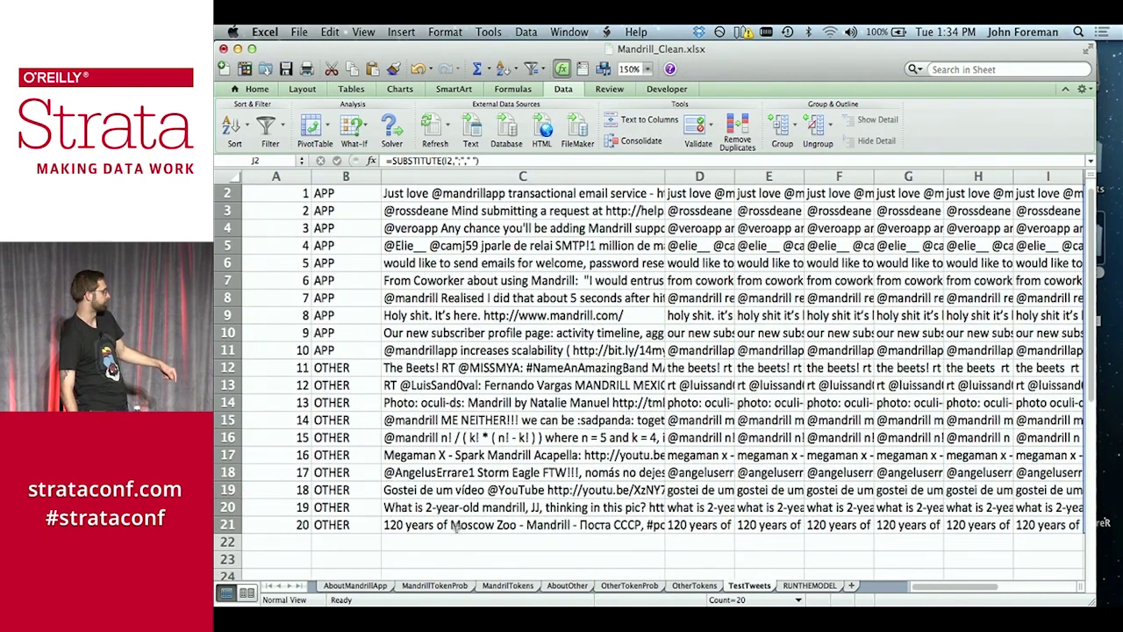
left_click(391, 510)
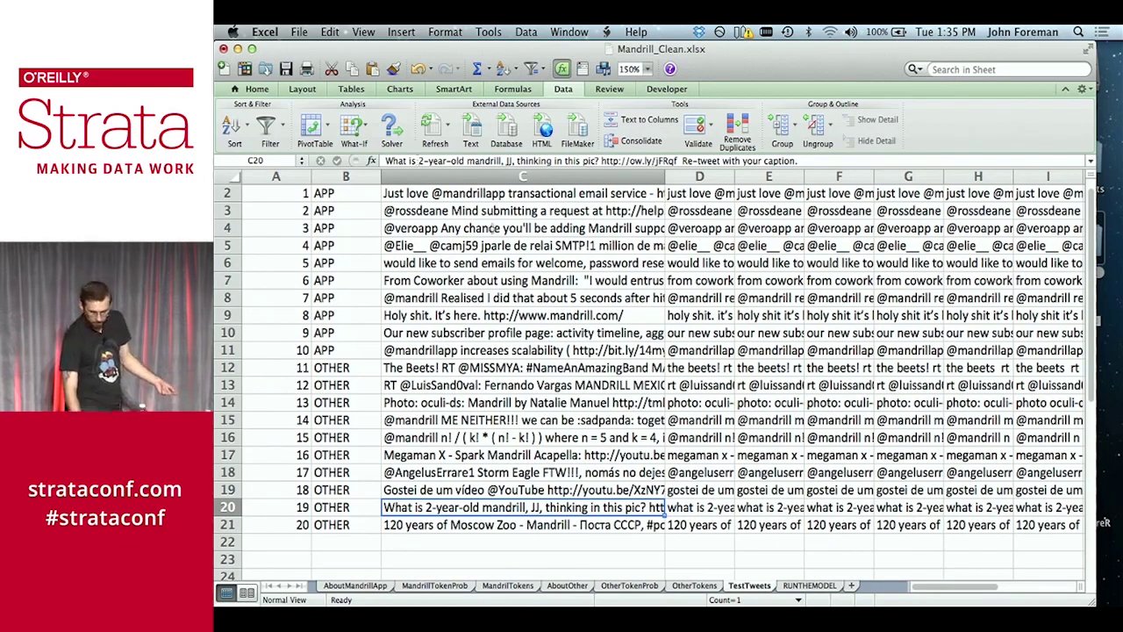
left_click(809, 585)
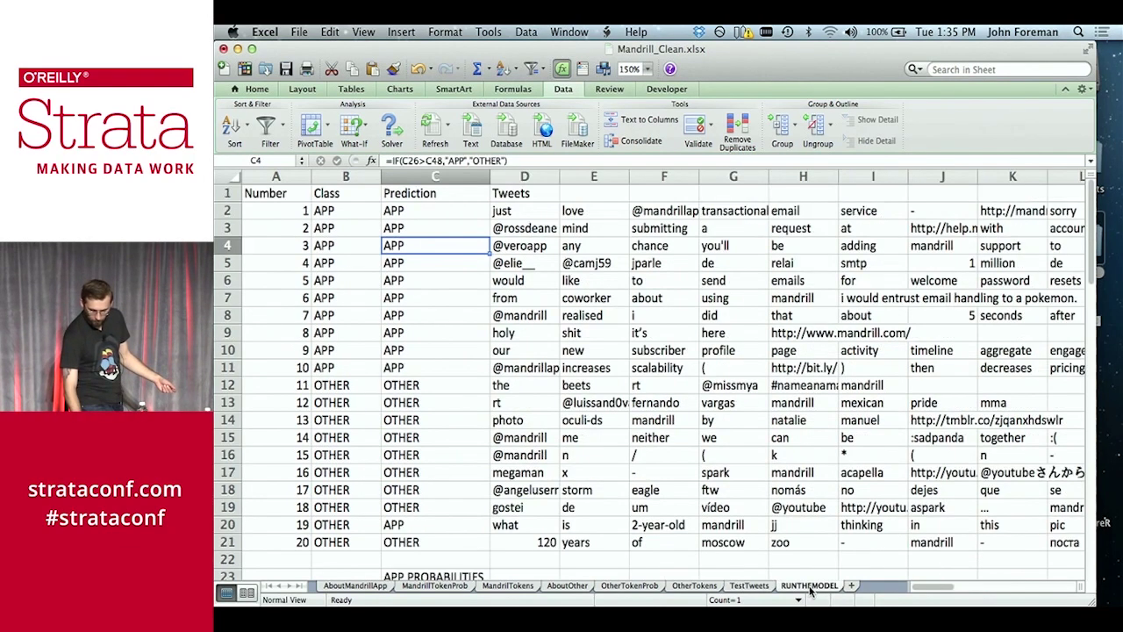
Hide rows 2 through 19 so only tweets 19 and 20 stay visible
scroll(687, 498, "down", 1)
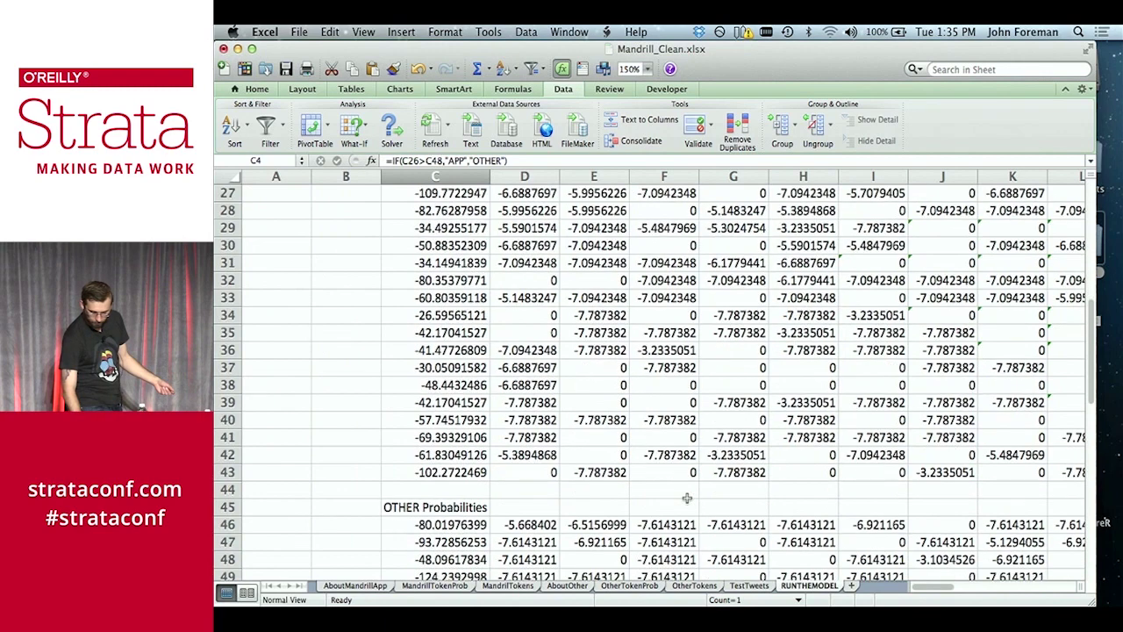
scroll(687, 497, "up", 3)
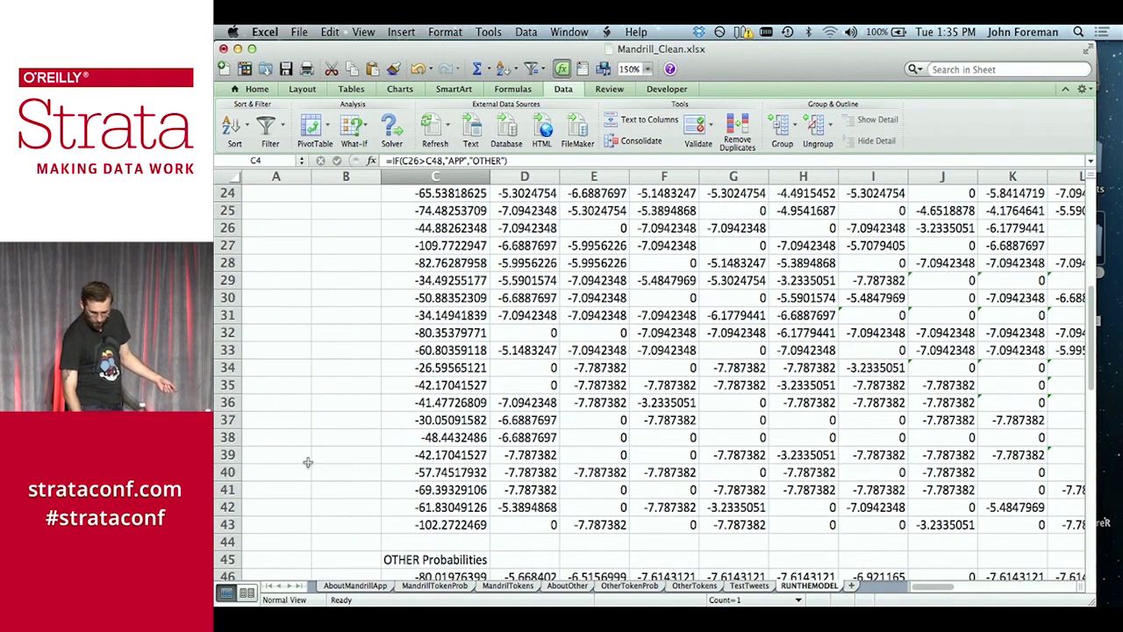
scroll(308, 464, "up", 10)
left_click_drag(230, 507, 232, 211)
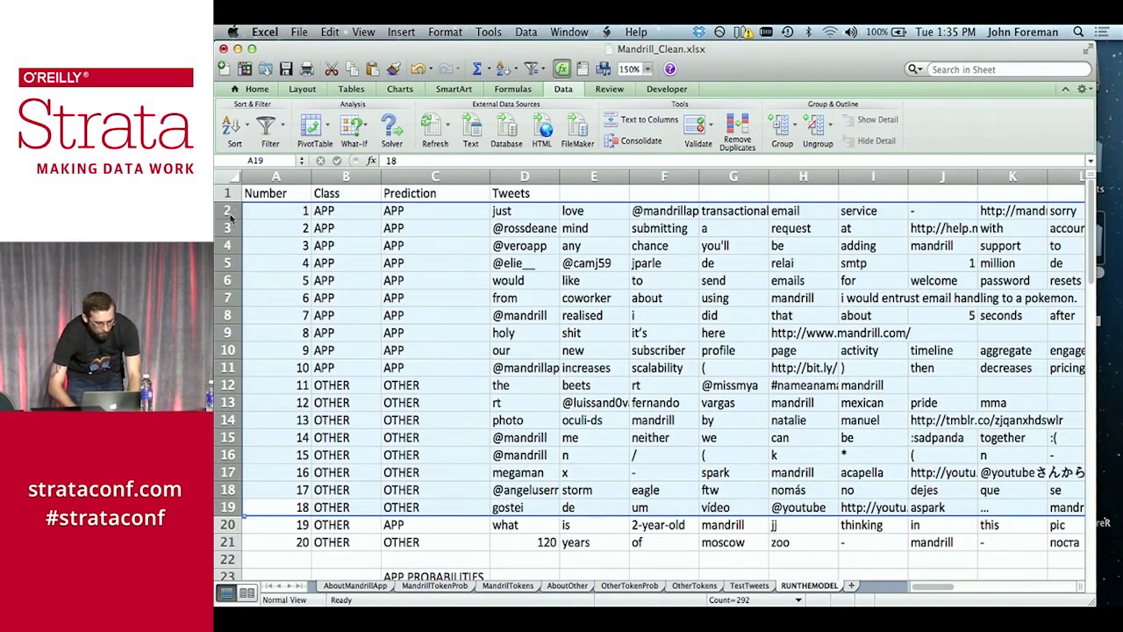
right_click(230, 214)
left_click(272, 368)
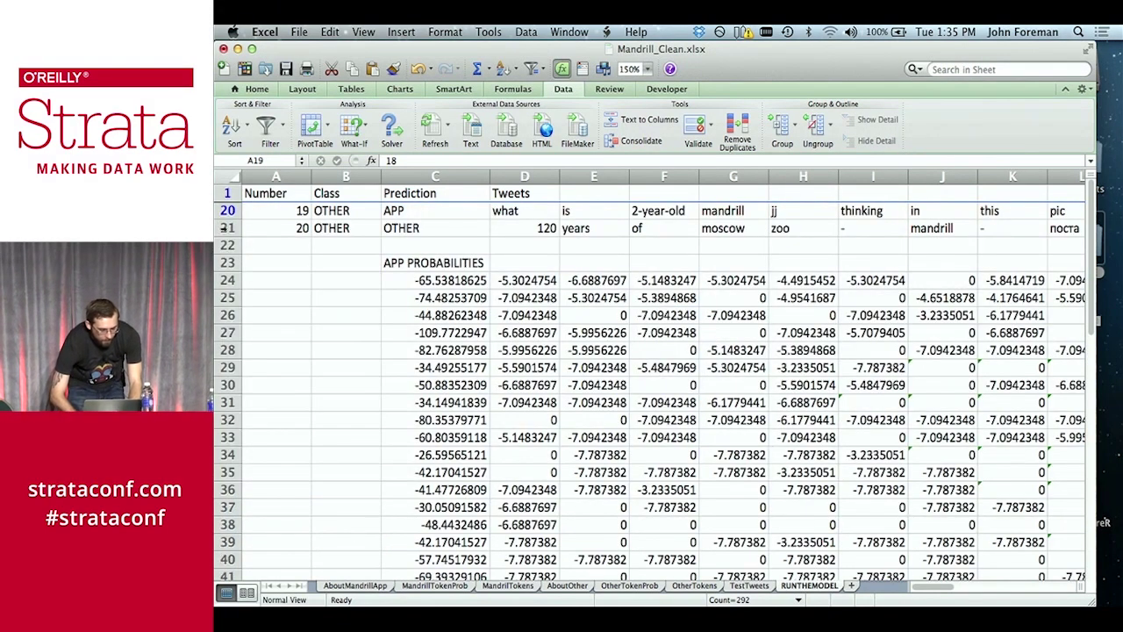
Select the rows from 21 downward covering the APP probability block
left_click(225, 229)
right_click(223, 230)
left_click(223, 229)
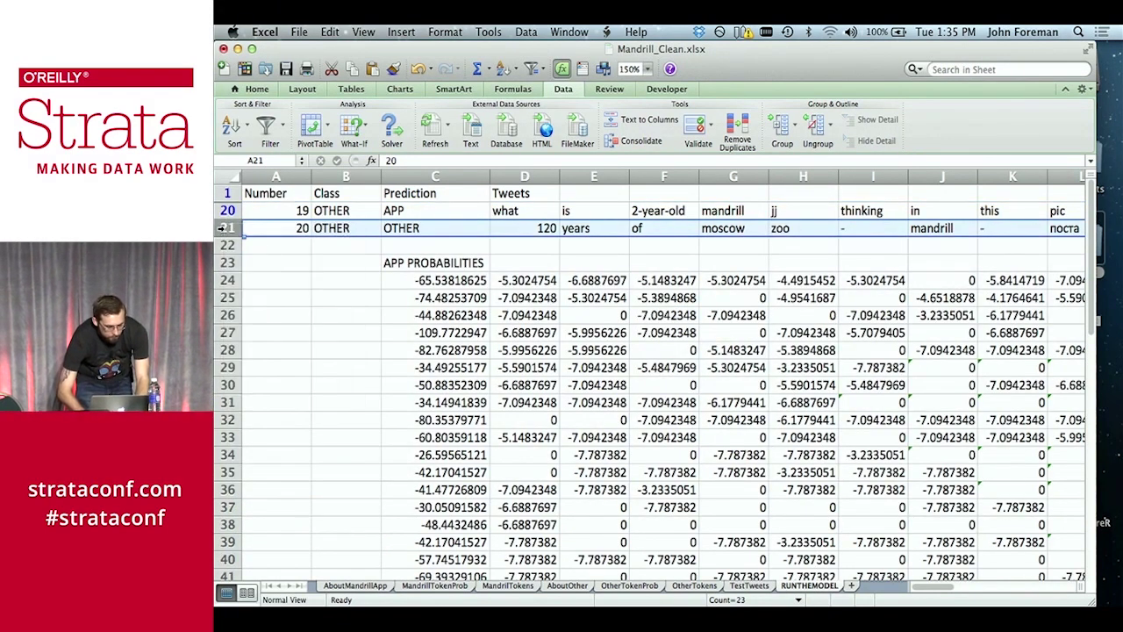
left_click_drag(224, 229, 235, 483)
Hide APP probability rows 21–41 and OTHER probability rows 43–63
right_click(234, 476)
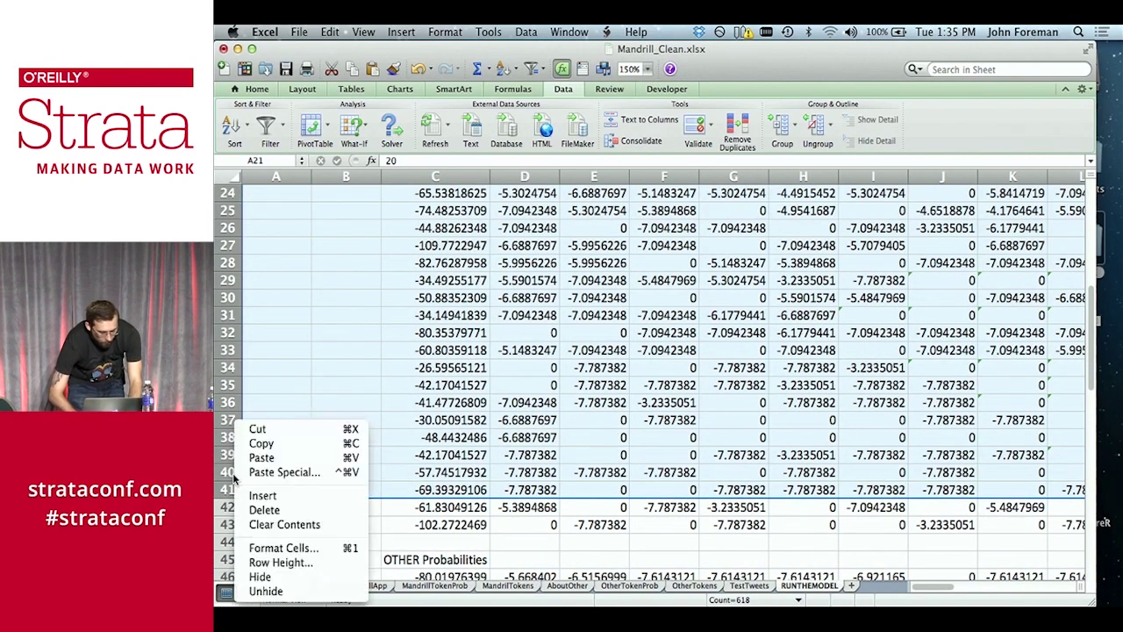
left_click(274, 578)
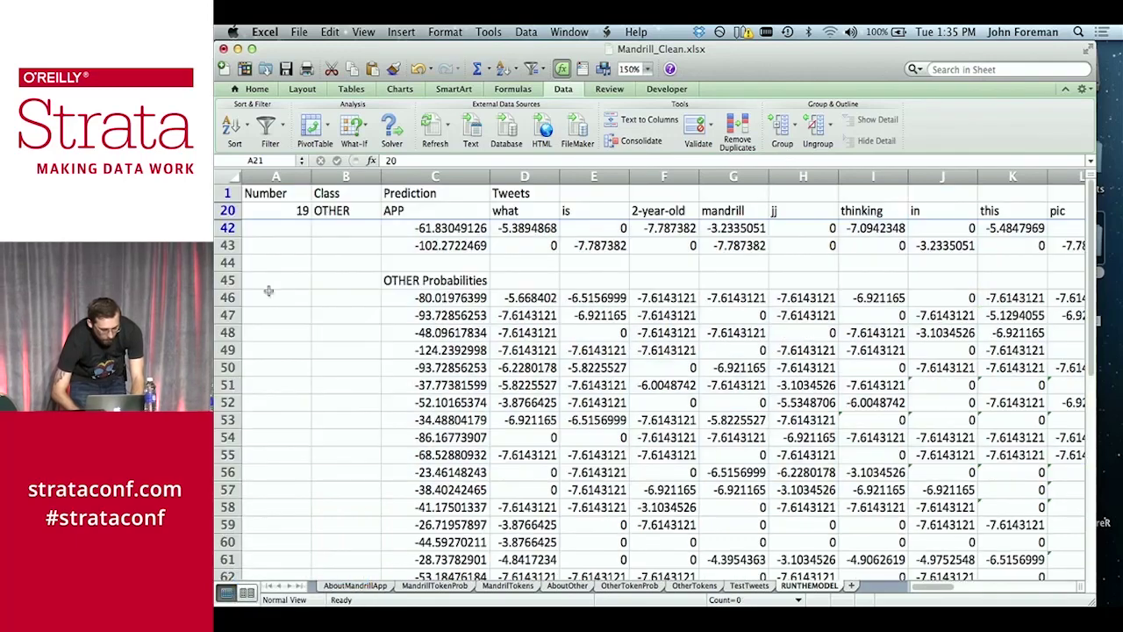
left_click_drag(226, 246, 260, 297)
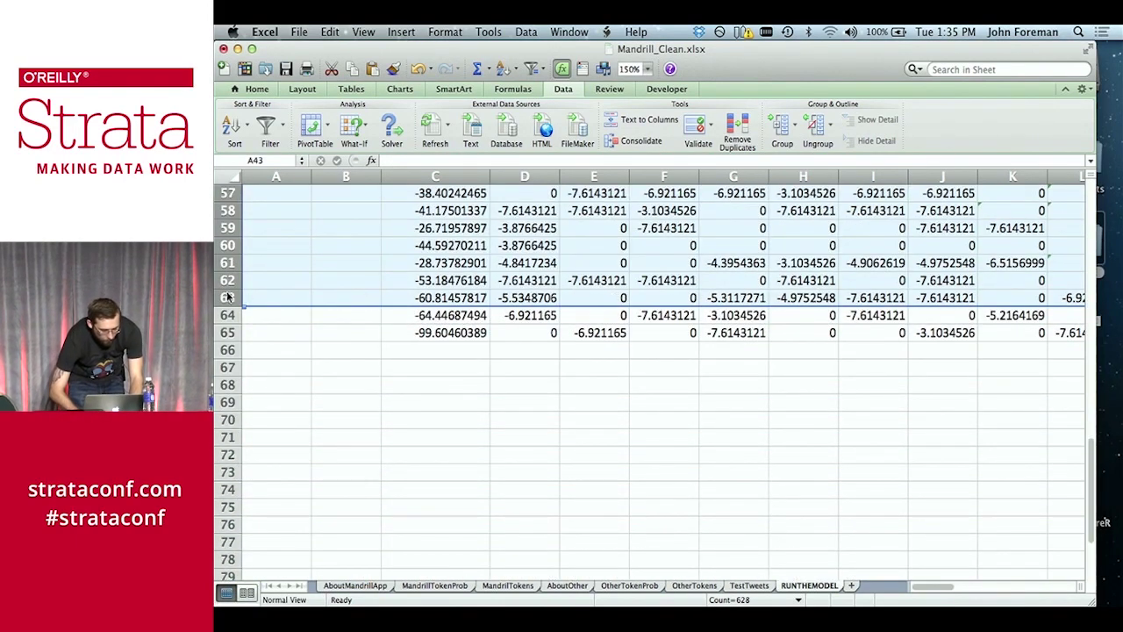
right_click(234, 296)
left_click(257, 449)
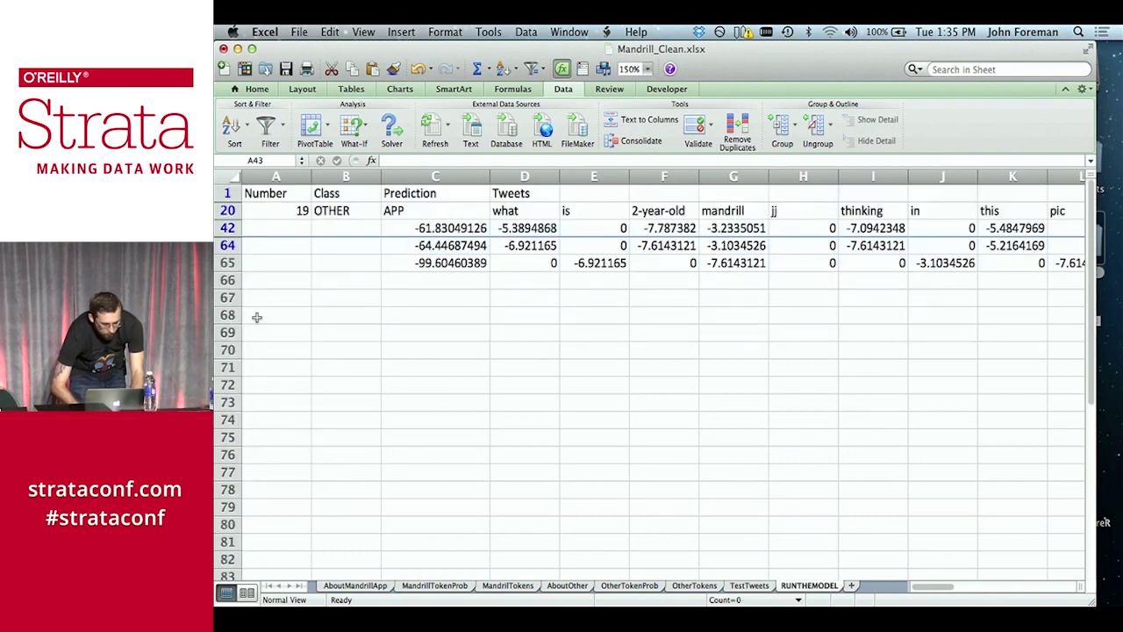
Hide row 65, leaving tweet 19's totals -61.83049126 and -64.44687494 visible
left_click(228, 262)
right_click(227, 262)
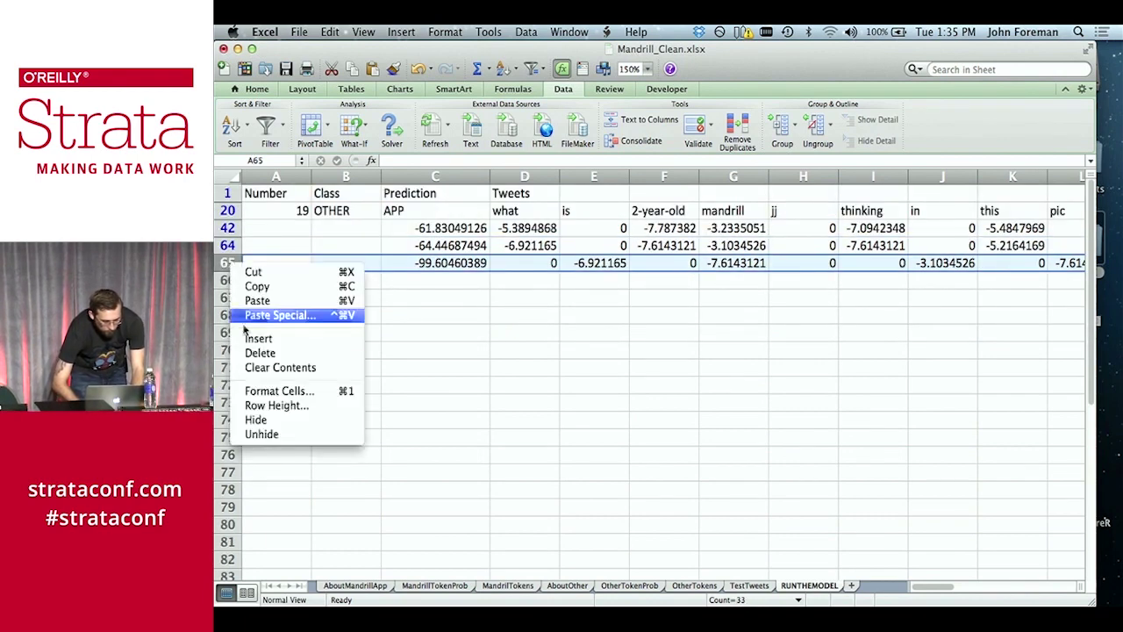
left_click(274, 425)
left_click(527, 282)
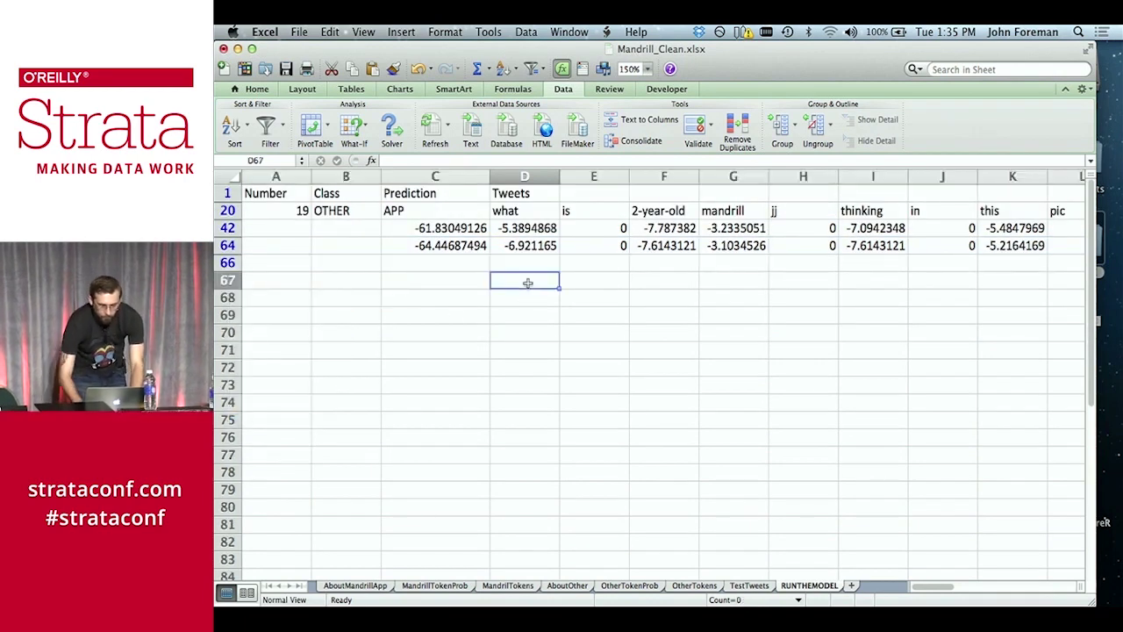
key("Up")
key("Up")
key("Right")
key("Right")
key("Right")
key("Left")
key("Left")
key("Right")
key("Right")
key("Right")
key("Right")
key("Right")
key("Right")
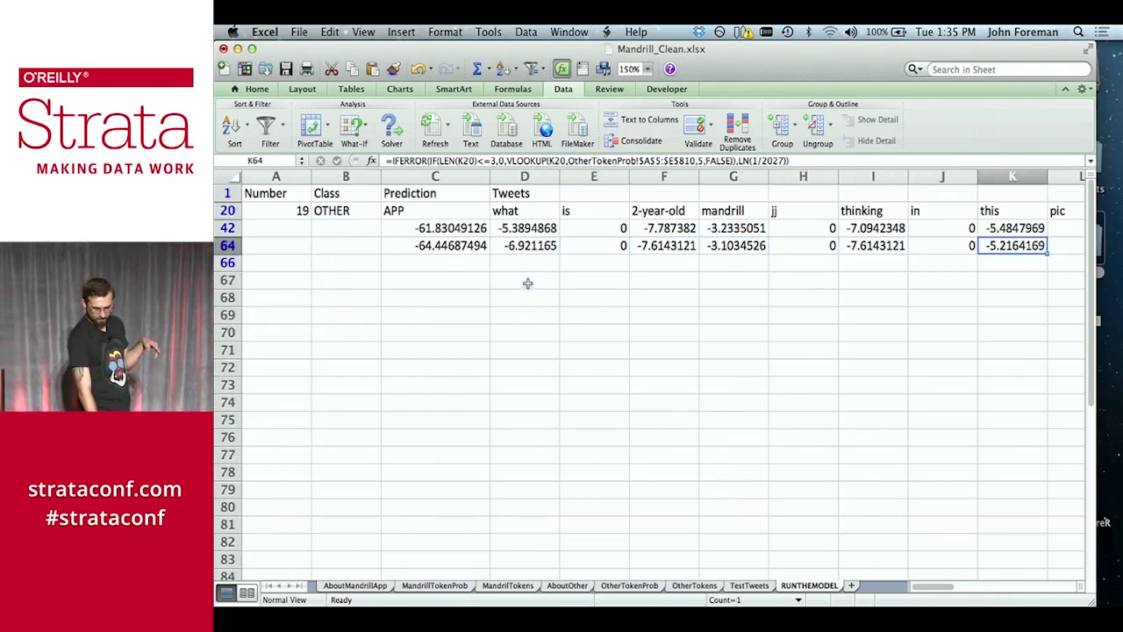
key("Right")
key("Right")
key("Left")
key("Left")
key("Right")
key("Right")
key("Right")
key("Left")
key("Left")
key("Right")
key("Right")
key("Right")
key("Right")
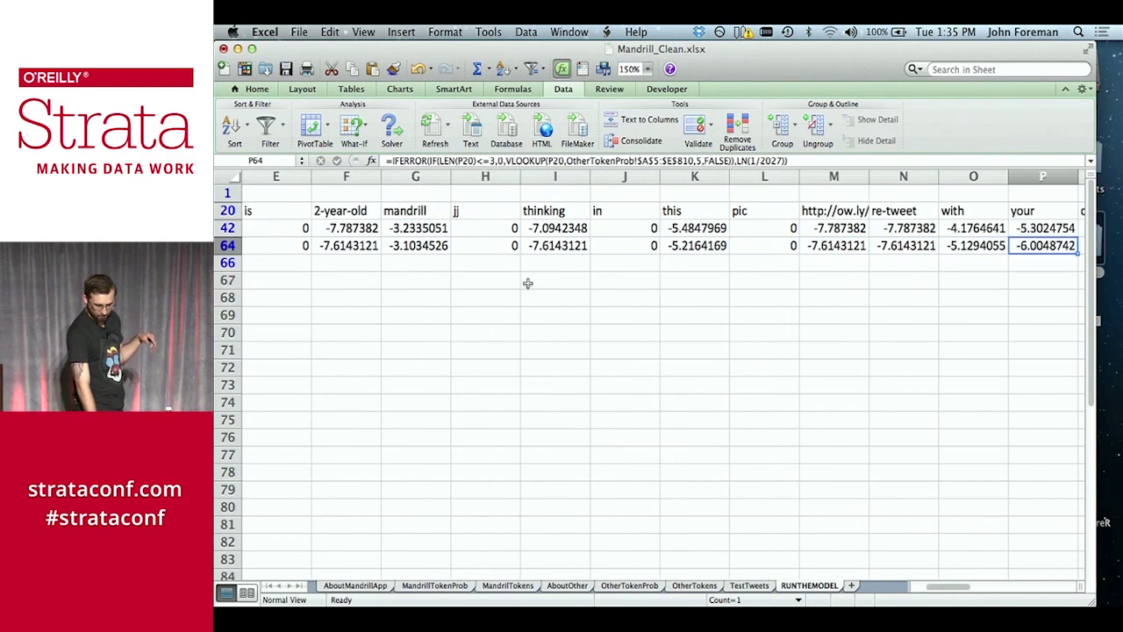
key("Left")
key("Left")
key("shift+Up")
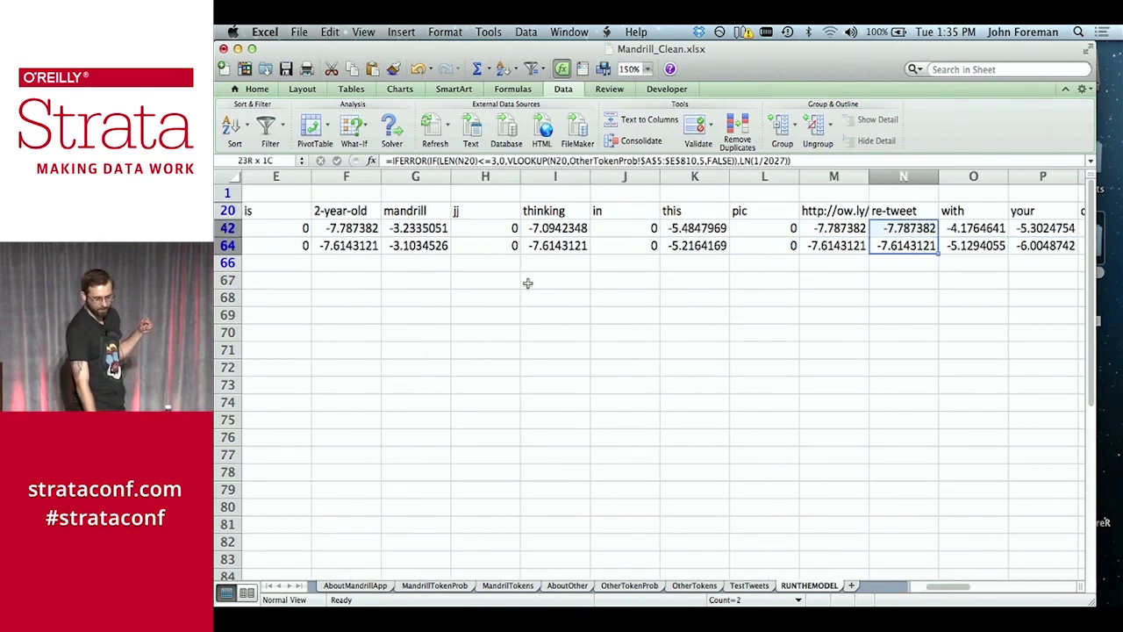
key("shift+Left")
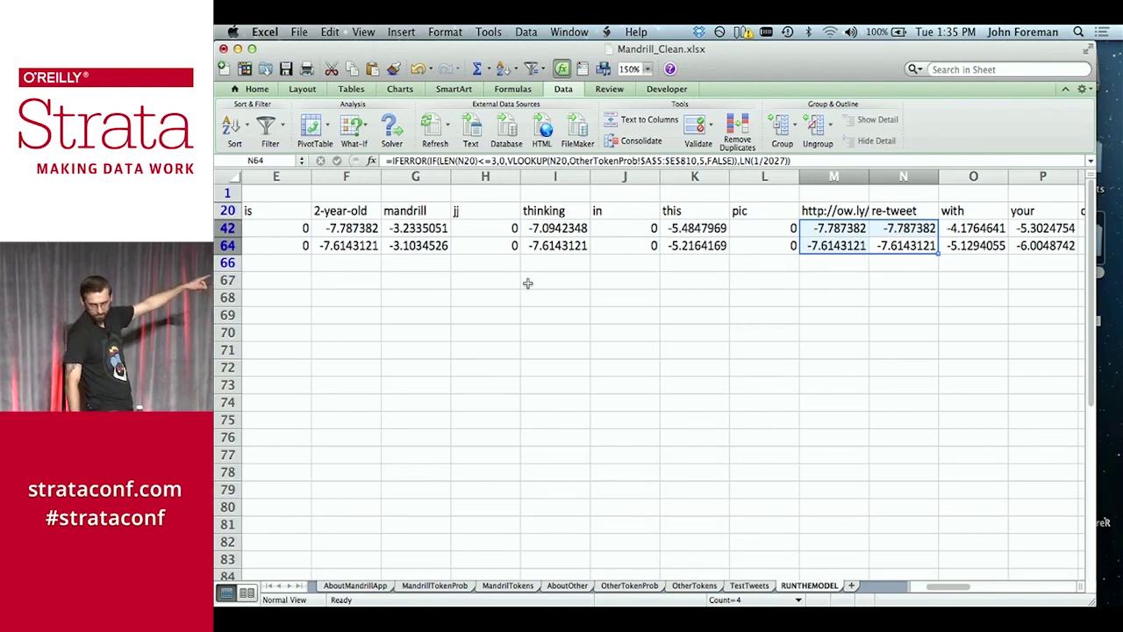
key("Down")
key("Left")
key("Right")
key("Right")
key("Right")
key("Right")
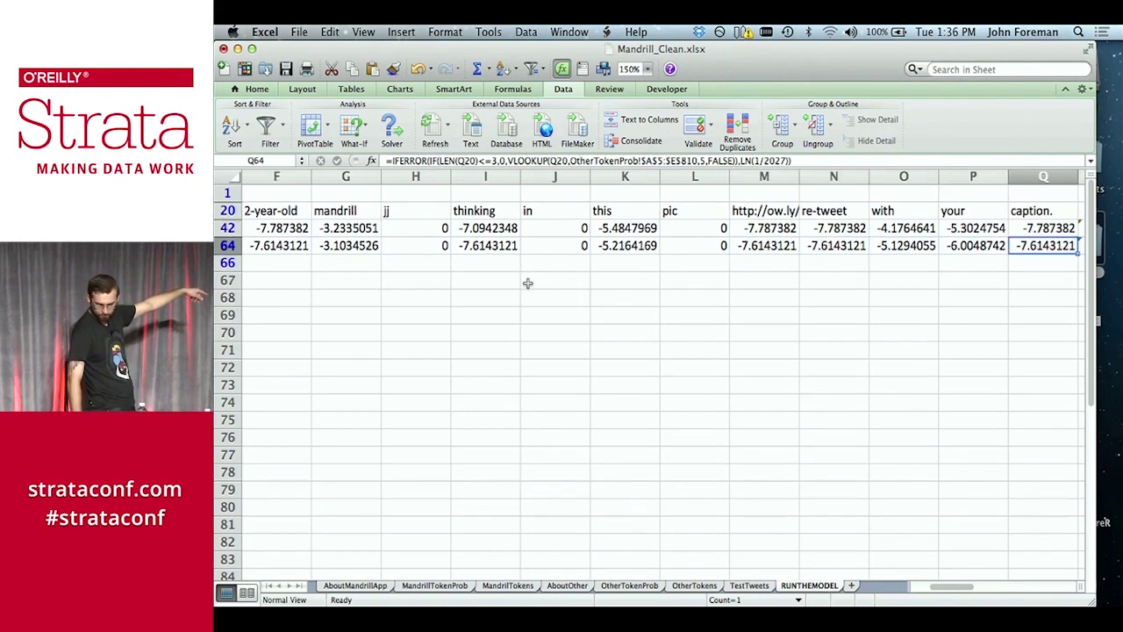
key("Left")
key("Left")
key("Left")
key("Left")
key("Left")
key("Left")
key("Left")
key("Left")
key("Left")
key("Left")
key("Left")
key("Left")
key("Left")
key("Left")
key("Left")
key("Left")
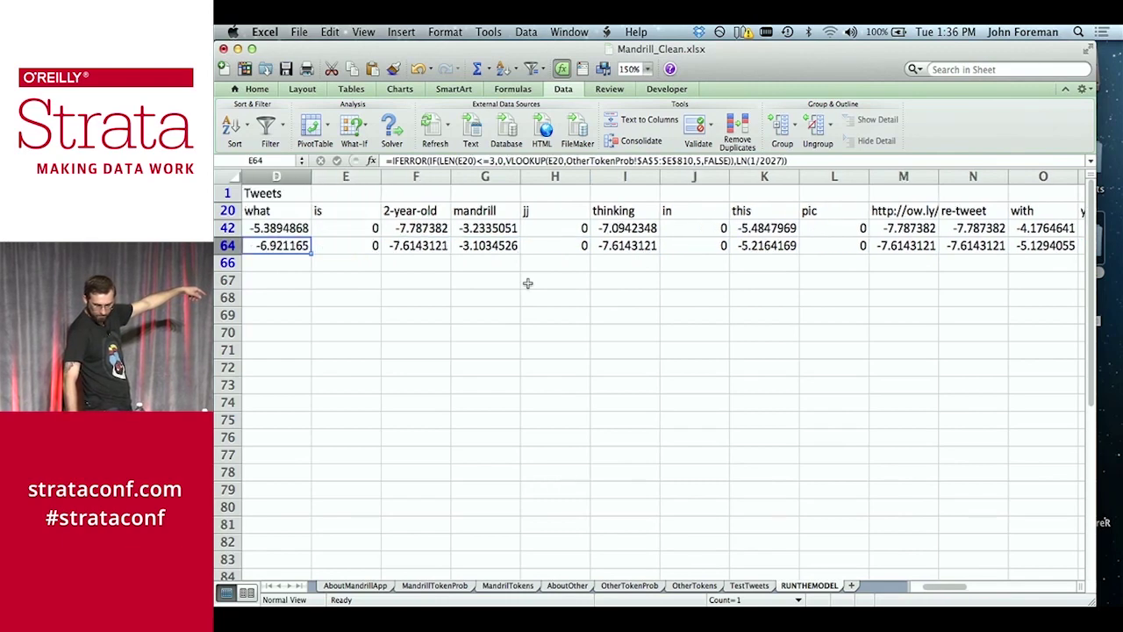
key("Right")
key("Right")
key("shift+Up")
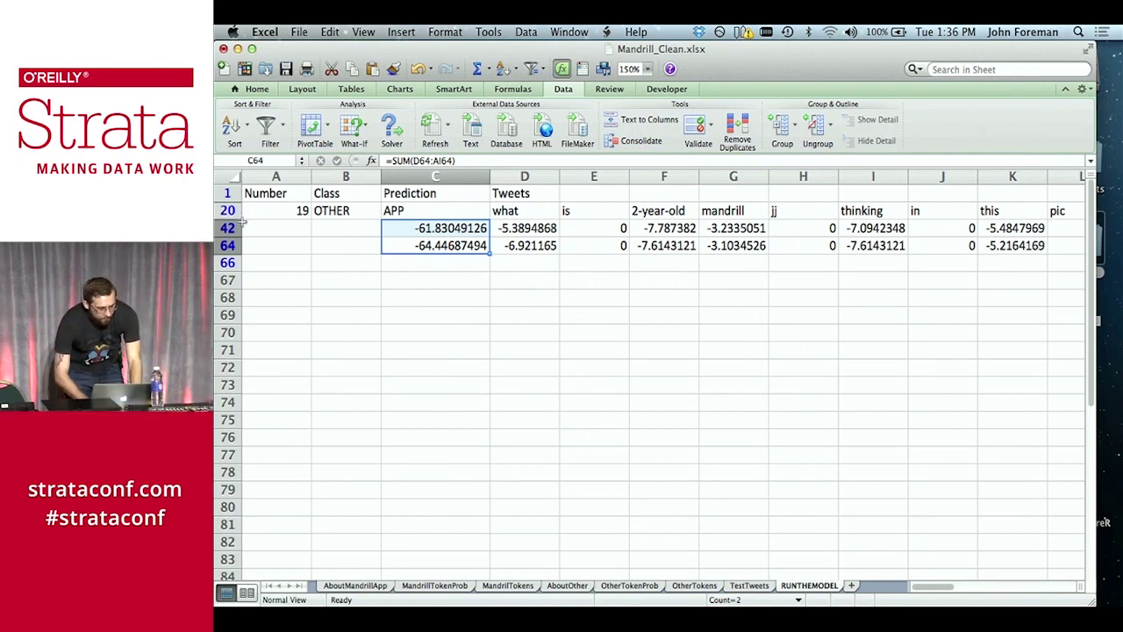
left_click_drag(228, 211, 226, 226)
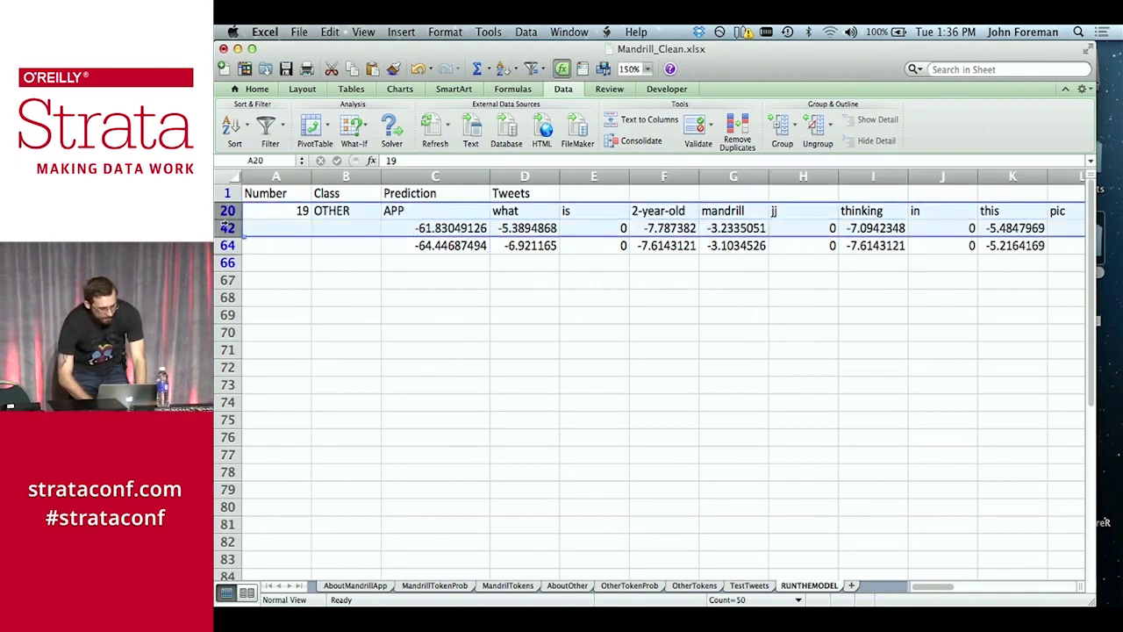
Unhide APP probability rows 21–41 and tweet rows 2–19 to restore the full table
right_click(227, 225)
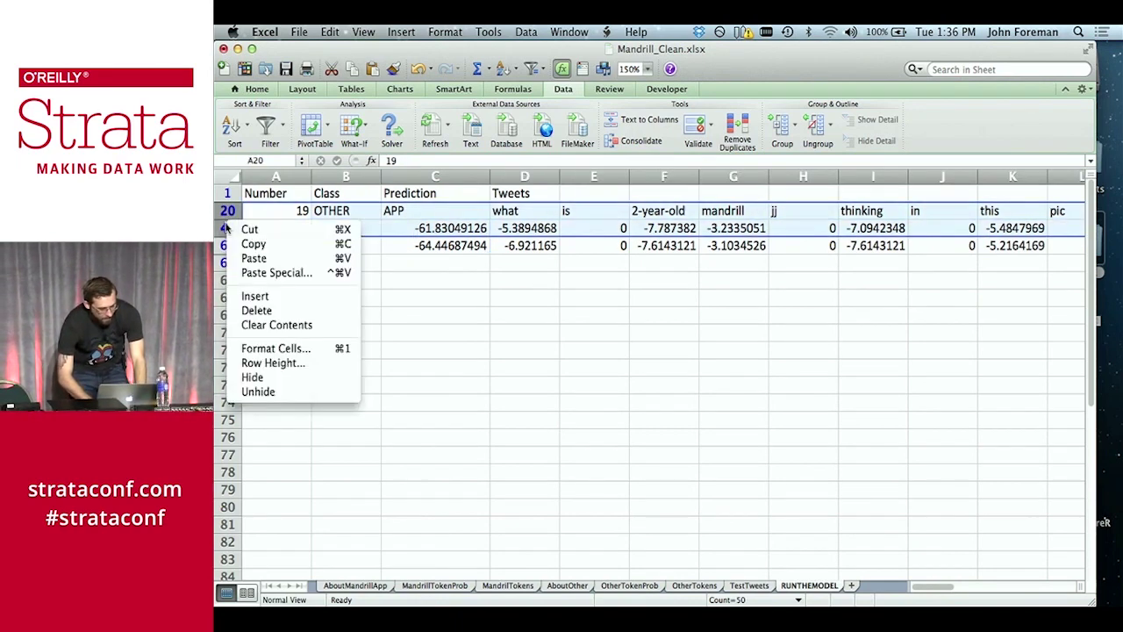
left_click(269, 392)
left_click(434, 334)
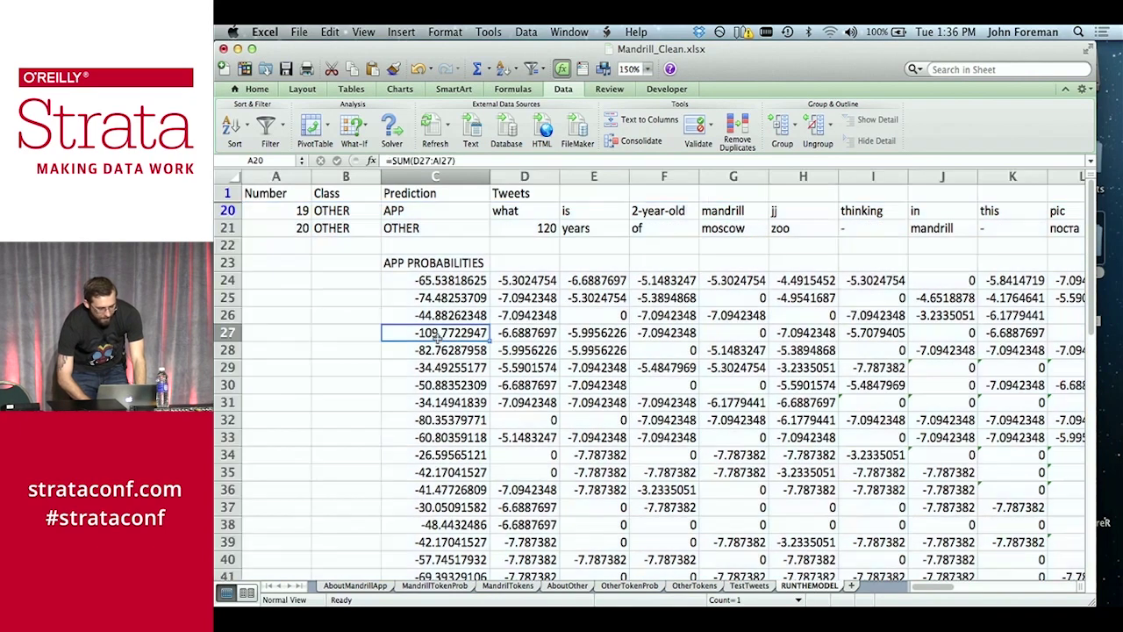
left_click_drag(228, 194, 230, 209)
right_click(230, 208)
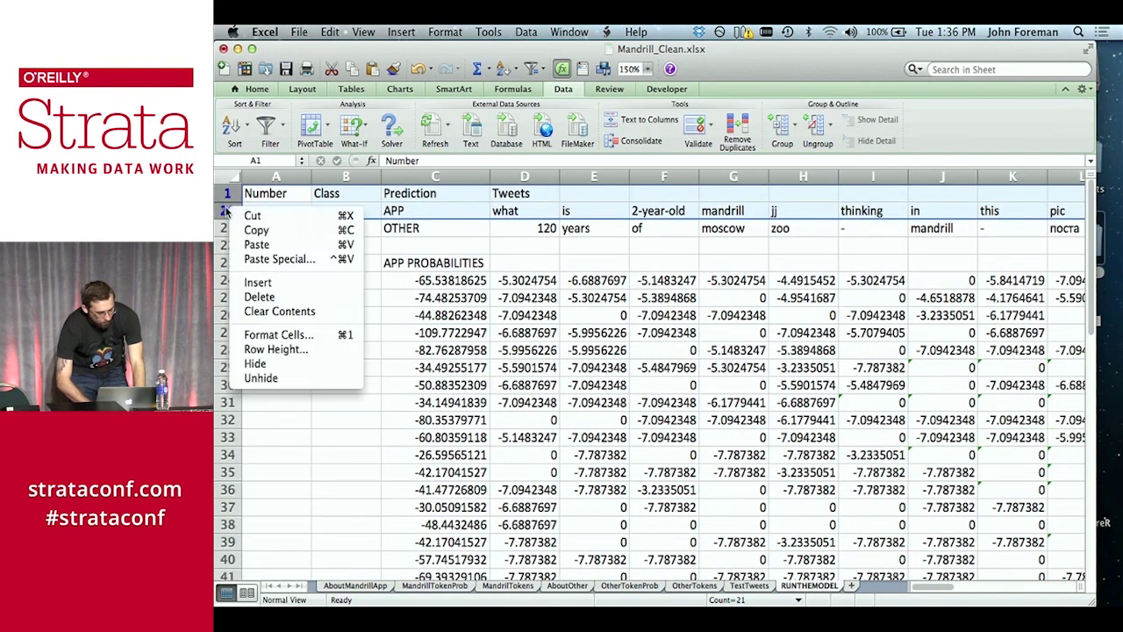
left_click(260, 377)
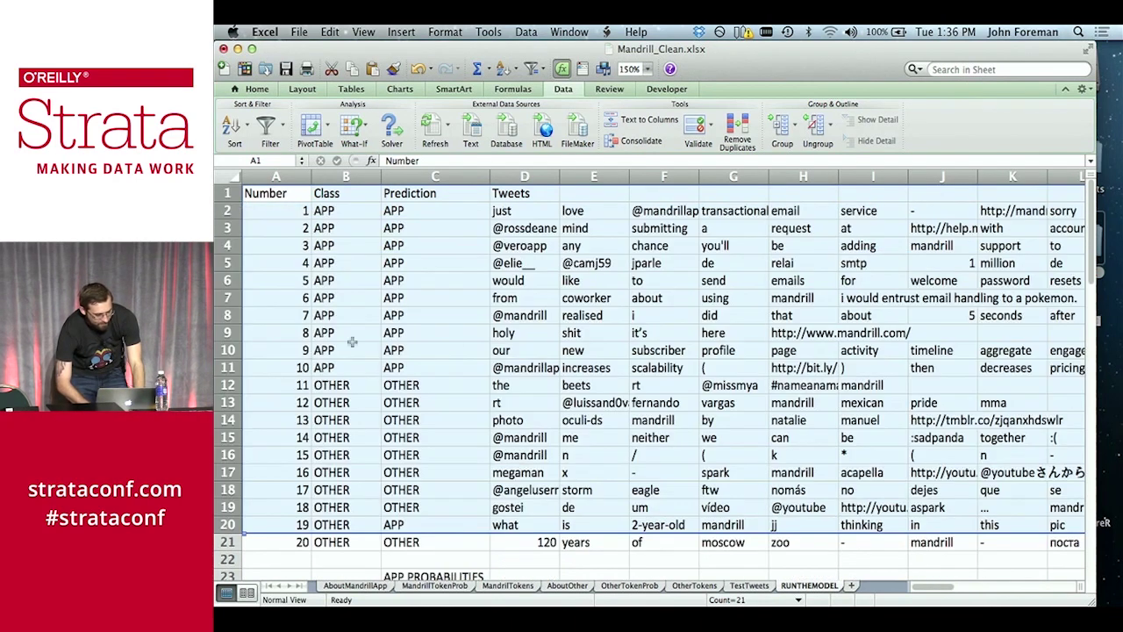
left_click(449, 368)
key("Down")
scroll(449, 368, "down", 5)
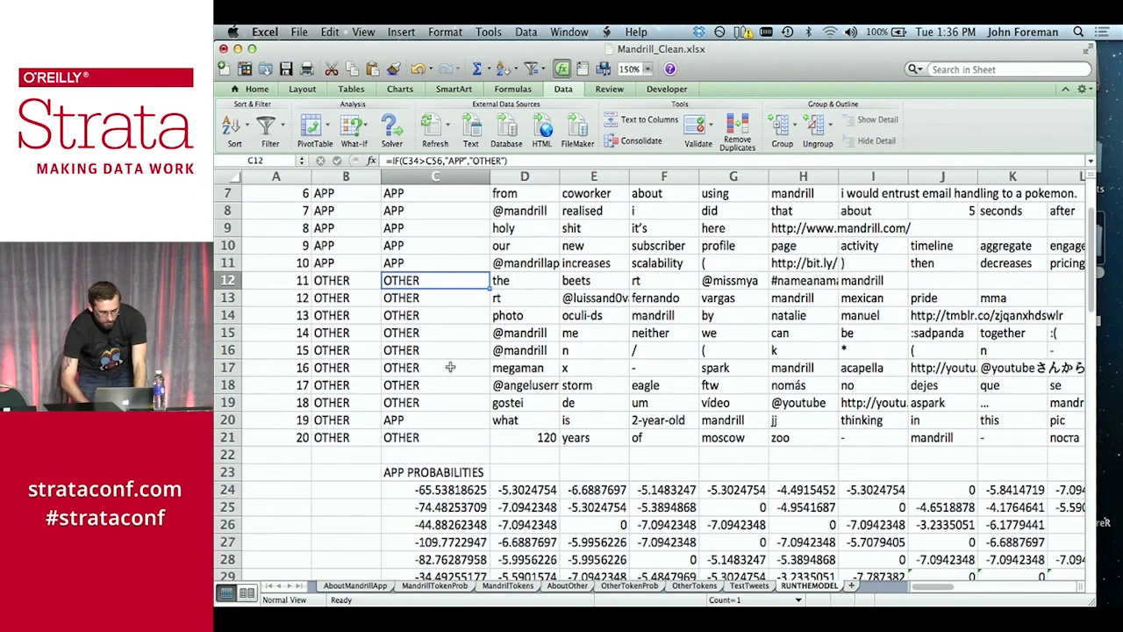
scroll(529, 251, "up", 1)
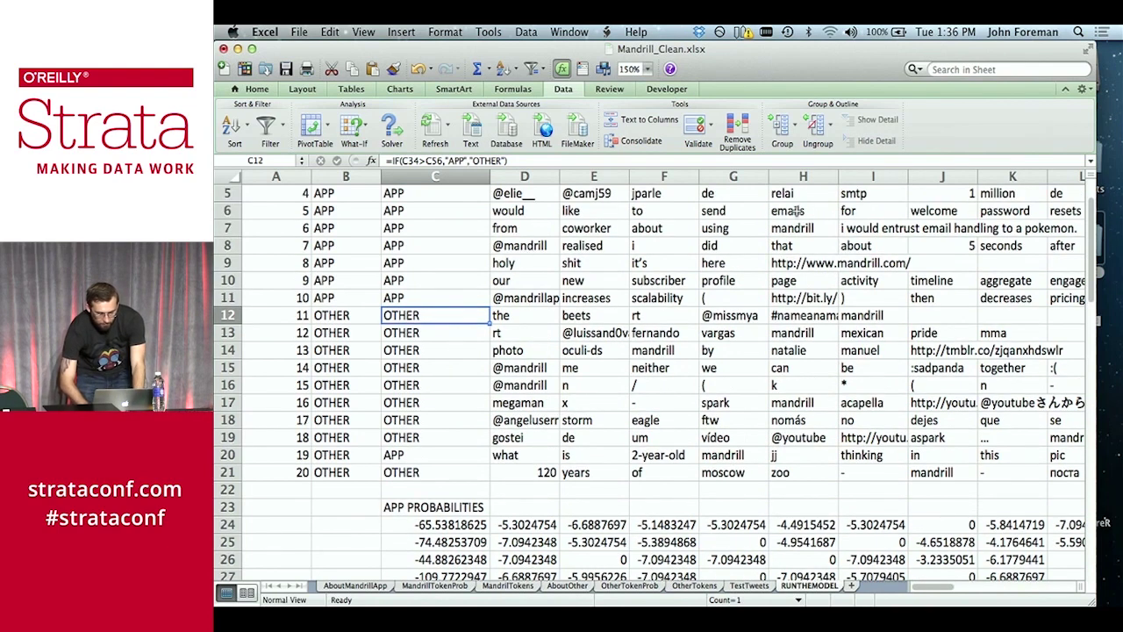
left_click(789, 265)
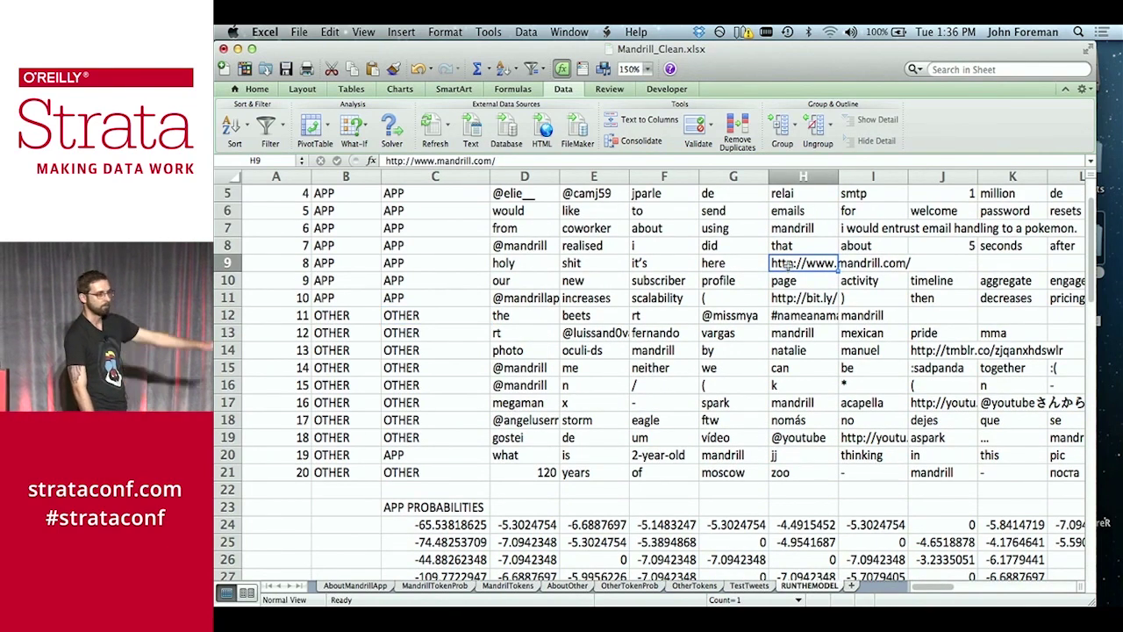
key("Down")
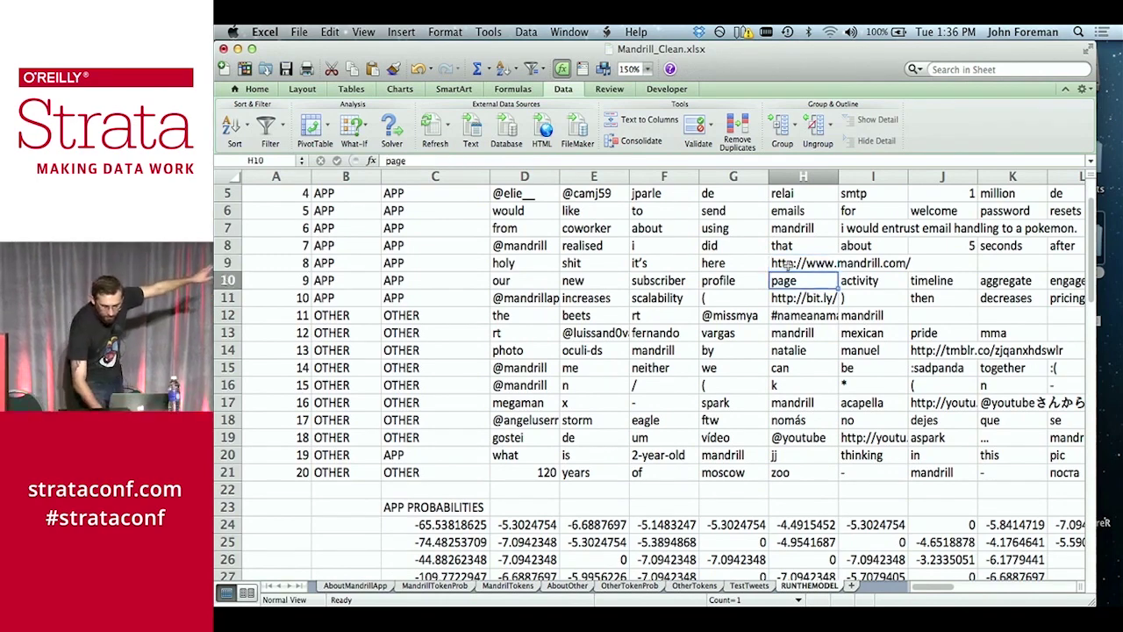
key("Up")
scroll(788, 265, "down", 3)
scroll(788, 265, "down", 4)
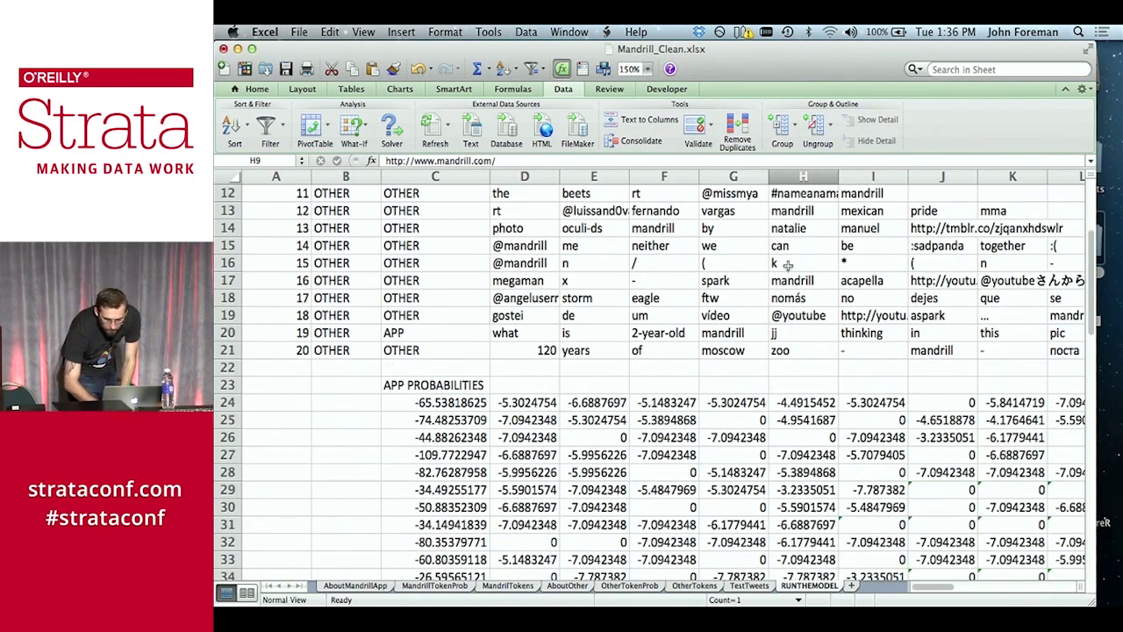
left_click(809, 471)
key("Down")
key("Down")
key("Down")
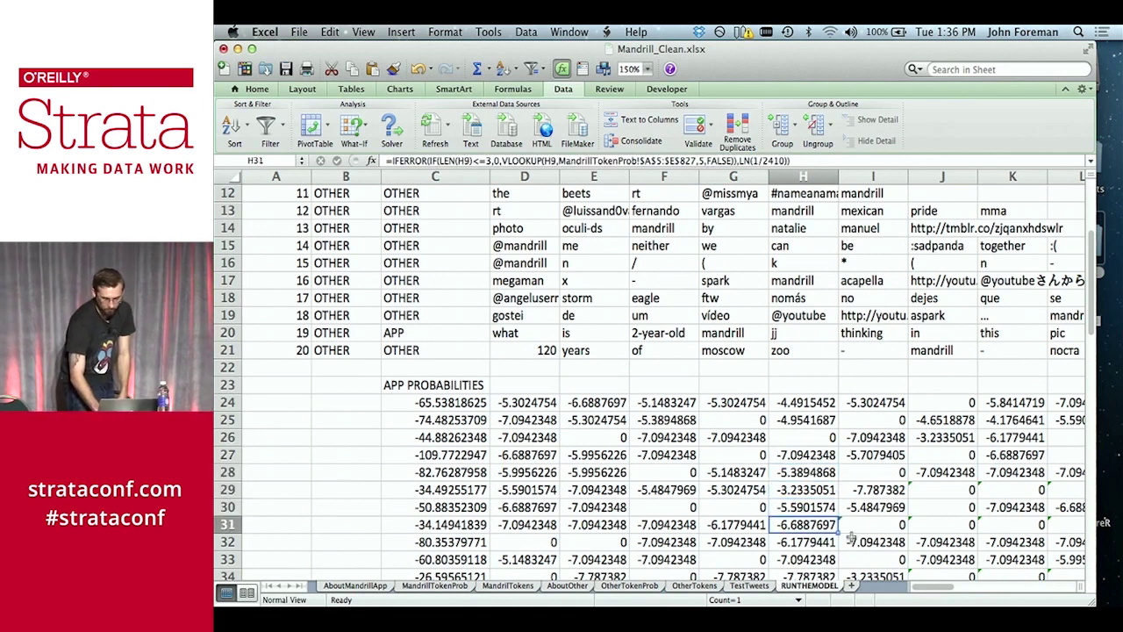
scroll(851, 537, "down", 1)
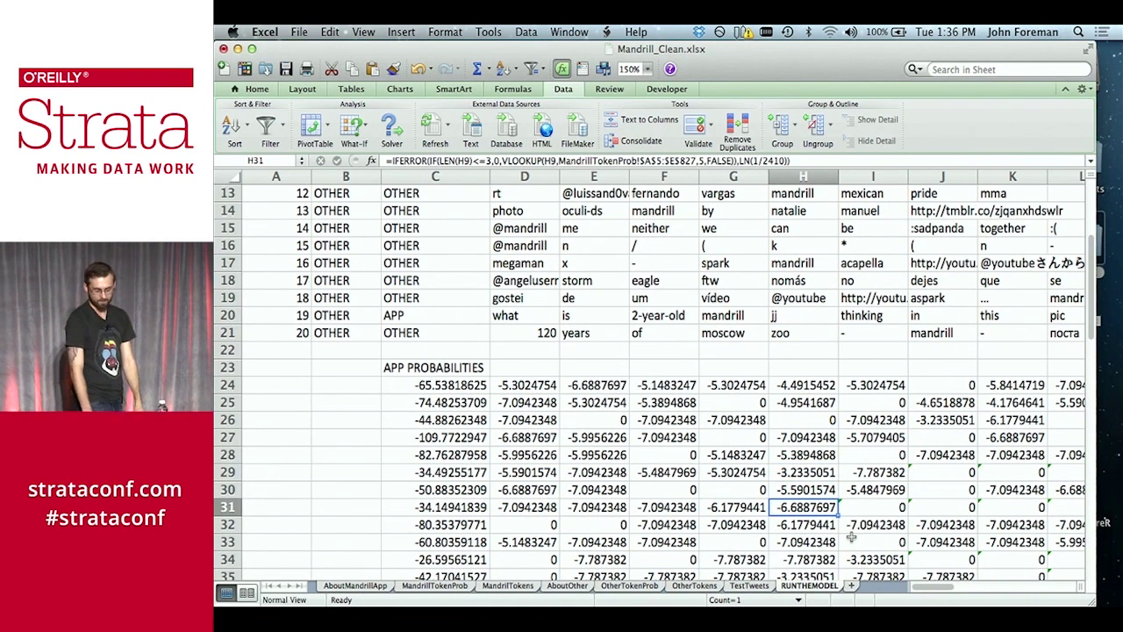
left_click(419, 508)
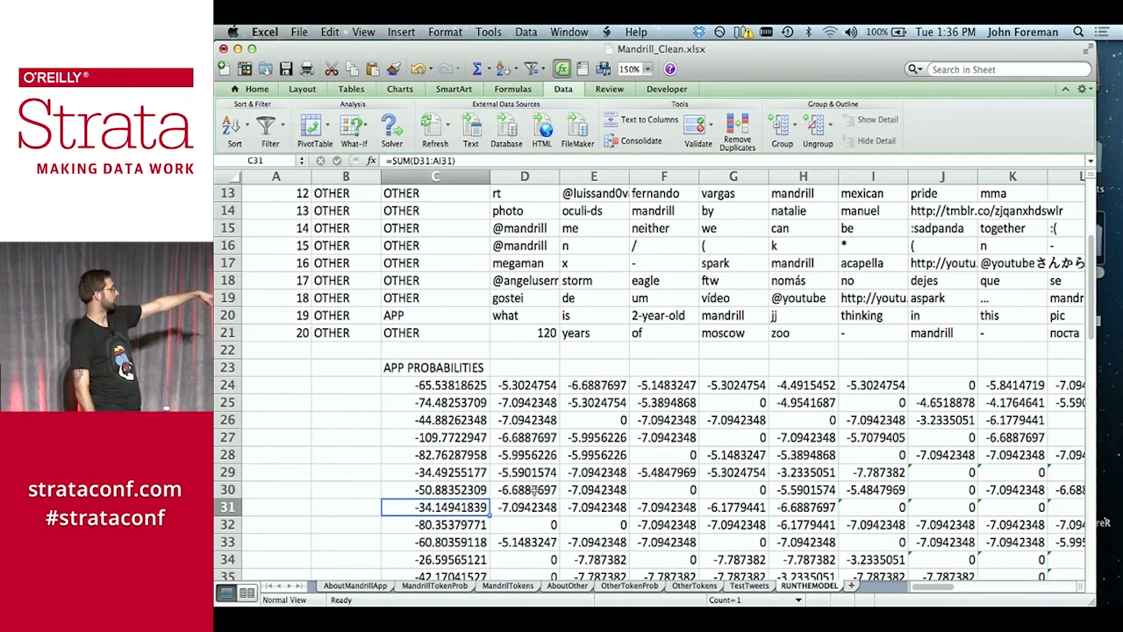
scroll(535, 492, "down", 10)
scroll(534, 491, "up", 6)
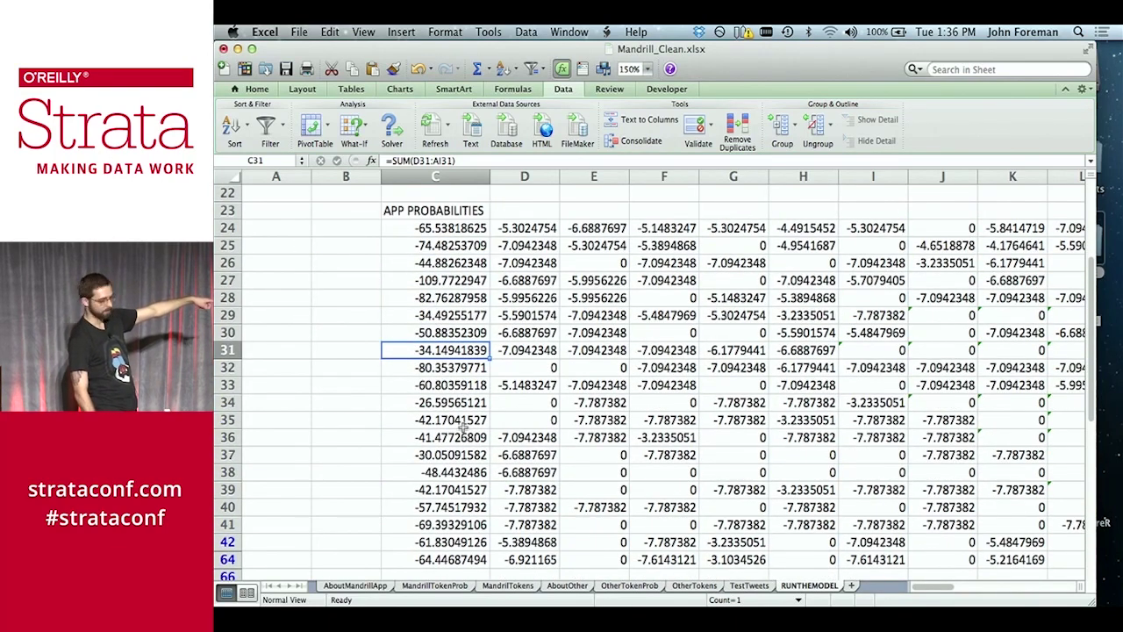
left_click(452, 524)
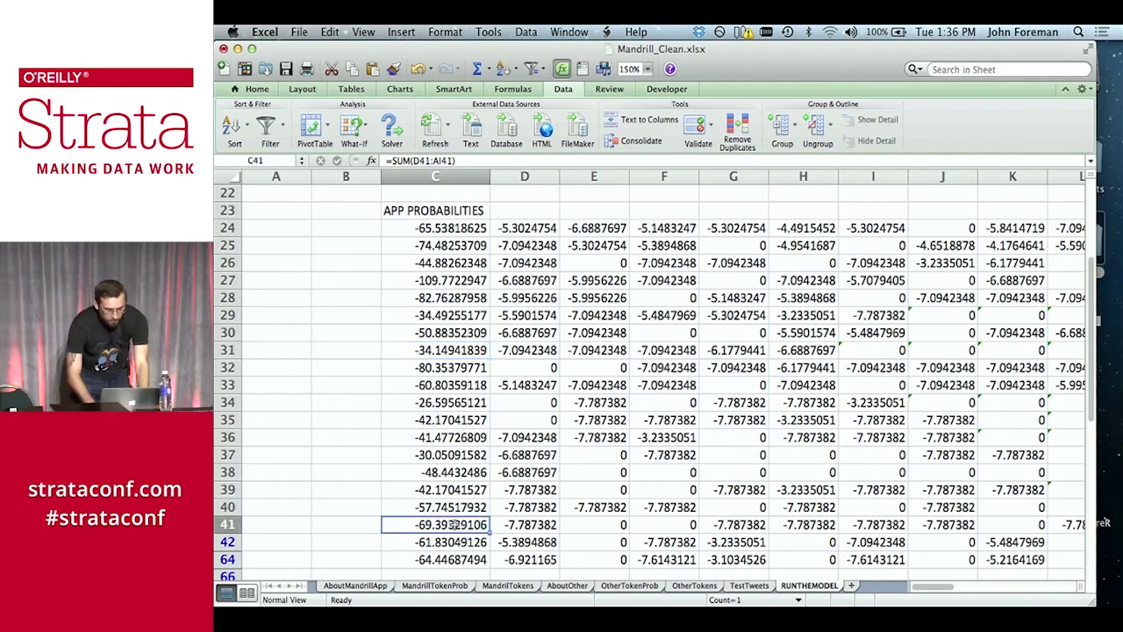